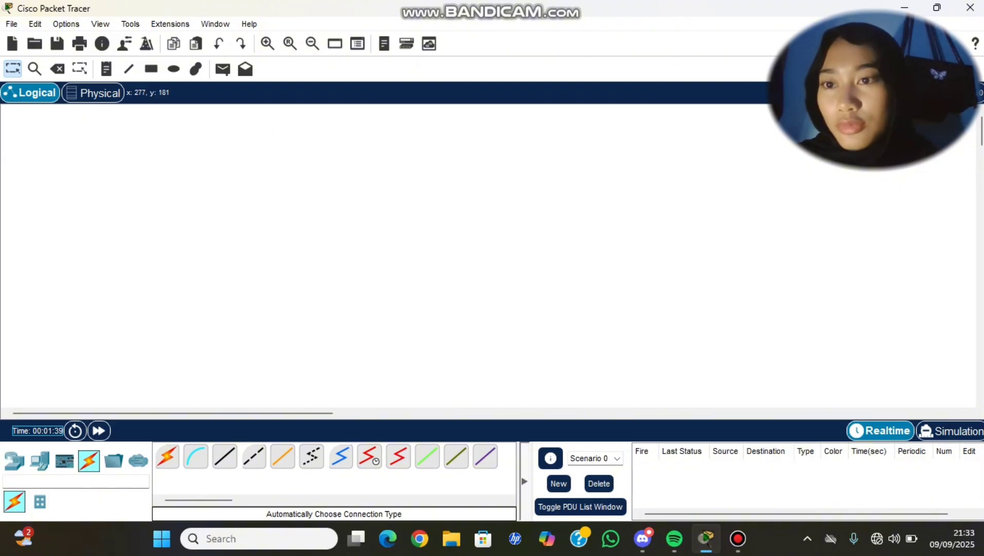
- Place a note in the workspace's upper-left corner reading "modul 1" with "soal pertama" on a second line
left_click(312, 43)
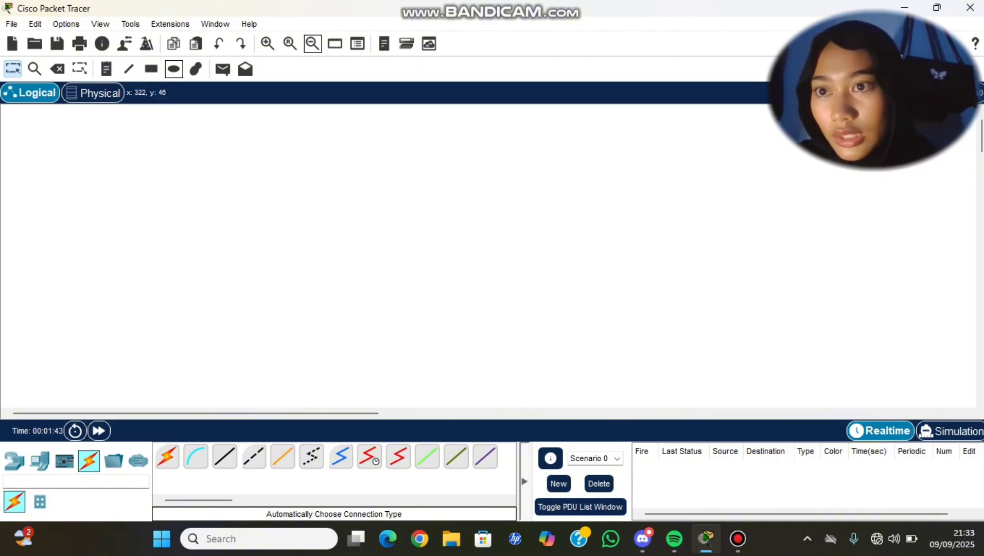
left_click(106, 69)
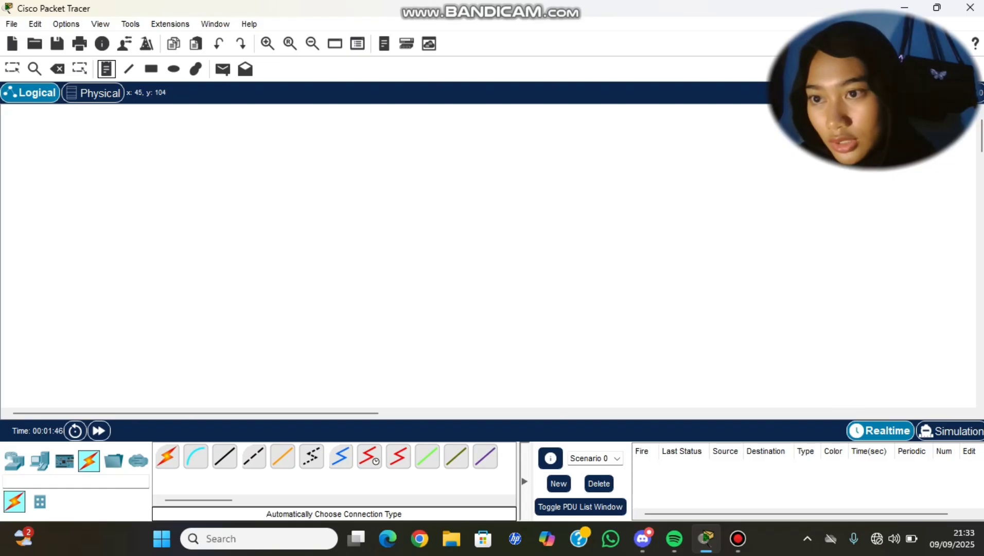
left_click(29, 140)
type("soa")
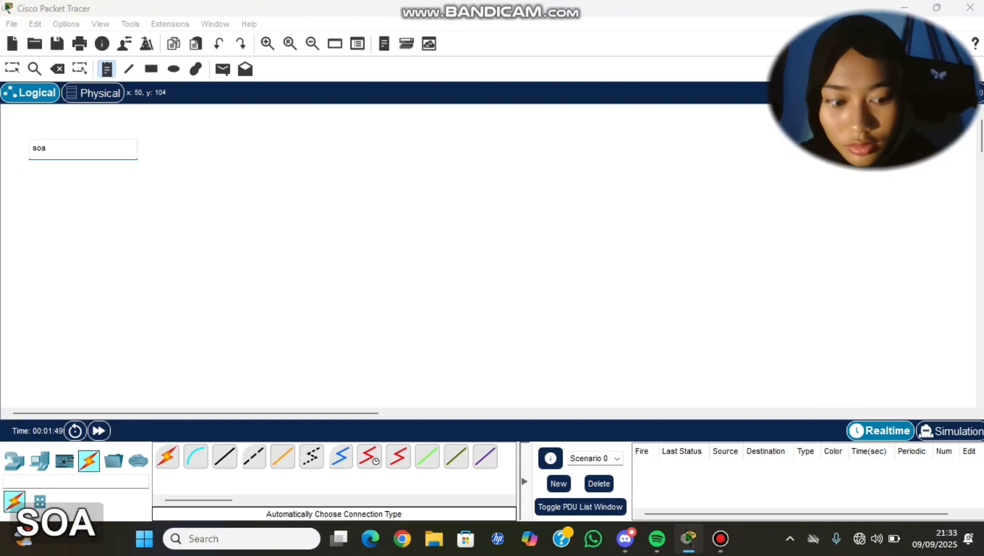
key("BackSpace")
key("BackSpace")
key("BackSpace")
type("modul 1")
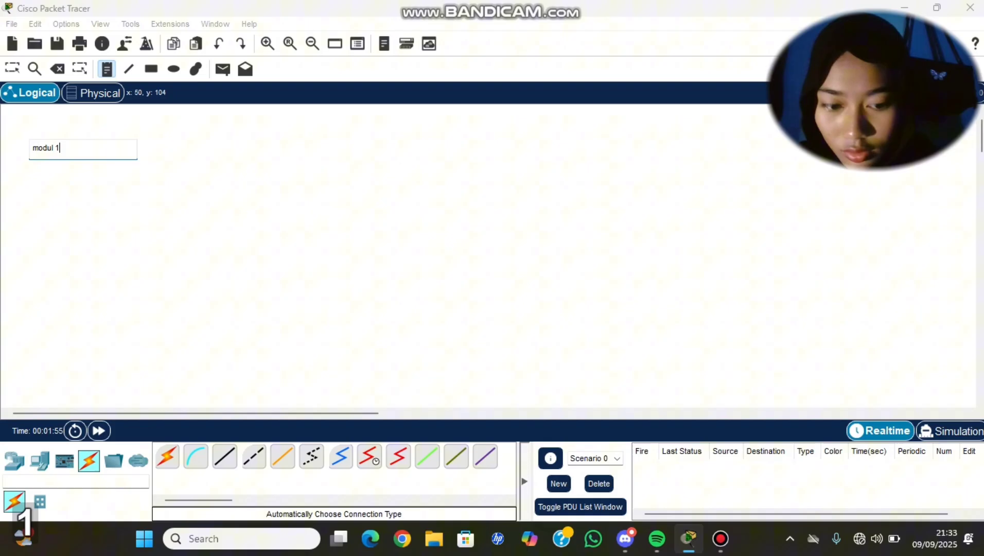
key("Return")
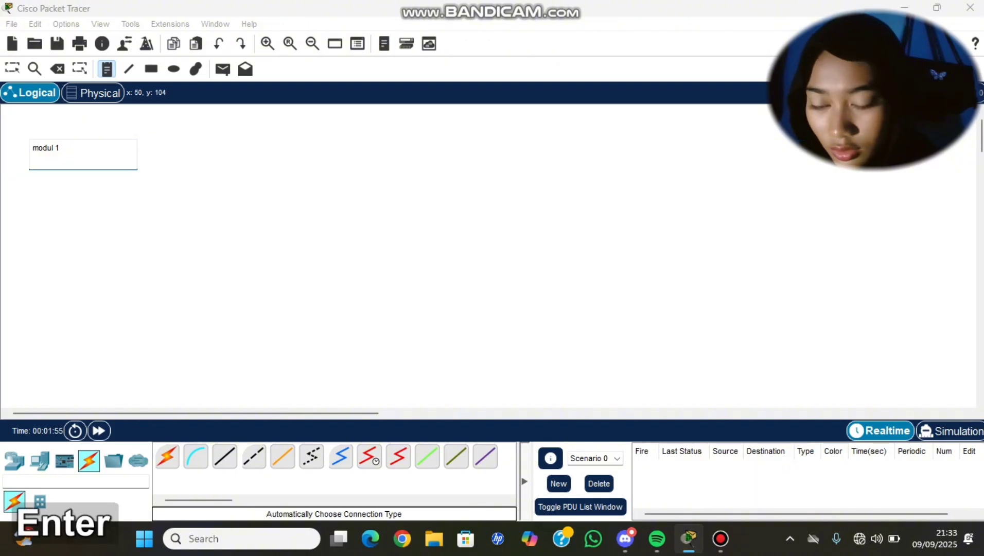
type("soal pertama")
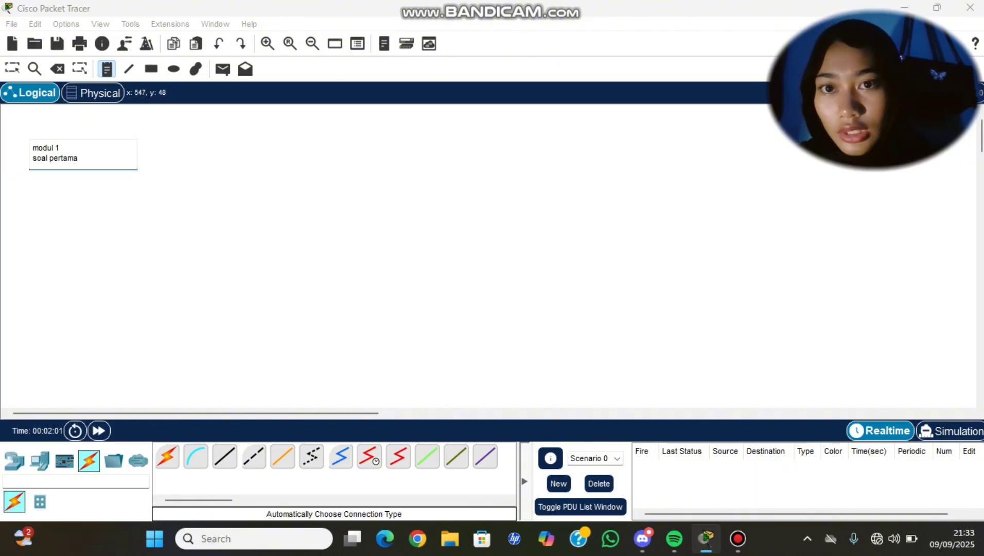
left_click(196, 178)
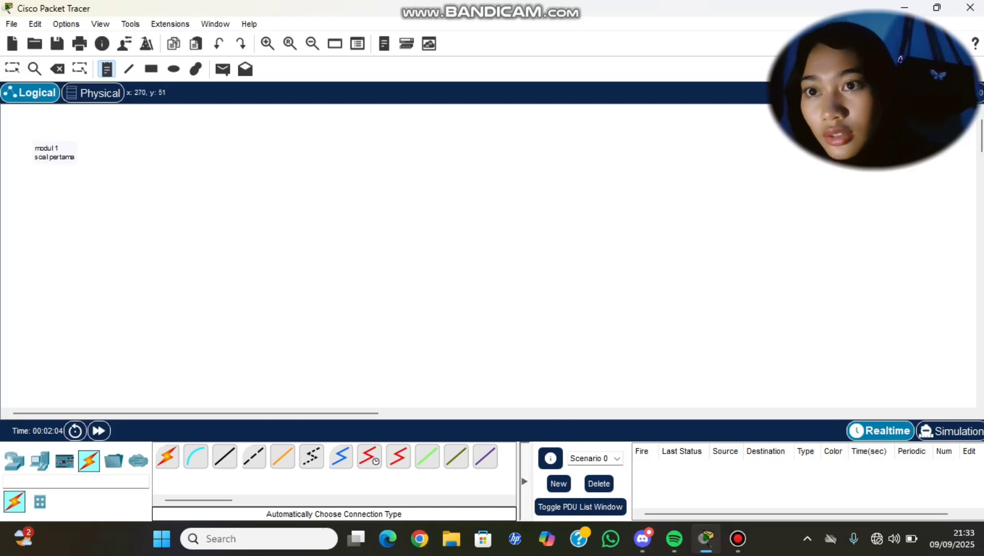
- Draw an outlined rectangle with a purple fill around the "modul 1 soal pertama" note
left_click(152, 69)
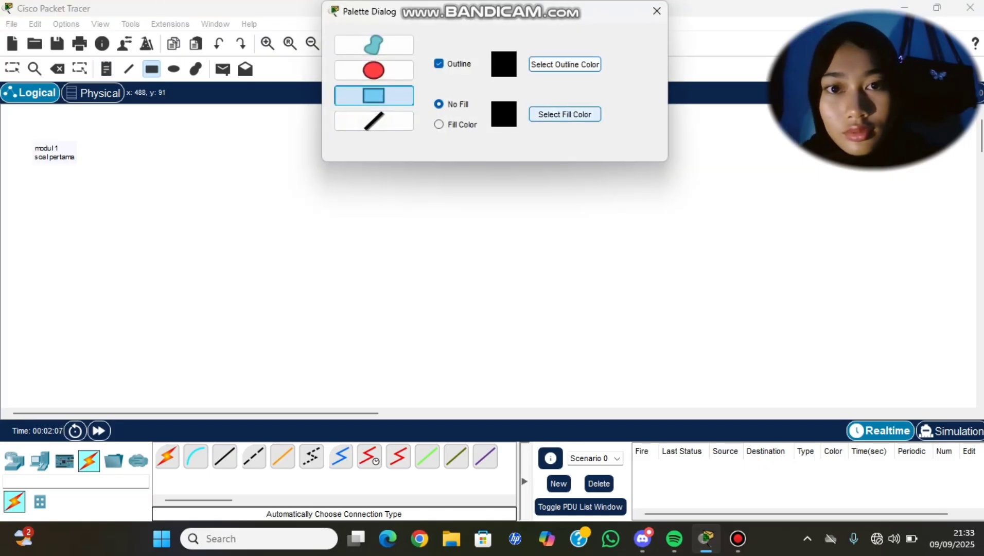
left_click(440, 124)
left_click(564, 114)
left_click_drag(524, 227, 533, 186)
key("Return")
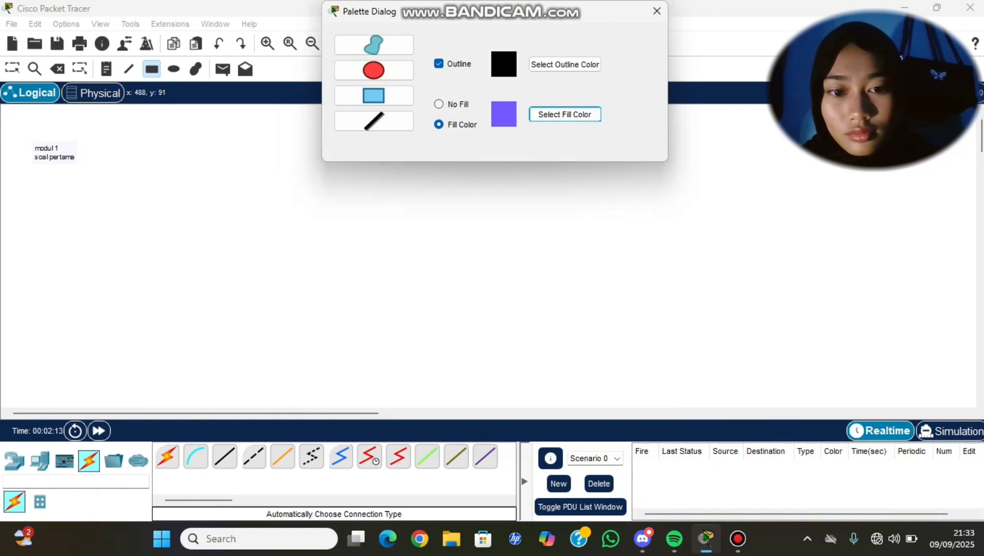
left_click_drag(20, 137, 103, 178)
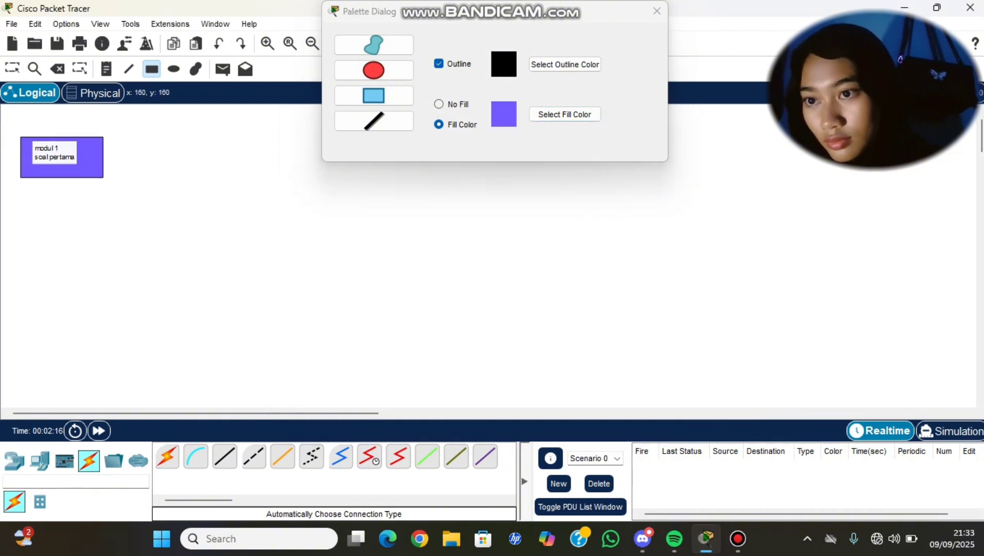
left_click(656, 11)
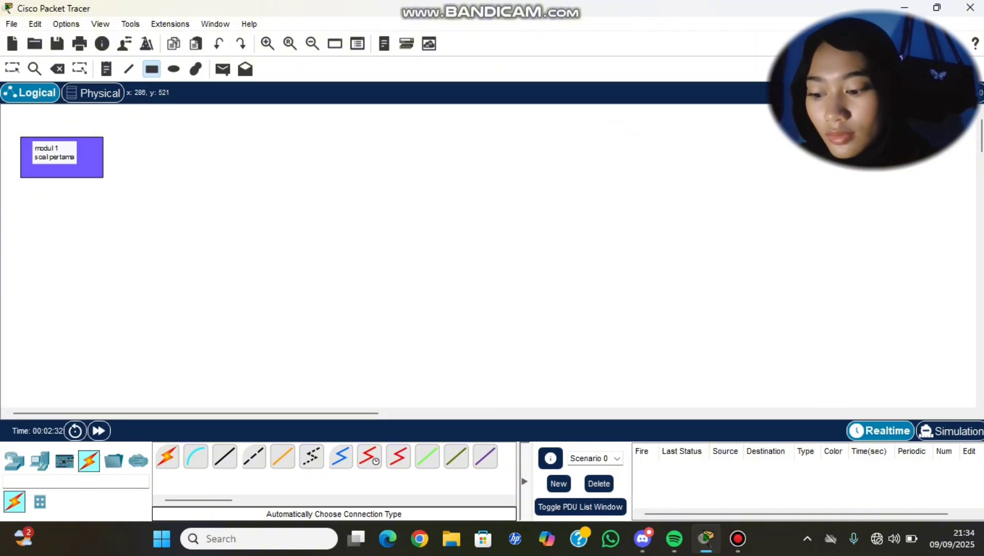
- Place four PCs below the note in a two-by-two layout, leaving space in the middle
left_click(39, 461)
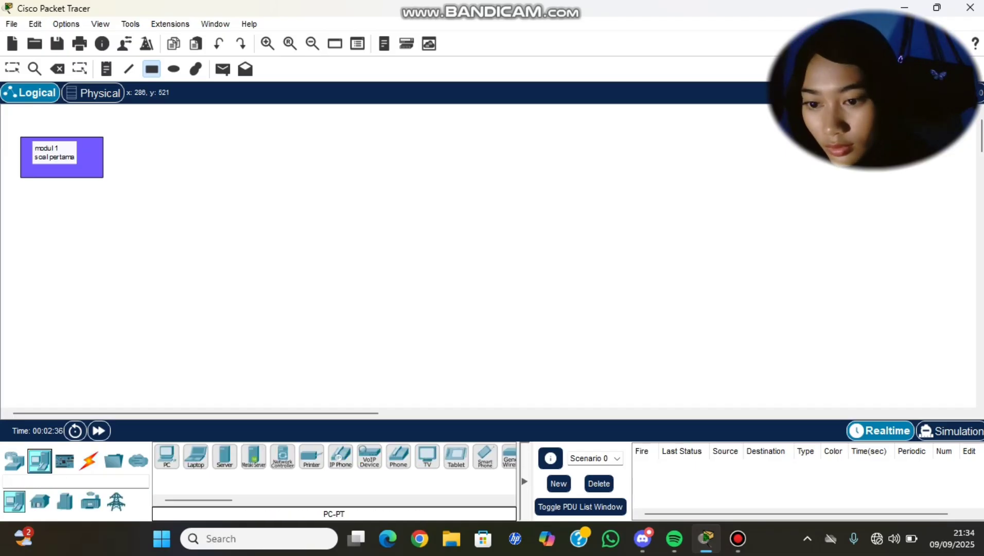
left_click(167, 457, "ctrl")
scroll(267, 191, "down", 1)
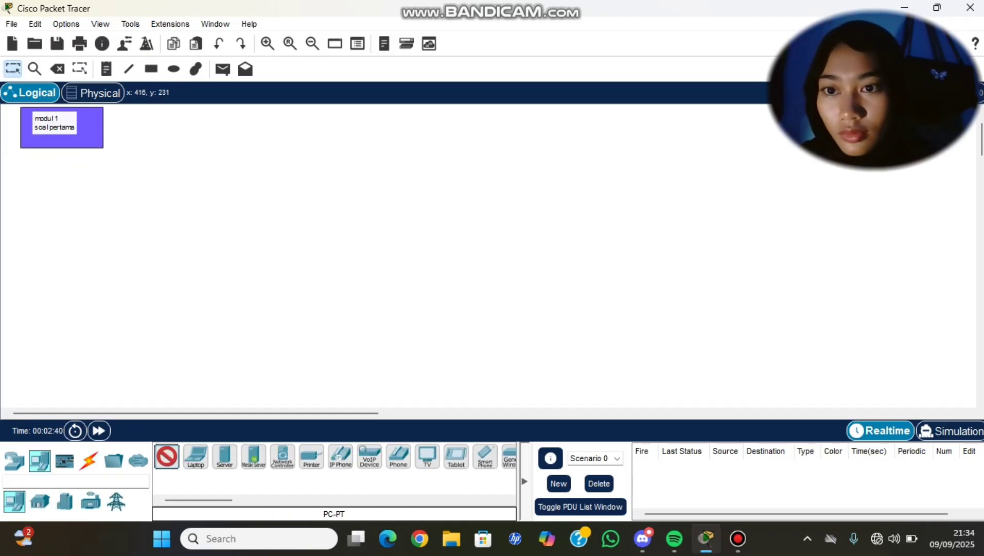
left_click(157, 190)
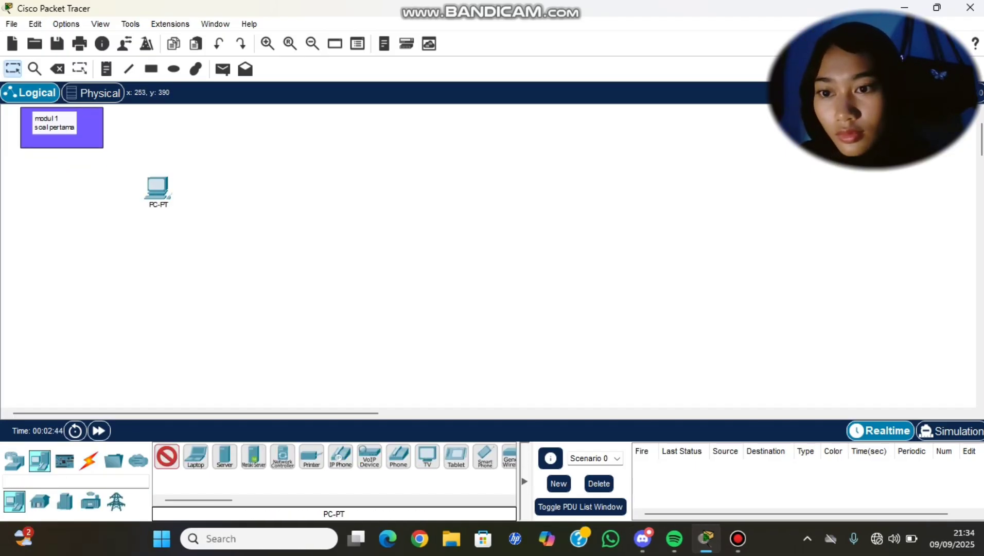
left_click(158, 292)
left_click(345, 186)
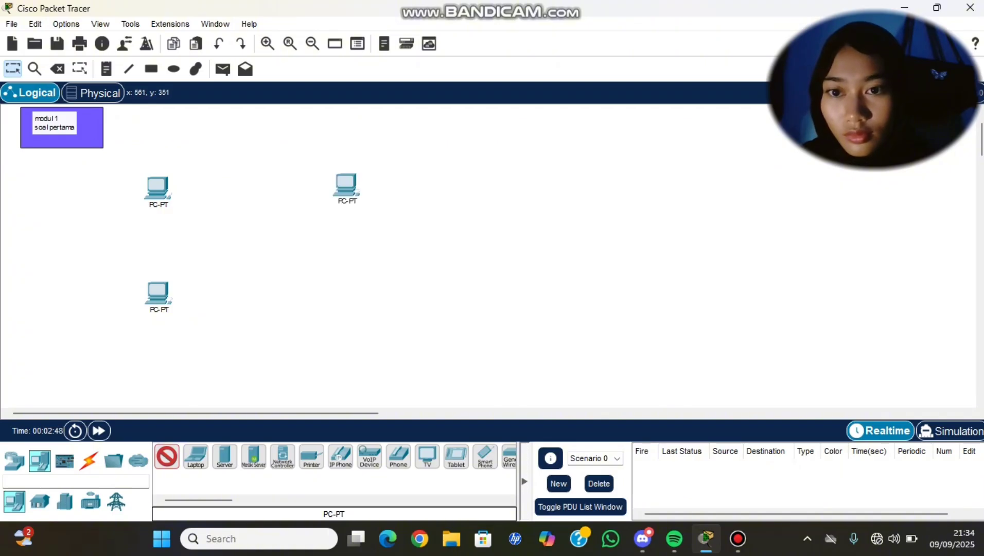
left_click(340, 303)
- Place a 2960 switch in the middle of the four PCs
left_click(14, 460)
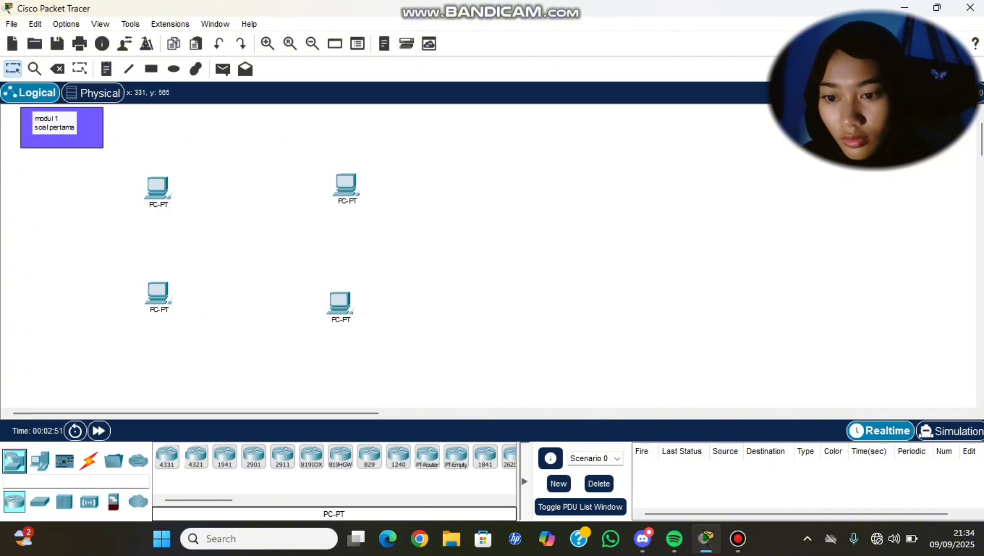
left_click(40, 500)
left_click(166, 456)
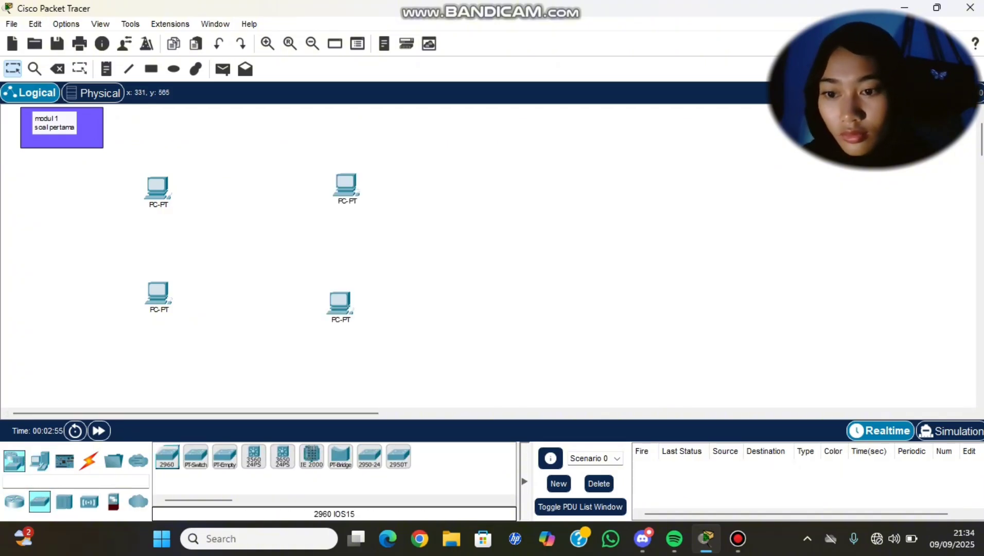
left_click(251, 249)
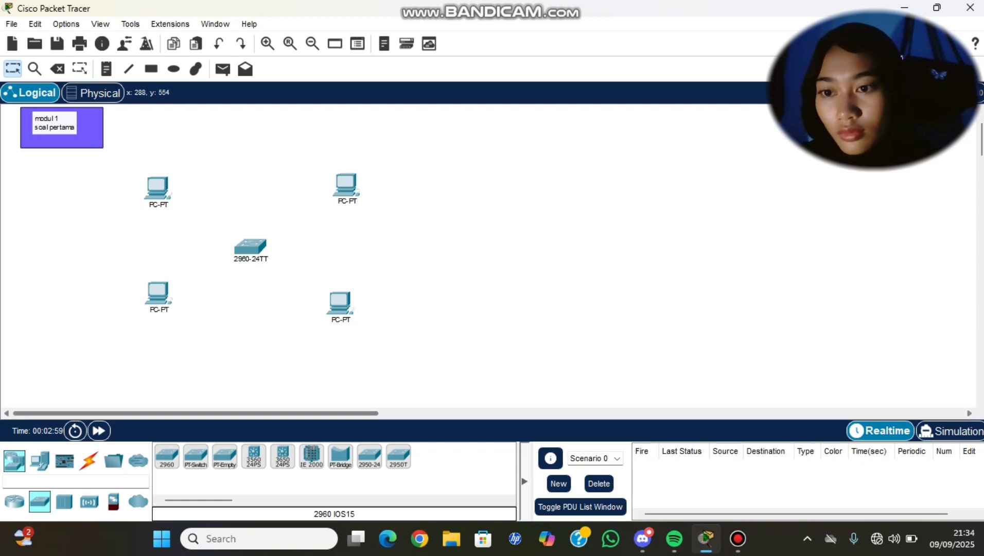
- Spread the four PCs slightly farther apart, align them in two columns, and recentre the switch between them
left_click_drag(158, 292, 160, 304)
left_click_drag(157, 187, 160, 179)
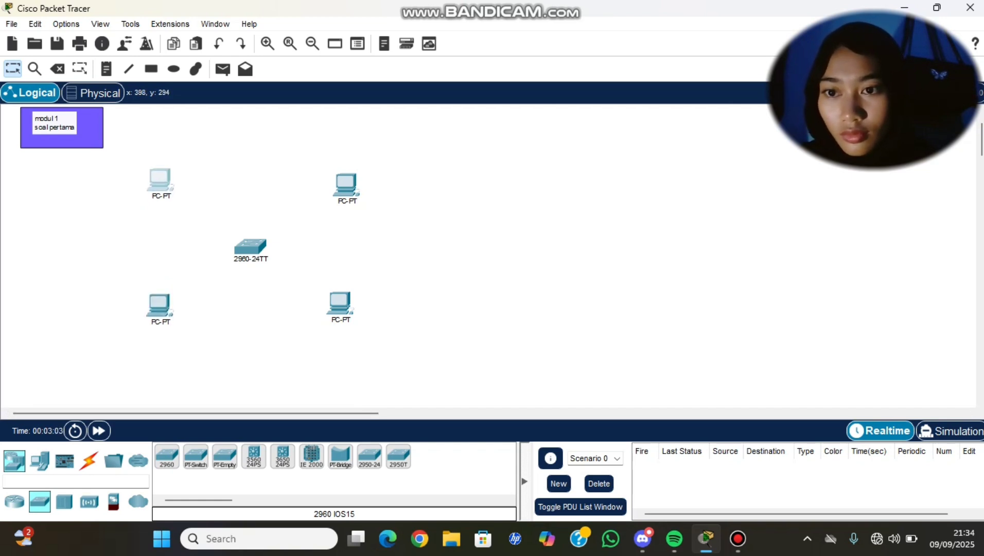
left_click_drag(353, 191, 364, 186)
left_click_drag(349, 310, 363, 313)
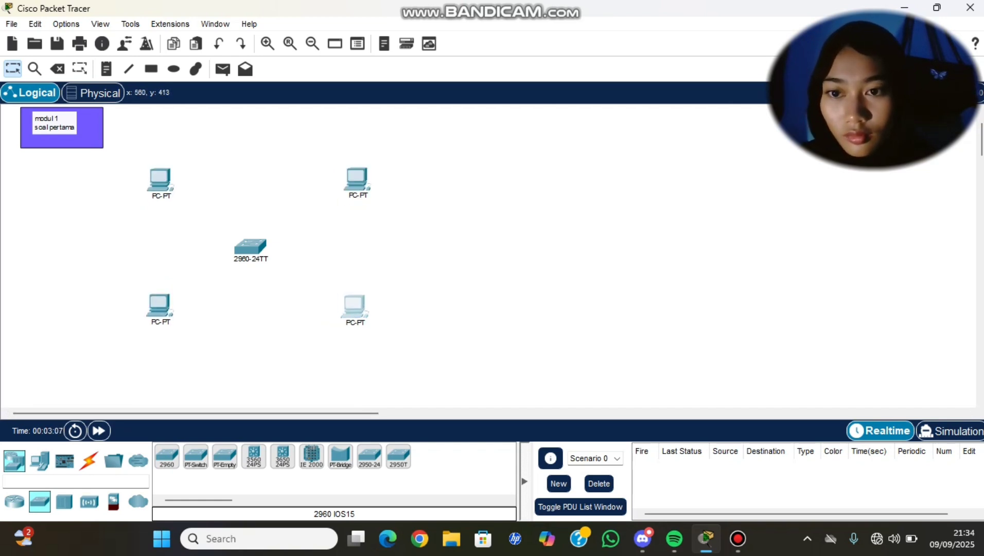
left_click_drag(250, 246, 255, 241)
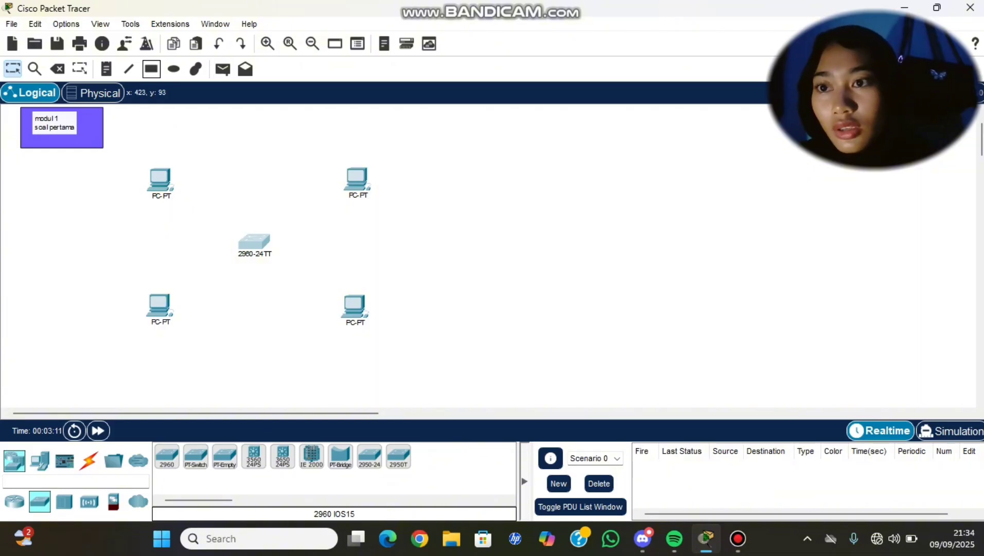
- Draw an outlined rectangle with a salmon fill around the left pair of PCs
left_click(150, 69)
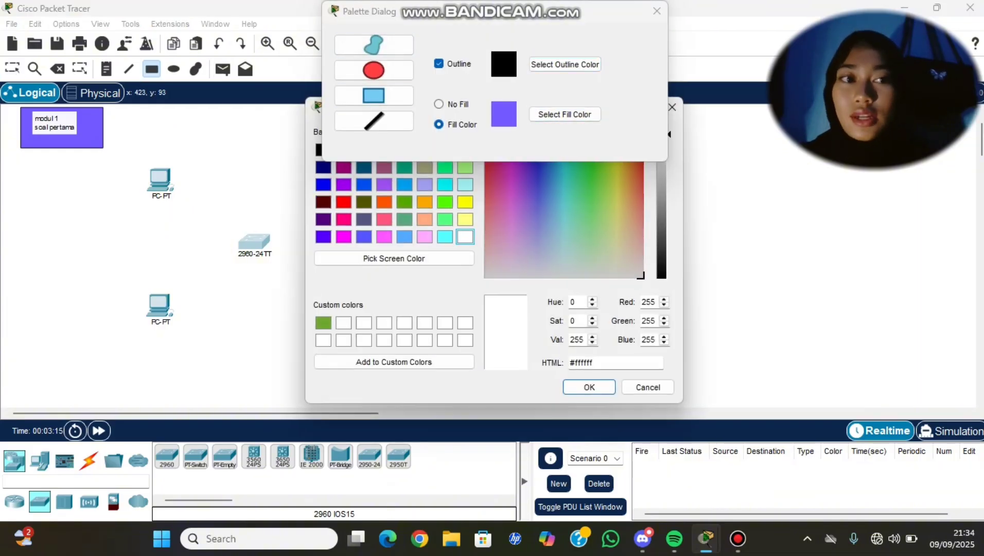
left_click(564, 113)
left_click(637, 204)
left_click(588, 387)
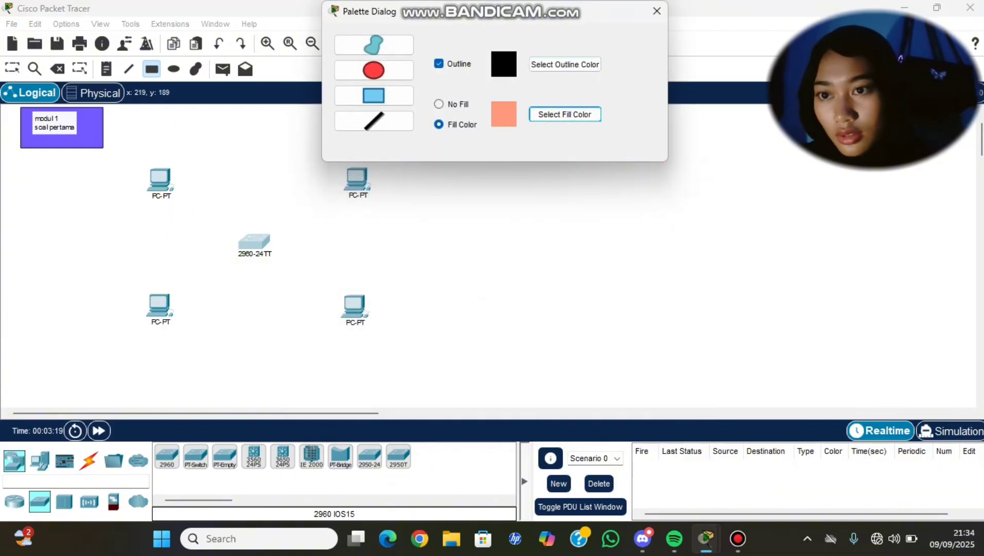
mouse_move(118, 153)
left_mouse_down()
mouse_move(199, 167)
mouse_move(206, 340)
left_mouse_up()
- Draw an outlined rectangle with a light blue #94e8ff fill around the right pair of PCs
left_click(564, 114)
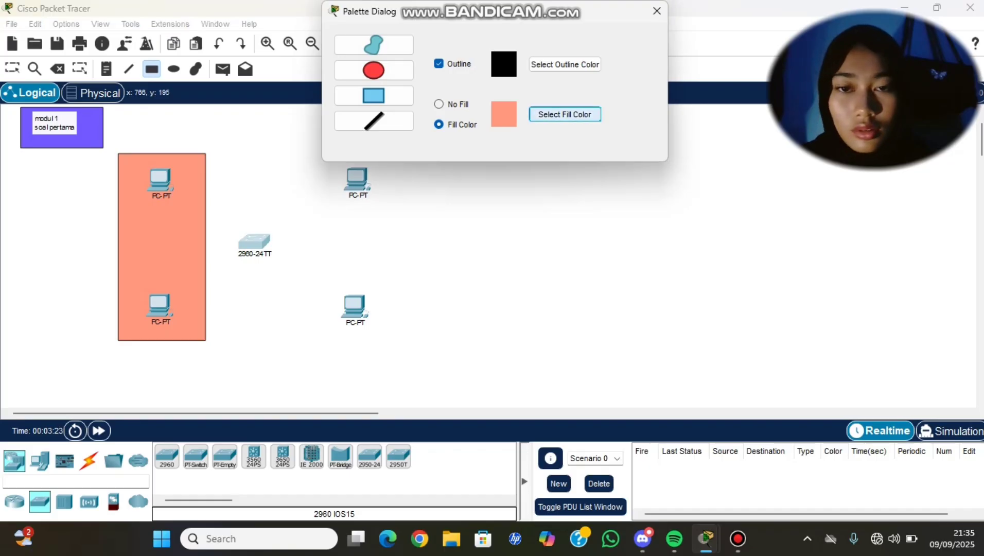
left_click(560, 222)
left_click(557, 215)
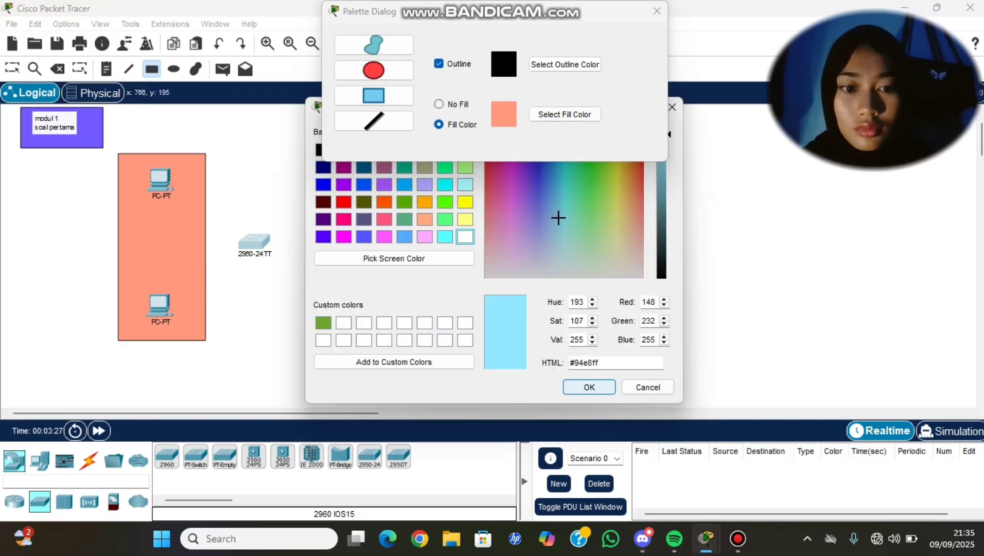
left_click(588, 387)
left_click_drag(303, 156, 408, 347)
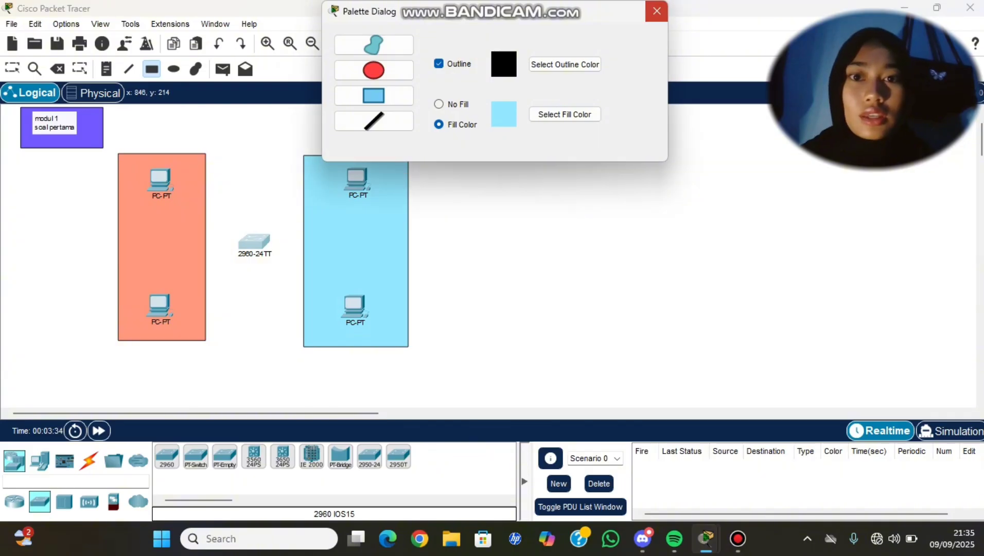
left_click(656, 11)
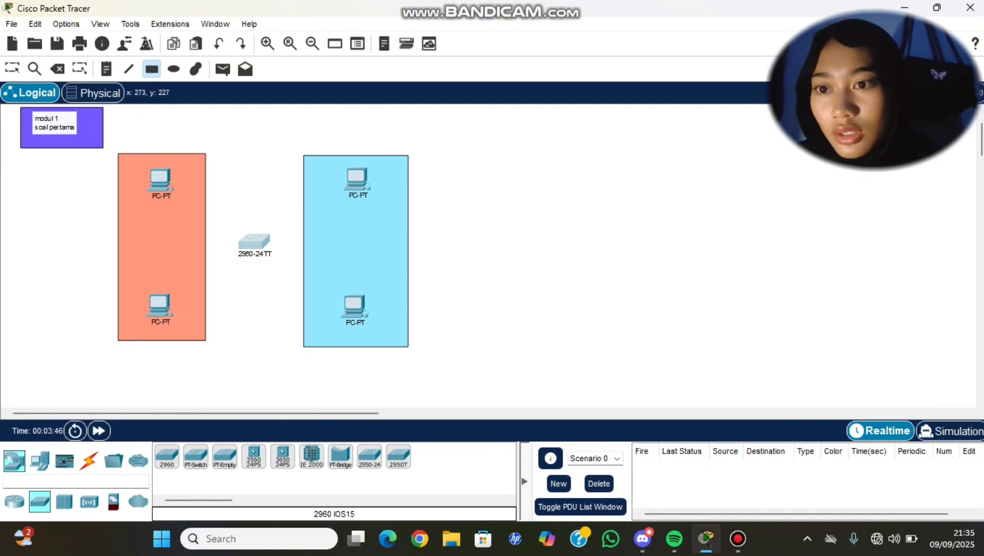
- Give the upper PC in the salmon area the static IPv4 address 192.168.1.1 with subnet mask 255.255.255.0
left_click(224, 456)
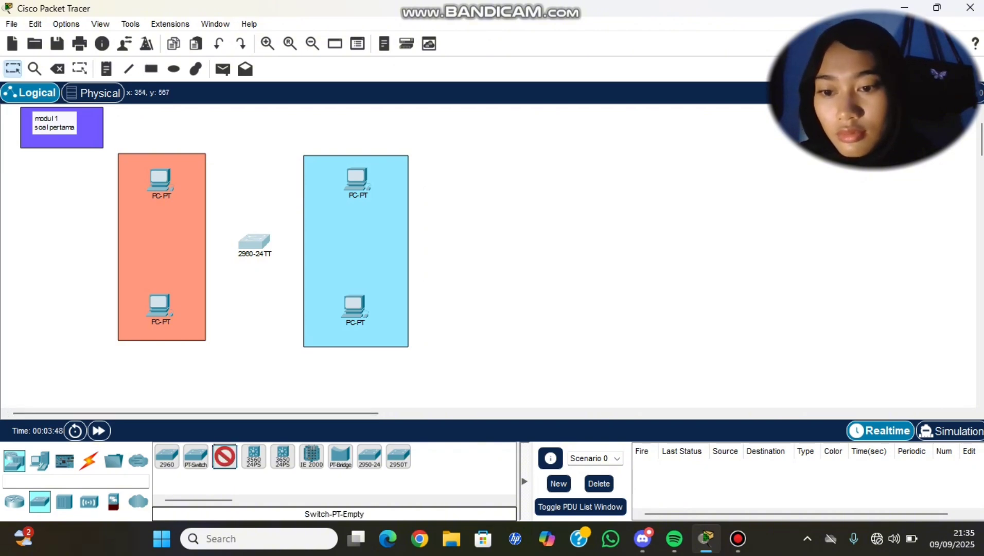
left_click(160, 179)
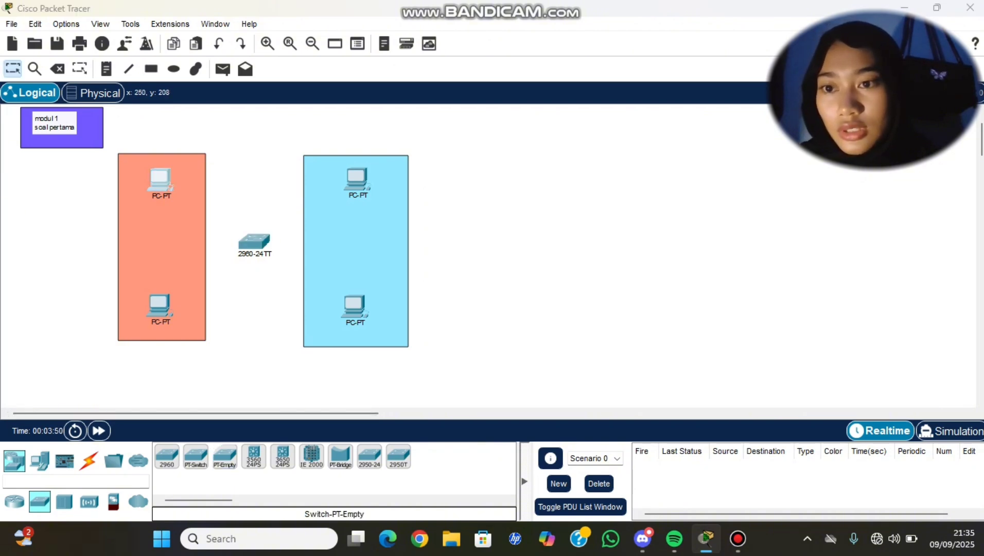
left_click(403, 45)
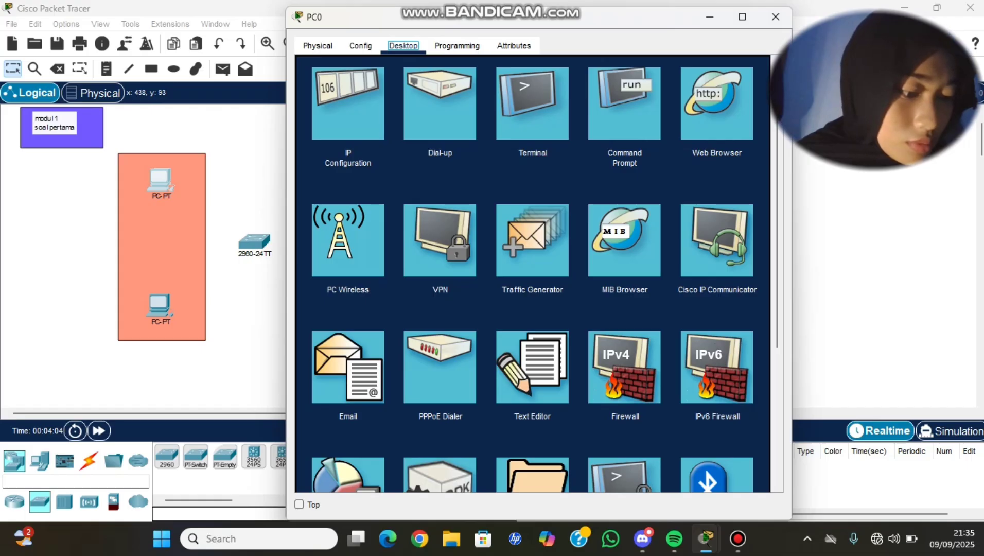
left_click(348, 103)
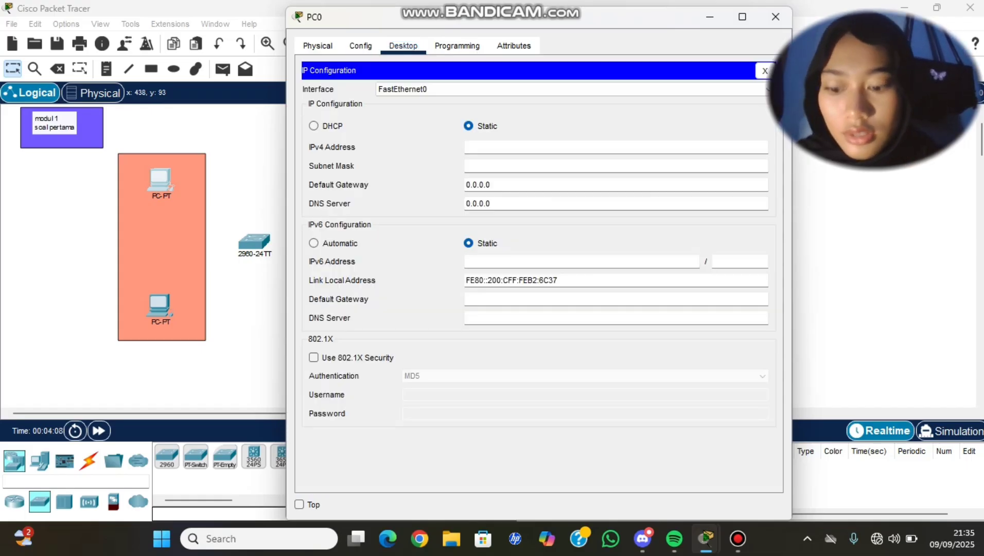
type("192.168")
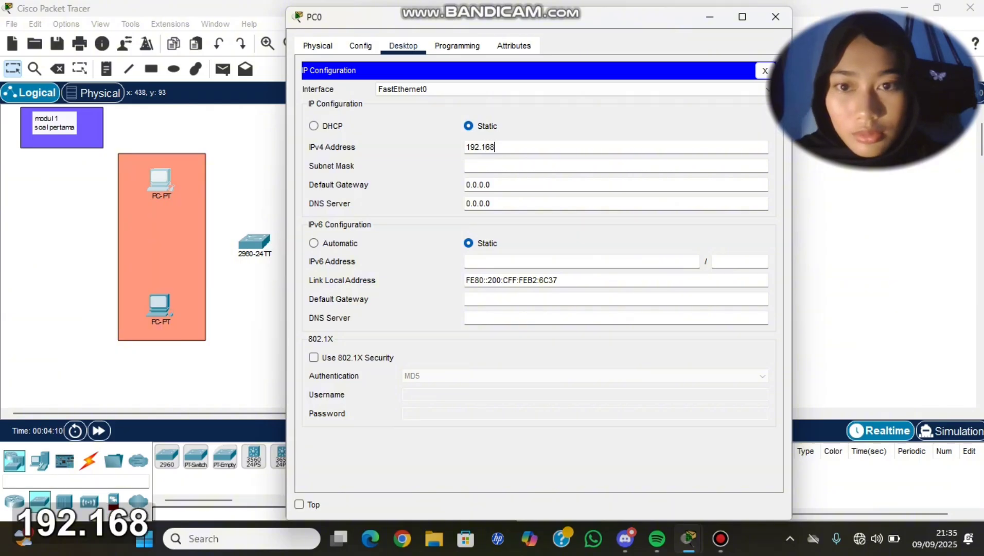
type(".2")
key("BackSpace")
type("1.1")
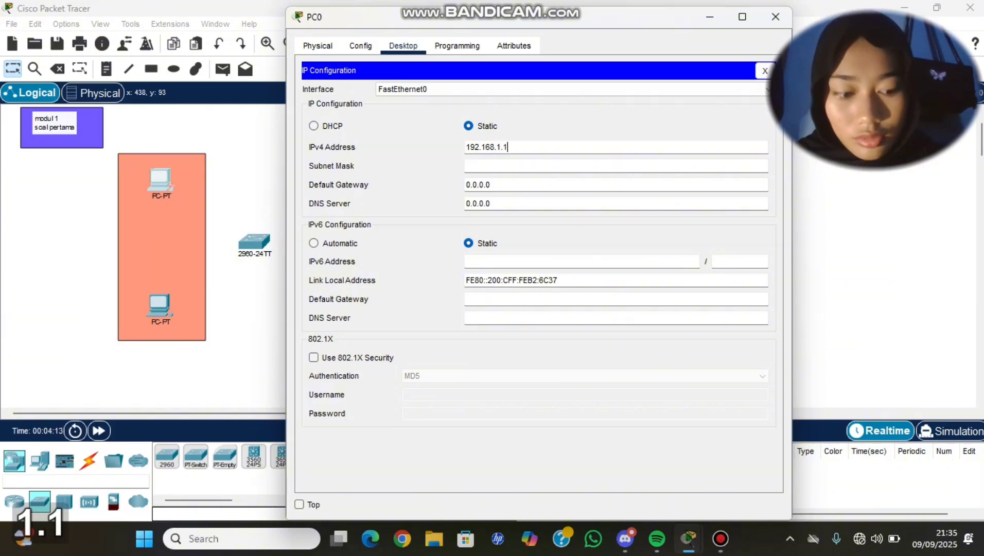
key("Return")
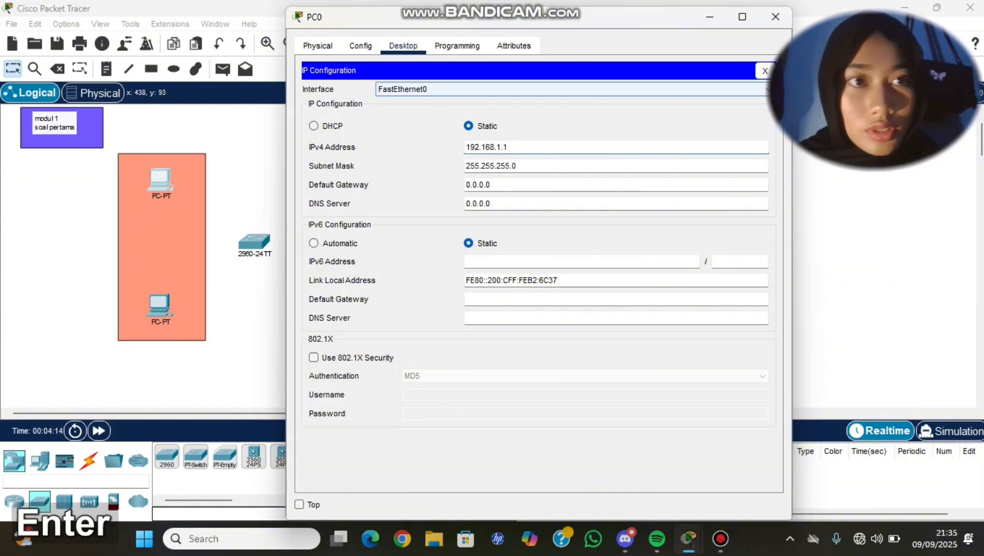
left_click(775, 17)
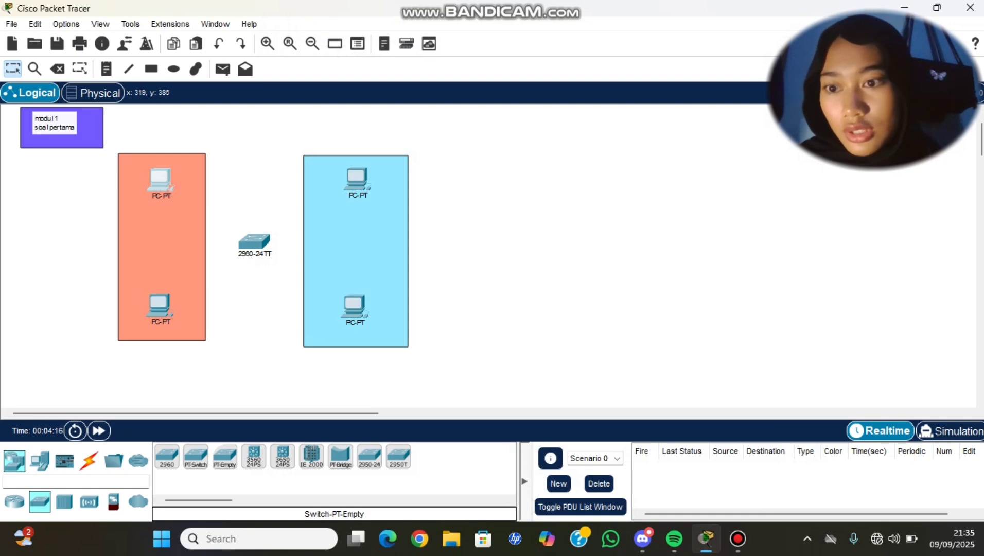
- Give the lower PC in the salmon area the static IPv4 address 192.168.1.2 with subnet mask 255.255.255.0
left_click(159, 306)
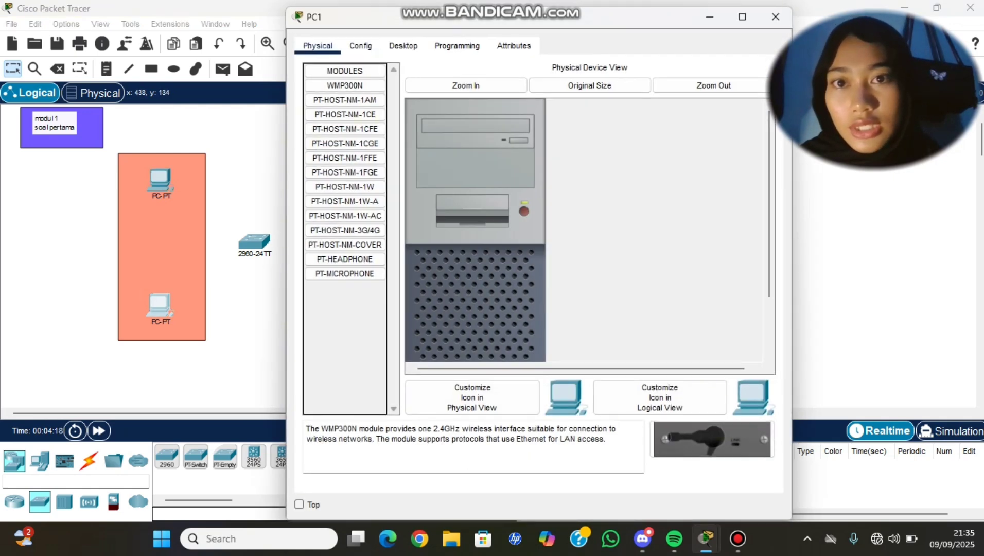
left_click(403, 46)
left_click(344, 111)
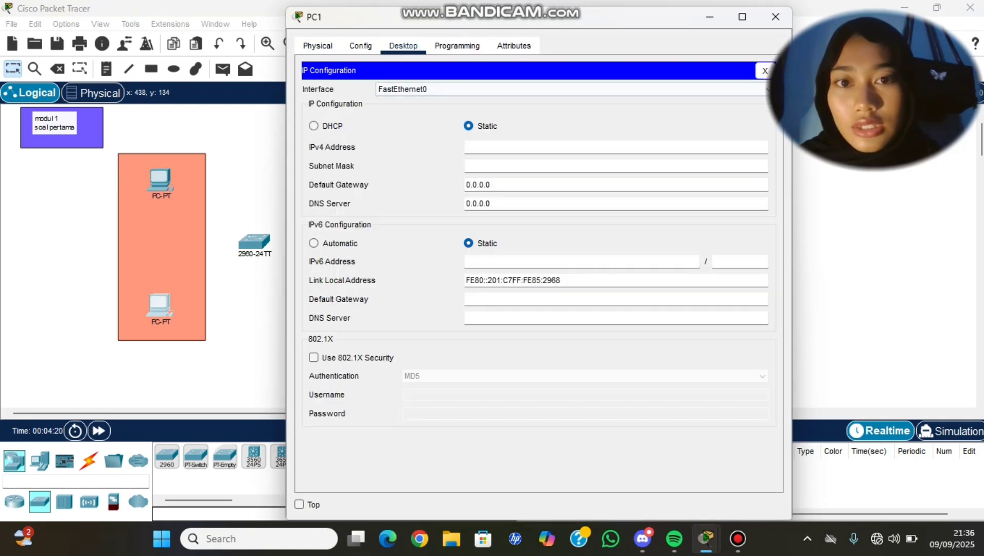
type("192.168.1")
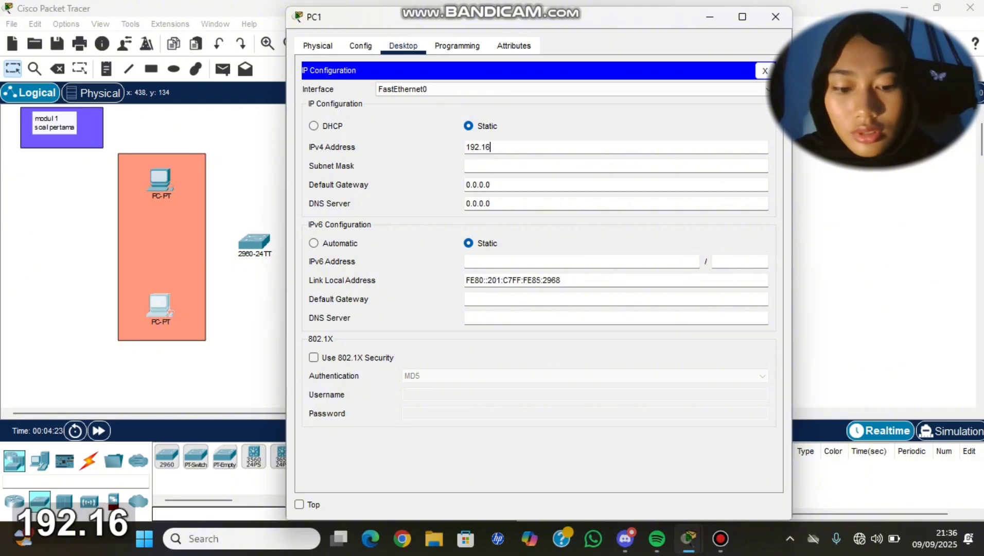
type(".2")
key("Return")
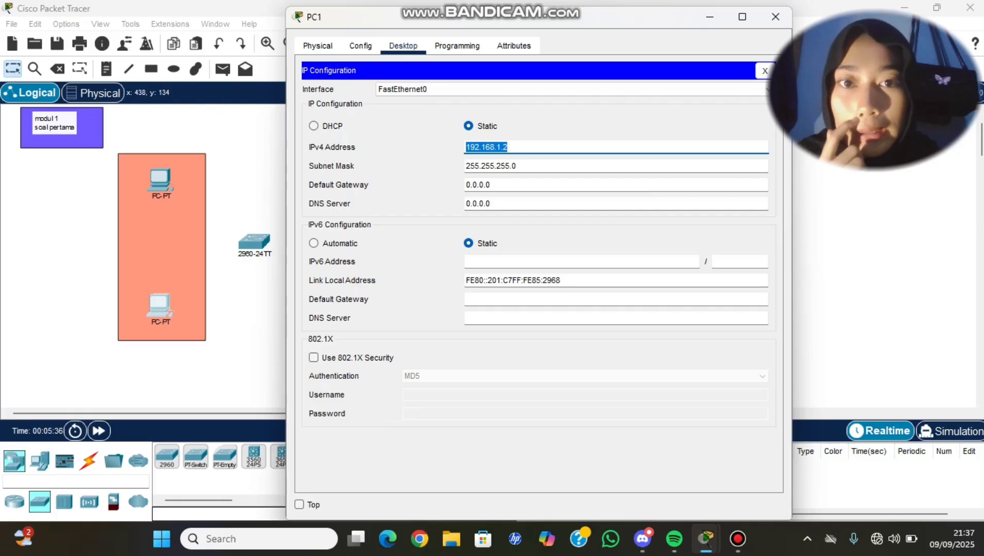
left_click(775, 16)
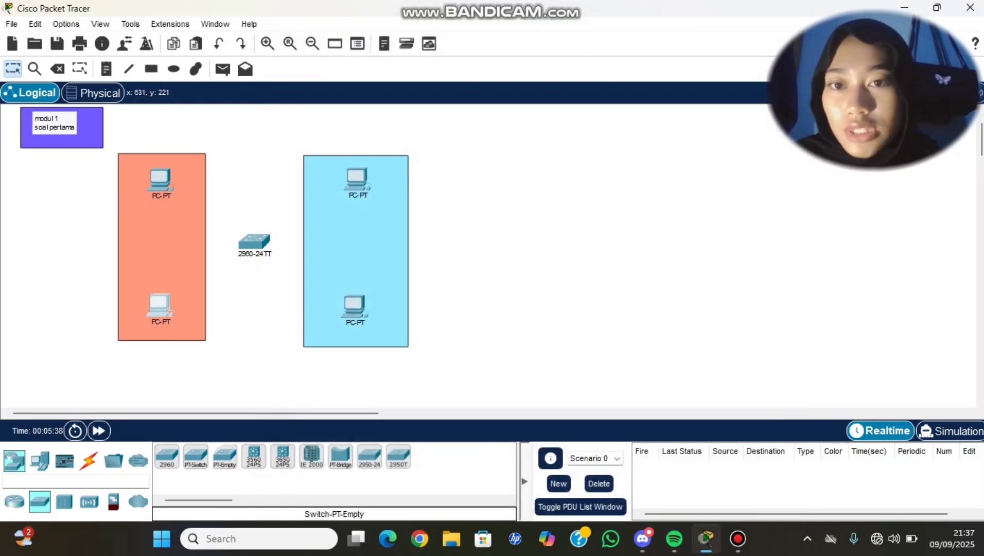
- Give the upper PC in the light blue area the static IPv4 address 192.168.1.3 with subnet mask 255.255.255.0
left_click(376, 169)
left_click(358, 180)
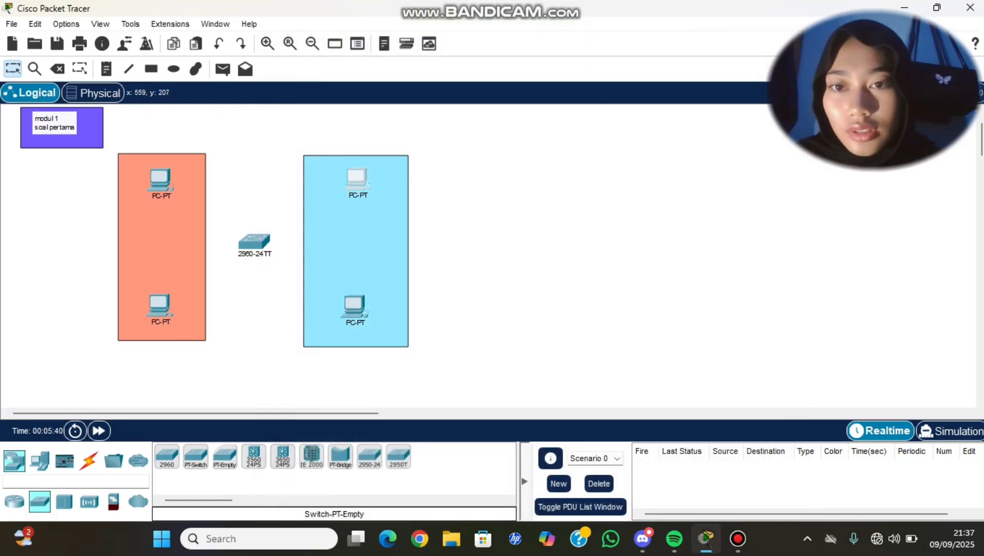
left_click(404, 47)
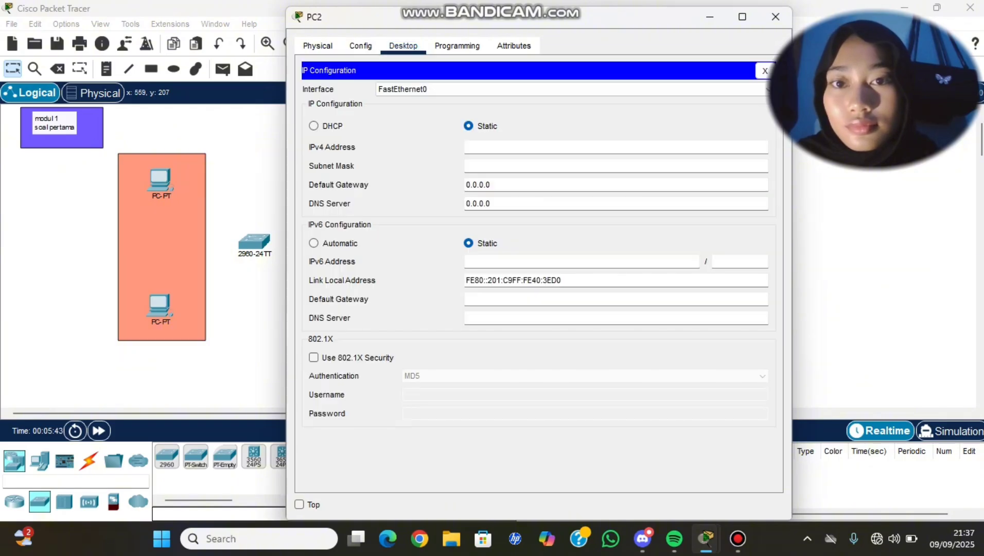
left_click(348, 102)
type("192.168.1.3")
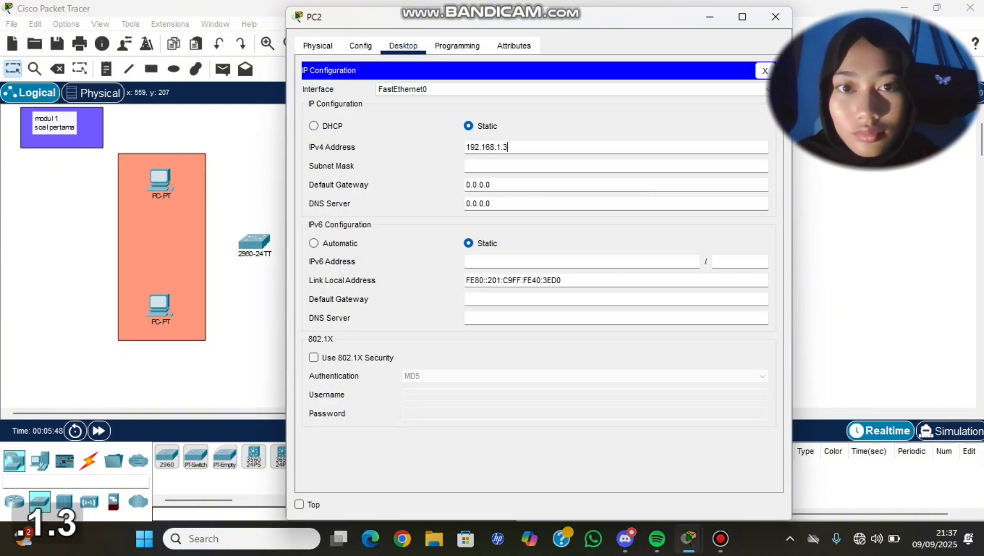
key("Return")
left_click(775, 17)
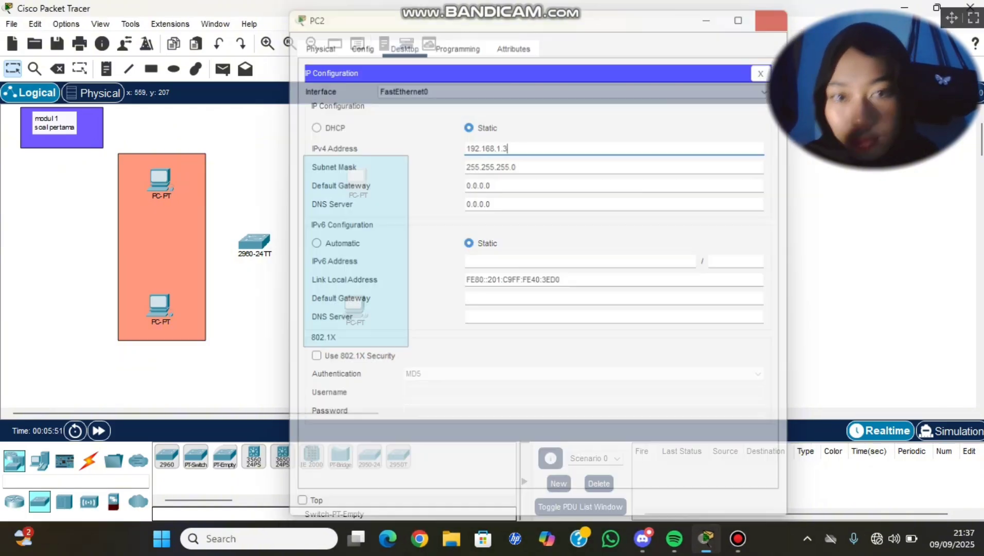
- Give the lower PC in the light blue area the static IPv4 address 192.168.1.4 with subnet mask 255.255.255.0
left_click(357, 179)
left_click(403, 47)
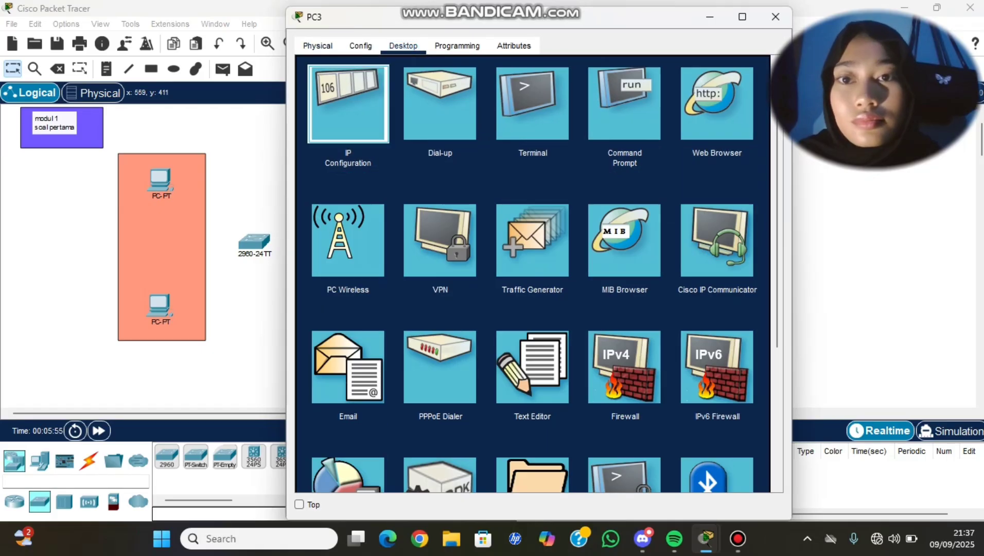
left_click(349, 102)
type("192.168")
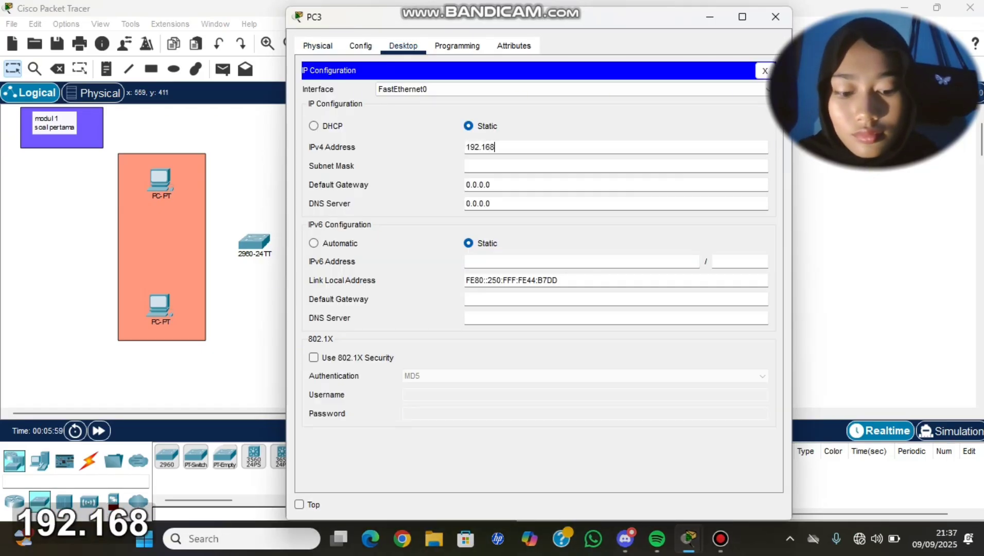
type(".1.4")
key("Return")
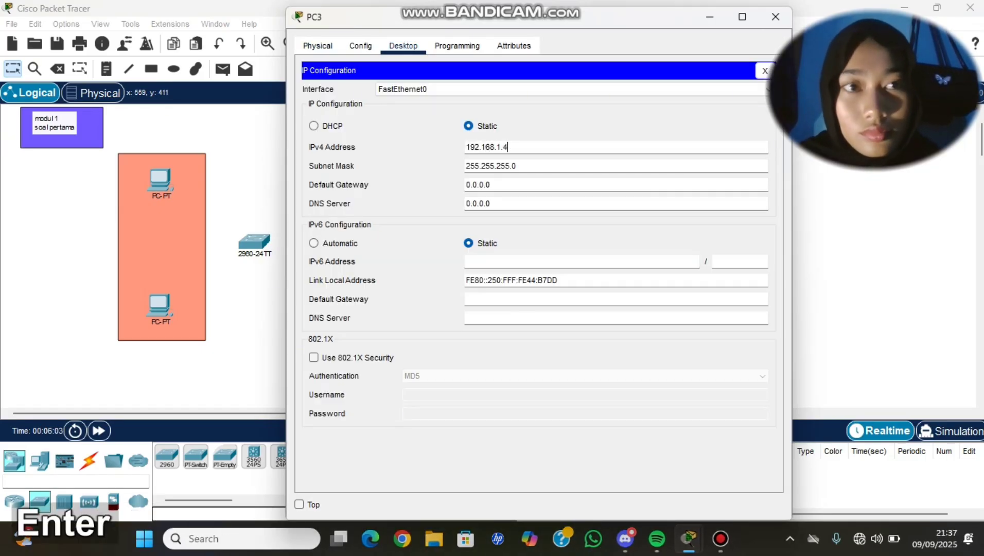
left_click(776, 17)
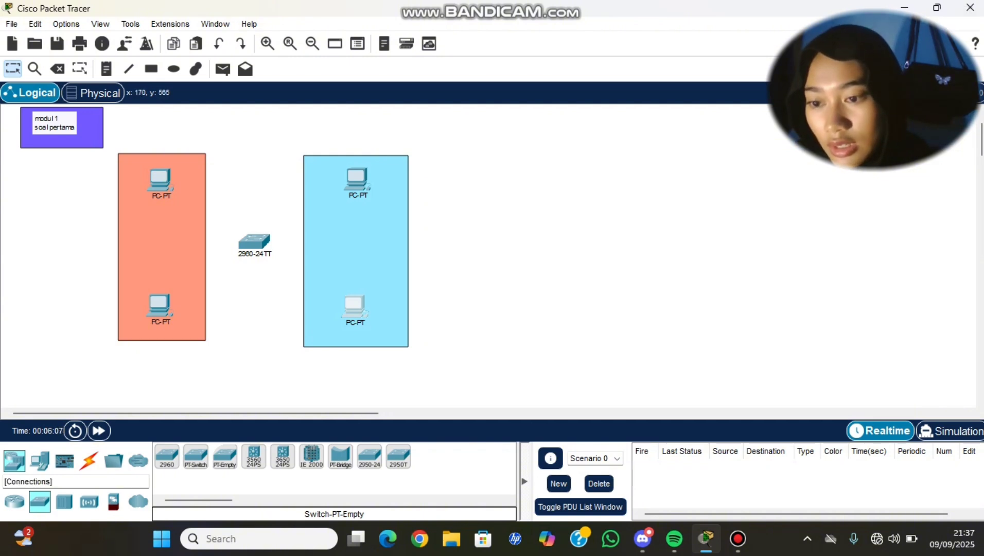
- Connect the upper and lower PCs in the salmon area to the 2960 switch using the automatically chosen connection type
left_click(89, 461)
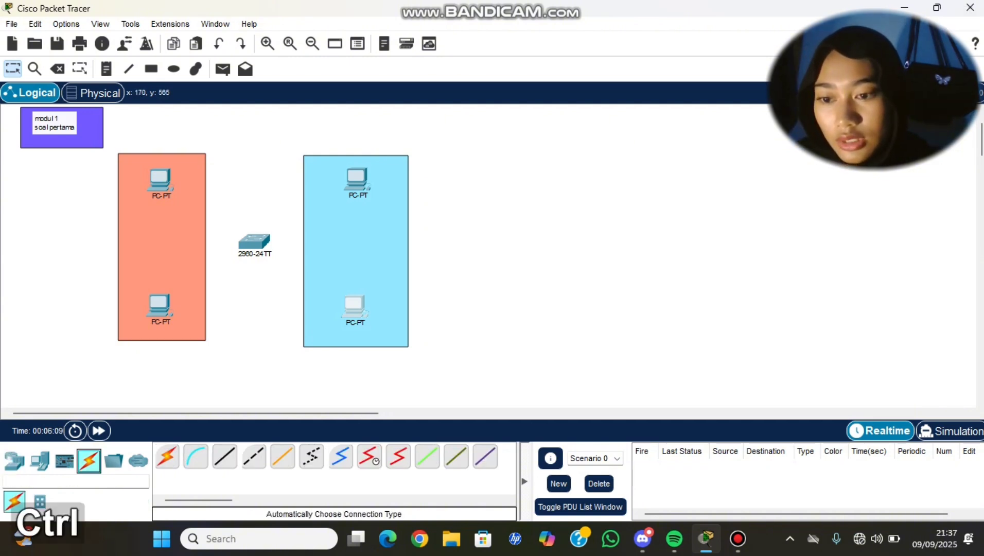
left_click(167, 456, "ctrl")
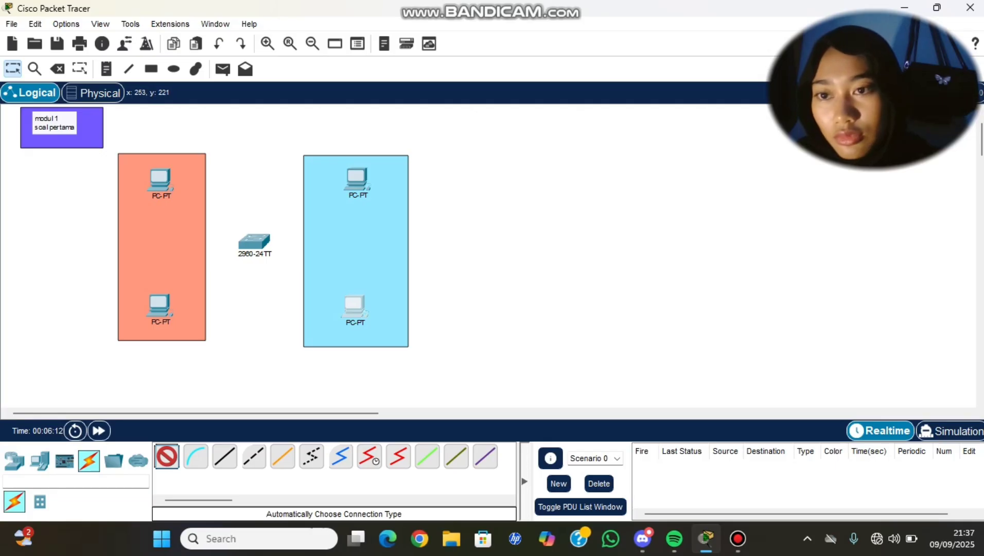
left_click(160, 179)
left_click(254, 241)
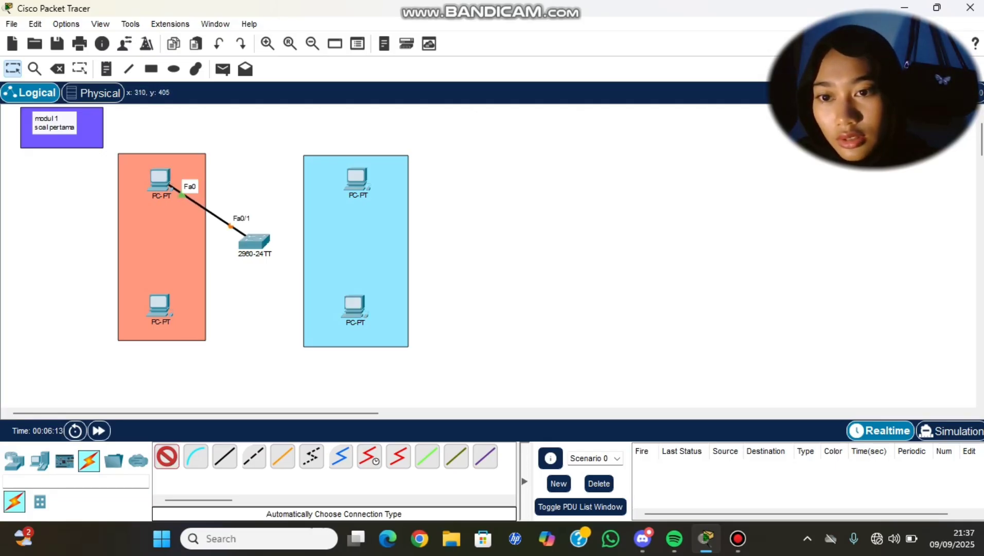
left_click(159, 306)
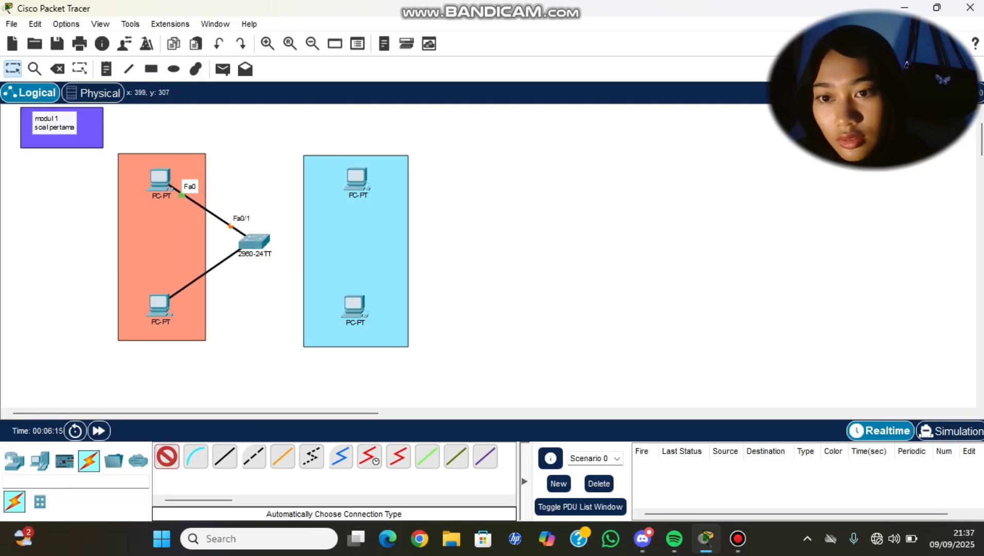
left_click(254, 241)
- Connect the upper and lower PCs in the light blue area to the switch with automatic cabling, and end the connection mode
left_click(356, 178)
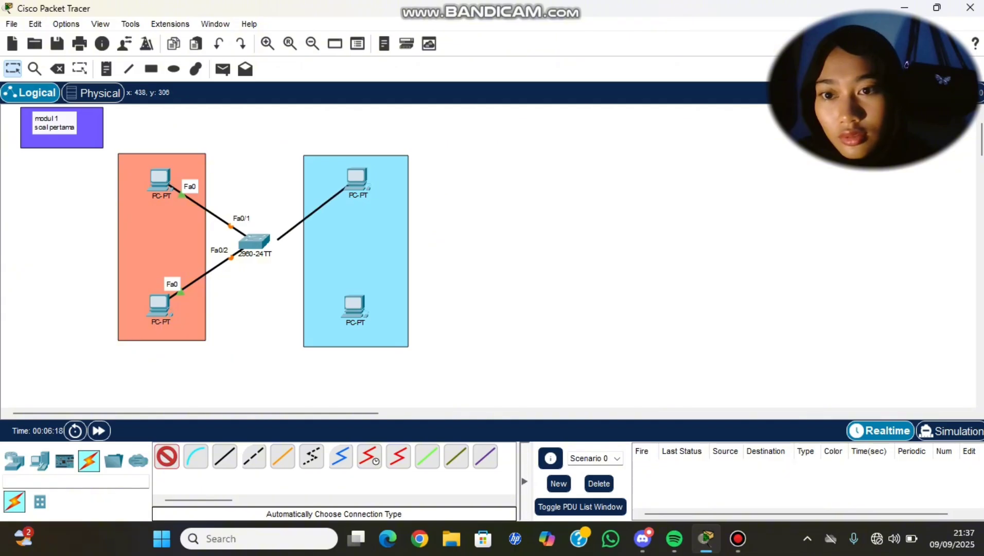
left_click(254, 241)
left_click(354, 306)
left_click(254, 241)
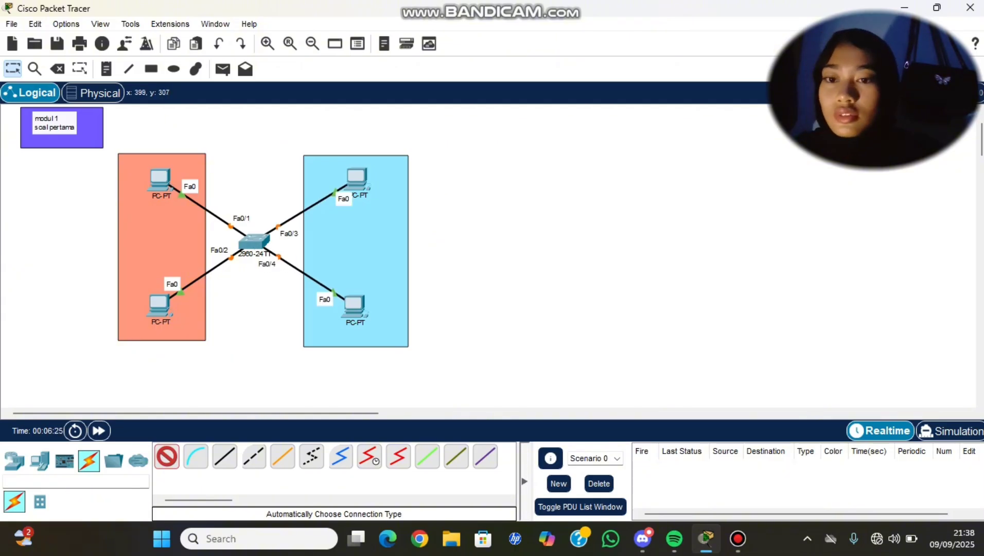
left_click(167, 457)
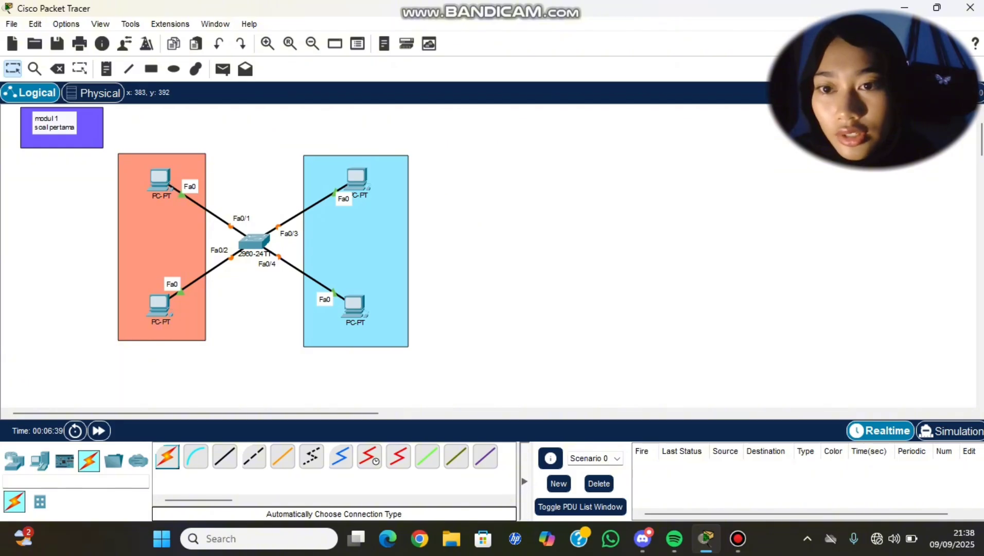
- Open the 2960 switch's command line and enter global configuration mode with the commands en and conf t
left_click(254, 240)
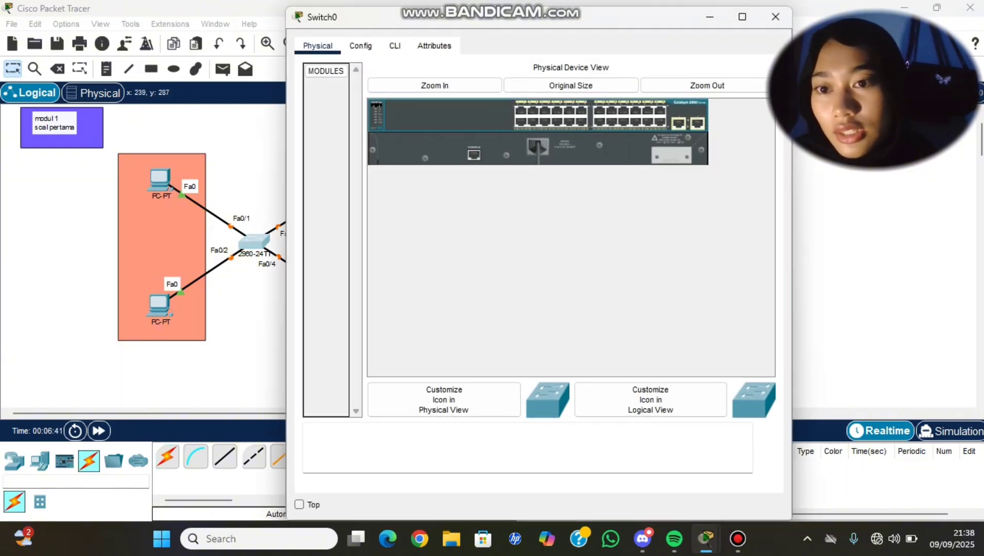
scroll(175, 247, "right", 3)
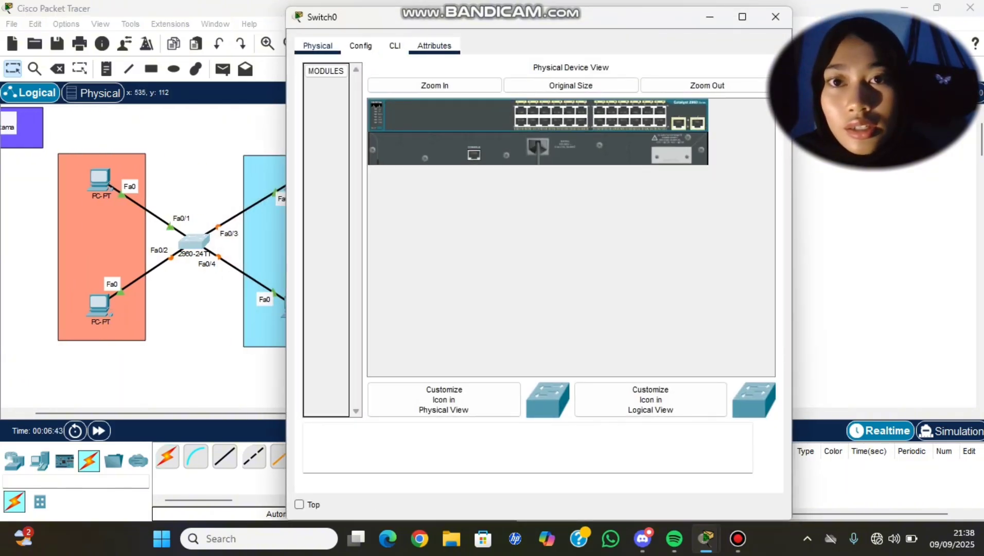
left_click(395, 46)
key("Return")
key("Return")
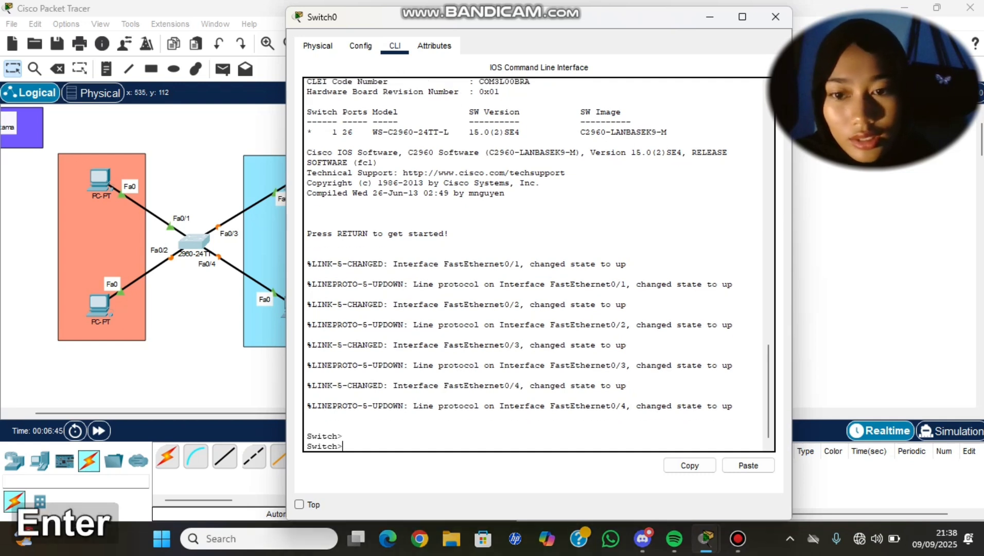
type("en")
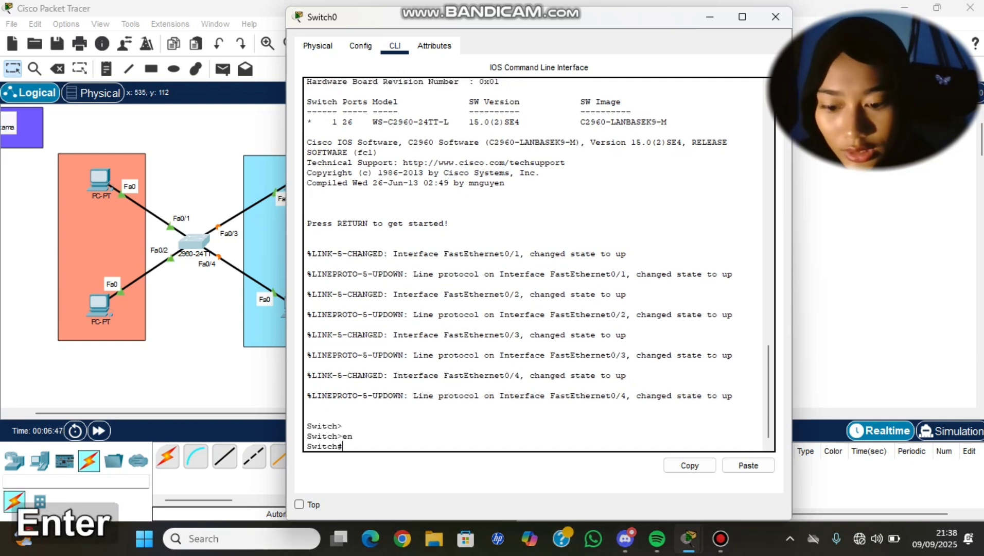
type("conf t")
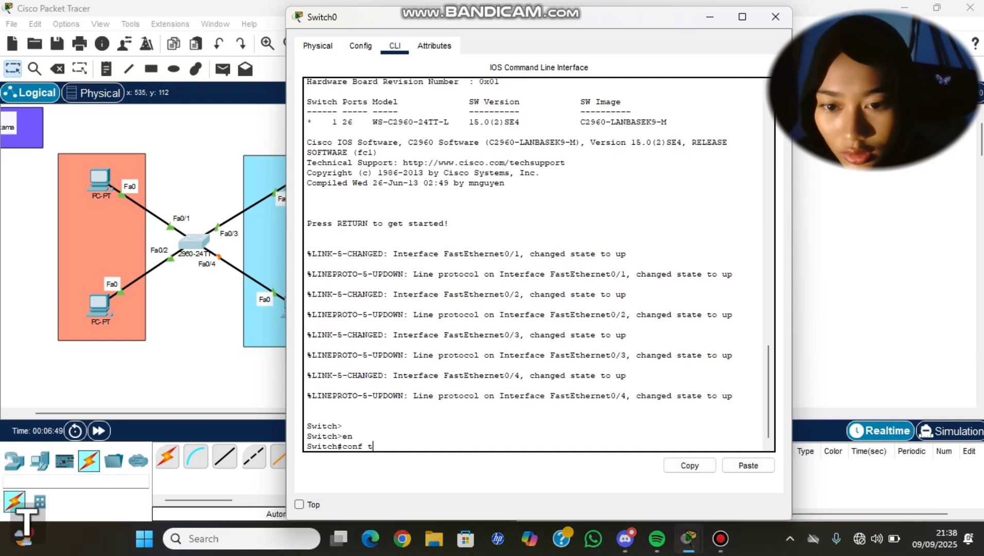
key("Return")
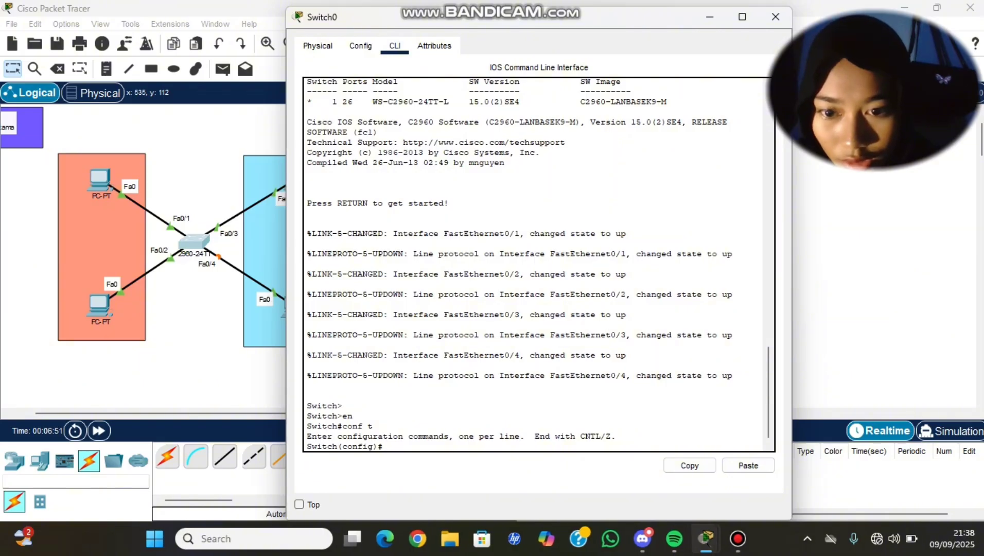
- Create VLAN 10 on the switch and name it tkj
type("vlan 10")
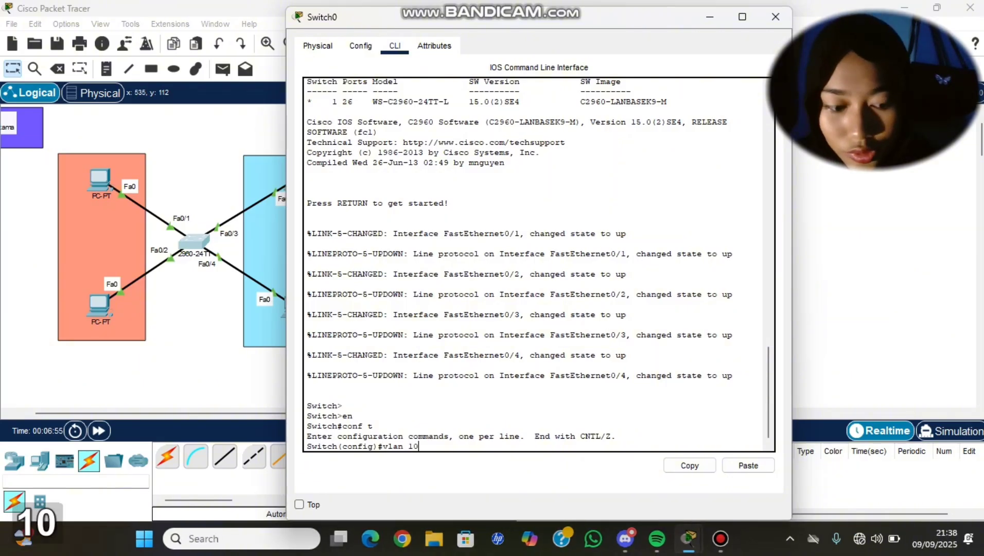
key("Return")
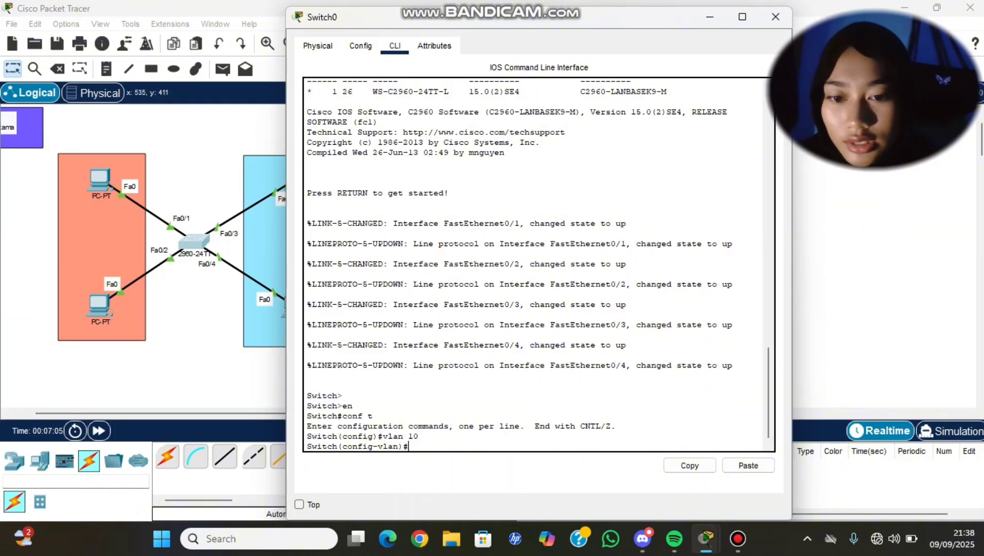
type("name ")
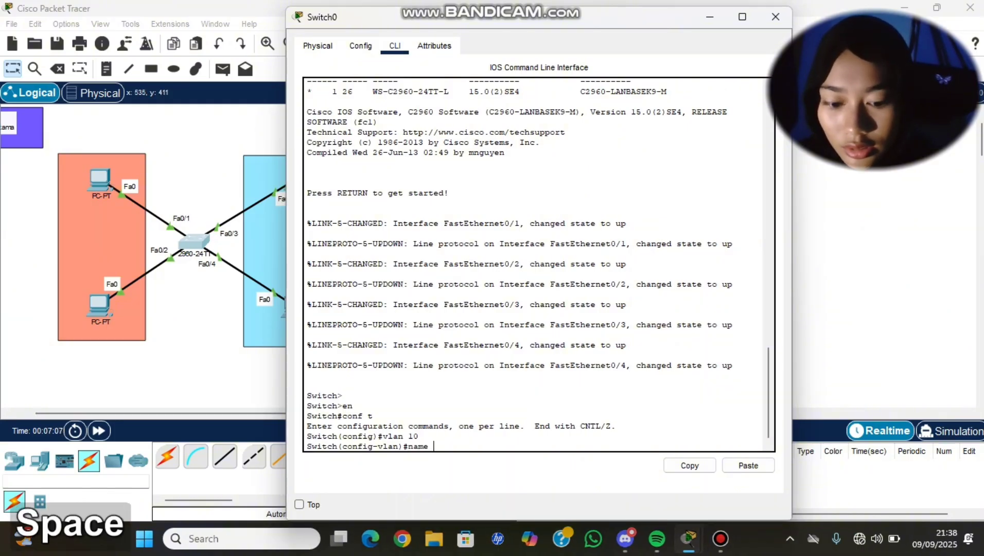
type("tkj")
key("Return")
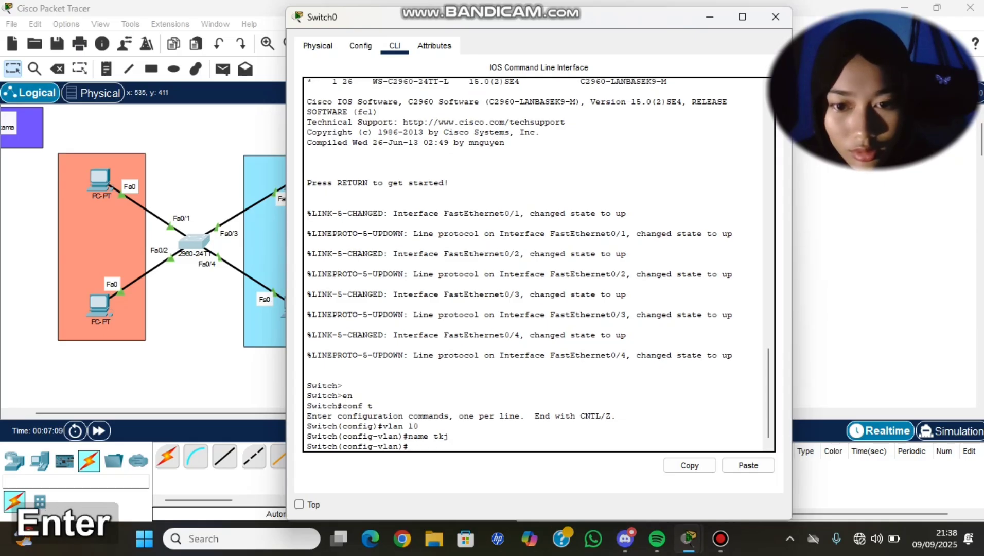
- Create VLAN 20 on the switch and name it dkv
type("vlan ")
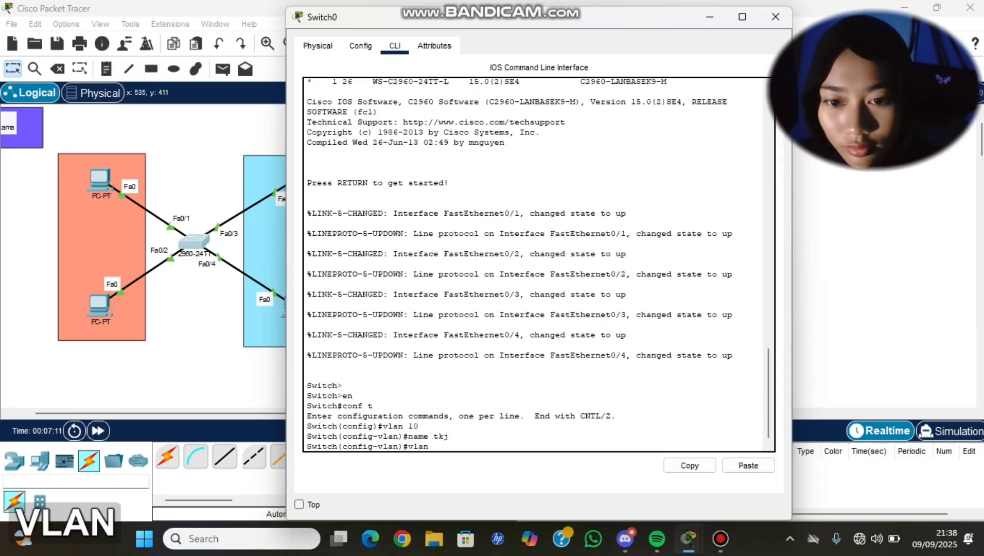
type("20")
key("Return")
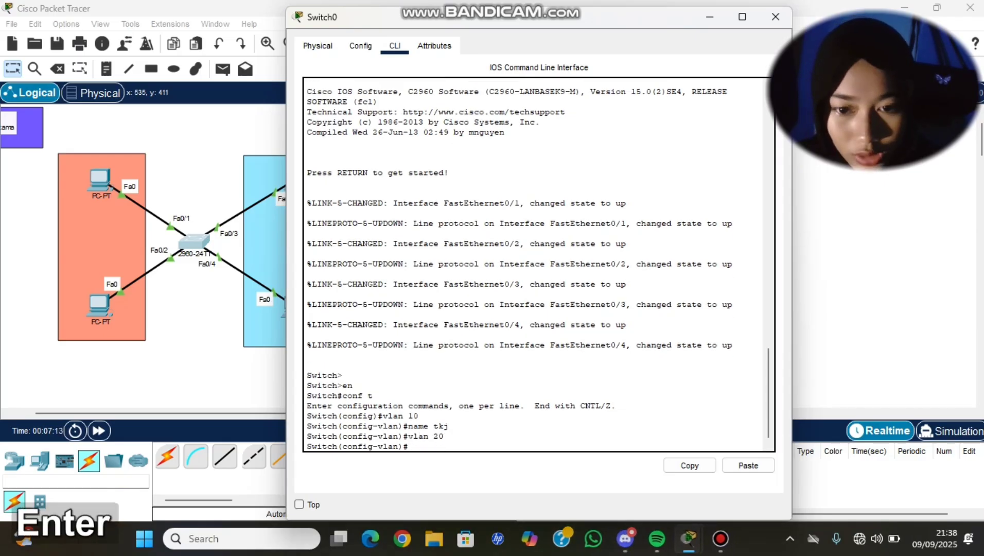
type("name d")
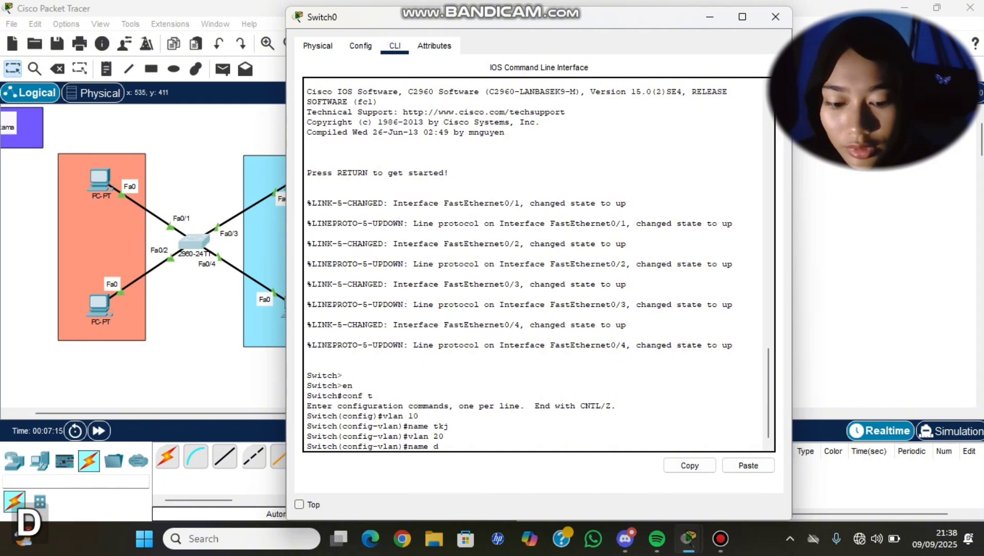
type("kv")
key("Return")
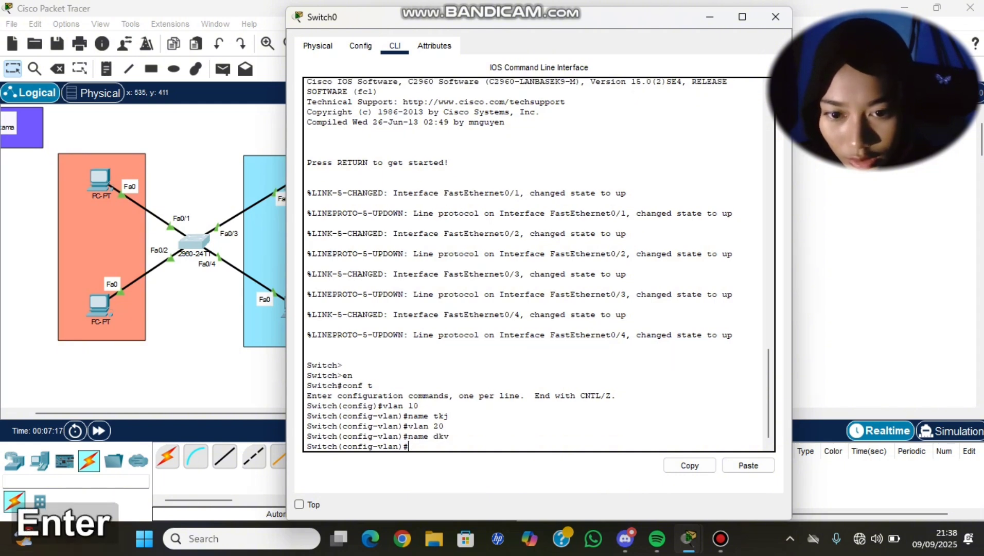
- Enter interface fa0/1 on the switch and set it to access mode with switchport mode access
type("i")
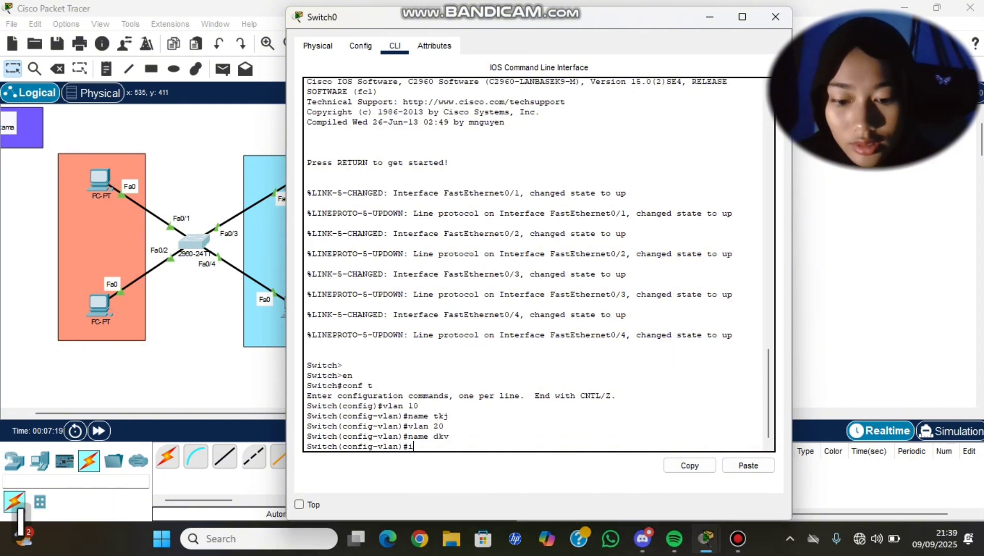
type("nt fa")
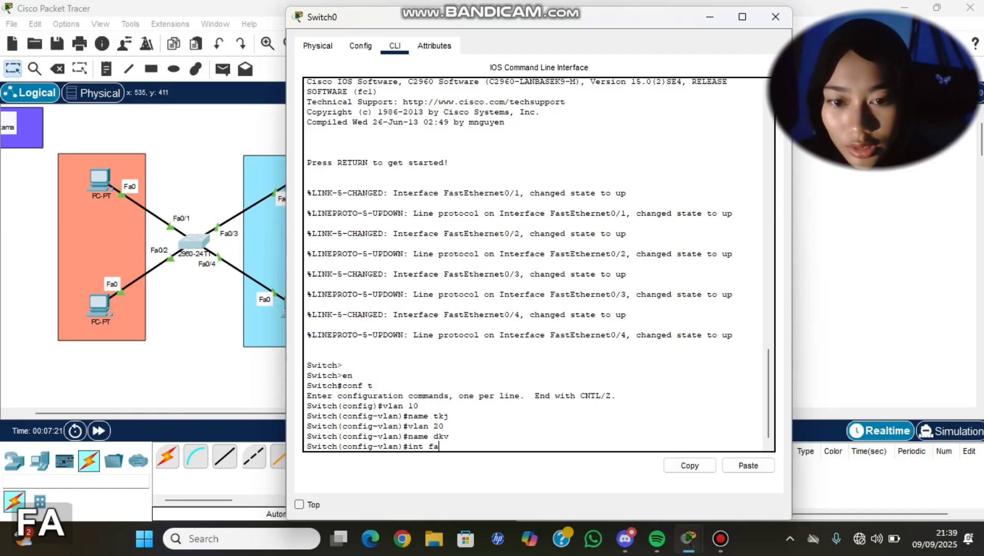
type("0/1")
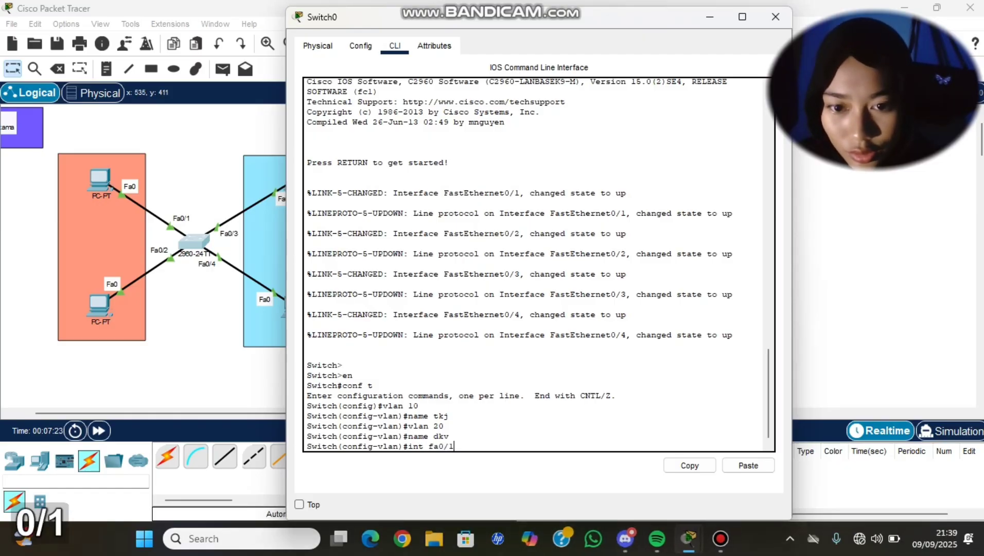
key("Return")
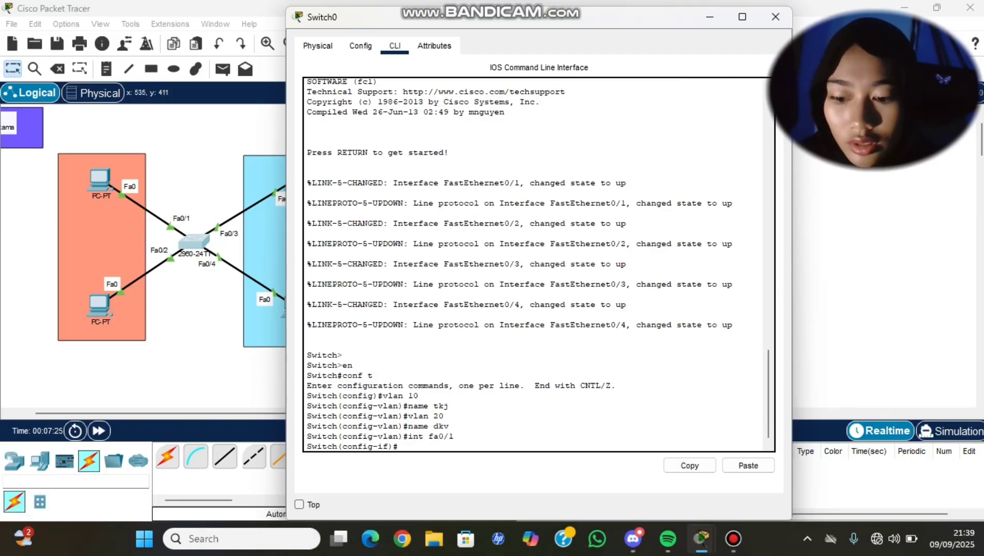
type("sw")
key("Tab")
type("m")
key("Tab")
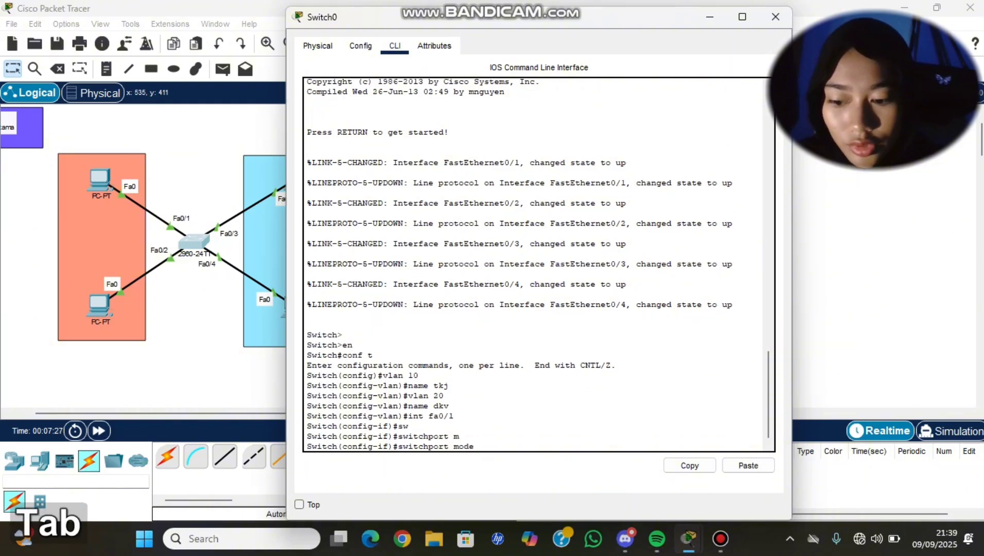
type("a")
key("Tab")
key("Return")
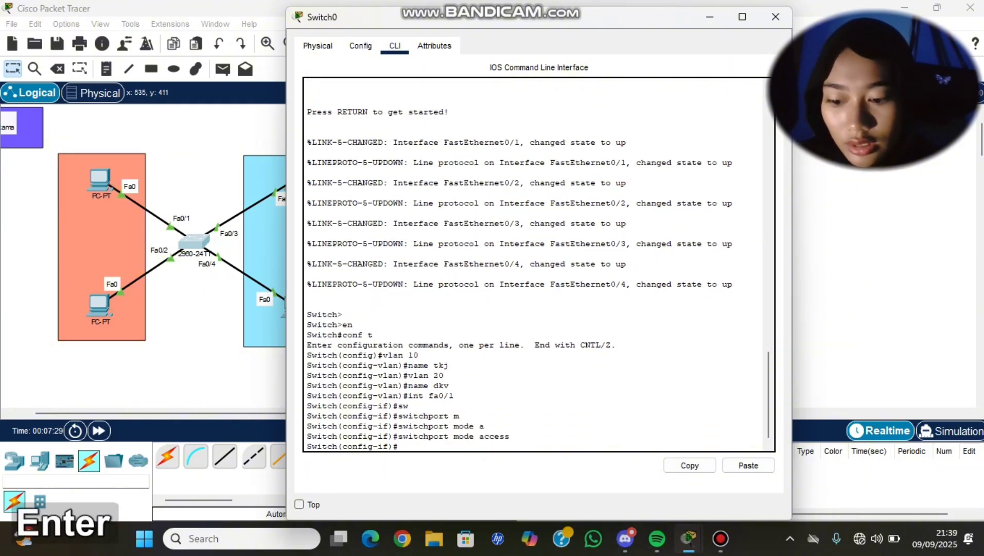
- Assign interface fa0/1 to VLAN 10 with switchport access vlan 10
type("sw")
key("Tab")
type("a")
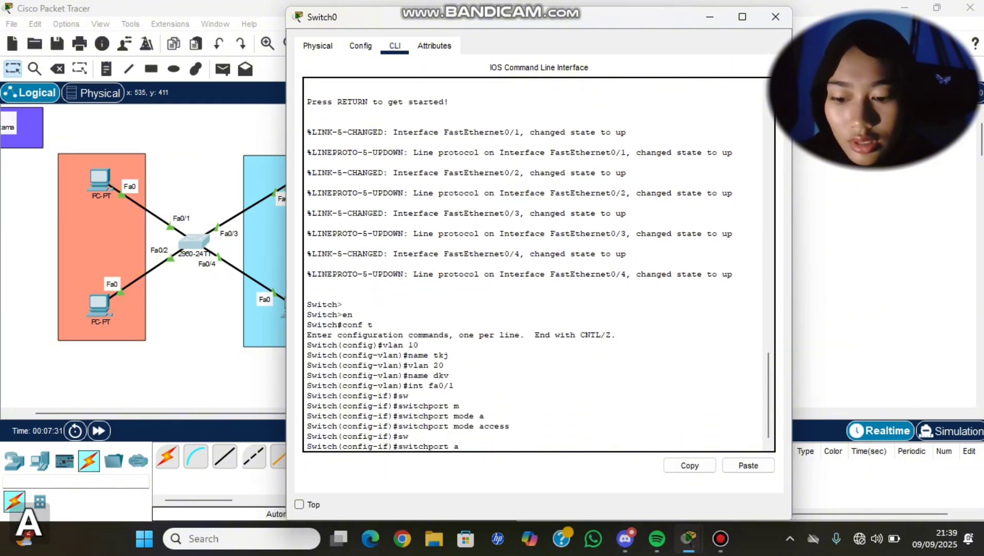
key("Tab")
type("vlan 10")
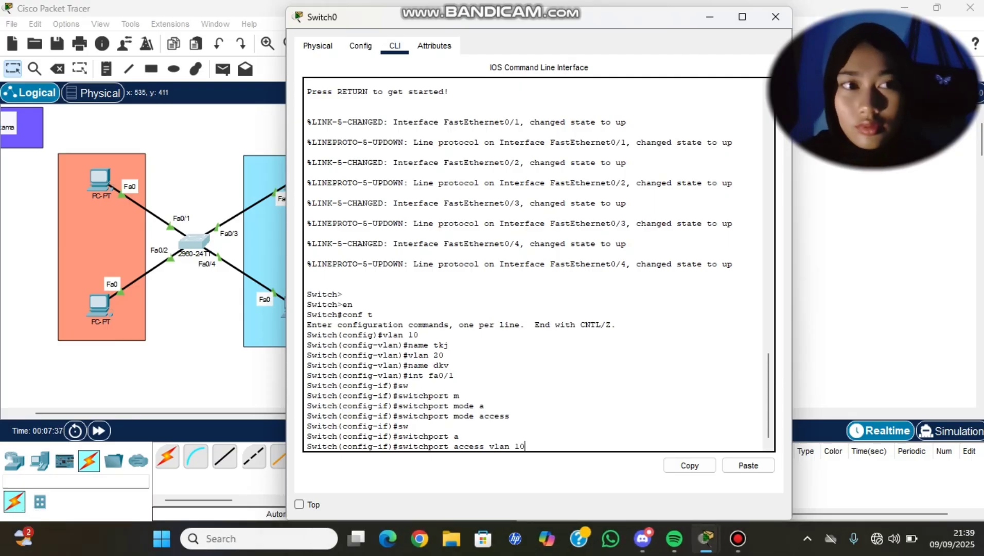
key("Return")
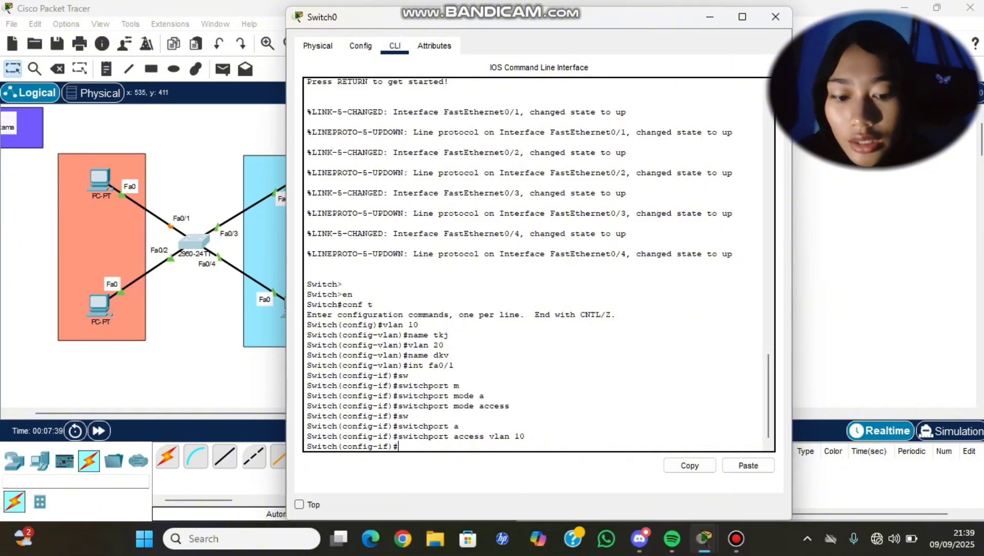
- Enter interface fa0/2 on the switch and set it to access mode with switchport mode access
type("int f")
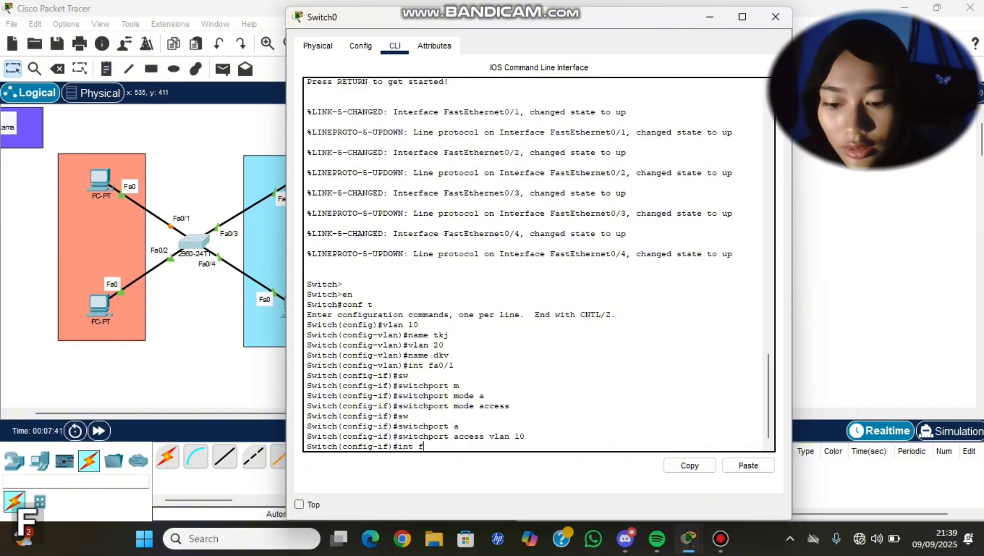
type("a0/2")
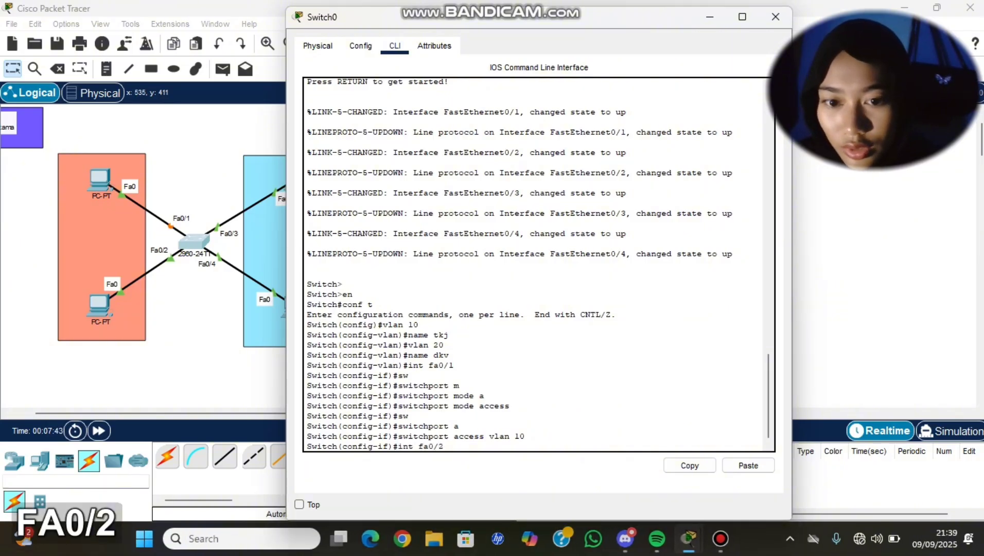
key("Return")
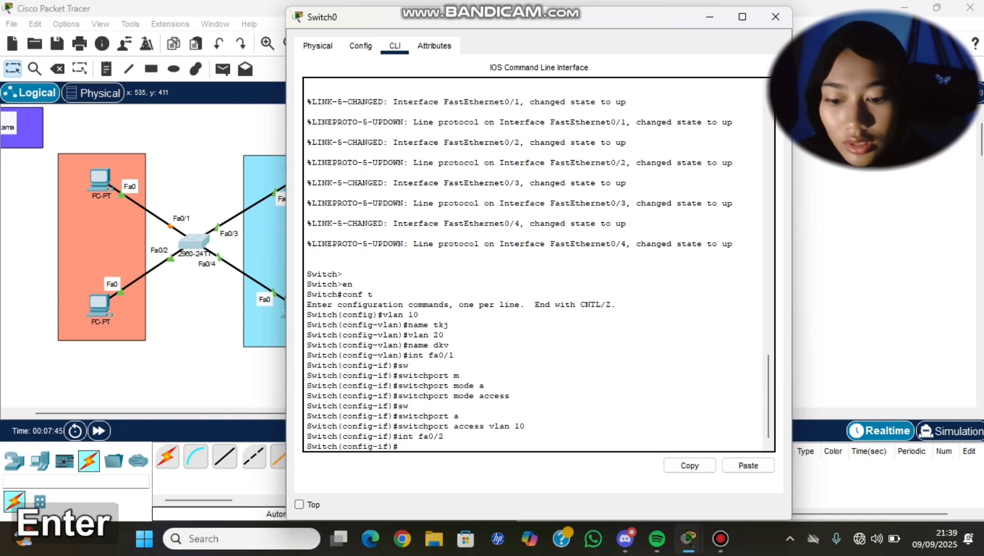
type("sw")
key("Caps_Lock")
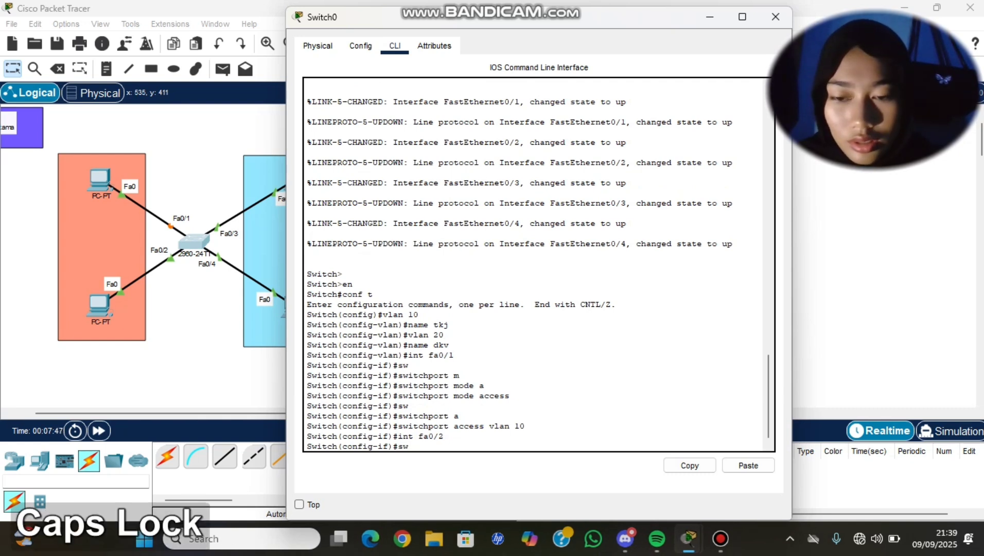
key("Tab")
type("m")
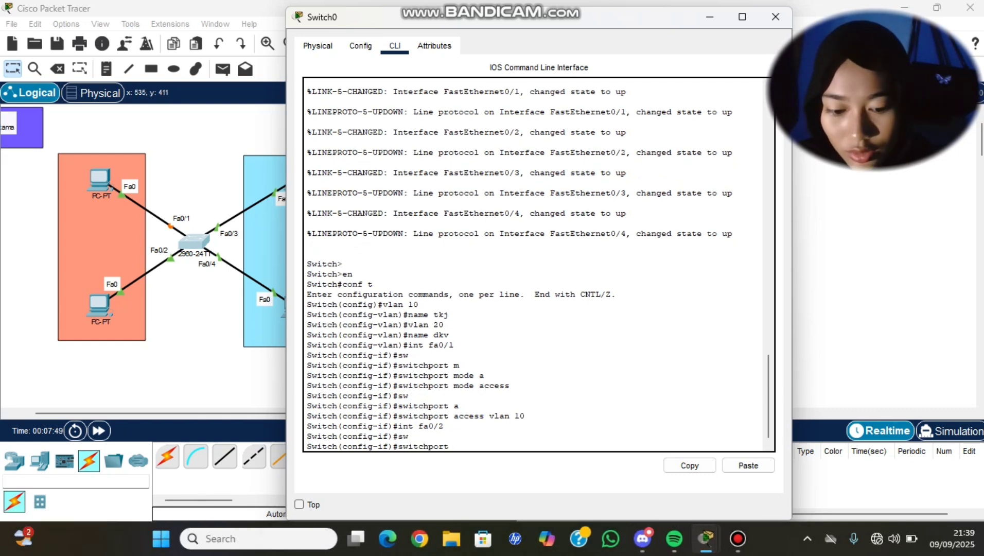
key("Tab")
type("a")
key("Tab")
key("Return")
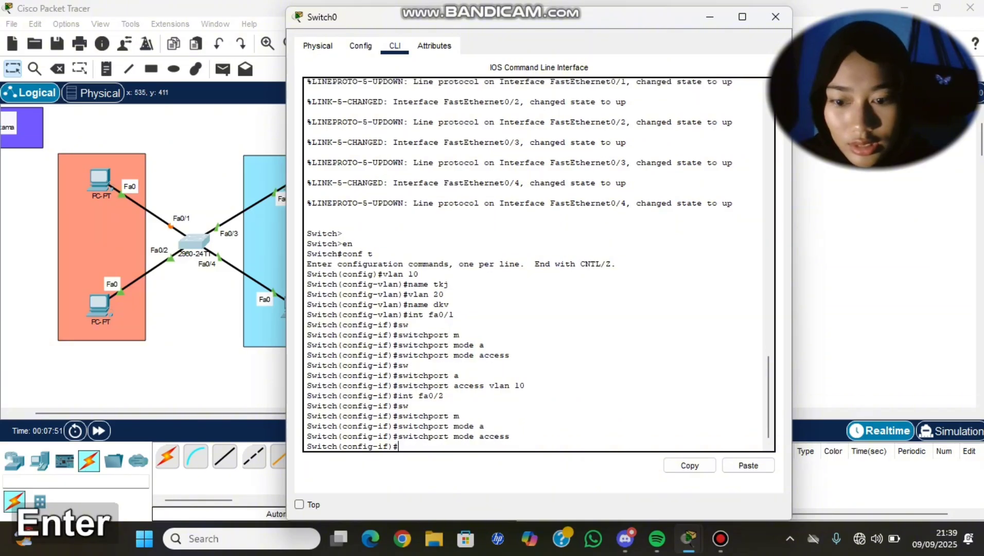
- Assign interface fa0/2 to VLAN 10 with switchport access vlan 10
type("sw")
key("Tab")
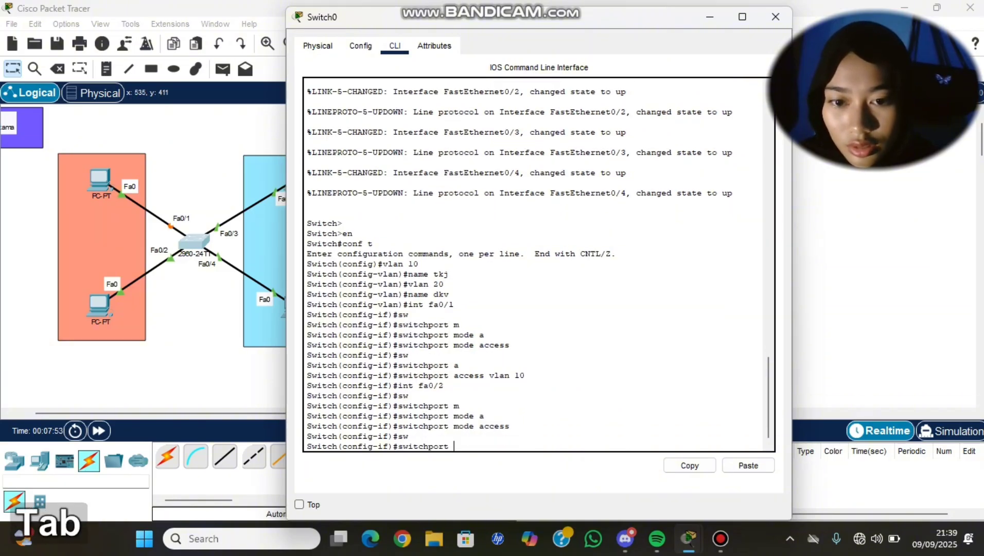
type("a")
key("Tab")
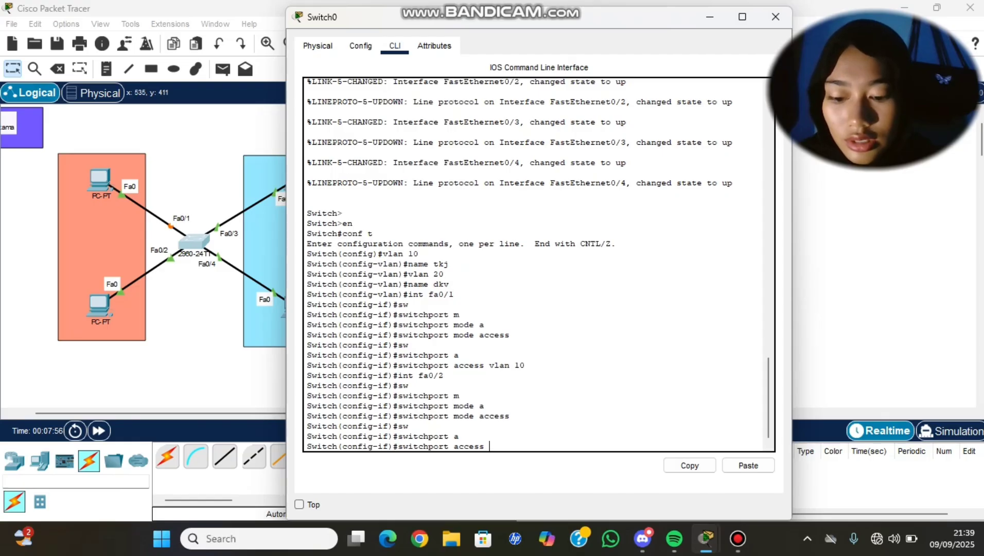
type("vlan ")
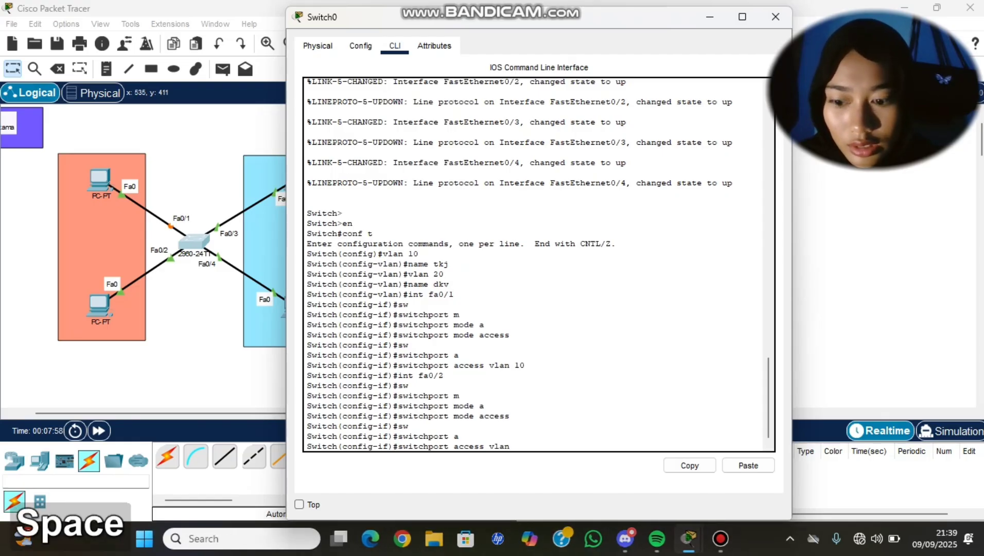
type("10")
key("Return")
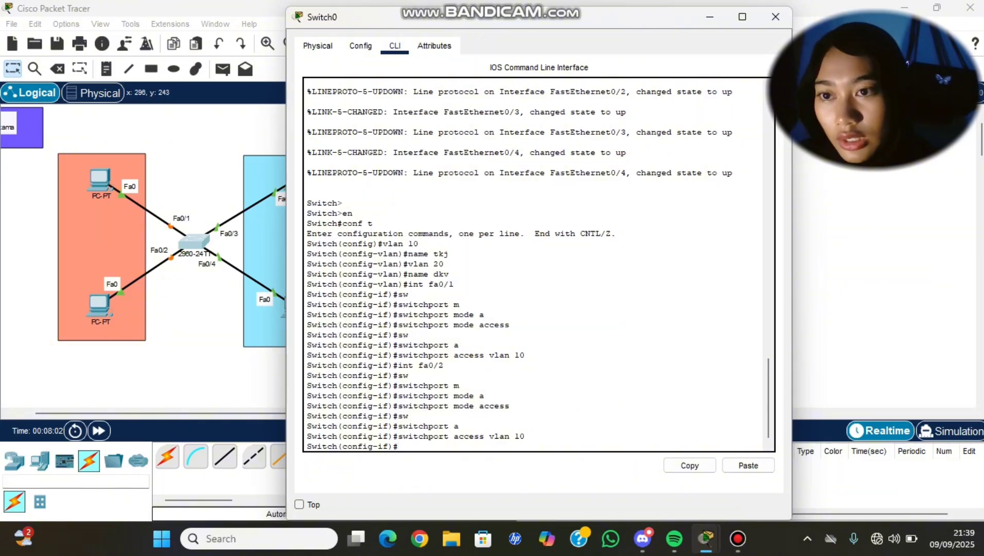
- Enter interface fa0/3 on the switch and set it to access mode with switchport mode access
scroll(144, 247, "right", 3)
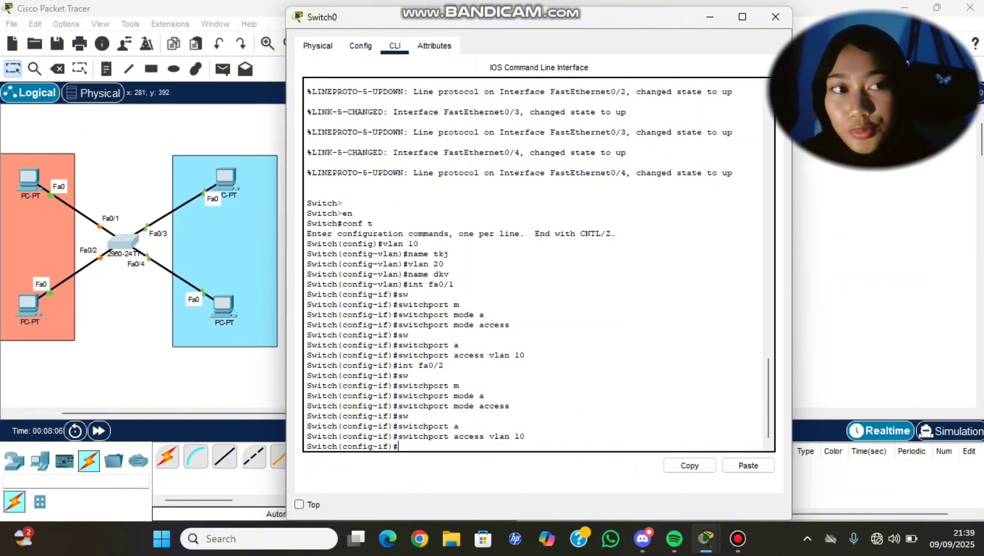
type("int")
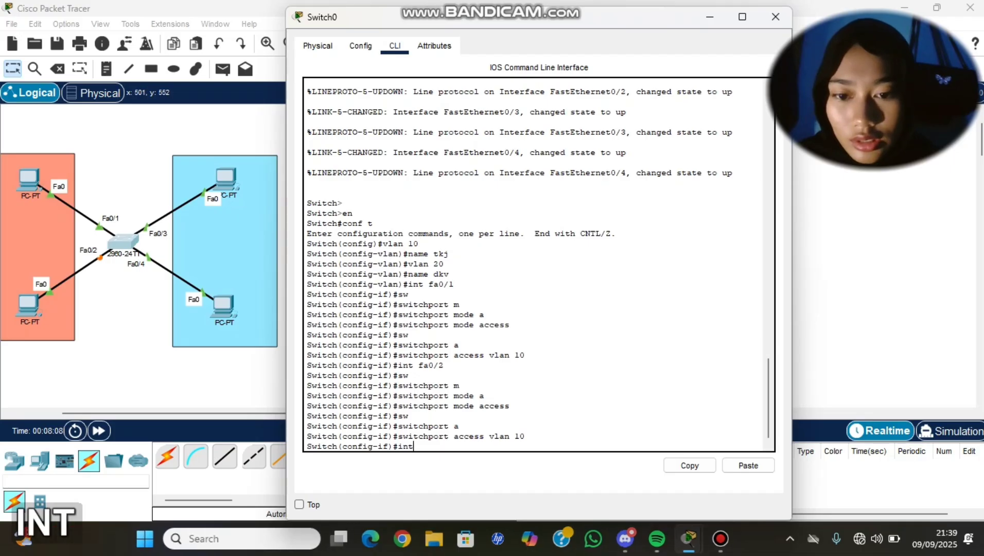
type(" fa0/3")
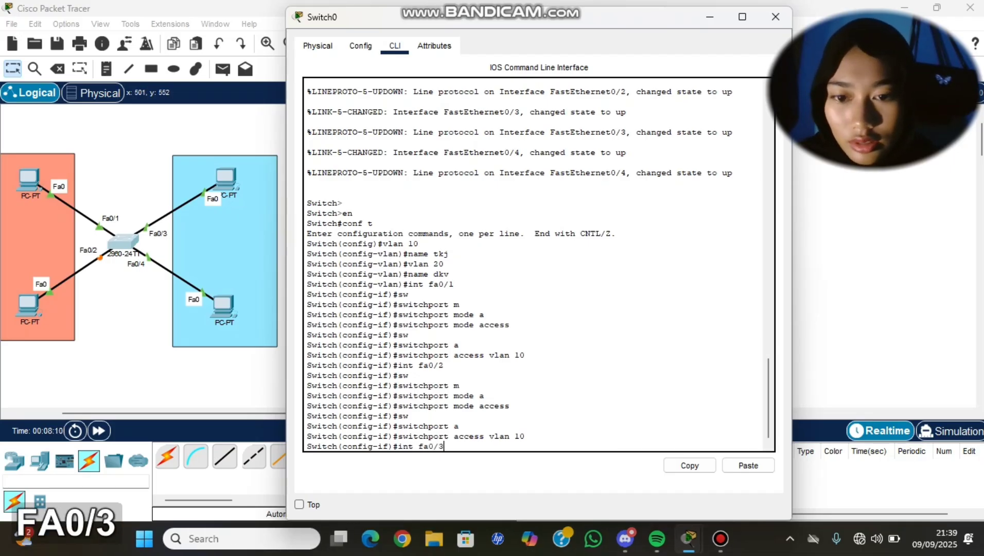
key("Return")
type("s")
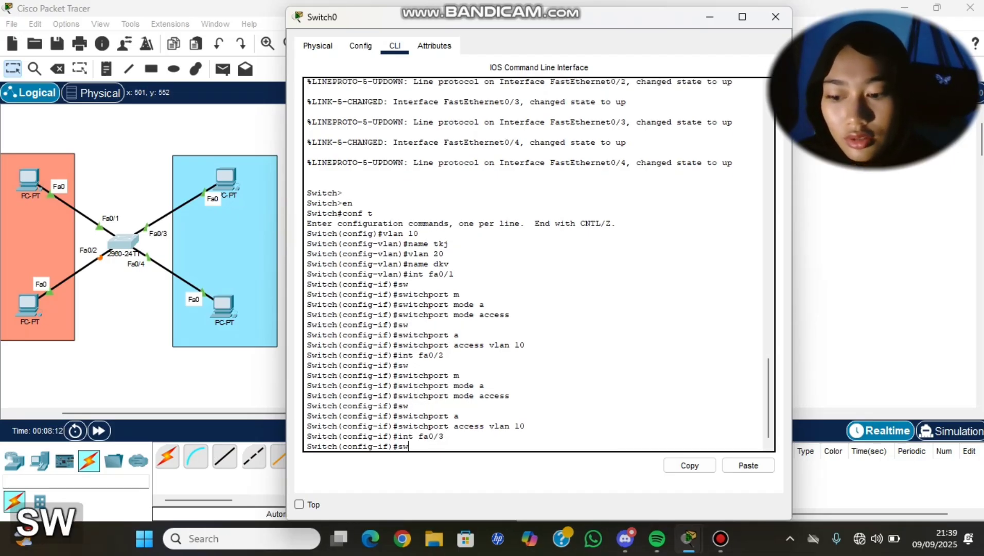
type("w")
key("Tab")
type("m")
key("Tab")
type("a")
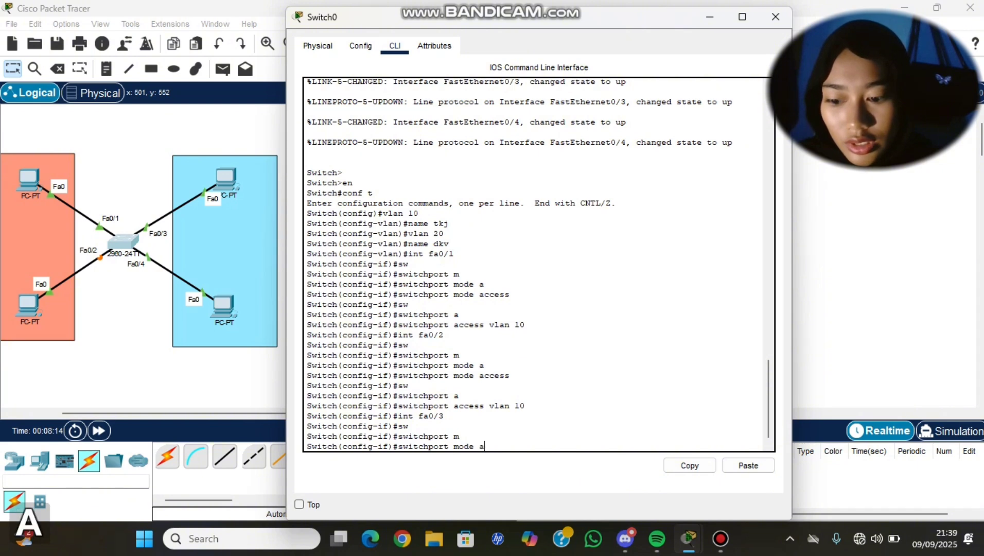
key("Tab")
key("Return")
- Assign interface fa0/3 to VLAN 20 with switchport access vlan 20
type("sw")
key("Tab")
type("a")
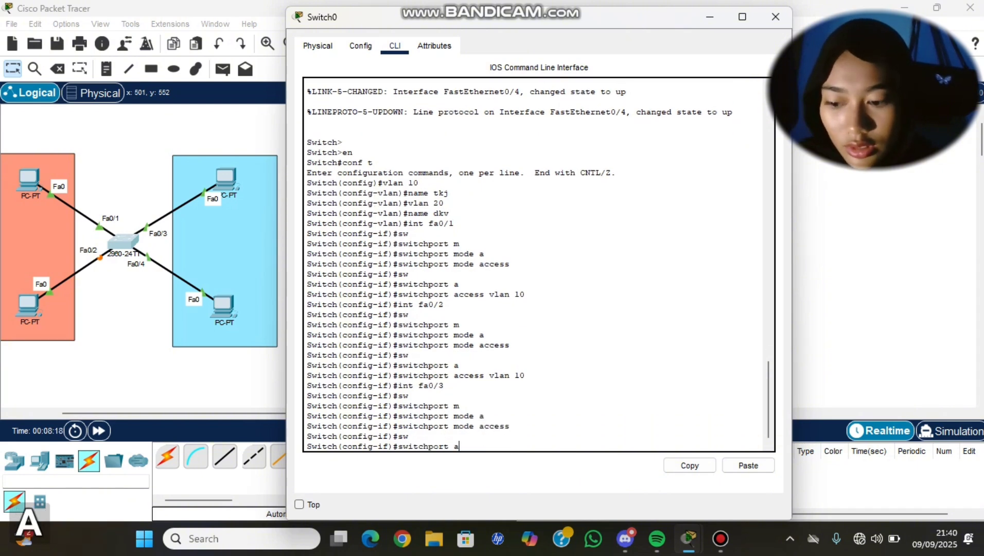
key("Tab")
type("vlan2")
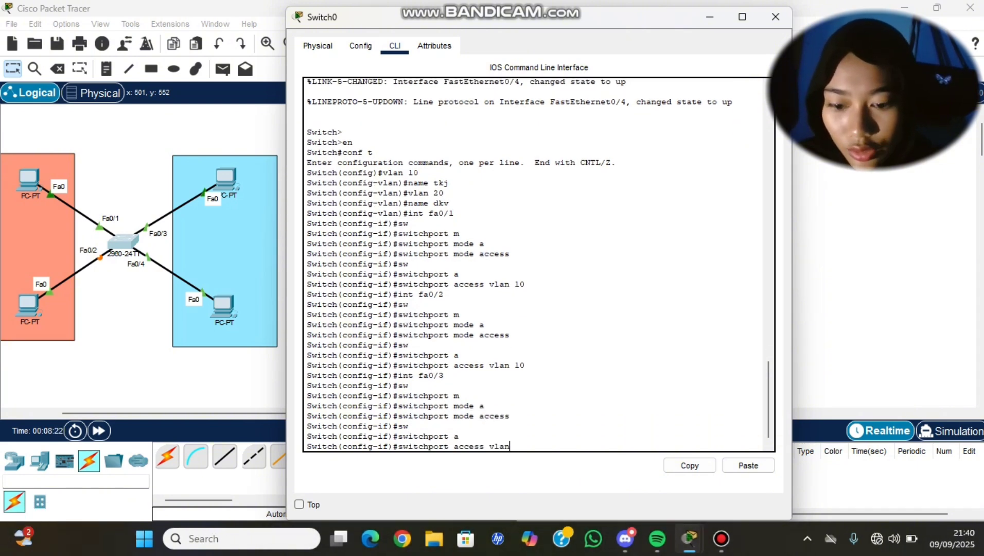
key("BackSpace")
type("20")
key("Return")
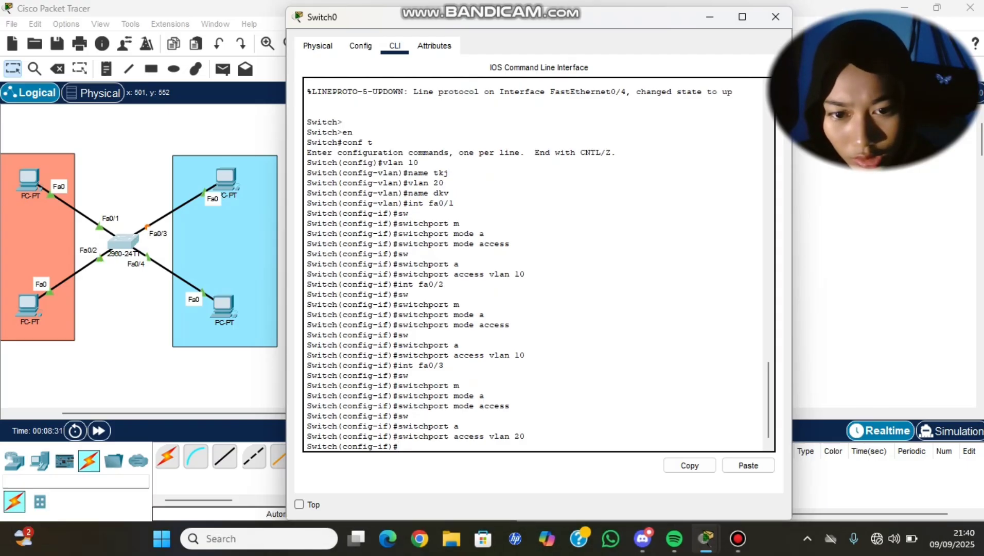
- Enter interface fa0/4 on the switch and set it to access mode with switchport mode access
type("int fa0/4")
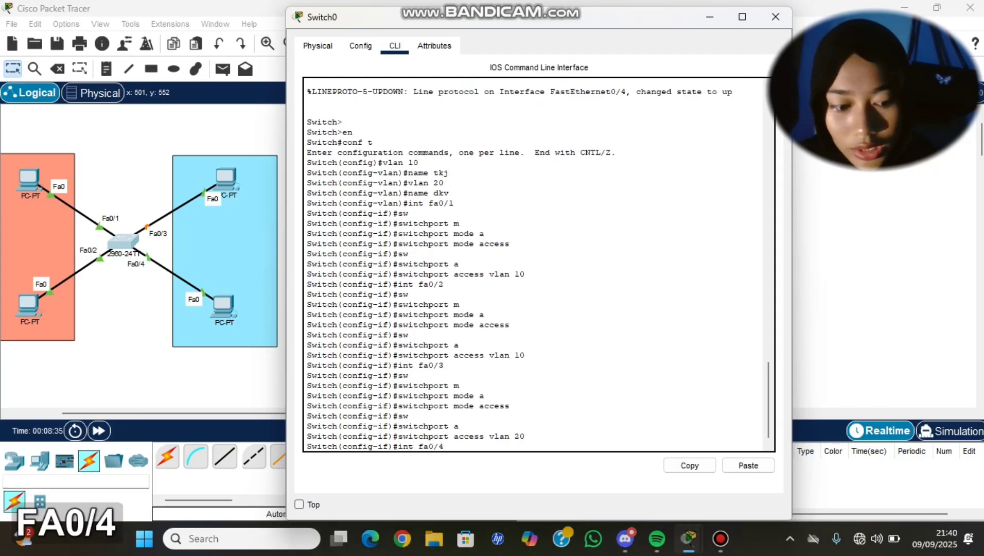
key("Return")
type("sw")
key("Tab")
type("m")
key("Tab")
type("a")
key("Tab")
key("Return")
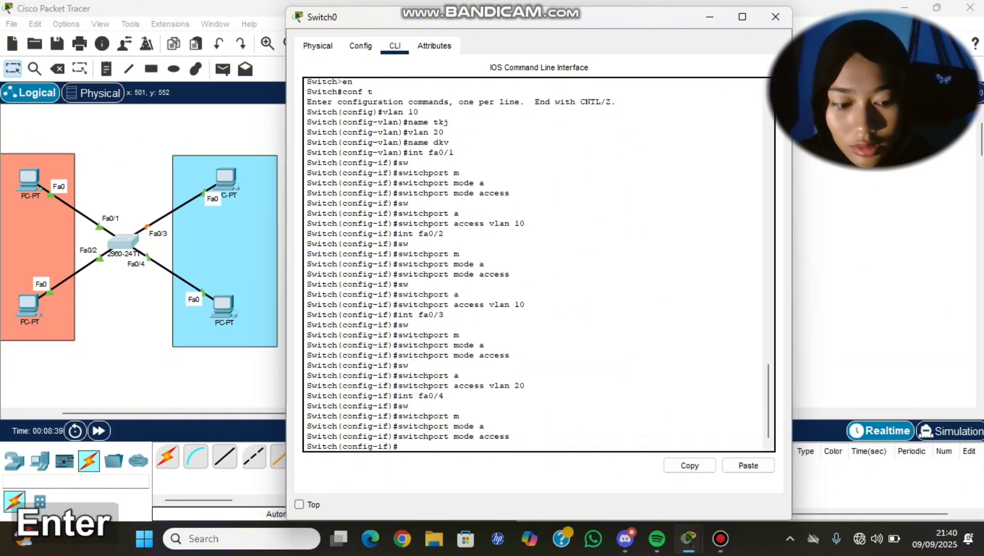
- Assign interface fa0/4 to VLAN 20 with switchport access vlan 20
type("sw")
key("Tab")
type("a")
key("Tab")
type("vlan 20")
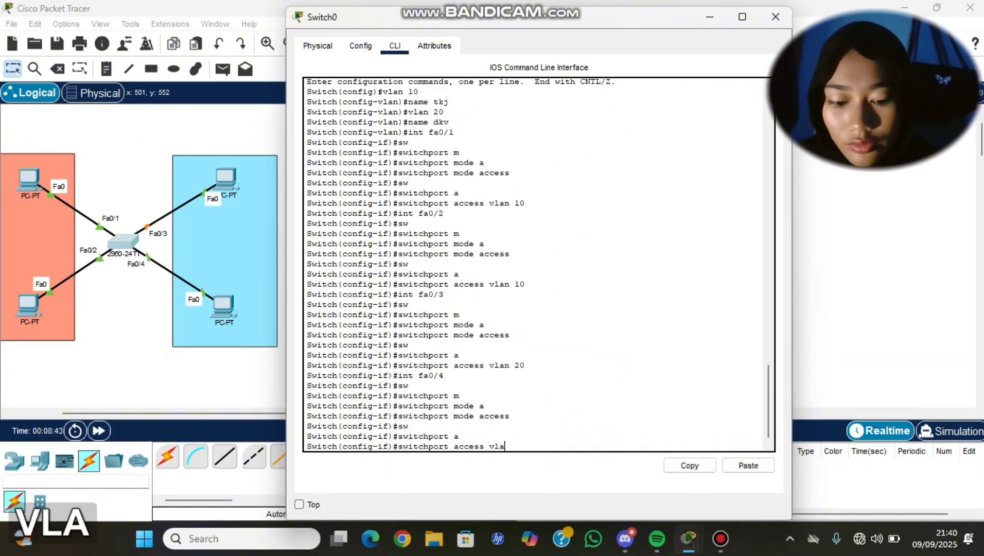
key("Return")
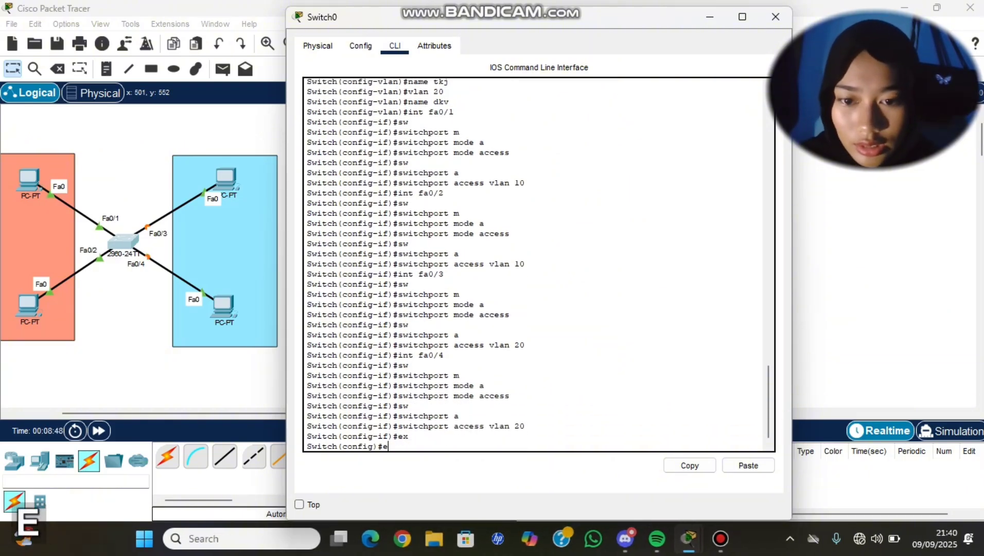
- Leave interface and global configuration modes with two ex commands, returning to the privileged prompt
type("ex")
key("Return")
type("ex")
key("Return")
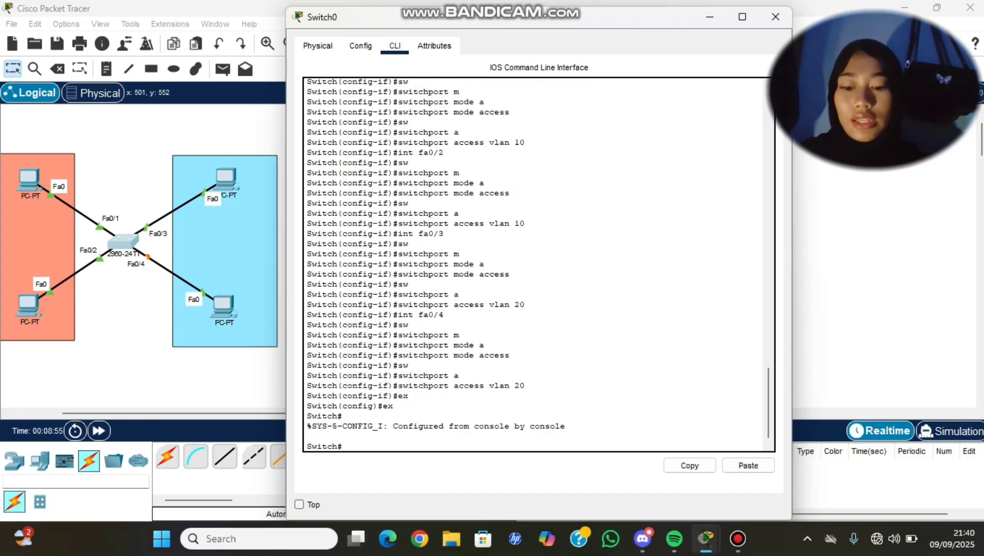
- Run show vlan brief on the switch to check the VLAN port assignments, and close the switch's window
type("sh")
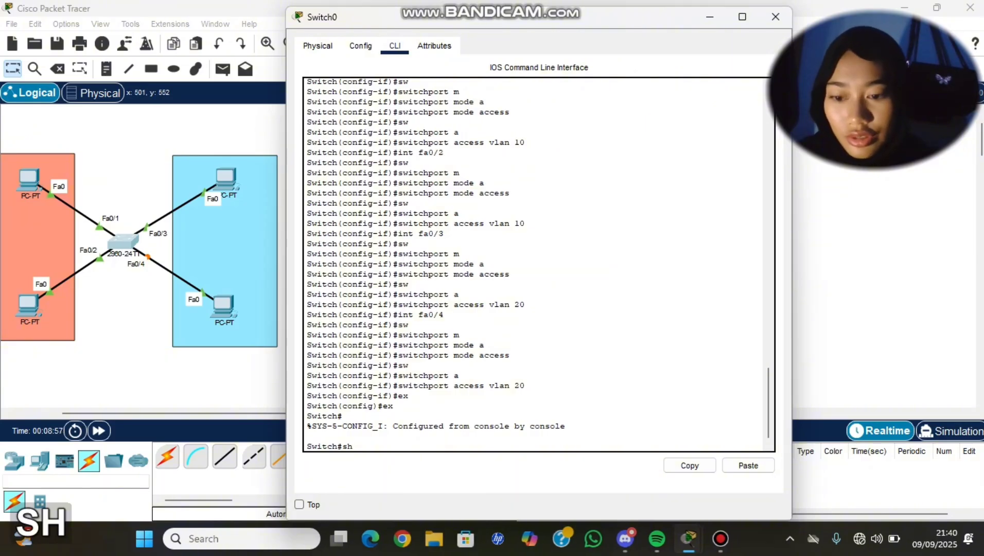
key("Tab")
type("c")
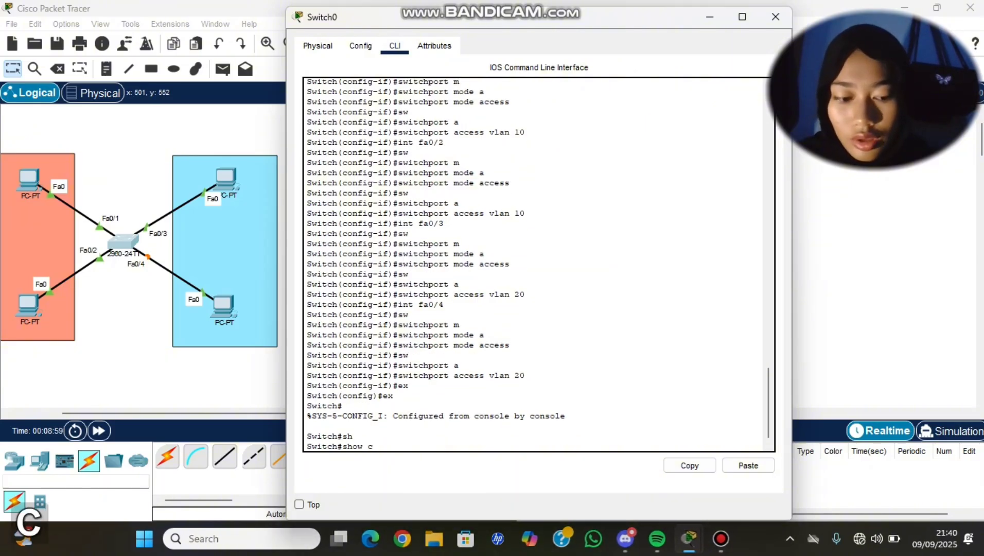
key("BackSpace")
type("vl")
key("Tab")
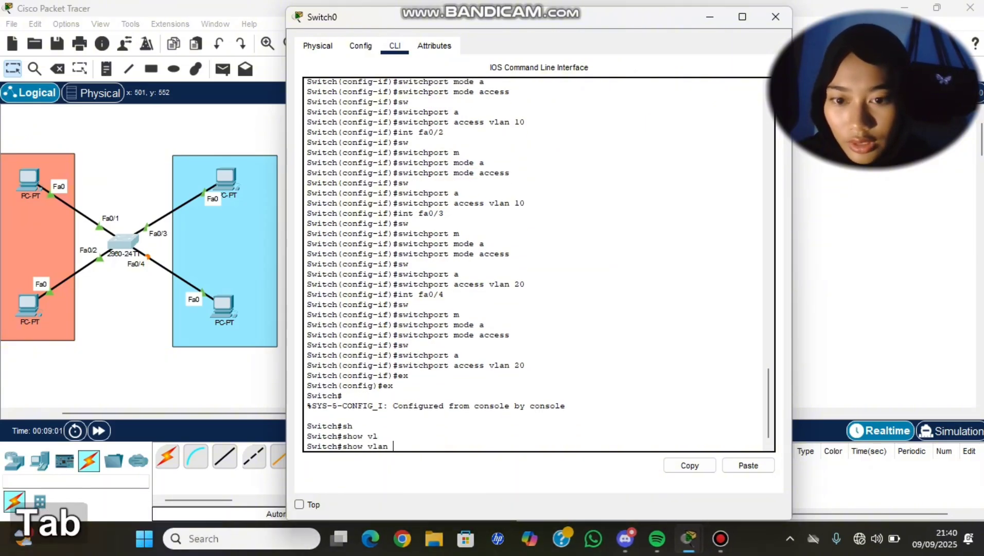
type("br")
key("Tab")
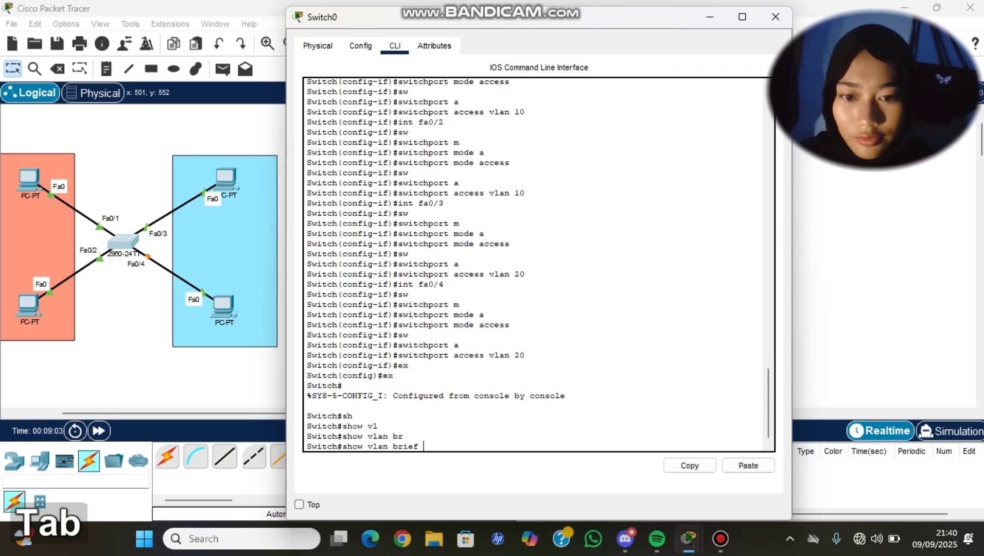
key("Return")
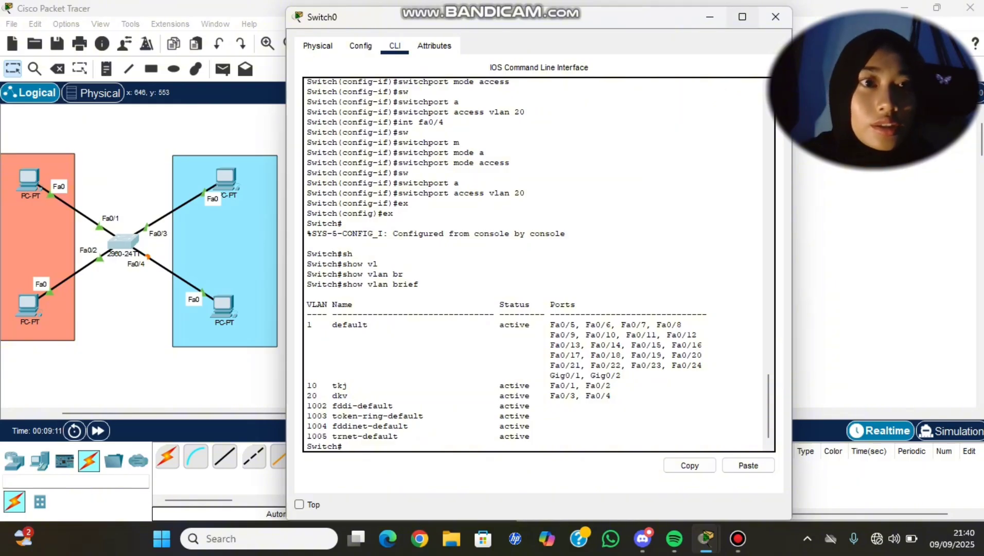
left_click(775, 17)
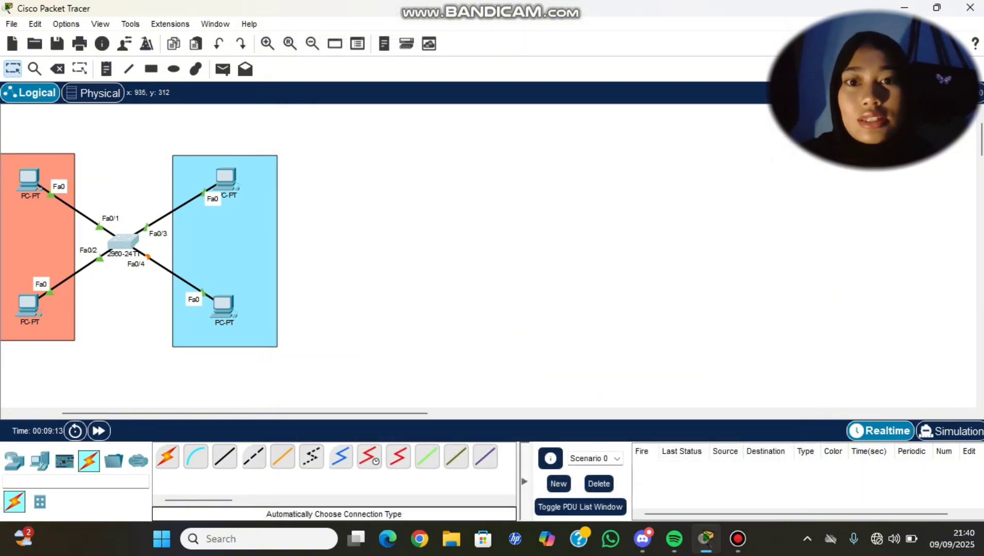
- Expand the PDU list into its own pane beneath the topology, keeping all four PCs in view
scroll(618, 247, "left", 3)
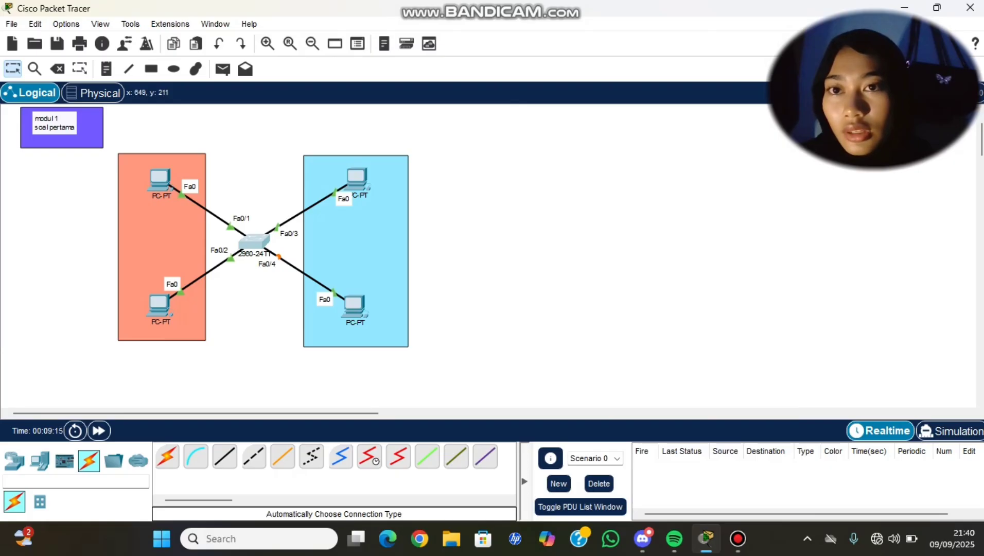
left_click(313, 43)
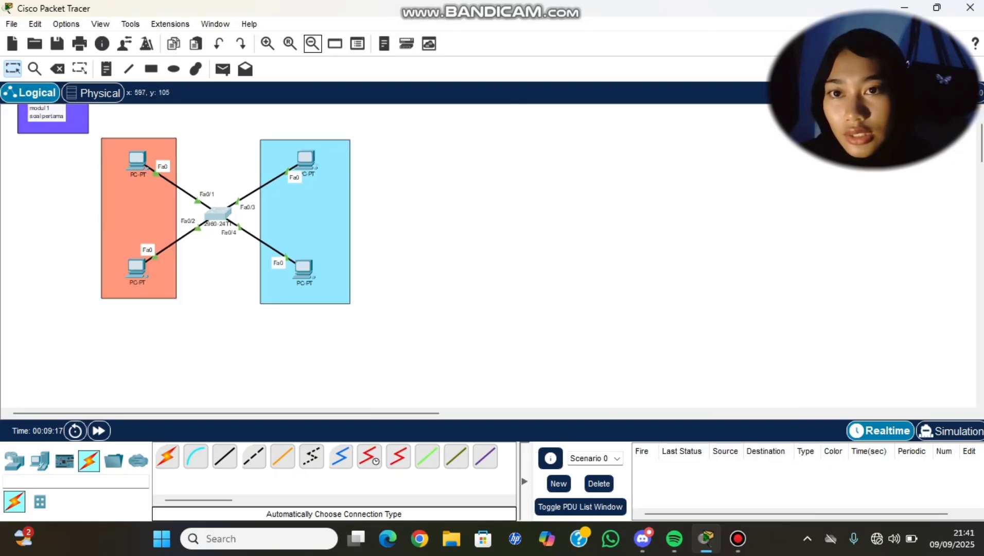
left_click(313, 44)
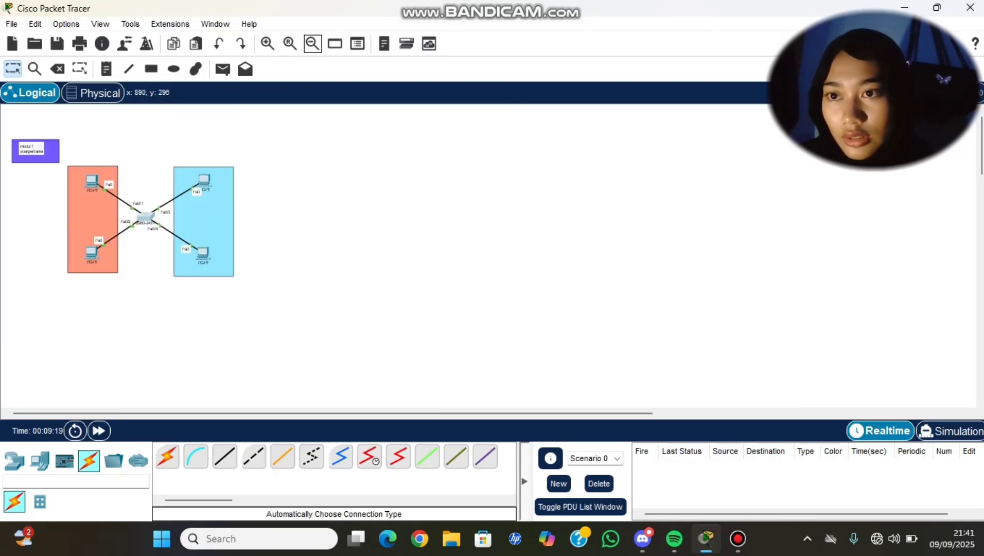
left_click(267, 43)
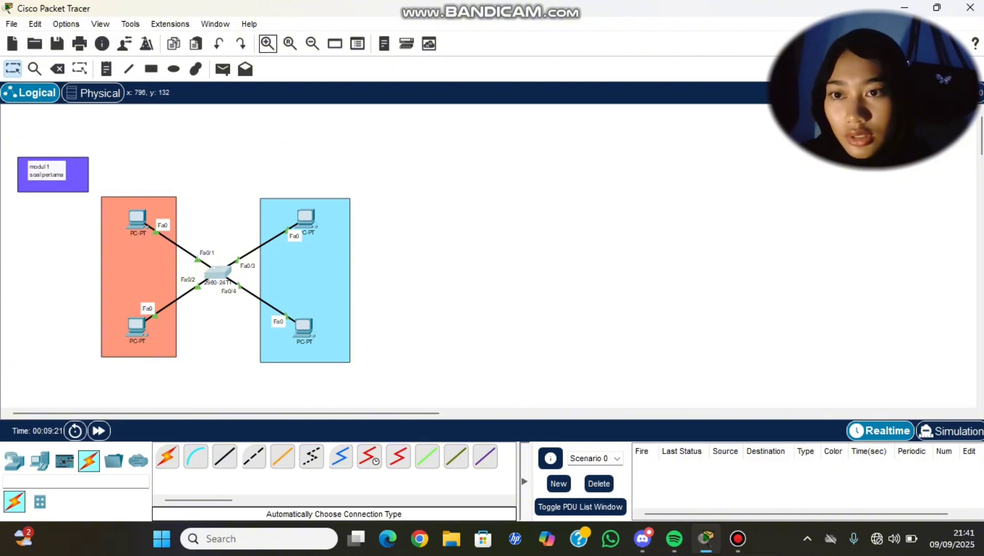
scroll(184, 236, "down", 2)
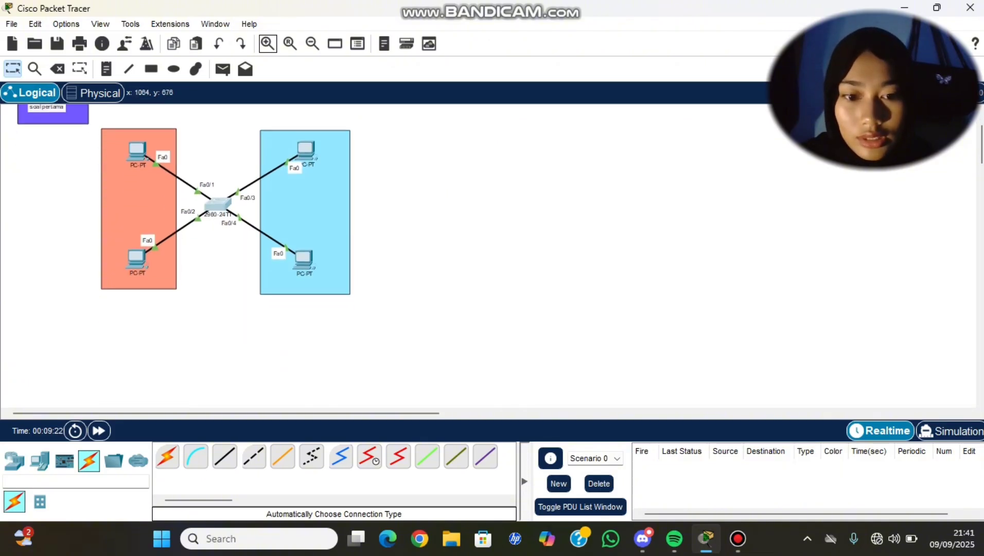
left_click(580, 506)
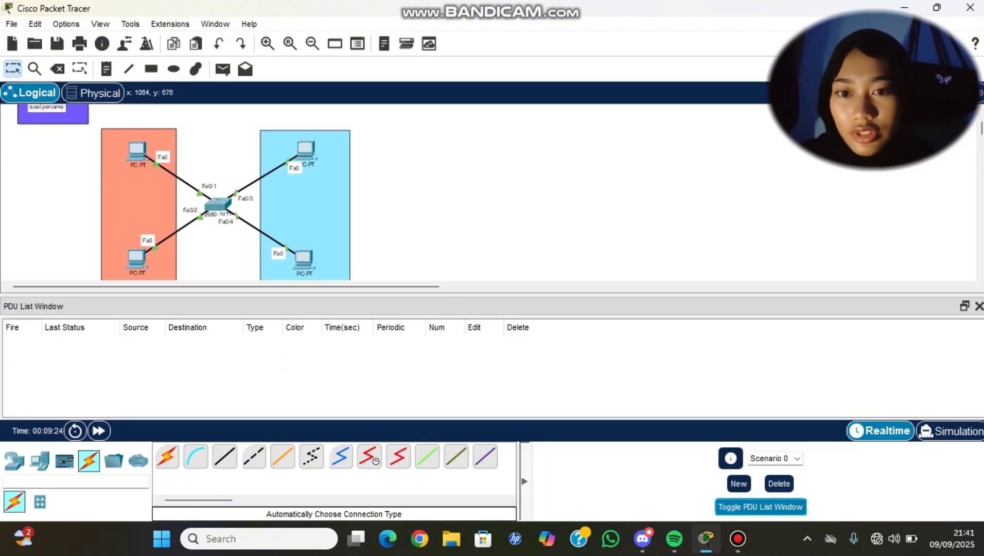
scroll(184, 192, "down", 1)
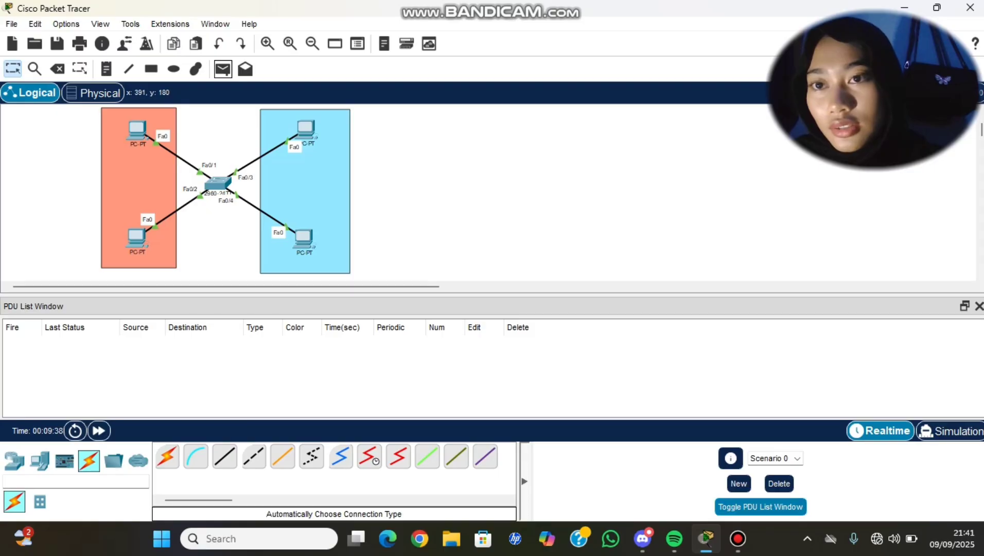
- Place a text note reading TKJ between the two PCs in the orange area
left_click(222, 69)
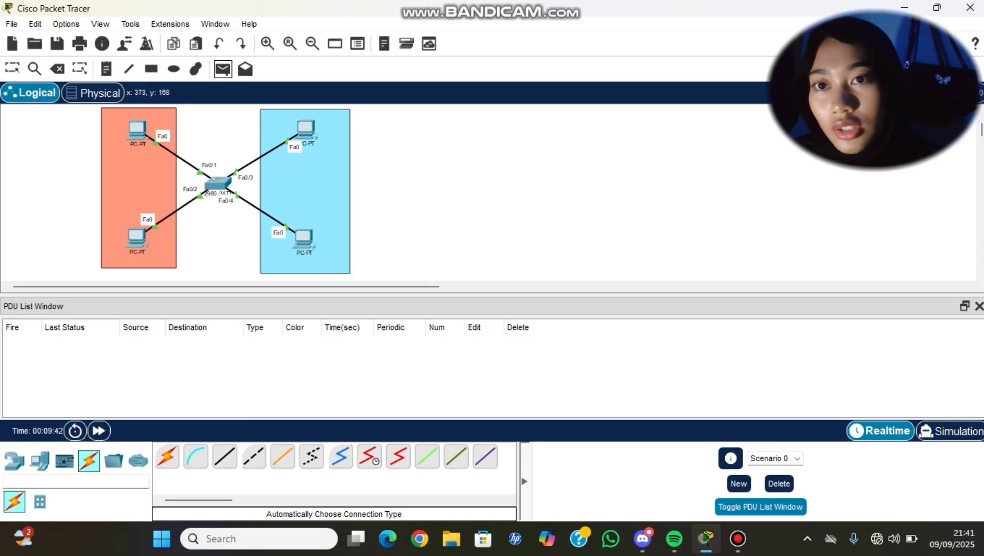
left_click(106, 68)
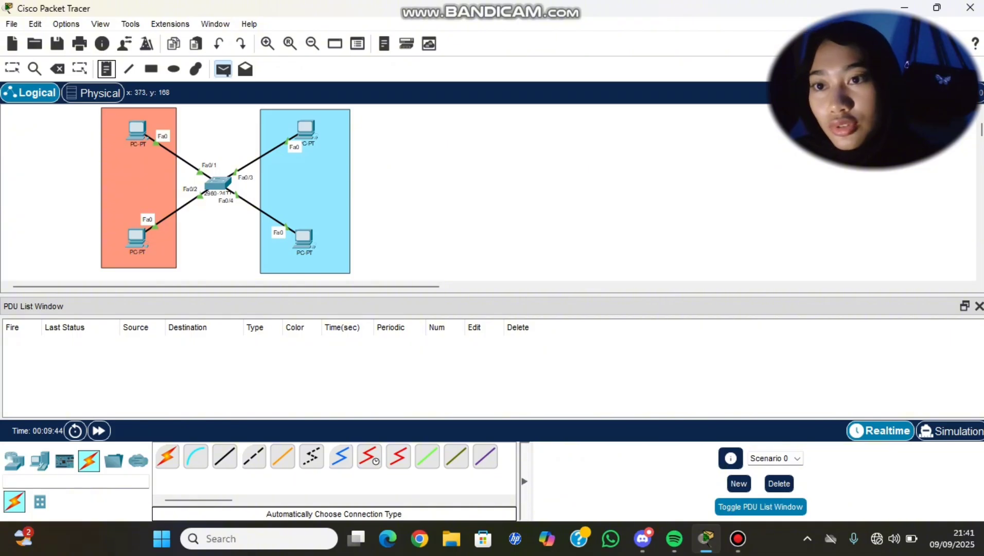
left_click(103, 181)
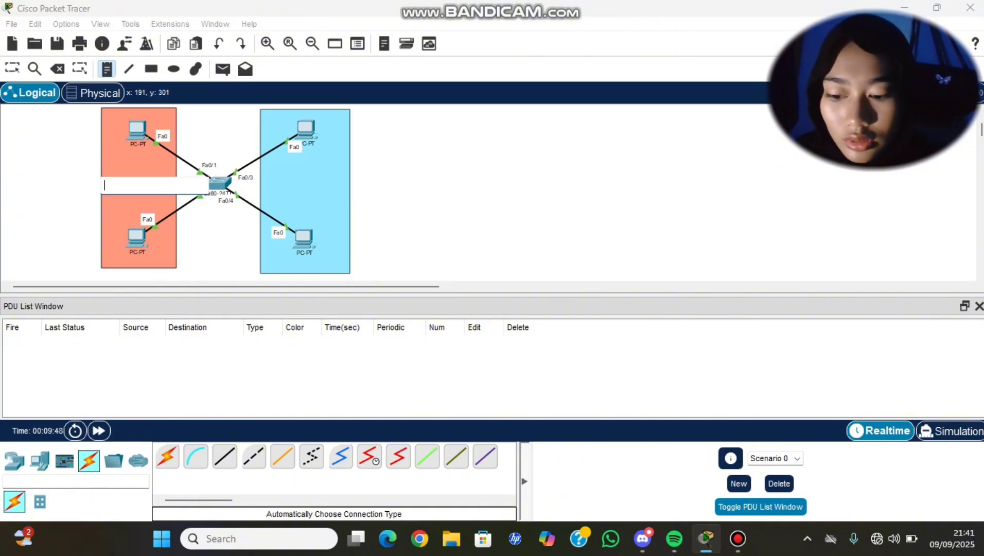
key("Caps_Lock")
type("TK")
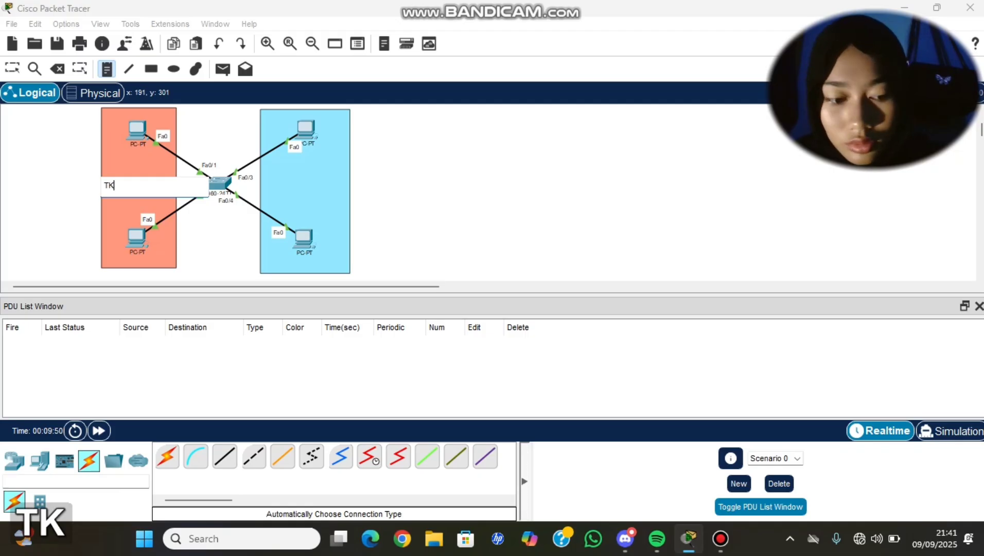
key("BackSpace")
type("KJ")
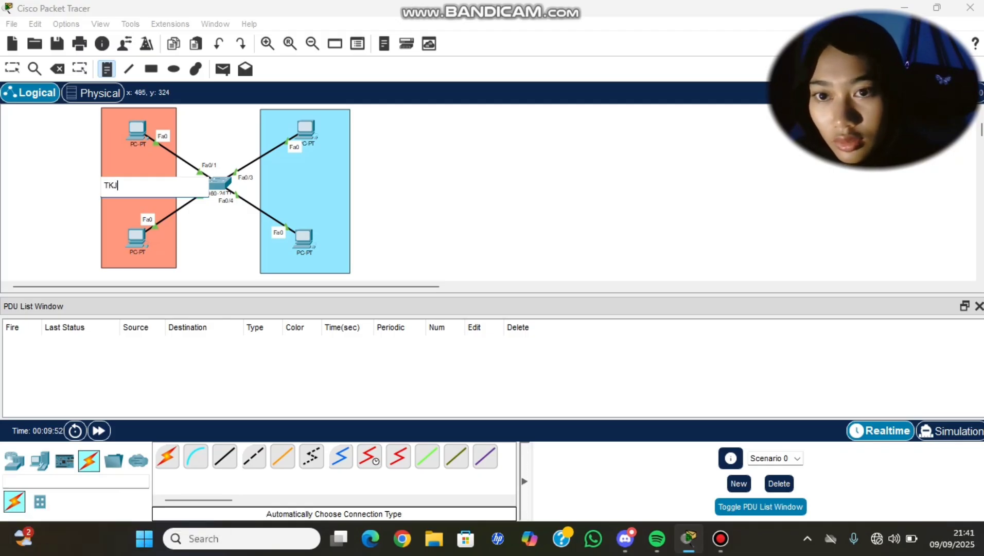
- Place a text note reading DKV between the two PCs in the blue area
left_click(278, 183)
type("DKV")
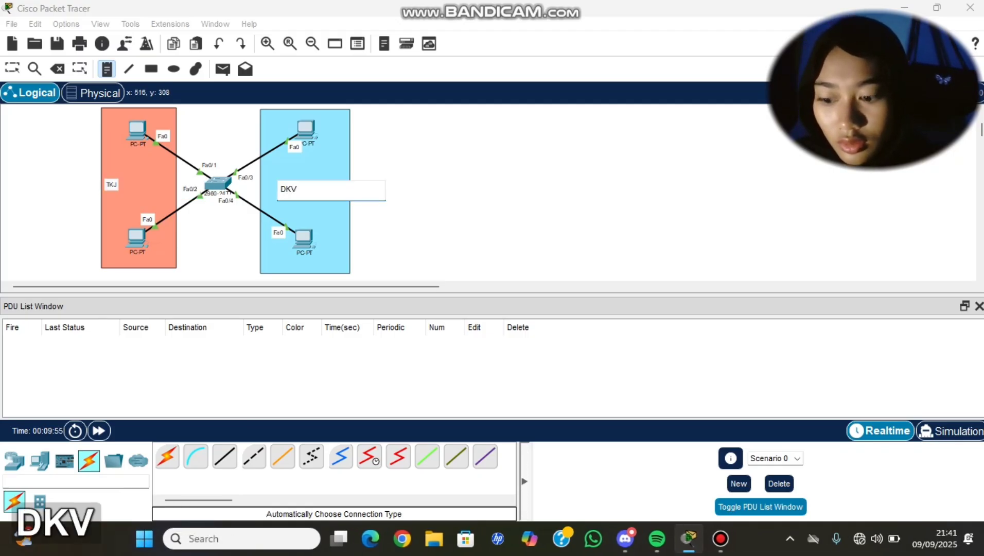
key("Caps_Lock")
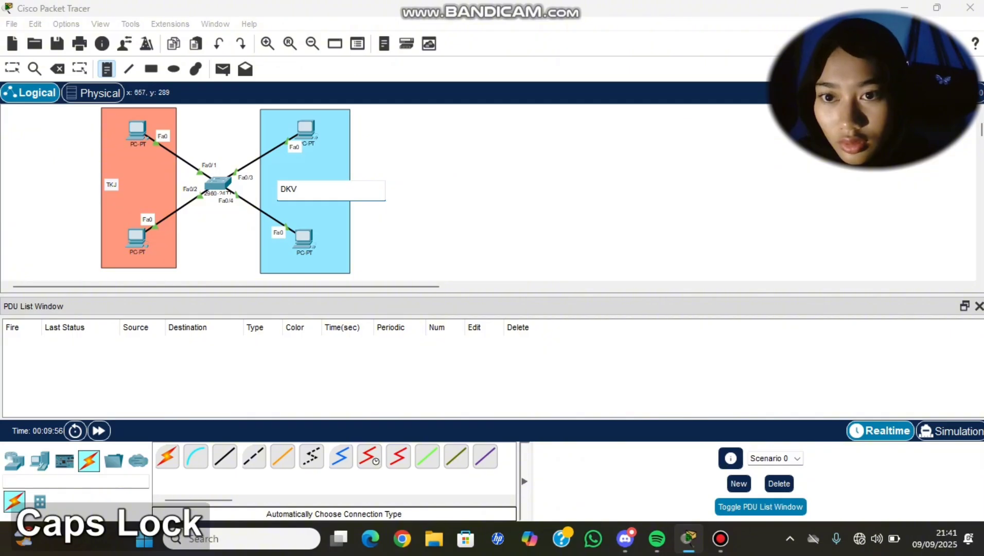
key("Return")
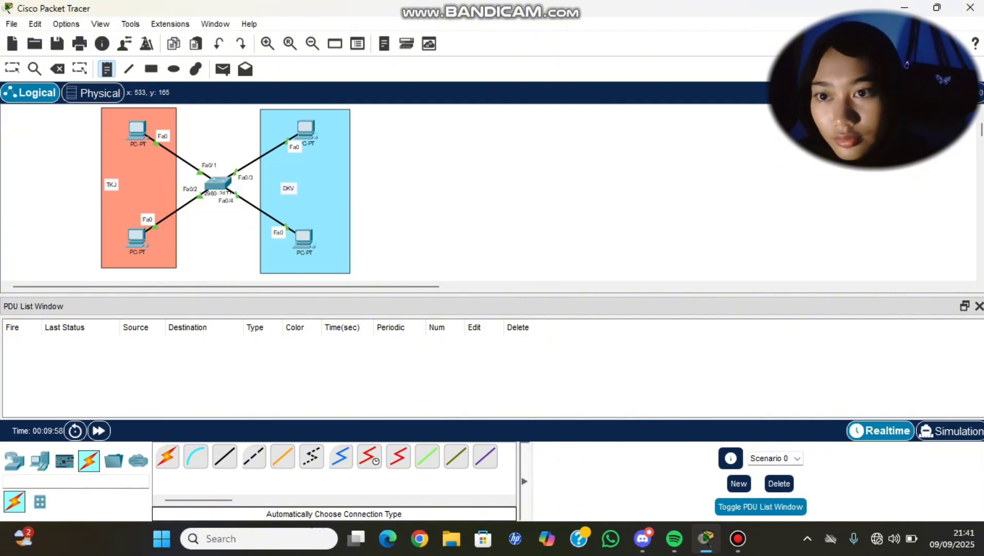
- Send a simple PDU from PC0 to PC1 to test connectivity inside the TKJ area
left_click(222, 69)
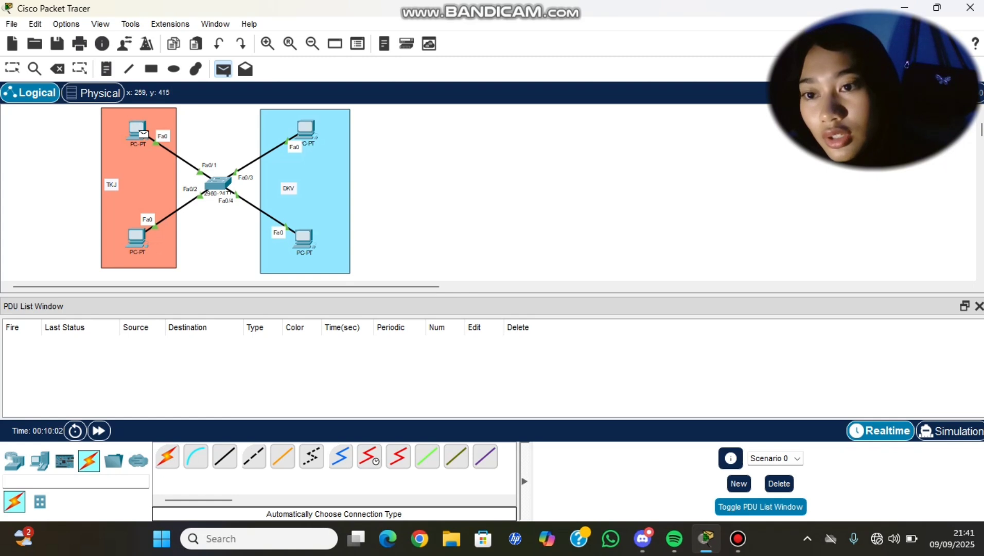
left_click(143, 134)
left_click(137, 238)
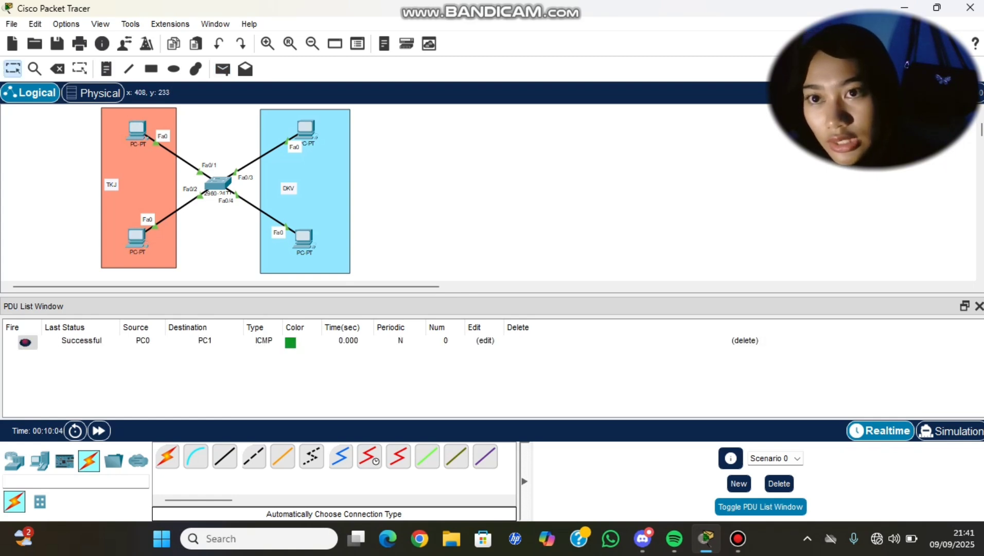
- Send simple PDUs from PC0 to PC2 and PC3 to test connectivity from TKJ to DKV
left_click(223, 68)
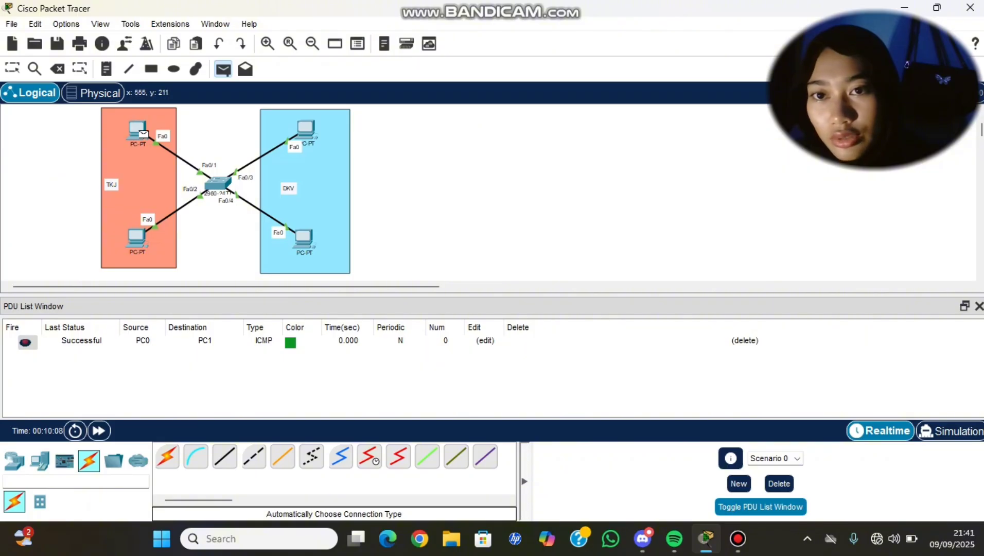
left_click(306, 129)
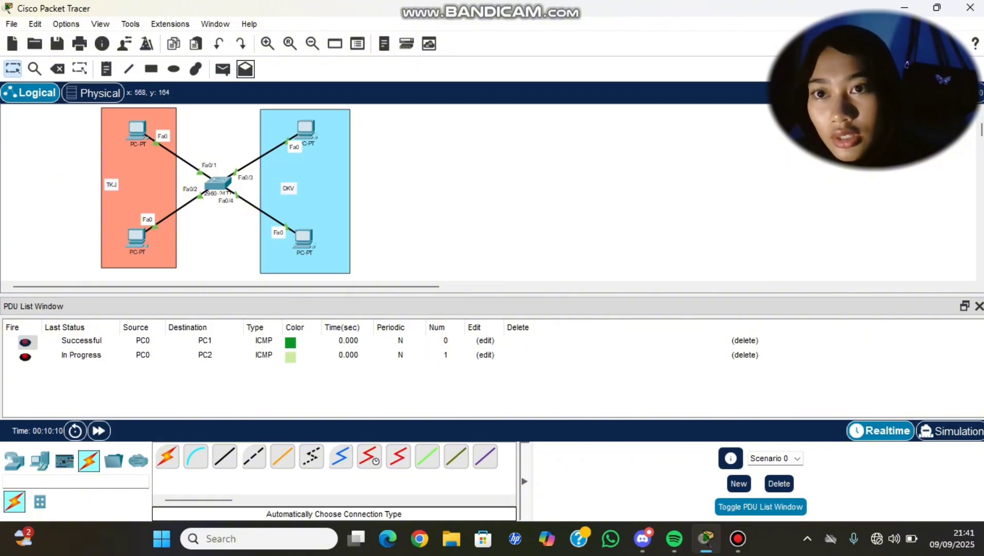
left_click(222, 69)
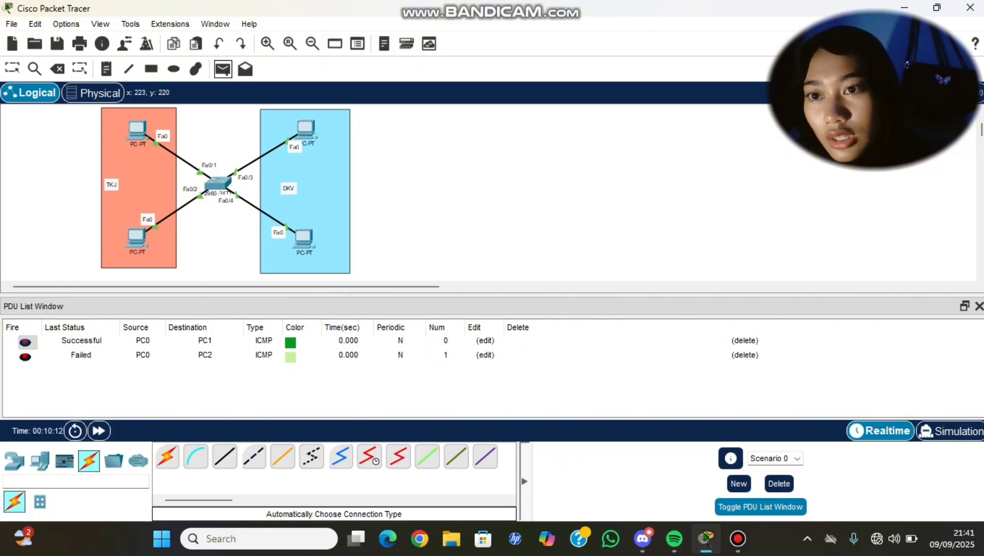
left_click(138, 131)
left_click(304, 238)
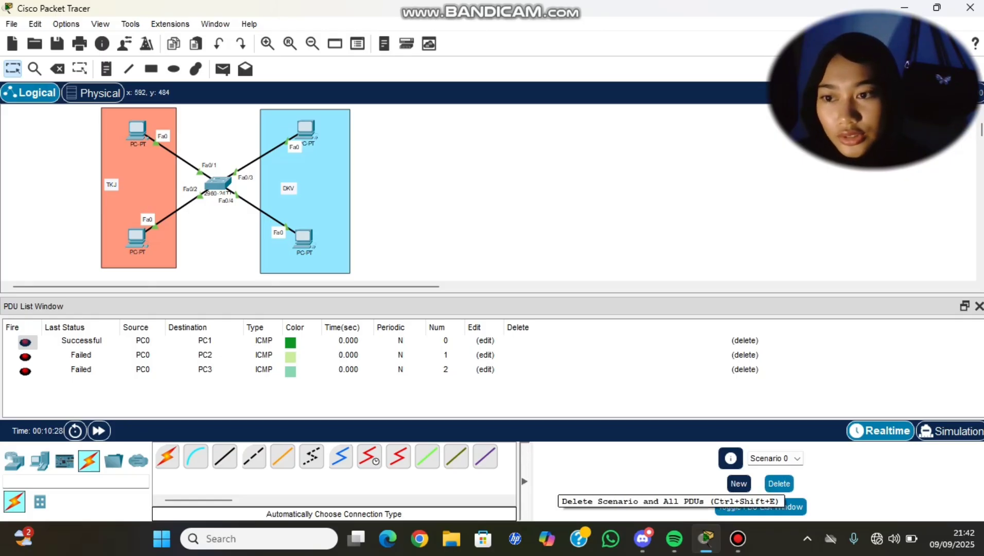
- Delete the scenario with all its PDUs and send simple PDUs from PC1 to PC2 and PC3
left_click(779, 484)
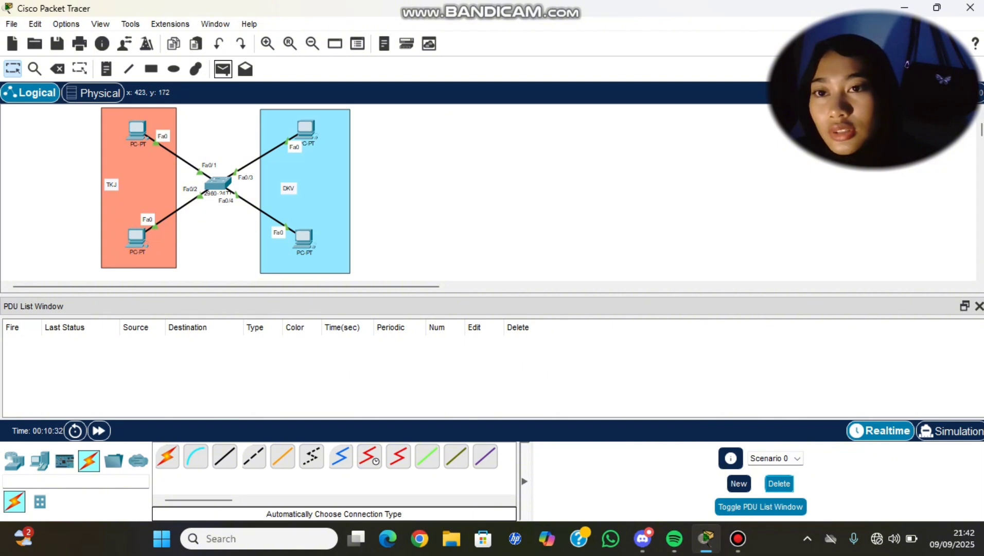
left_click(223, 69)
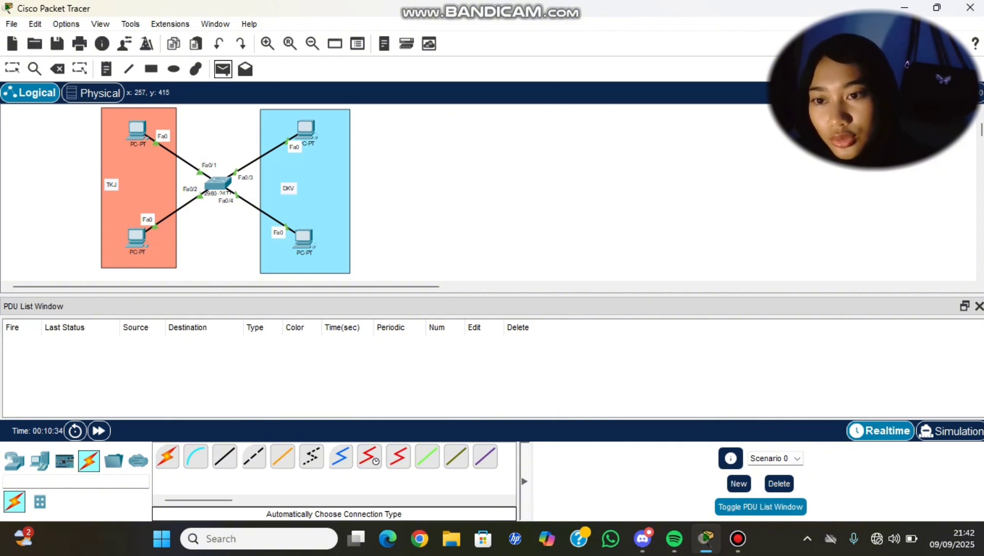
left_click(137, 238)
left_click(306, 129)
left_click(223, 69)
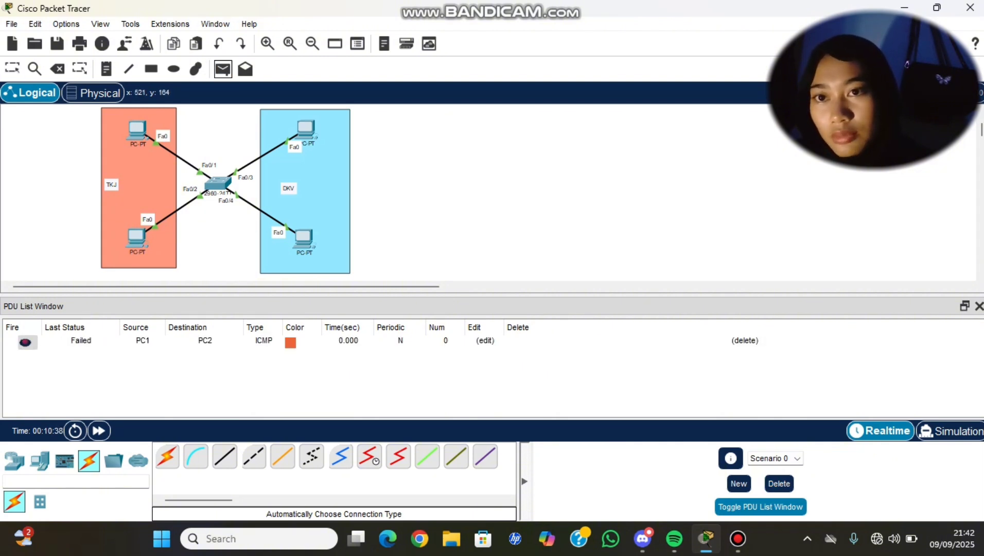
left_click(137, 239)
left_click(303, 238)
- Send a simple PDU from PC1 to PC0 within the TKJ area
left_click(223, 69)
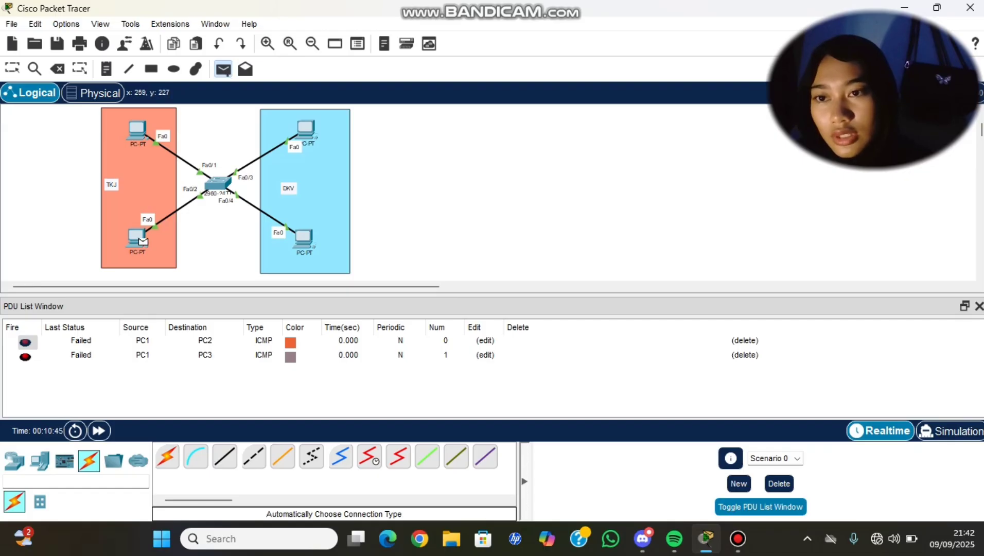
left_click(137, 238)
left_click(137, 129)
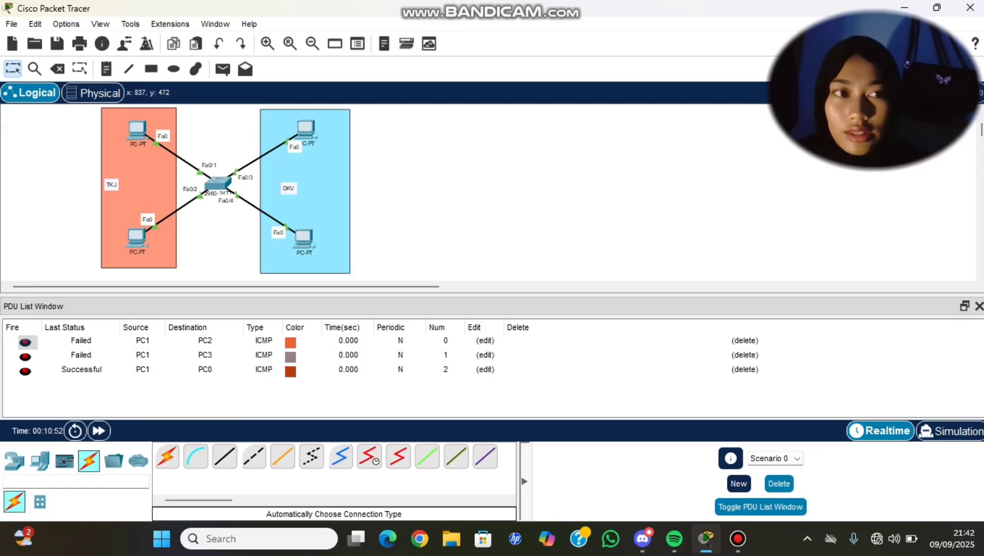
- Clear the scenario's PDUs and send a simple PDU from PC2 to PC3 within the DKV area
left_click(779, 483)
left_click(223, 68)
left_click(307, 129)
left_click(303, 237)
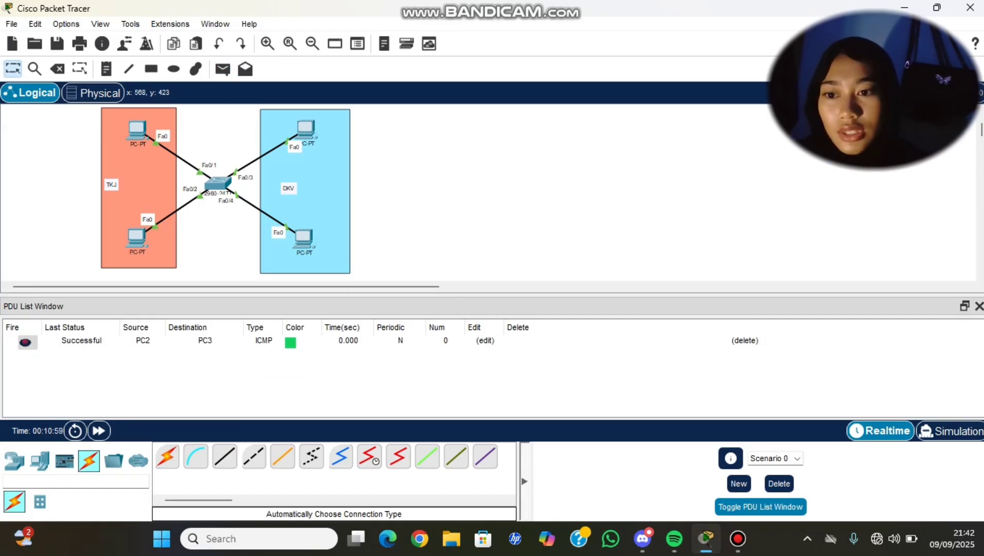
- Send simple PDUs from PC2 to PC0 and PC1 to test connectivity from DKV to TKJ
left_click(222, 69)
left_click(306, 129)
left_click(137, 129)
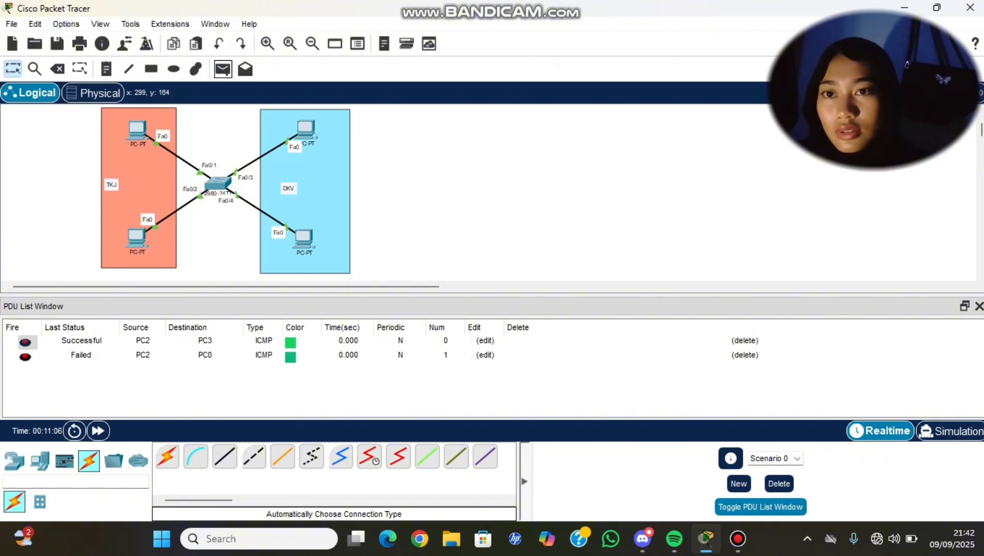
left_click(223, 69)
left_click(306, 129)
left_click(136, 239)
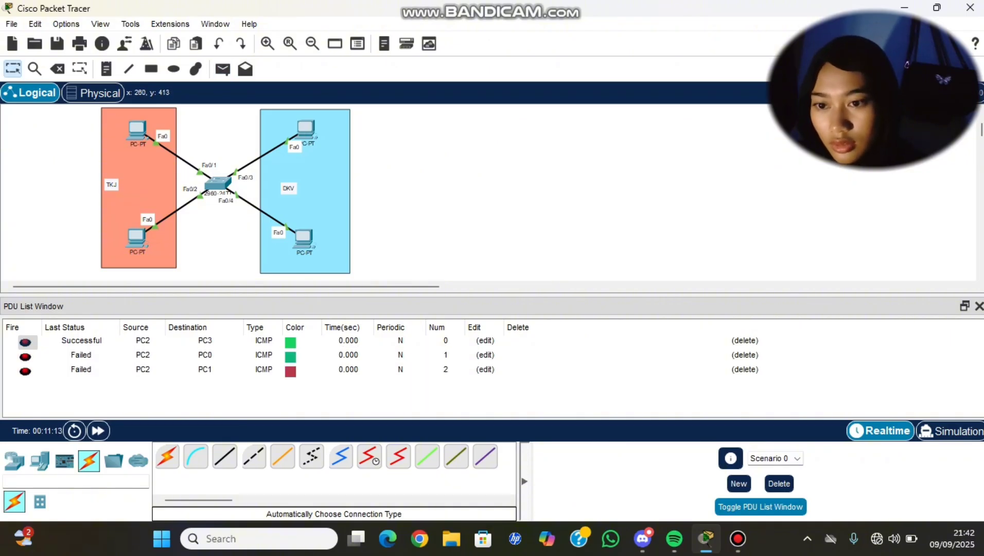
- Clear the scenario's PDUs and send simple PDUs from PC3 in the DKV area to PC0 and PC1
left_click(779, 484)
left_click(223, 69)
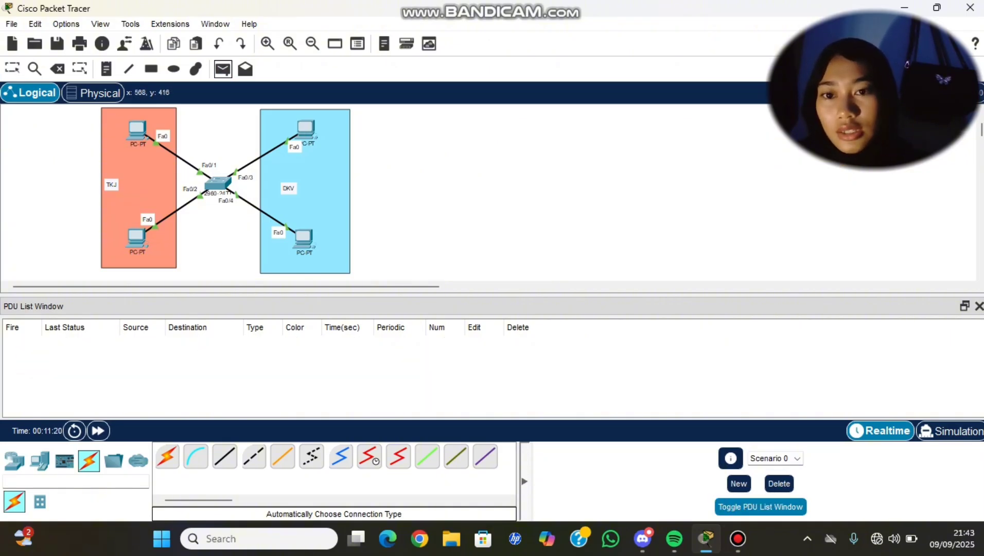
left_click(303, 239)
left_click(137, 128)
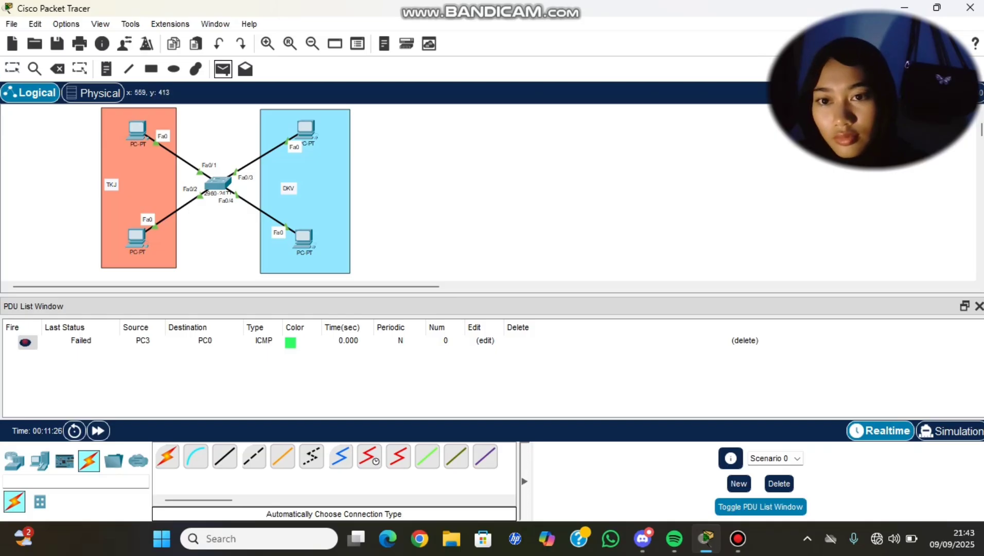
left_click(305, 240)
left_click(137, 238)
- Send a simple PDU from PC3 to PC2 within the DKV area
left_click(223, 69)
left_click(304, 240)
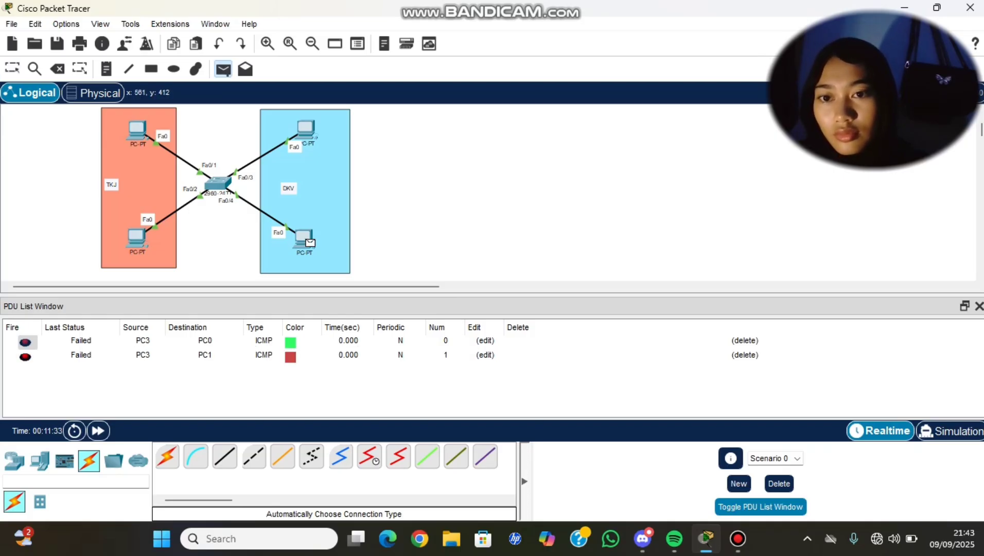
left_click(307, 132)
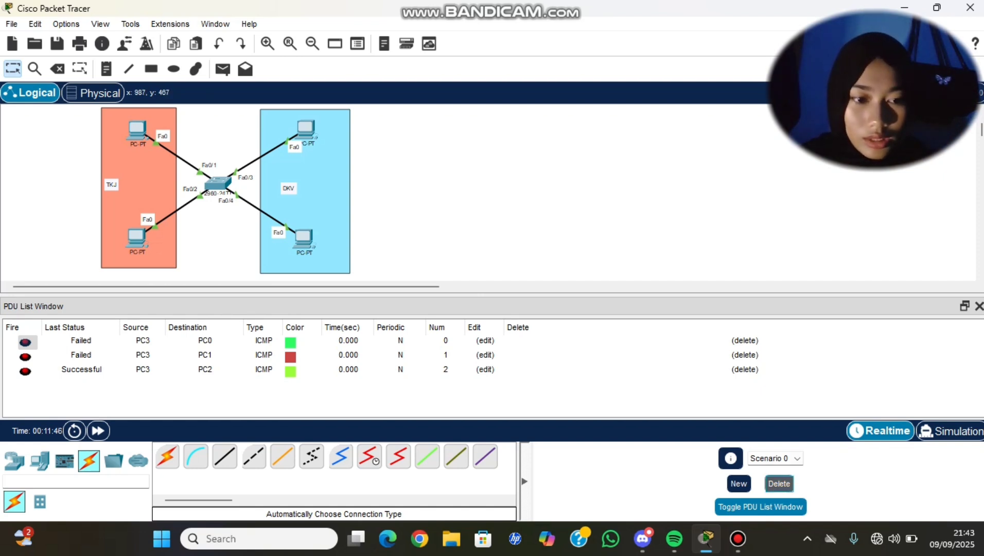
- Delete the scenario's PDUs and collapse the separate PDU list window
left_click(779, 483)
left_click(760, 506)
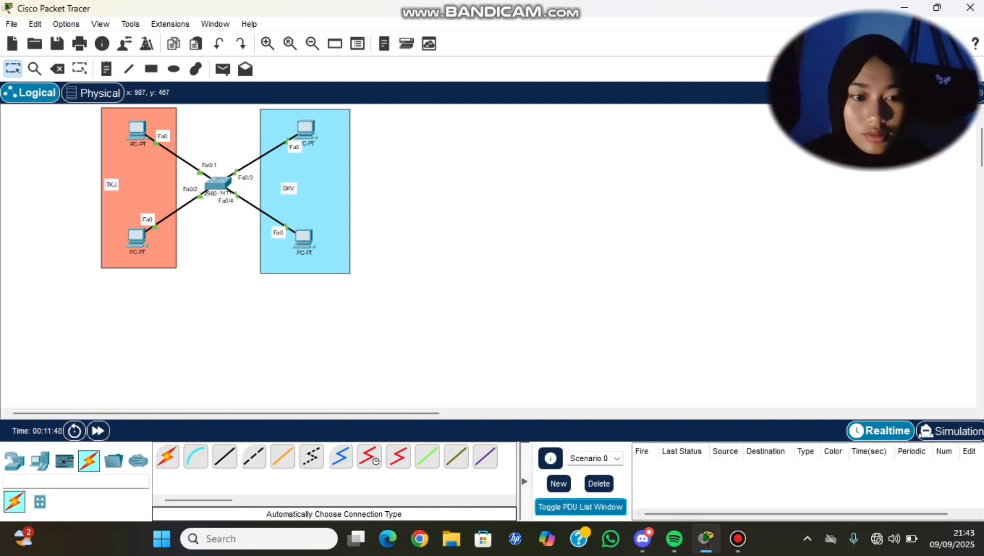
scroll(226, 257, "down", 2)
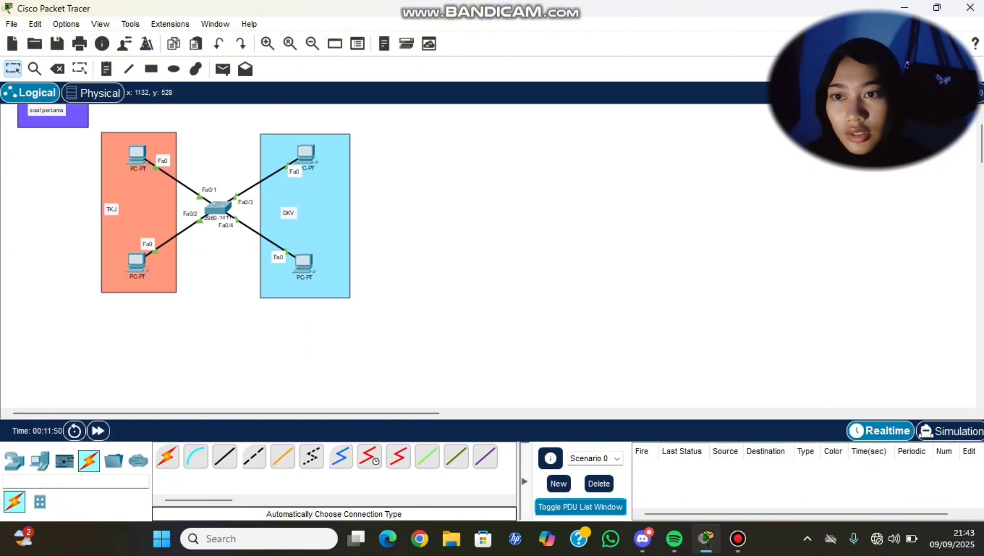
scroll(226, 258, "up", 2)
scroll(226, 258, "right", 6)
scroll(226, 257, "left", 3)
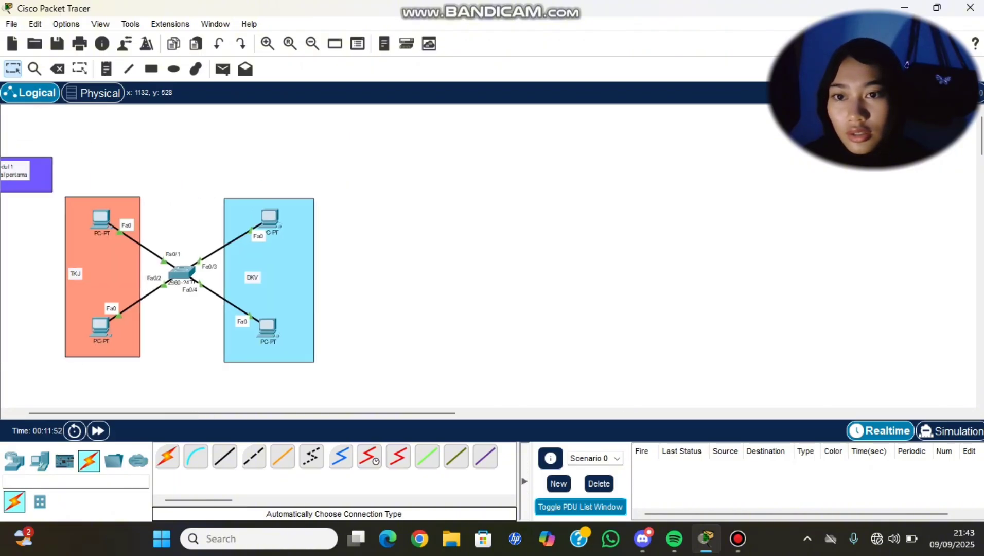
scroll(227, 257, "right", 5)
scroll(226, 257, "left", 5)
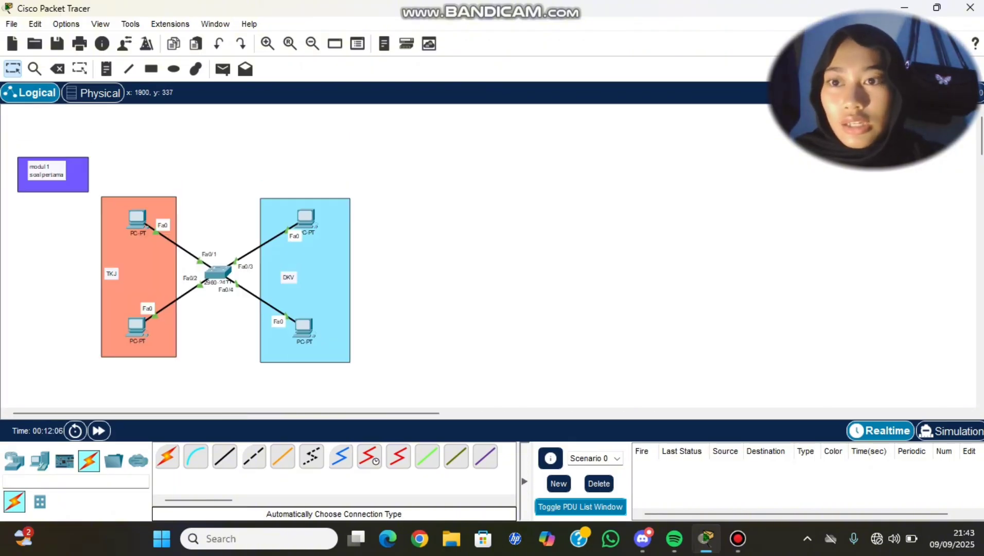
scroll(227, 257, "right", 5)
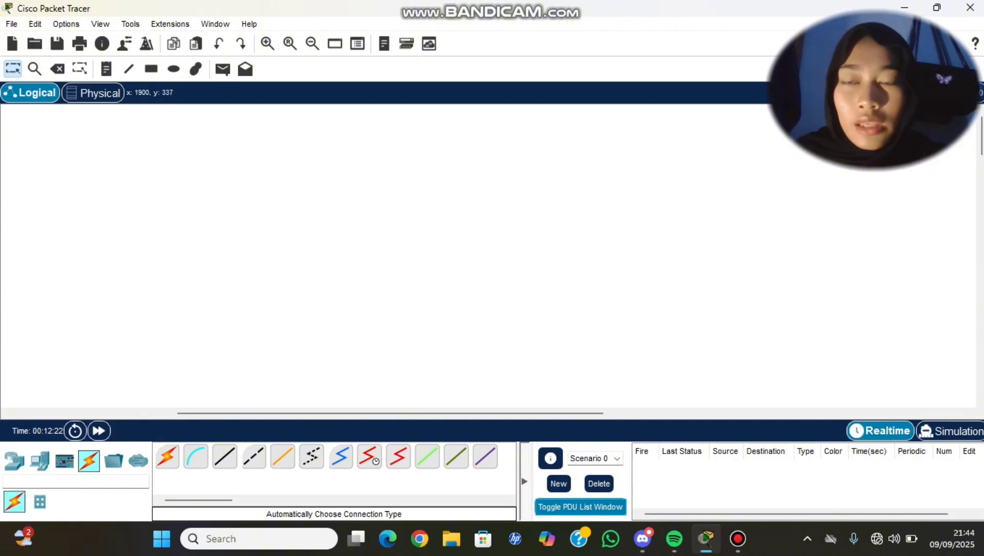
scroll(489, 254, "left", 5)
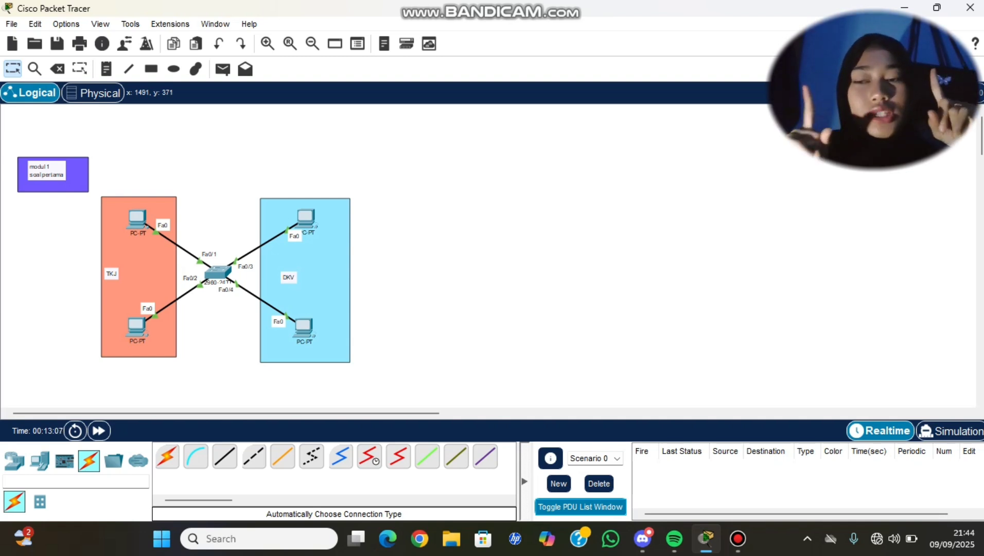
- Place a two-line note reading "modul 1" and "soal kedua" in the empty workspace area beside the first topology
scroll(488, 256, "right", 8)
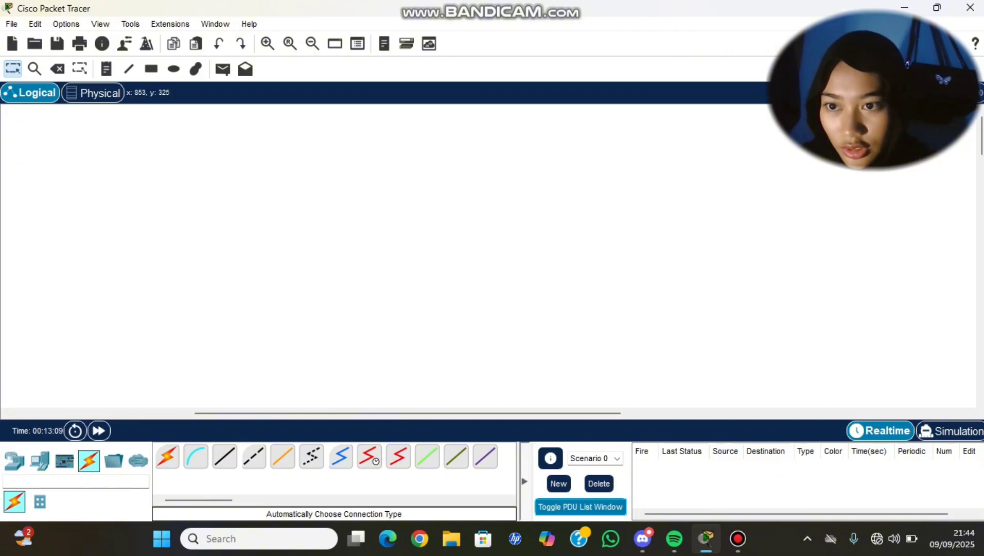
scroll(487, 257, "left", 5)
scroll(488, 256, "right", 5)
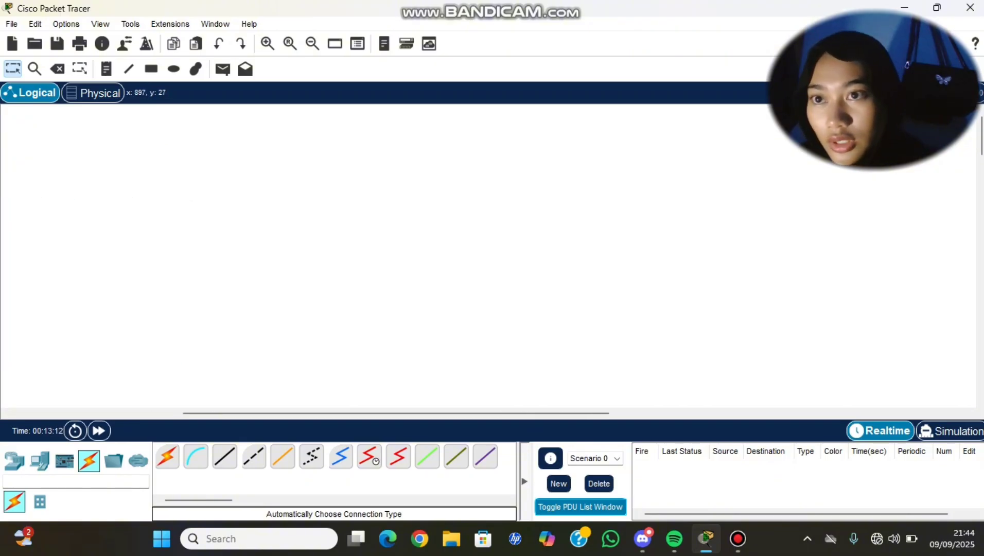
left_click(106, 69)
left_click(56, 172)
type("modul 1")
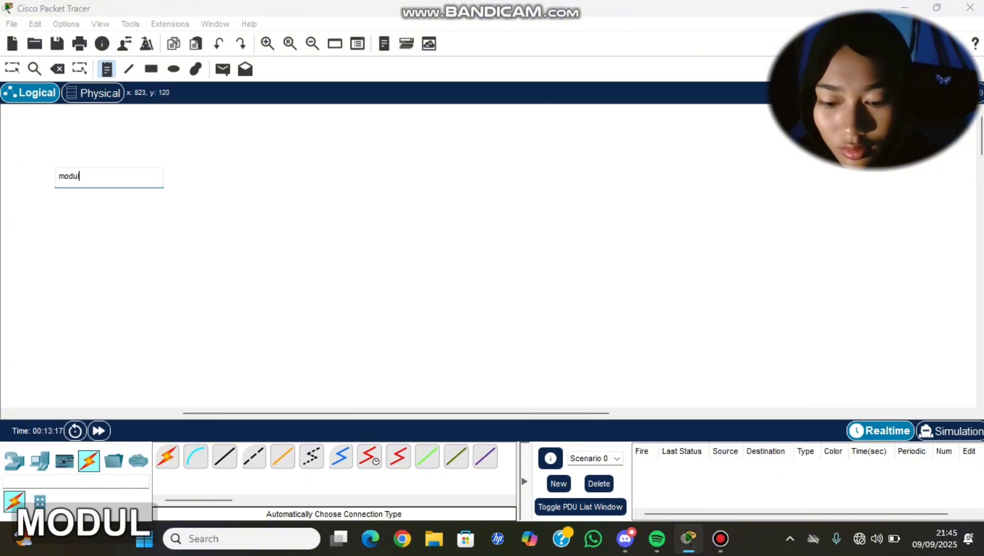
key("Return")
type("soal kedua")
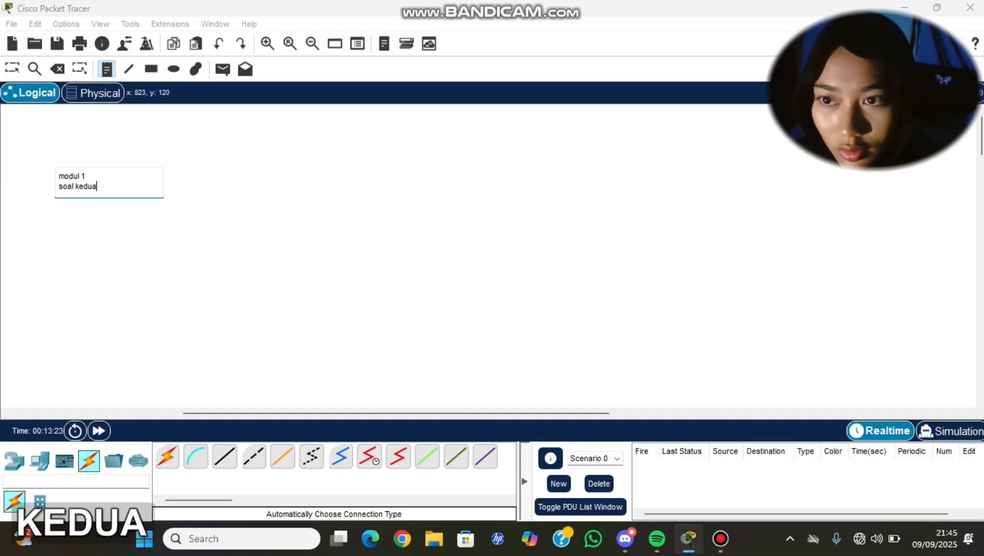
- Draw a rectangle with a black outline and light-blue fill around the "modul 1 soal kedua" note
left_click(151, 69)
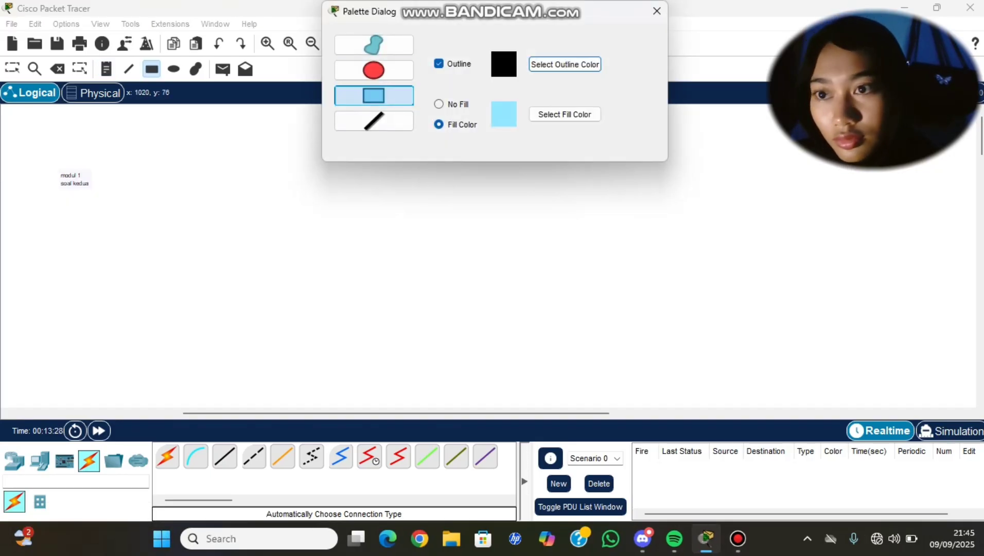
left_click_drag(42, 162, 134, 206)
scroll(488, 258, "left", 6)
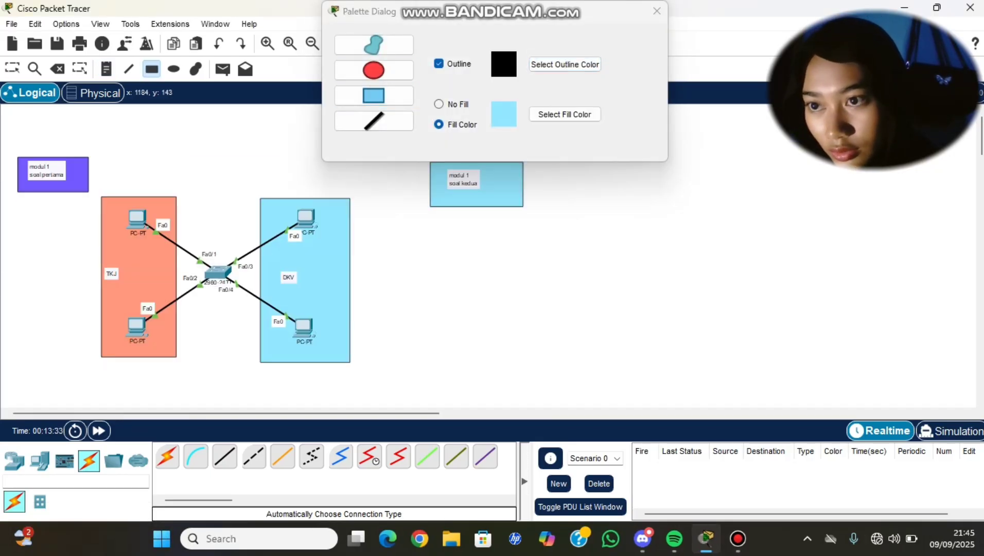
scroll(488, 257, "right", 9)
scroll(488, 258, "left", 7)
scroll(488, 258, "right", 5)
left_click(657, 11)
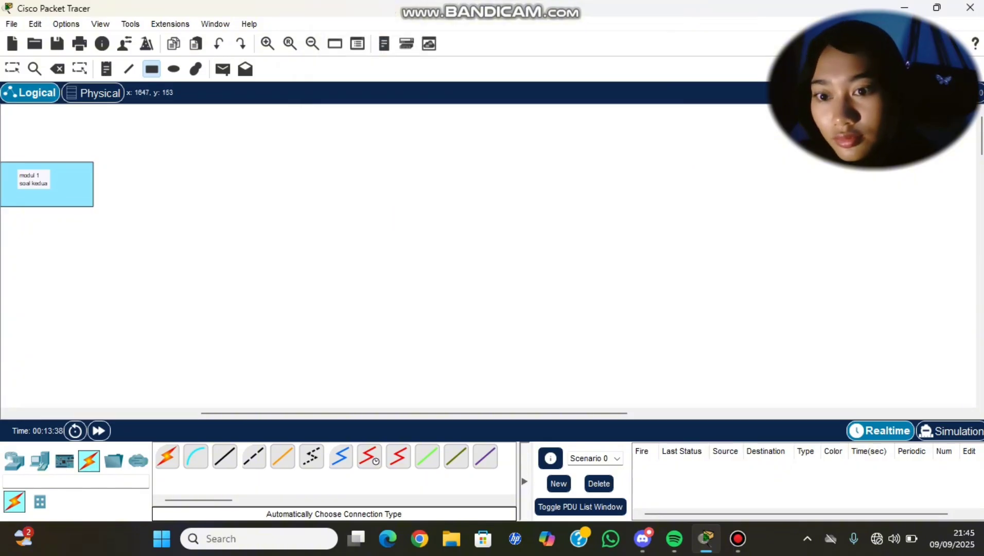
- Place six PCs in an arch beside the "soal kedua" note: two on each side and two across the top
scroll(488, 257, "down", 1)
left_click(40, 461)
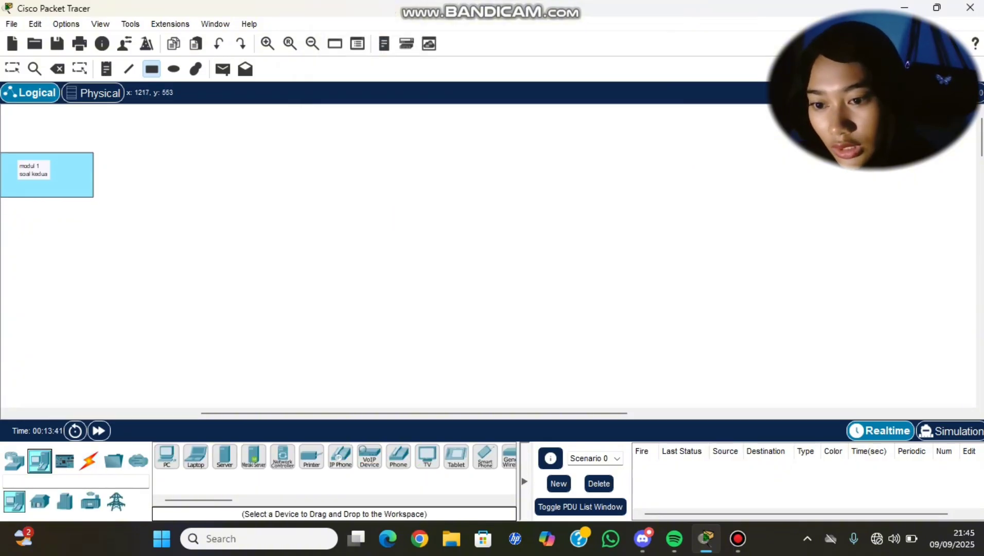
left_click(167, 456, "ctrl")
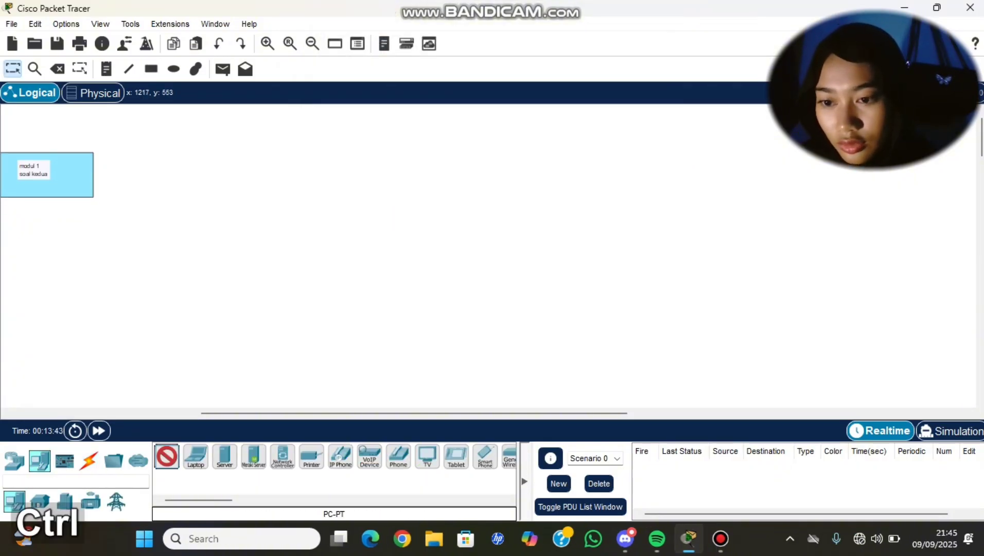
left_click(148, 232)
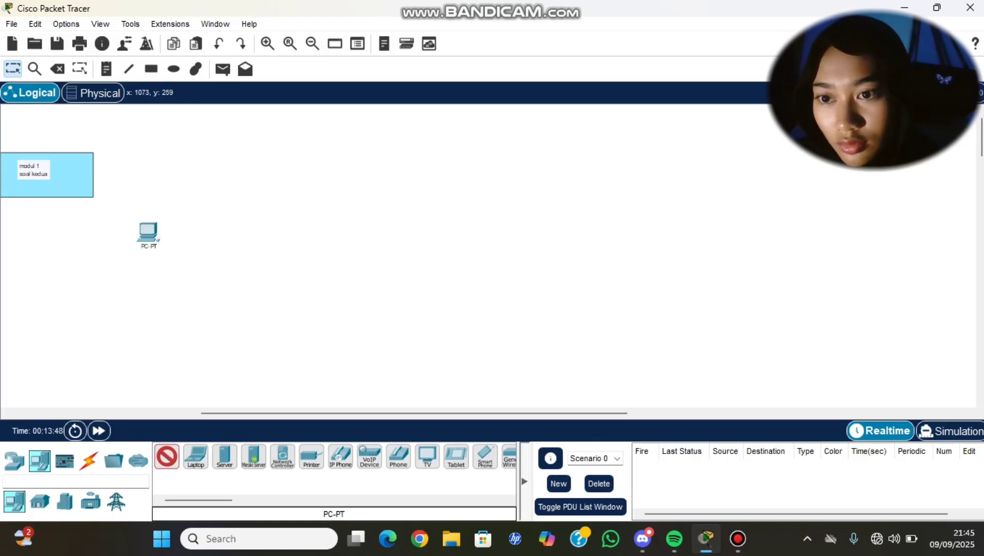
left_click(144, 298)
left_click(205, 168)
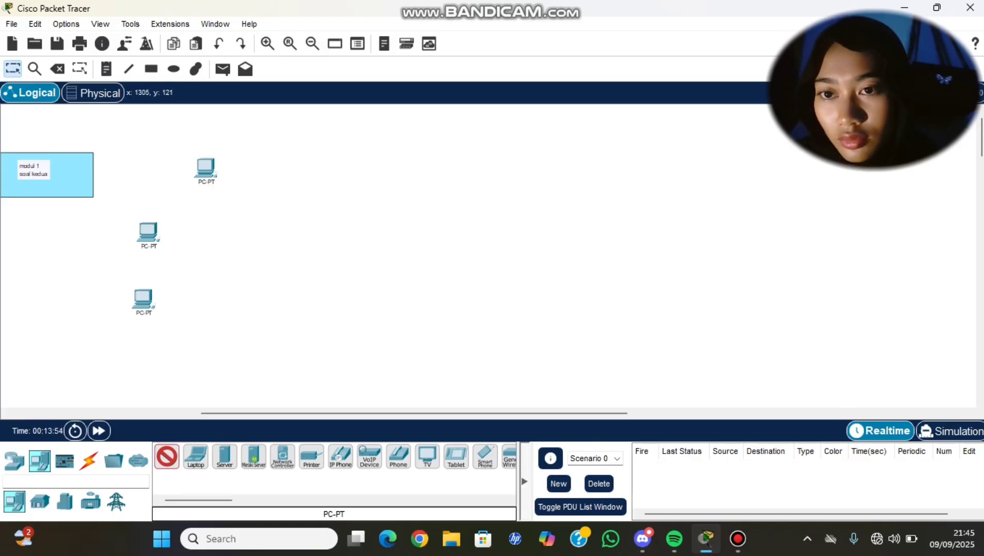
left_click(293, 164)
left_click(388, 222)
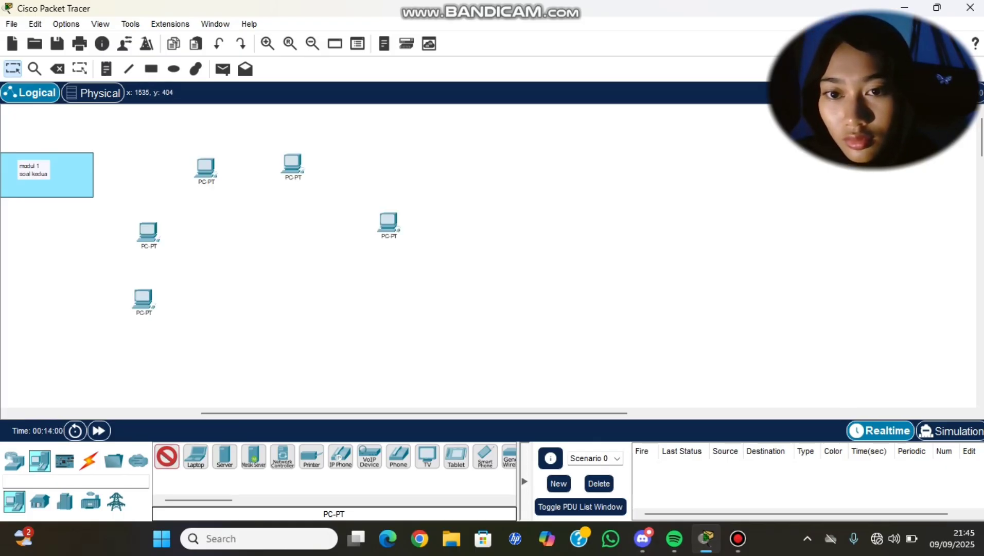
left_click(384, 304)
- Place a 2960 switch in the middle of the six new PCs
left_click(15, 459)
left_click(40, 501)
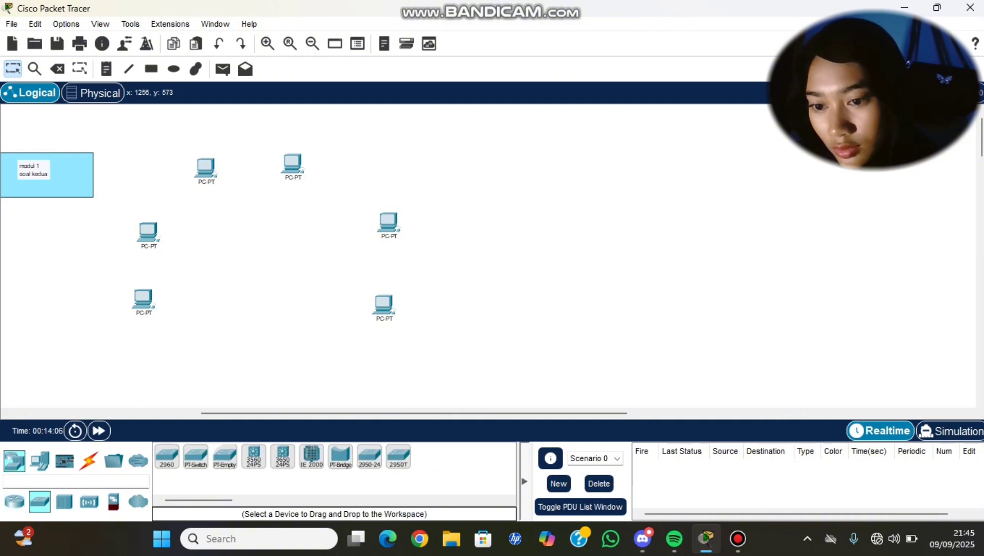
left_click_drag(167, 456, 258, 272)
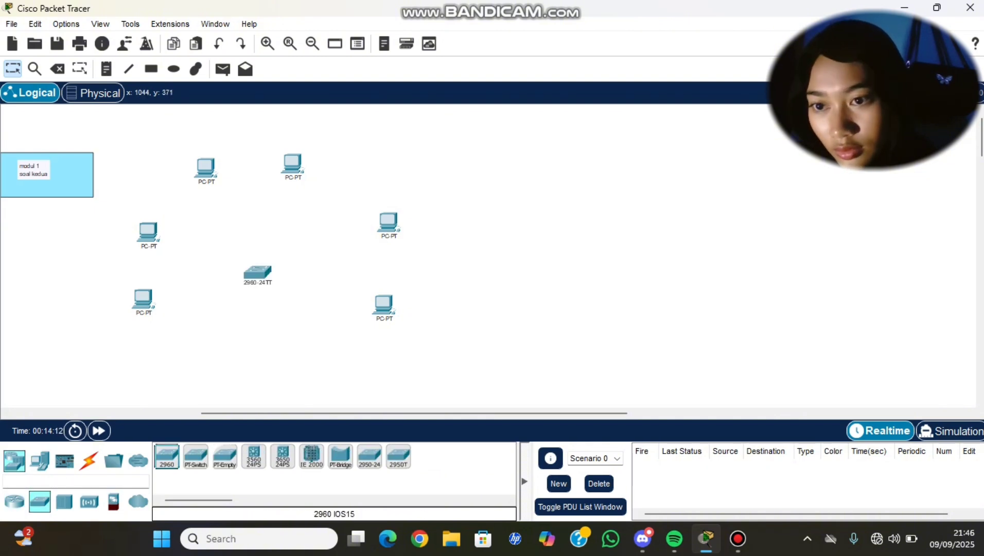
- Move the two left PCs slightly outward and both top PCs slightly to the right to even out the layout around the switch
left_click_drag(143, 298, 131, 302)
left_click_drag(149, 232, 136, 224)
left_click_drag(292, 164, 305, 163)
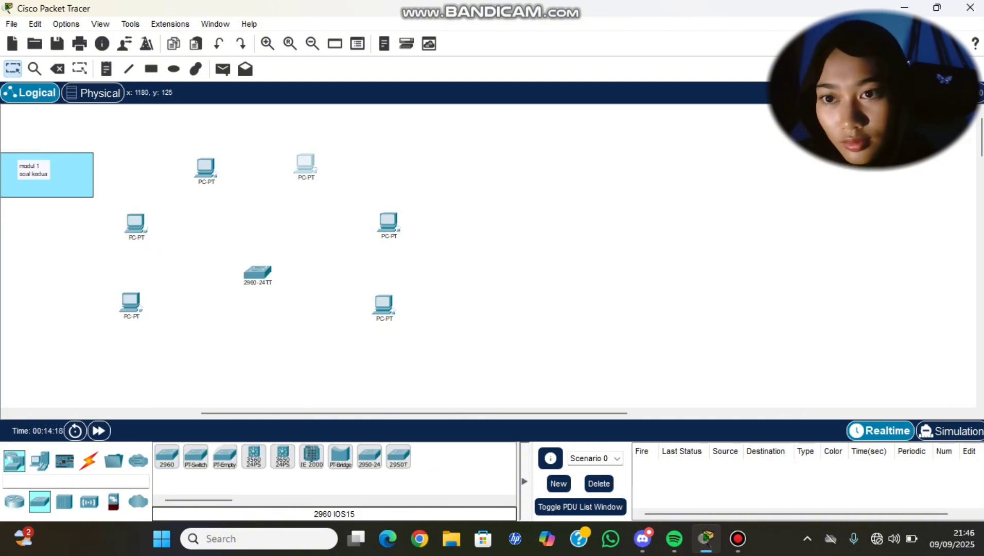
left_click_drag(205, 167, 223, 164)
- Give PC4, the upper PC on the second topology's left side, the static IPv4 address 192.168.3.1 with subnet mask 255.255.255.0
scroll(401, 232, "left", 5)
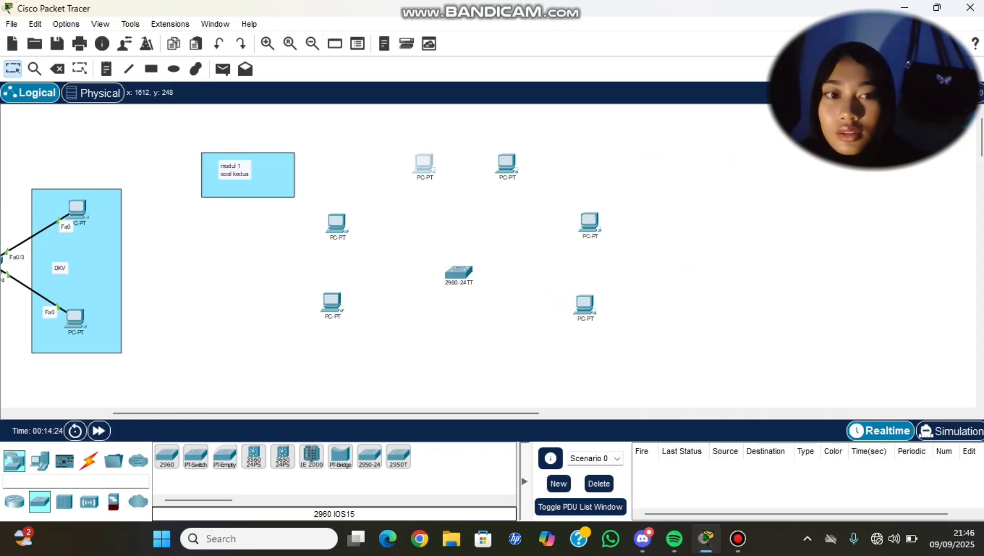
scroll(401, 232, "right", 5)
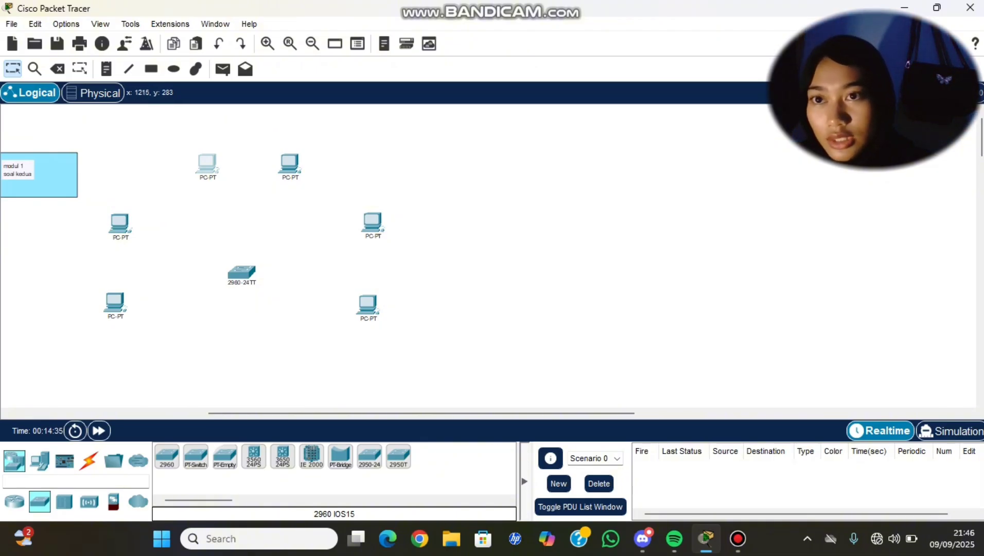
left_click(120, 225)
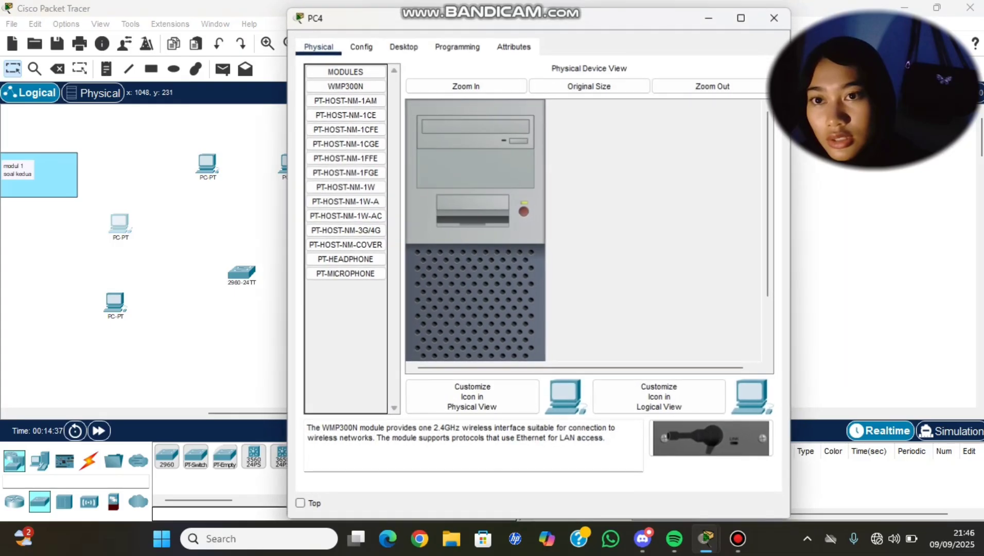
left_click(403, 46)
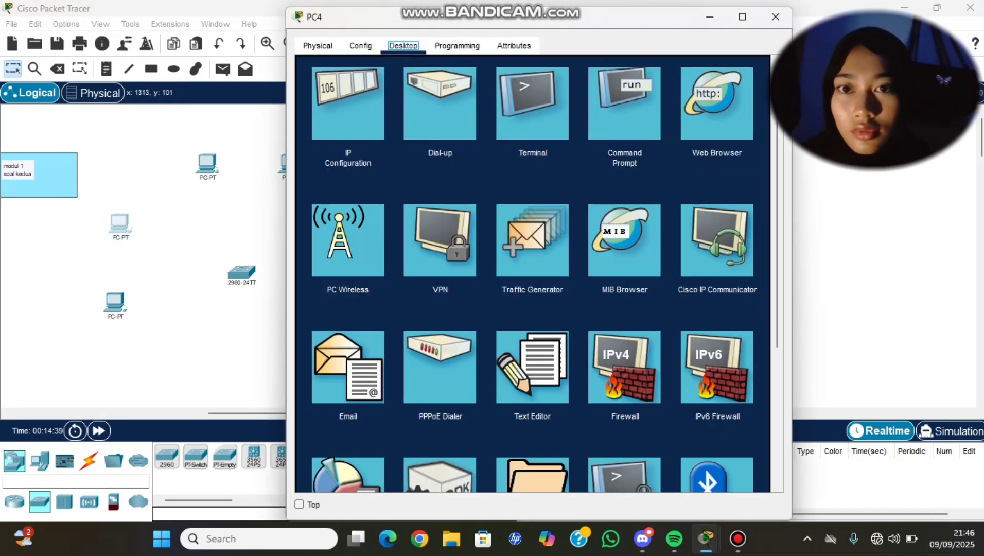
left_click(349, 103)
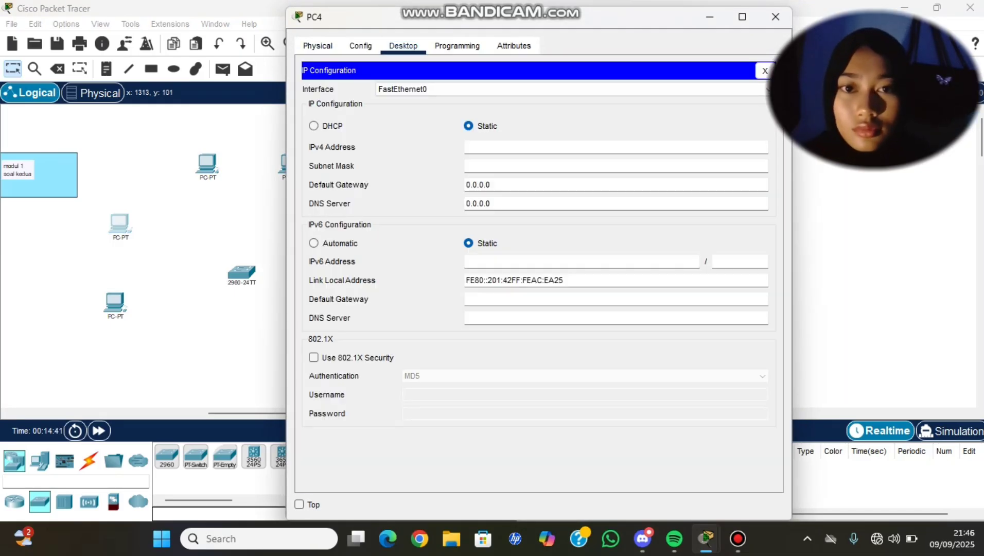
type("192")
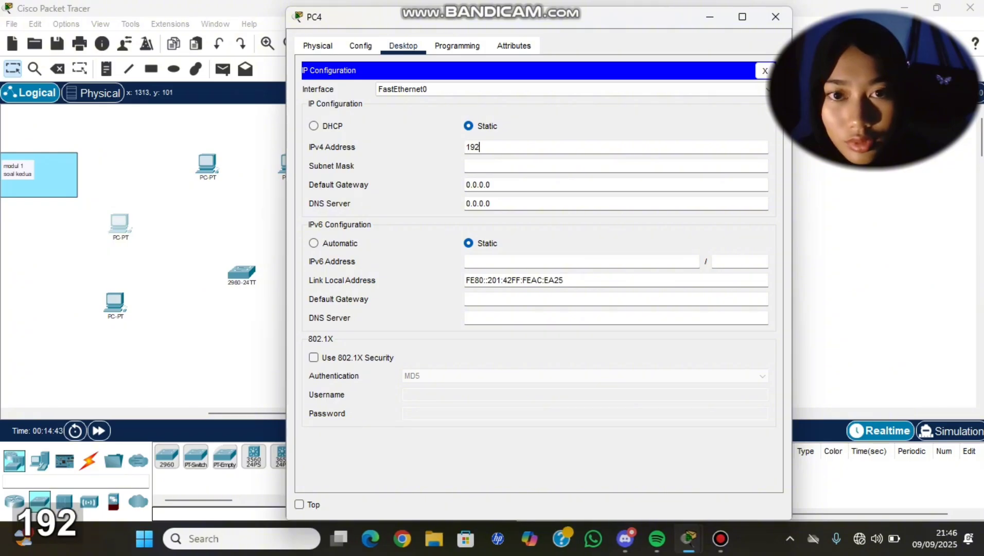
type(".168.3")
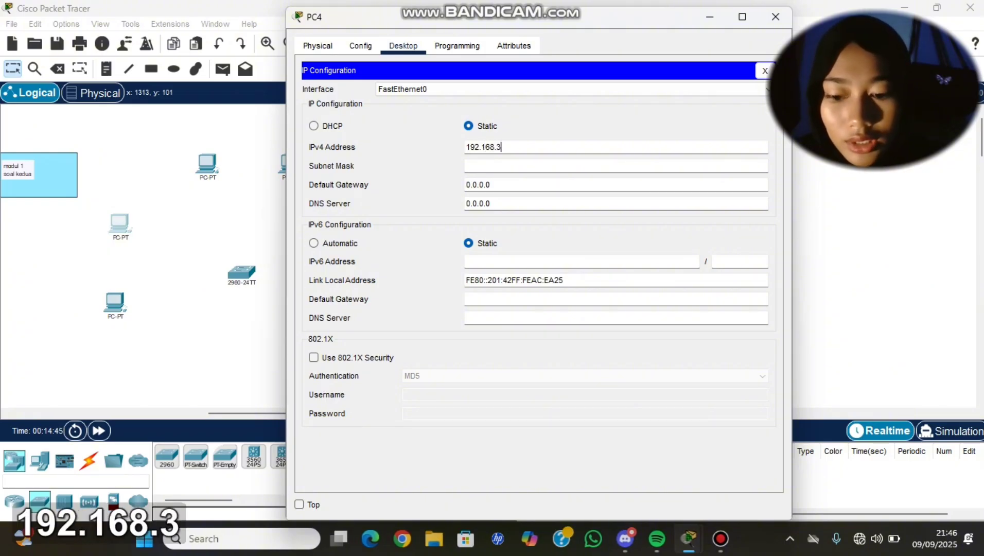
type(".1")
key("Return")
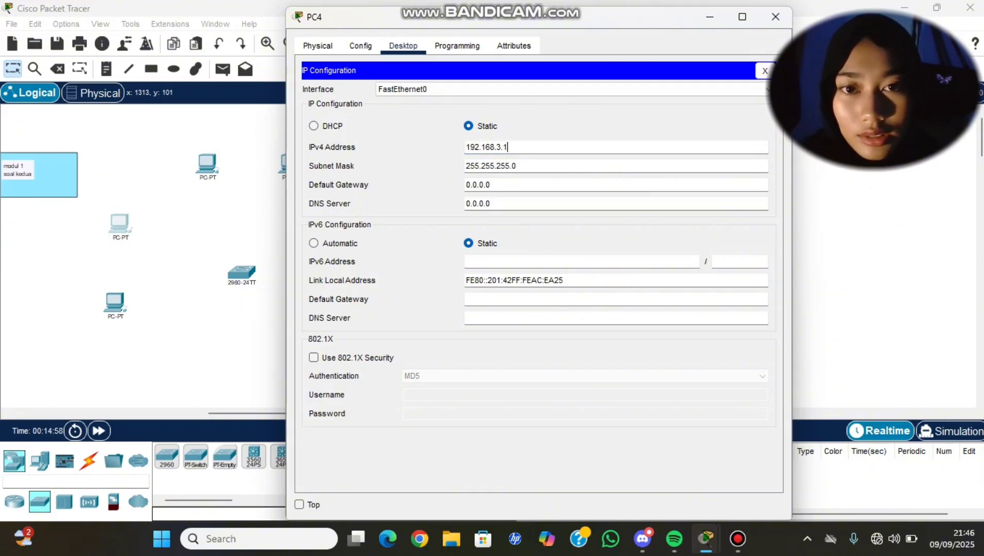
- Copy PC4's IPv4 address and close its IP configuration and device window
key("shift+Home")
key("ctrl+c")
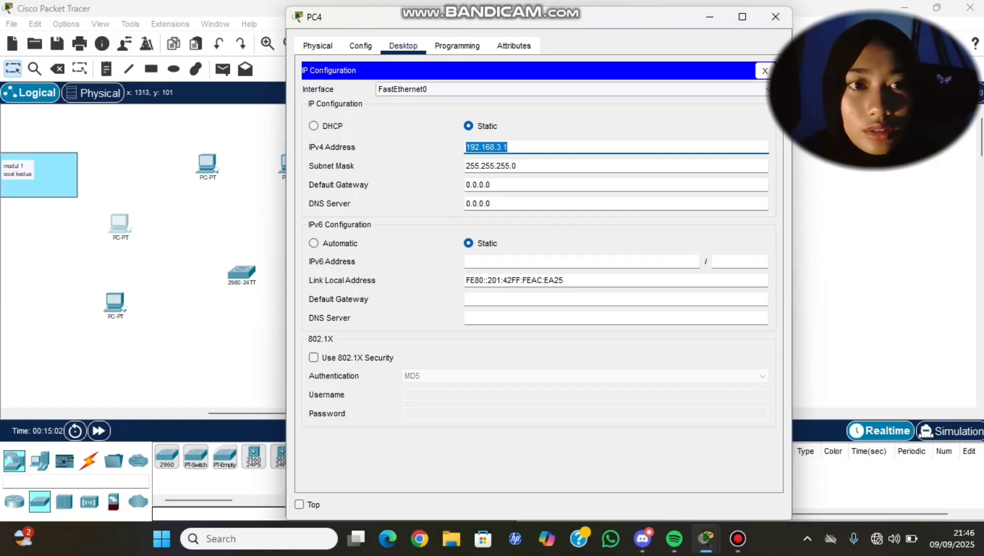
left_click(765, 71)
left_click(775, 16)
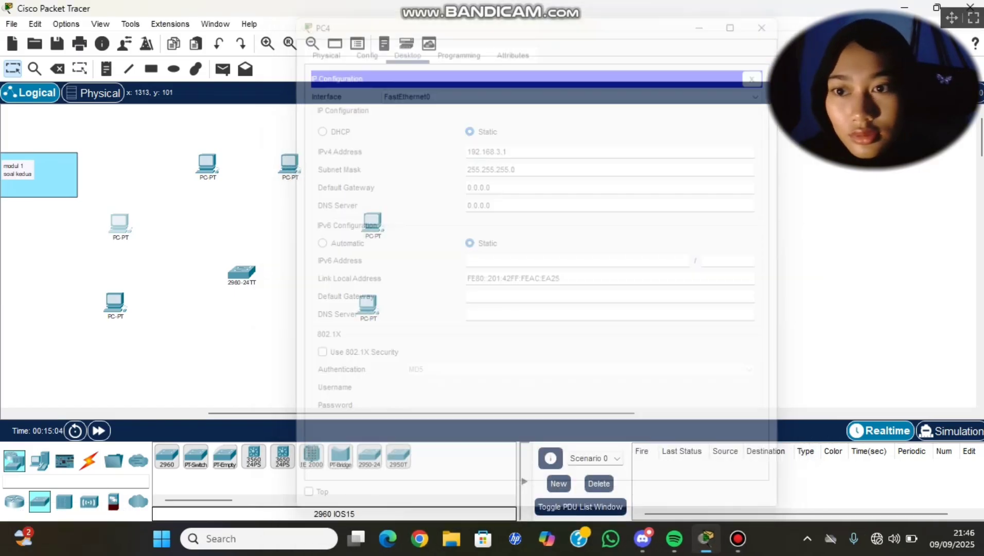
- Give PC5, the lower PC on the second topology's left side, the static IPv4 address 192.168.3.2 with subnet mask 255.255.255.0
left_click(115, 303)
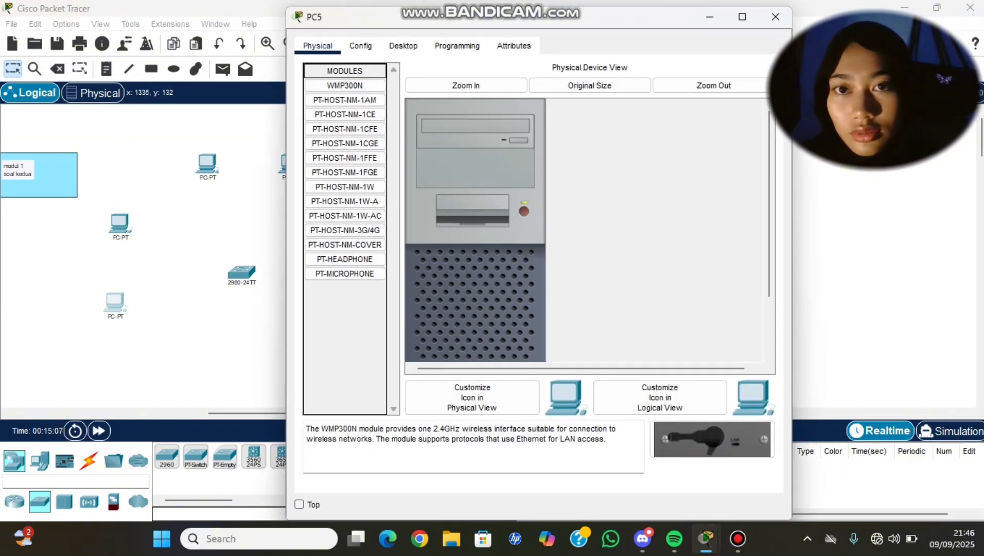
left_click(402, 46)
left_click(348, 103)
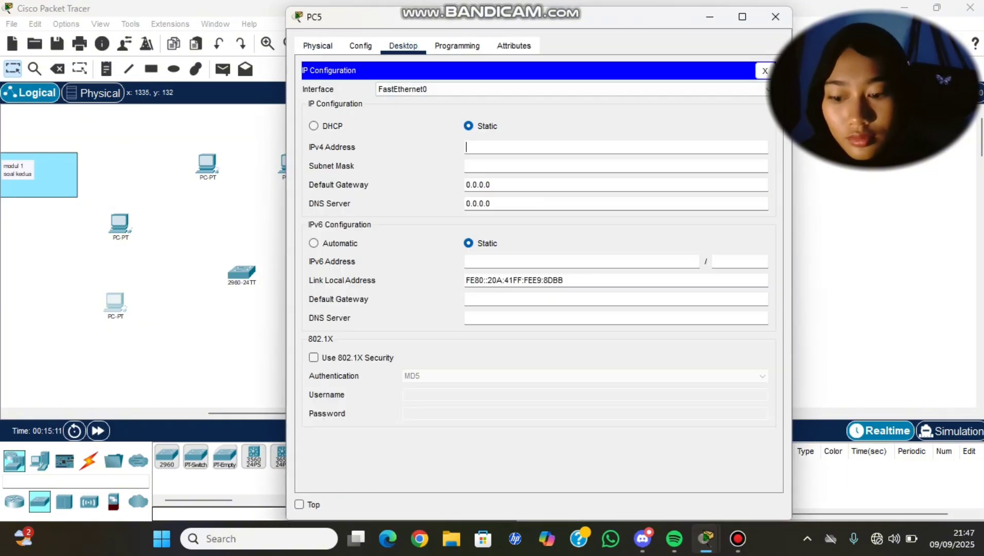
key("ctrl+v")
key("BackSpace")
type("2")
key("Return")
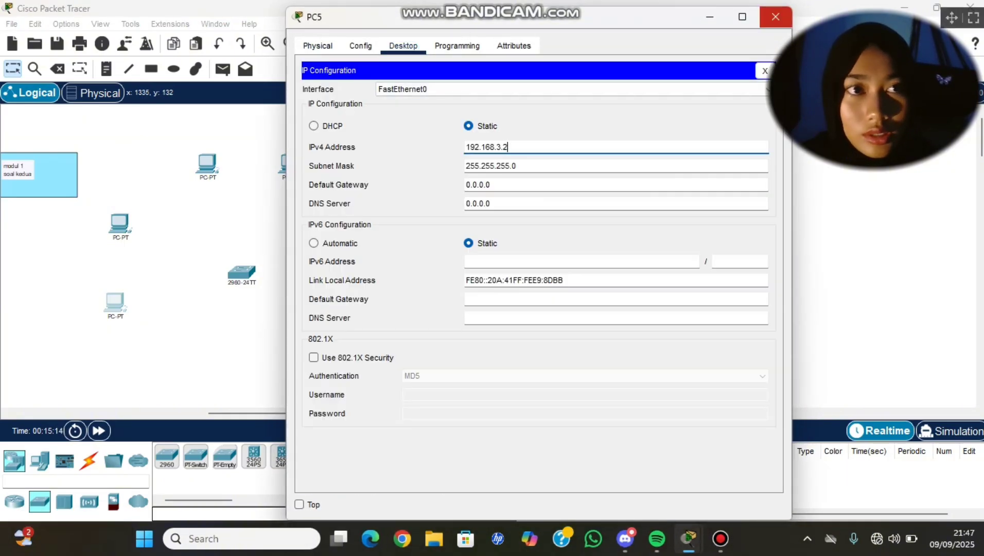
left_click(776, 16)
- Give PC6, the left one of the two top PCs, the static IPv4 address 192.168.3.3 and close its window
left_click(207, 165)
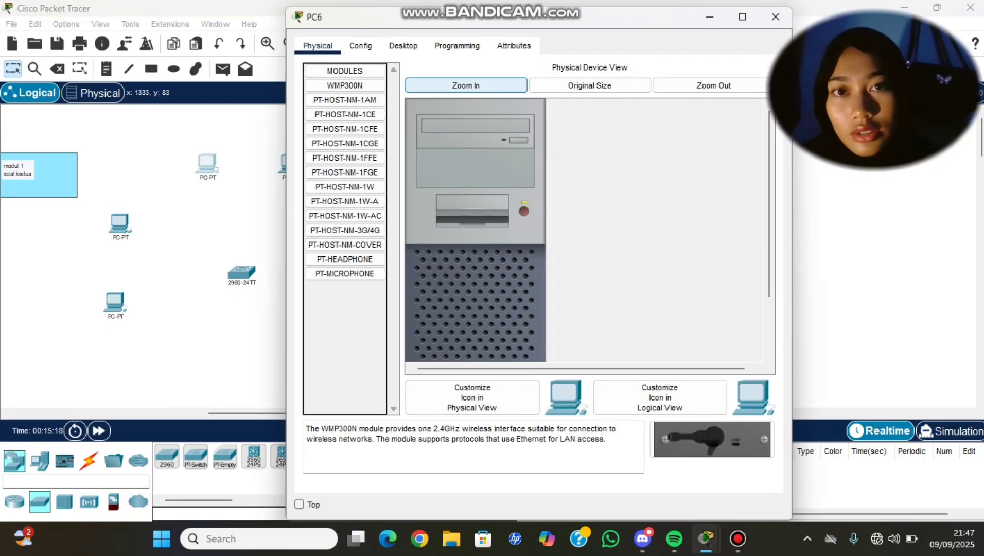
left_click(403, 45)
left_click(346, 101)
key("ctrl+v")
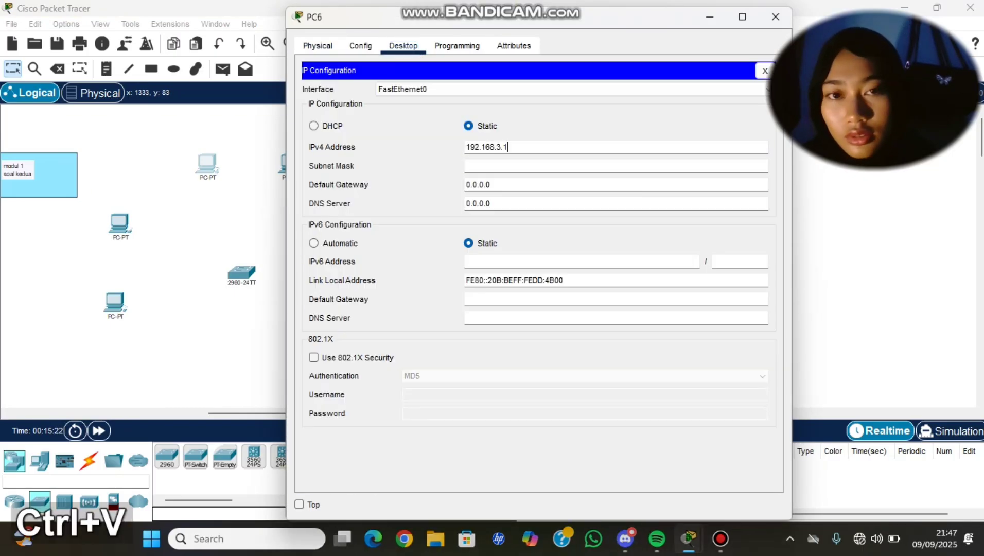
key("BackSpace")
type("3")
key("Return")
left_click(776, 16)
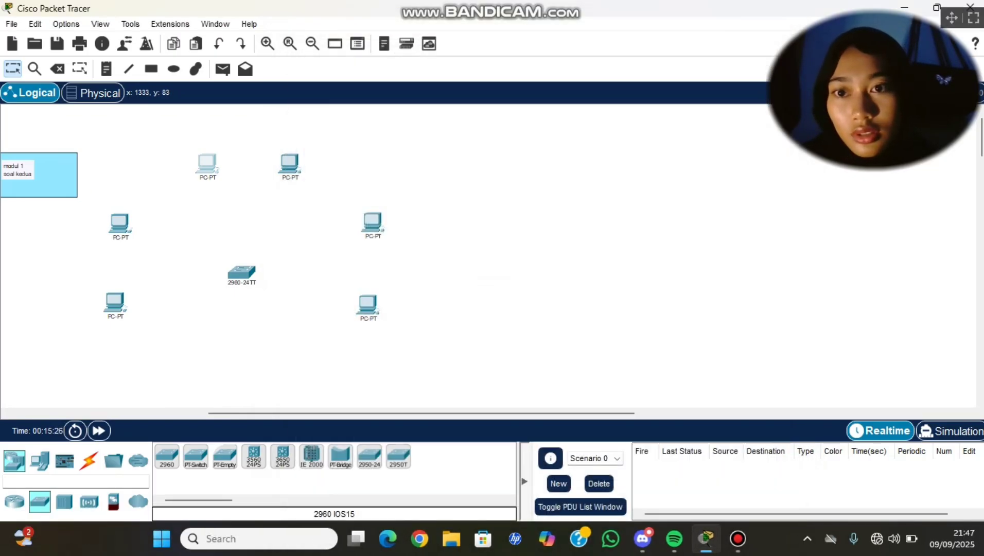
- Give PC7, the right one of the two top PCs, the static IPv4 address 192.168.3.4 and close its window
left_click(288, 164)
left_click(403, 45)
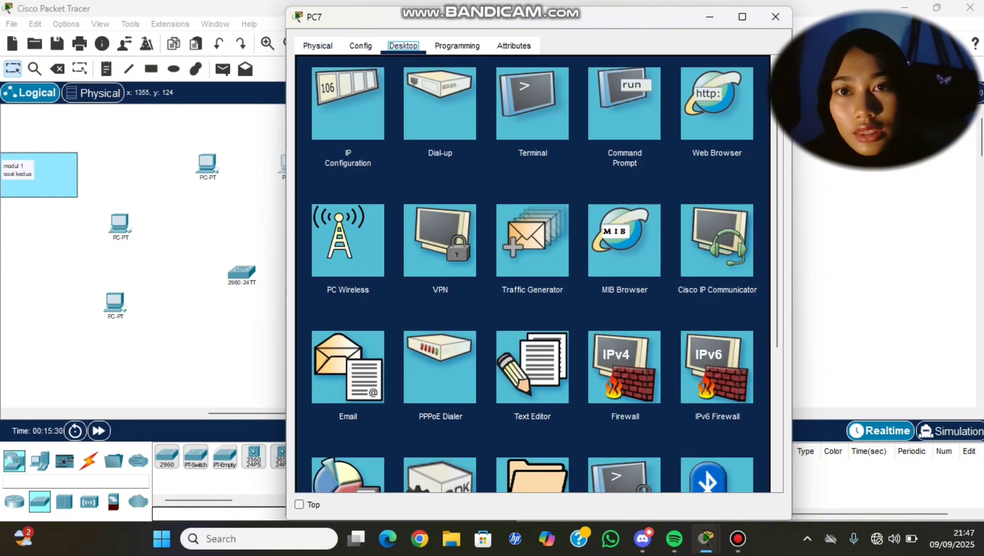
left_click(346, 99)
key("ctrl+v")
key("BackSpace")
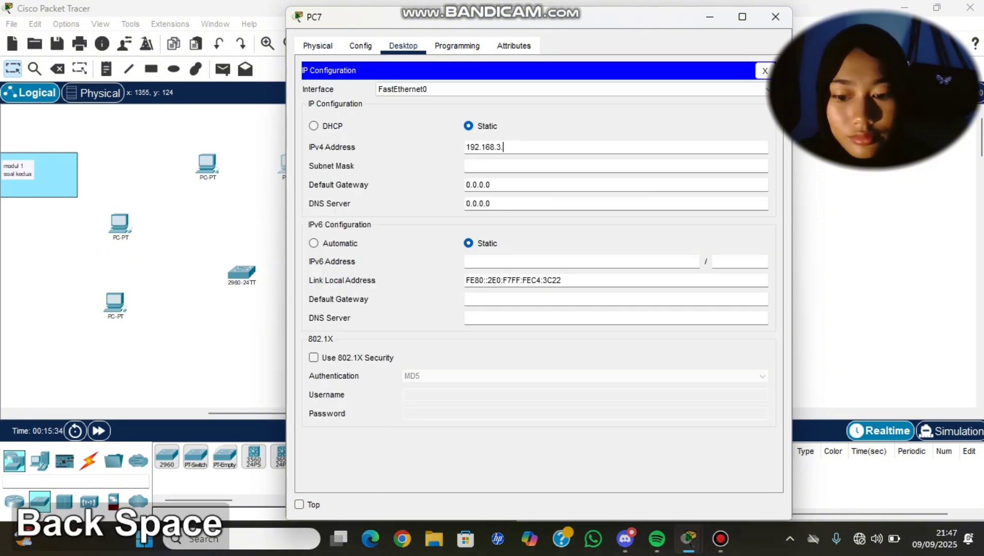
type("4")
key("Return")
left_click(776, 16)
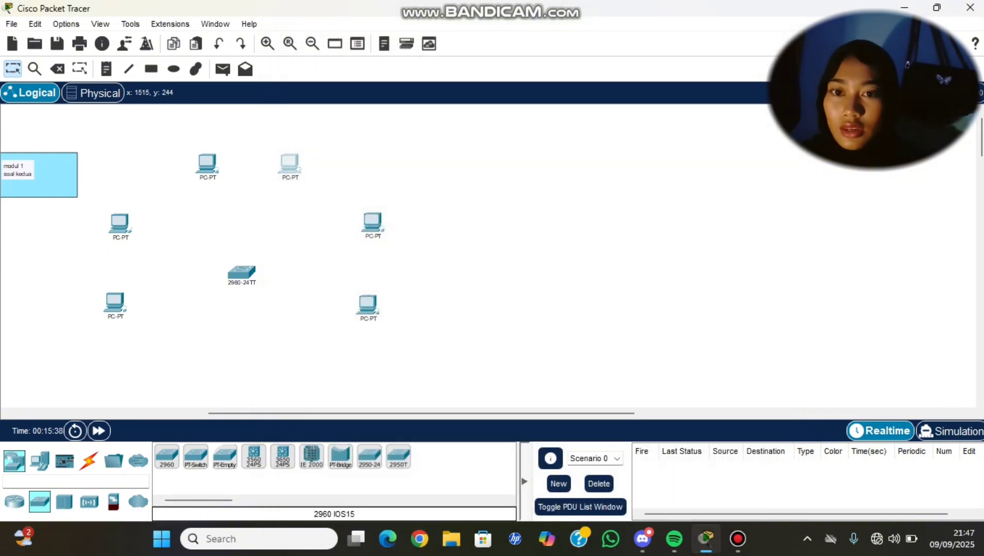
- Give PC8, the upper PC on the topology's right side, the static IPv4 address 192.168.3.5 with subnet mask 255.255.255.0
left_click(372, 223)
left_click(403, 46)
left_click(345, 99)
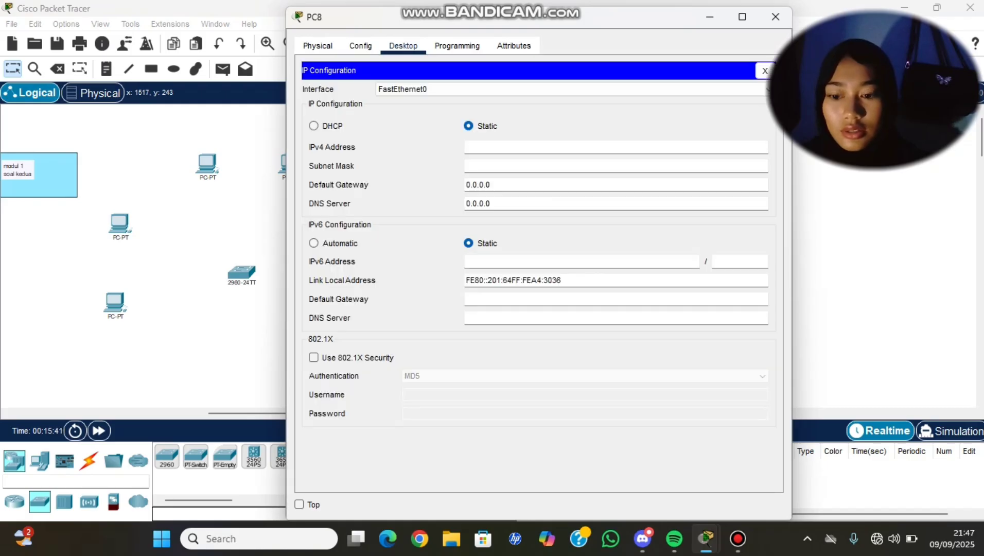
type("192.168.3.1")
key("BackSpace")
type("5")
key("Return")
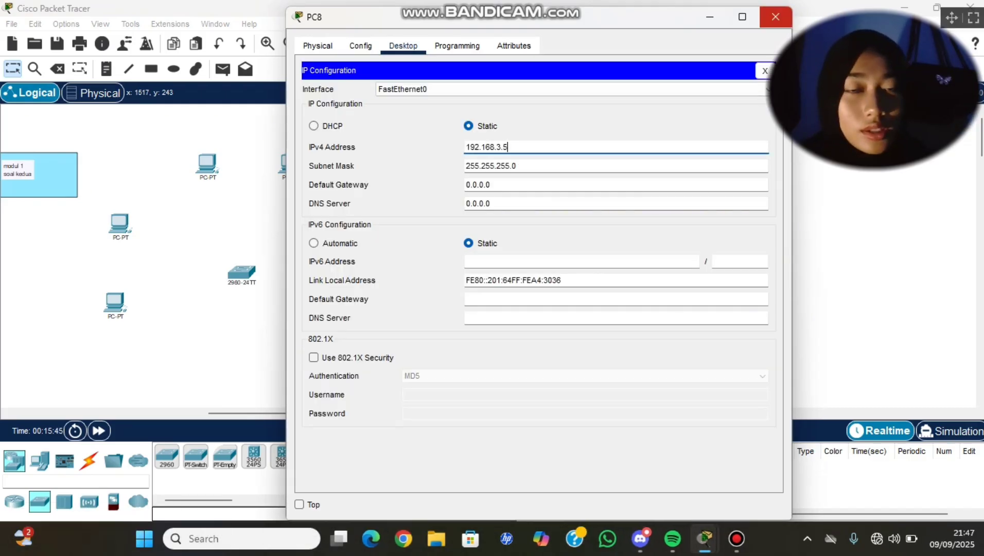
left_click(775, 17)
- Give PC9, the lower PC on the topology's right side, the static IPv4 address 192.168.3.6 with subnet mask 255.255.255.0
left_click(368, 304)
left_click(403, 45)
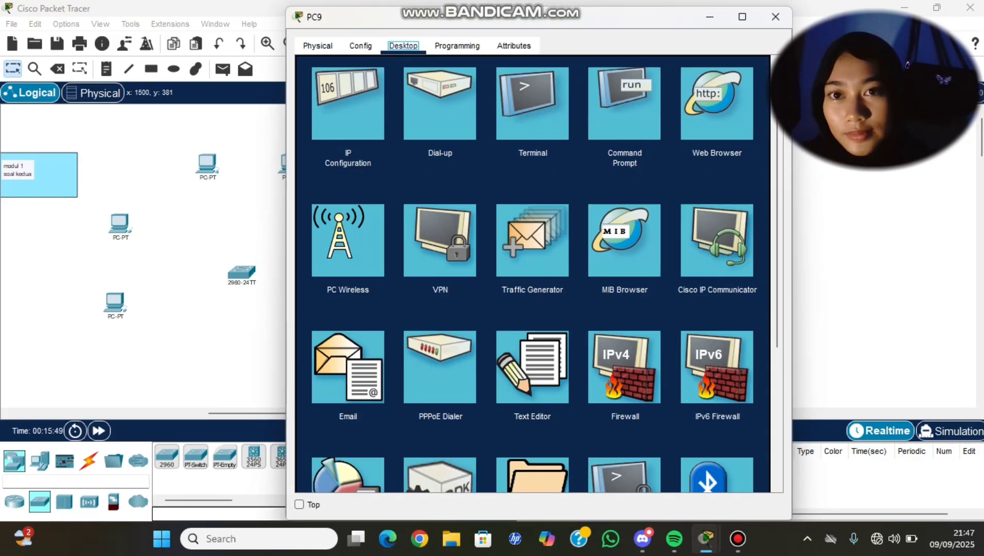
left_click(373, 103)
key("BackSpace")
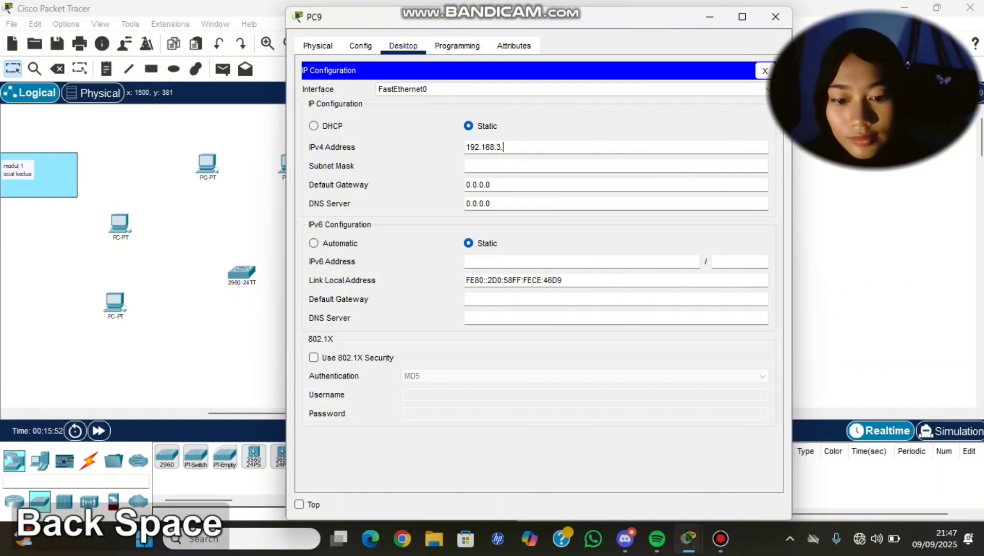
type("6")
key("Return")
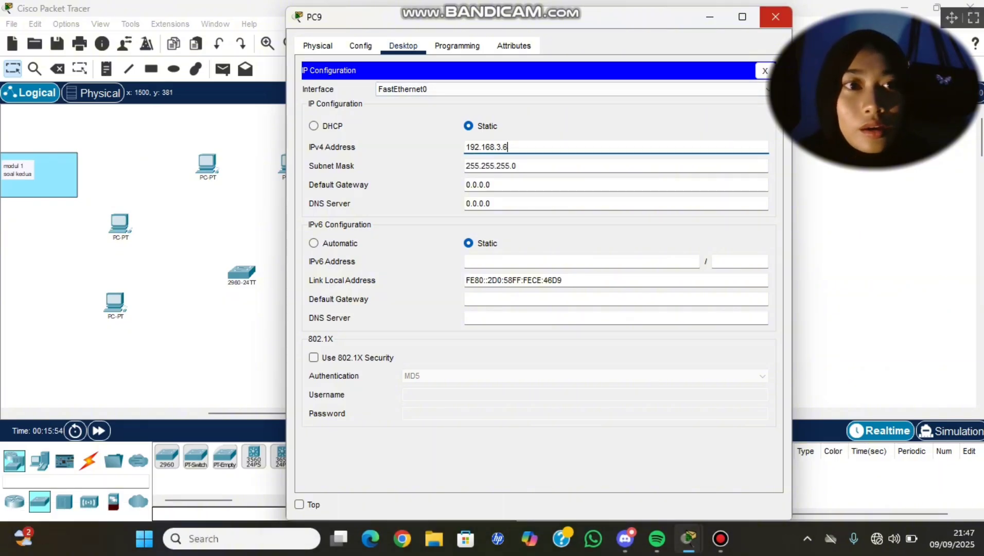
left_click(775, 17)
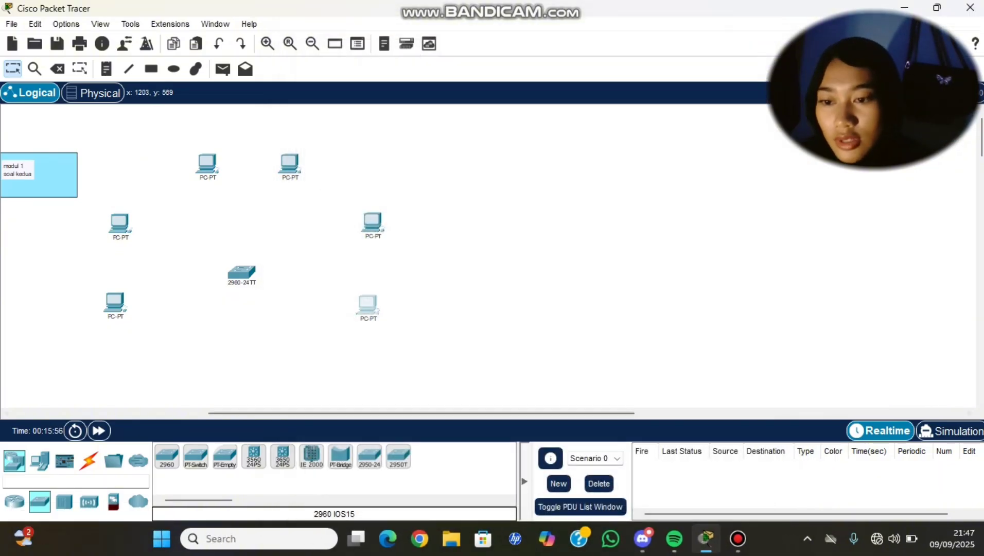
- Connect the upper and then the lower left PC to the 2960 switch with automatically chosen cables, keeping the cable tool active for repeated links
left_click(89, 461)
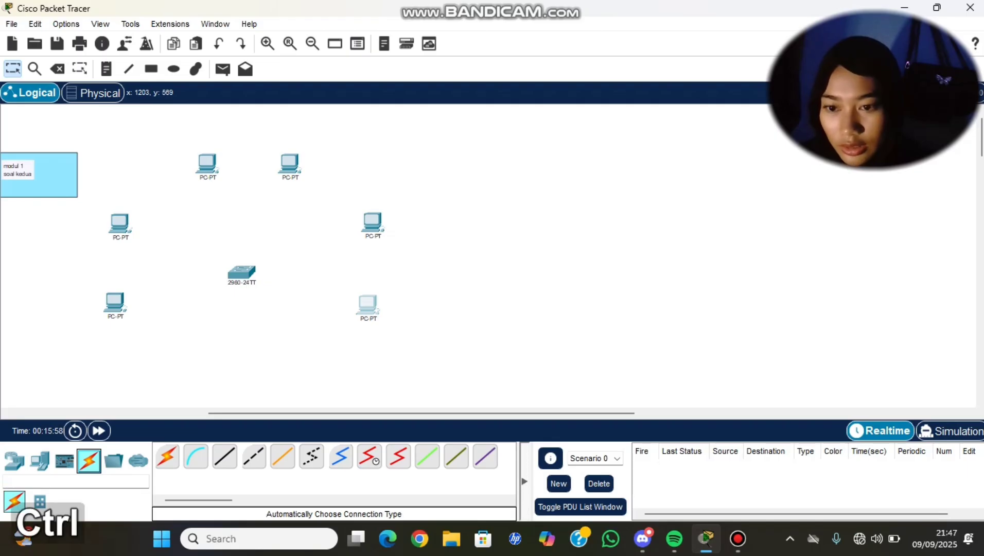
left_click(168, 457, "ctrl")
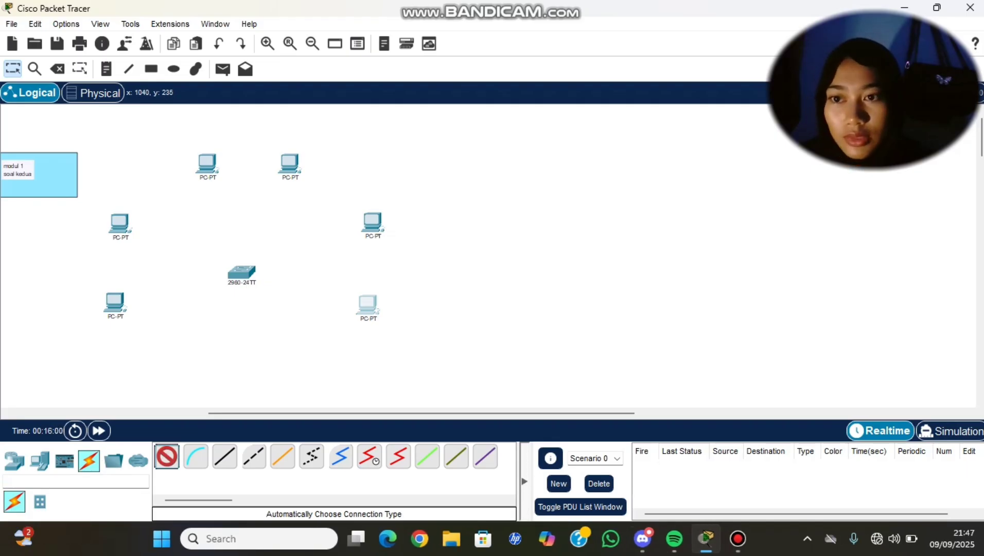
left_click(120, 222)
left_click(240, 270)
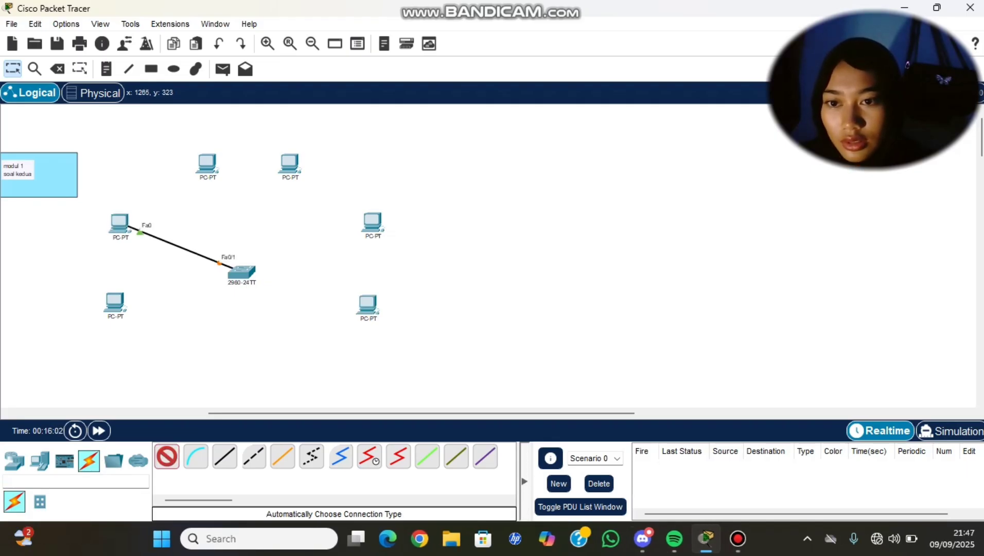
left_click(114, 301)
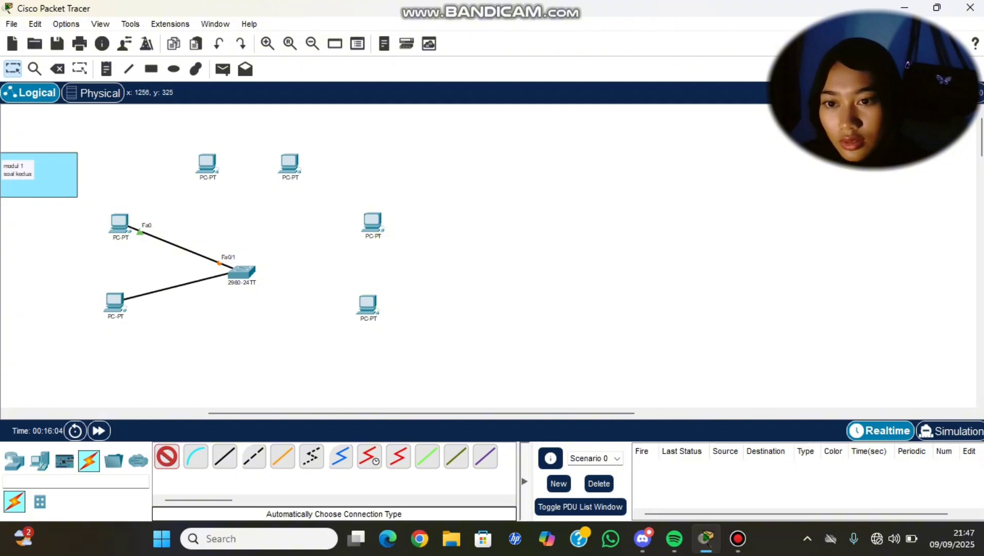
left_click(240, 271)
- Cable the two top PCs to the 2960 switch, the left one first
left_click(208, 163)
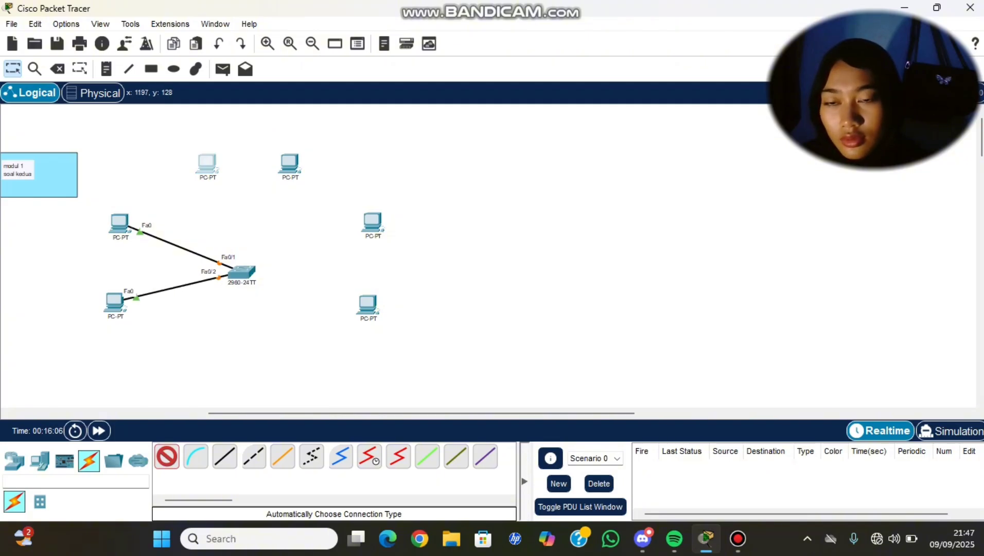
left_click(240, 269)
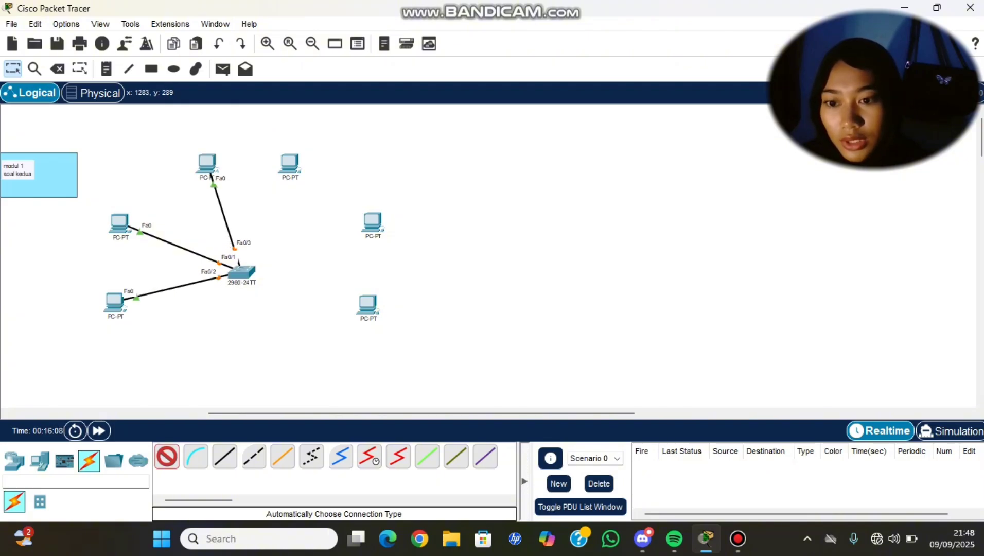
left_click(290, 163)
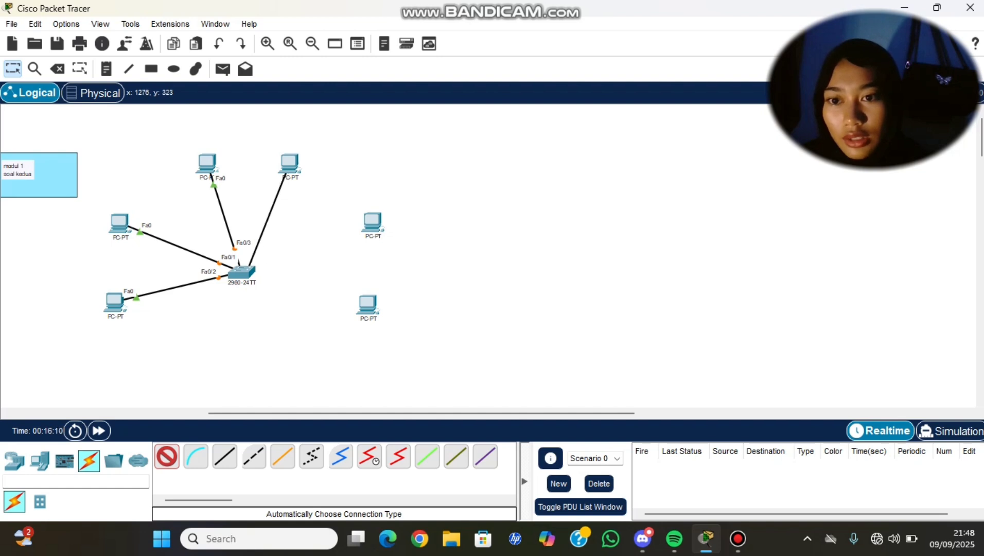
left_click(242, 268)
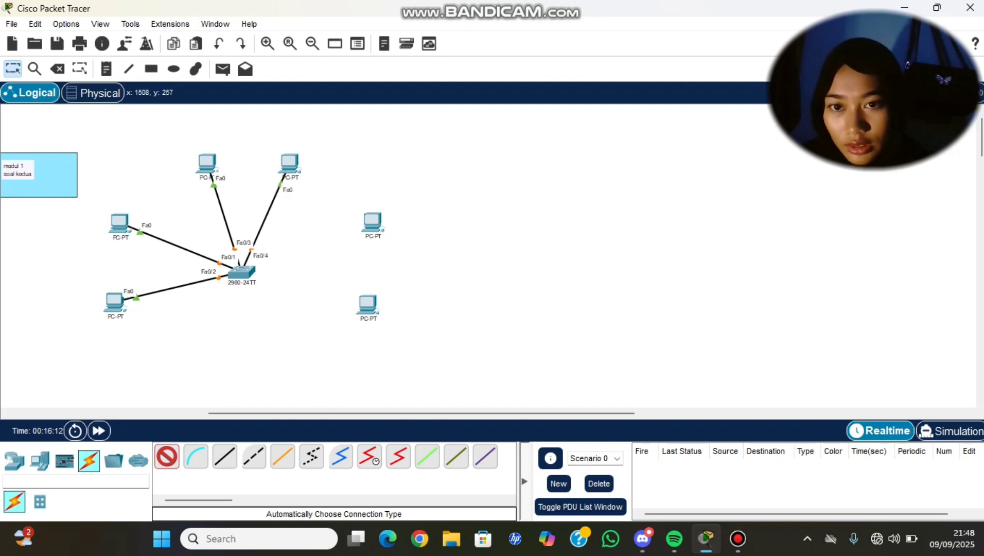
- Cable the upper and then the lower right PC to the 2960 switch and leave the cable tool
left_click(372, 221)
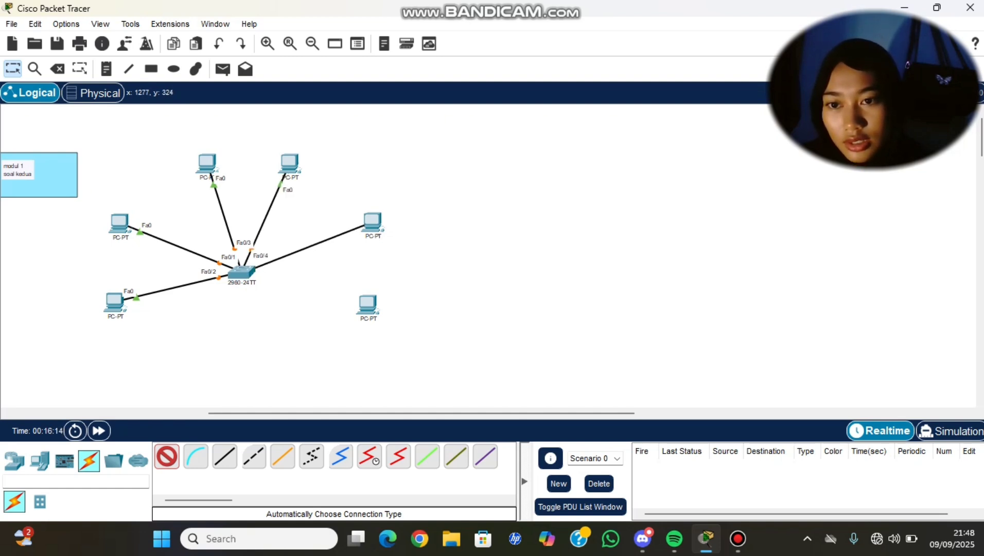
left_click(242, 270)
left_click(367, 305)
left_click(242, 271)
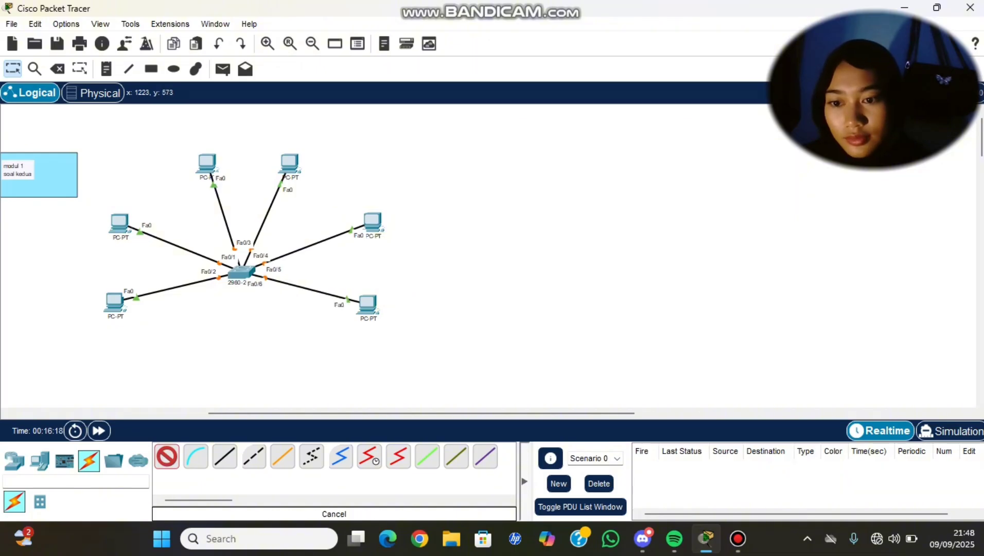
left_click(166, 457)
- Enclose the two right PCs in a light-blue filled rectangle and the two left PCs in a pink (#ff599b) filled one
left_click(151, 68)
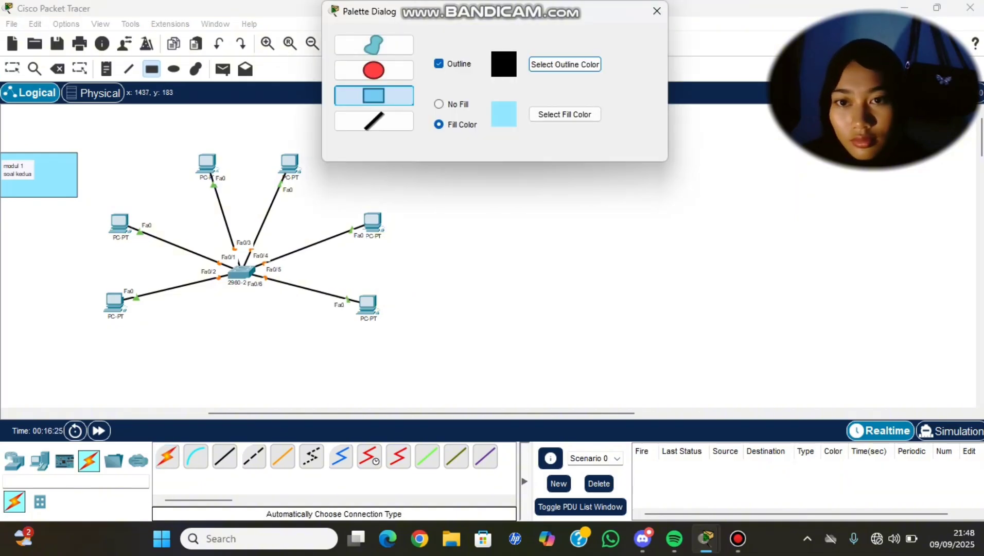
left_click_drag(334, 192, 414, 365)
left_click(564, 113)
left_click(496, 184)
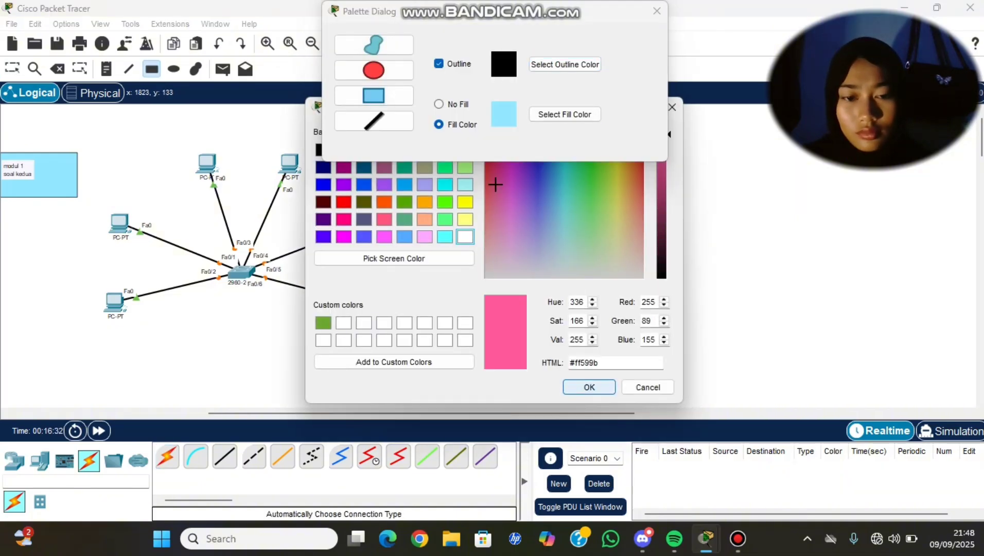
left_click(589, 387)
left_click_drag(89, 188, 164, 357)
- Enclose the two top PCs in a yellow filled rectangle and close the drawing palette
left_click(565, 114)
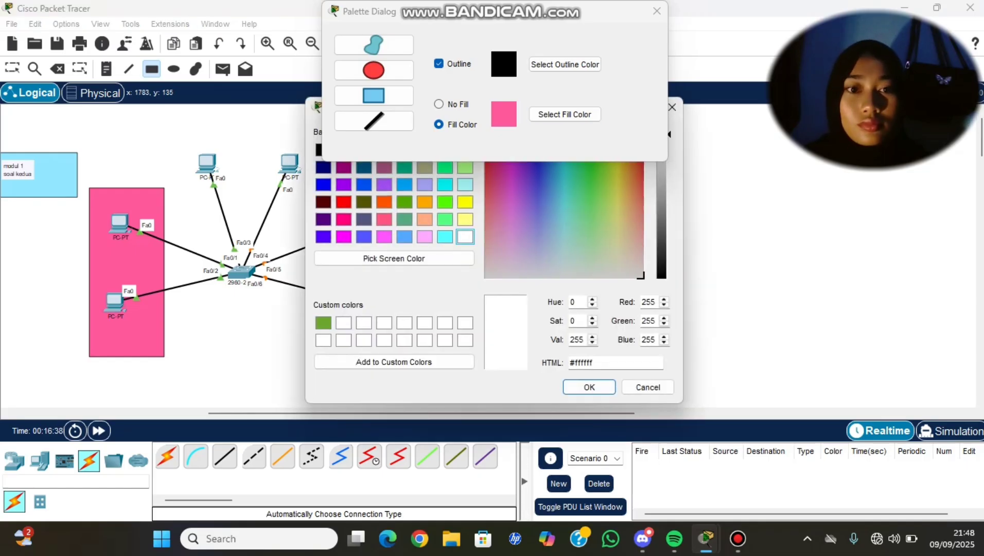
left_click(615, 193)
left_click(590, 387)
mouse_move(171, 126)
left_mouse_down()
mouse_move(174, 159)
mouse_move(321, 202)
left_mouse_up()
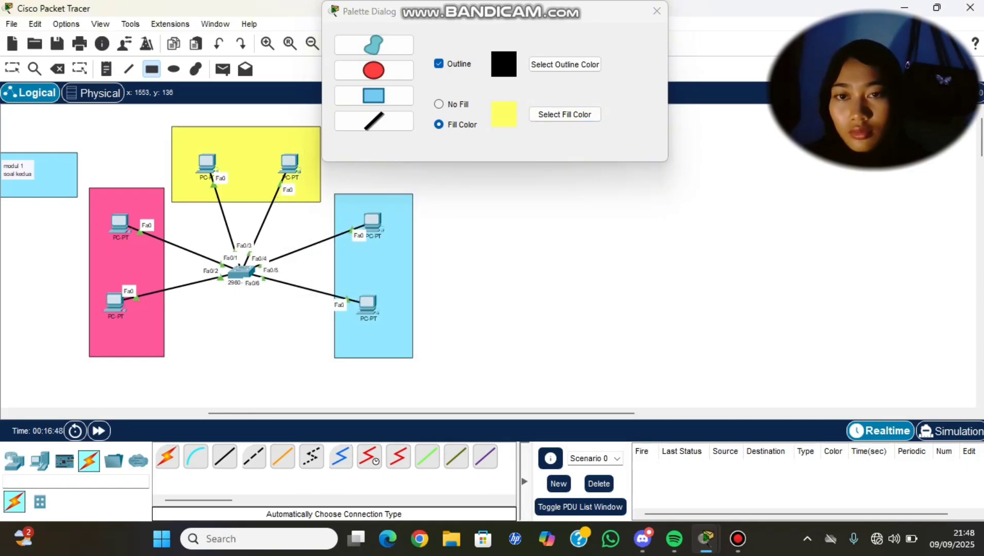
left_click(657, 11)
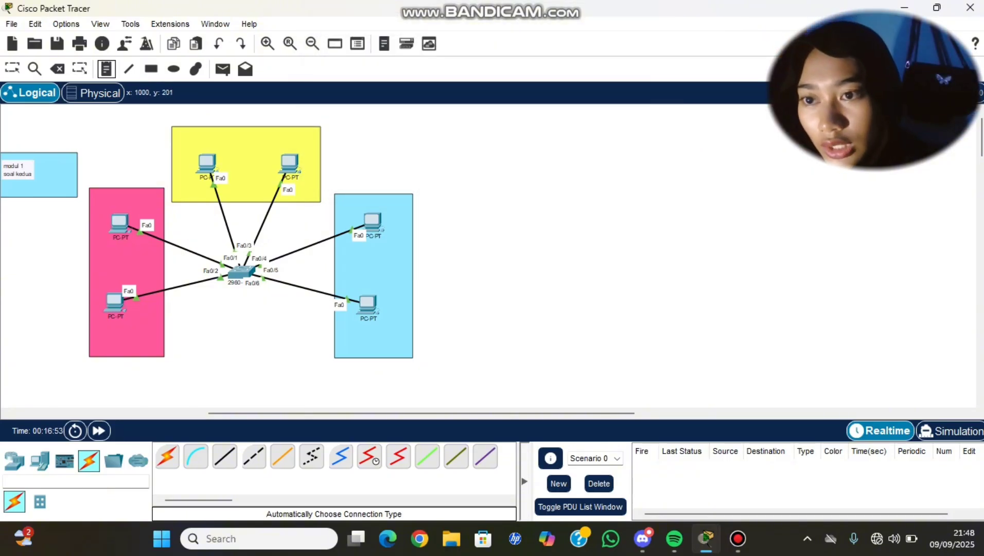
- Add the note "vlan 20" in the upper-left corner of the pink rectangle
left_click(95, 202)
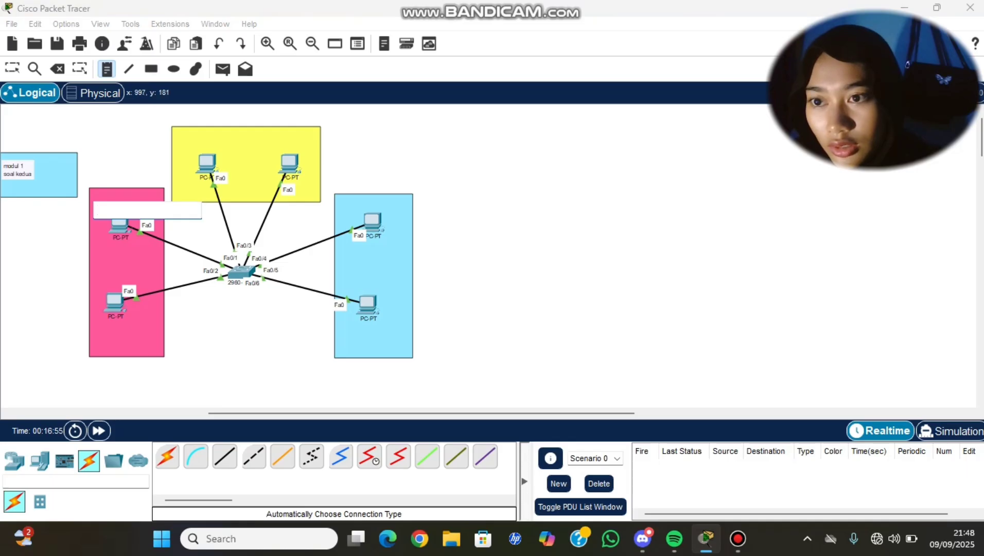
left_click(93, 192)
type("v")
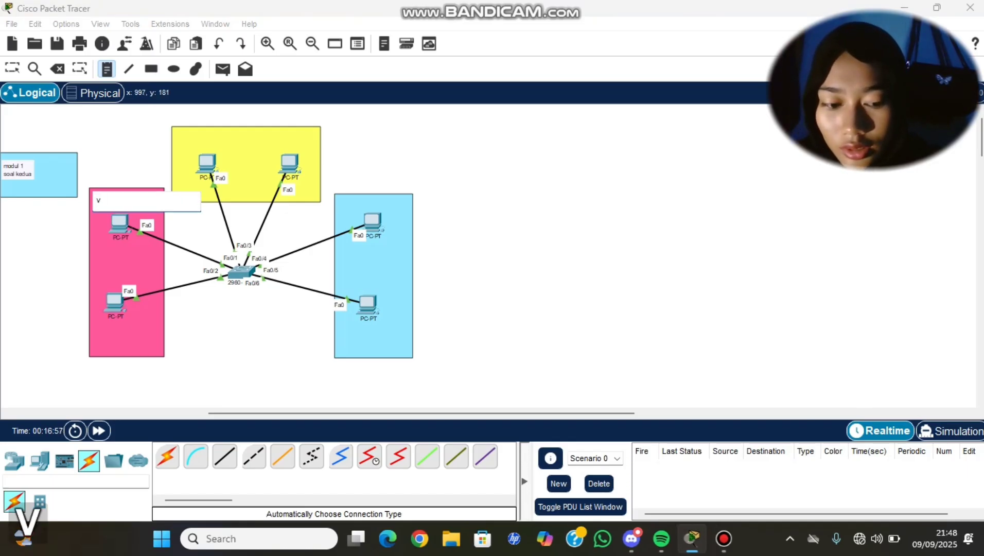
type("lan 20")
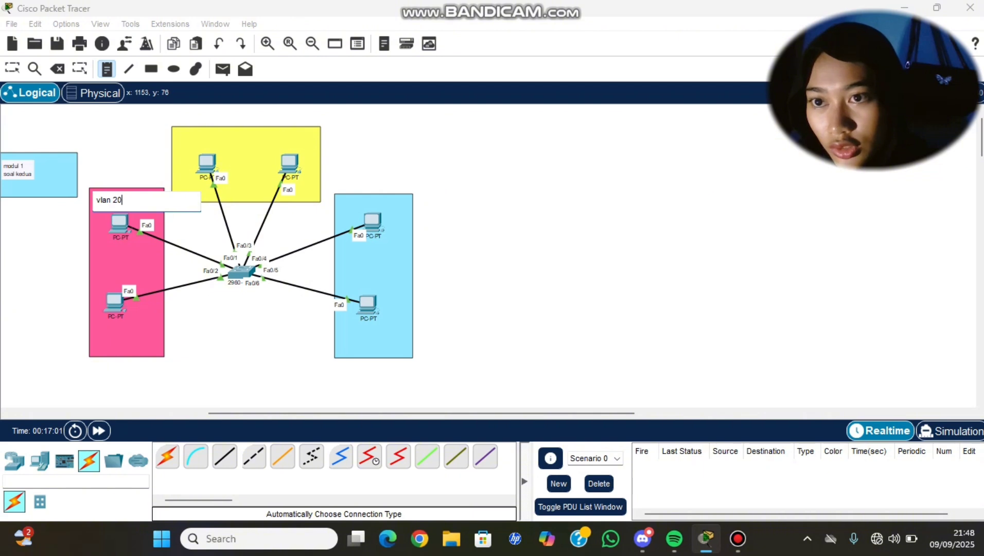
- Add the note "vlan 30" in the yellow rectangle's upper-left corner and "vlan 40" in the light-blue rectangle's upper-left corner
left_click(180, 139)
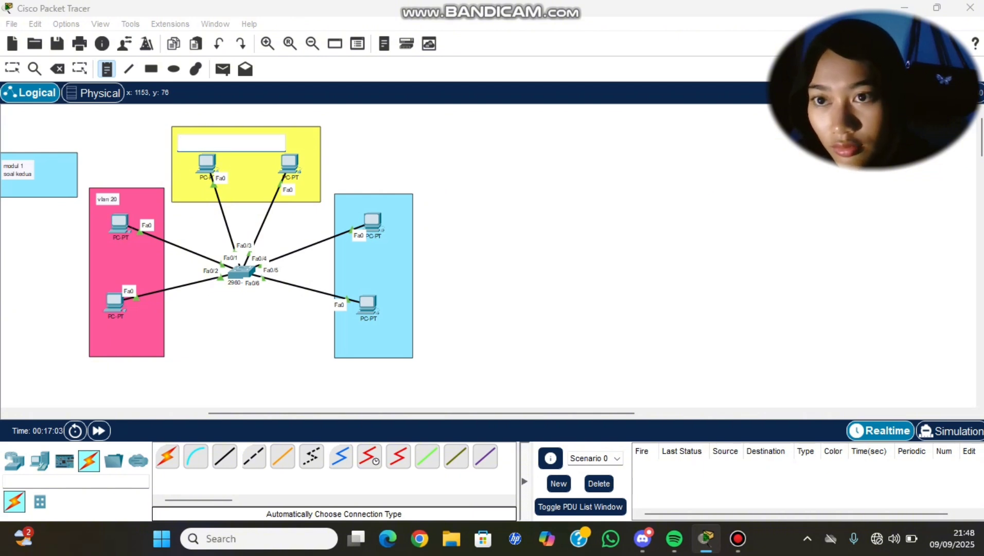
left_click(174, 134)
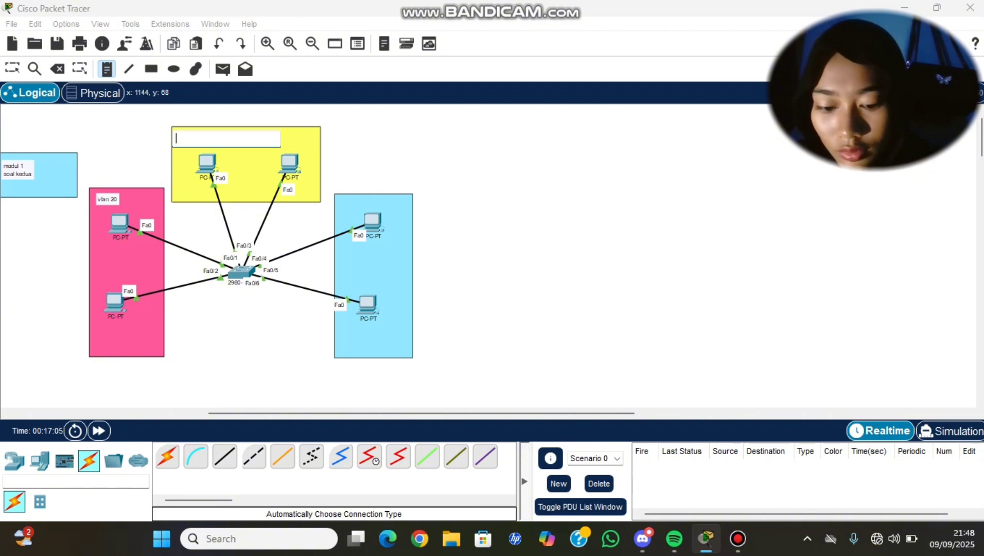
type("vlan 30")
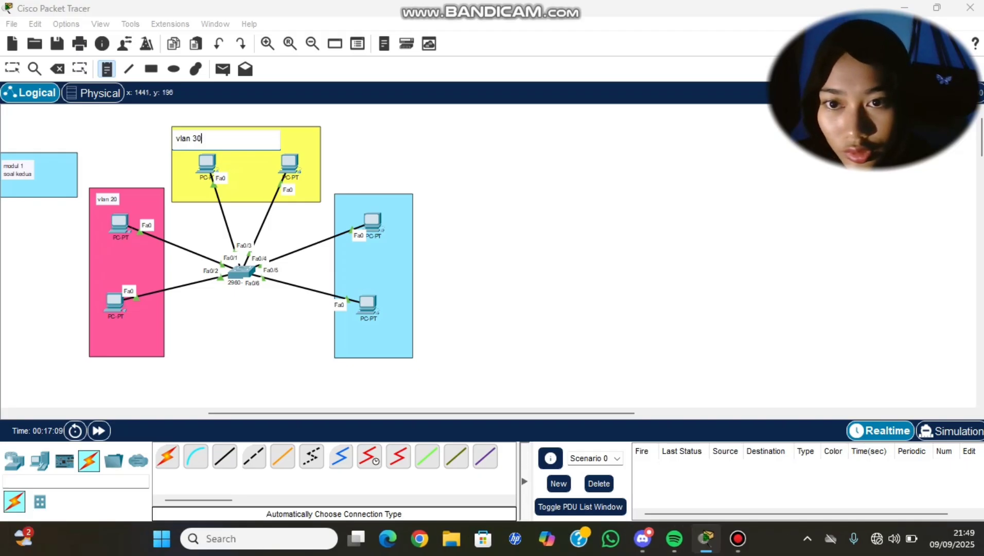
left_click(335, 204)
type("vlan 40")
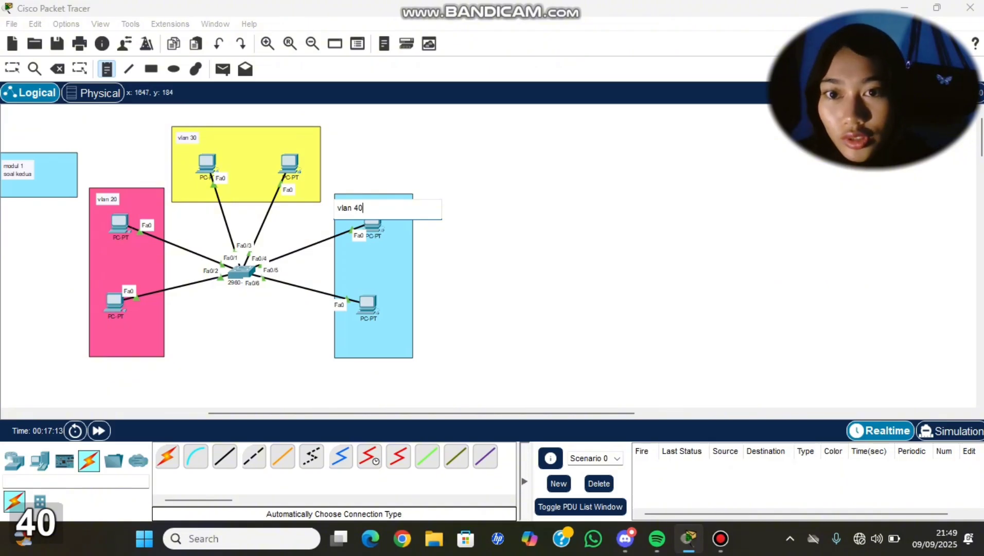
left_click(12, 69)
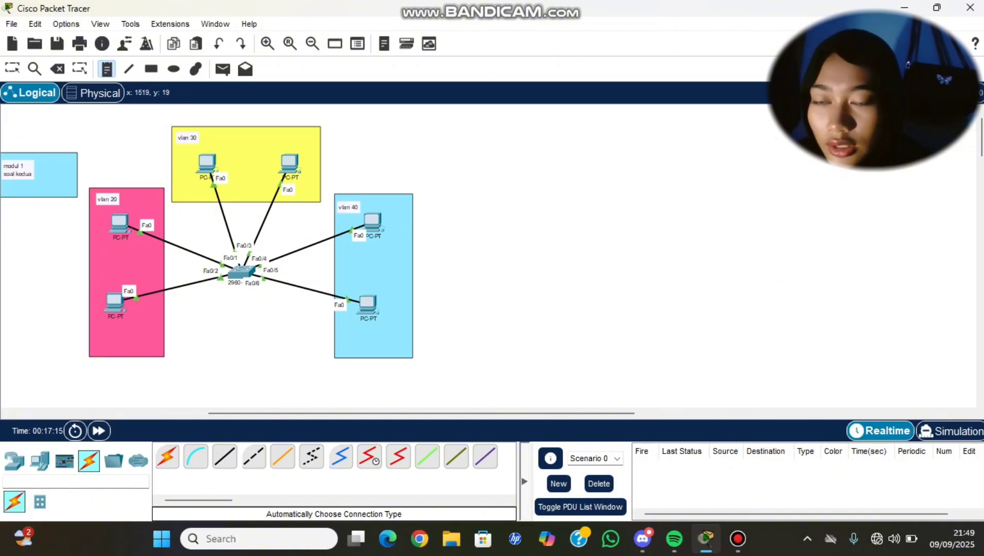
- Test connectivity with simple PDUs from upper pink to right yellow, left yellow to lower blue and upper blue to lower pink PC, and delete the scenario
left_click(260, 499)
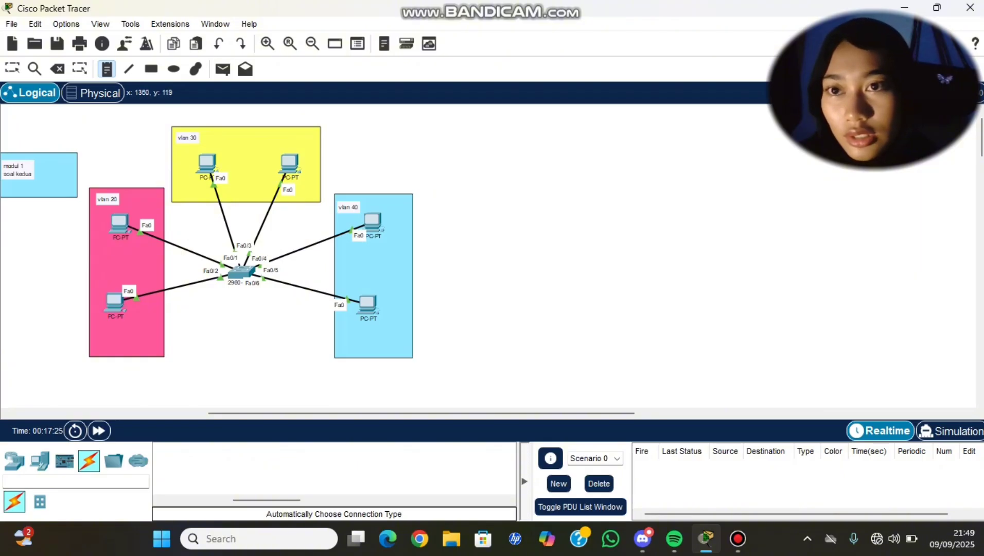
left_click(223, 69)
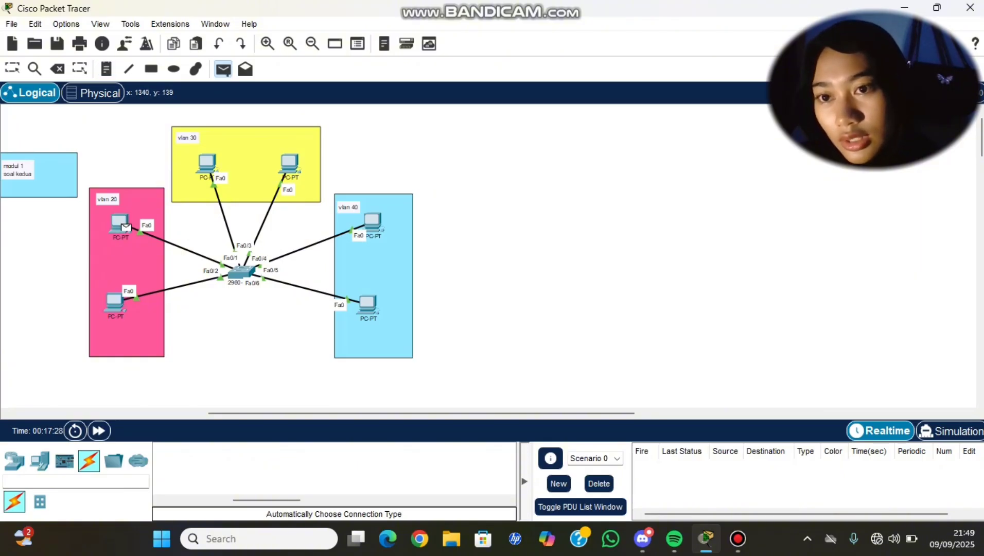
left_click(289, 164)
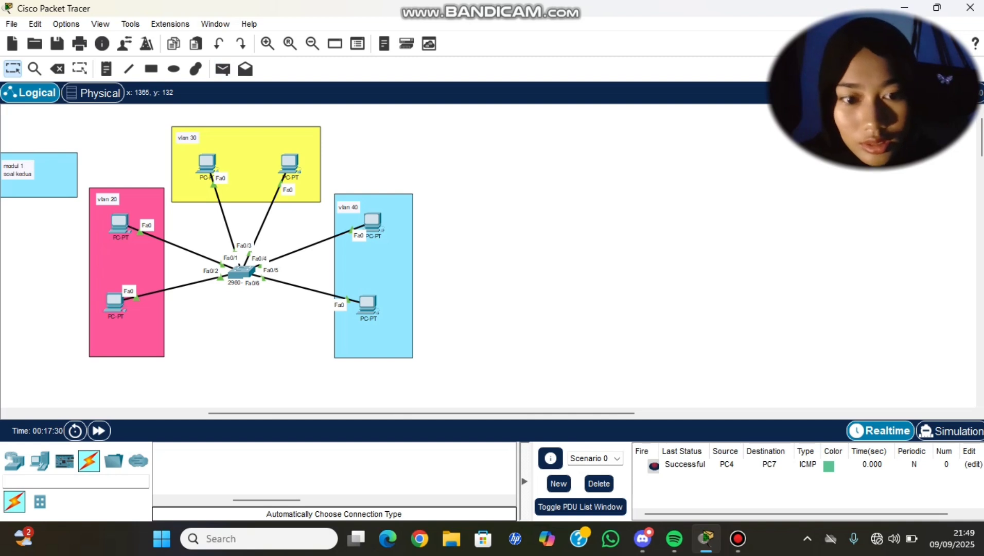
left_click(223, 68)
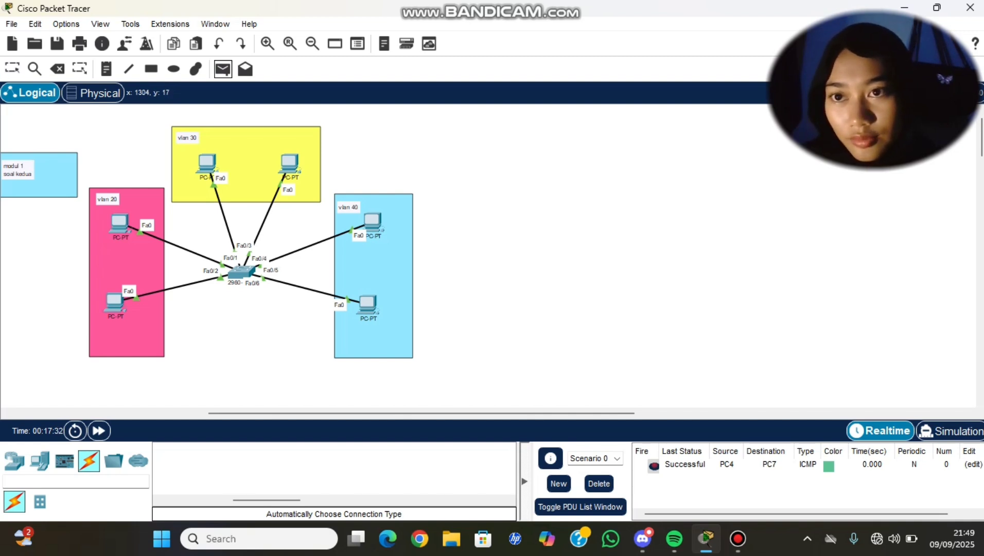
left_click(209, 163)
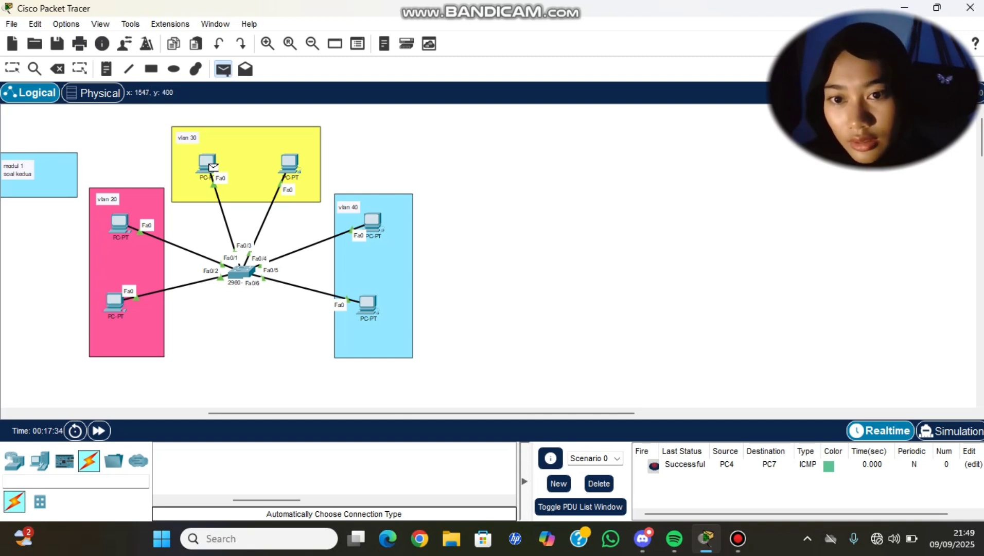
left_click(367, 304)
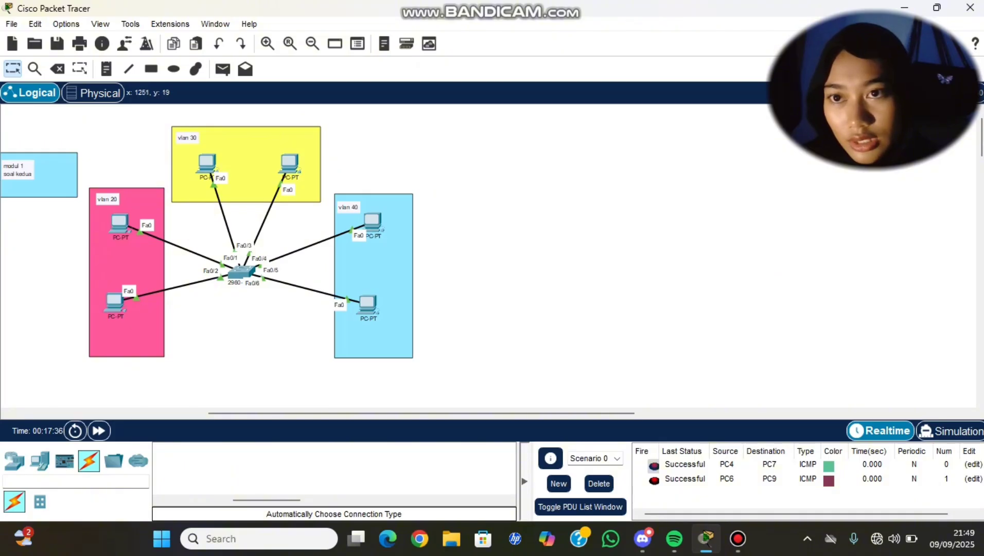
left_click(223, 68)
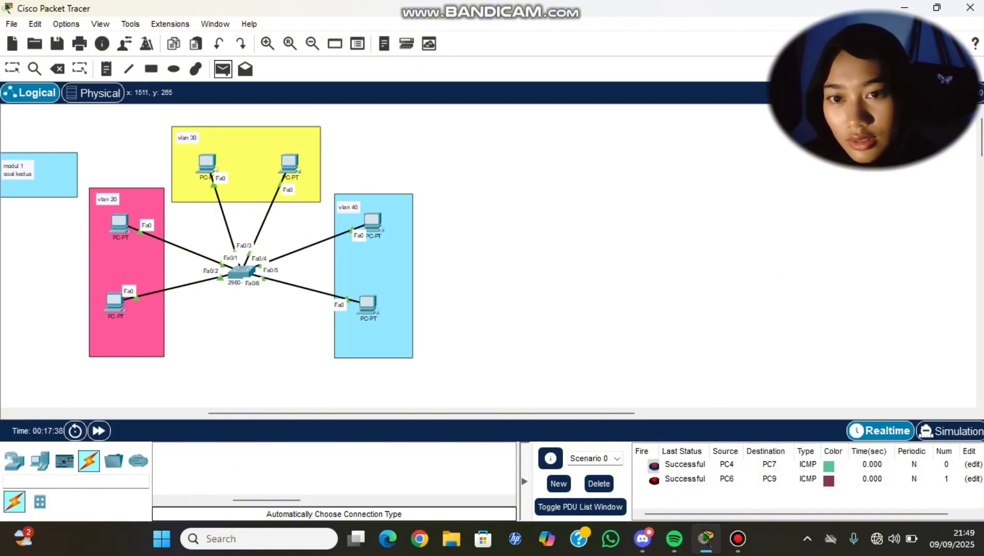
left_click(379, 225)
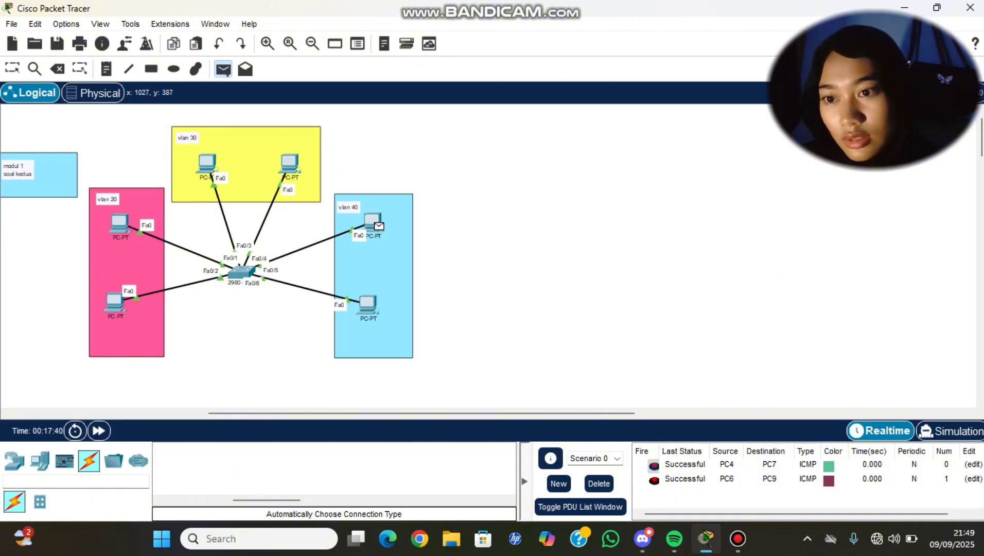
left_click(115, 302)
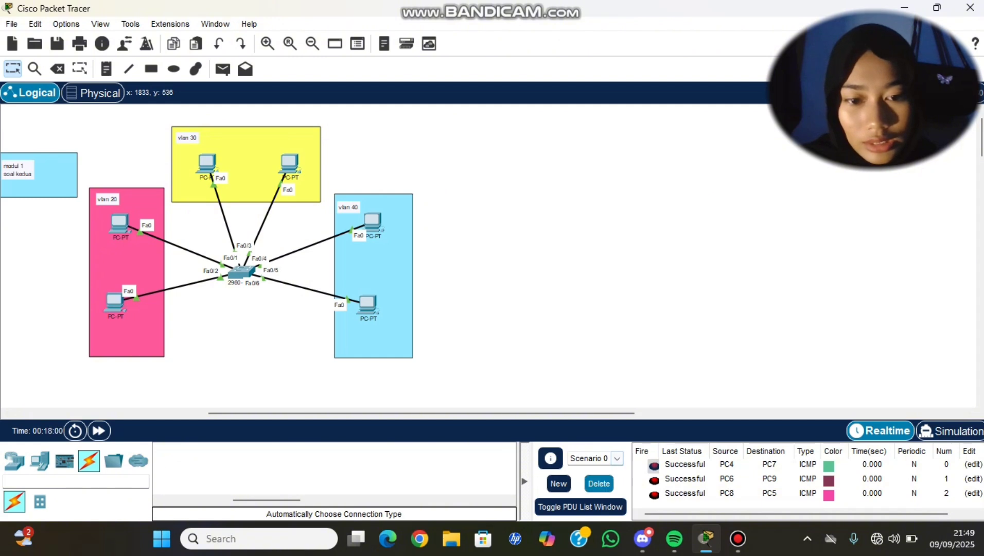
left_click(598, 483)
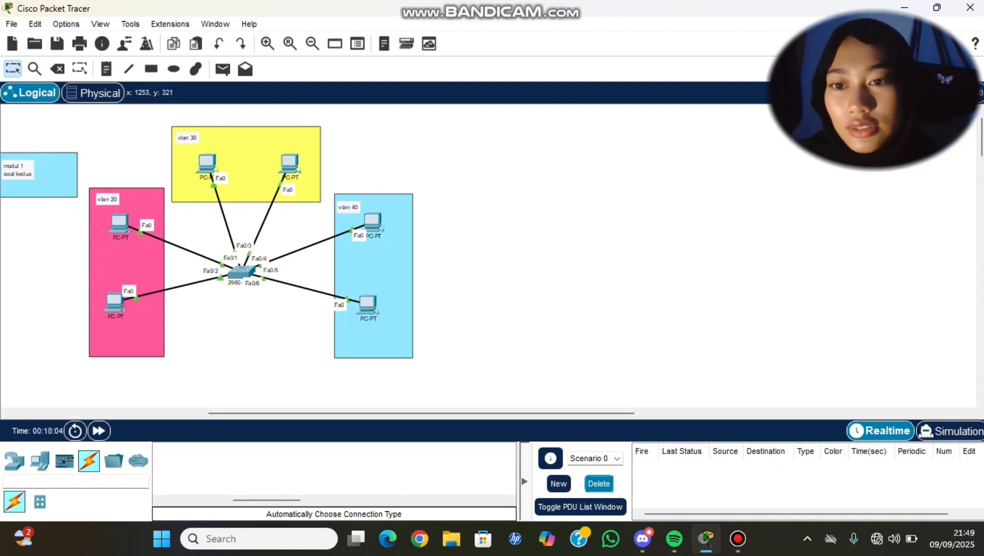
- Open the 2960 switch's command line and enter global configuration mode with en and conf t
left_click(242, 271)
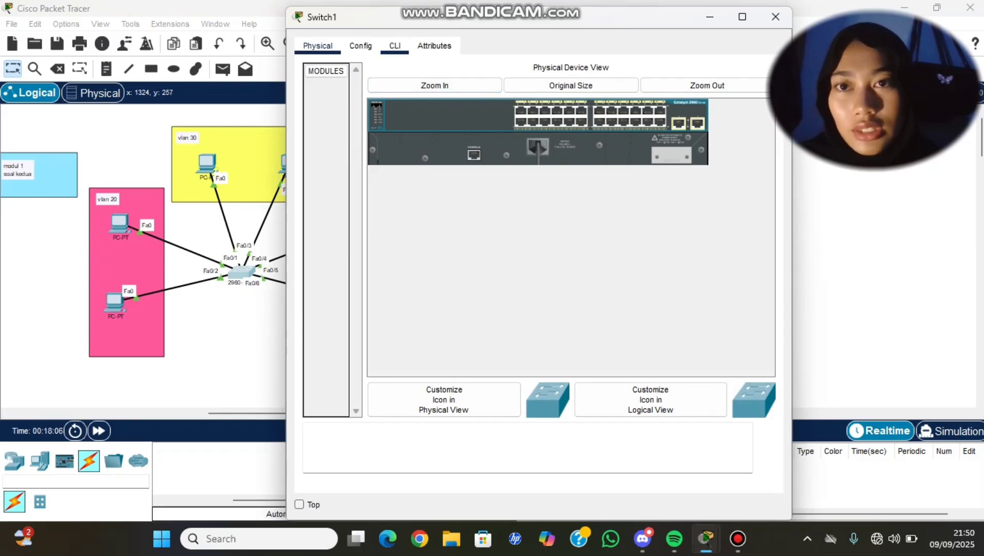
left_click(394, 46)
key("Return")
key("Return")
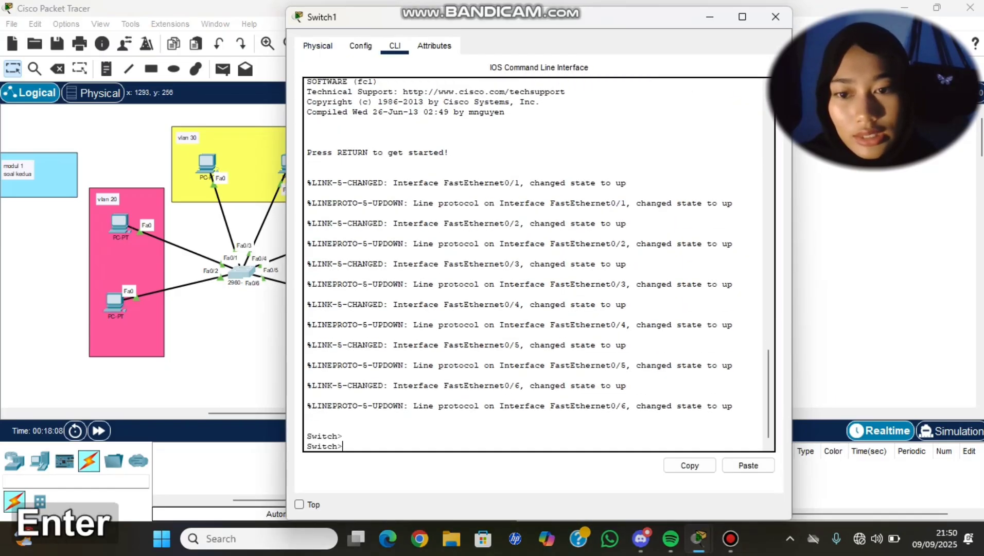
type("en")
key("Return")
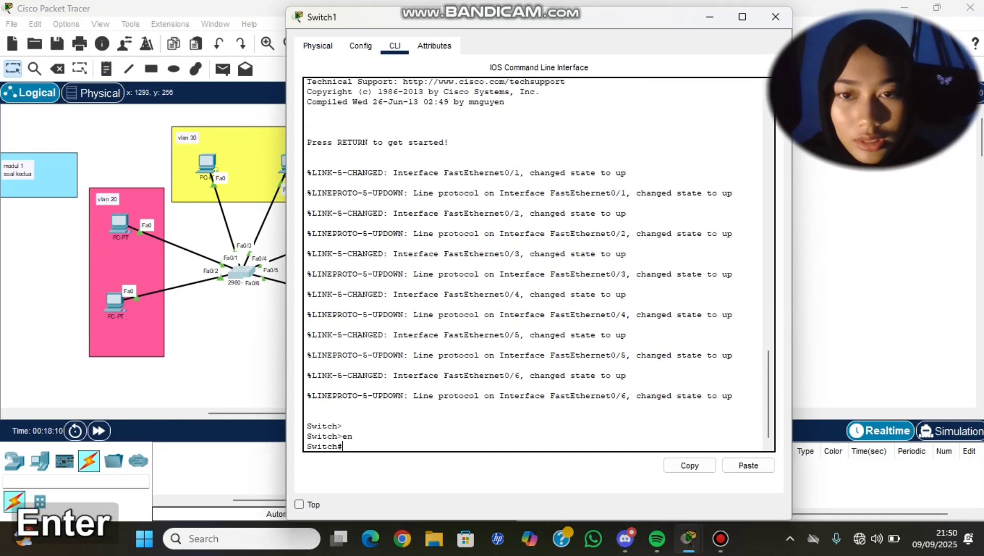
type("con")
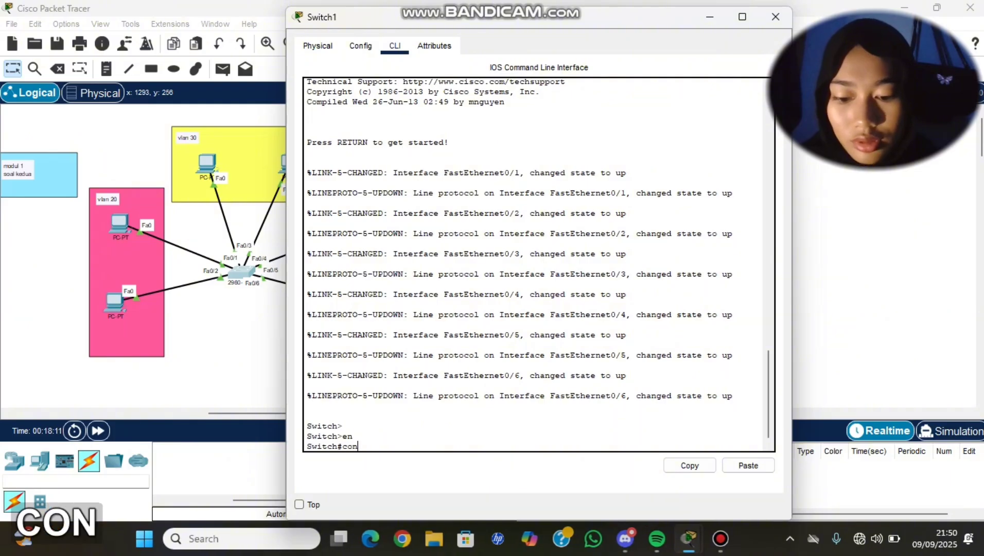
type("f t")
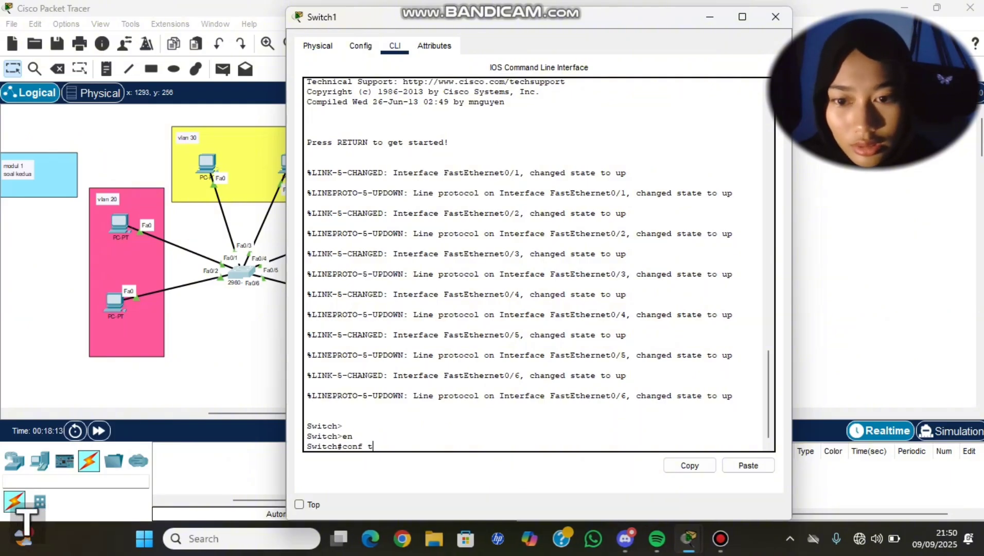
key("Return")
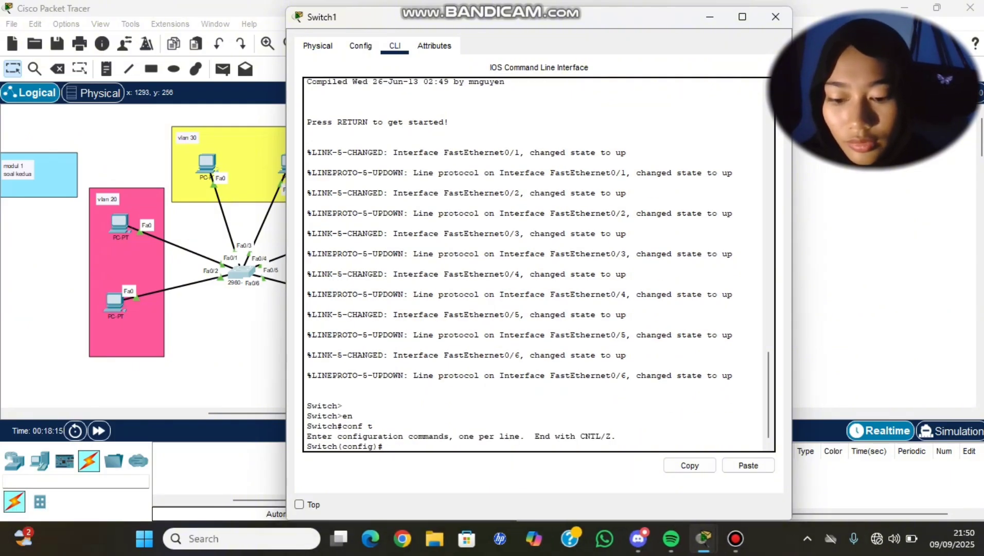
- Create VLAN 20 on the switch and name it with the first person's given name
type("vlan 20")
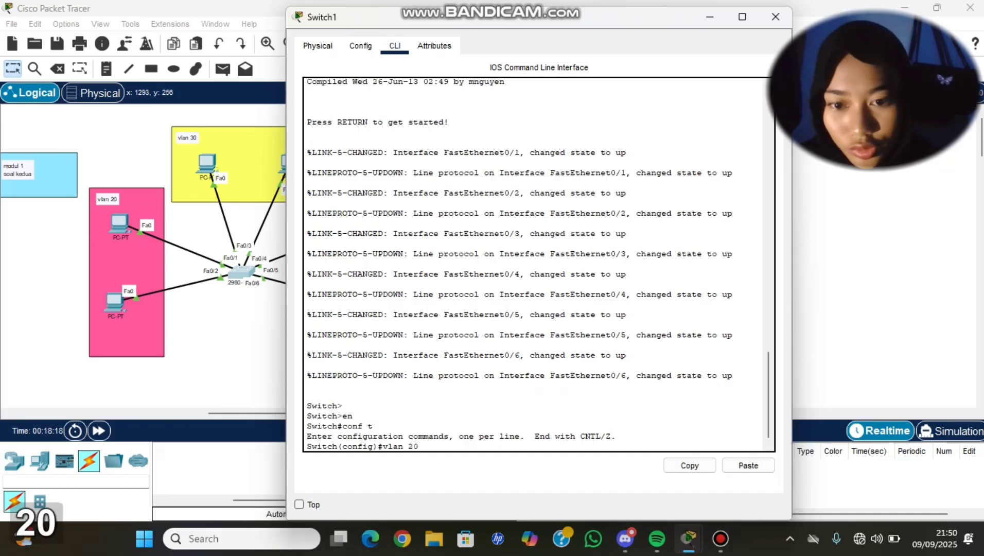
key("Return")
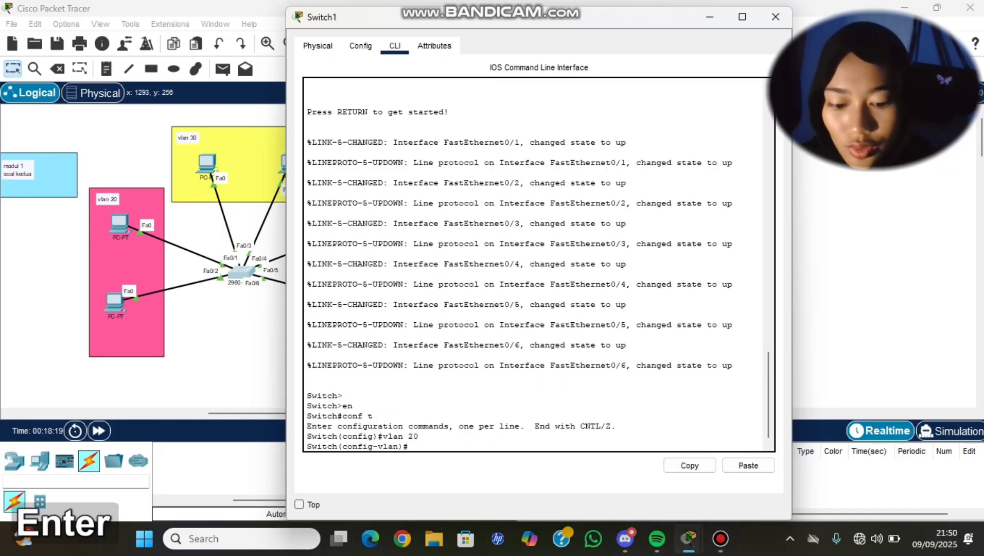
type("name ai")
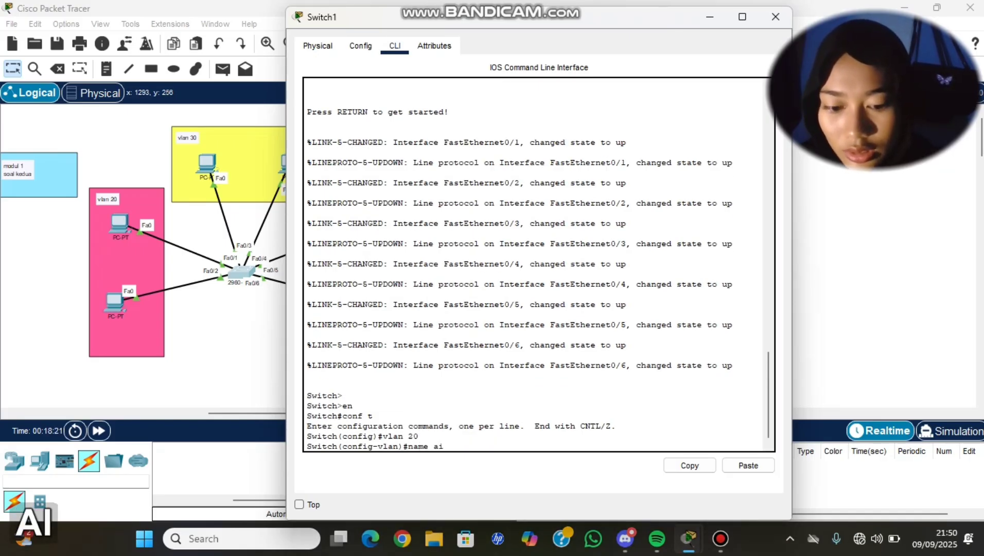
type("syah")
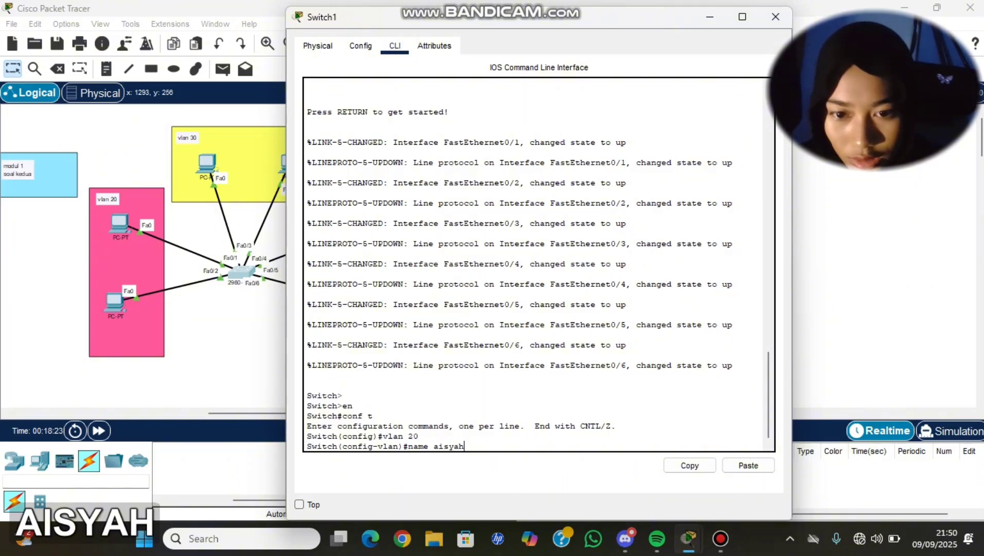
key("Return")
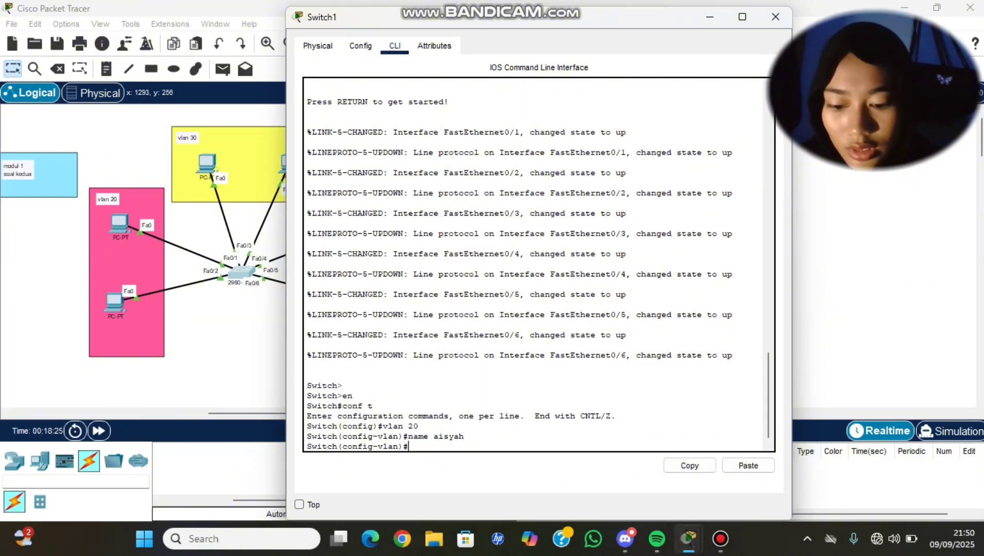
- Create VLAN 30 on the switch and name it with the second person's given name
type("vlan ")
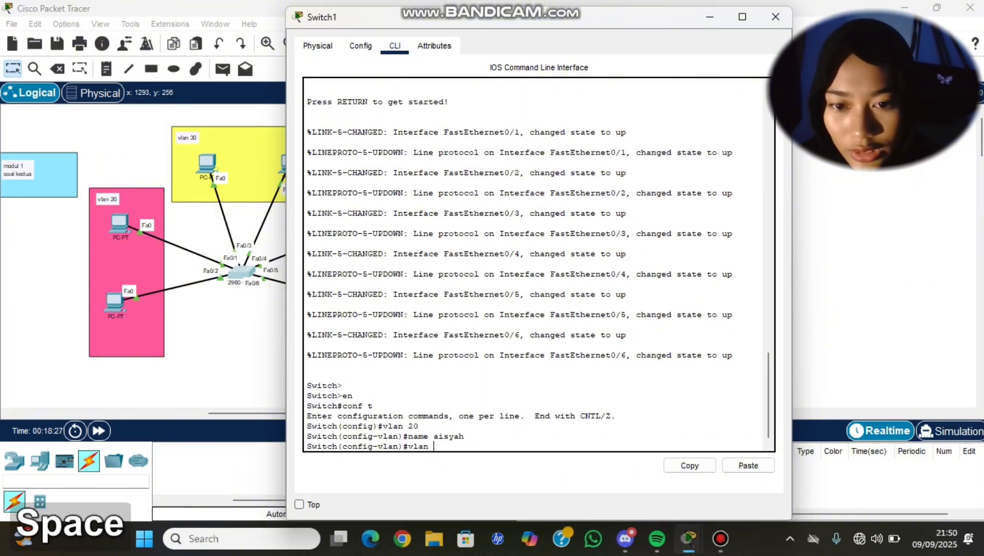
type("30")
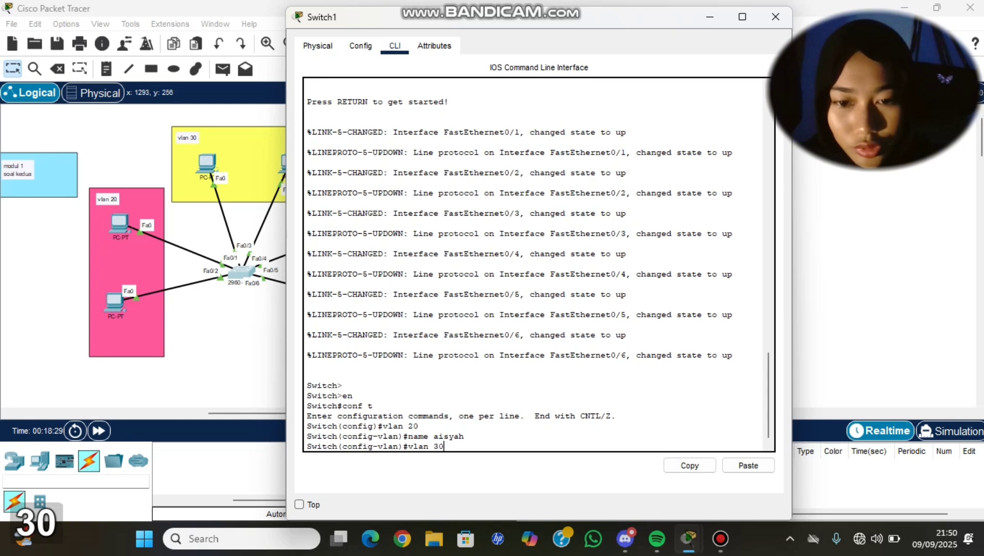
key("Return")
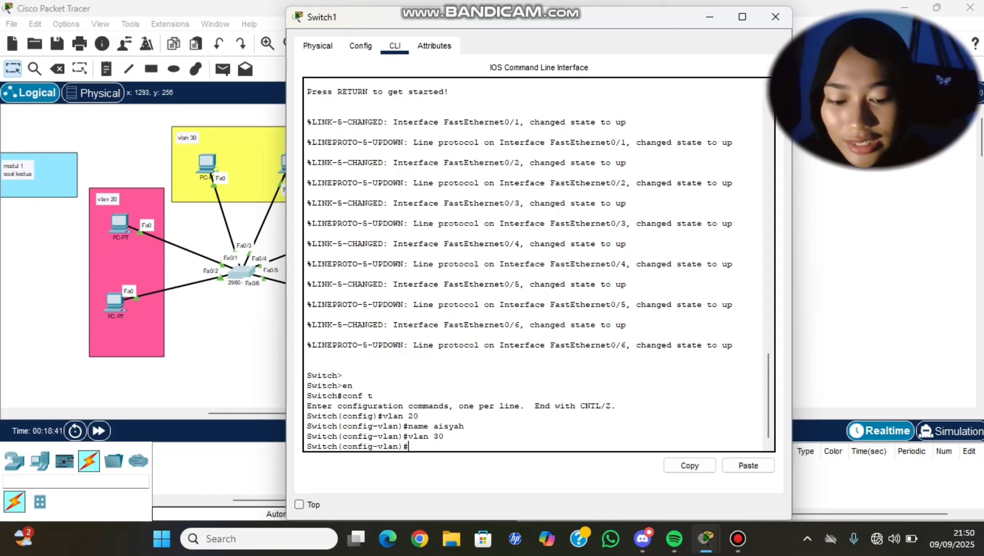
type("name")
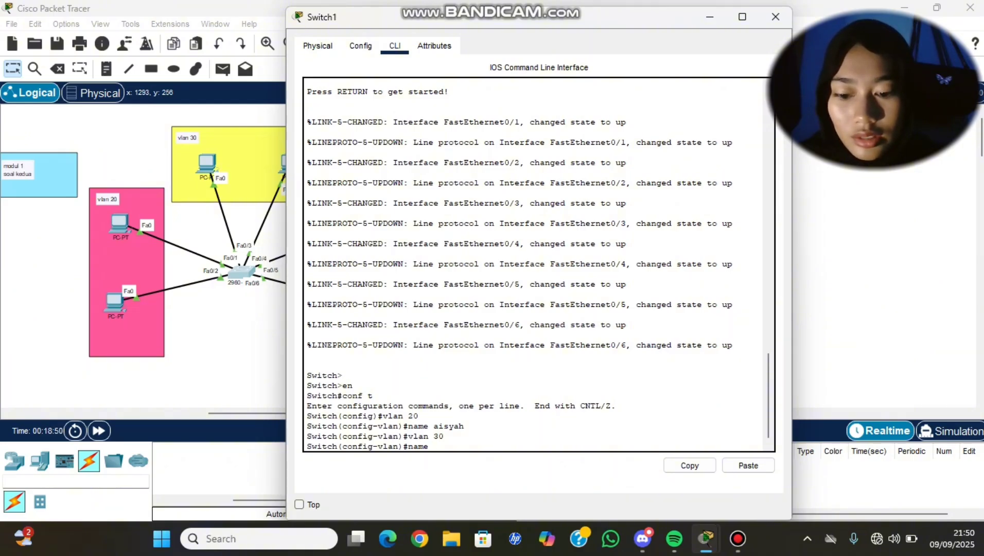
type("risty")
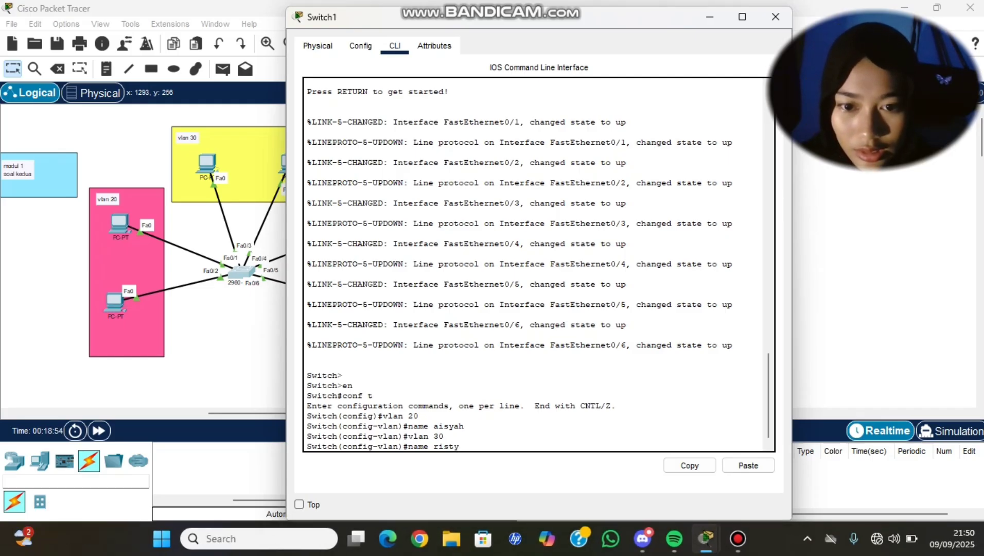
key("Return")
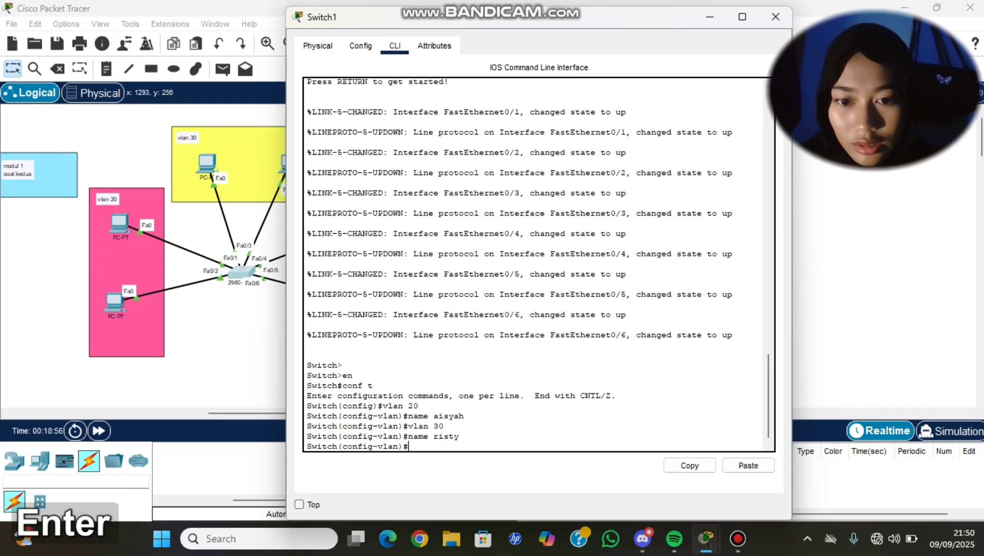
- Create VLAN 40 on the switch and name it with the third person's given name
type("vlan 40")
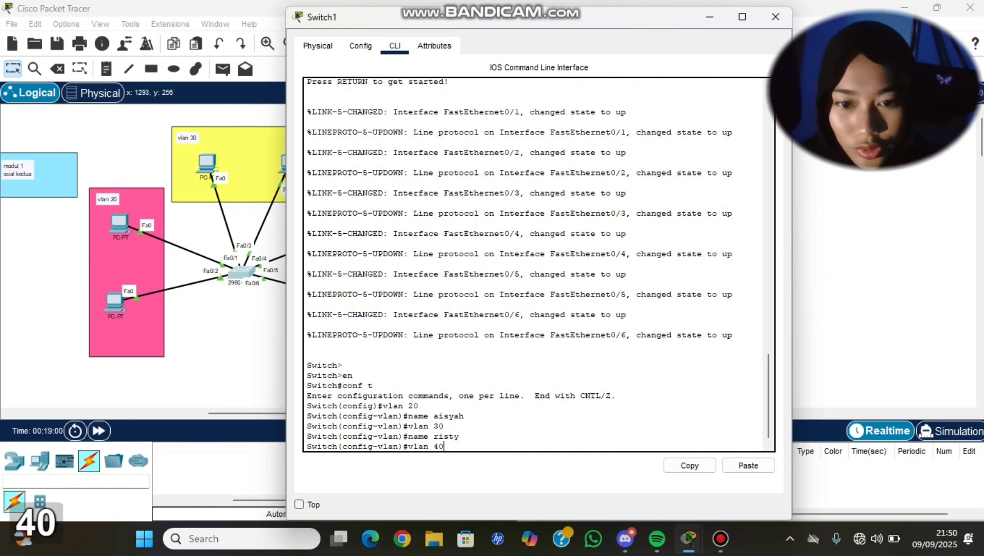
key("Return")
type("name")
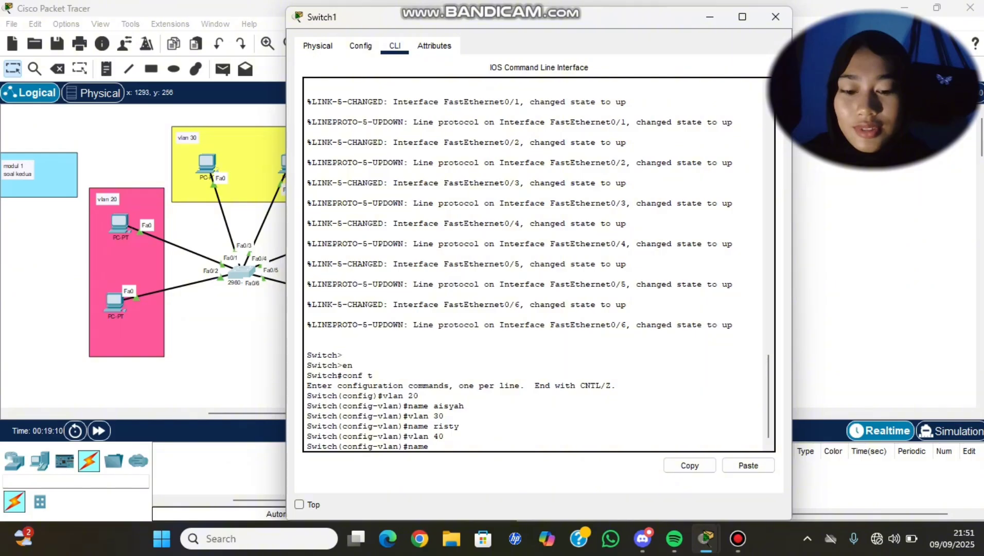
type("ir")
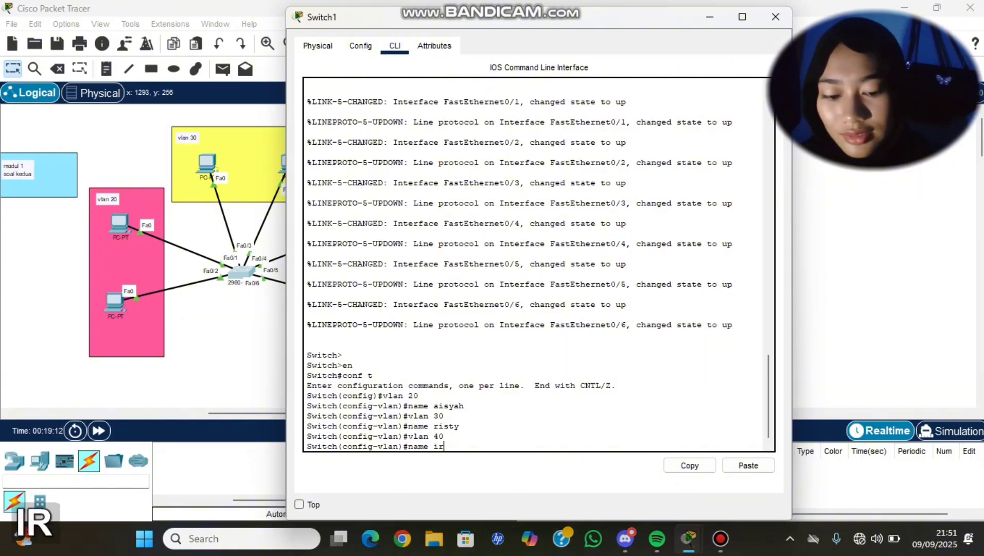
type("wan")
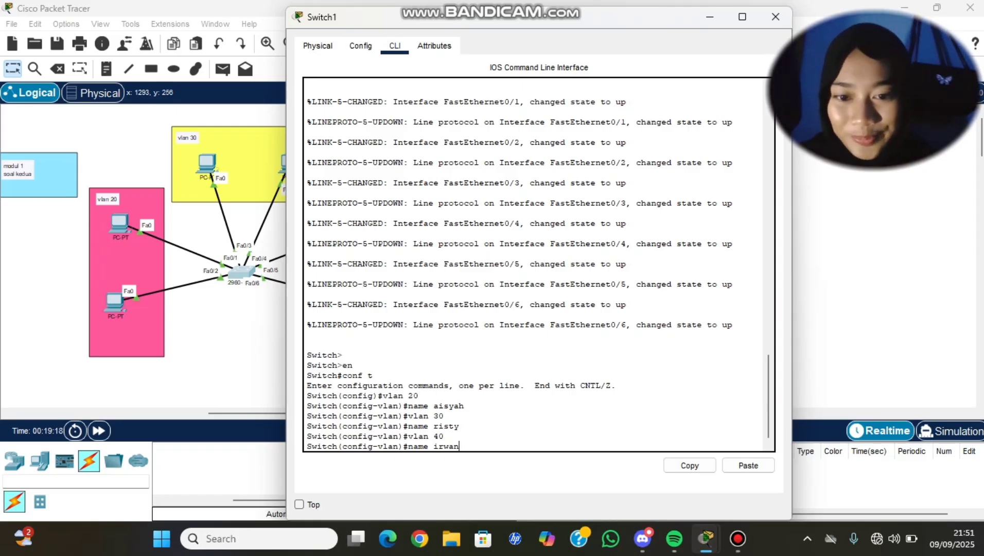
key("Return")
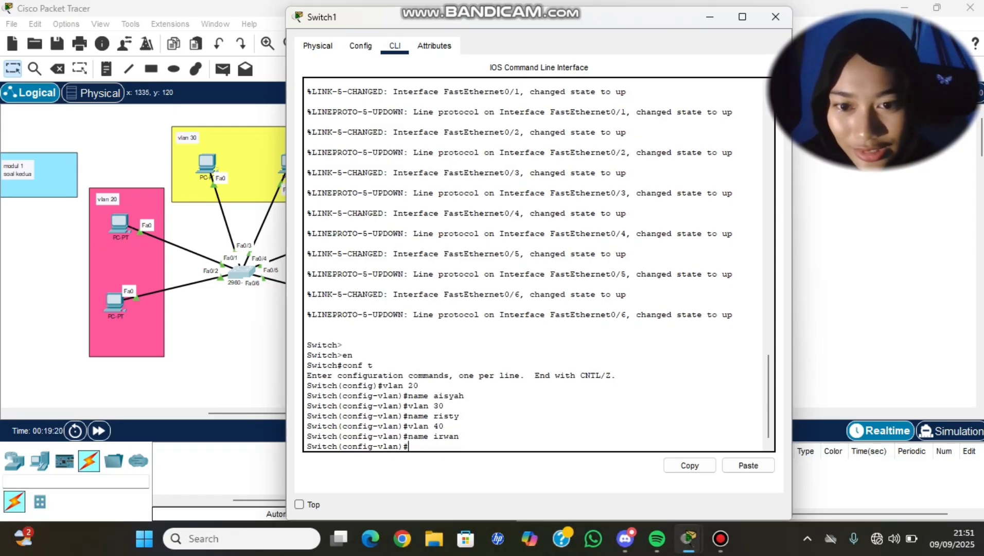
- Enter configuration of interface fa 0/1 and set its switchport mode to access
type("in")
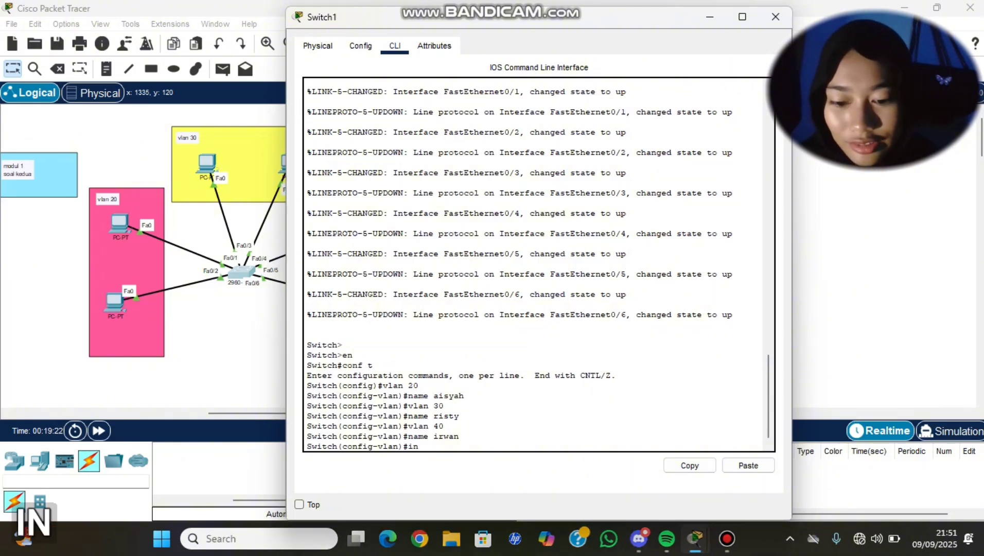
type("t fa 0")
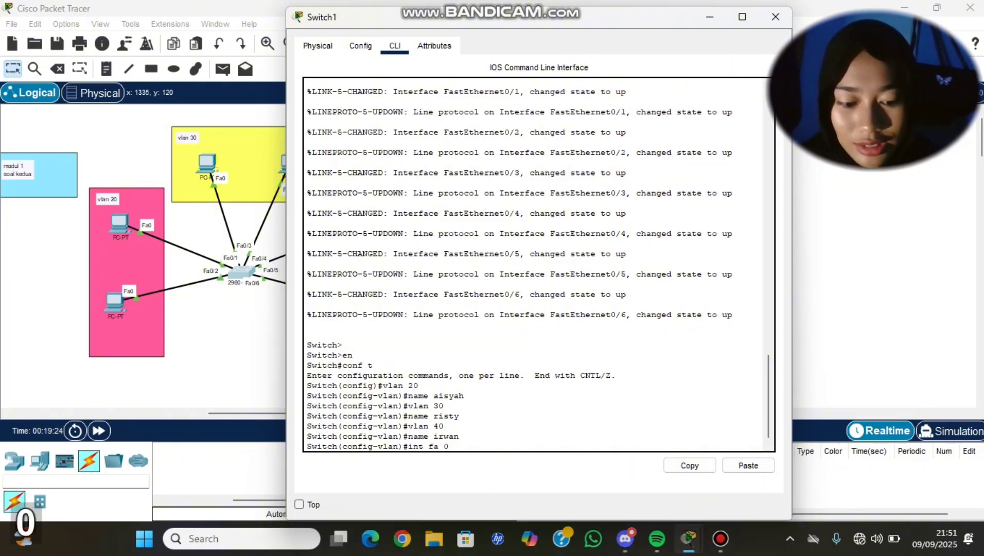
type("/1")
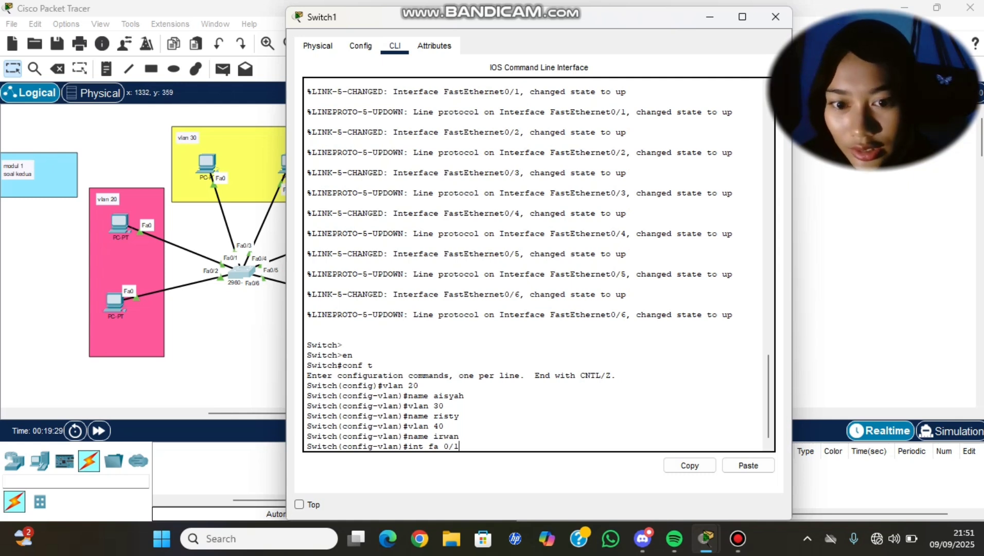
key("Return")
type("sw")
key("Tab")
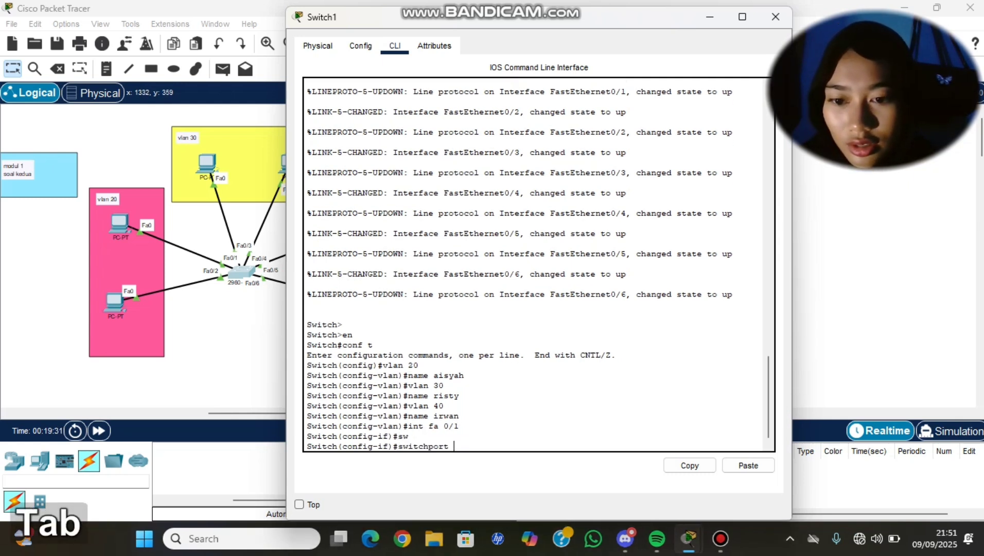
type("m")
key("Tab")
type("a")
key("Tab")
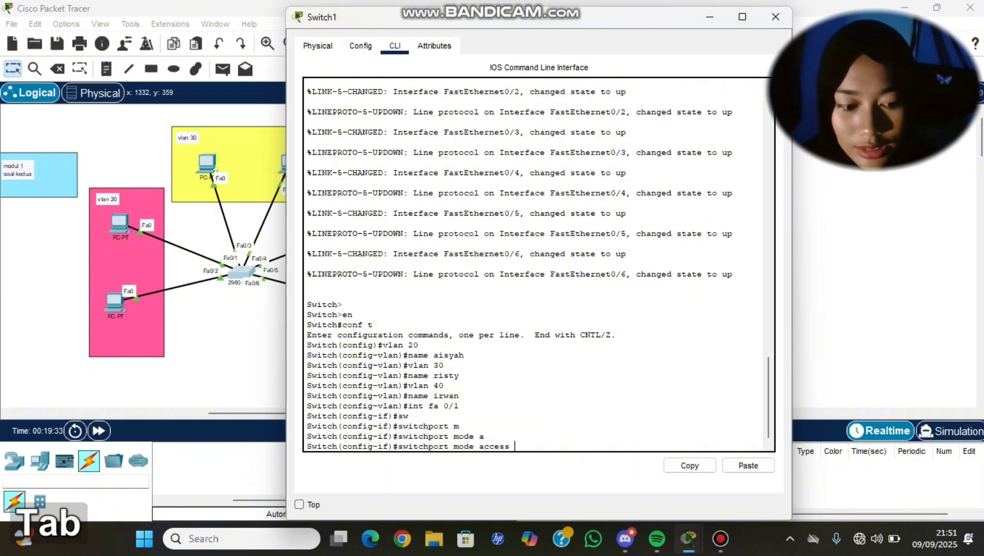
key("Return")
- Assign interface fa 0/1 to VLAN 20 with switchport access vlan 20
type("sw")
key("Tab")
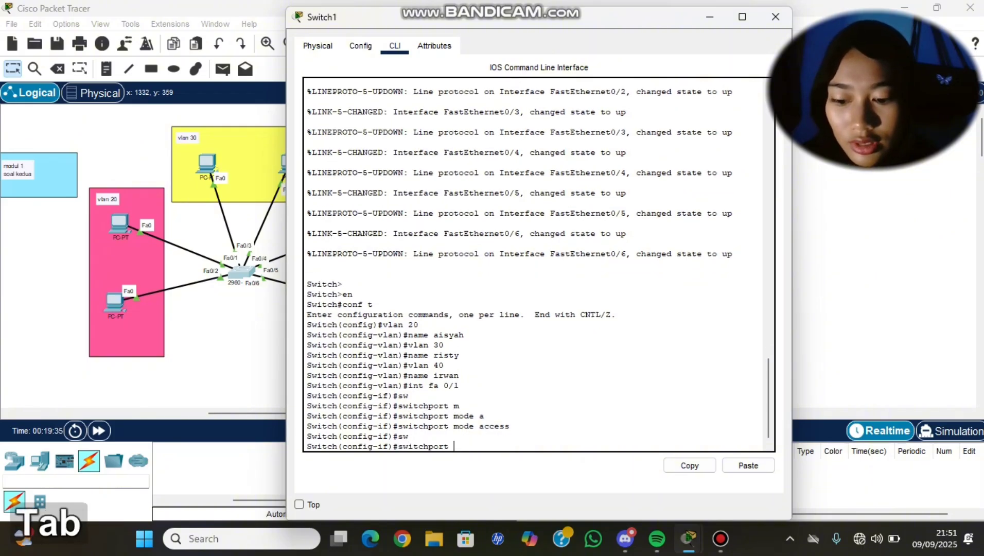
type("a")
key("Tab")
type("vlan 20")
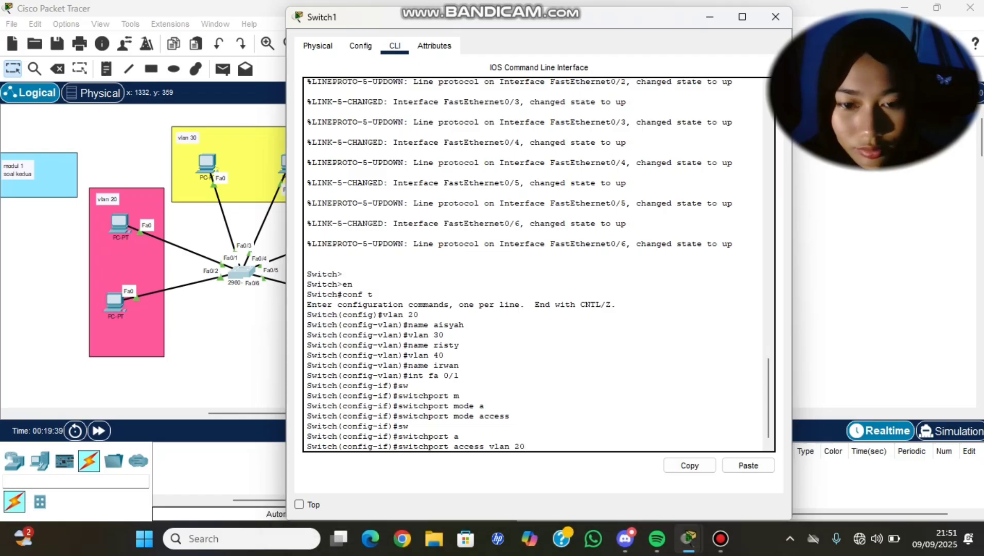
key("Return")
- Enter configuration of interface fa0/2 and set its switchport mode to access
type("int fa0")
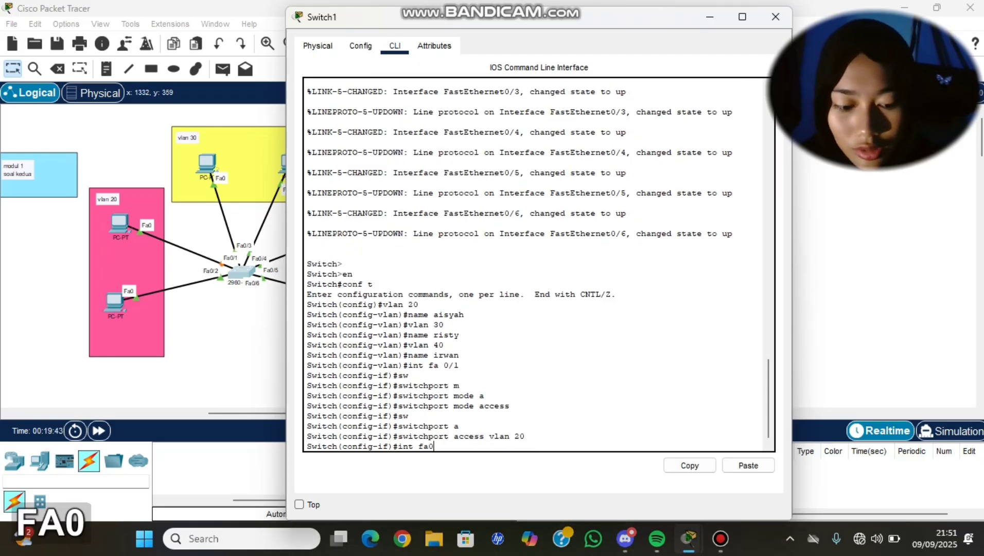
type("/2")
key("Return")
type("sw")
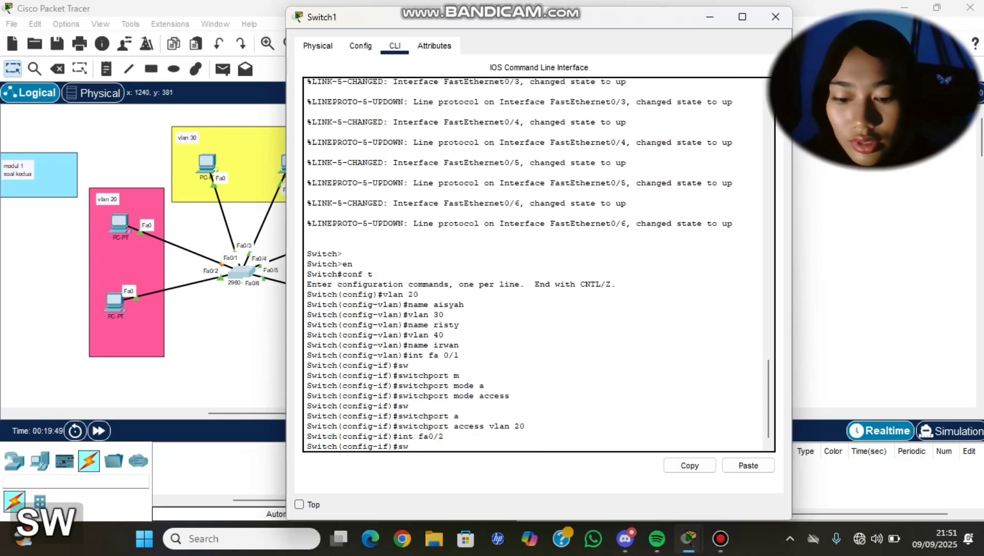
key("Tab")
type("m")
key("Tab")
type("a")
key("Tab")
key("Return")
- Assign interface fa0/2 to VLAN 20 with switchport access vlan 20
type("sw")
key("Tab")
key("a")
key("Tab")
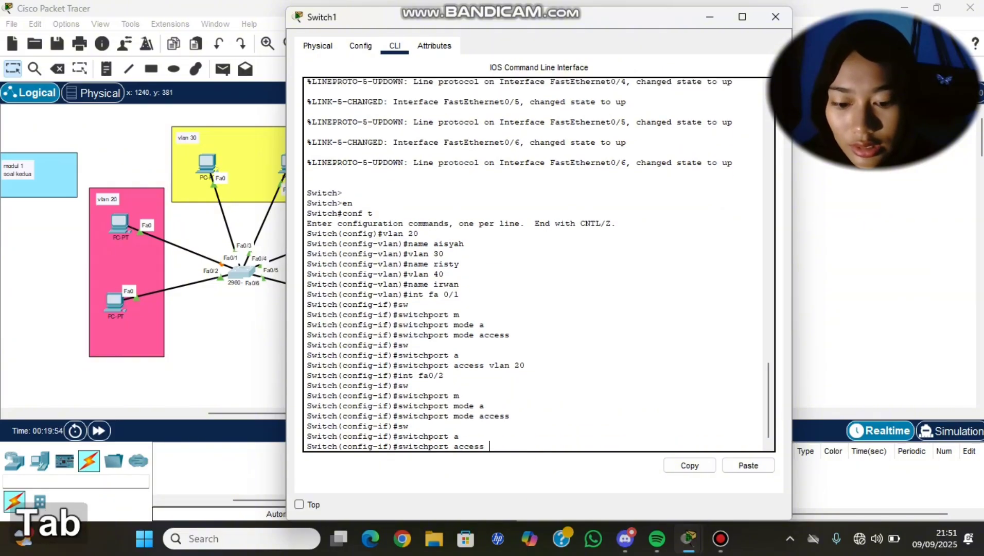
type("vlan 20")
key("Return")
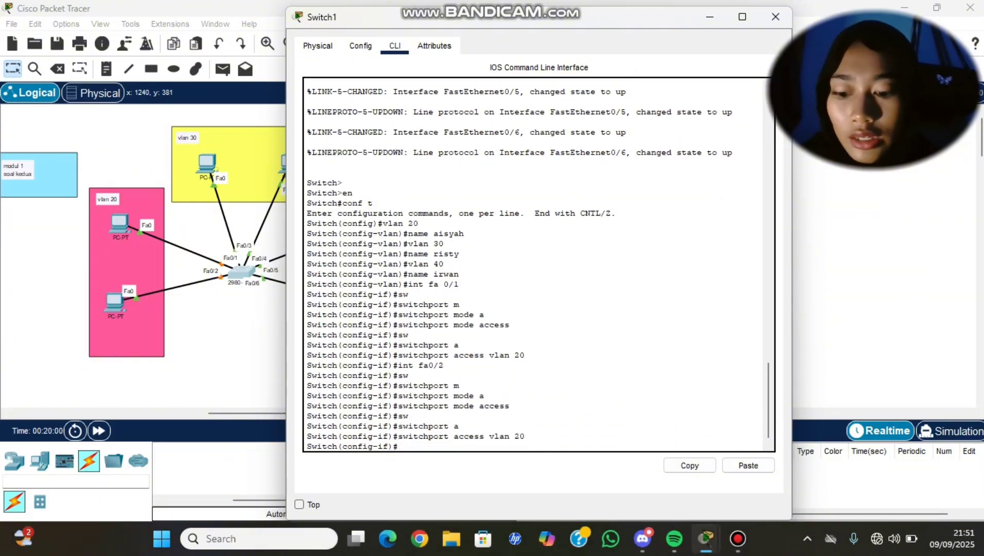
- Enter configuration of interface fa0/3 and set its switchport mode to access
type("int fa0/3")
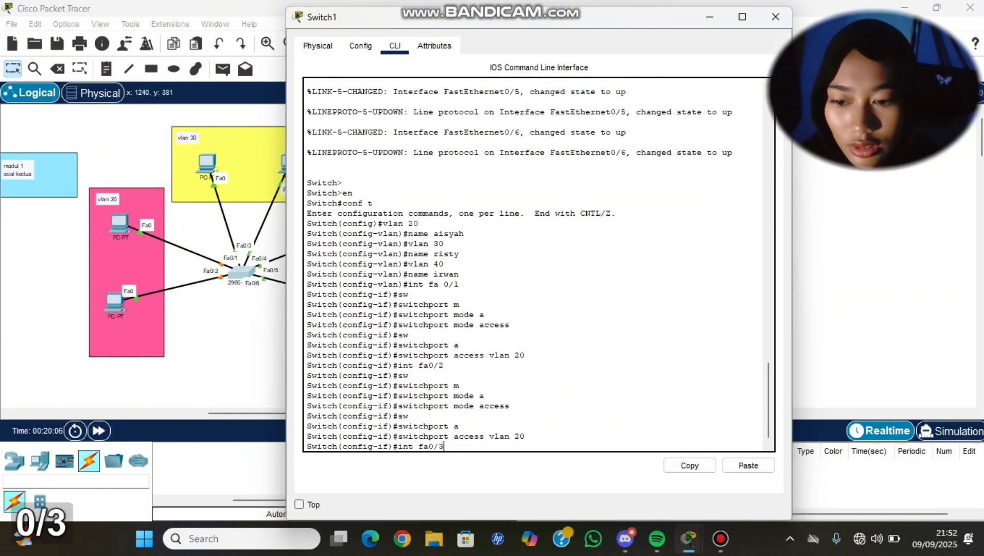
scroll(143, 231, "right", 2)
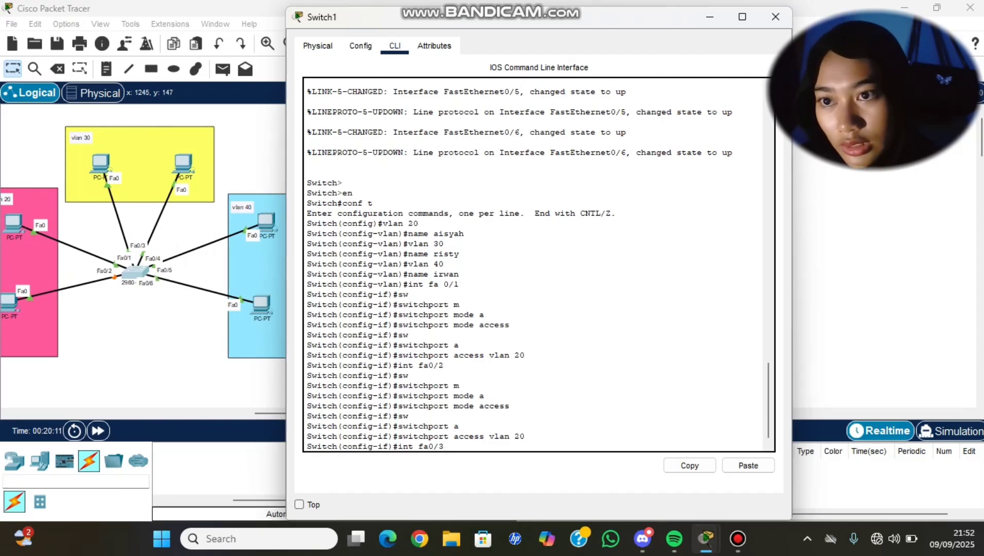
key("Return")
type("sw")
key("Tab")
type("m")
key("Tab")
type("aa")
key("Tab")
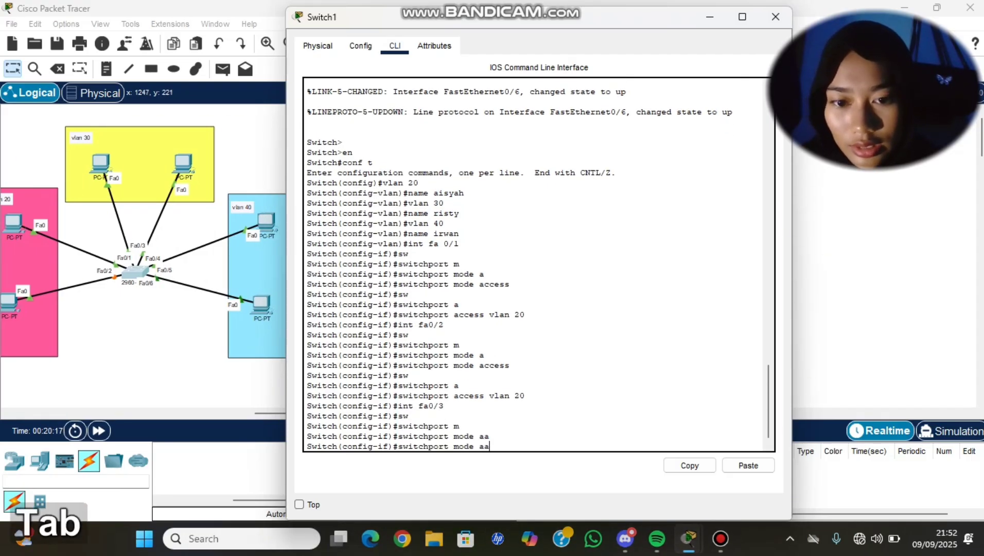
key("BackSpace")
key("Tab")
key("Return")
- Assign interface fa0/3 to VLAN 30 with switchport access vlan 30
type("sw")
key("Tab")
type("a")
key("Tab")
type("vl")
key("Tab")
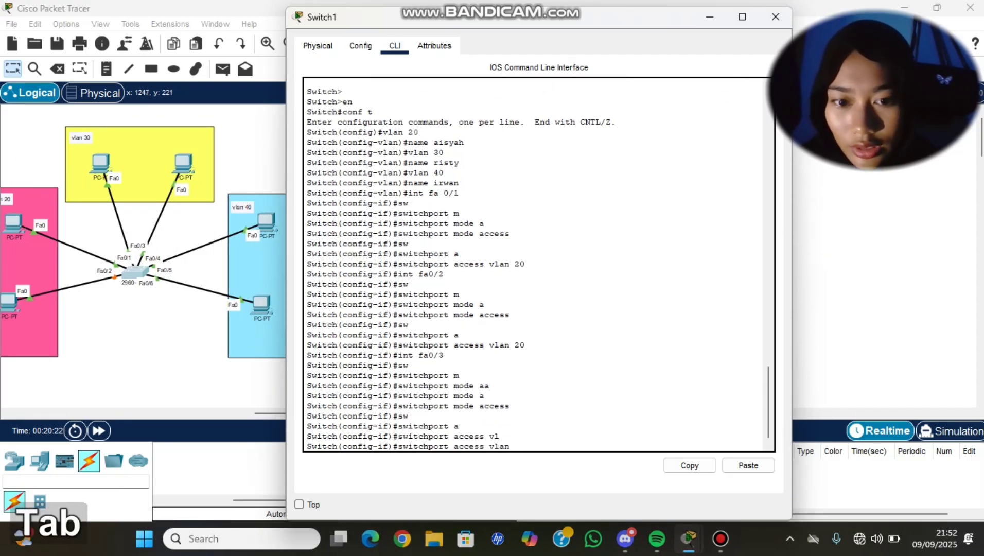
type("30")
key("Return")
- Enter configuration of interface fa0/4 and set its switchport mode to access
type("int f")
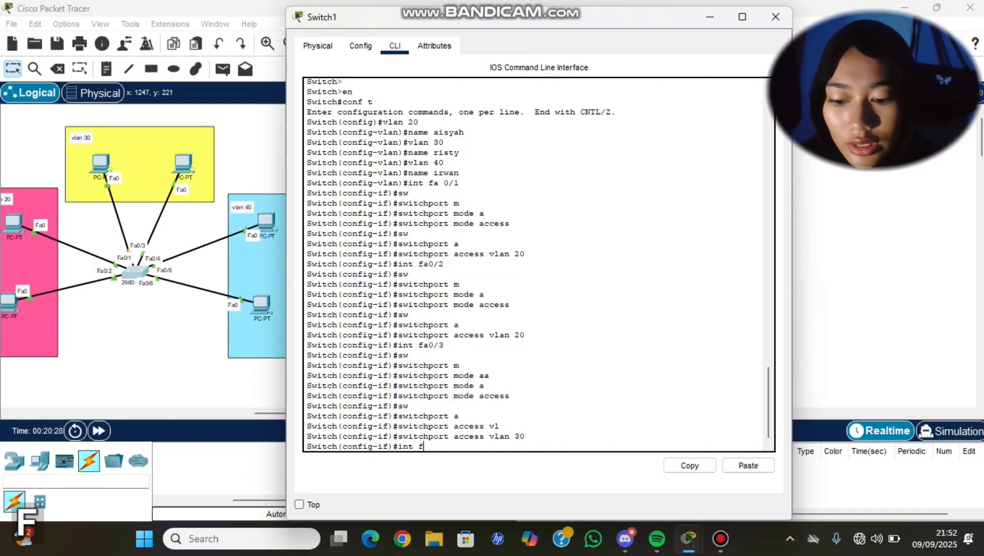
type("a0/4")
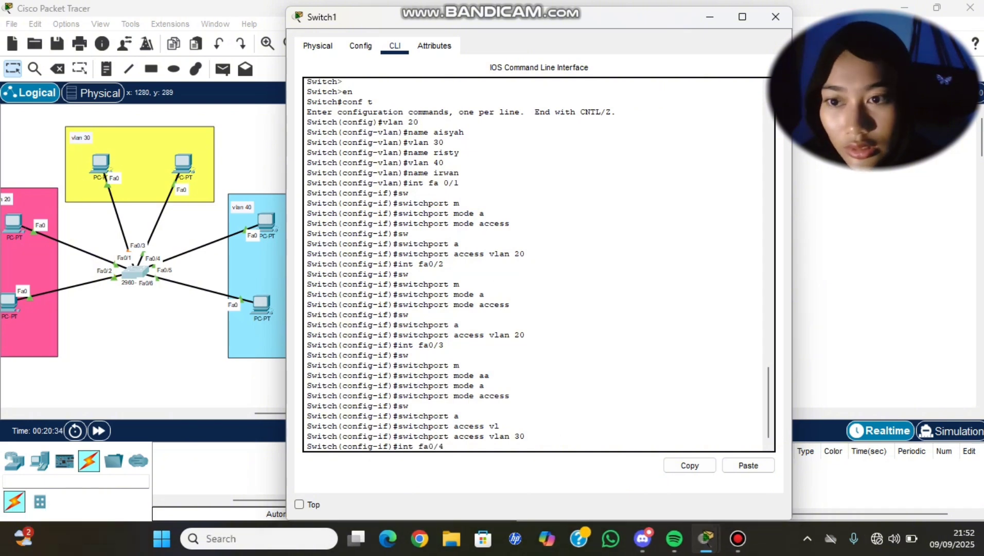
key("Return")
type("sw")
key("Tab")
type("m")
key("Tab")
type("a")
key("Tab")
key("Return")
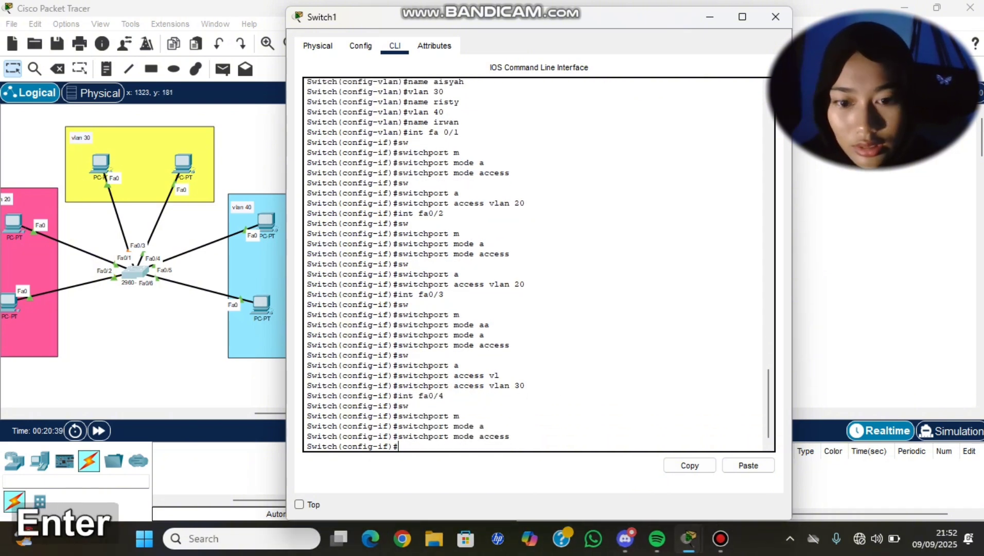
- Assign interface fa0/4 to VLAN 30 with switchport access vlan 30
type("sw\ta")
key("Tab")
type("vl")
key("Tab")
type("30")
key("Return")
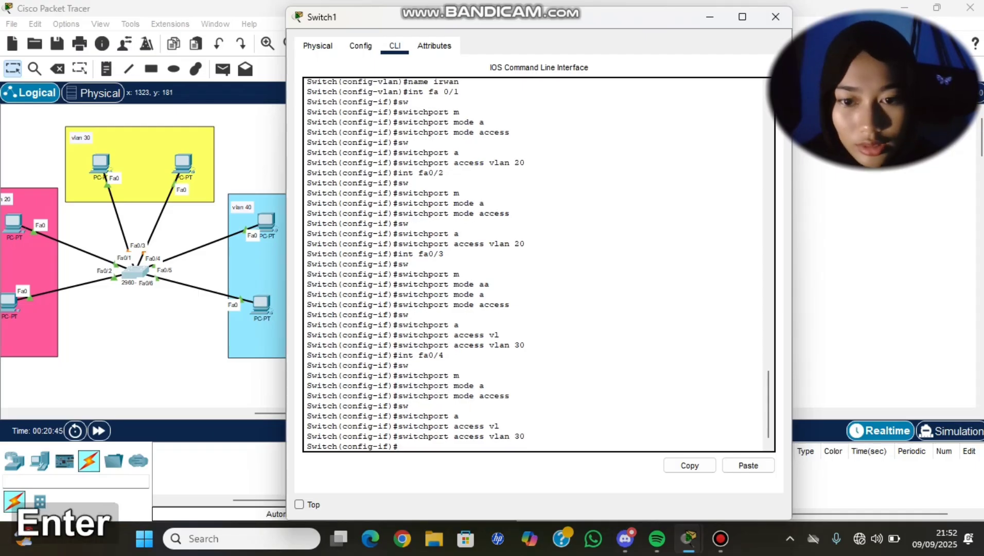
- Enter configuration of interface fa0/5 and set its switchport mode to access
type("int fa0/5")
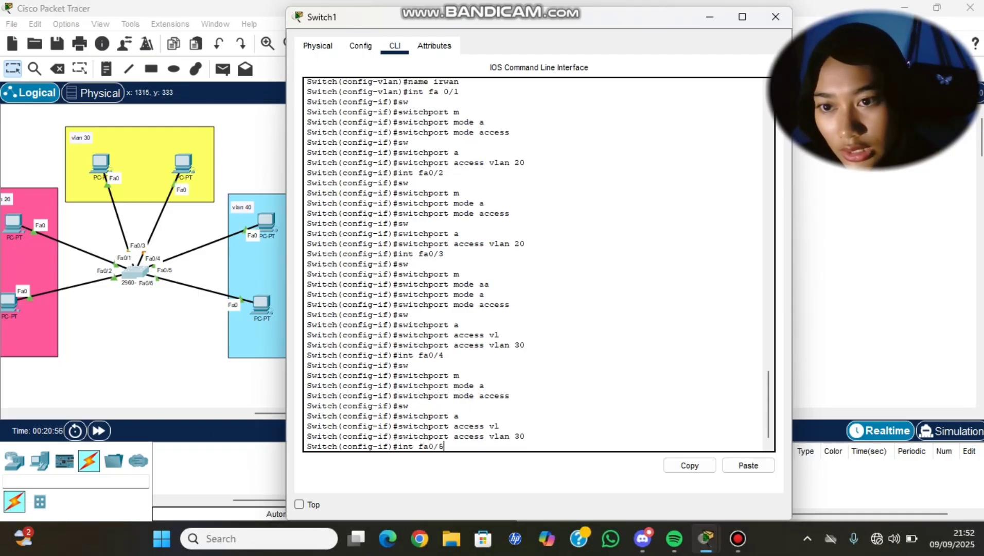
key("Return")
type("sw")
key("Tab")
type("m")
key("Tab")
type("a")
key("Tab")
key("Return")
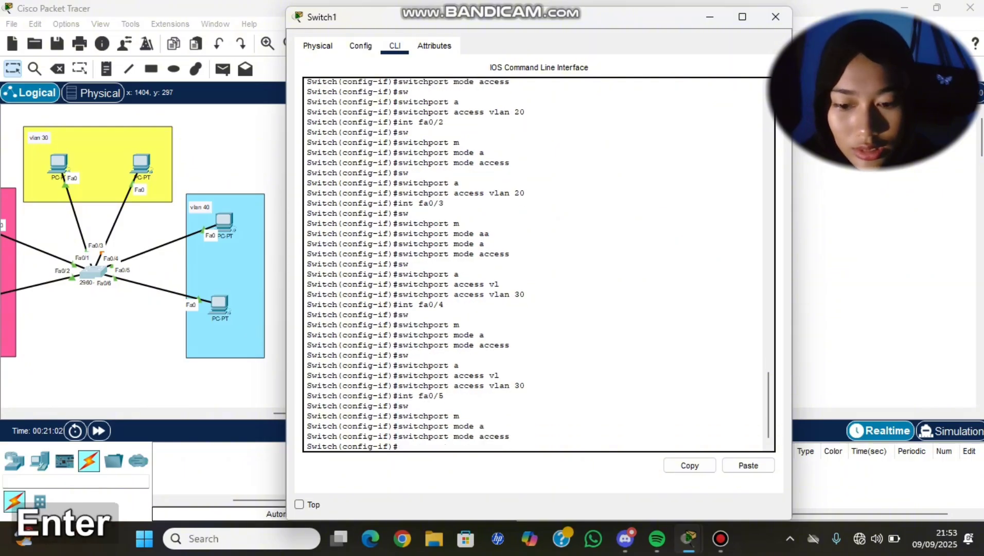
- Assign interface fa0/5 to VLAN 40 with switchport access vlan 40
type("sw")
key("Tab")
key("space")
key("a")
key("Tab")
key("v")
key("l")
key("Tab")
type("40")
key("Return")
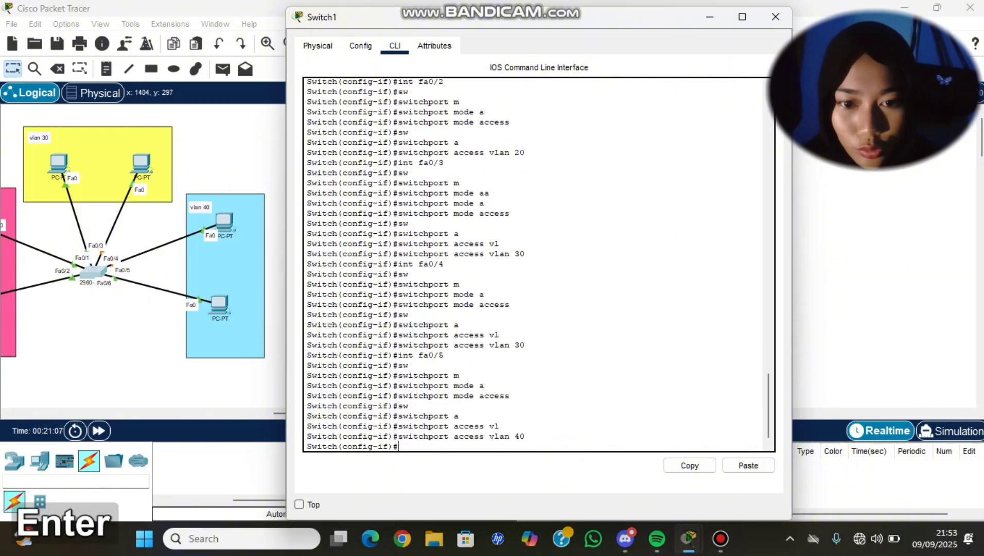
- Enter configuration of interface fa0/6 and set its switchport mode to access
type("int fa0/6")
key("Return")
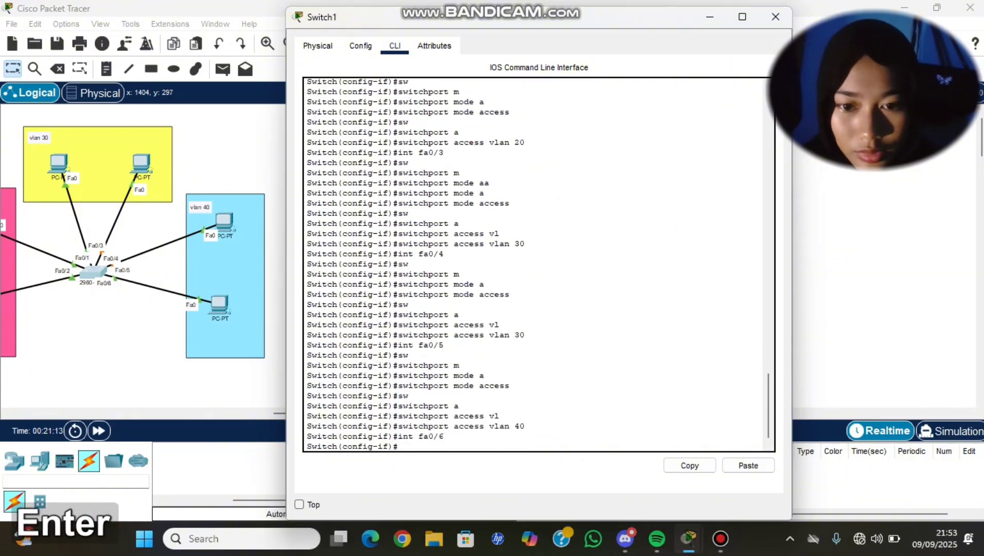
type("sw")
key("Tab")
type("m")
key("Tab")
type("a")
key("Tab")
key("Return")
- Assign interface fa0/6 to VLAN 40 with switchport access vlan 40
type("sw")
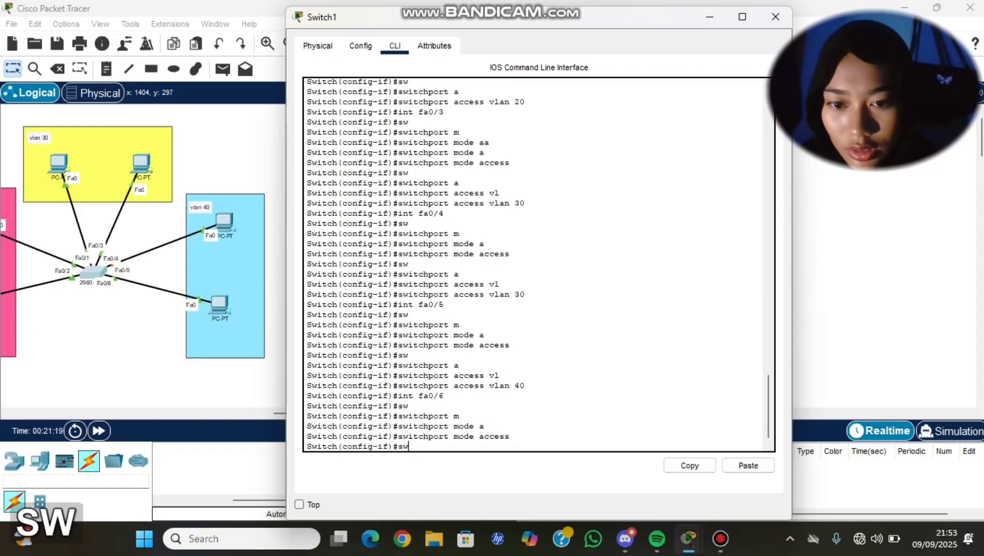
key("Tab")
type("a")
key("Tab")
type("vl")
key("Tab")
type("40")
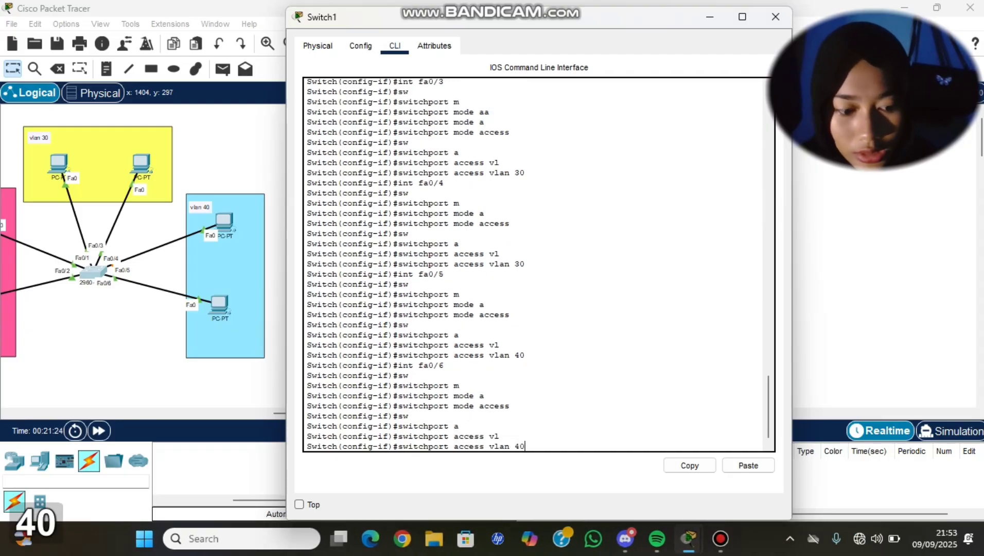
key("Return")
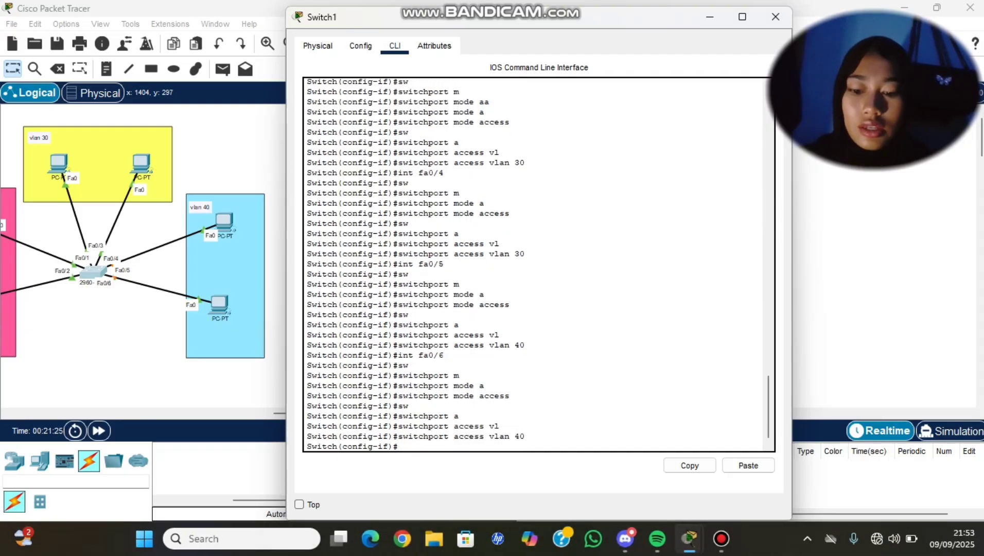
- Exit interface and global configuration with ex to return to the privileged Switch# prompt
type("ex")
key("Return")
type("ex")
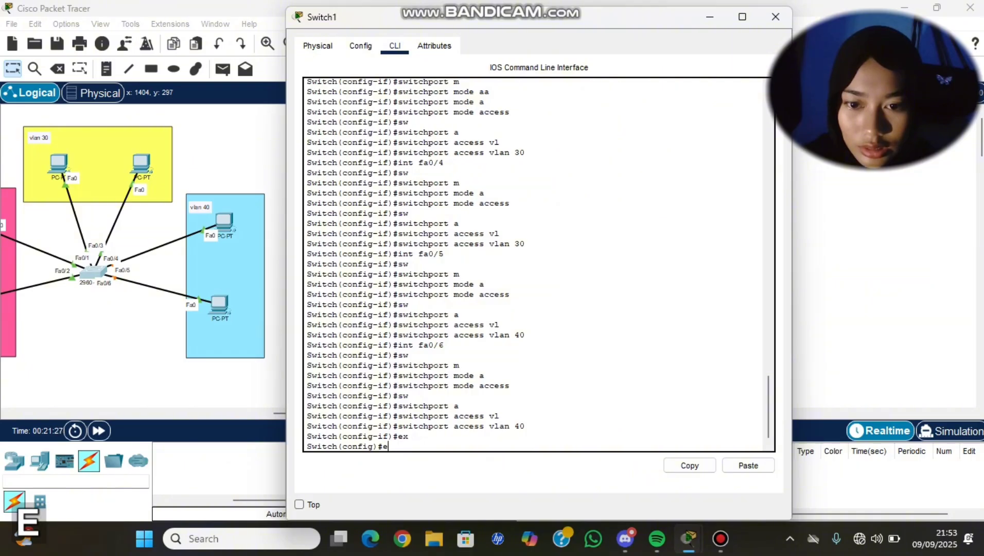
key("Return")
key("Return")
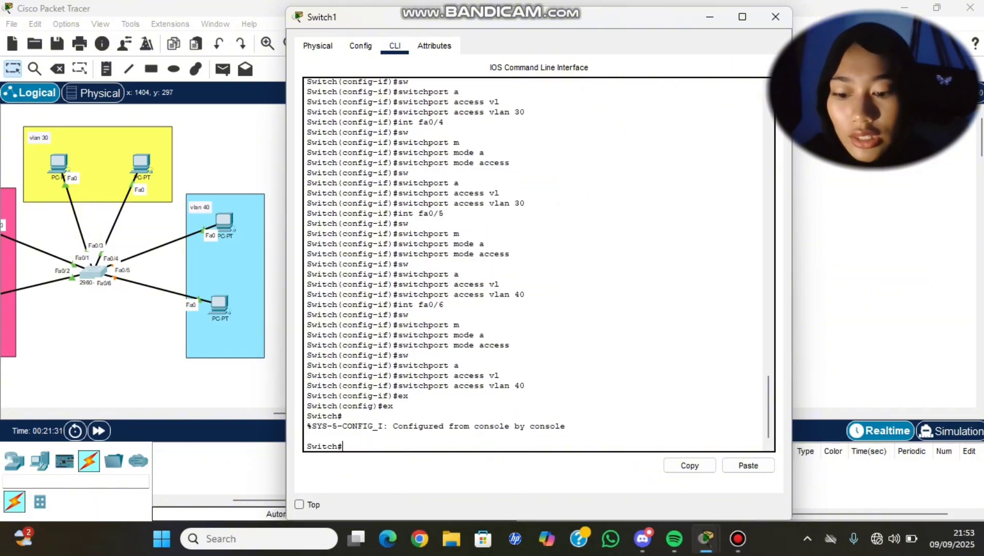
- Display the switch's VLAN table with show vlan brief to check which ports belong to each VLAN
type("sh")
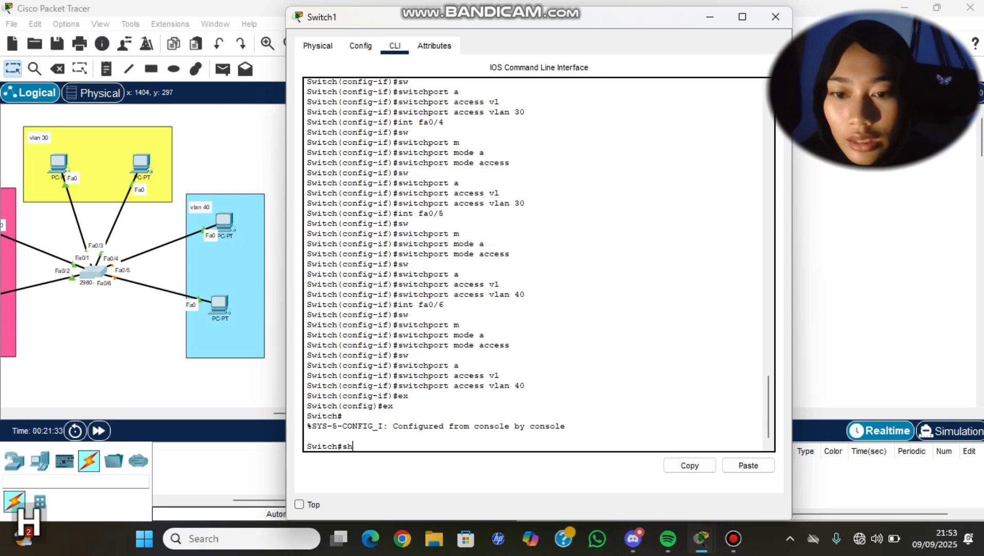
key("Tab")
type("vl")
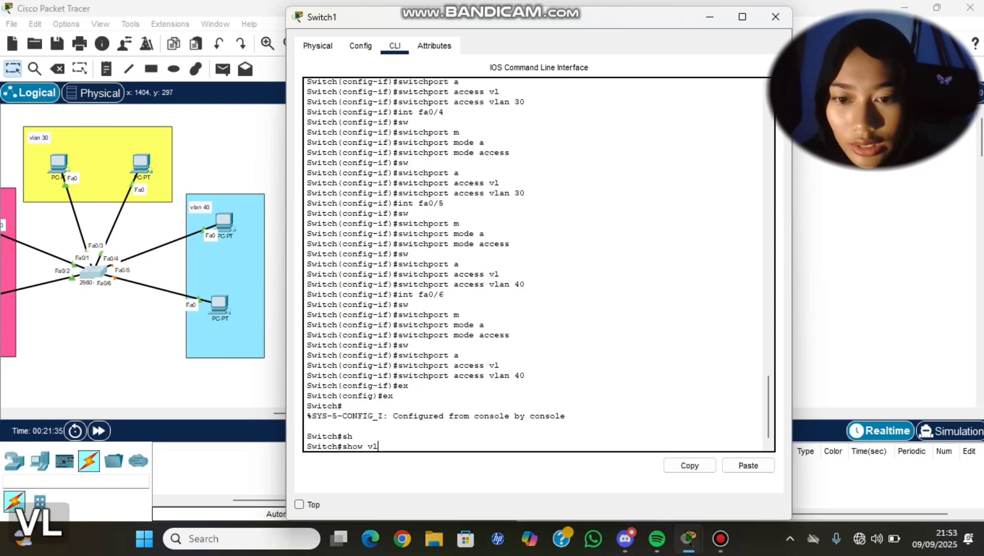
key("Tab")
type("br")
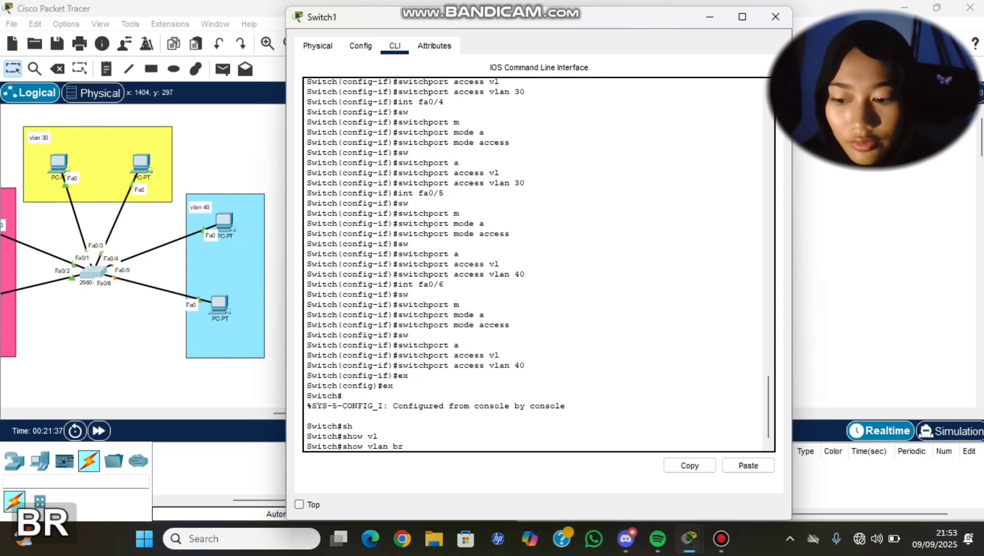
key("Tab")
key("Return")
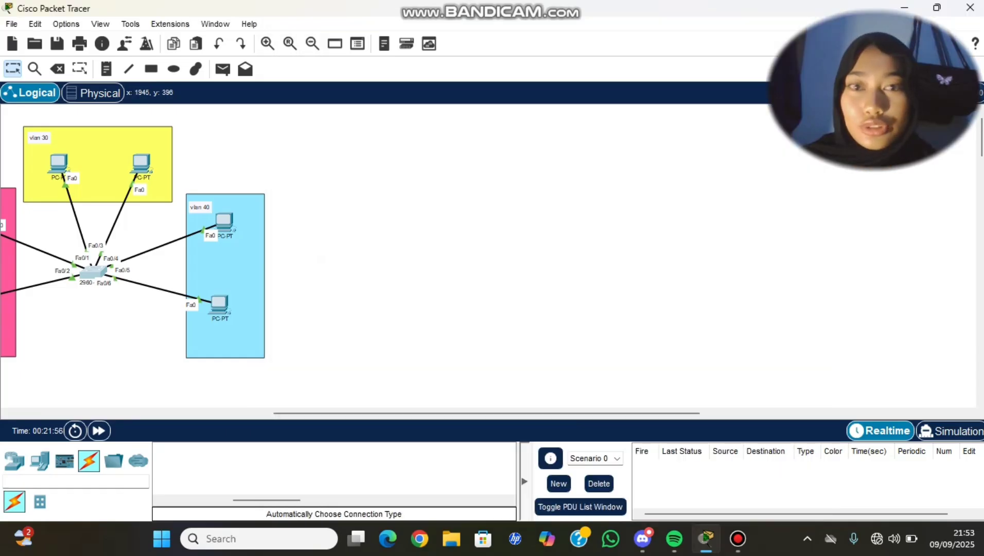
- Reopen Switch1's CLI to review the ports listed for VLANs 20, 30 and 40, and close the window
scroll(277, 242, "left", 5)
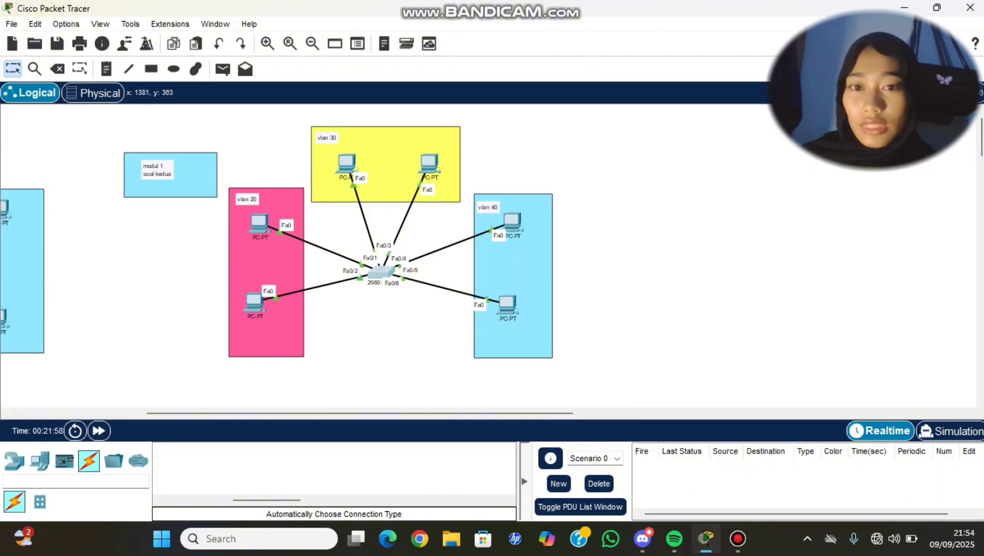
scroll(360, 241, "right", 1)
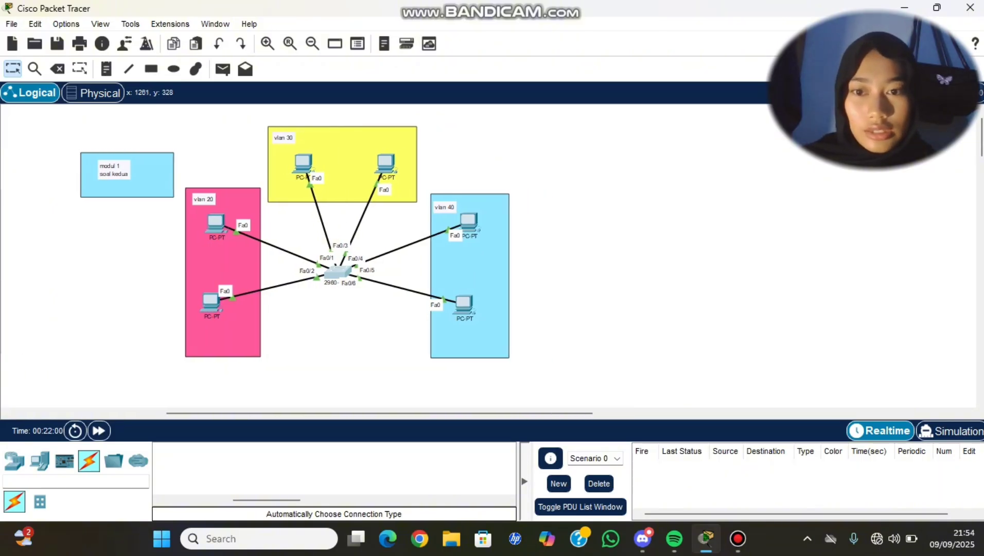
left_click(337, 272)
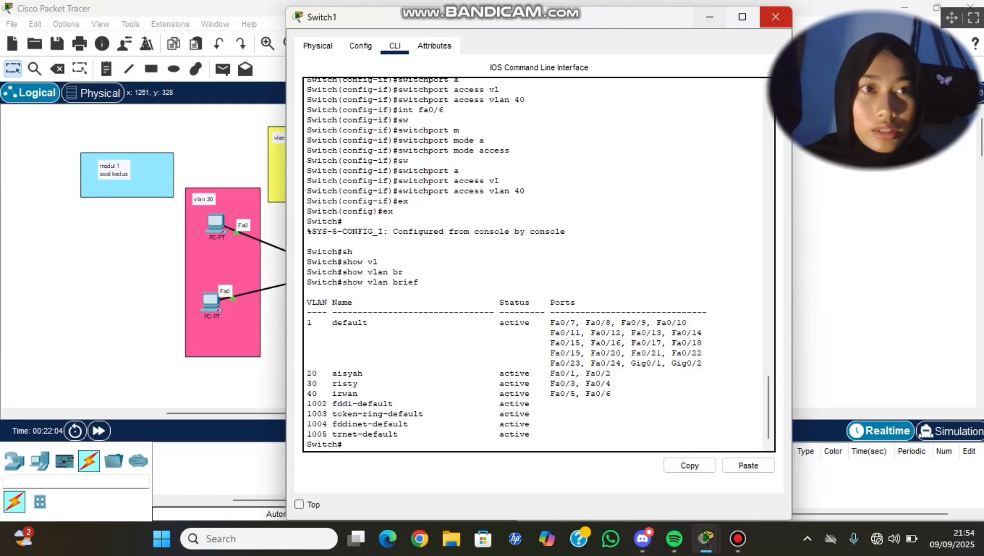
left_click(775, 17)
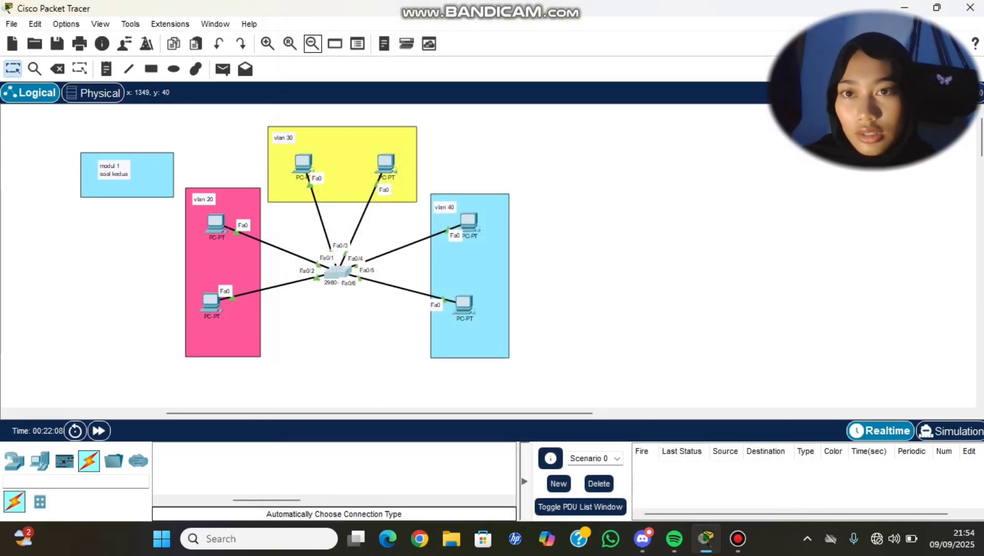
- Show the expanded PDU list below the workspace and send a simple PDU from PC4 to PC5 within VLAN 20
left_click(312, 43)
scroll(313, 185, "left", 8)
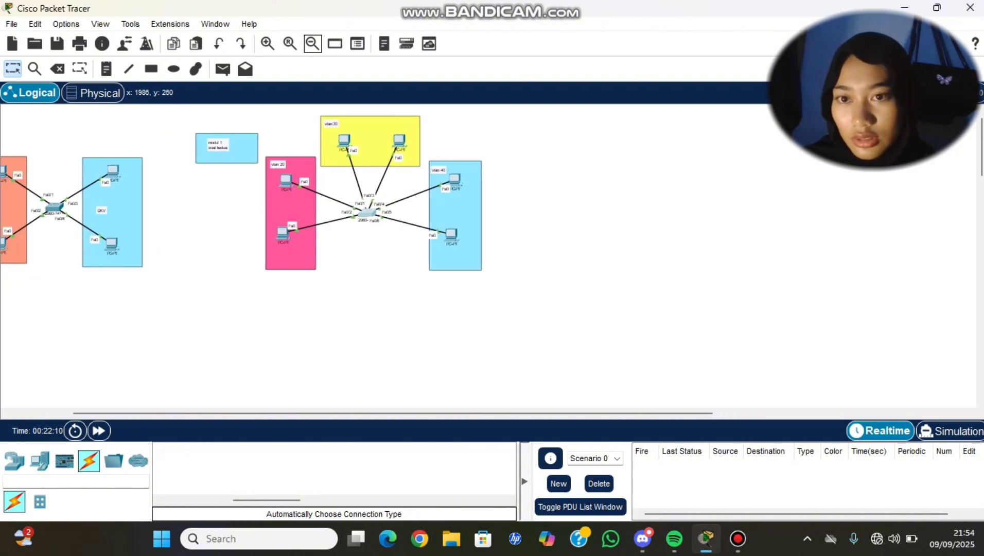
scroll(313, 185, "right", 1)
scroll(313, 185, "right", 6)
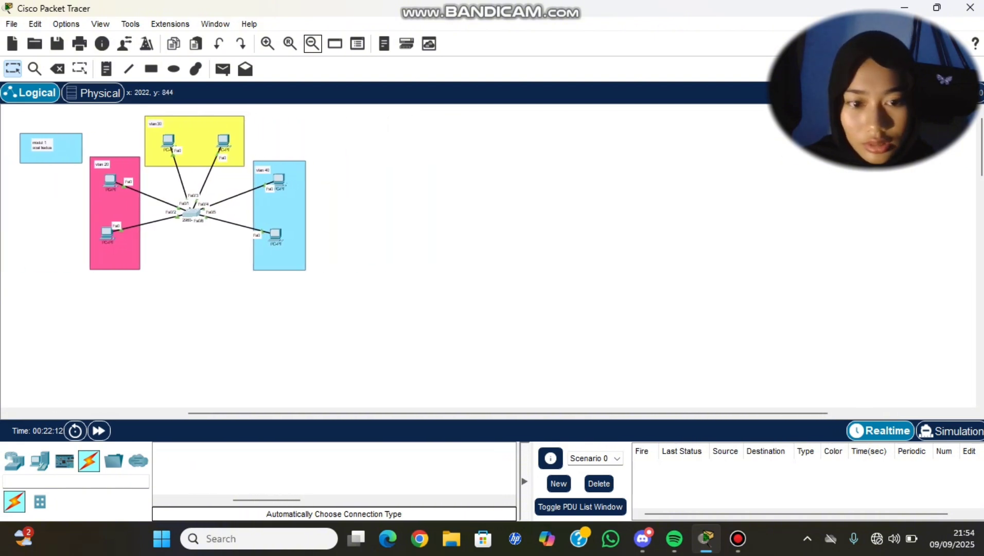
left_click(580, 506)
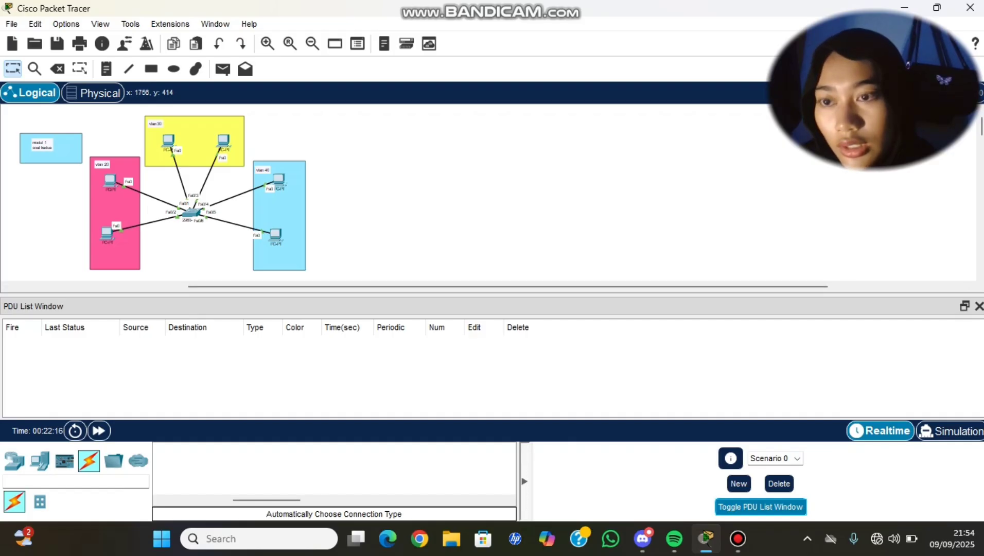
left_click(222, 68)
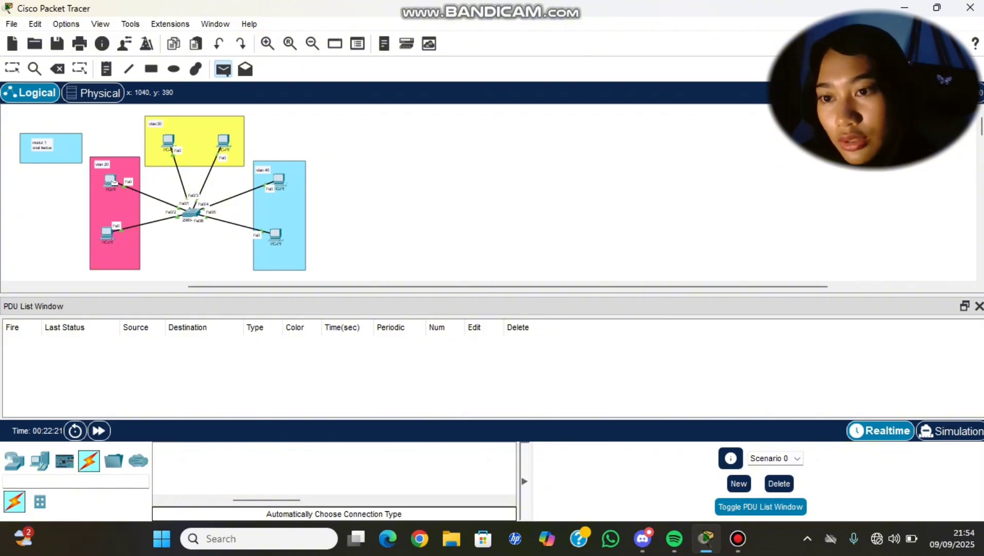
left_click(107, 232)
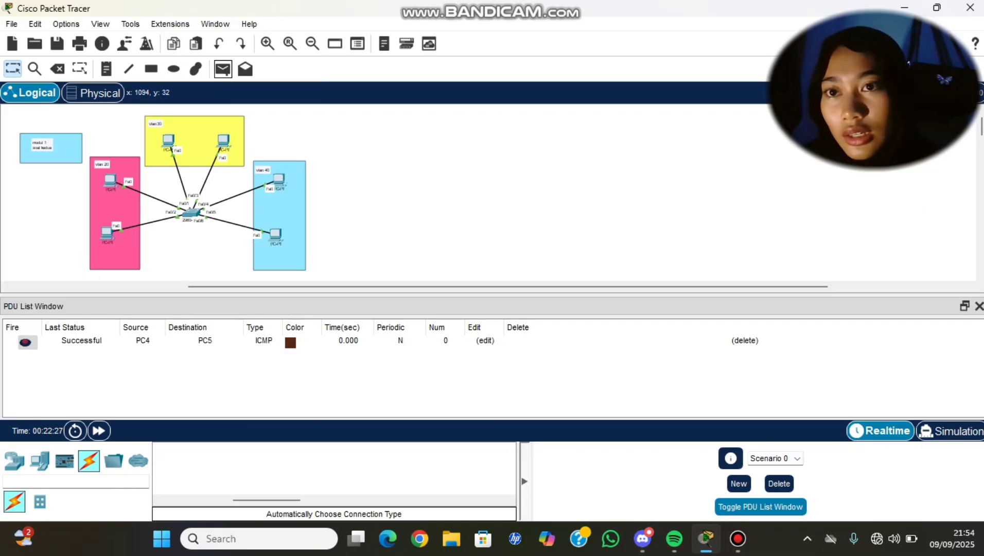
- Send simple PDUs from PC4, the upper VLAN 20 PC, to both VLAN 30 PCs, PC6 and PC7
left_click(223, 68)
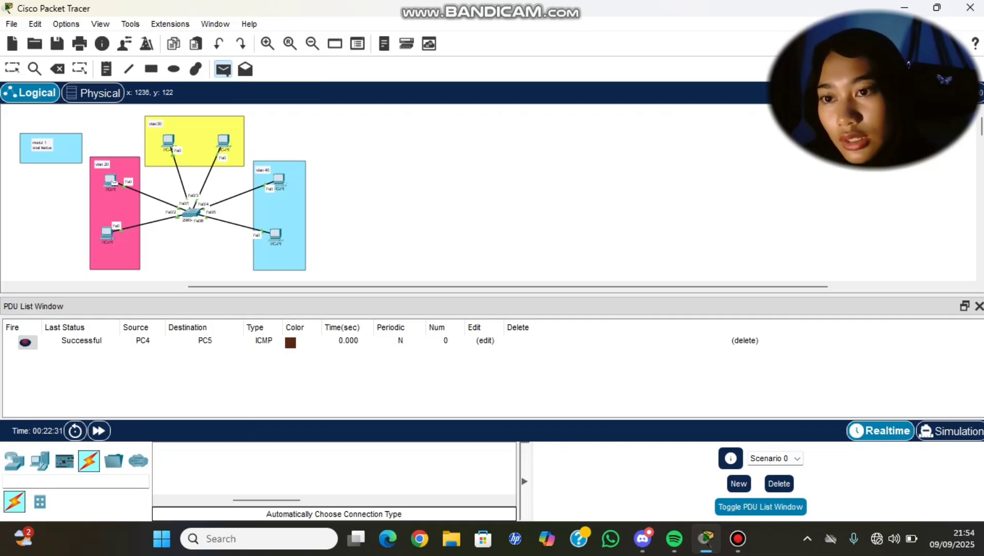
left_click(112, 182)
left_click(168, 140)
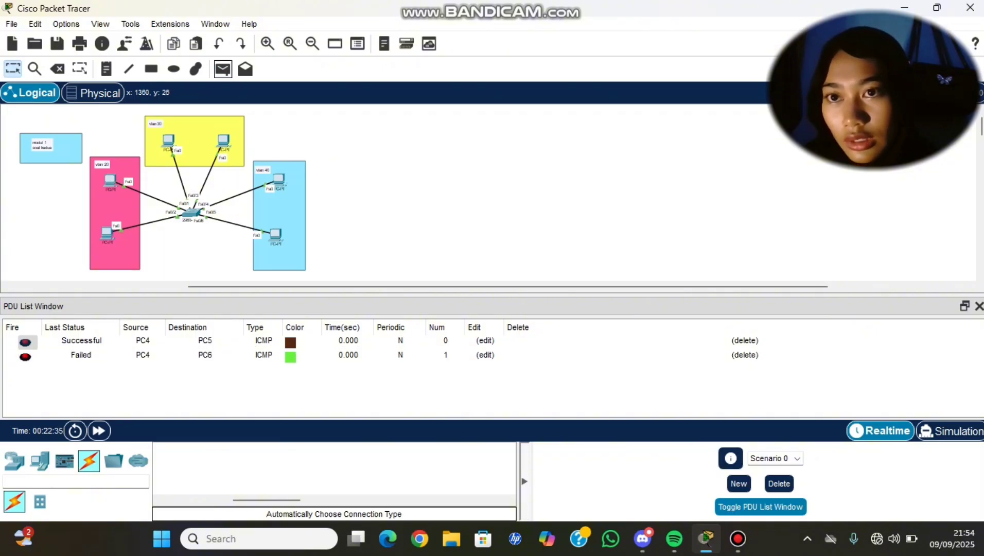
left_click(223, 69)
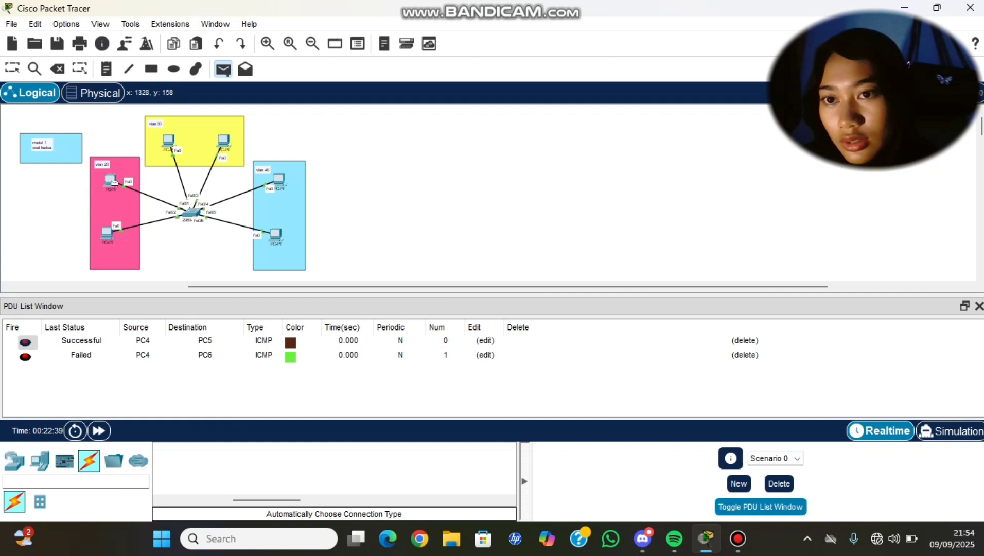
left_click(224, 141)
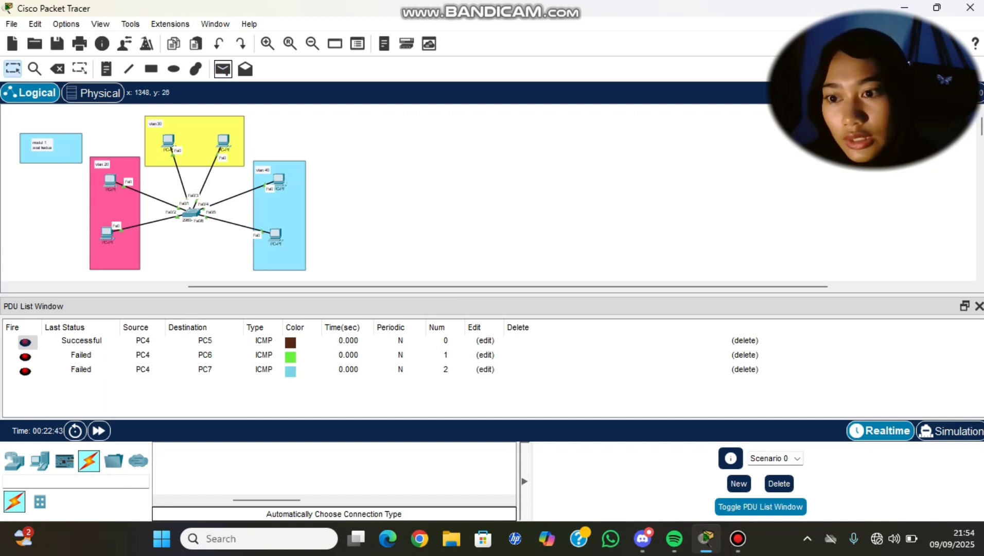
- Send simple PDUs from PC4 to both VLAN 40 PCs, PC8 and PC9
left_click(223, 69)
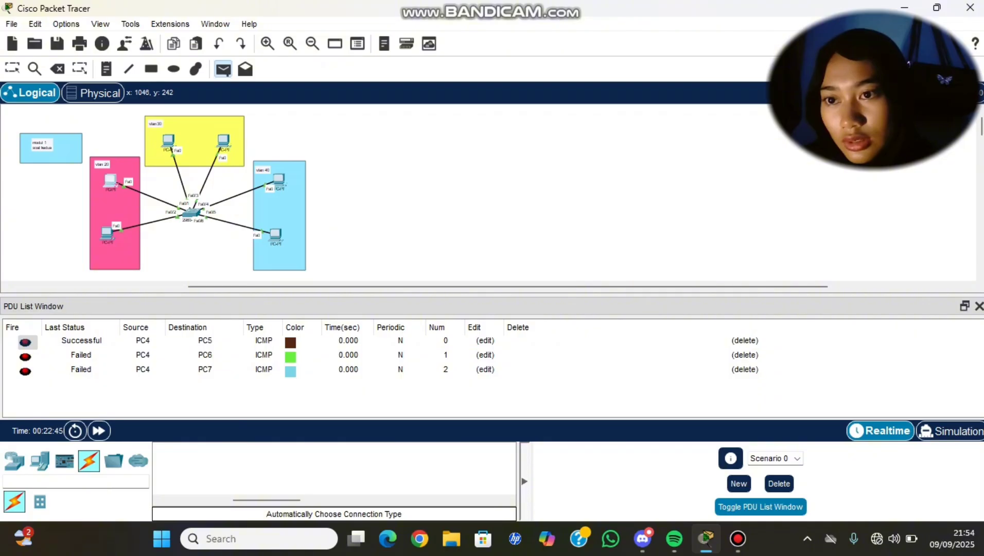
left_click(111, 181)
left_click(279, 180)
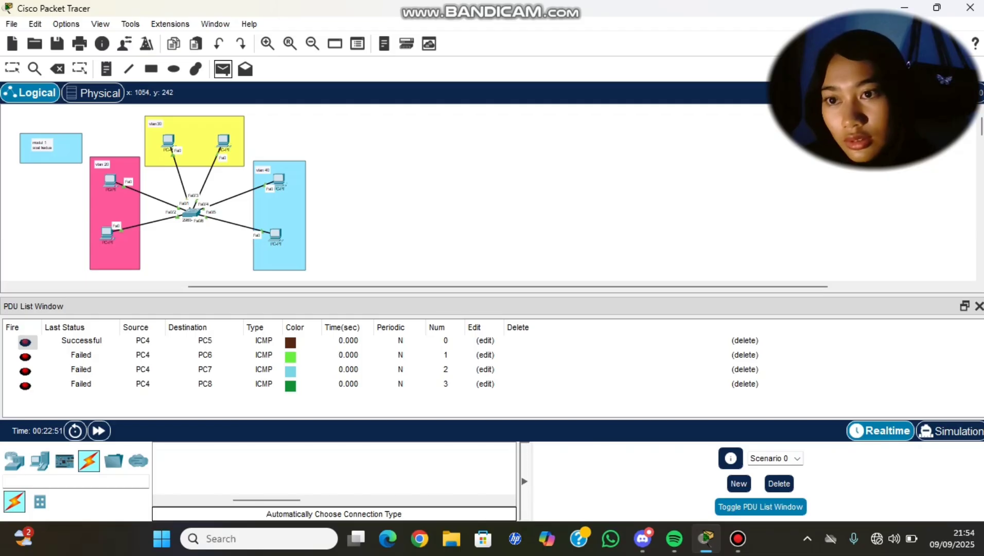
left_click(223, 69)
left_click(112, 182)
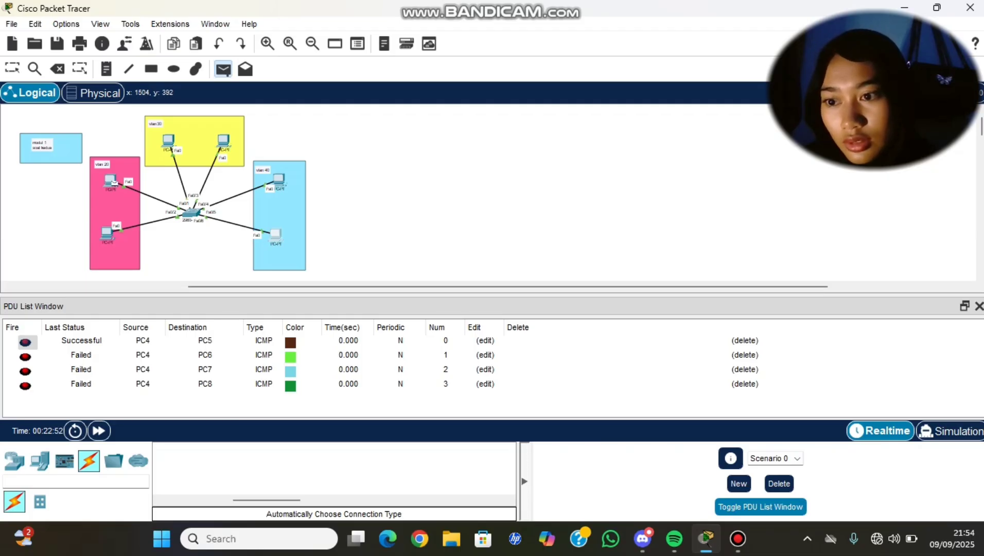
left_click(275, 235)
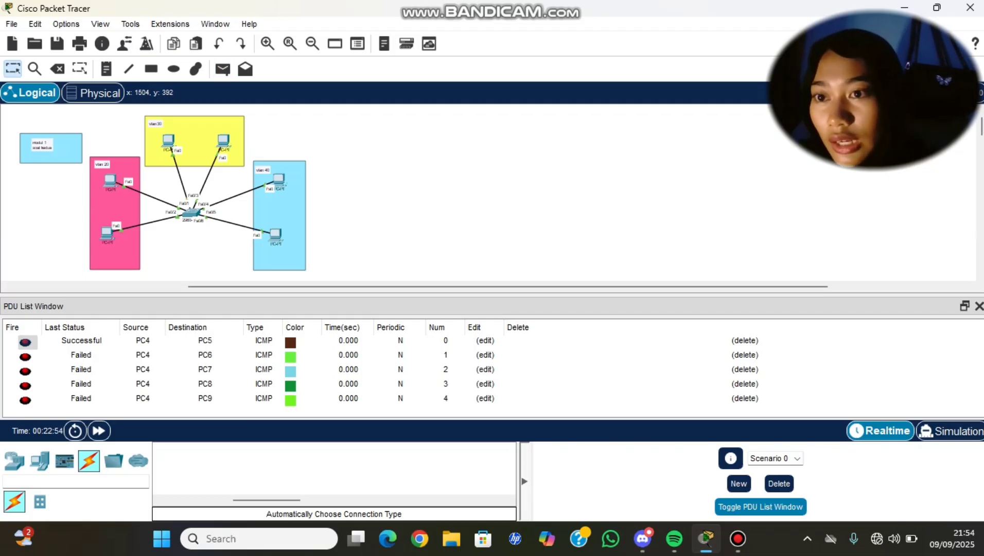
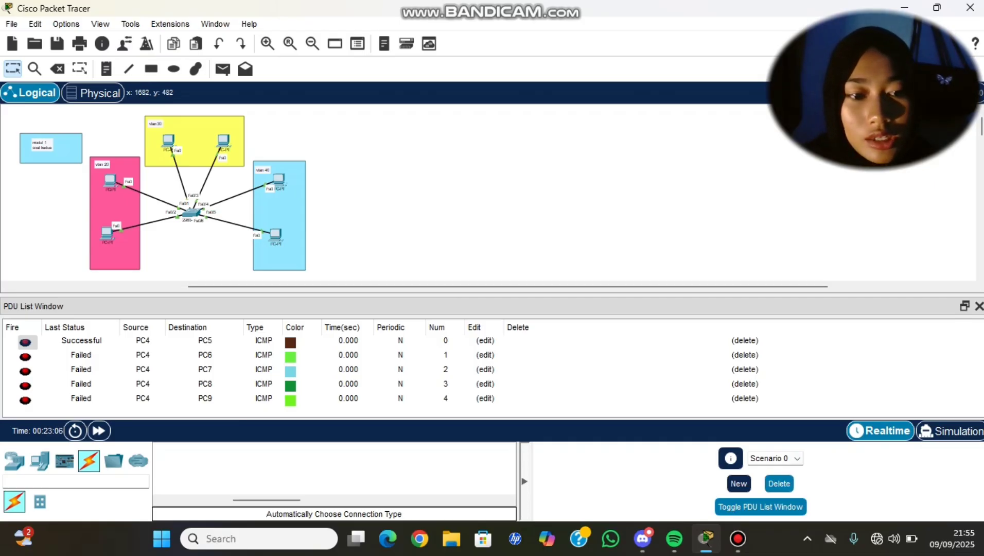
- Clear the PDU list and send simple PDUs from PC5, the lower VLAN 20 PC, to PC6 and PC7 in VLAN 30
left_click(779, 483)
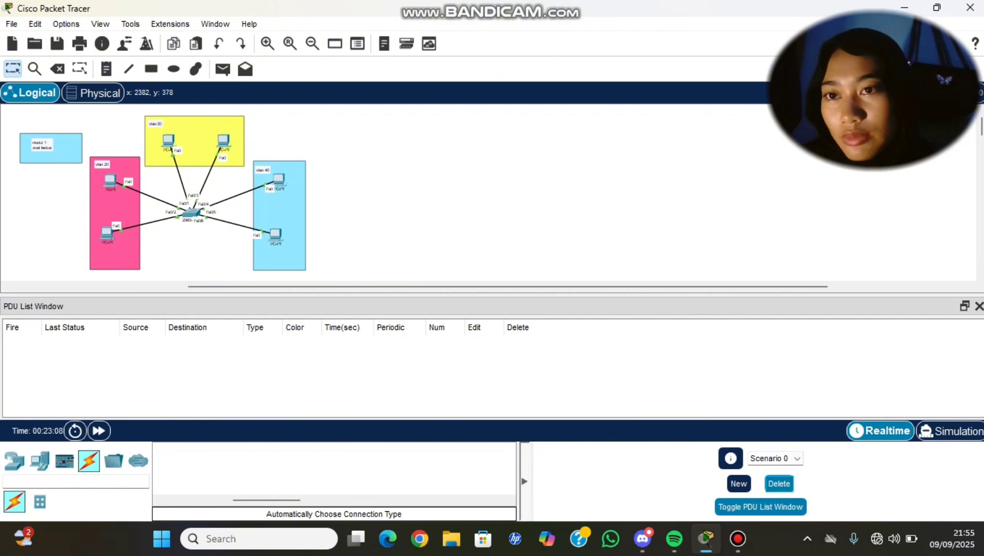
left_click(223, 69)
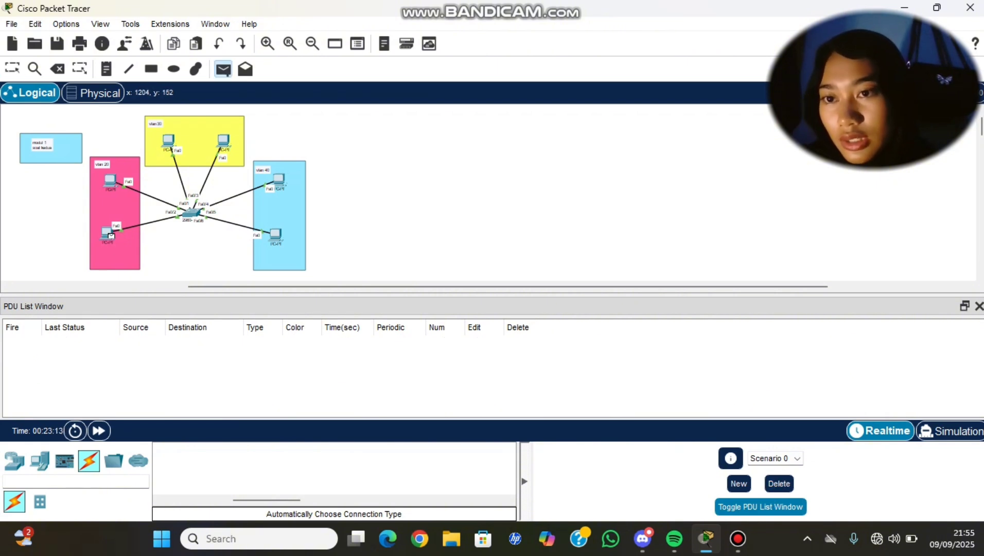
left_click(111, 235)
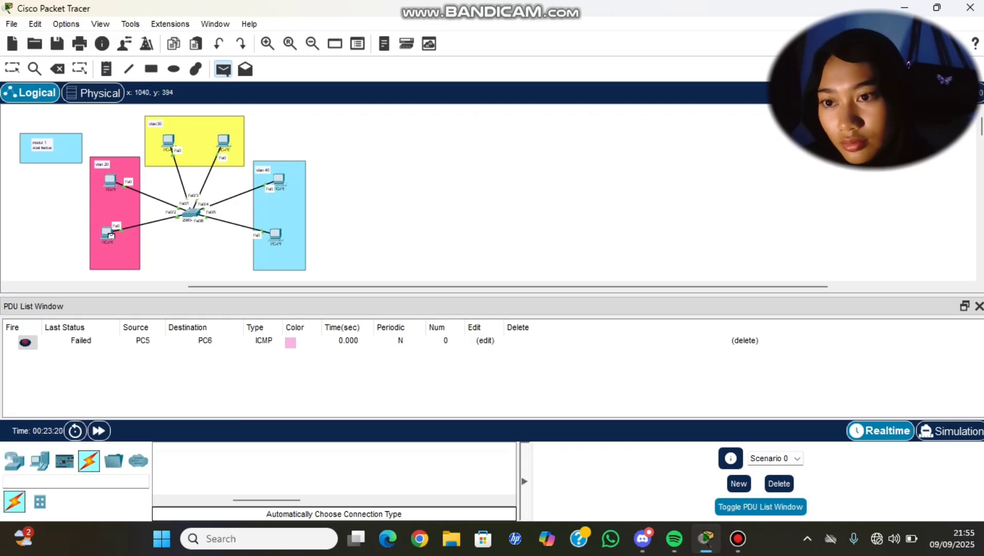
left_click(223, 140)
- Send simple PDUs from PC5 to both VLAN 40 PCs, PC8 and PC9
left_click(223, 69)
left_click(107, 234)
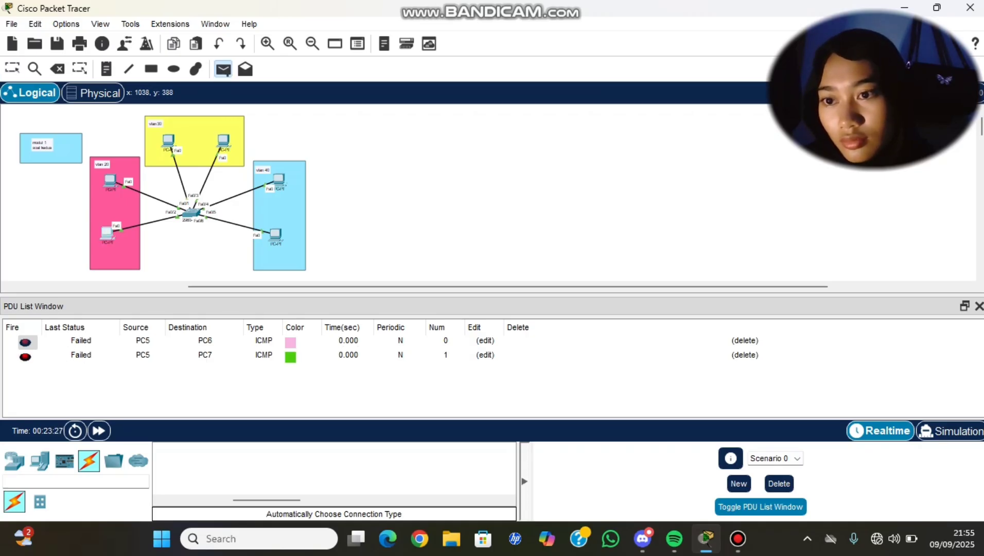
left_click(278, 179)
left_click(223, 69)
left_click(107, 233)
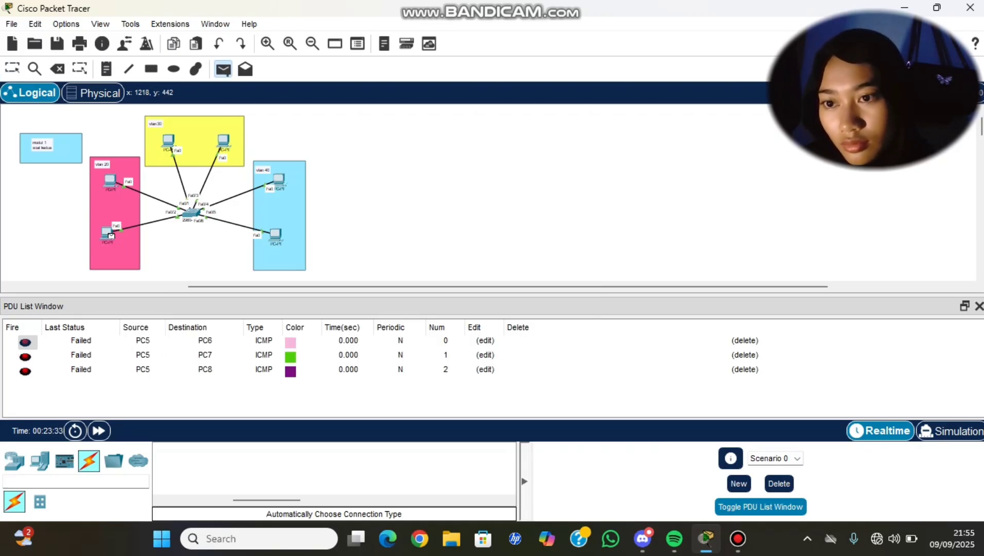
left_click(275, 234)
- Send a simple PDU from PC5 to PC4, the other PC in VLAN 20
left_click(223, 69)
left_click(107, 234)
left_click(168, 140)
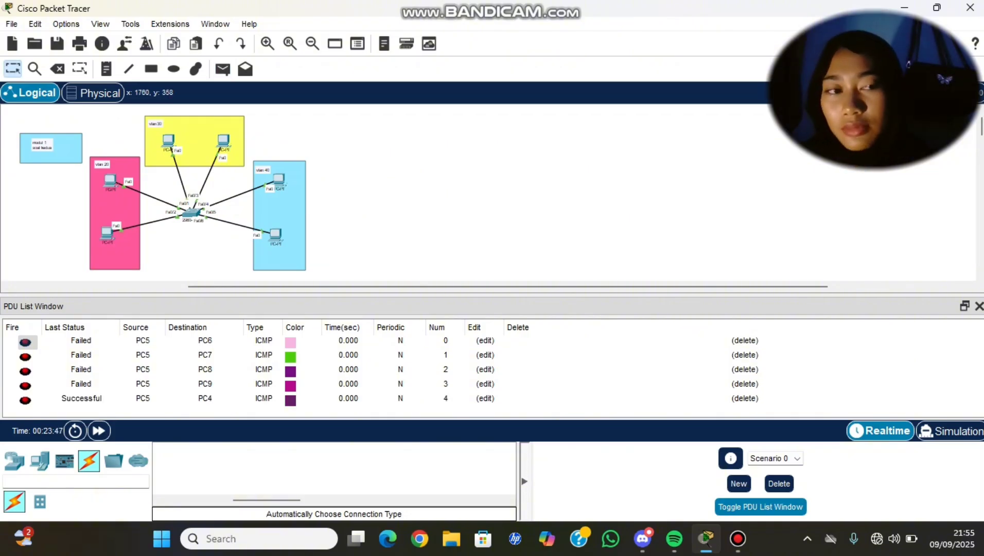
- Clear the PDU list and send a simple PDU from PC6 to PC7 within VLAN 30
left_click(779, 483)
left_click(223, 69)
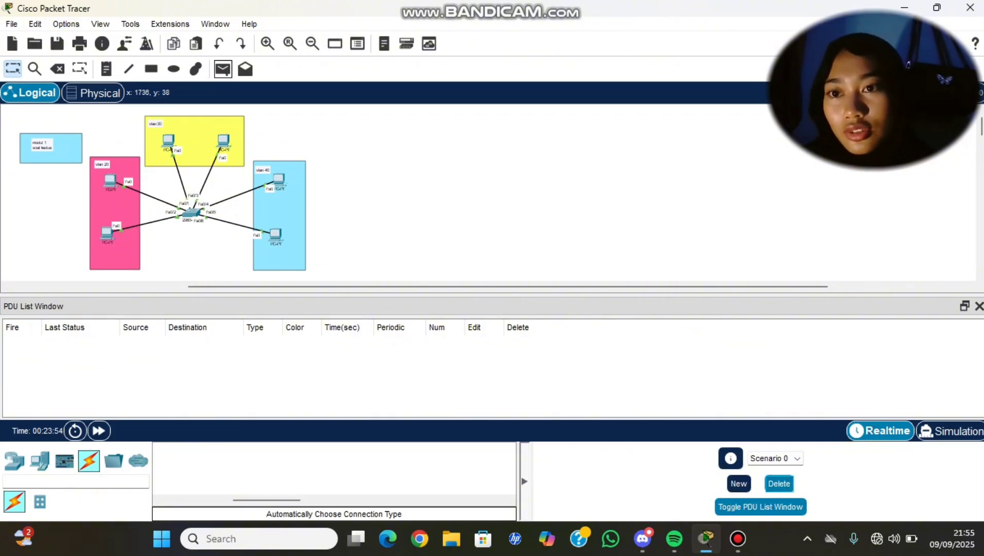
left_click(168, 140)
left_click(224, 140)
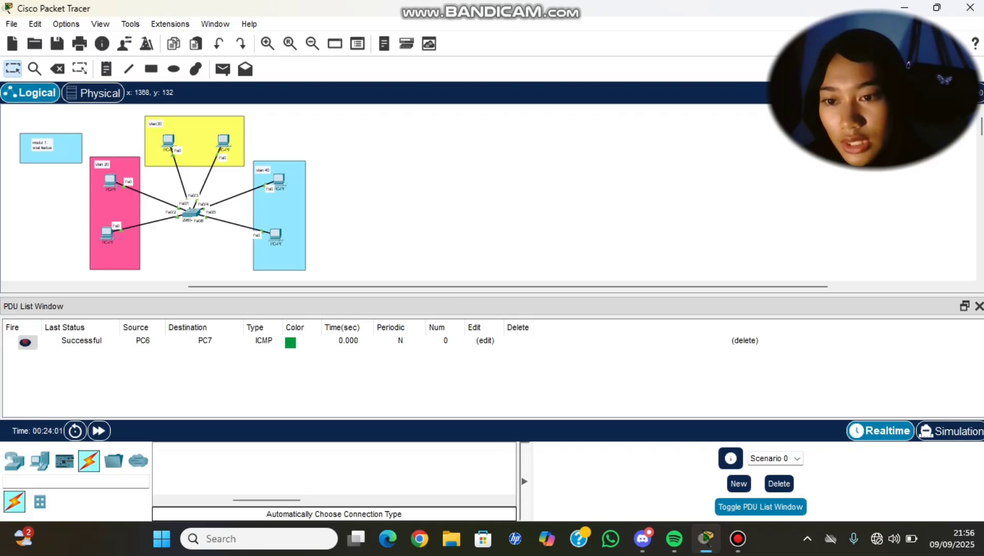
- Send simple PDUs from PC6, the left VLAN 30 PC, to PC8 and PC9 in VLAN 40
left_click(222, 69)
left_click(168, 140)
left_click(279, 180)
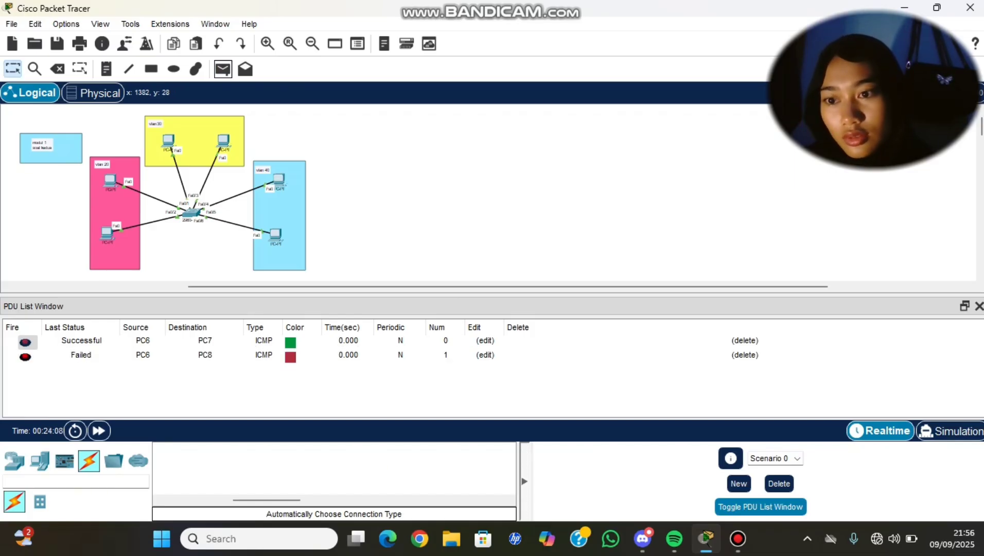
left_click(222, 68)
left_click(169, 140)
left_click(275, 234)
- Send simple PDUs from PC6 to both VLAN 20 PCs, PC4 and PC5
left_click(223, 69)
left_click(171, 142)
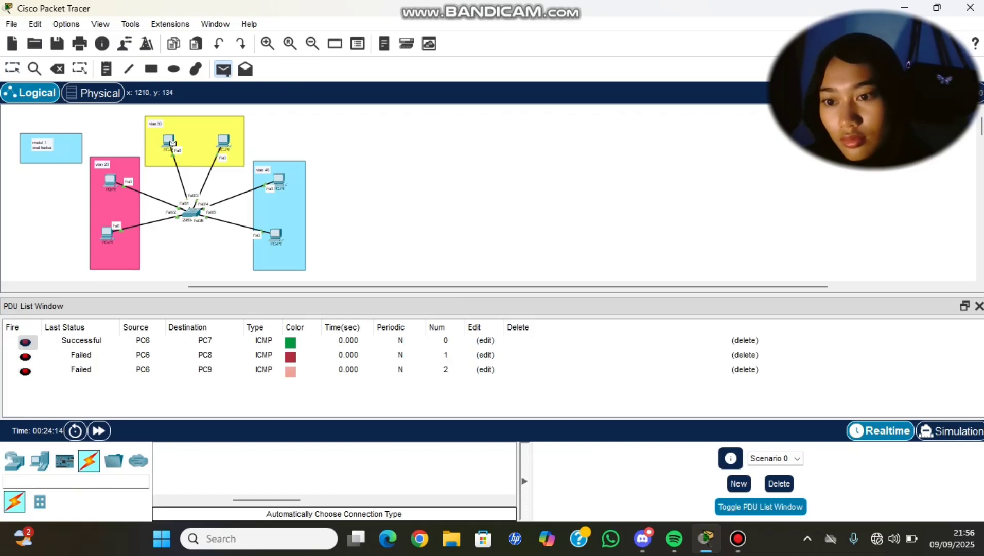
left_click(110, 180)
left_click(223, 69)
left_click(169, 141)
left_click(107, 233)
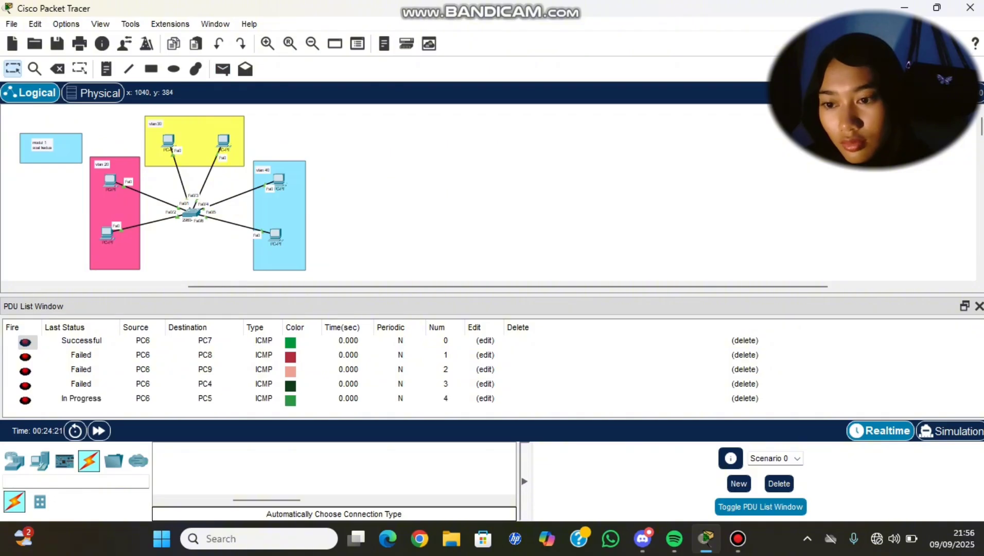
- Clear the PDU list and send a simple PDU from PC7 in VLAN 30 to PC8 in VLAN 40
left_click(779, 484)
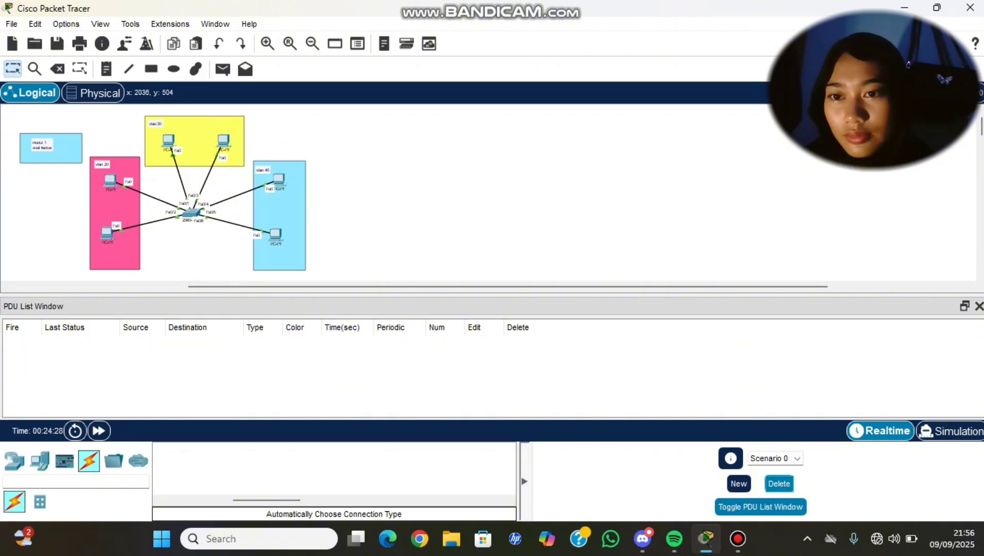
left_click(223, 69)
left_click(223, 141)
left_click(279, 181)
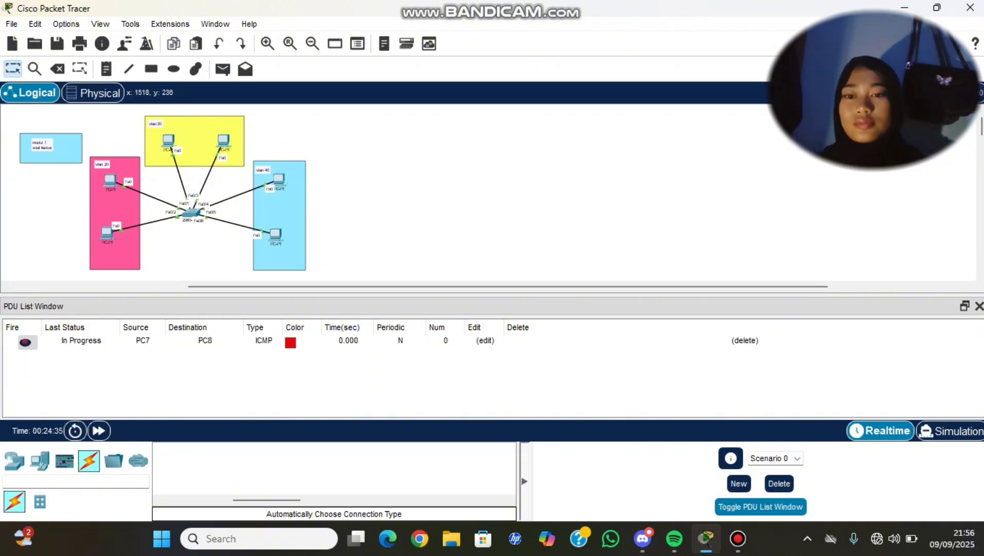
- Send simple PDUs from PC7 in VLAN 30 to PC9 in VLAN 40 and PC4 in VLAN 20
left_click(222, 69)
left_click(223, 140)
left_click(275, 235)
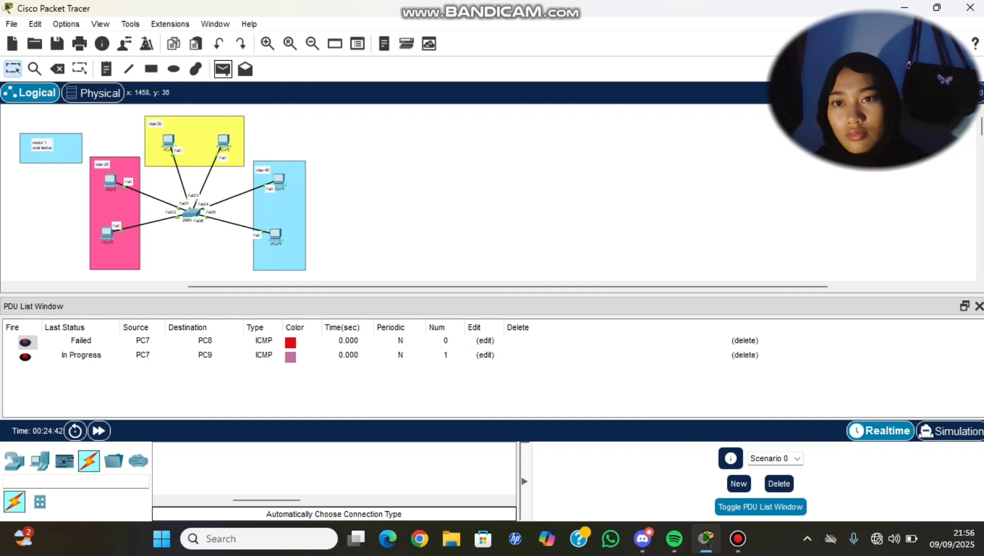
left_click(223, 69)
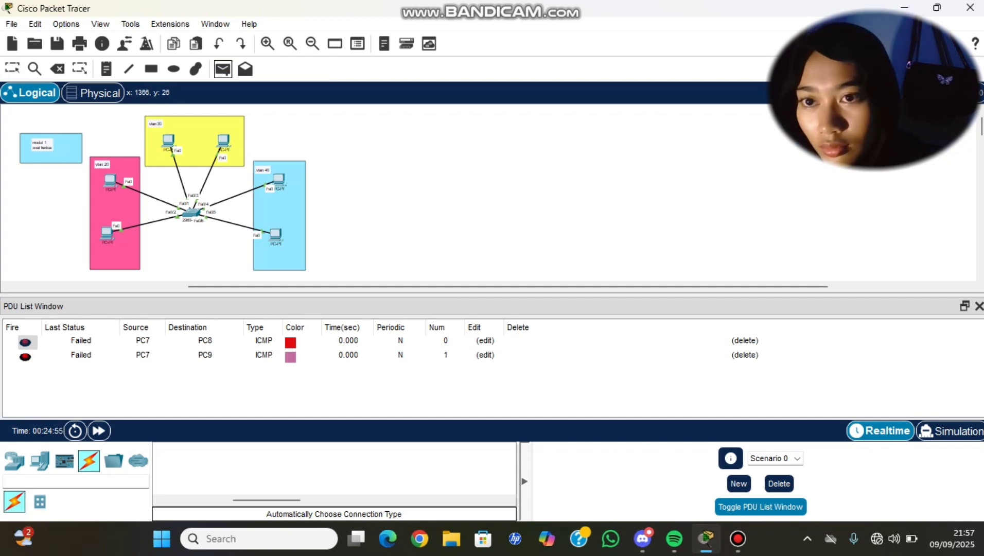
left_click(223, 140)
left_click(110, 181)
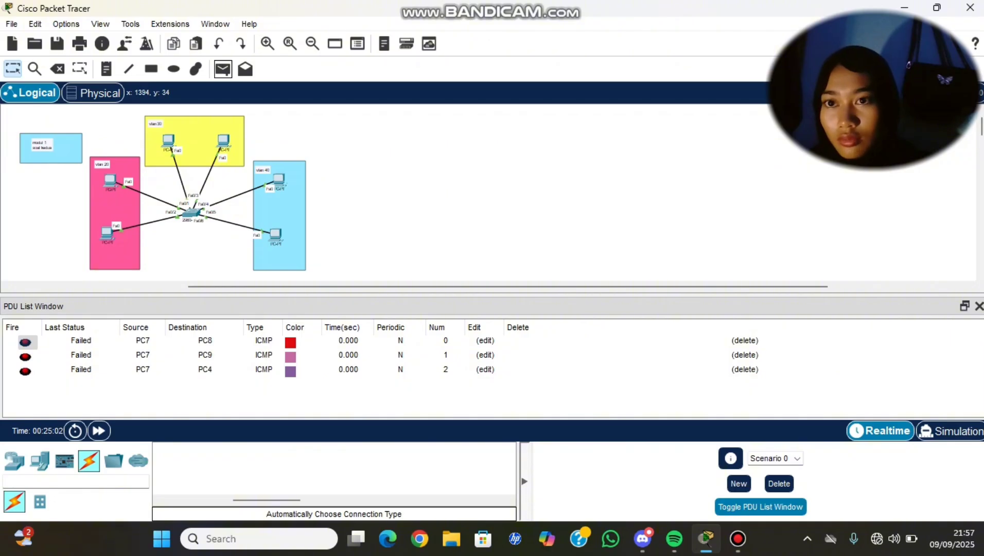
- Send simple PDUs from PC7 to PC5 in VLAN 20 and to PC6 in its own VLAN 30
left_click(223, 69)
left_click(110, 181)
left_click(168, 139)
left_click(222, 69)
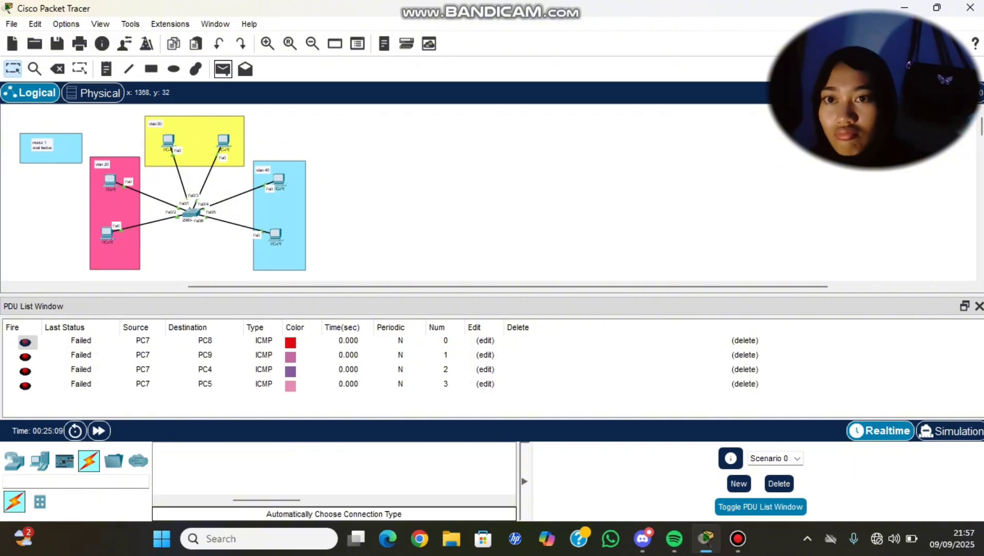
left_click(111, 180)
left_click(107, 233)
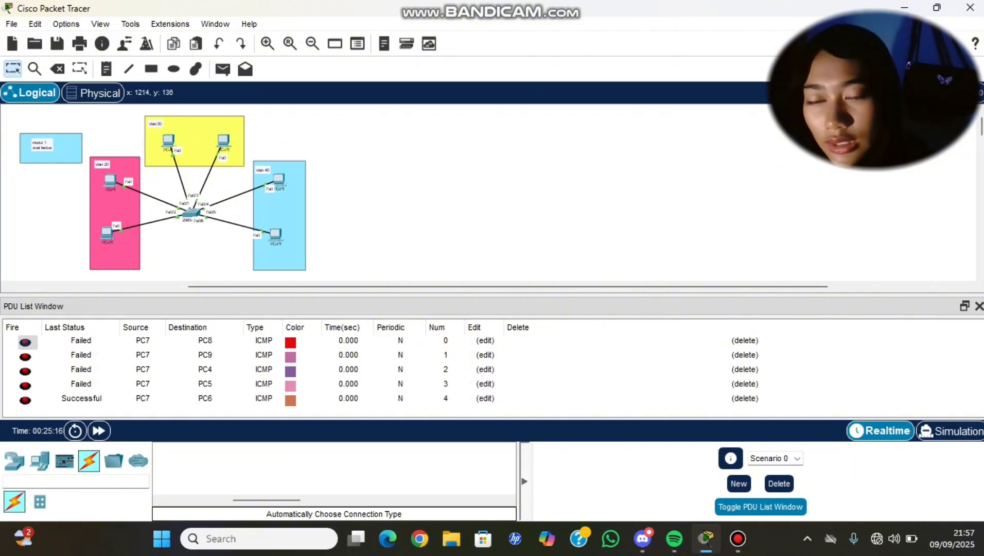
- Clear the PDU list and send a simple PDU from PC8 to PC9 within VLAN 40
left_click(779, 483)
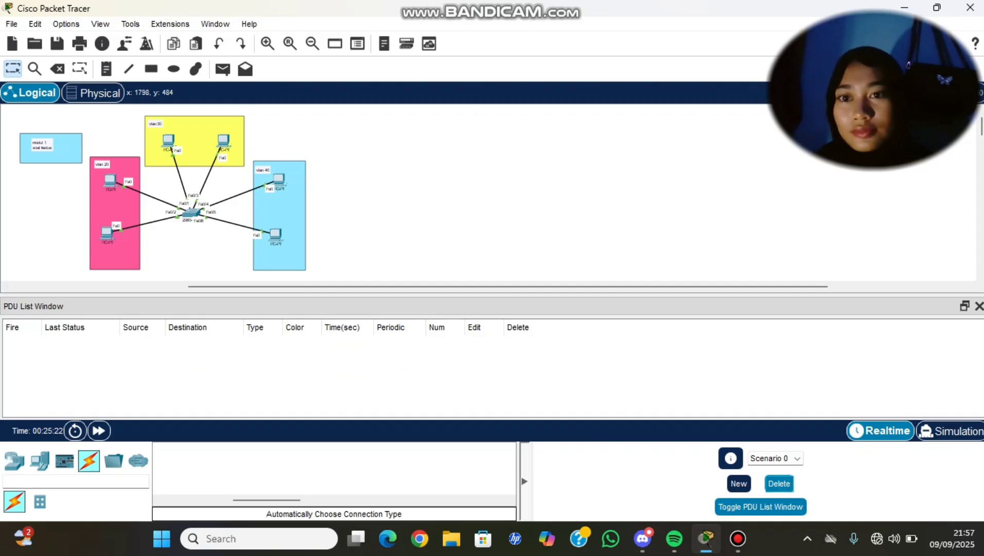
left_click(222, 69)
left_click(279, 180)
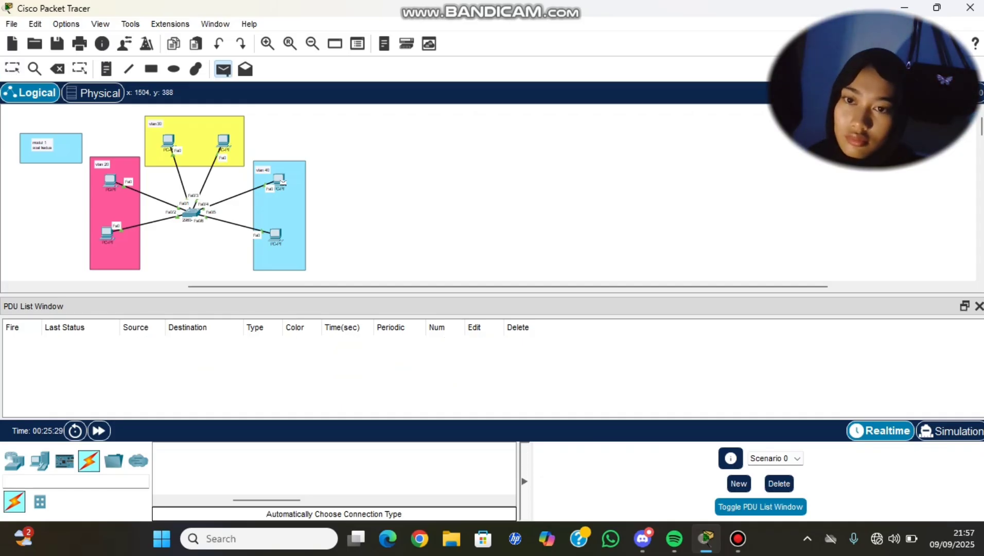
left_click(276, 234)
- Send simple PDUs from PC8 in VLAN 40 to both VLAN 20 PCs, PC4 and PC5
left_click(278, 180)
left_click(168, 140)
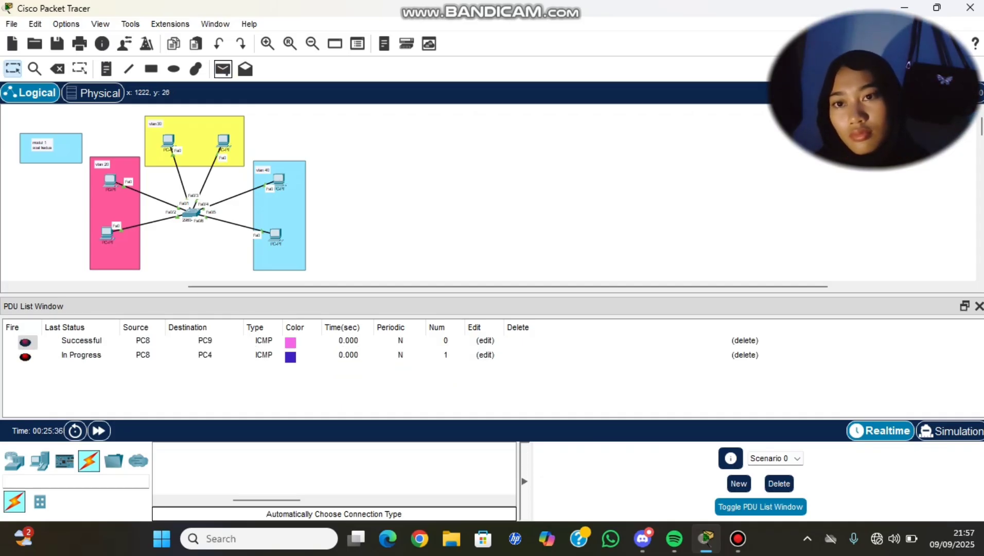
left_click(278, 179)
left_click(223, 140)
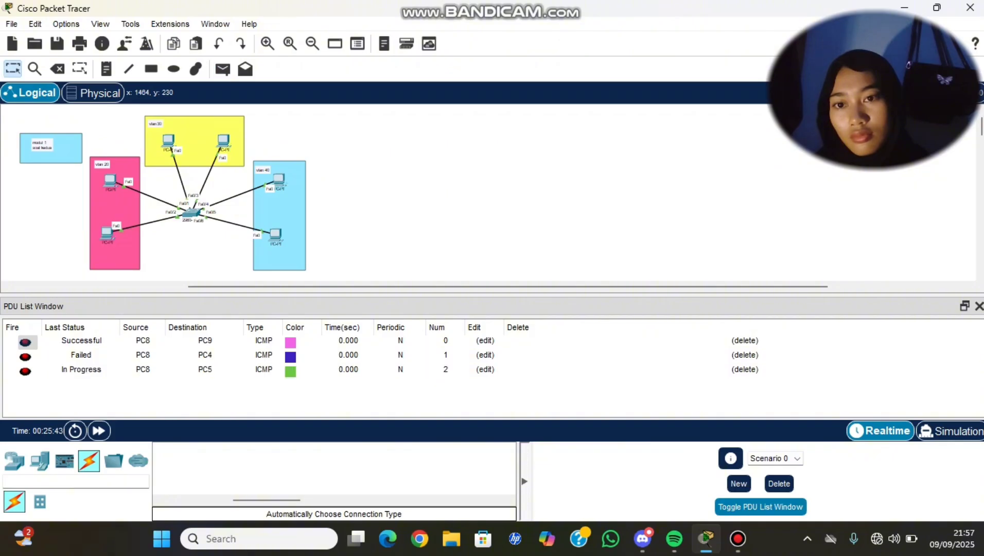
- Send simple PDUs from PC8 to both VLAN 30 PCs, PC6 and PC7
left_click(278, 180)
left_click(110, 181)
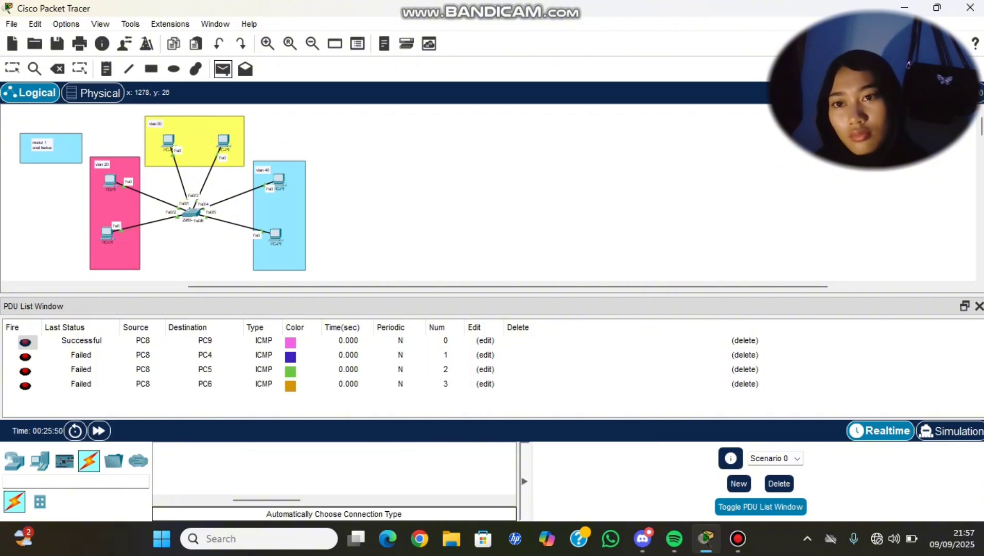
left_click(278, 179)
left_click(107, 233)
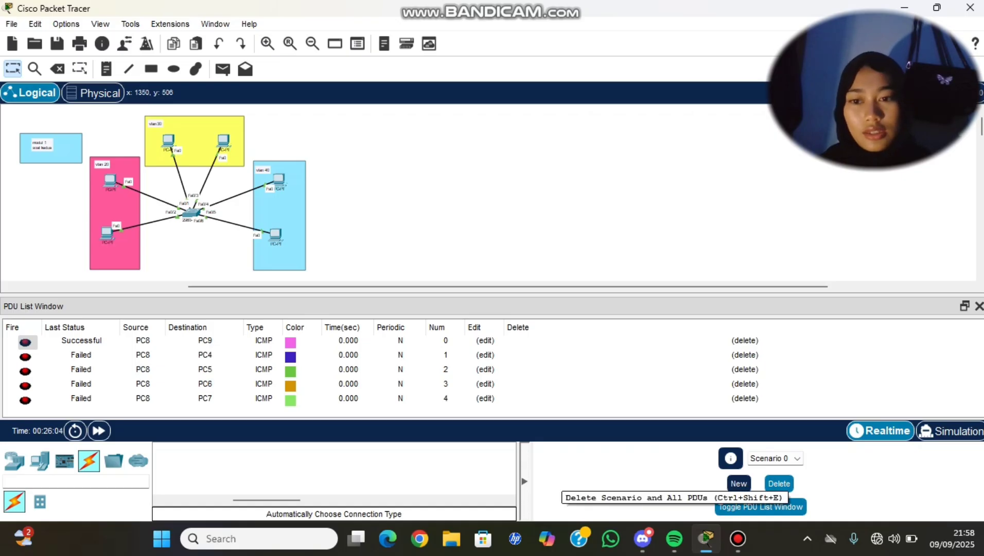
- Clear the PDU list and send simple PDUs from PC9 in VLAN 40 to PC4 and PC5 in VLAN 20
left_click(779, 483)
left_click(223, 69)
left_click(110, 180)
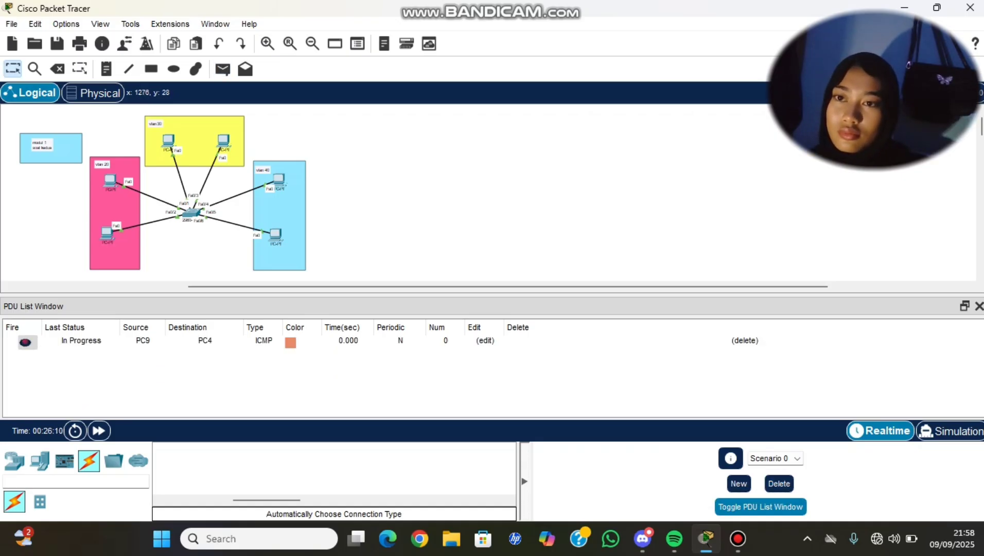
left_click(223, 69)
left_click(275, 234)
left_click(107, 233)
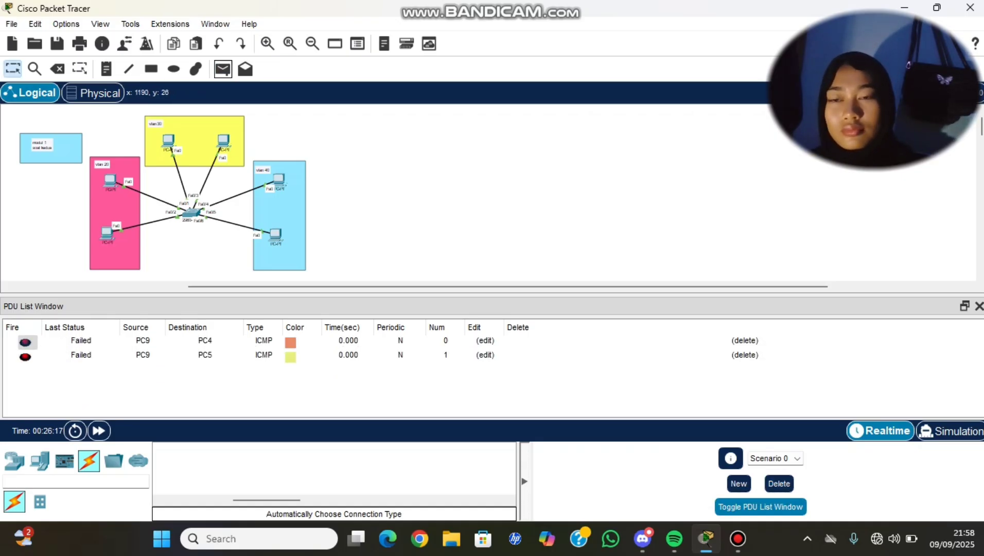
- Send simple PDUs from PC9 to both VLAN 30 PCs, PC6 and PC7
left_click(223, 69)
left_click(276, 235)
left_click(168, 140)
left_click(223, 68)
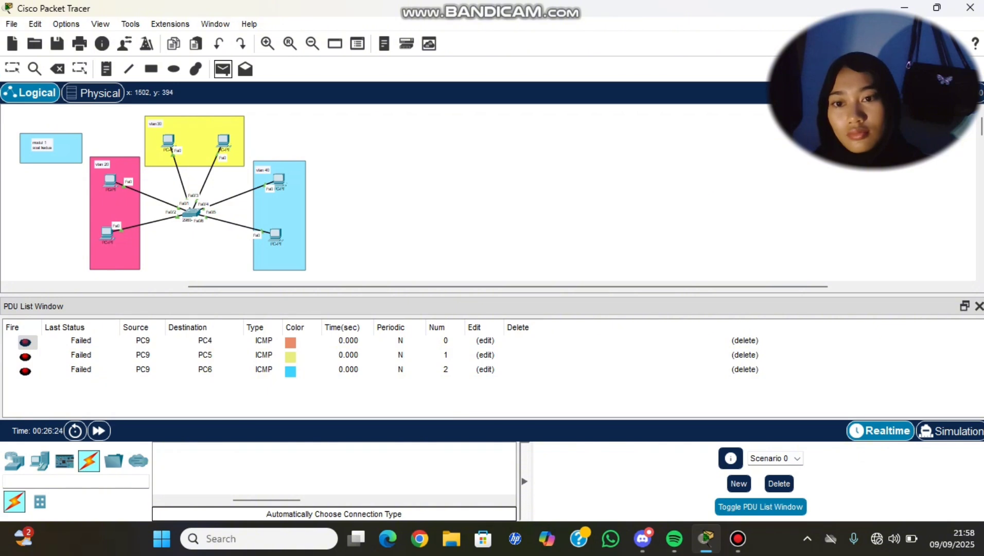
left_click(276, 234)
left_click(223, 140)
- Send a simple PDU from PC9 to PC8 within VLAN 40
left_click(223, 68)
left_click(275, 234)
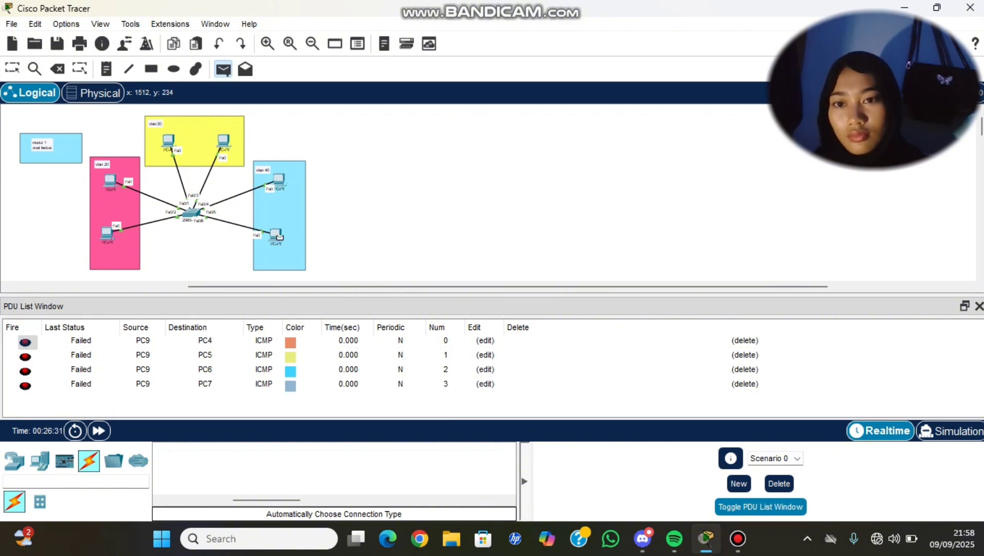
left_click(278, 179)
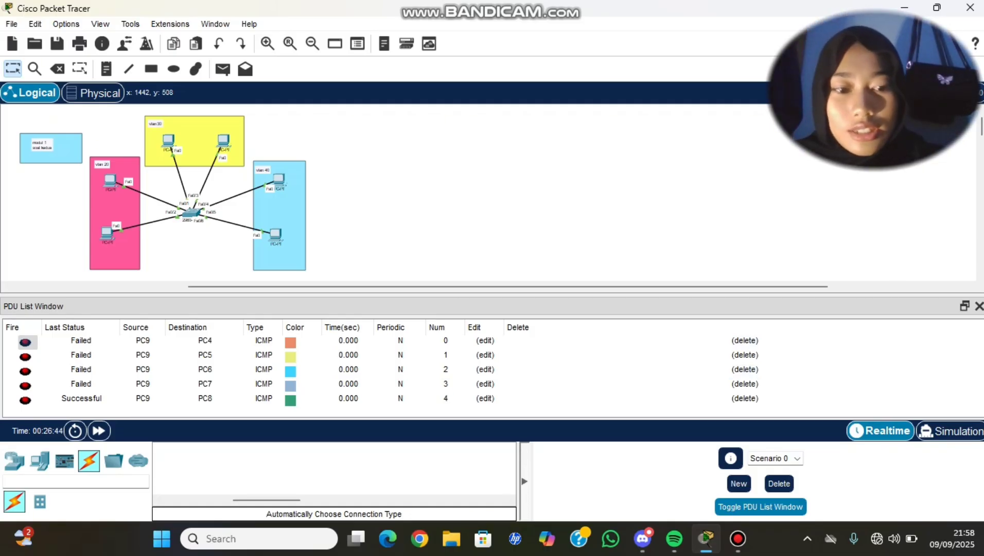
- Clear the PDU list and close the expanded PDU List Window
left_click(779, 483)
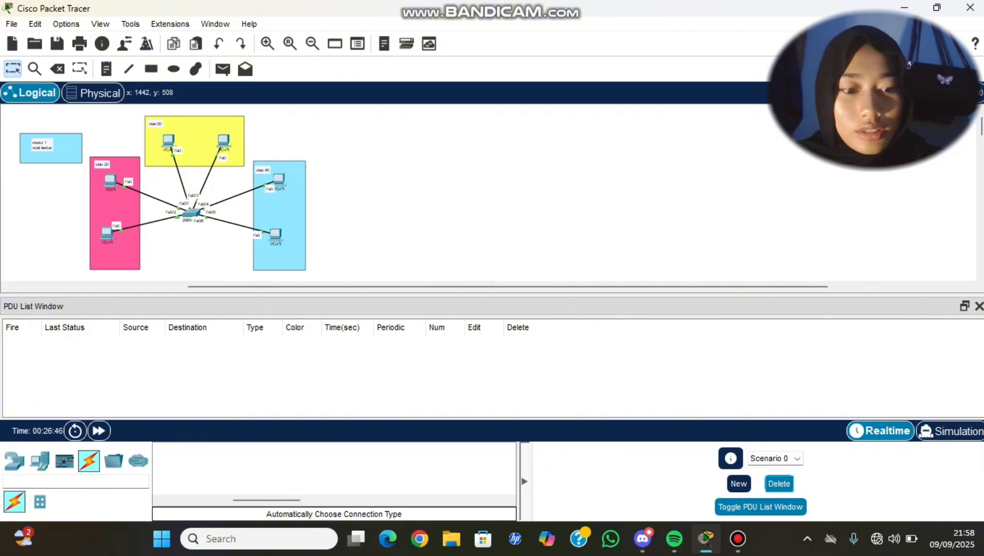
left_click(761, 506)
- Add a "vlan 10" note below the TKJ label in the modul 1 soal pertama topology
scroll(384, 301, "left", 5)
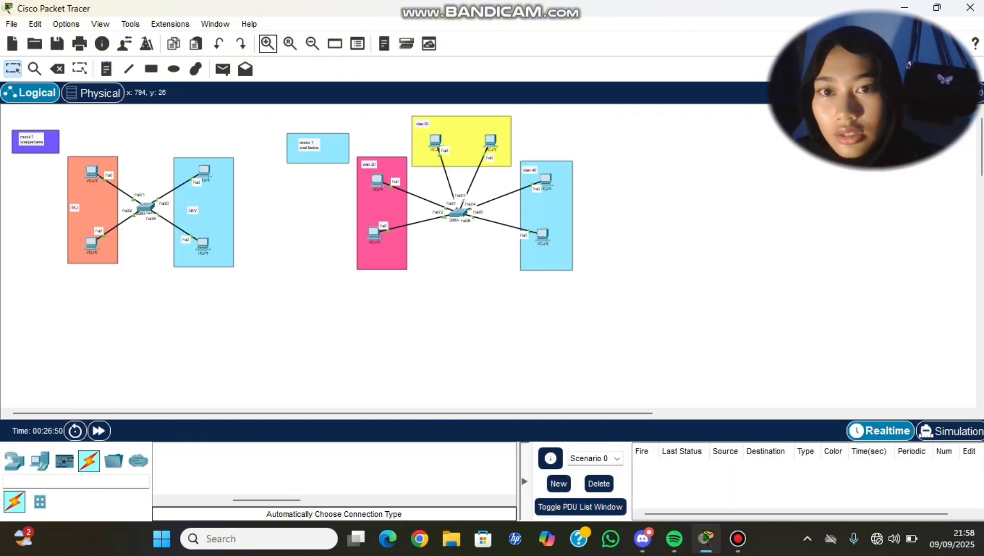
left_click(267, 43)
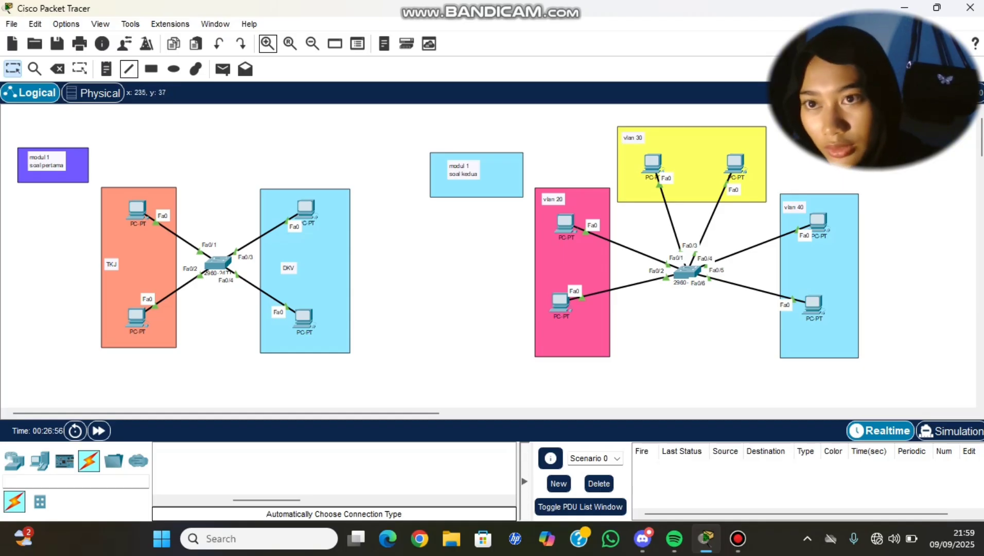
left_click(129, 69)
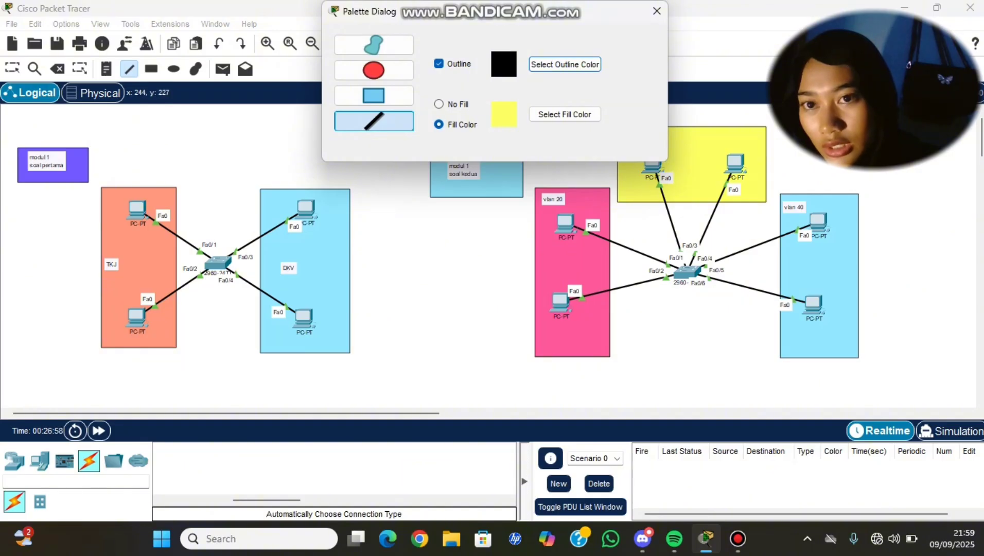
left_click(106, 69)
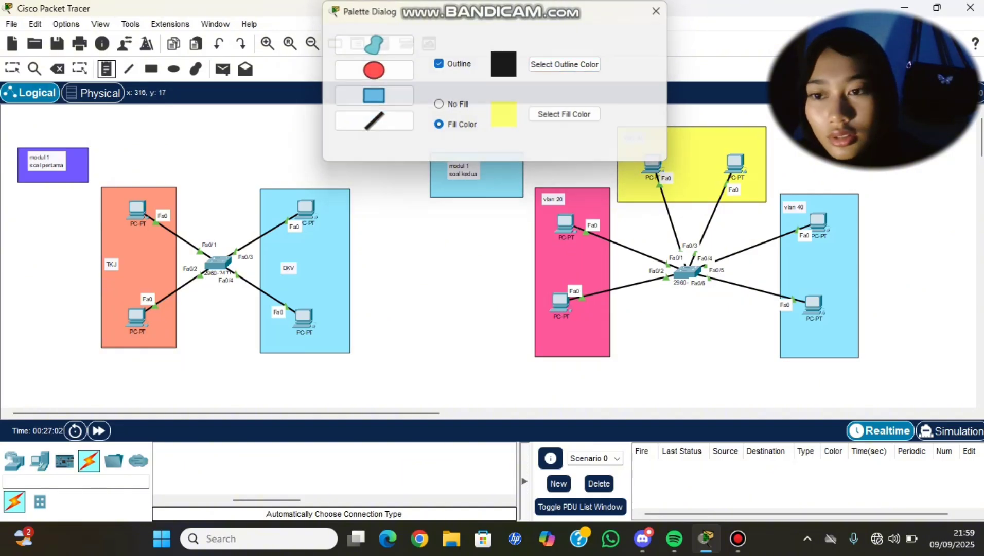
left_click(657, 11)
left_click(101, 283)
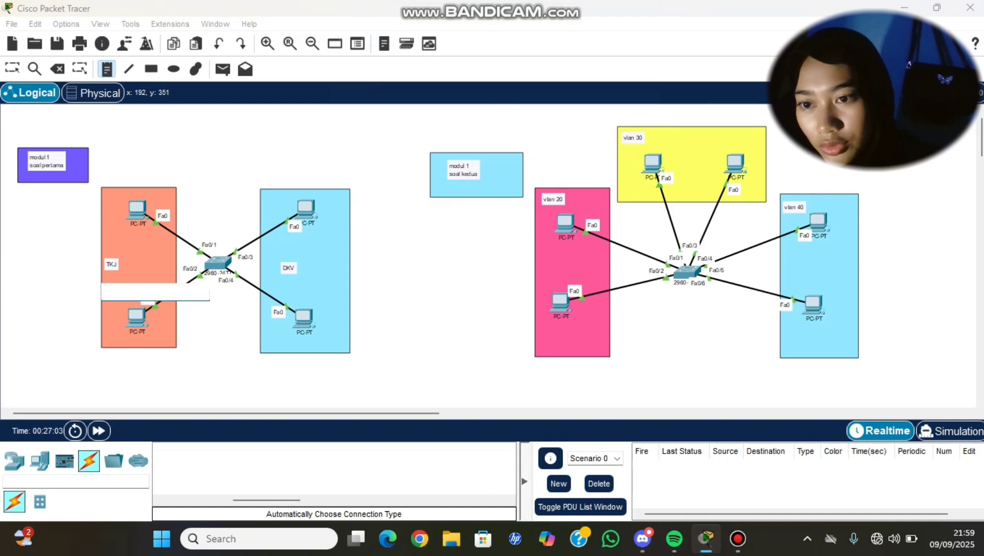
type("vlan 10")
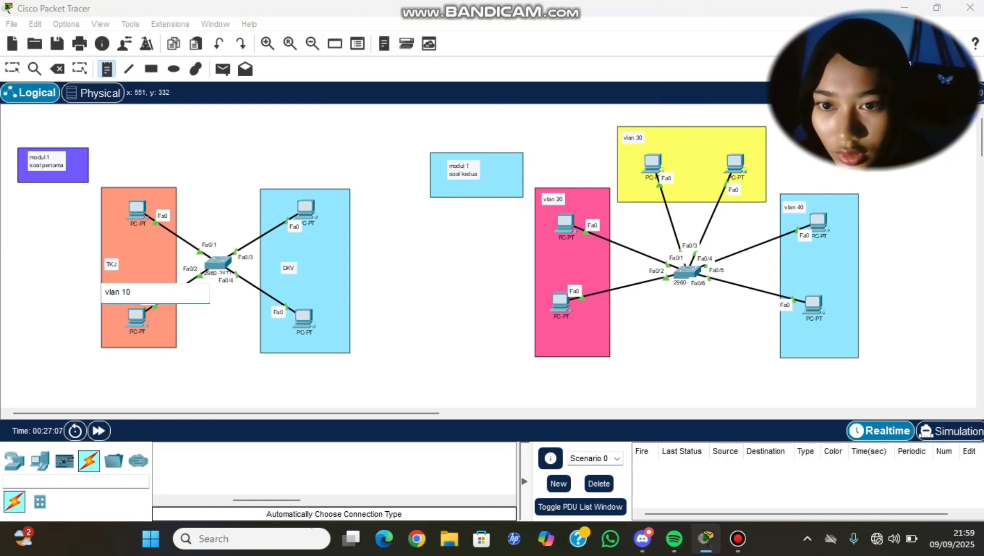
- Add a "vlan 20" note below the DKV label in the modul 1 soal pertama topology
left_click(288, 287)
type("v")
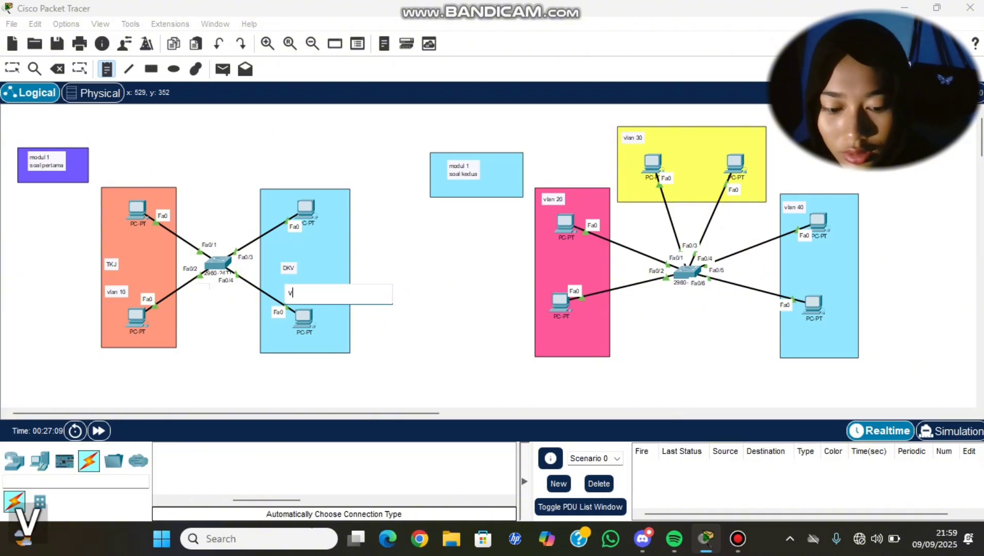
type("lan 20")
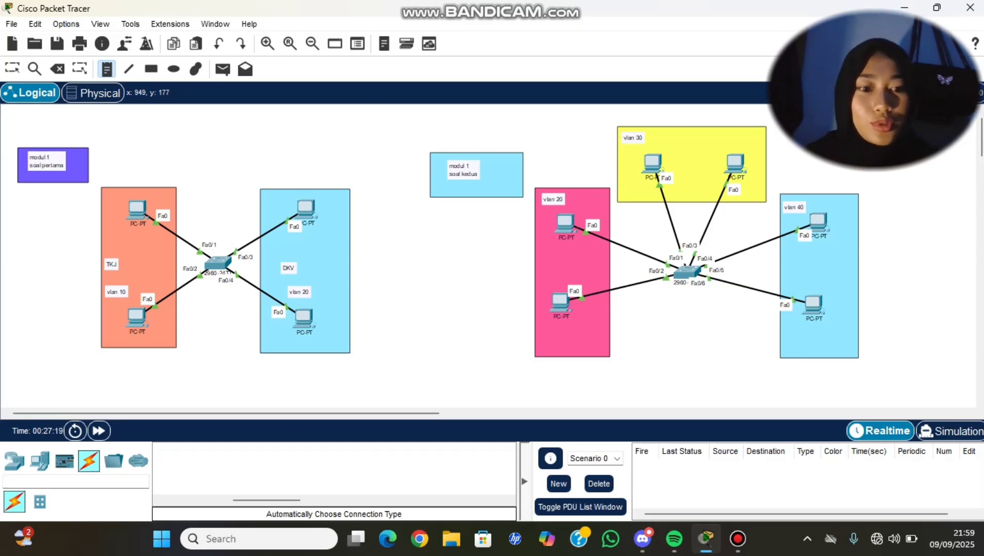
mouse_move(738, 538)
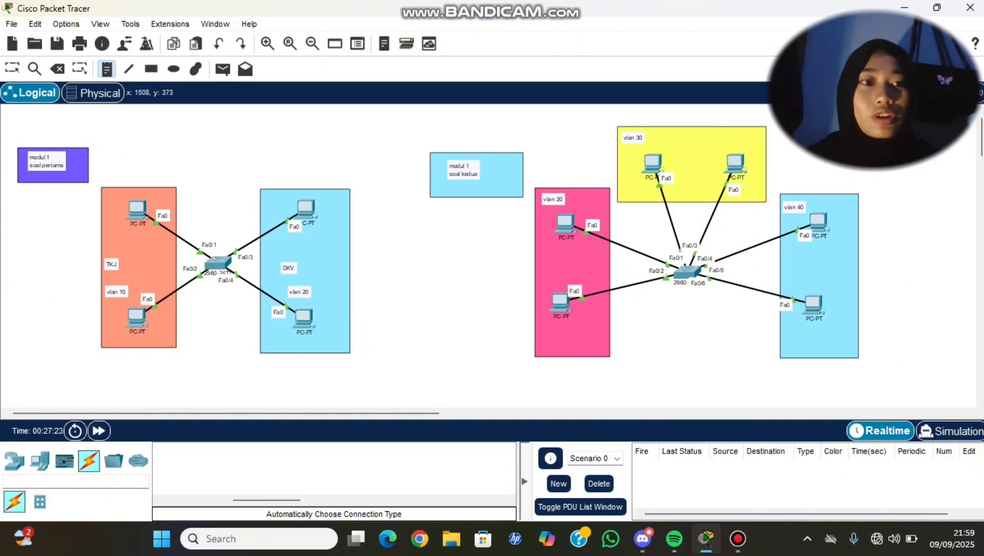
mouse_move(559, 303)
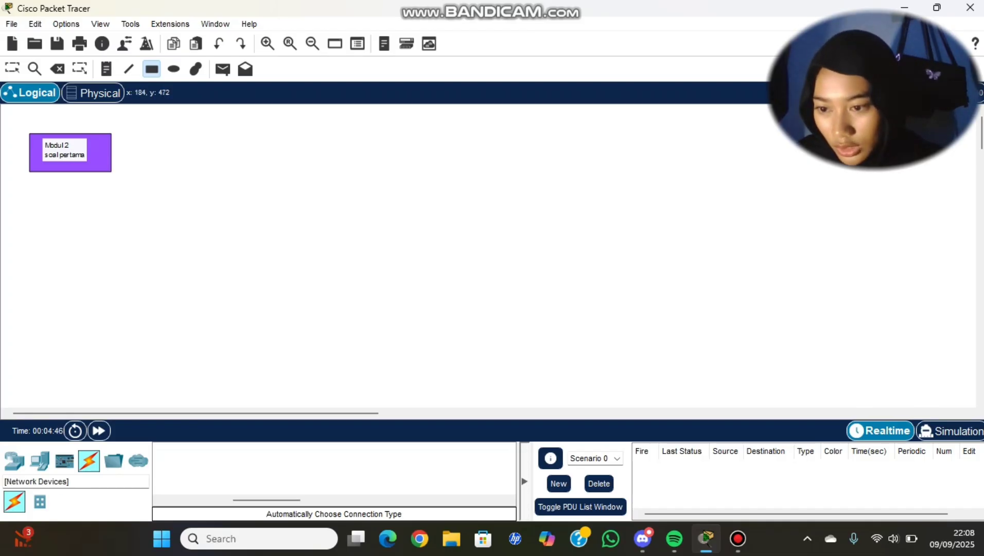
- Place four PCs below and beside the "Modul 2 soal pertama" label, two in an upper row and two in a lower row
left_click(14, 461)
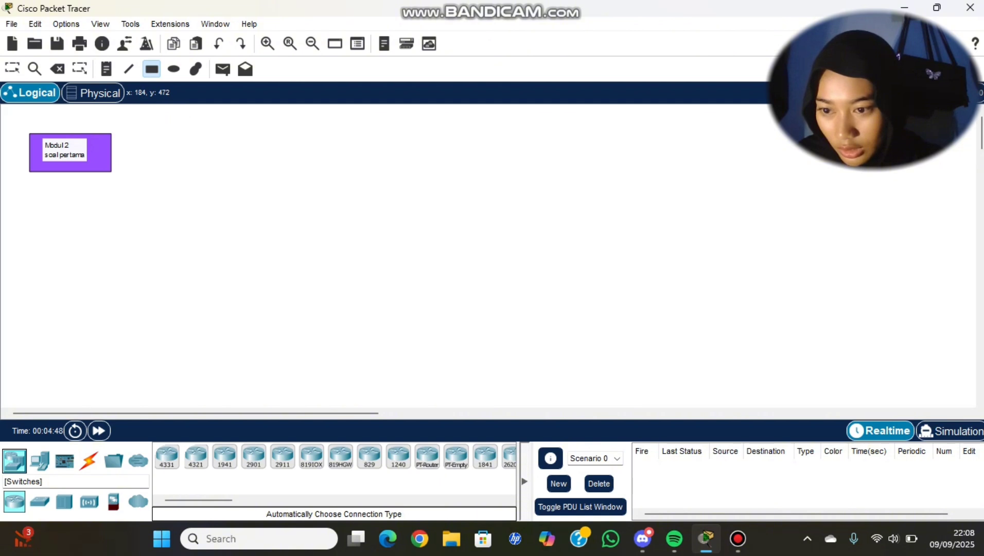
left_click(39, 460)
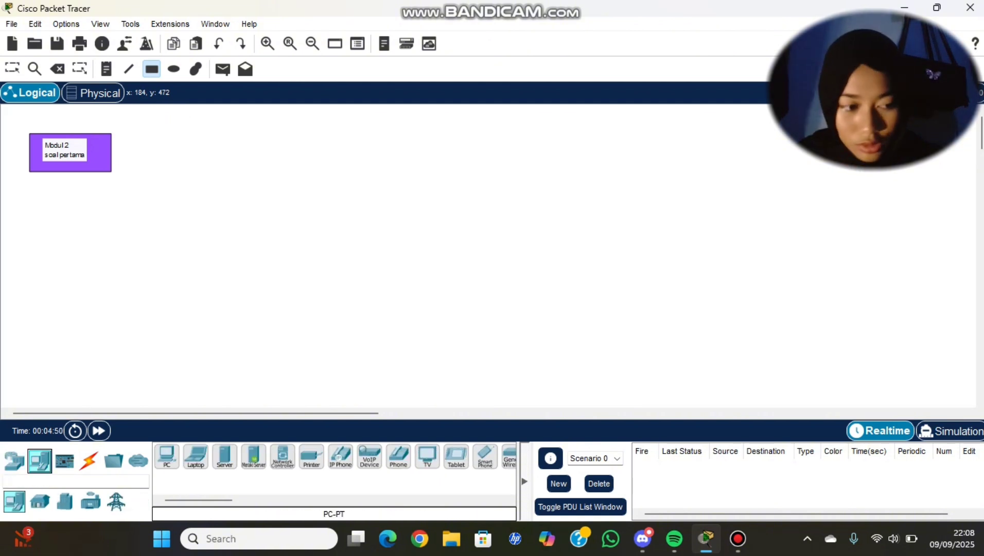
left_click(166, 455)
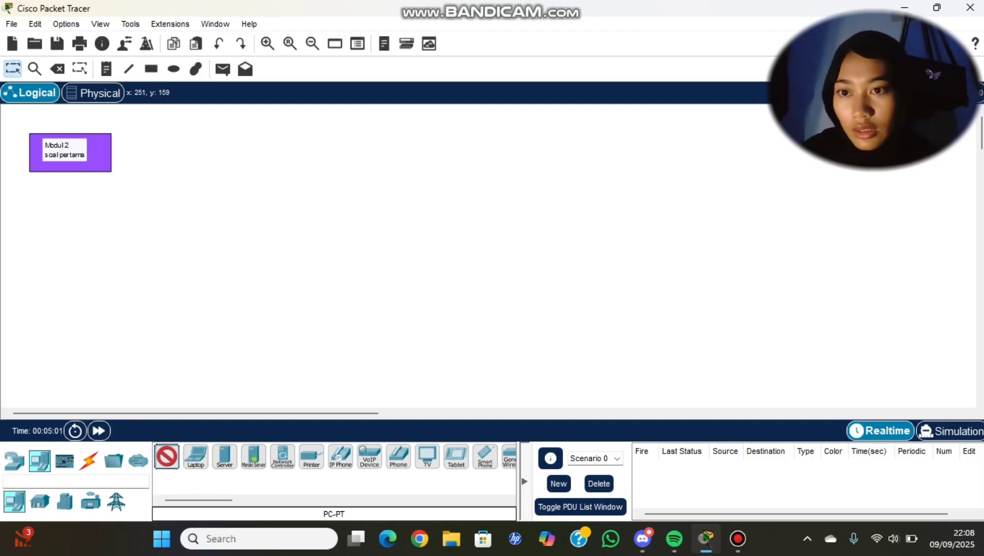
left_click(167, 195)
left_click(292, 195)
left_click(159, 353)
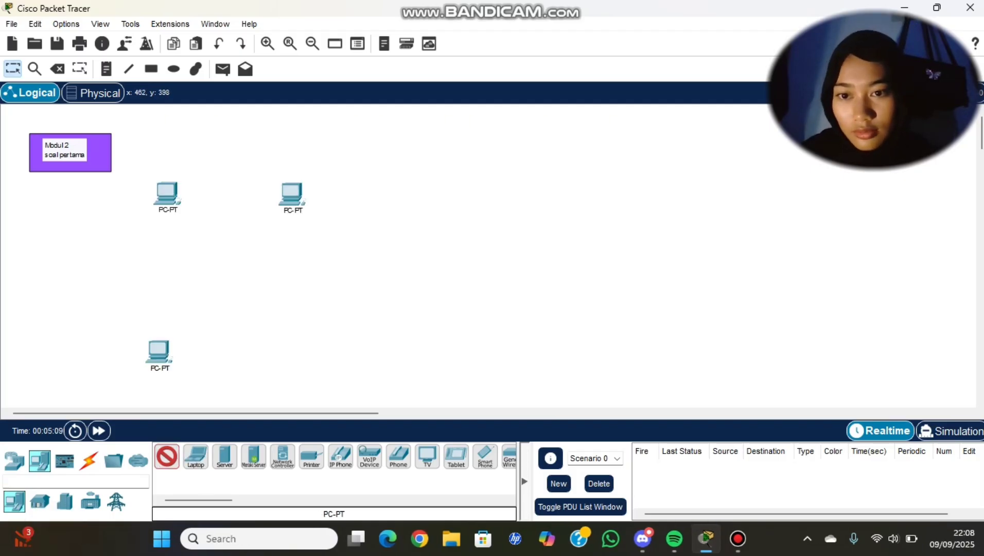
left_click(289, 355)
- Place two 2960 switches side by side between the upper and lower rows of PCs
left_click(14, 460)
left_click(40, 501)
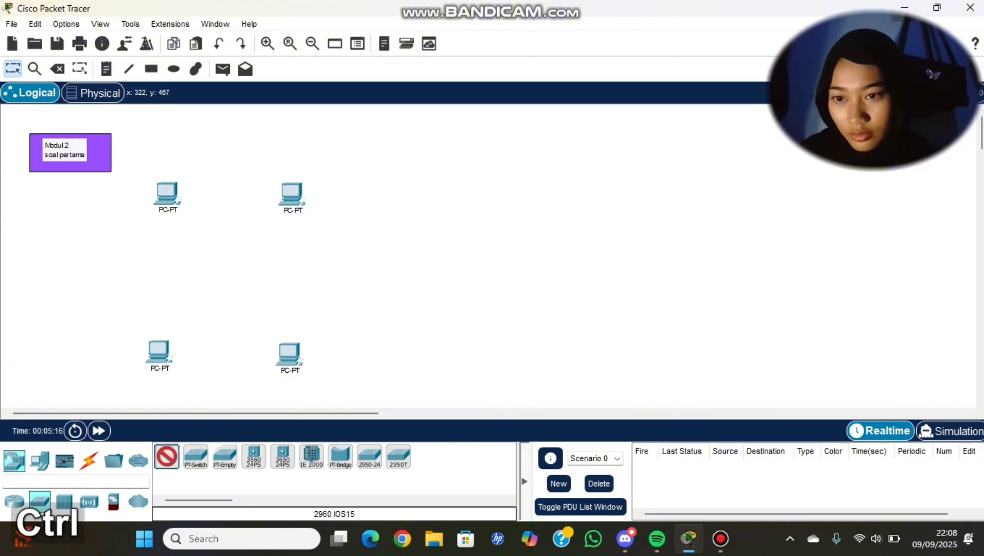
left_click(163, 275)
left_click(290, 273)
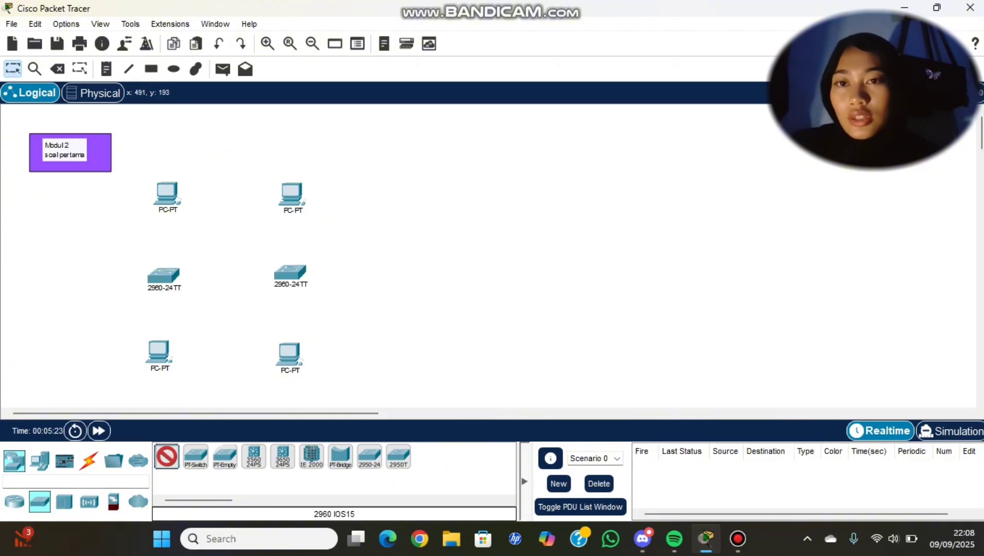
- Draw a purple rectangle behind the two lower PCs and a blue rectangle behind the two upper PCs
left_click(151, 68)
left_click_drag(118, 326, 339, 404)
left_click(564, 114)
left_click(544, 197)
left_click(582, 387)
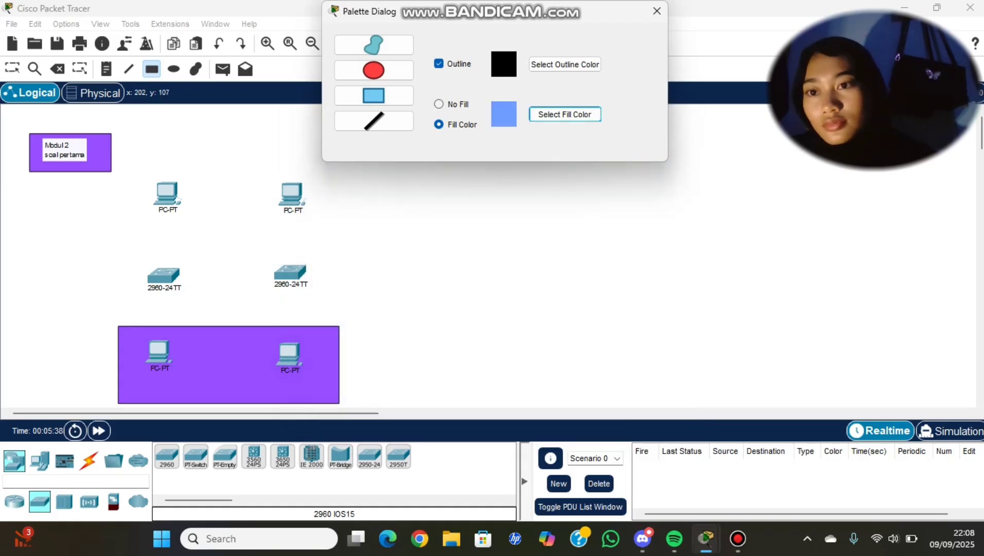
mouse_move(128, 166)
left_mouse_down()
mouse_move(220, 233)
mouse_move(353, 235)
left_mouse_up()
left_click(656, 11)
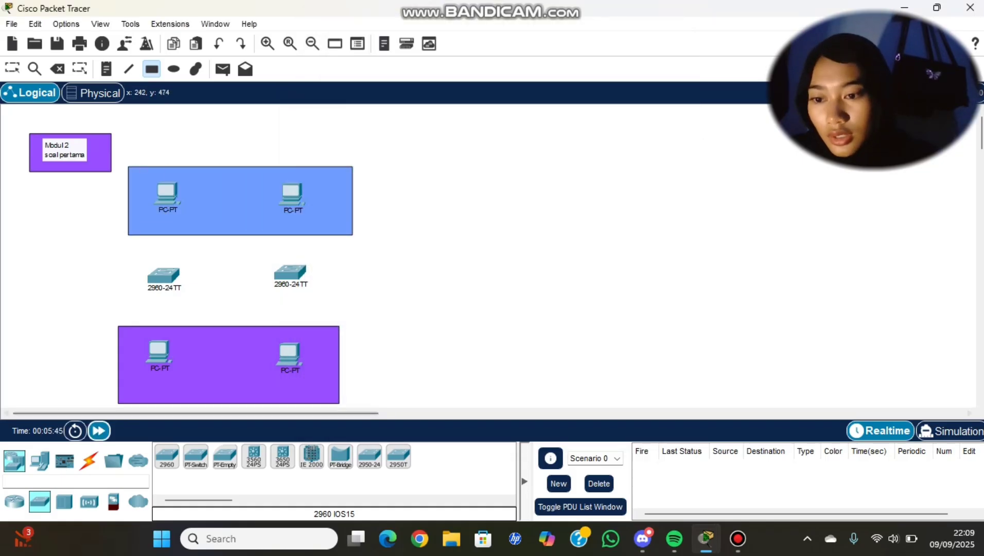
- Cable the upper-left and lower-left PCs to the left 2960 switch using the automatically chosen connection type
left_click(89, 460)
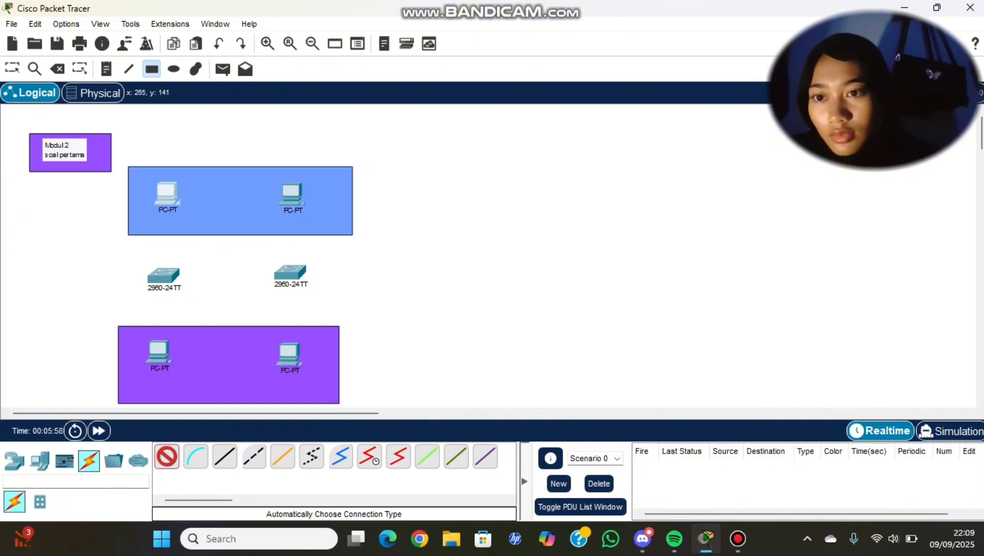
left_click(167, 196)
left_click(165, 272)
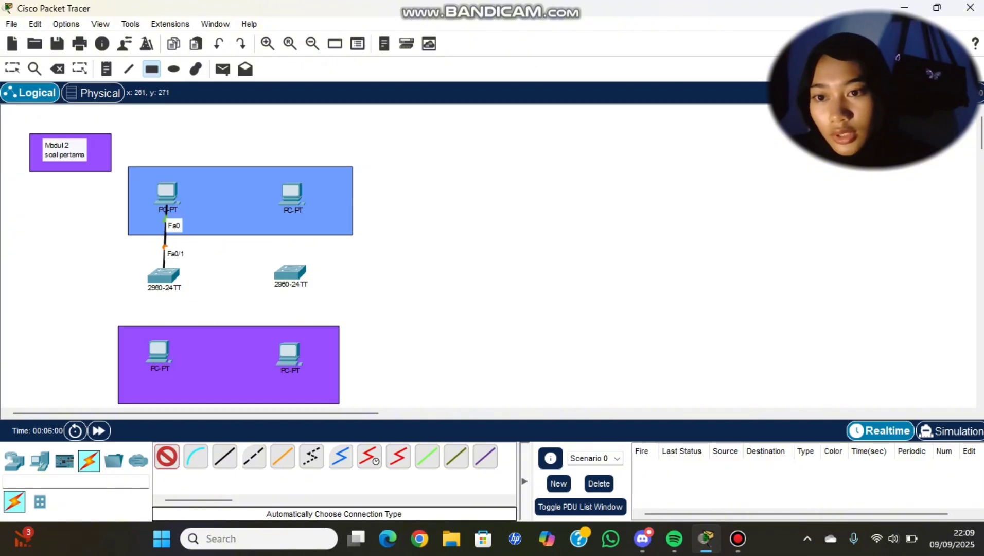
left_click(164, 275)
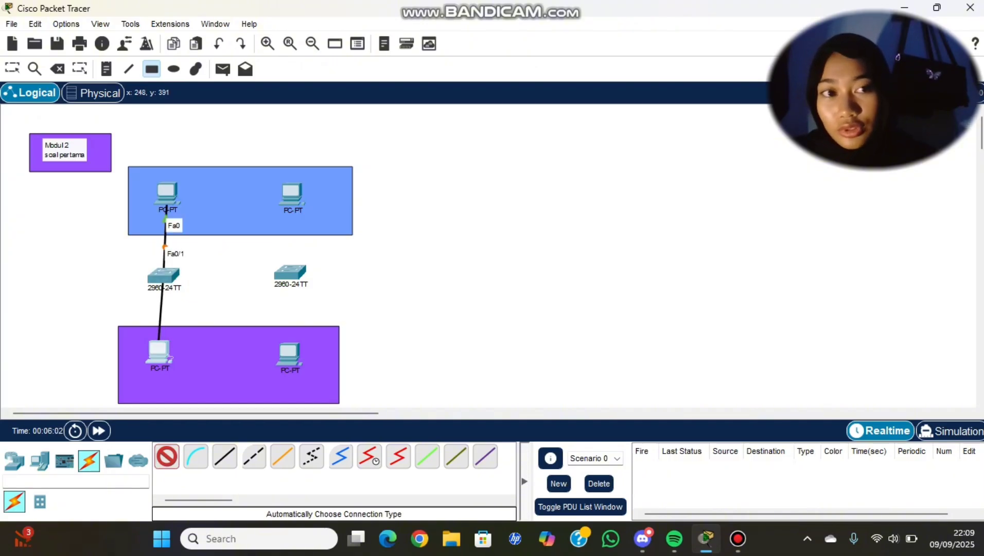
left_click(158, 350)
- Cable the upper-right and lower-right PCs to the right 2960 switch with automatically chosen connections
left_click(292, 195)
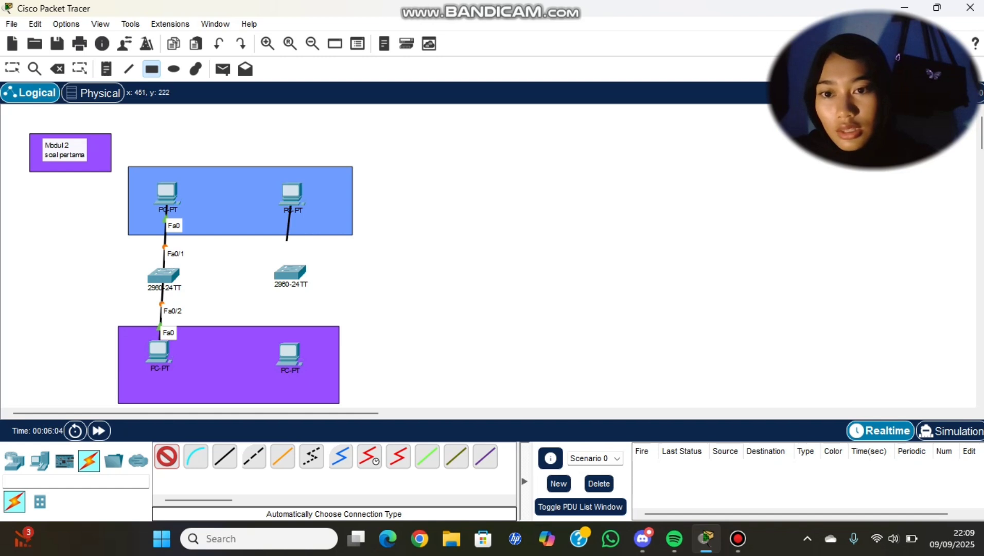
left_click(291, 270)
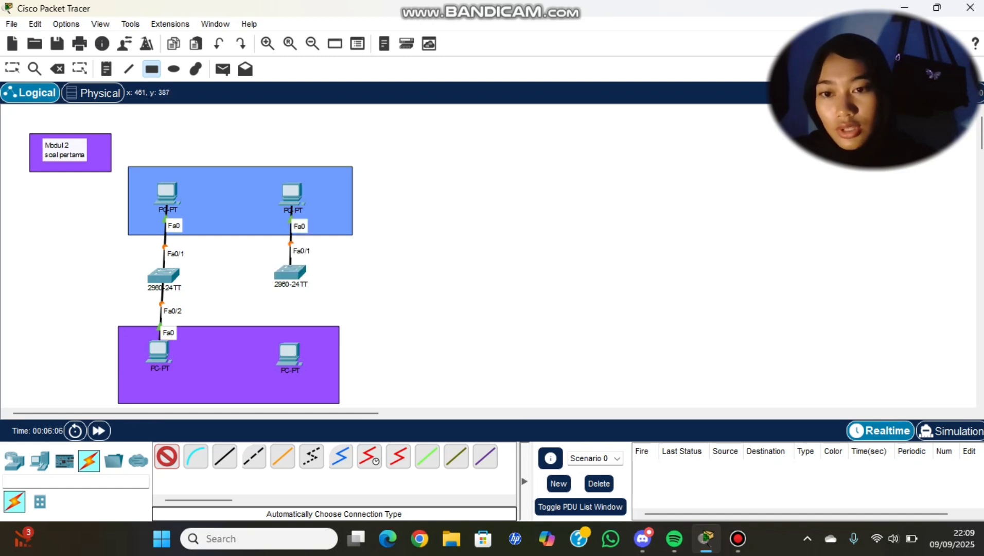
left_click(290, 271)
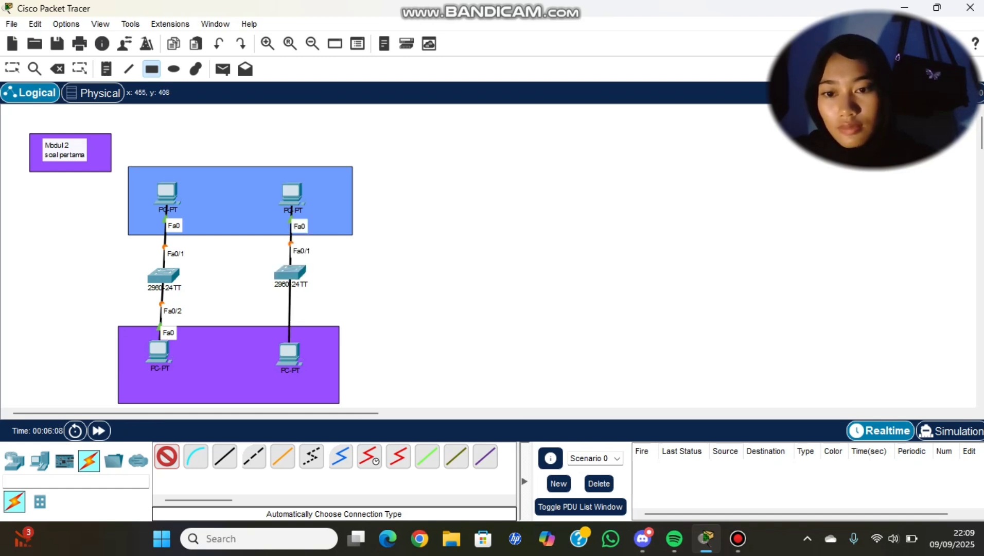
left_click(289, 354)
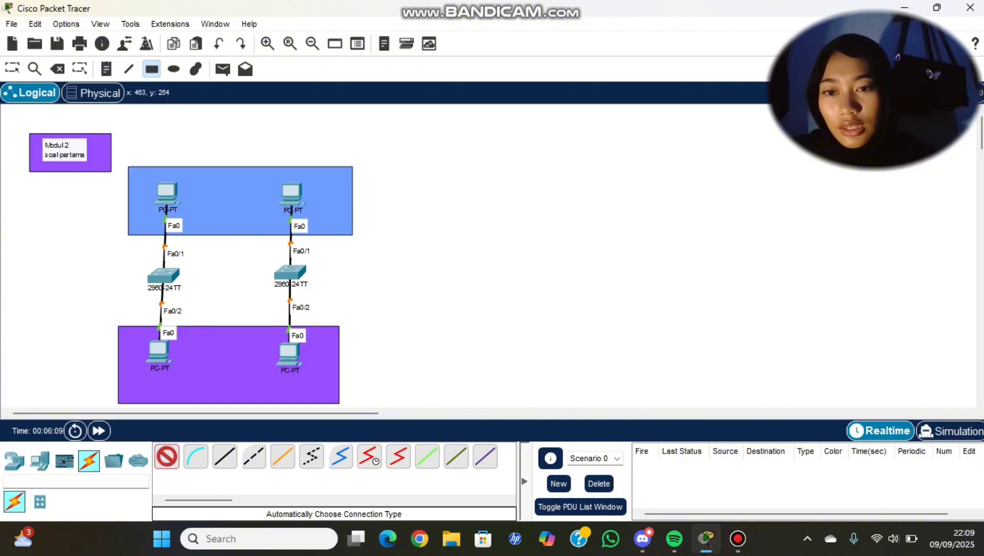
- Link the two 2960 switches to each other with an automatically chosen connection and finish cabling
left_click(290, 272)
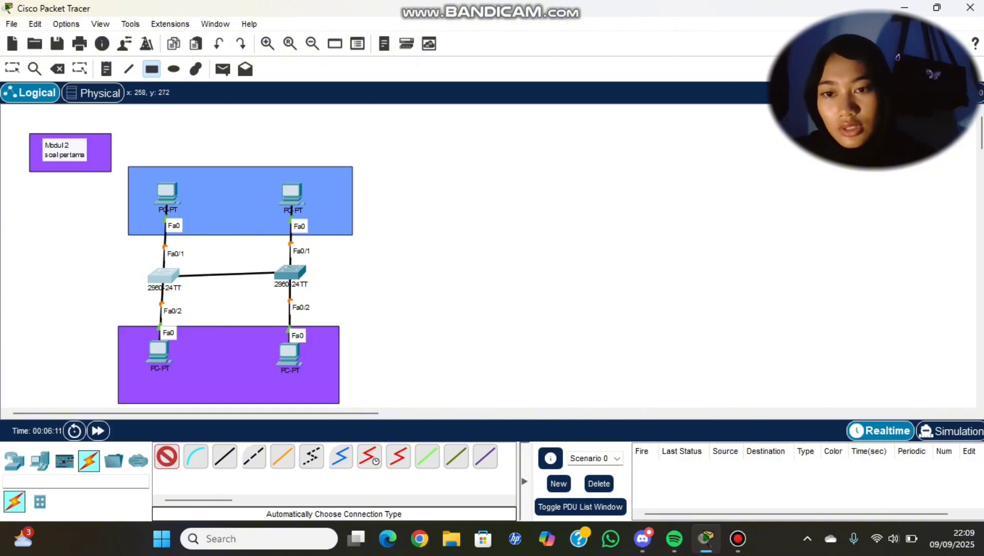
left_click(164, 275)
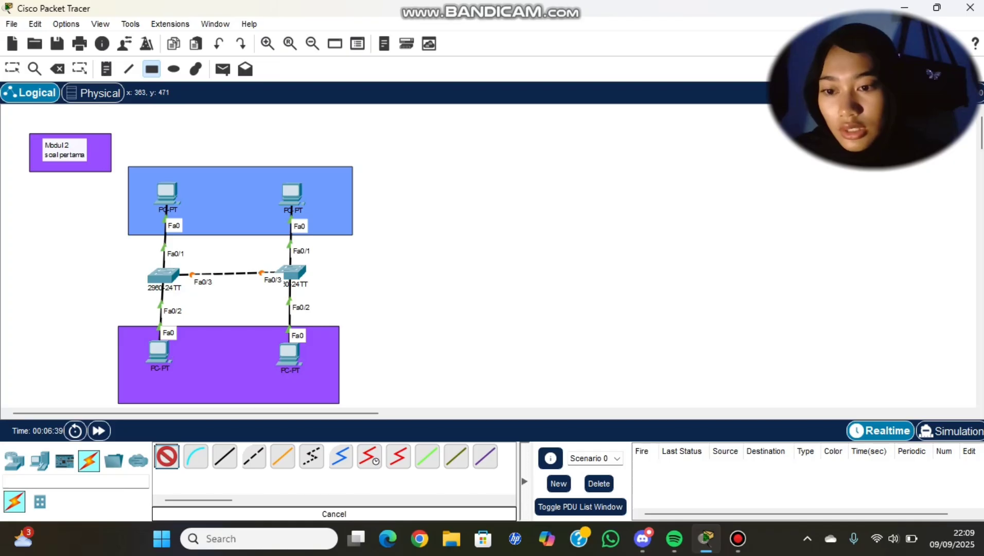
key("Escape")
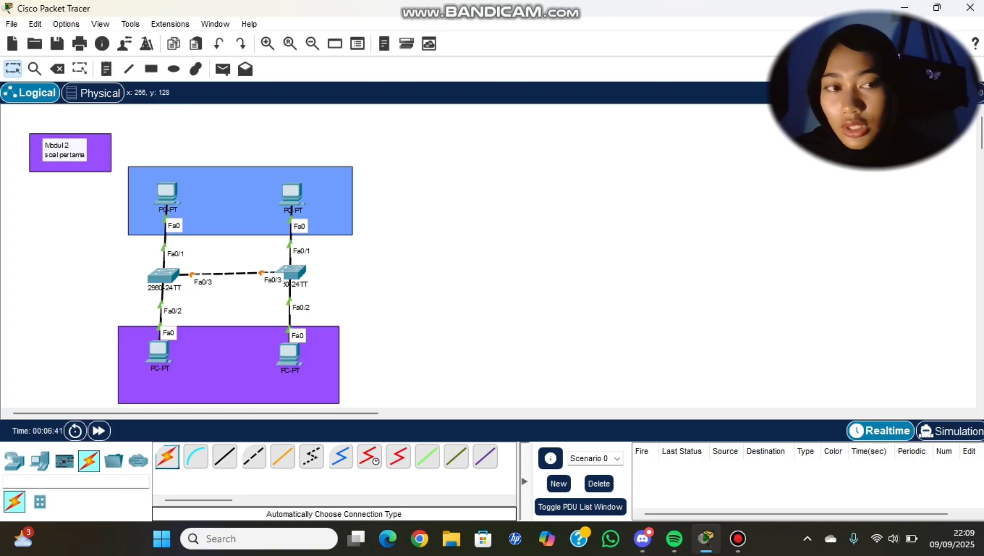
- Open the device window of the upper-left PC in the blue area
left_click(167, 193)
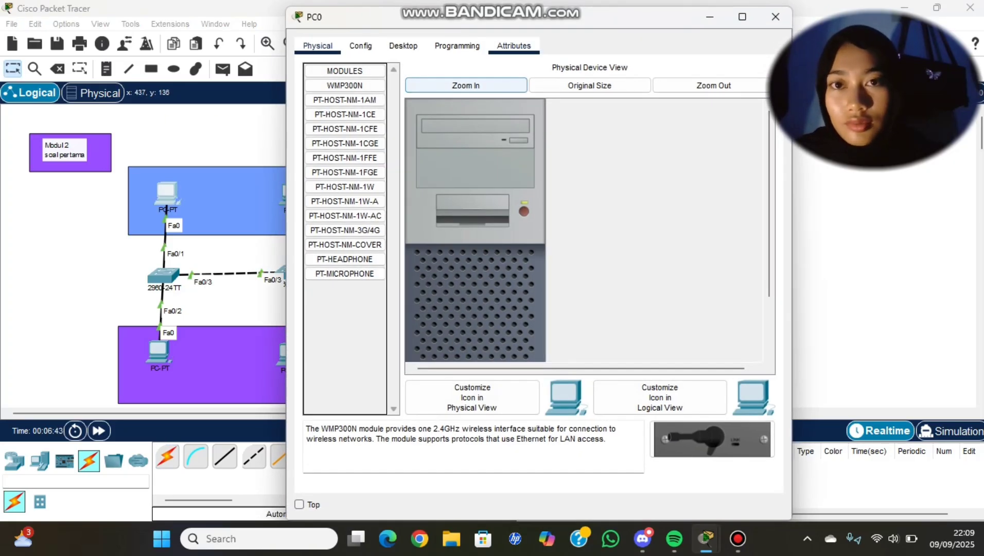
- Set PC0's static IPv4 address to 192.168.1.1 with subnet mask 255.255.255.0 and copy the address
left_click(403, 45)
left_click(347, 104)
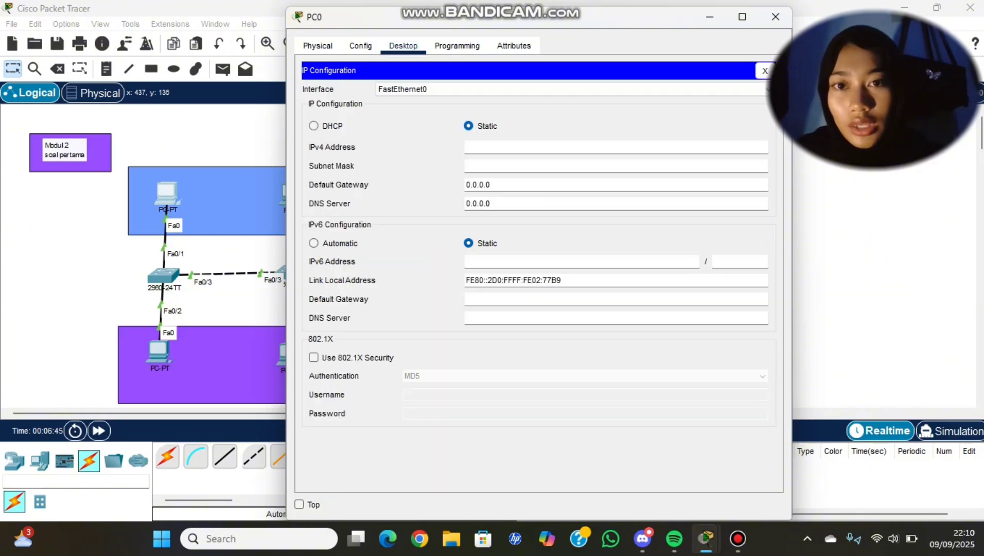
left_click(489, 147)
type("1")
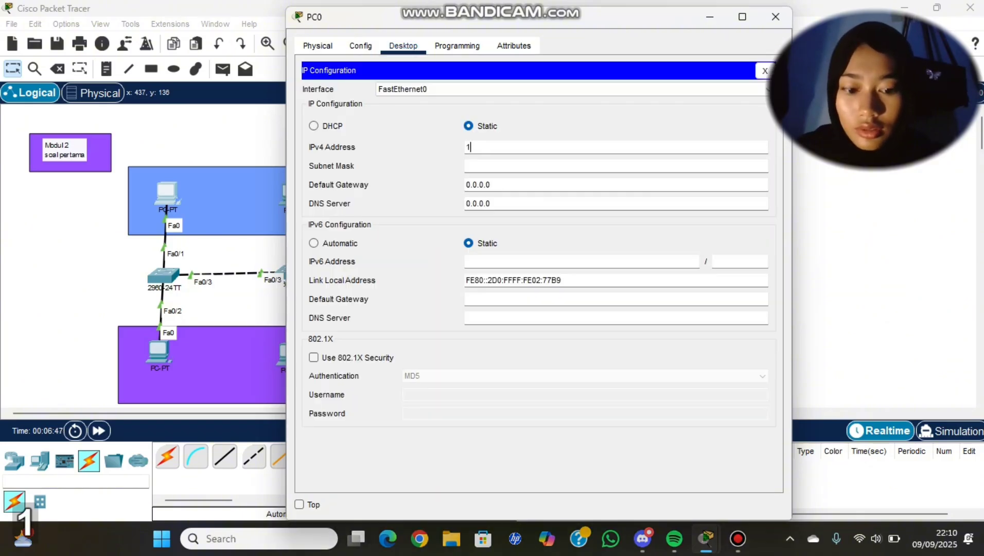
type("92.168.1.1")
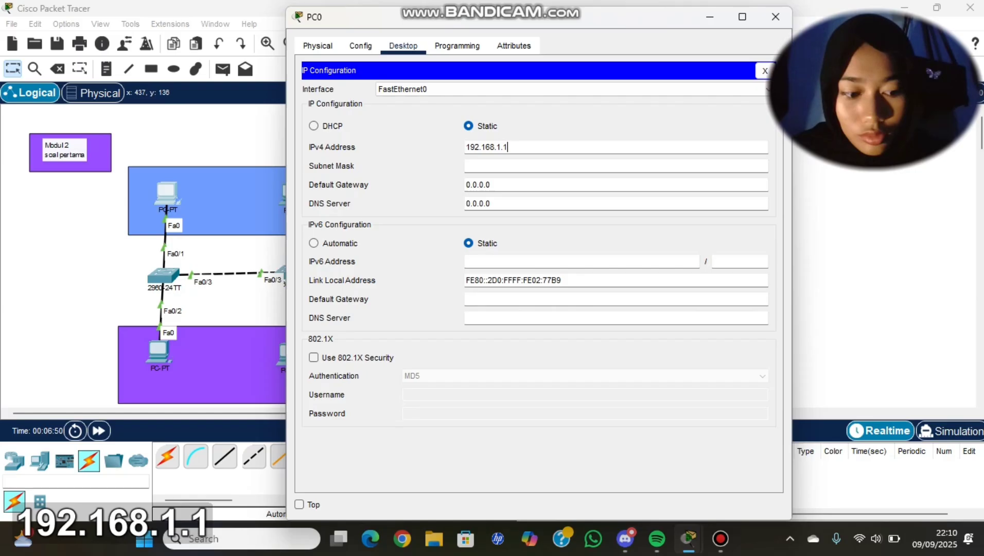
key("Return")
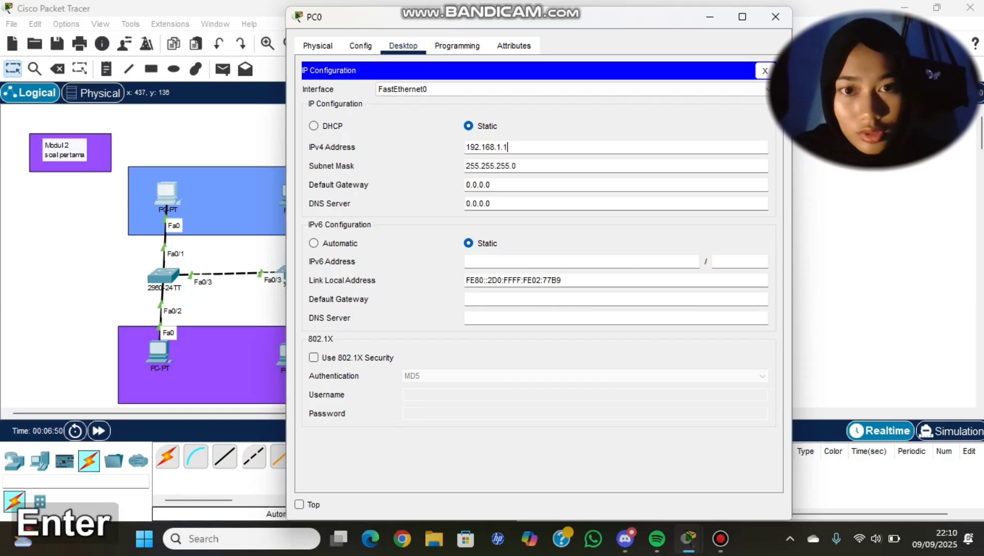
key("ctrl+a")
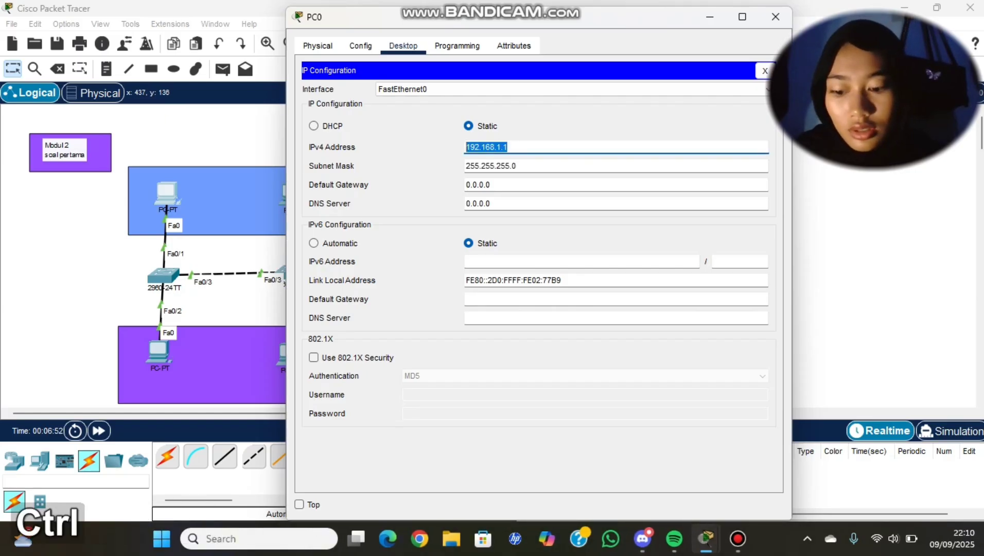
key("ctrl+c")
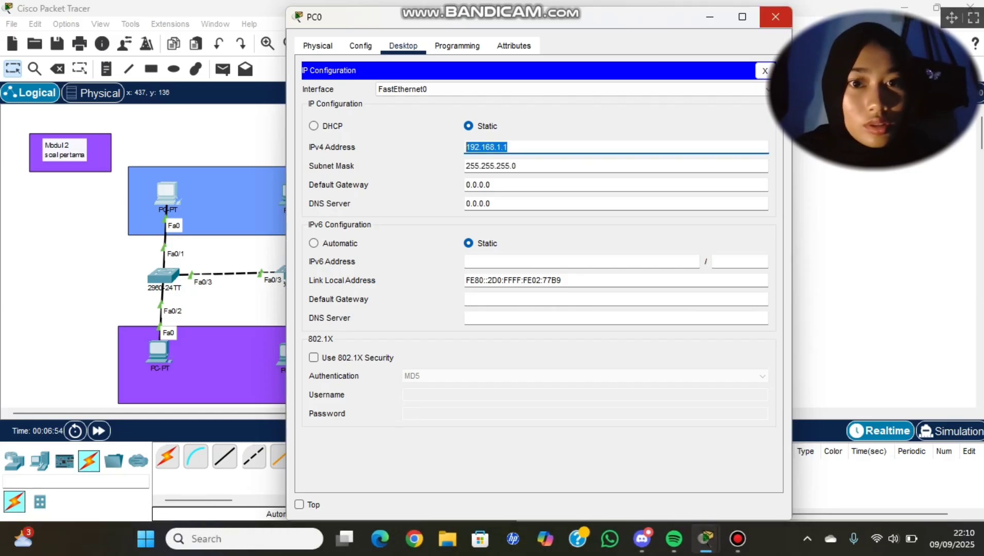
left_click(775, 16)
- Set PC1's static IPv4 address to 192.168.1.2, reusing the copied address
left_click(292, 191)
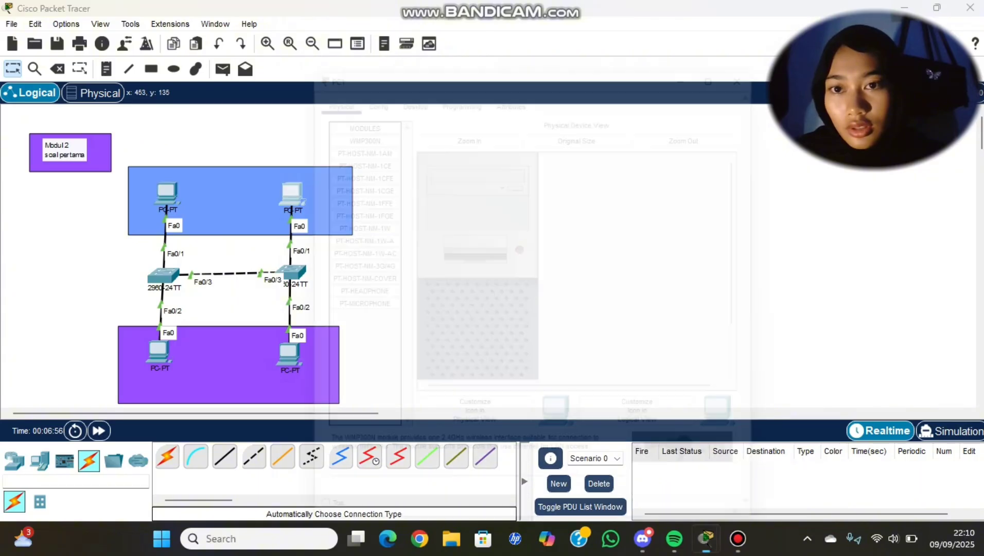
left_click(403, 46)
left_click(349, 93)
left_click(616, 148)
key("ctrl+v")
key("BackSpace")
type("2")
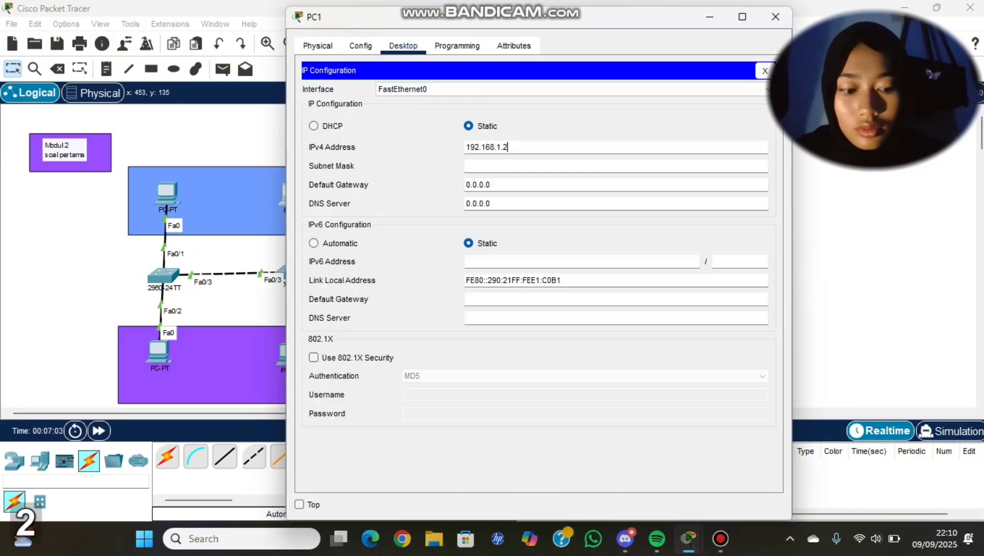
key("Return")
left_click(775, 17)
- Set PC2's static IPv4 address to 192.168.1.3, reusing the copied address
left_click(158, 352)
left_click(403, 45)
left_click(349, 92)
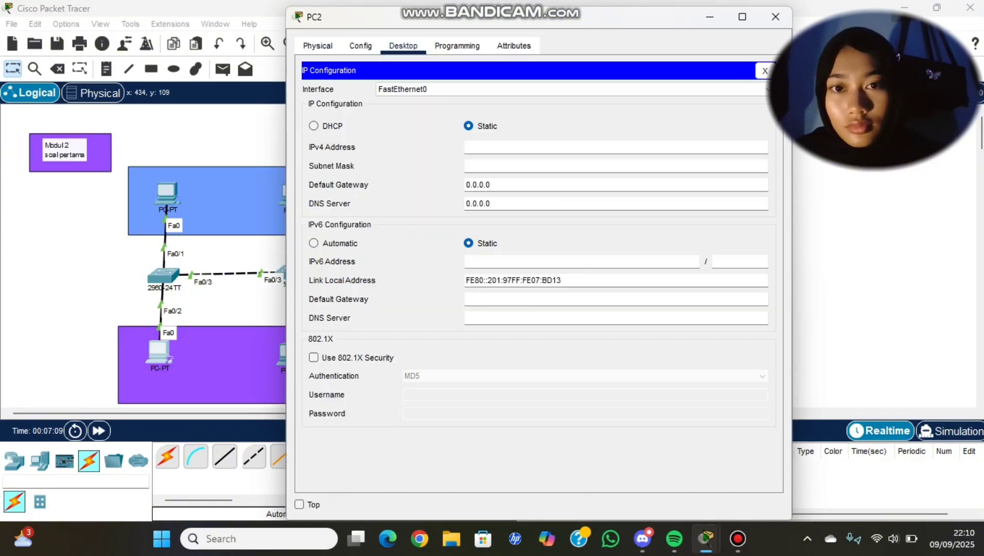
key("ctrl+v")
key("BackSpace")
type("3")
key("Return")
left_click(775, 16)
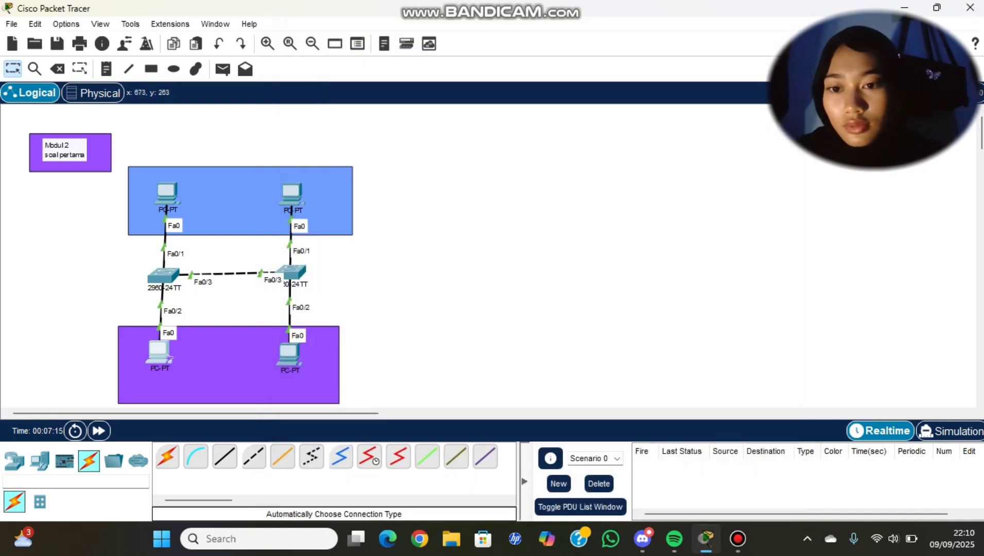
- Set PC3's static IPv4 address to 192.168.1.4, reusing the copied address
left_click(288, 352)
left_click(403, 46)
left_click(349, 93)
left_click(615, 147)
key("ctrl+v")
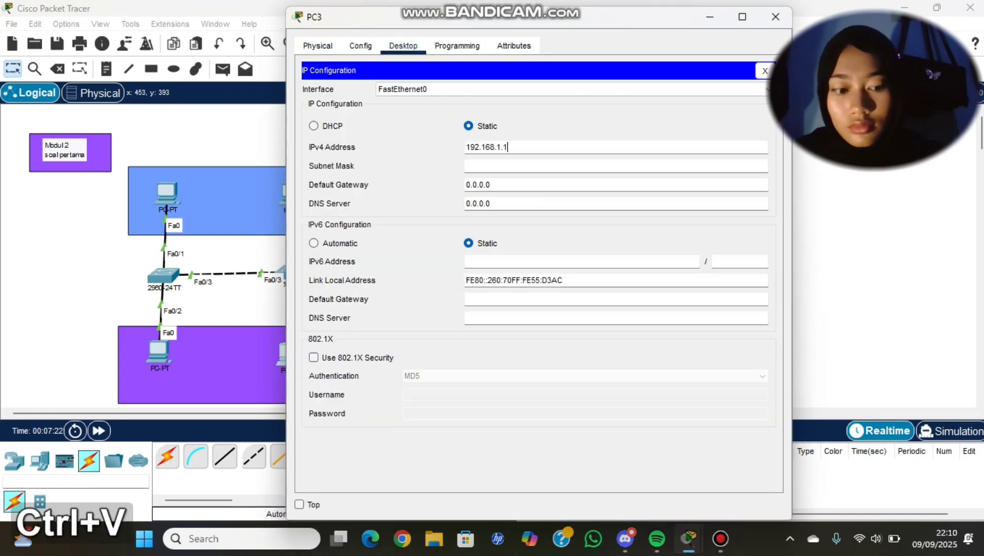
key("BackSpace")
type("4")
key("Return")
left_click(775, 16)
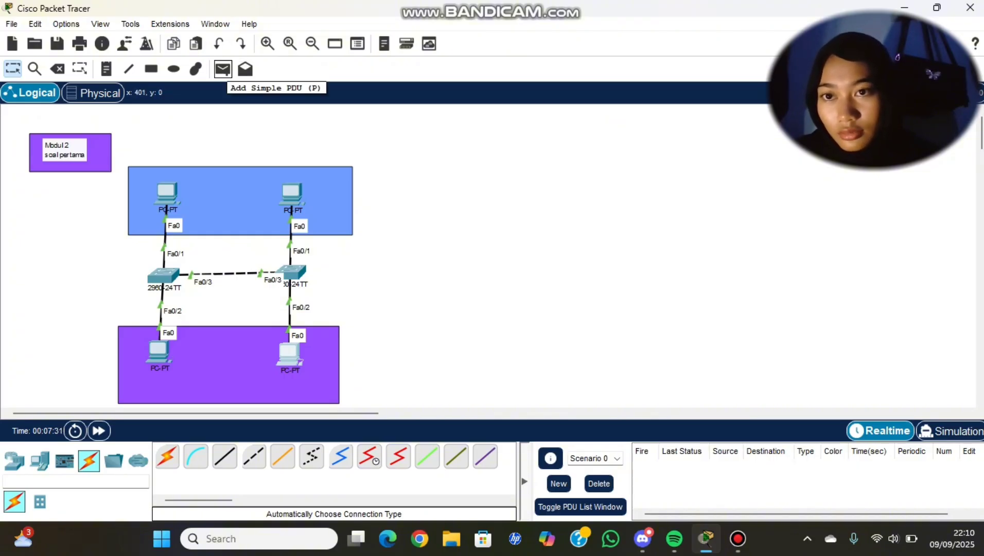
- Test connectivity with simple PDUs from PC0 to PC1 and from PC0 to PC2, and delete the test scenario
left_click(222, 69)
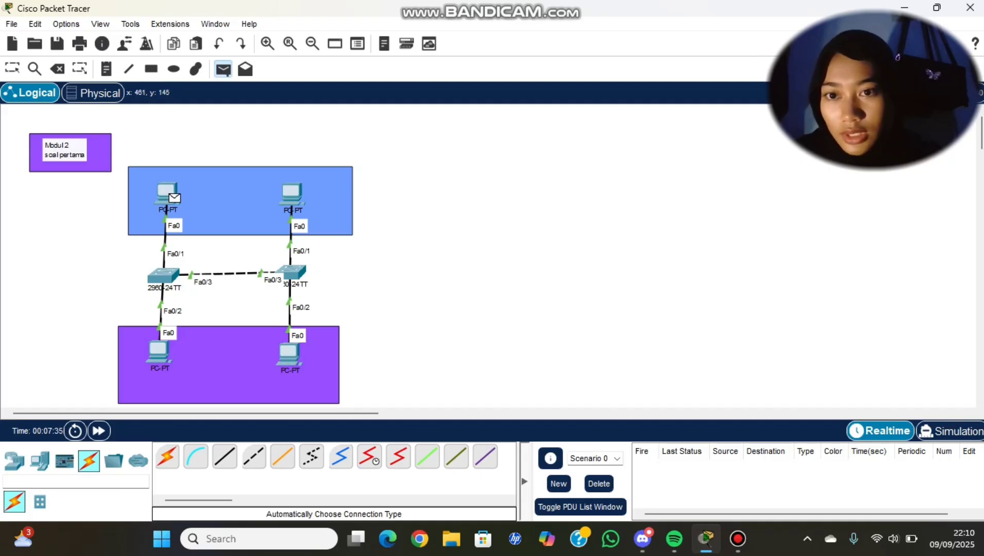
left_click(291, 195)
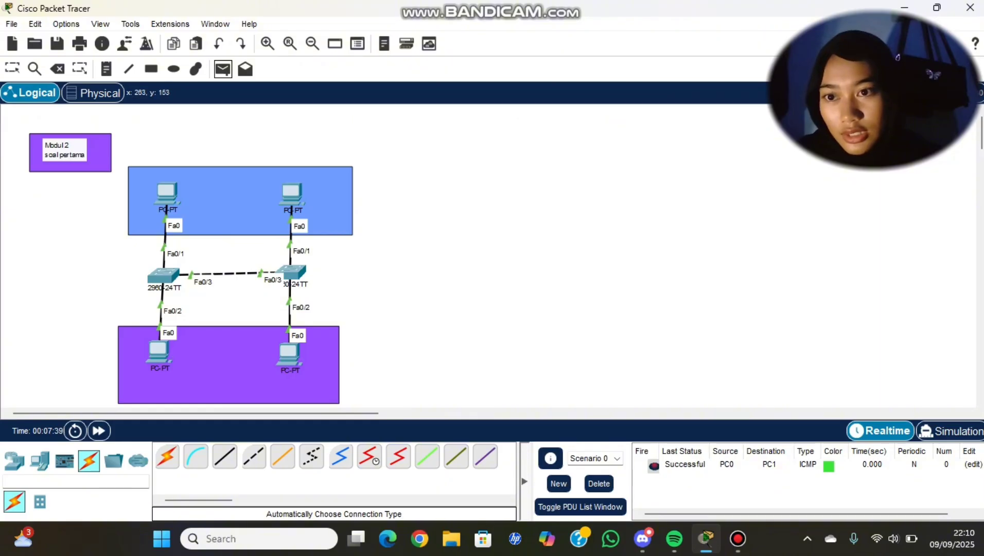
left_click(223, 69)
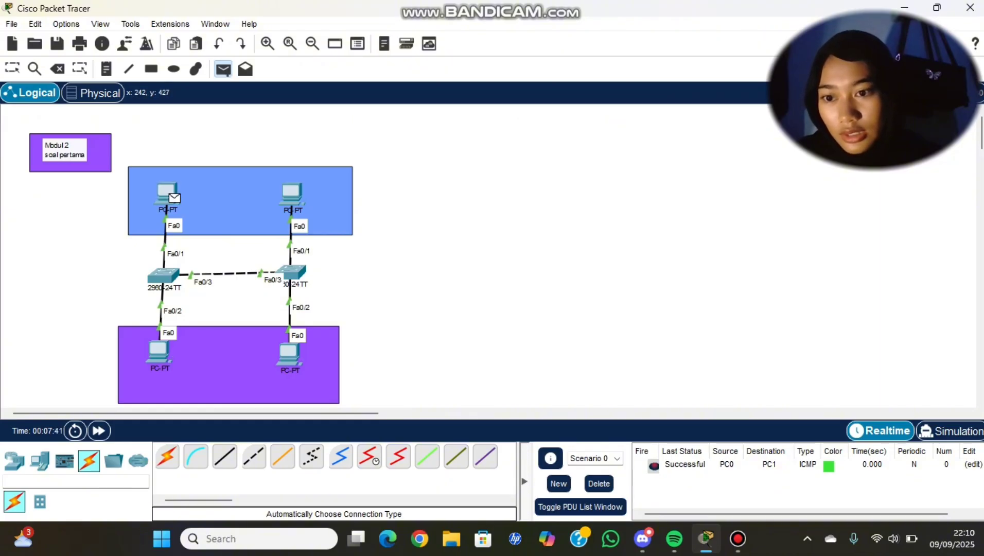
left_click(167, 195)
left_click(159, 351)
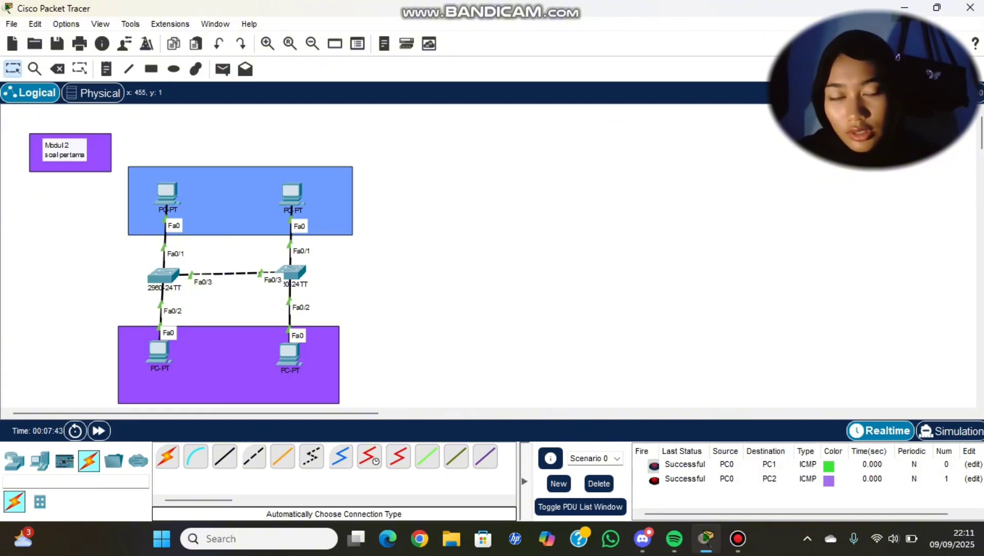
left_click(599, 483)
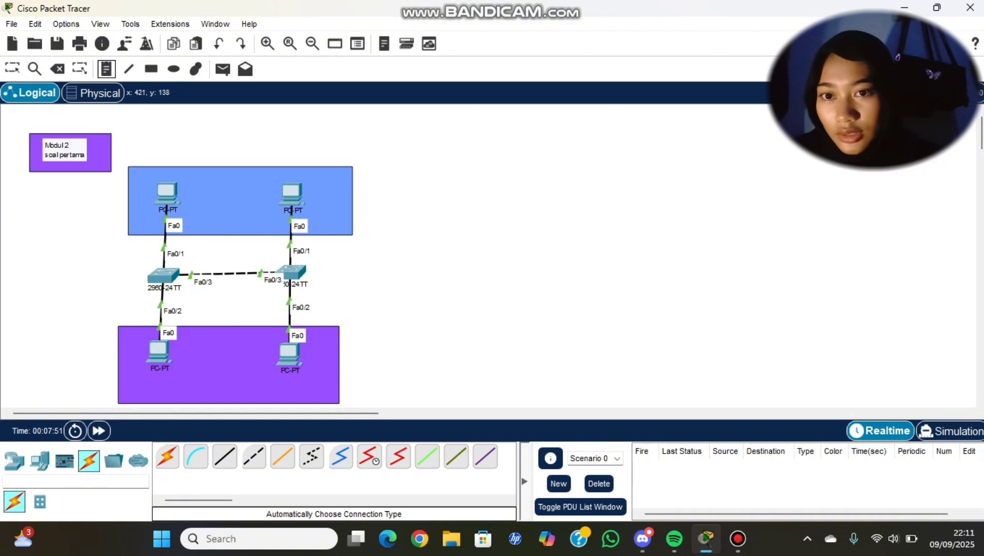
- Label the blue area with the notes "vlan 10" and "tkj", one below the other beside PC1
left_click(310, 179)
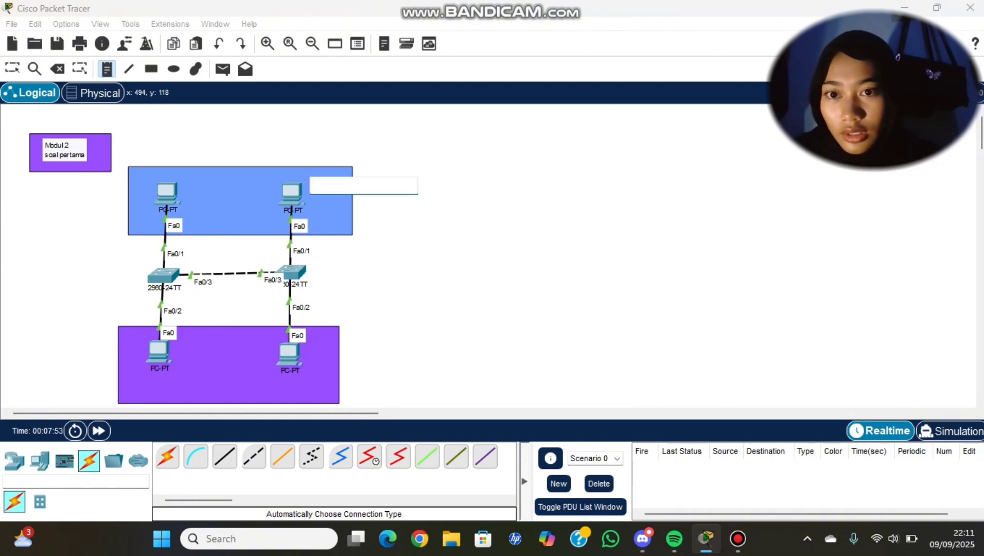
type("vlan")
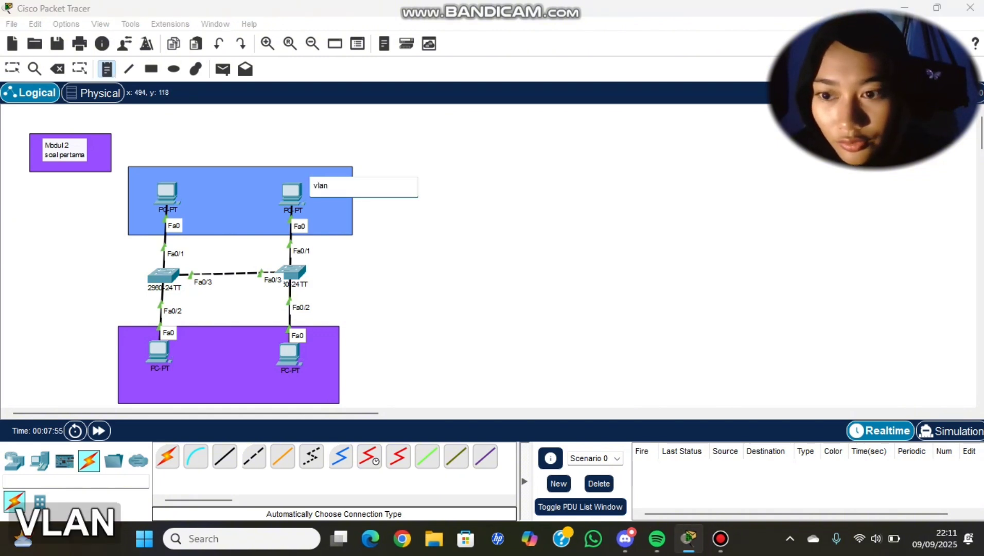
type(" 10")
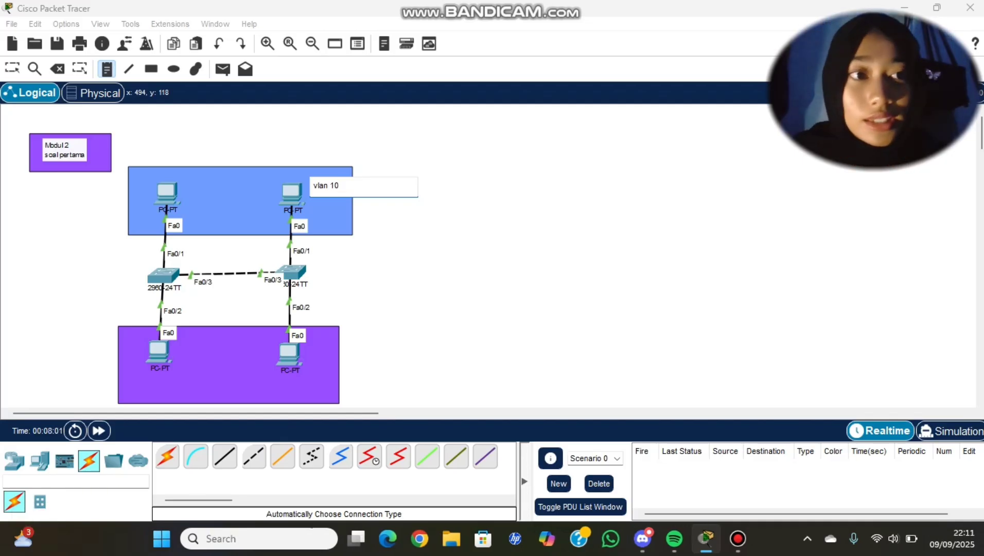
left_click(312, 204)
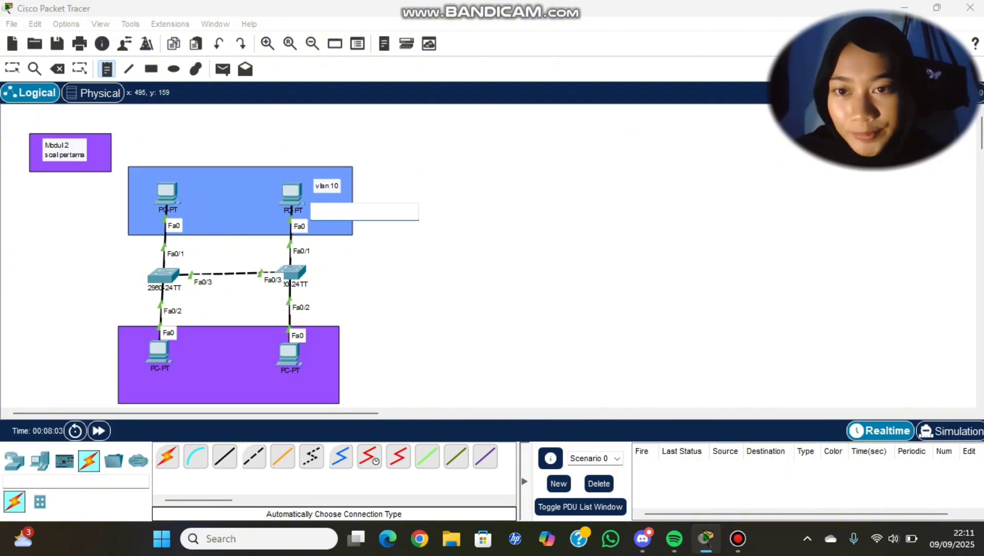
type("tkj")
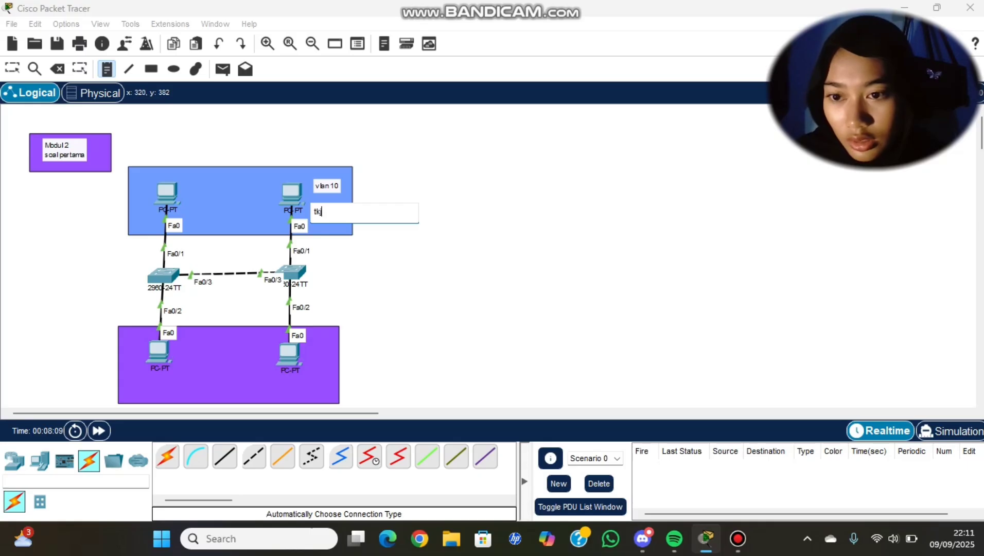
- Label the large purple area with the notes "vlan 20" and "dkv", one below the other between its two PCs
left_click(204, 350)
type("vlan 20")
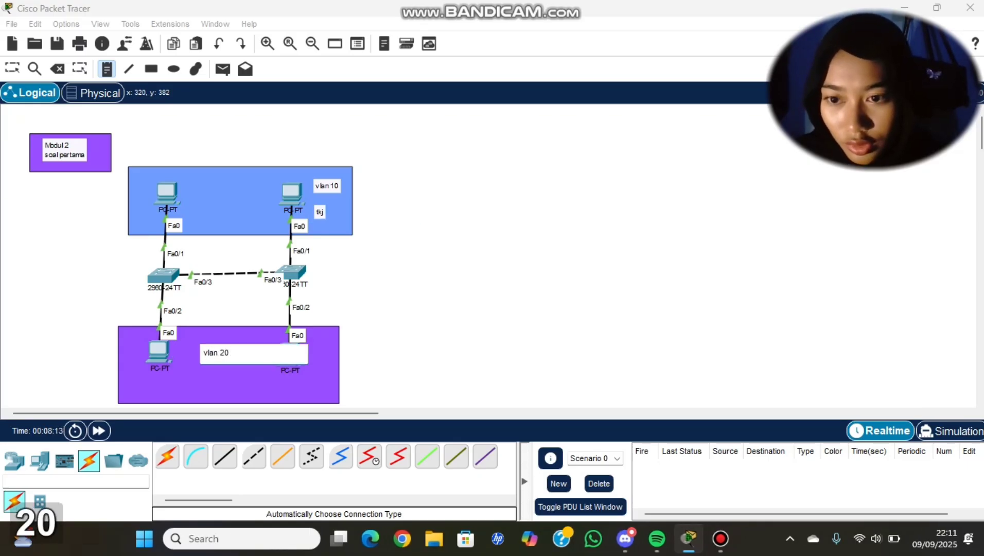
left_click(202, 377)
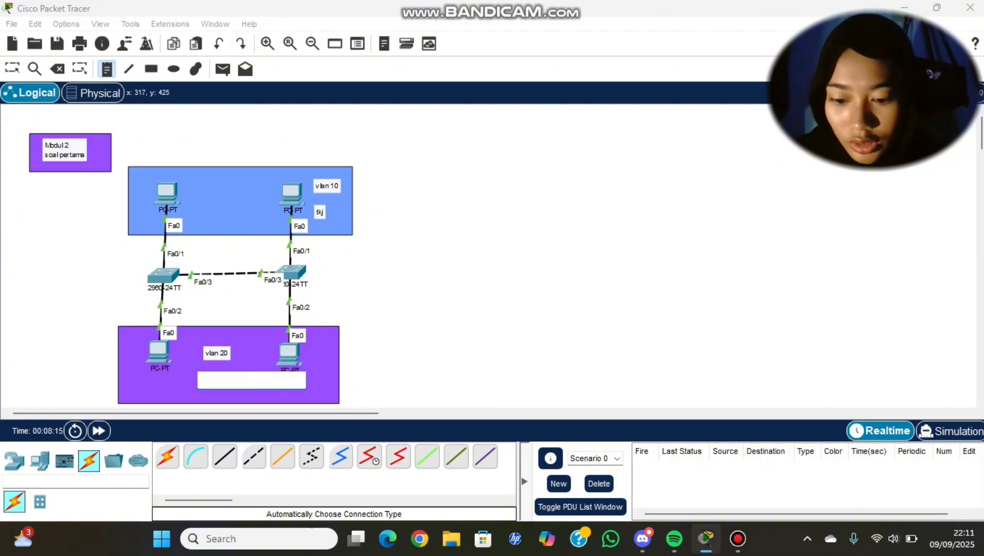
type("dkv")
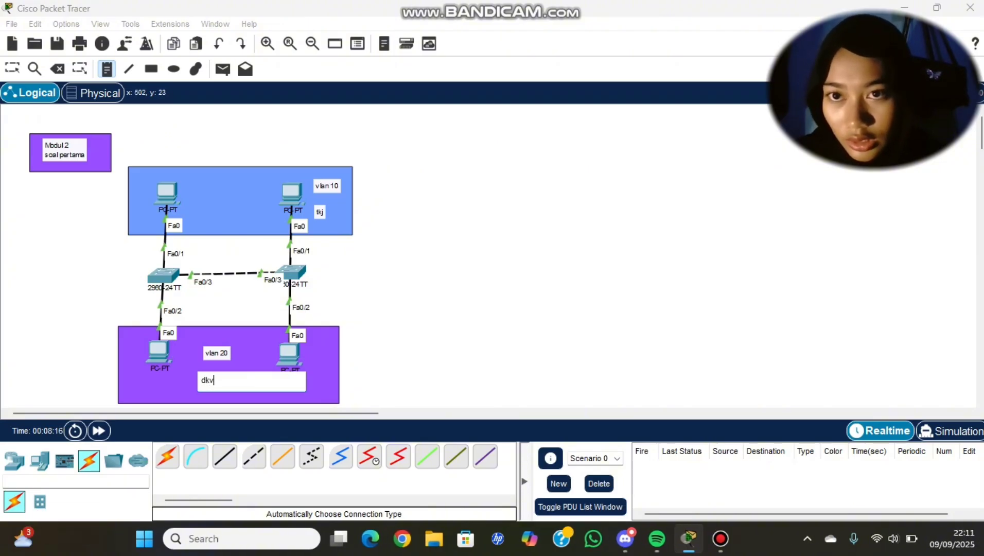
left_click(322, 119)
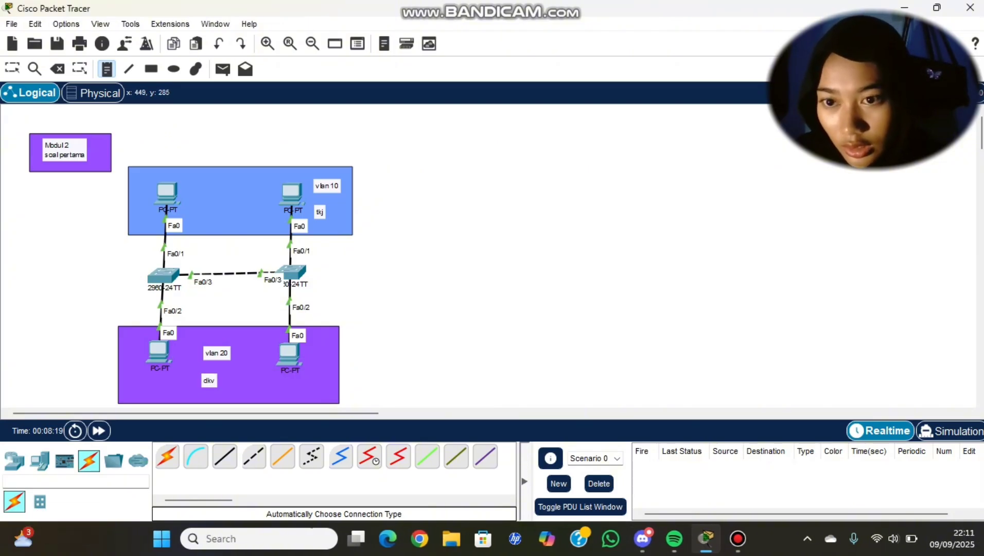
left_click(165, 274)
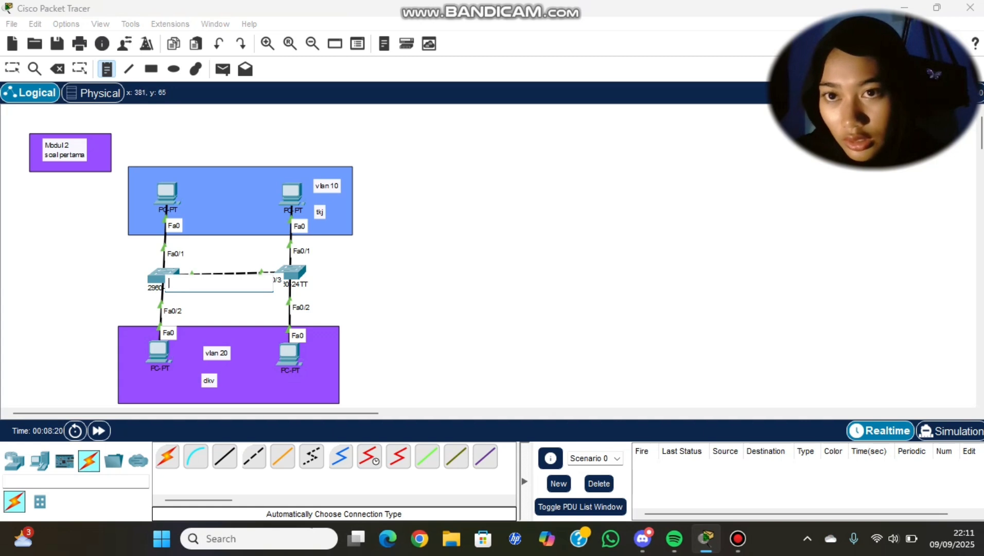
left_click(244, 146)
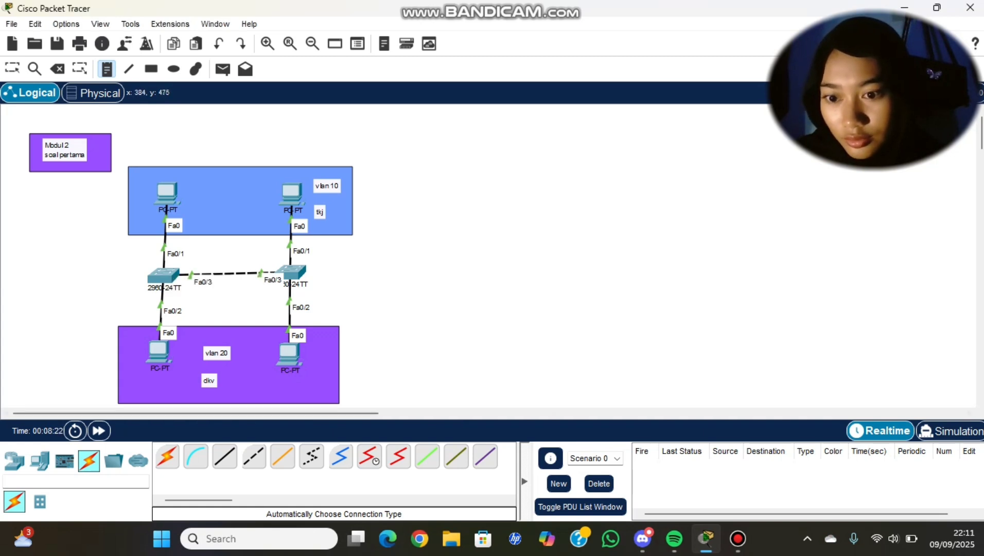
left_click(253, 456)
left_click(254, 456)
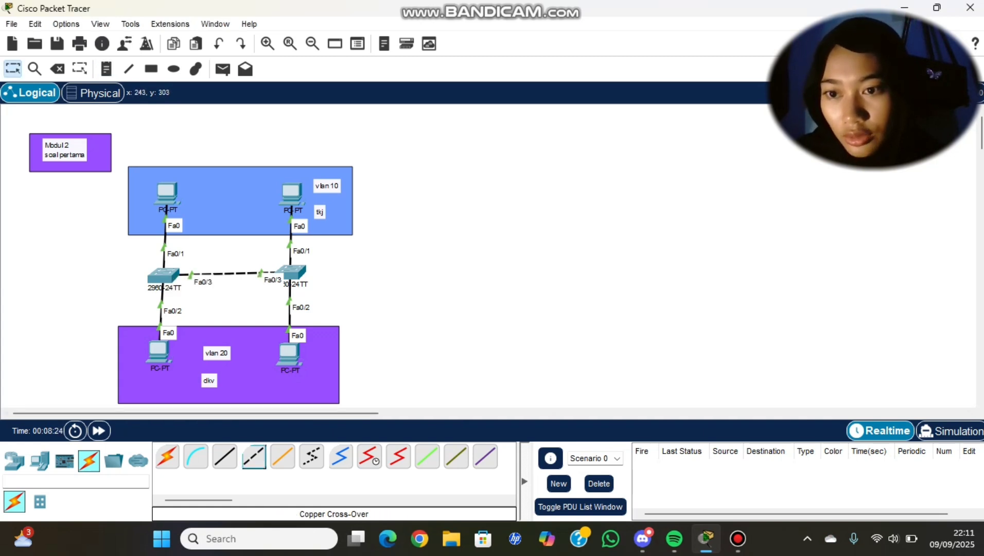
- Open Switch0's command line and enter global configuration mode with the commands en and conf t
left_click(164, 276)
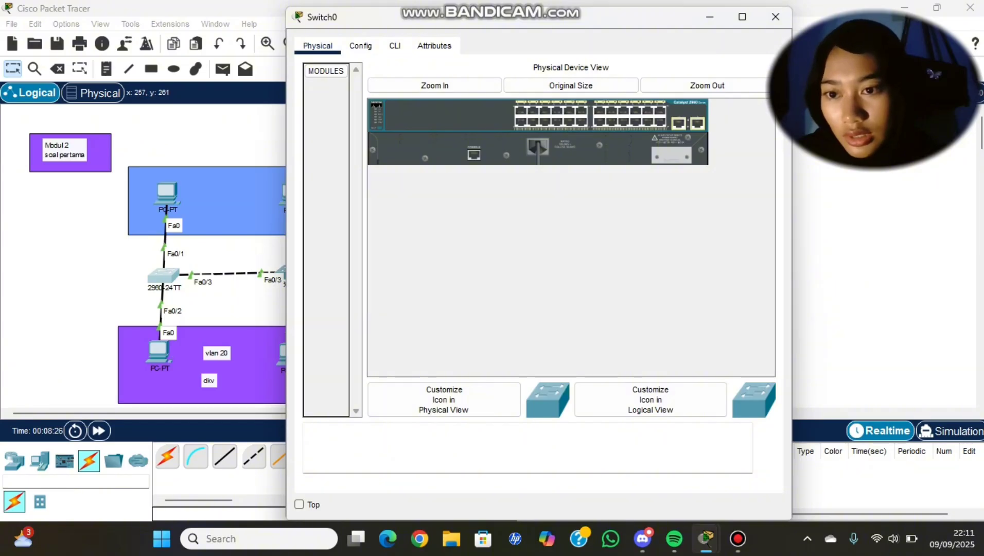
scroll(165, 273, "right", 1)
left_click(394, 47)
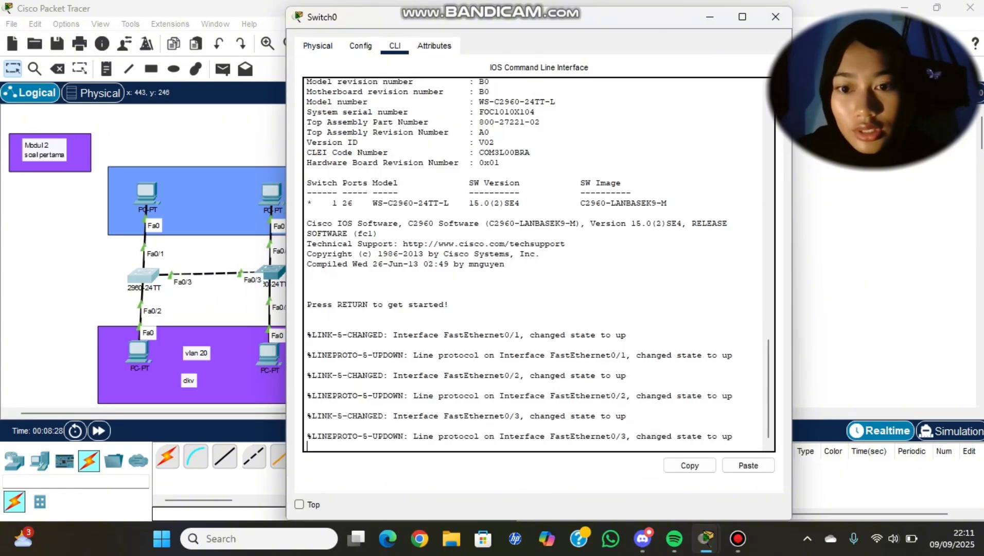
key("Return")
key("Return")
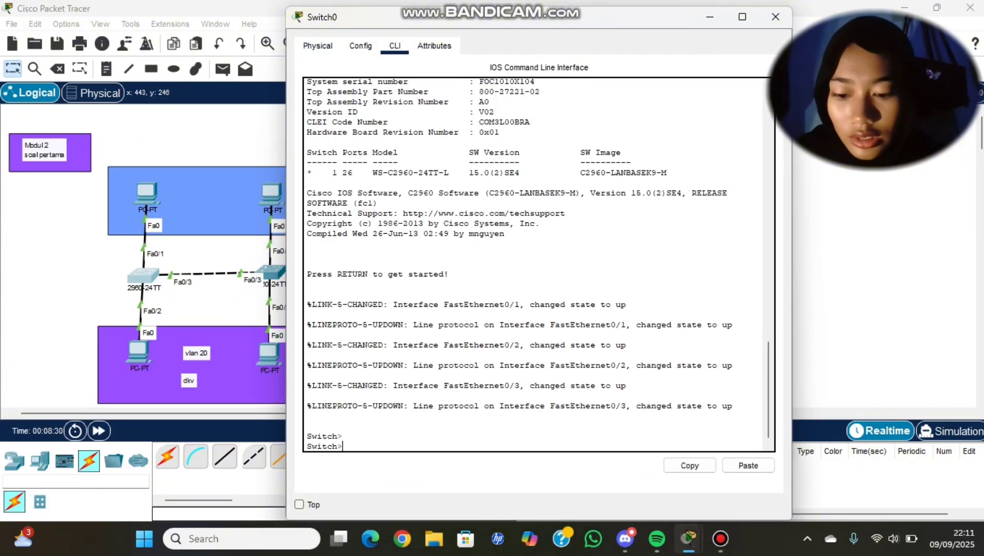
type("en")
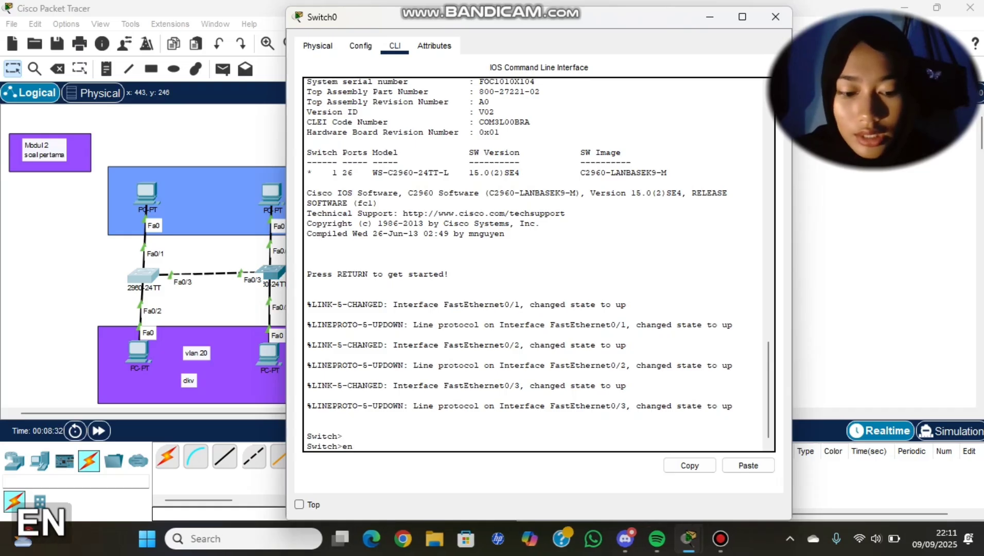
key("Return")
type("conf t")
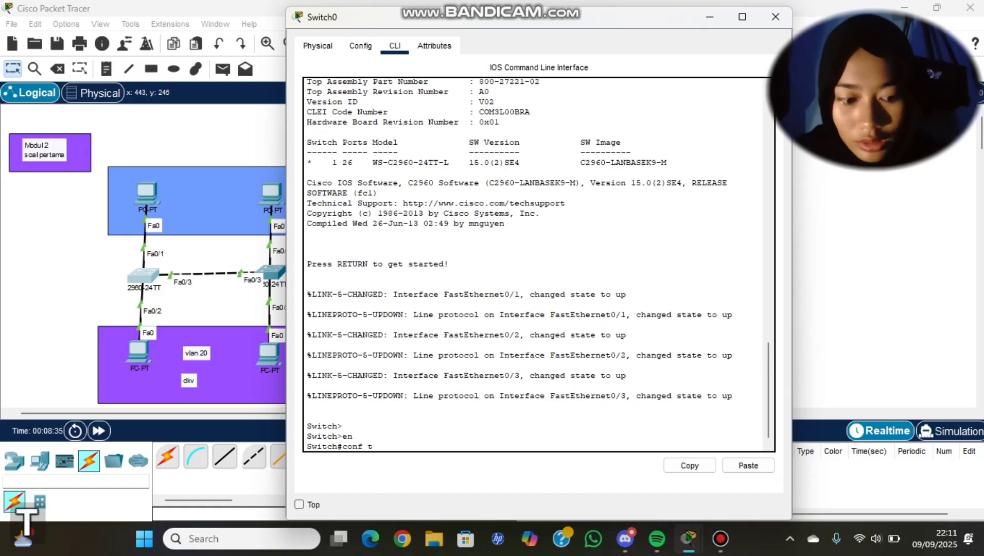
key("Return")
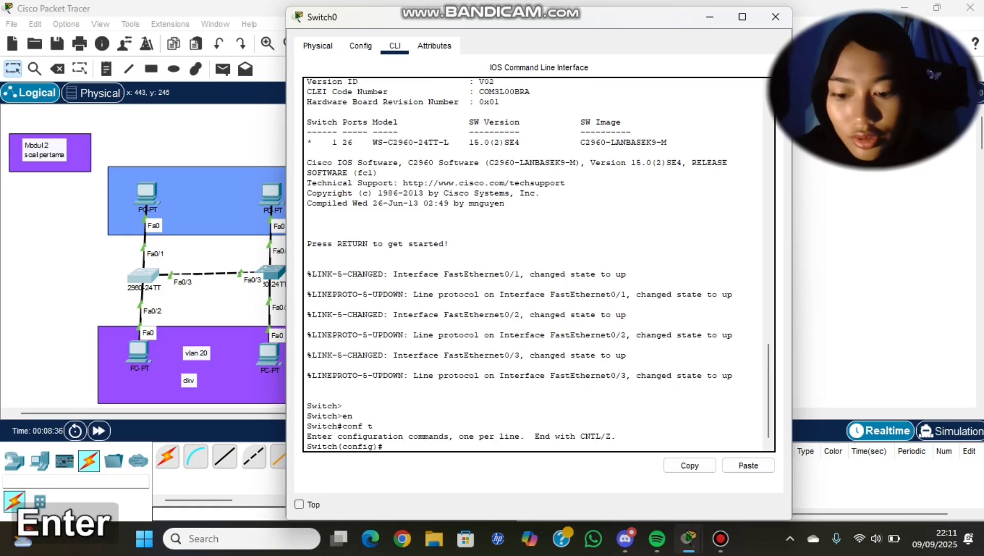
- Create VLAN 10 on Switch0 and name it tkj
type("vlan 1")
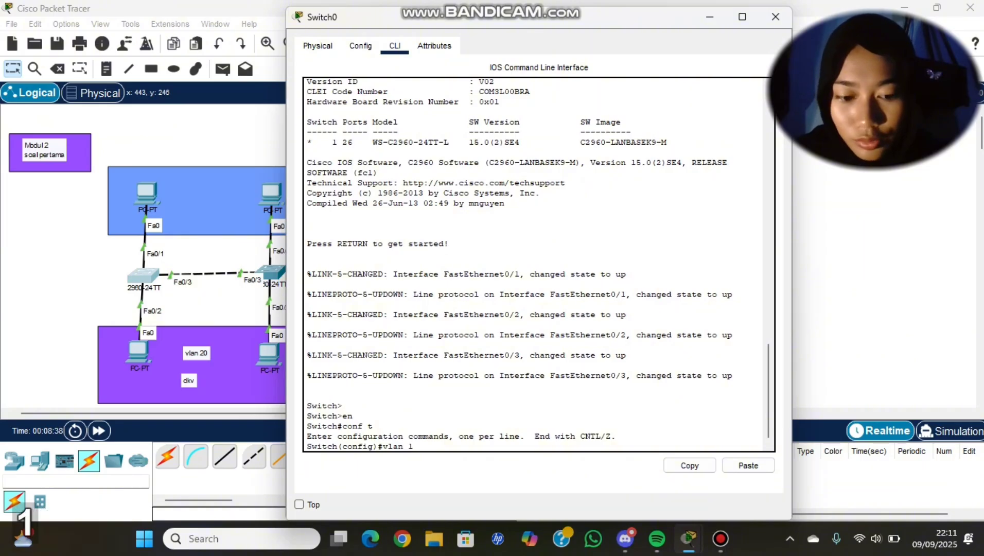
type("0")
key("Return")
type("name")
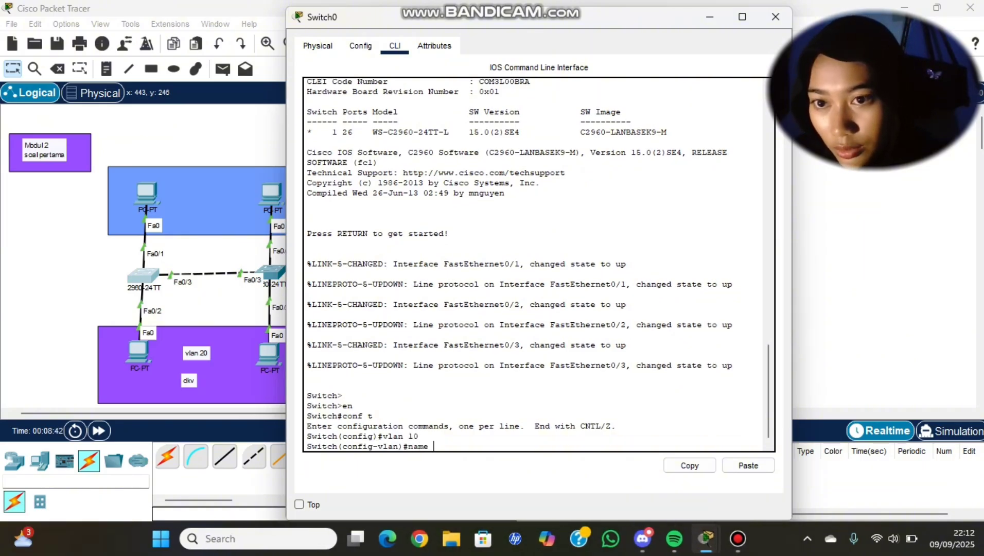
scroll(155, 257, "right", 3)
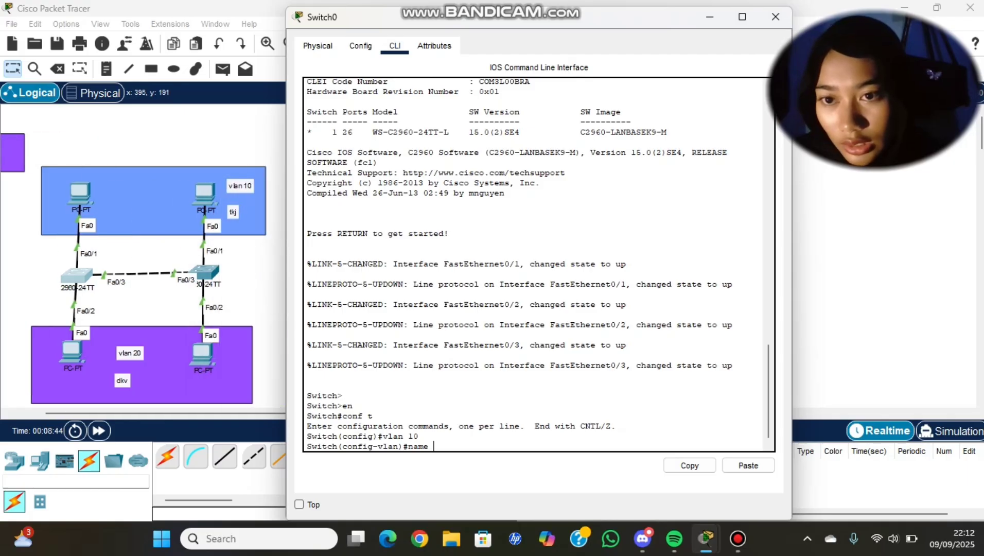
scroll(154, 257, "left", 1)
type("tkj")
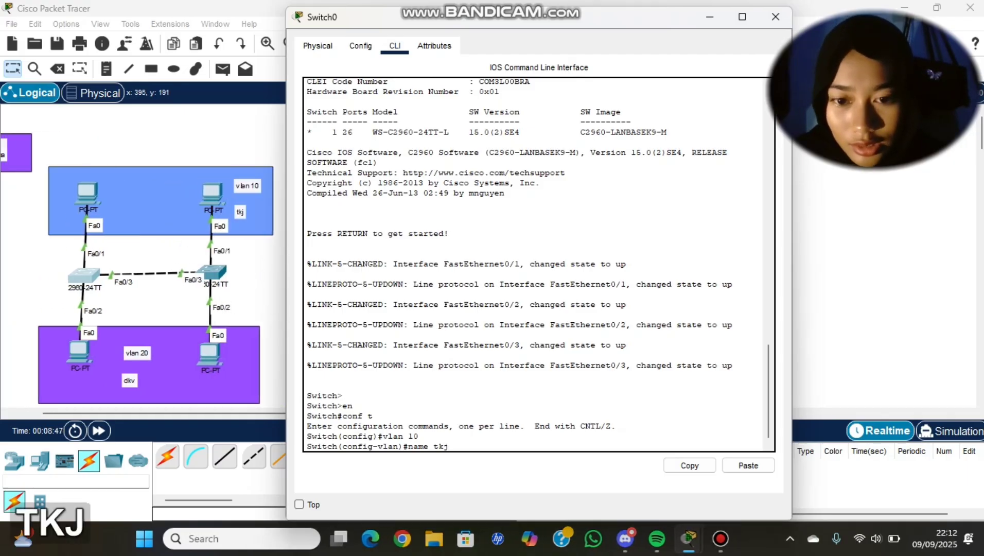
key("Return")
- Create VLAN 20 on Switch0 and name it dkv
type("vlan 20")
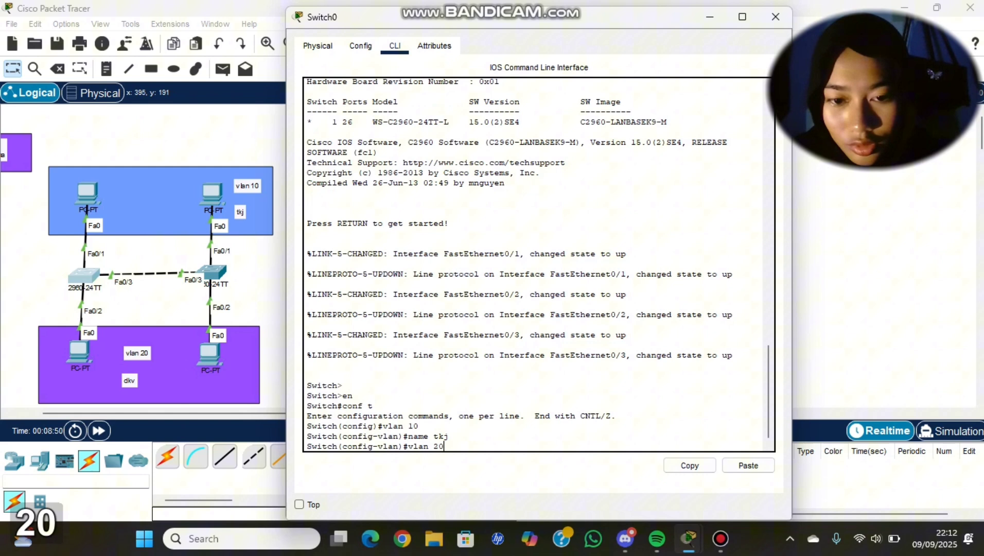
key("Return")
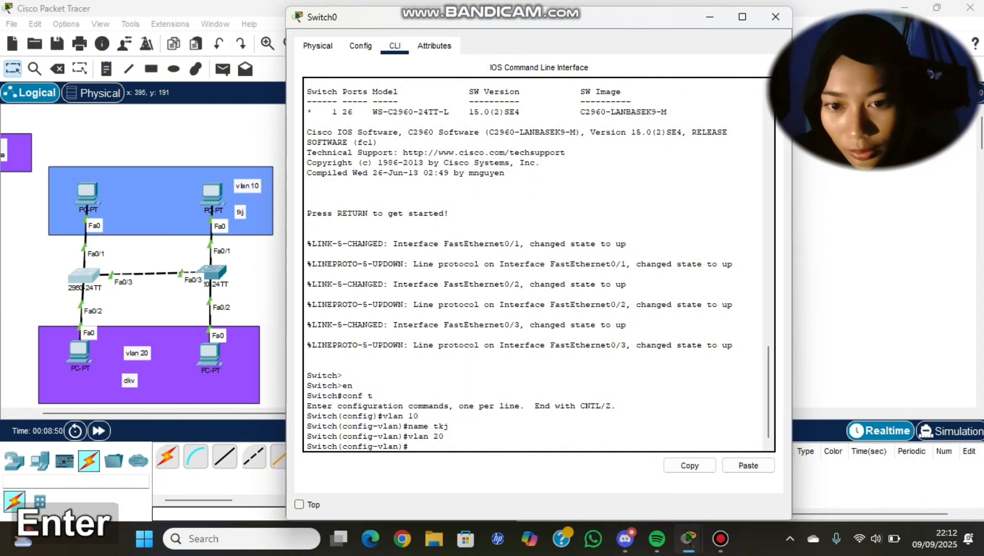
type("name ")
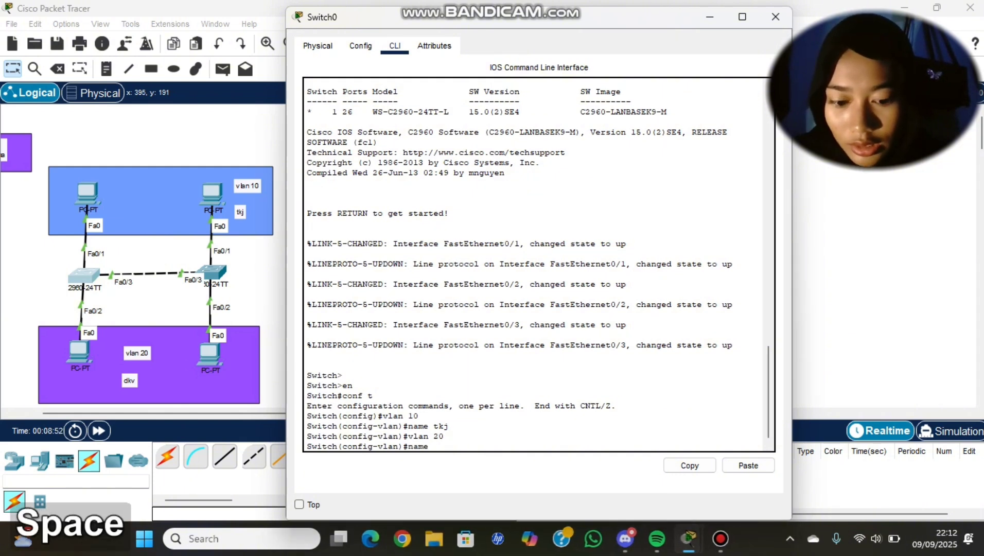
type("dkv")
key("Return")
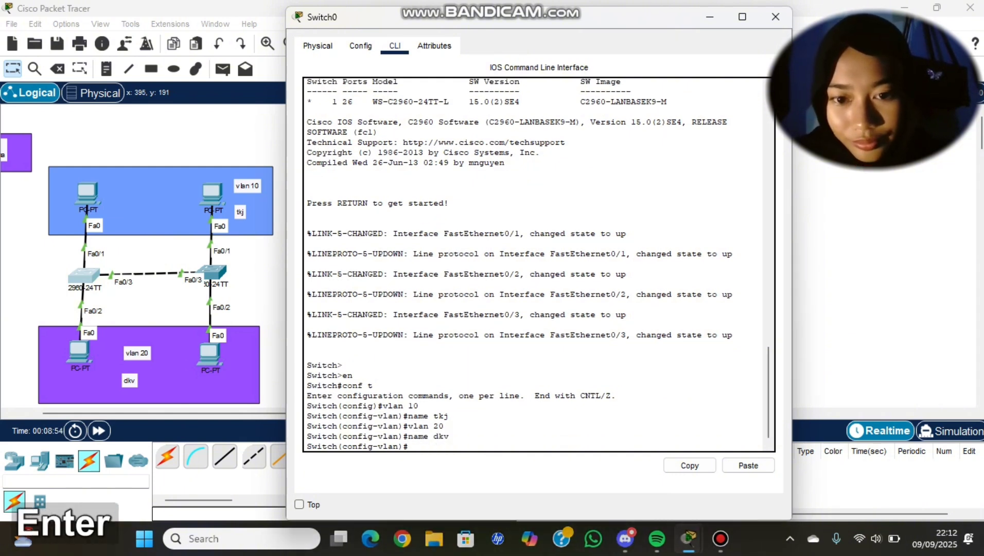
- Enter interface fa0/1 on Switch0 and set its switchport mode to access
type("int ")
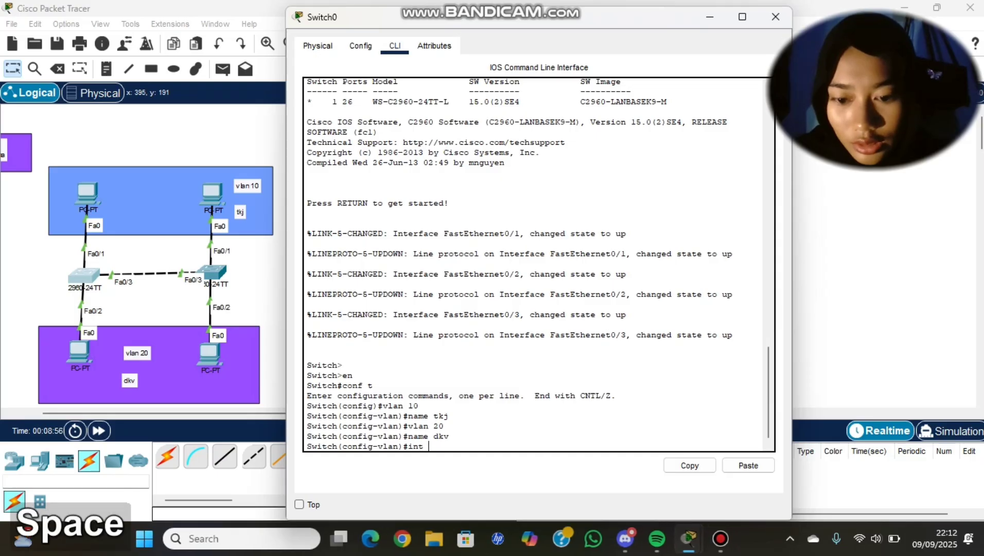
type("fa")
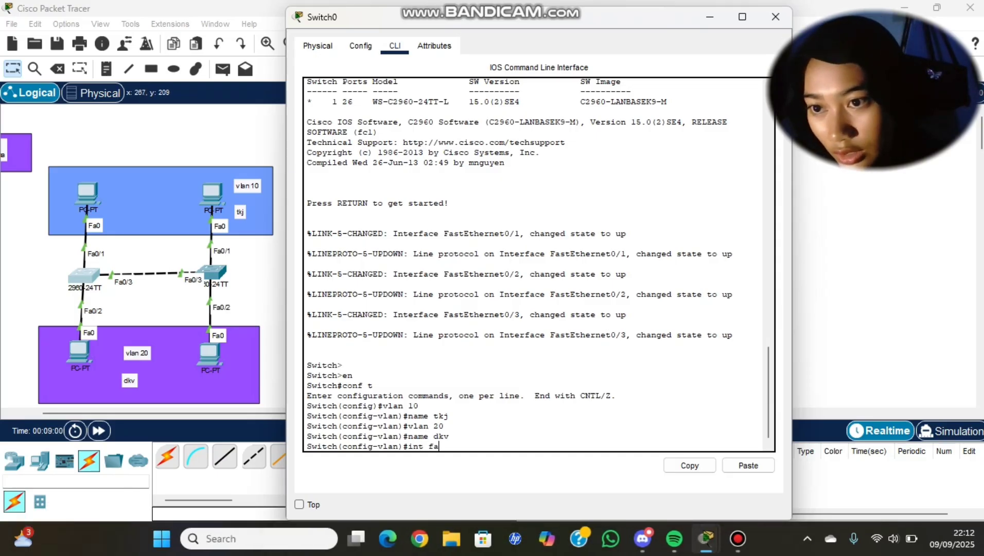
type("0/1")
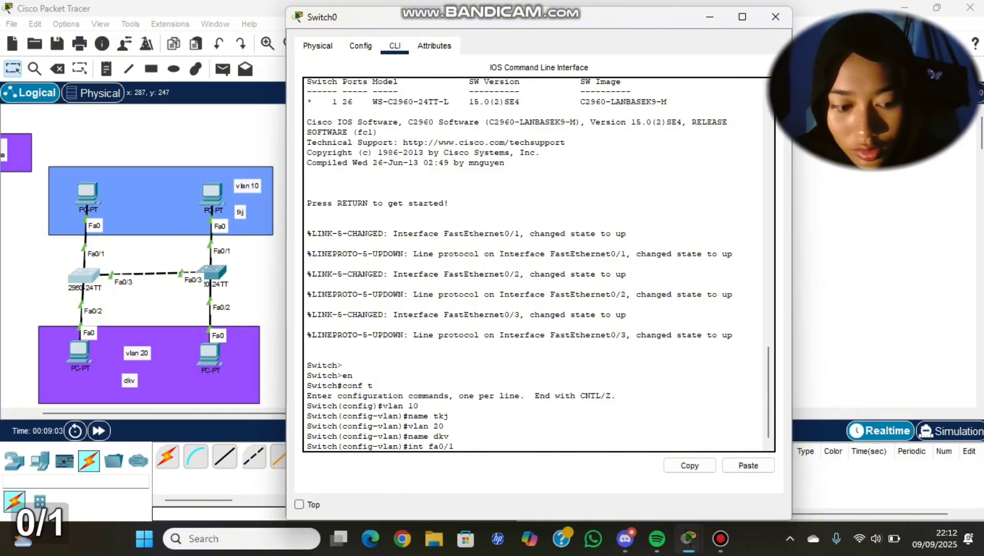
key("Return")
type("sw")
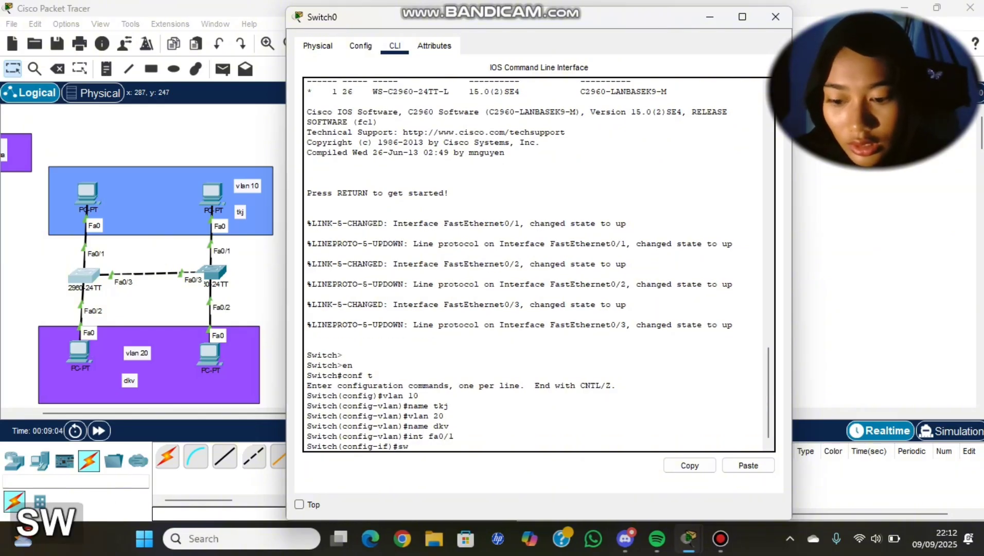
key("Tab")
type("m")
key("Tab")
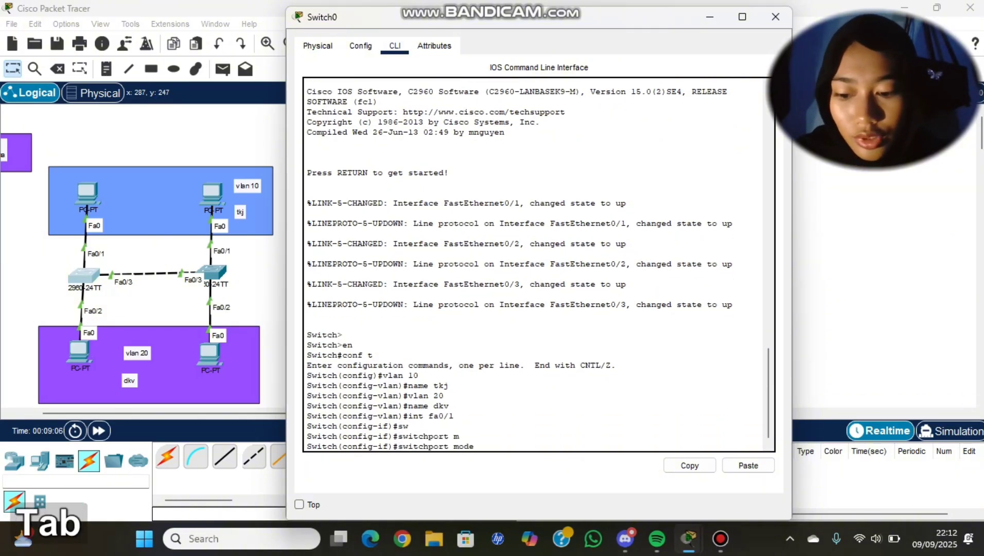
type("a")
key("Tab")
key("Return")
- Assign Switch0's interface fa0/1 to VLAN 10 with switchport access vlan 10
type("sw")
key("Tab")
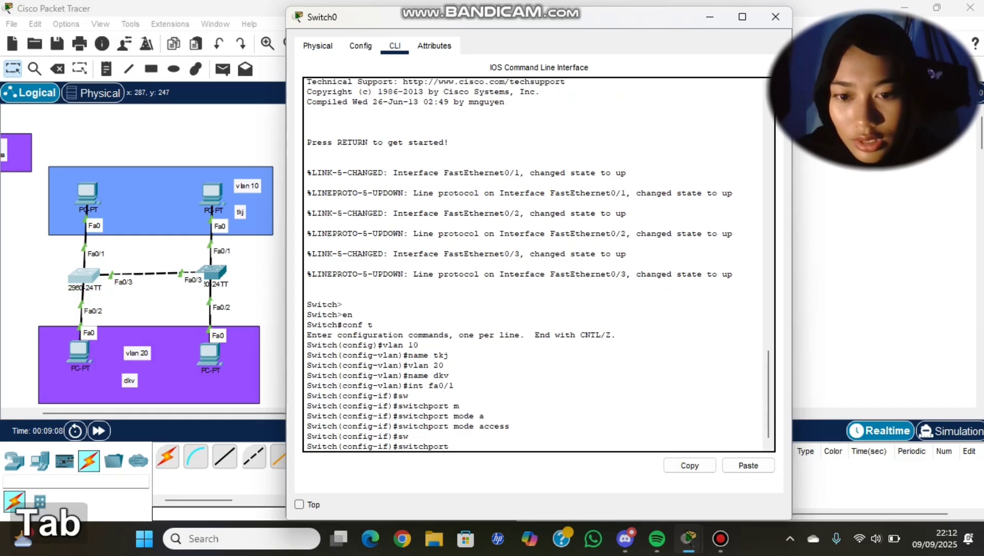
type("a")
key("Tab")
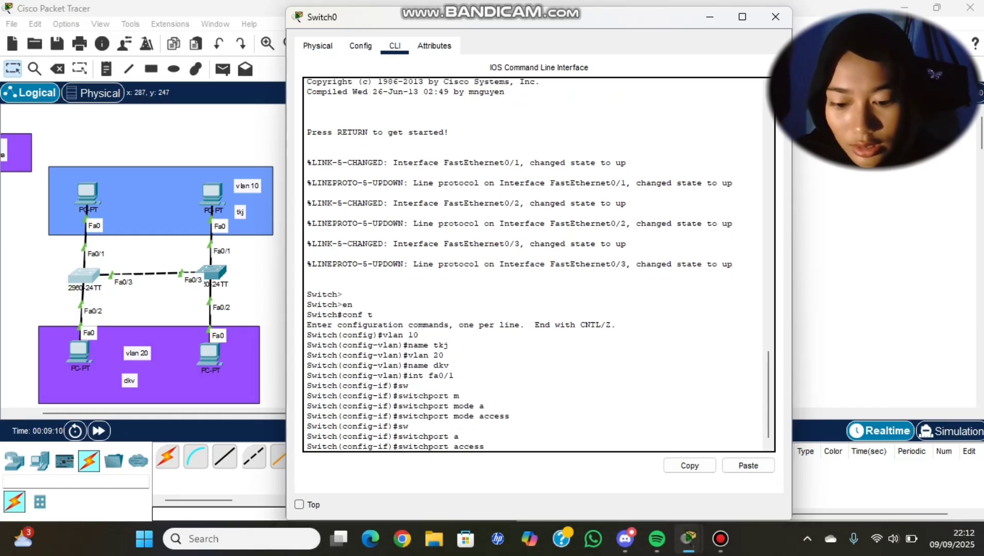
type("vl")
key("Tab")
type("10")
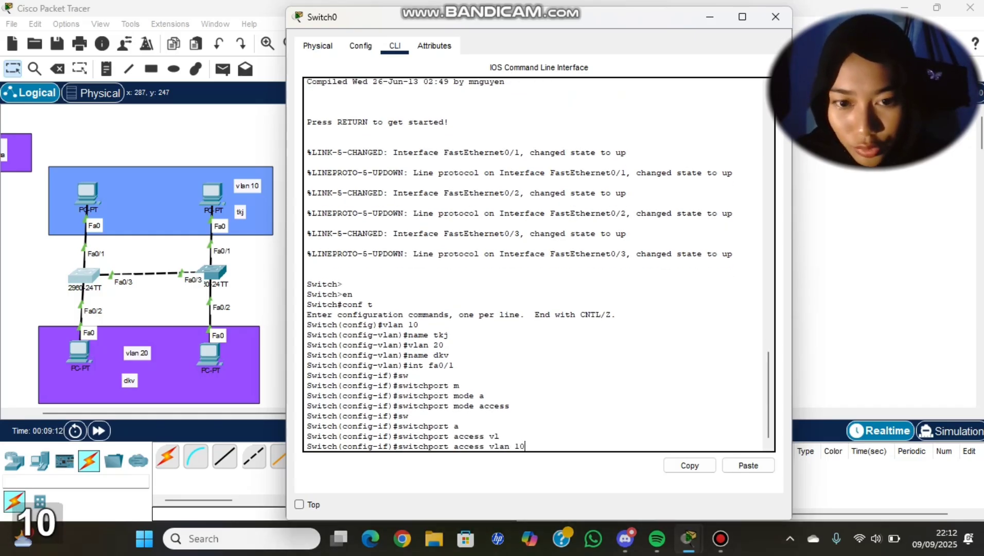
key("Return")
- Enter interface fa0/2 on Switch0 and set its switchport mode to access
type("int fa")
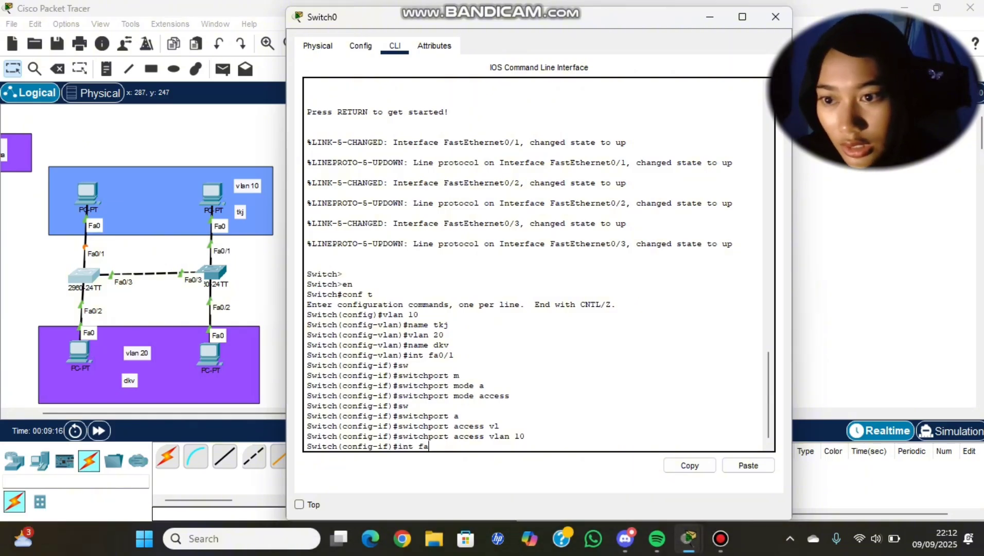
type("0/2")
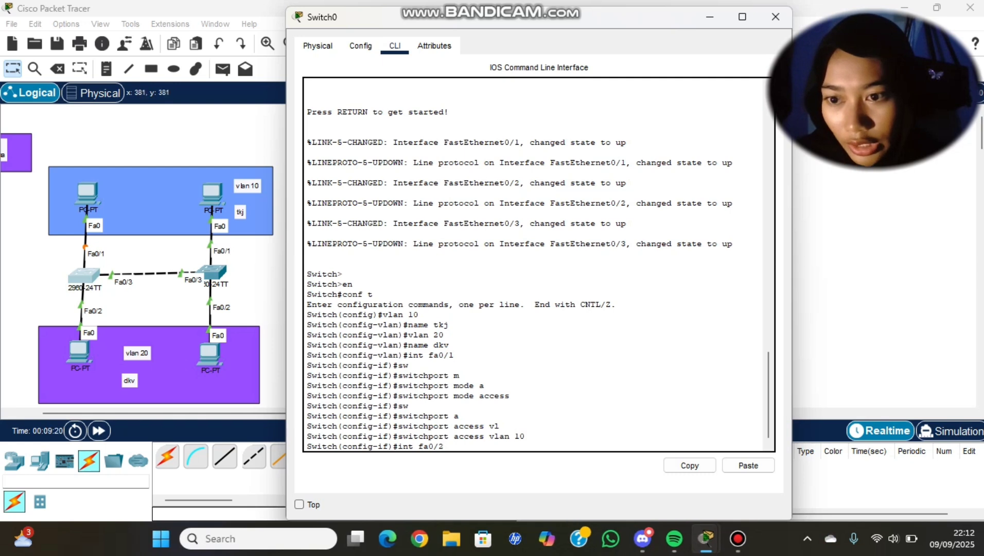
key("Return")
type("sw")
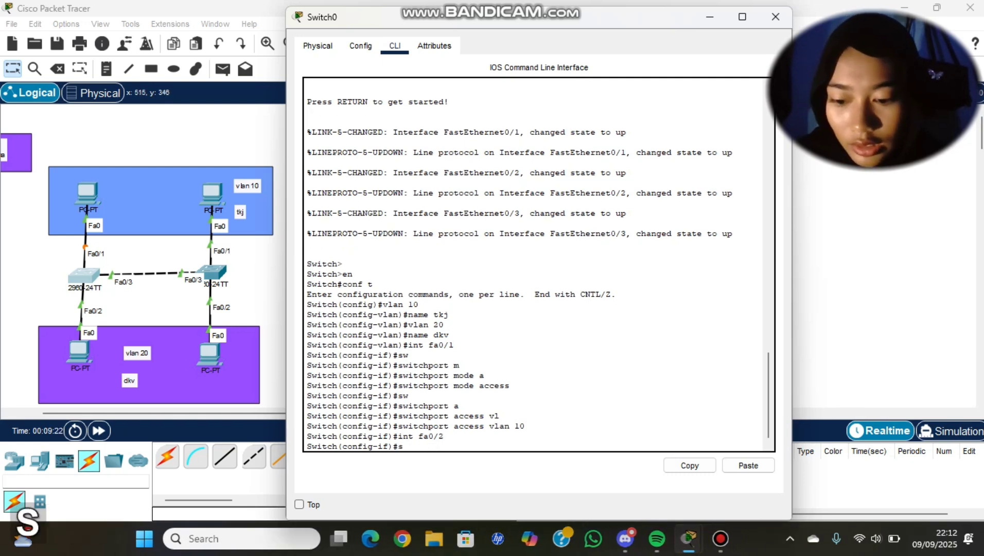
key("Tab")
type("m")
key("Tab")
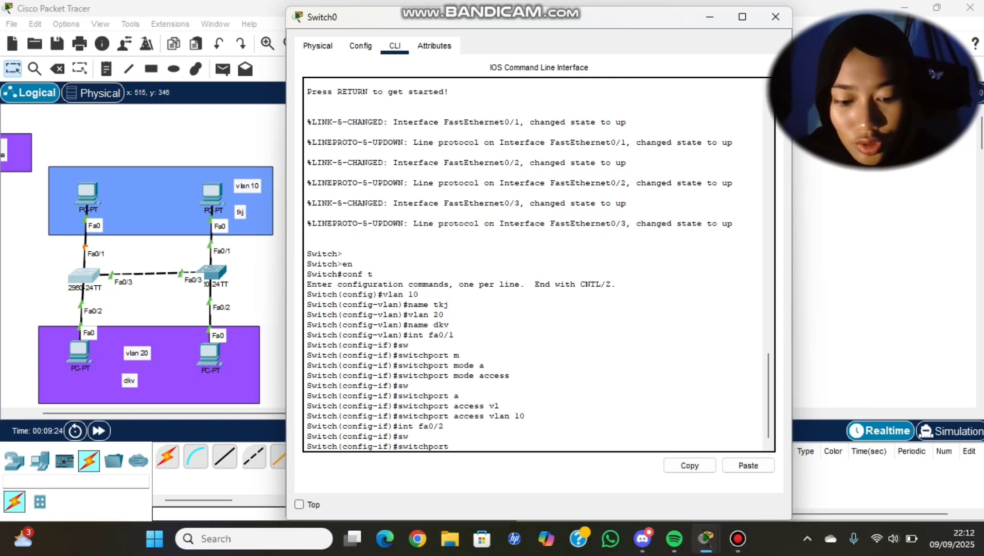
type("a")
key("Tab")
key("Return")
- Assign Switch0's interface fa0/2 to VLAN 20 with switchport access vlan 20, and close the switch's window
type("sw")
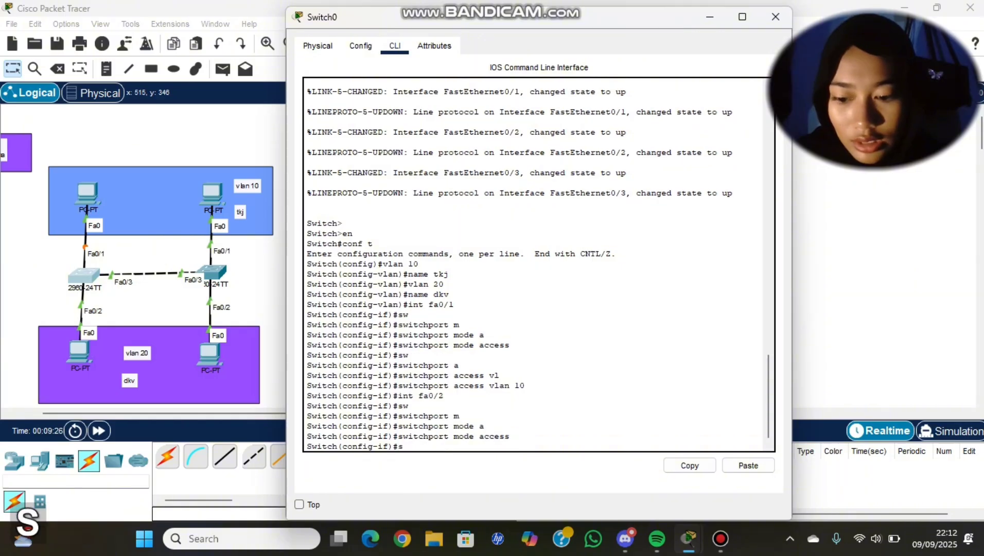
key("Tab")
type("a")
key("Tab")
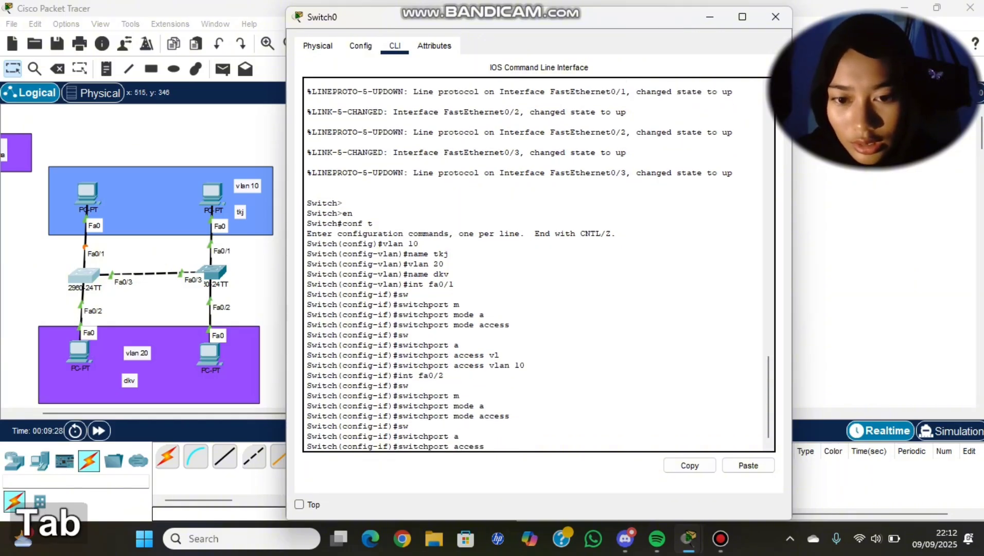
type("vl")
key("Tab")
type("20")
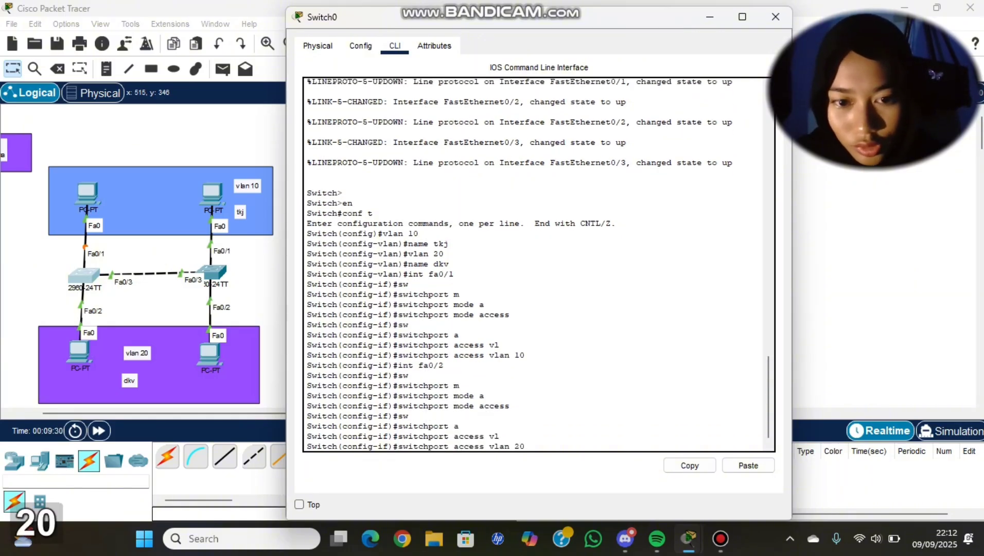
key("Return")
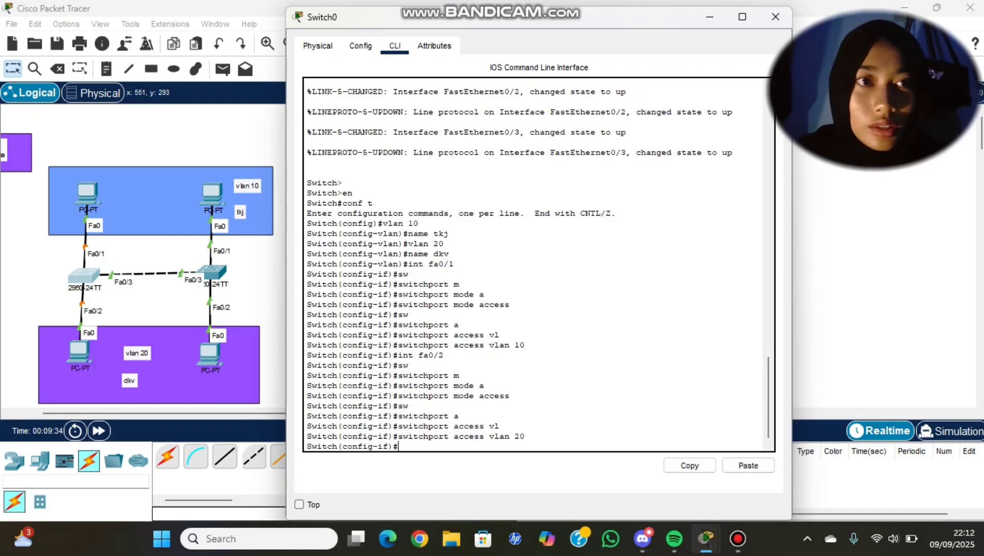
left_click(775, 17)
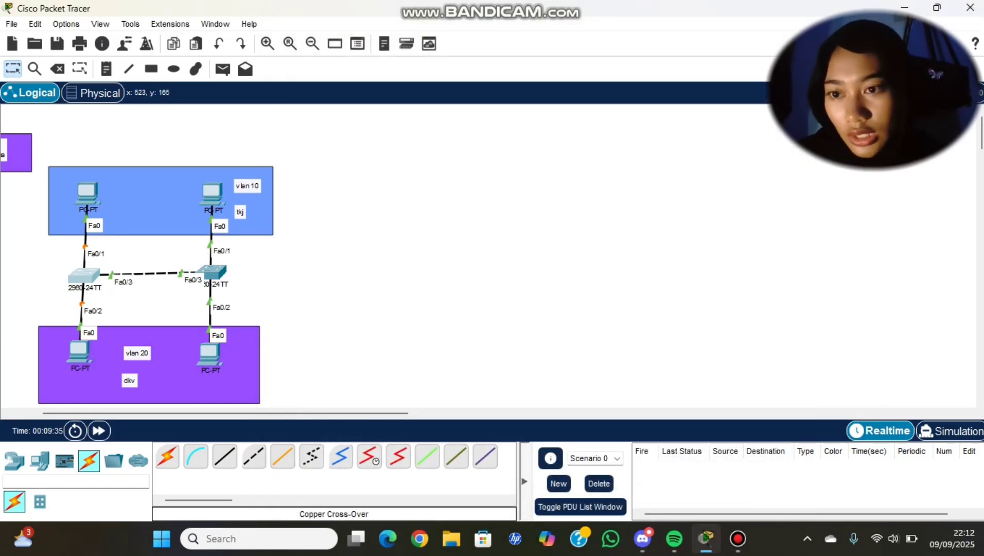
- Open Switch1's command line and enter global configuration mode with the commands en and conf t
left_click(213, 271)
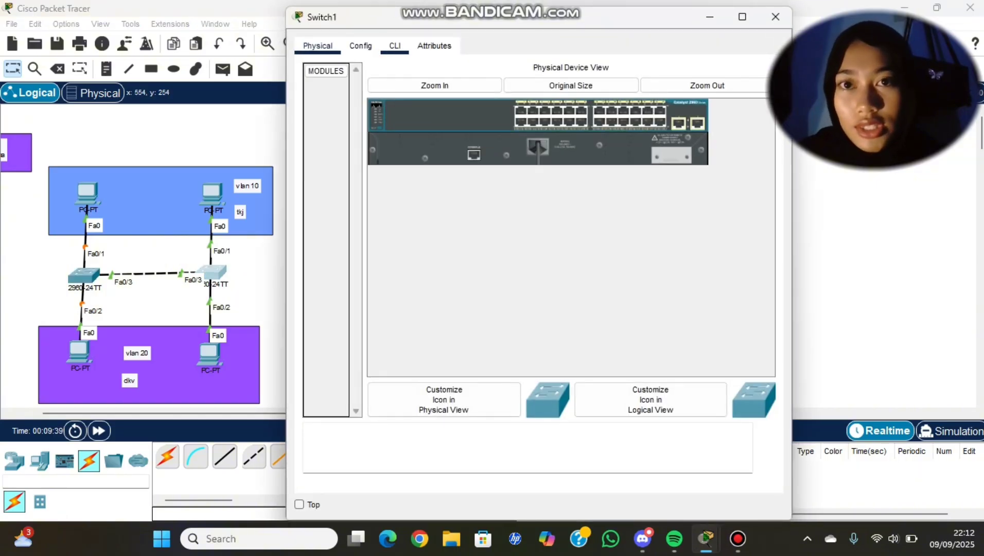
left_click(395, 45)
key("Return")
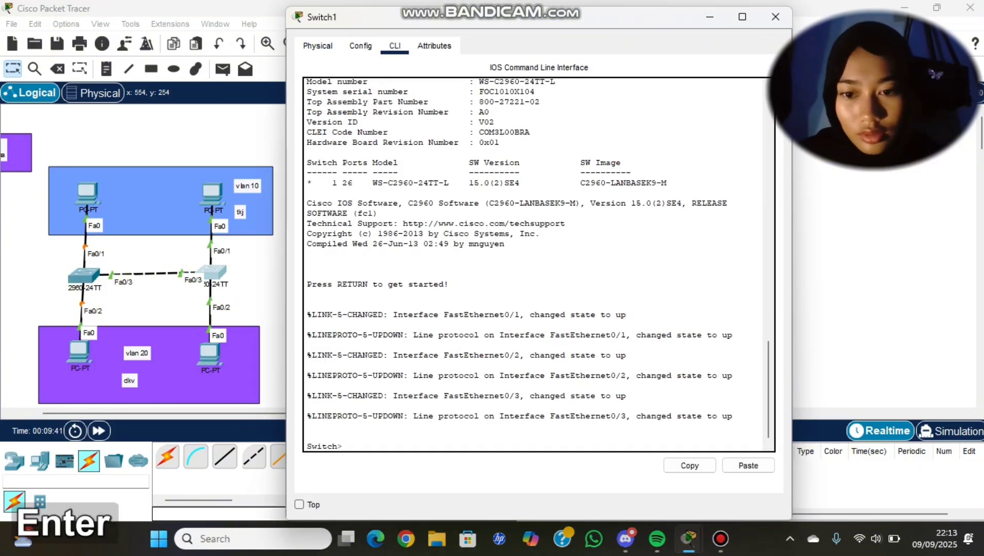
type("en")
key("Return")
type("conf t")
key("Return")
- Create VLAN 10 named tkj and VLAN 20 named dkv on Switch1
type("vlan 10")
key("Return")
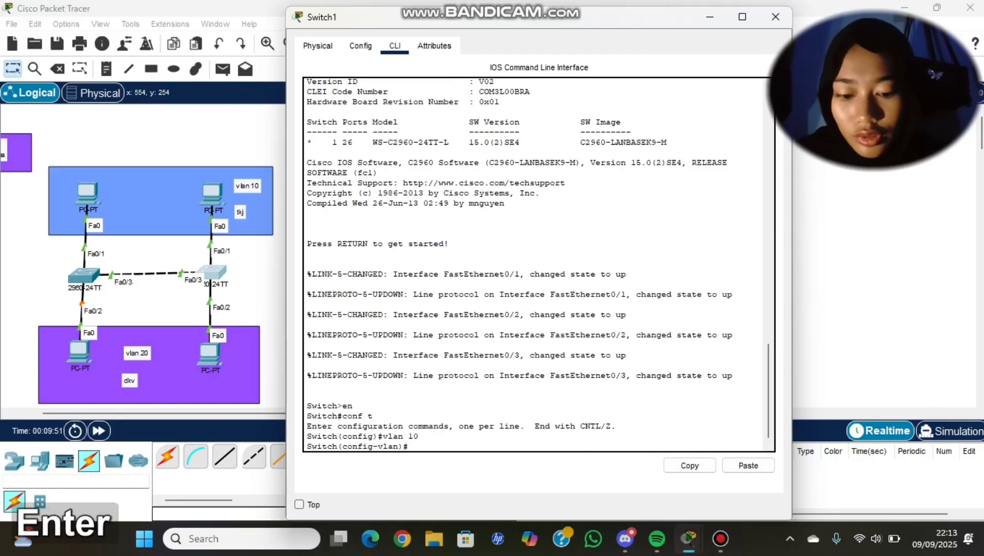
type("name tkj")
key("Return")
type("vlan 20")
key("Return")
type("name dkv")
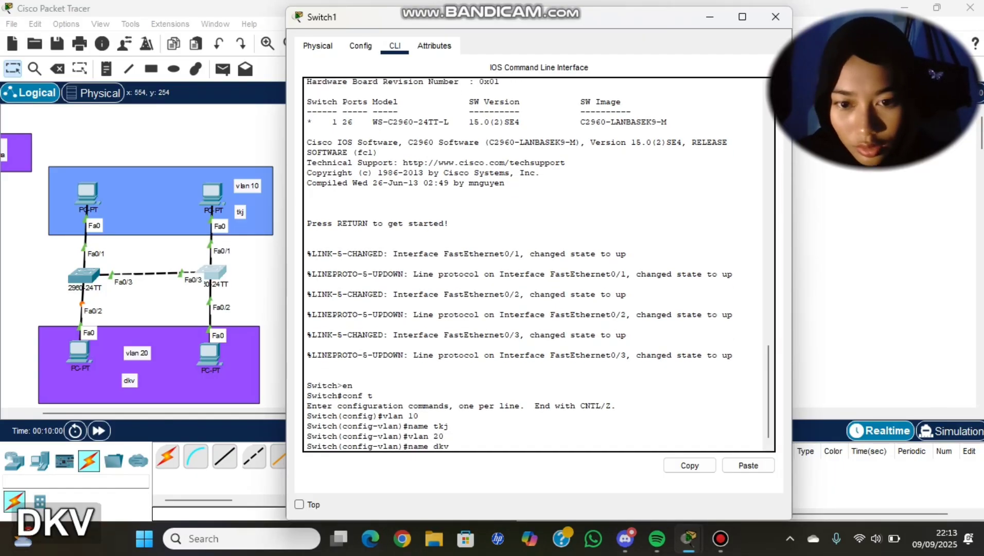
key("Return")
- Configure Switch1's interface fa0/1 as an access port in VLAN 10
type("int fa0/1")
key("Return")
type("sw\tm\ta")
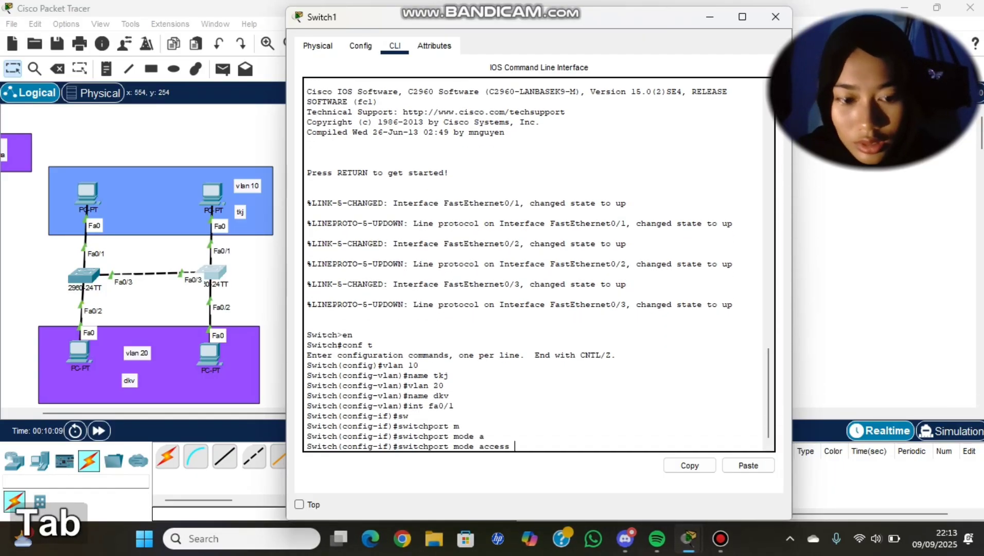
key("Return")
type("sw\ta\tvl\t10")
key("Return")
- Configure Switch1's interface fa0/2 as an access port in VLAN 20, and close the switch's window
type("int fa0/2")
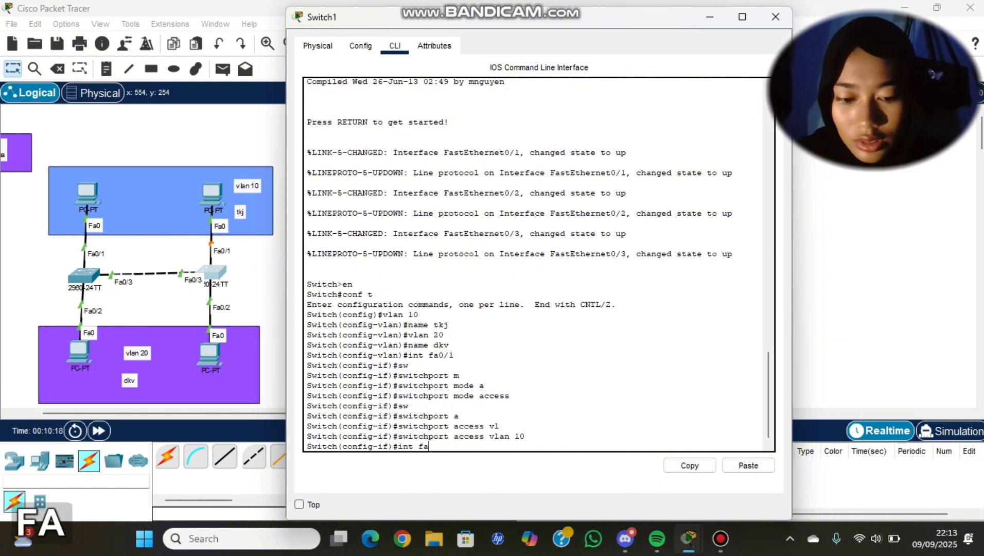
key("Return")
type("sw\tm\ta")
key("Return")
type("sw\ta\tvl\t20")
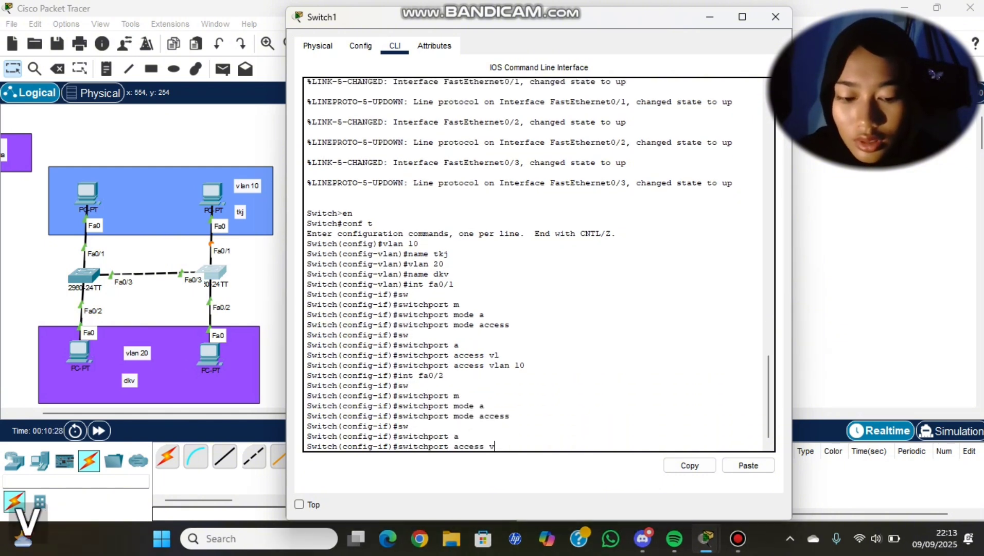
key("Return")
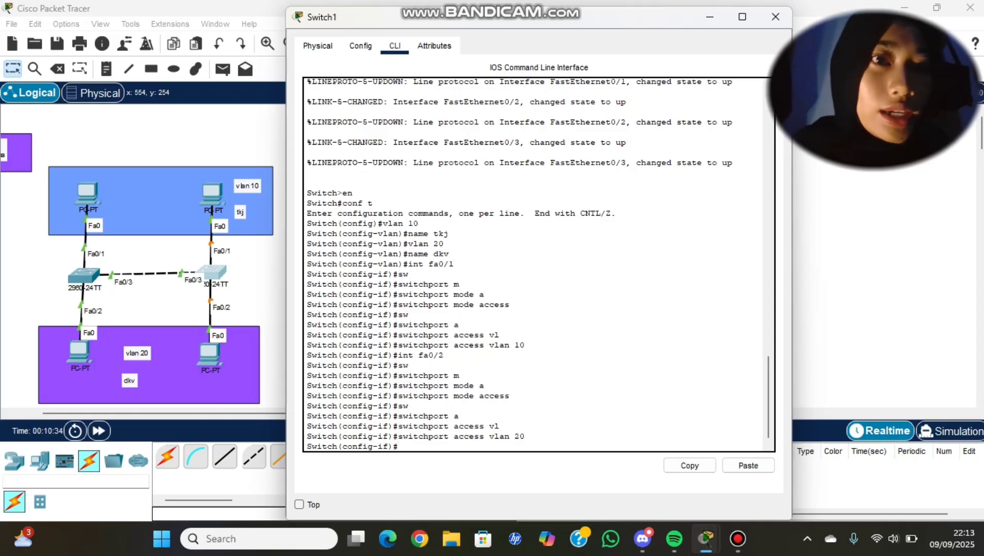
left_click(775, 16)
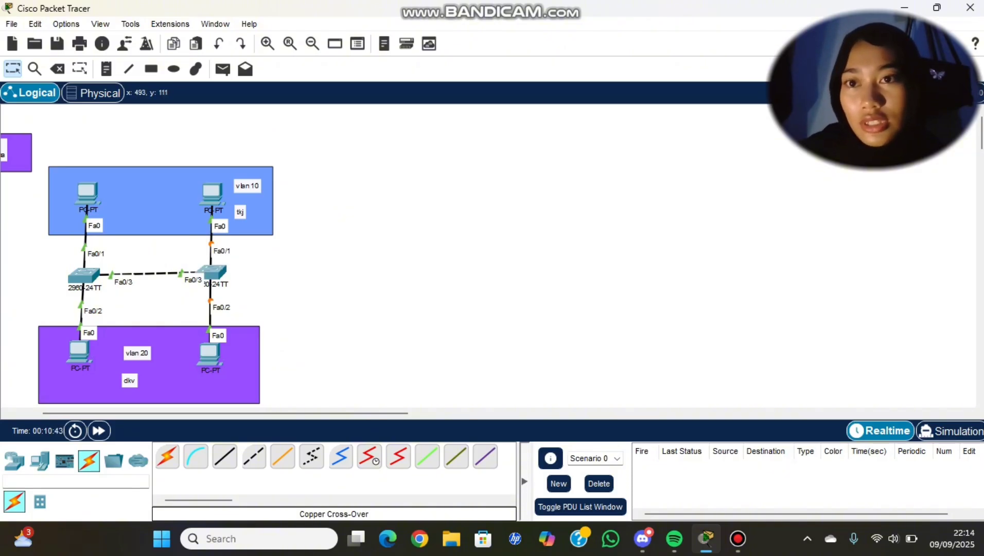
- Send simple PDUs from PC0 to PC1 and from PC2 to PC3, and delete the test scenario
key("p")
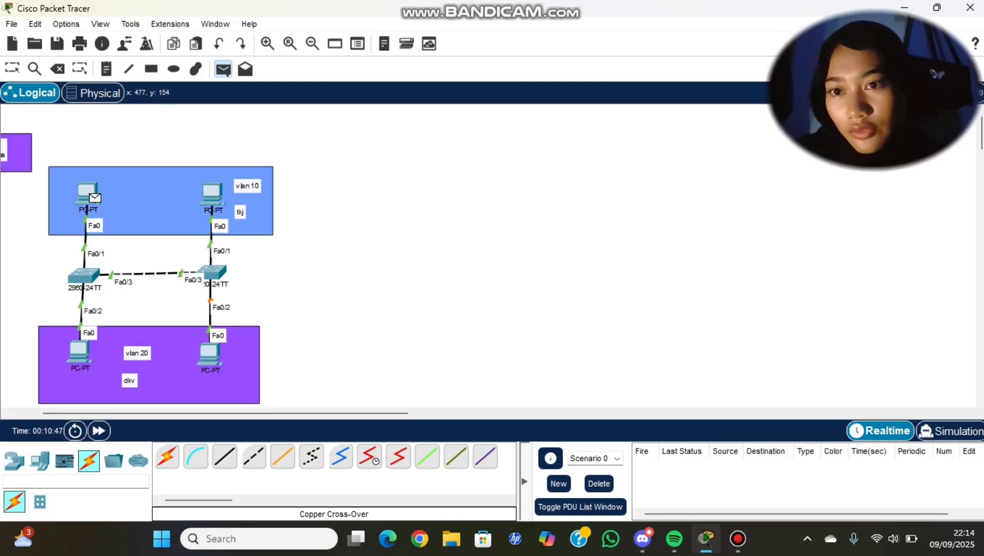
left_click(211, 193)
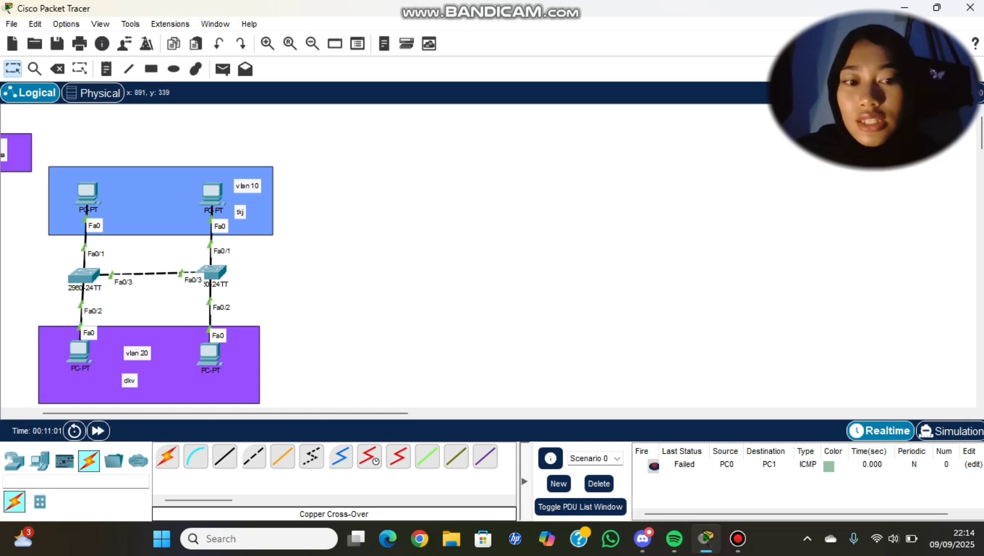
left_click(223, 69)
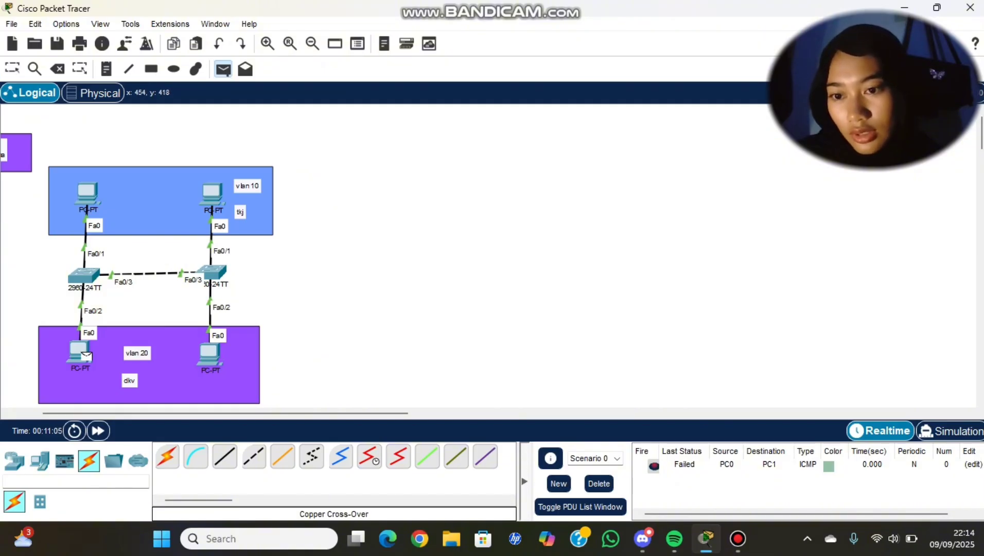
left_click(79, 352)
left_click(209, 354)
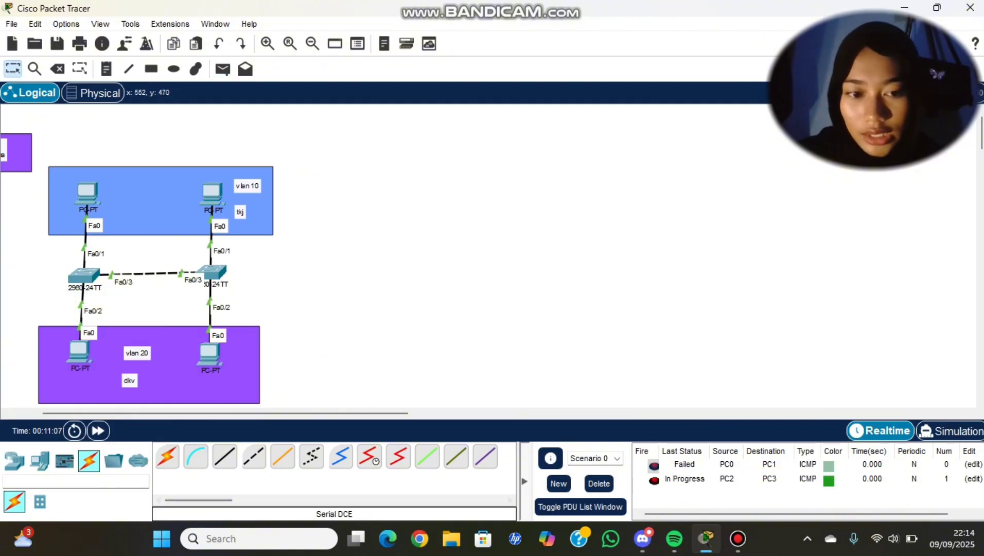
left_click(599, 484)
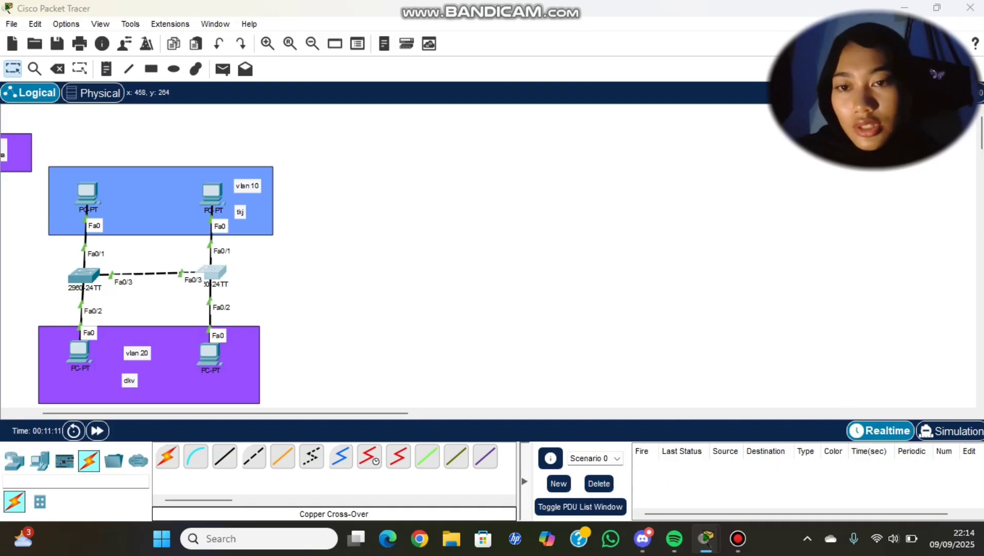
- Configure Switch1's interface fa0/3 as a trunk port with switchport mode trunk, and close the switch's window
left_click(212, 272)
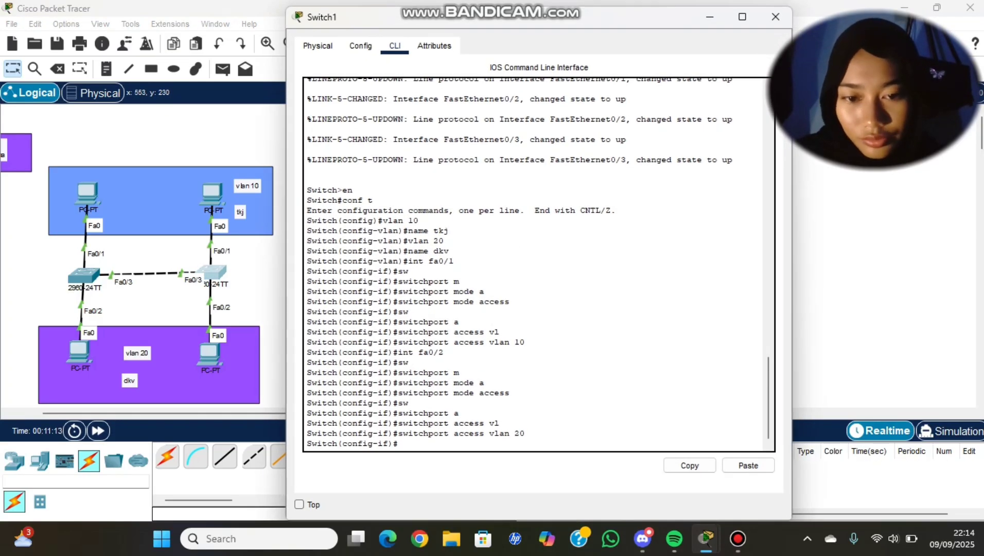
key("Return")
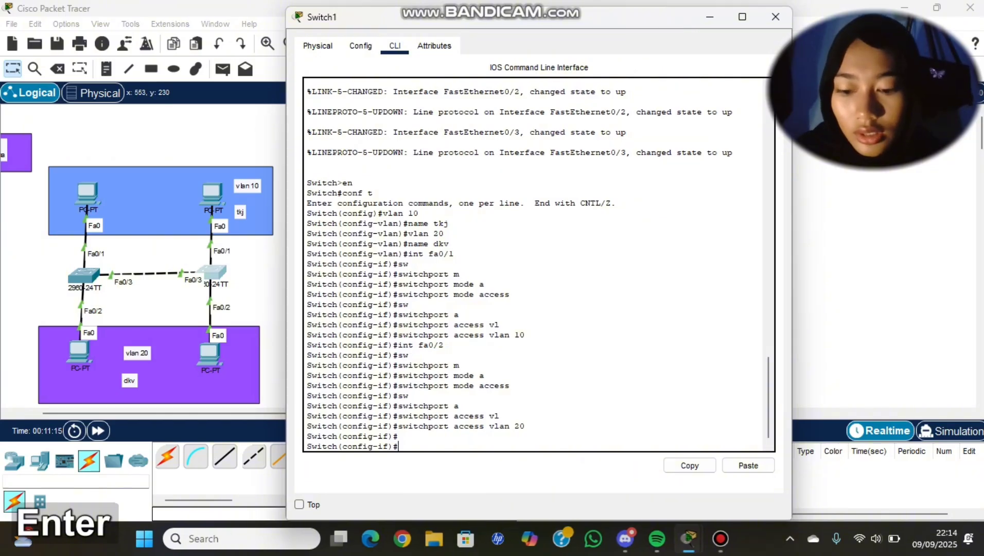
type("int")
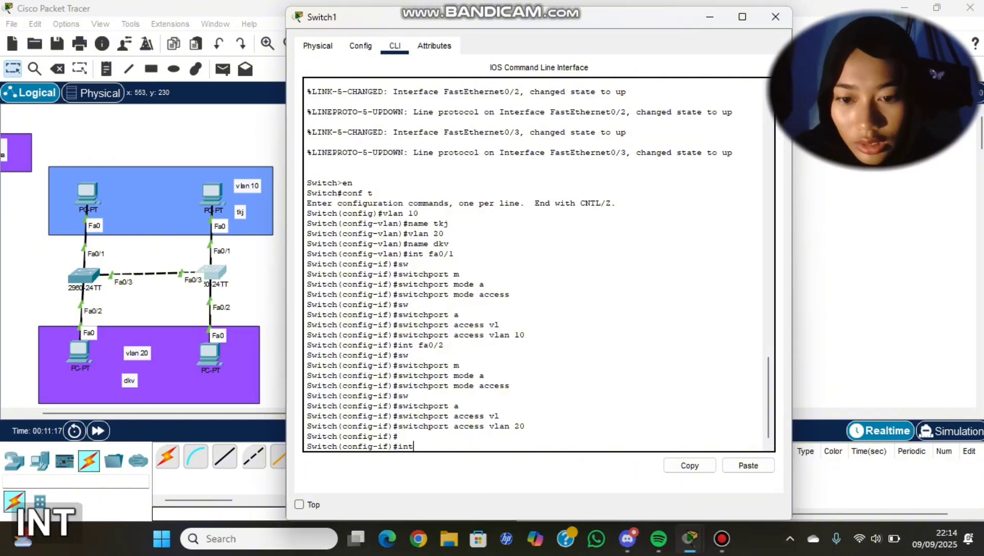
type(" fa 0")
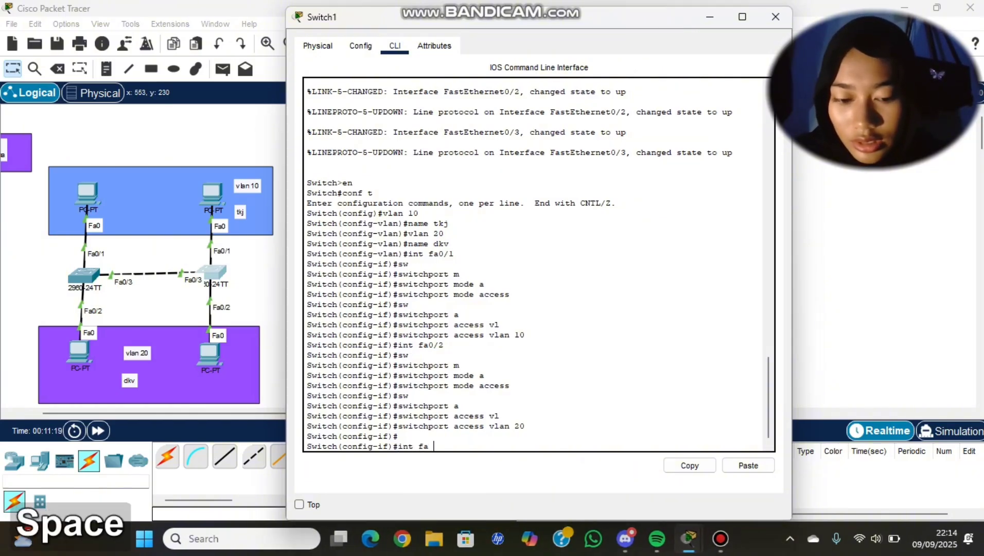
key("BackSpace")
key("BackSpace")
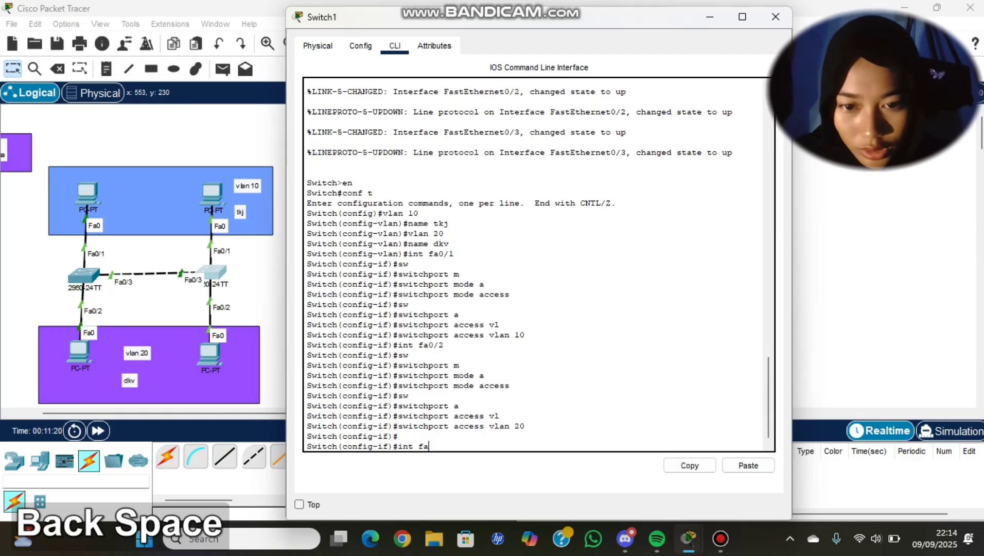
type("0/3")
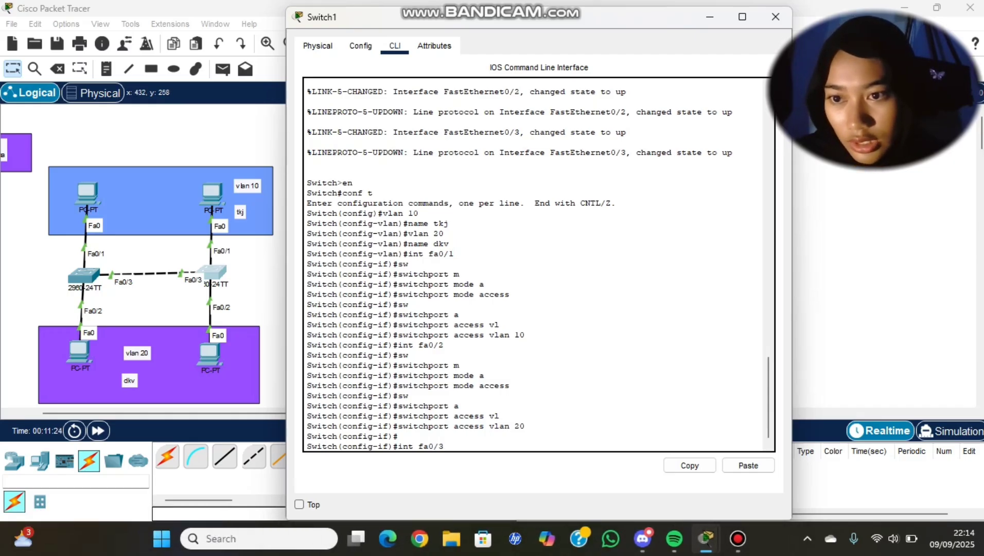
key("Return")
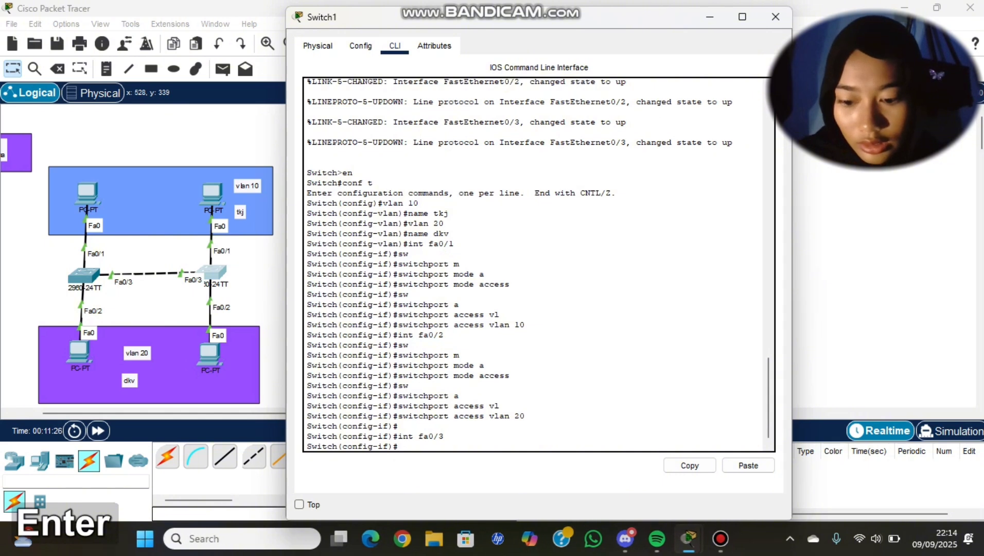
type("sw")
key("Tab")
type("m")
key("Tab")
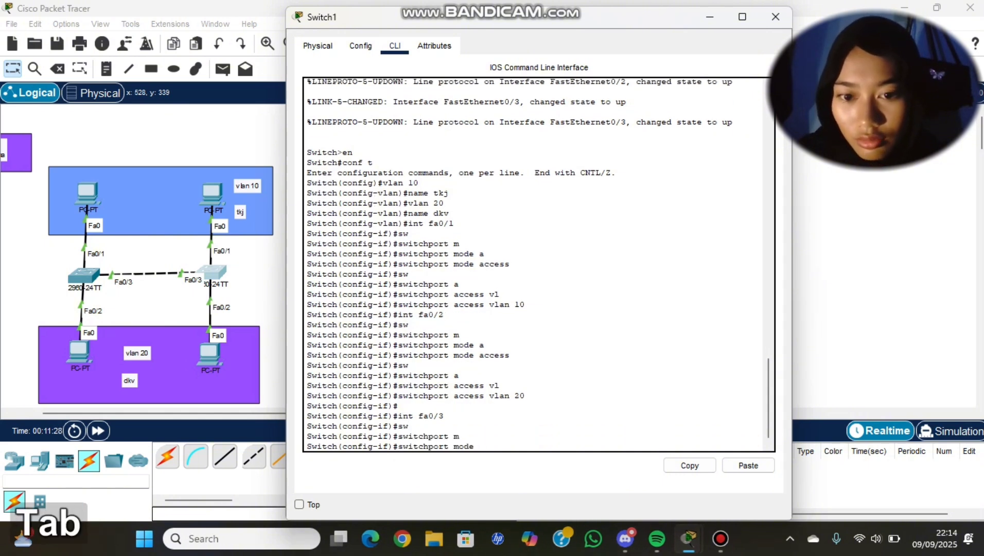
type("a")
key("BackSpace")
type("tr")
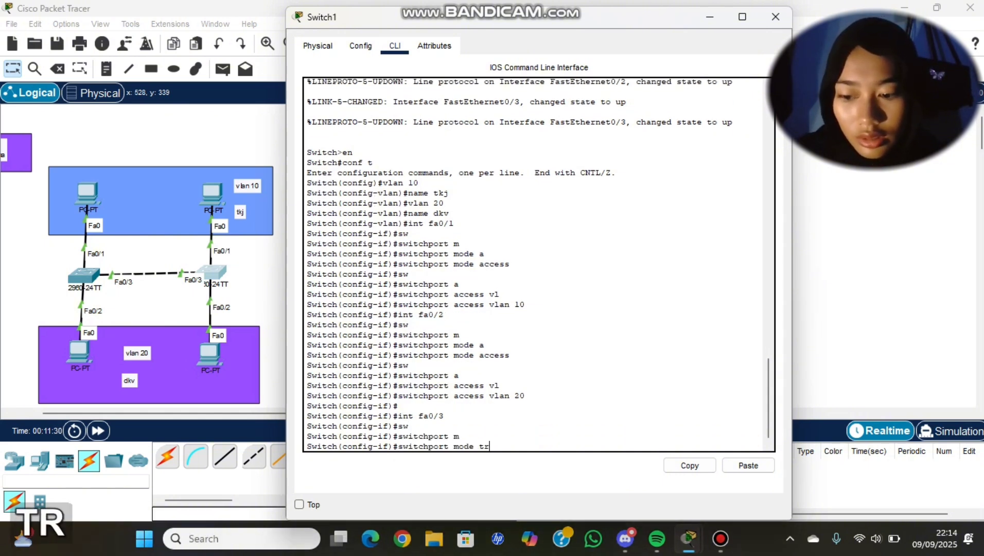
key("Tab")
key("Return")
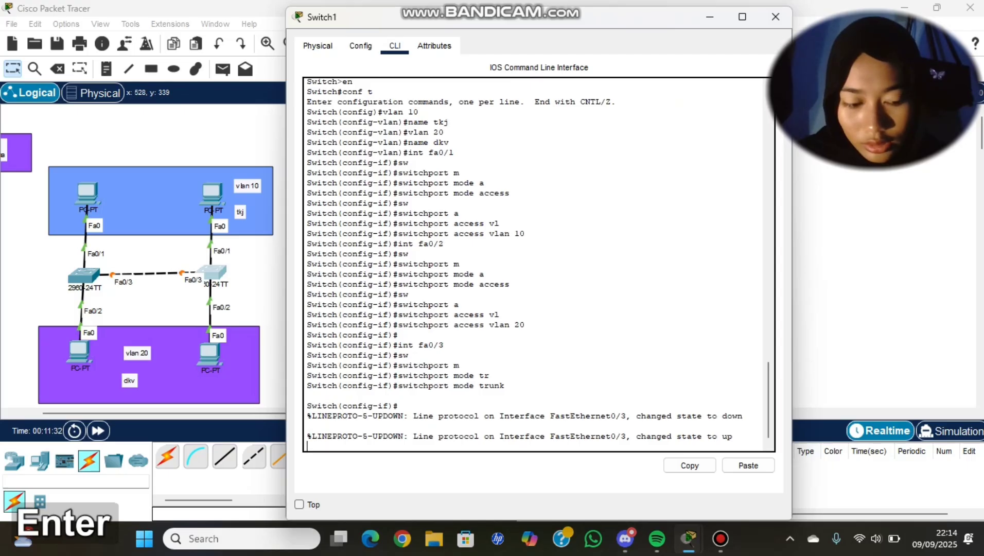
key("Return")
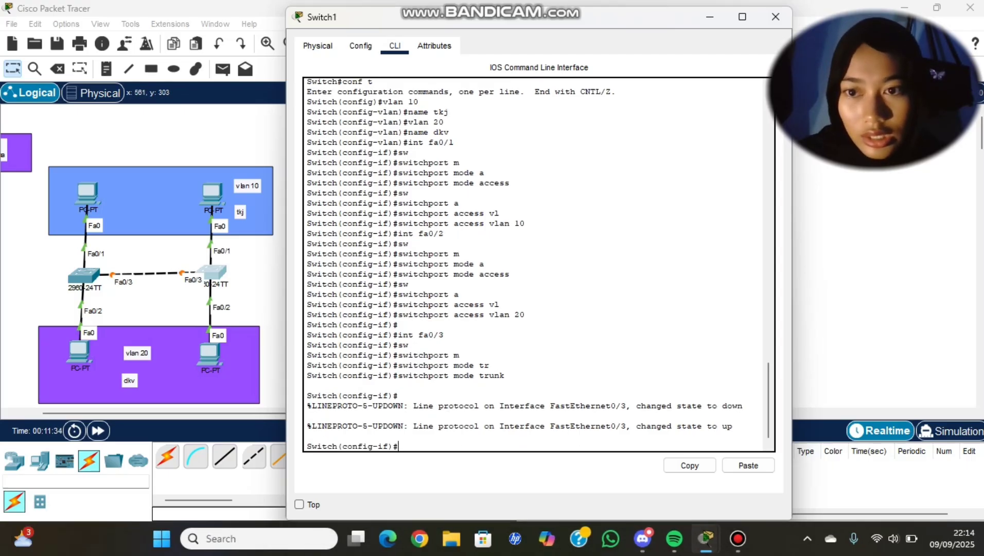
left_click(775, 16)
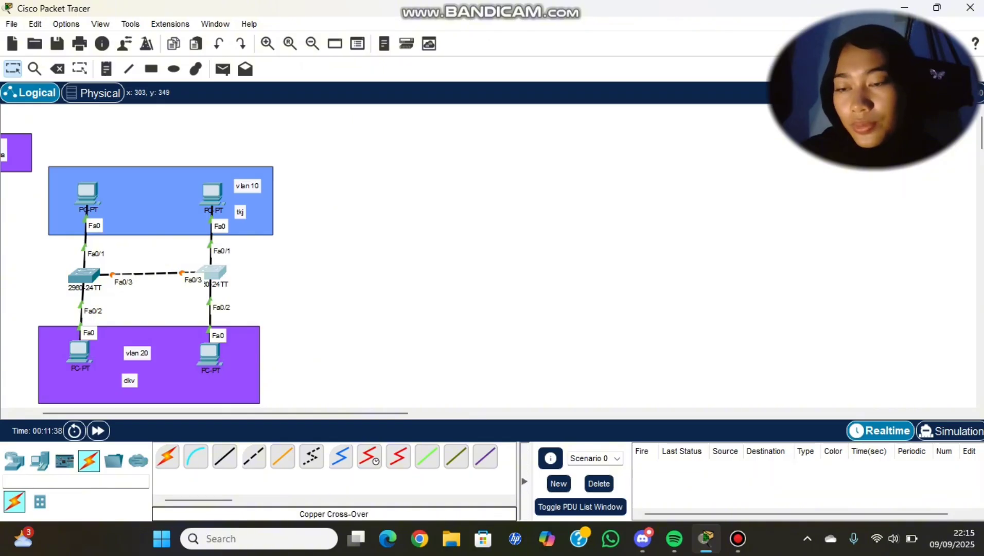
- Configure Switch0's interface fa0/3 as a trunk port, exit interface configuration with ex, and close the switch's window
left_click(83, 274)
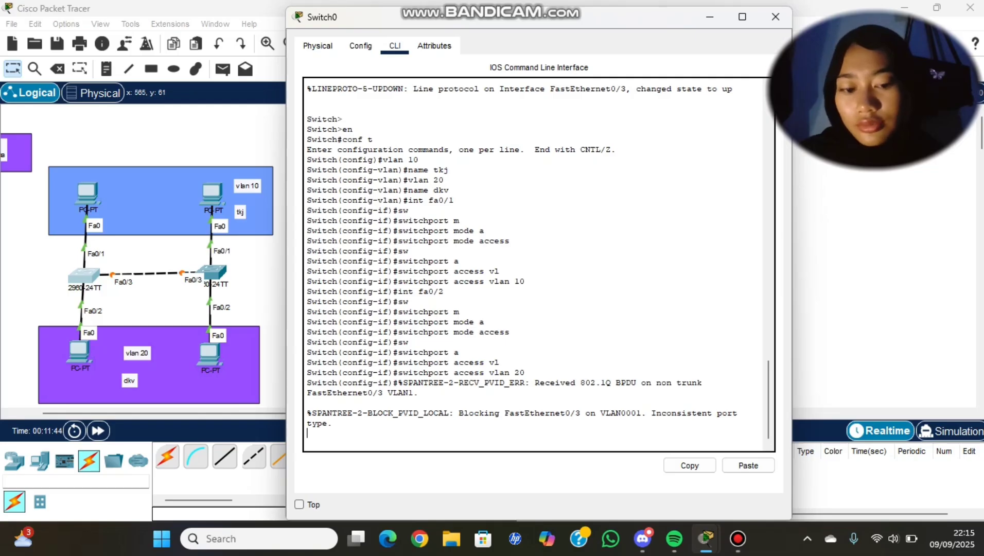
key("Return")
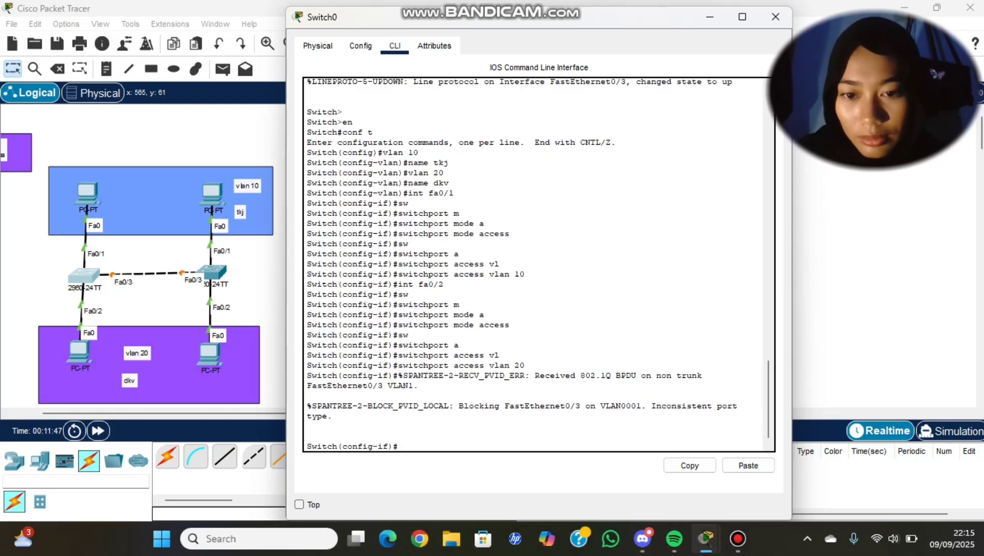
type("int fa0/3")
key("Return")
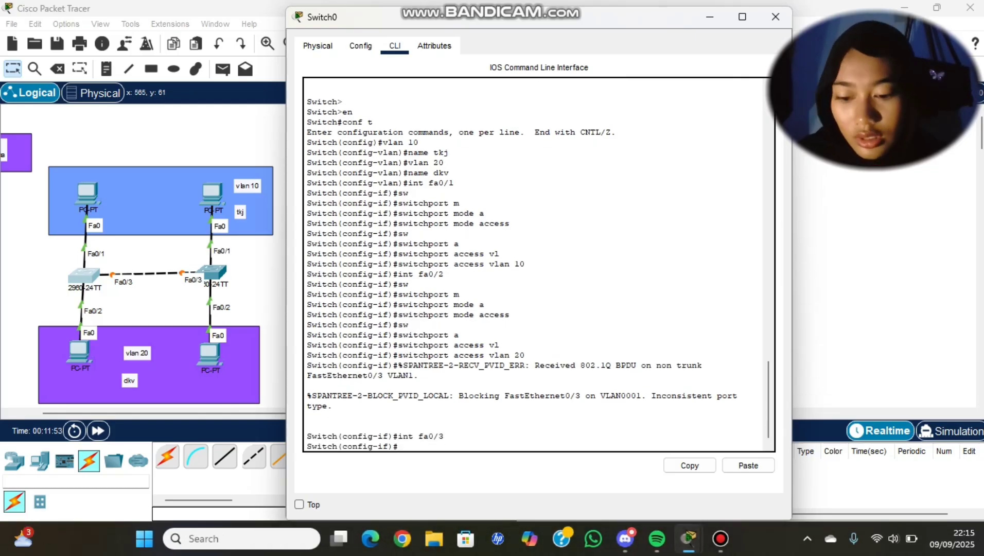
type("sw")
key("Tab")
type("m")
key("Tab")
type("tr")
key("Tab")
key("Return")
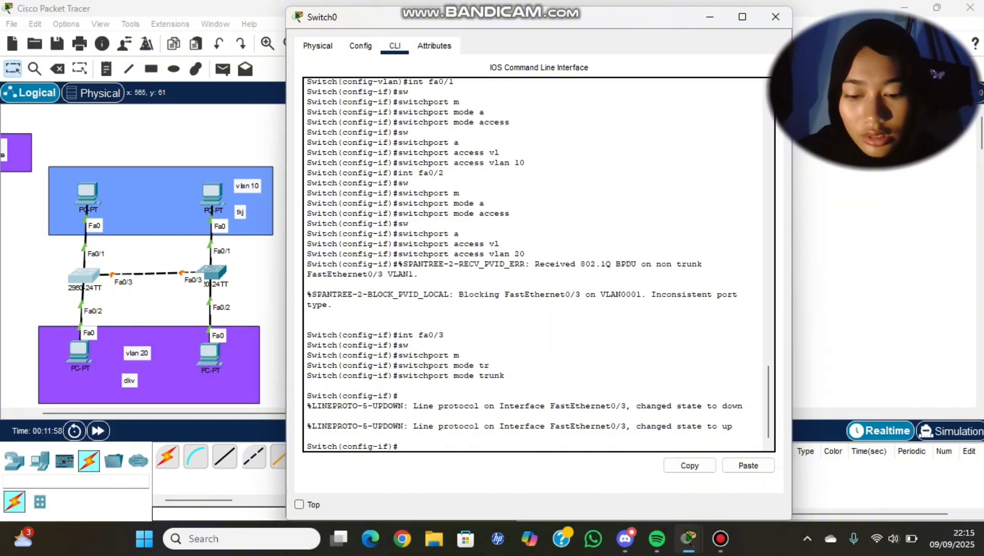
type("ex")
key("Return")
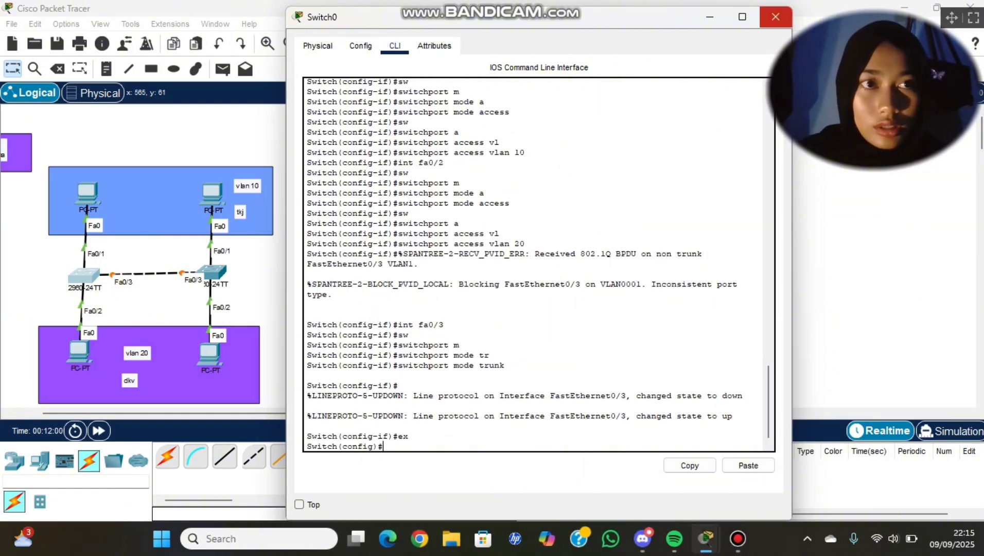
left_click(775, 17)
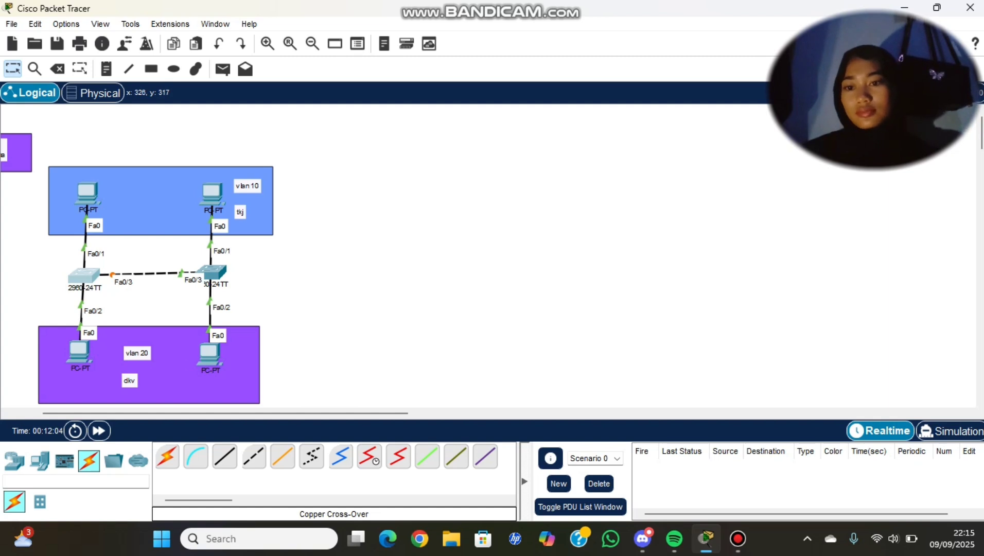
- Show the PDU list in its own wide window below a zoomed-out view of the topology
scroll(489, 255, "down", 1)
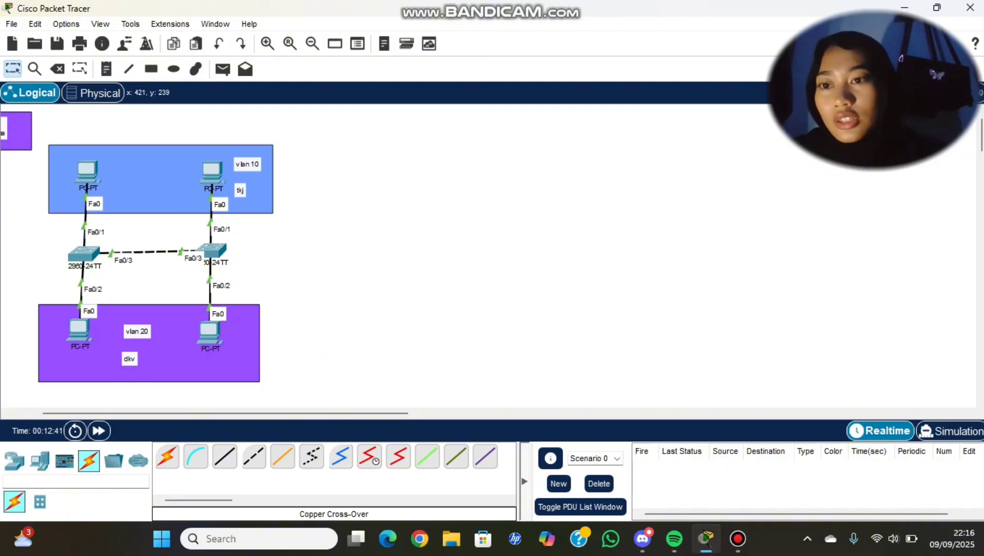
key("p")
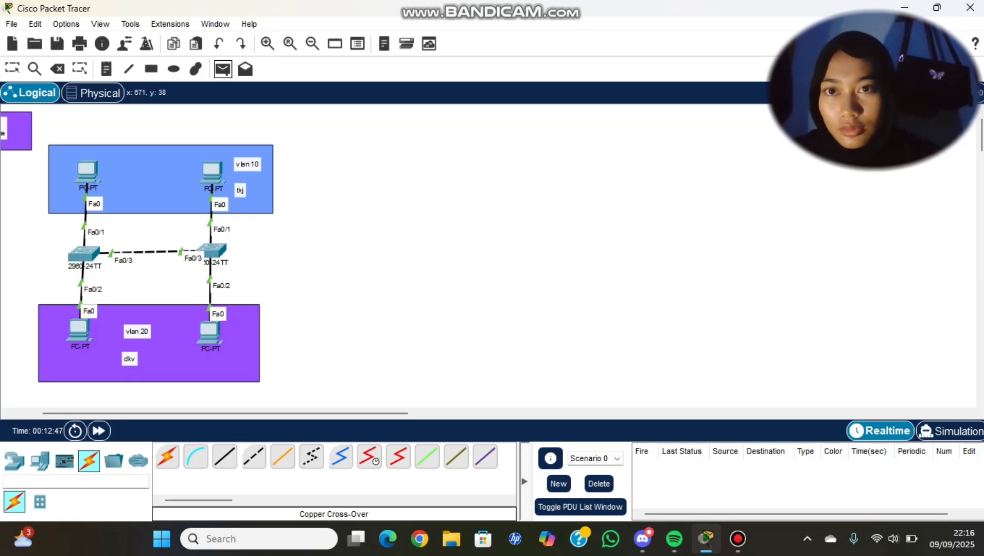
left_click(312, 43)
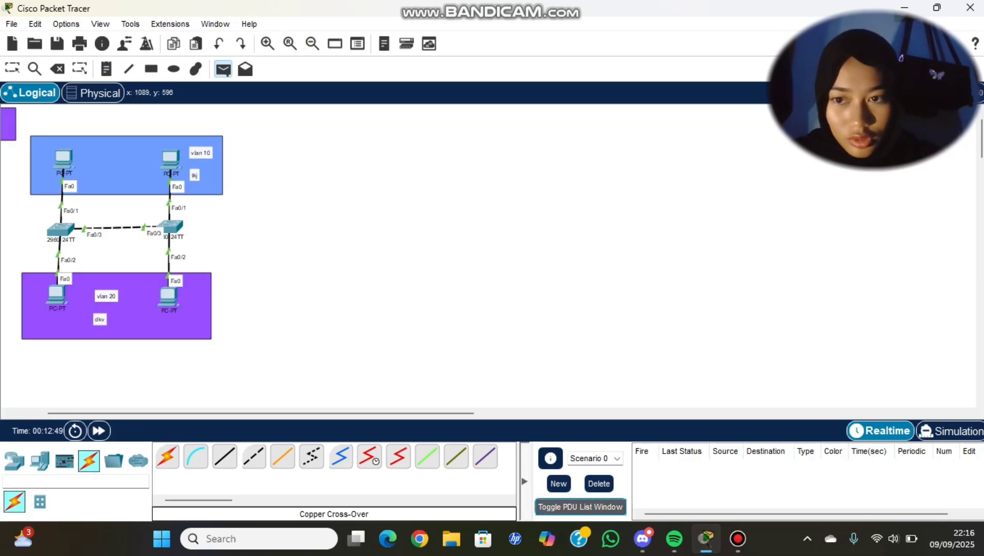
left_click(580, 506)
scroll(112, 193, "down", 4)
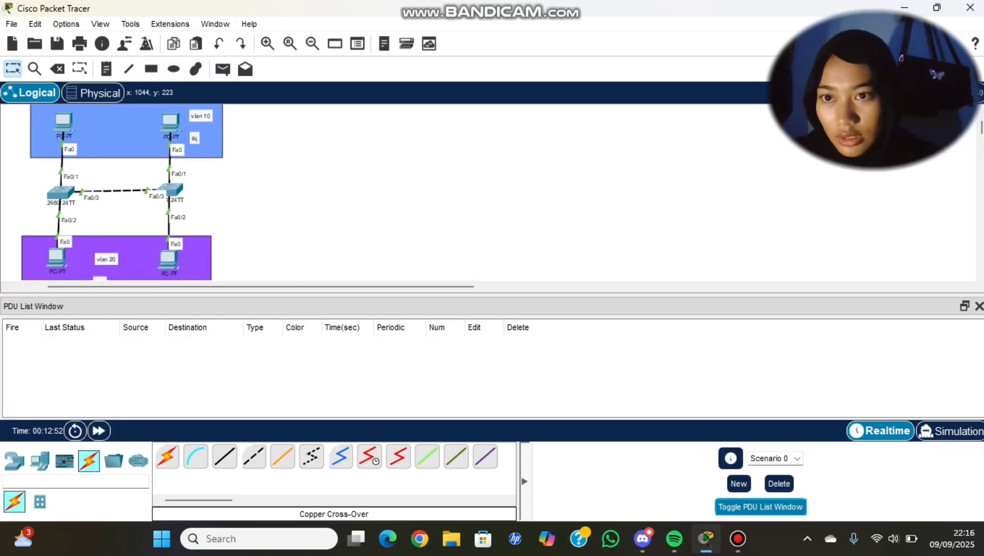
scroll(161, 191, "left", 3)
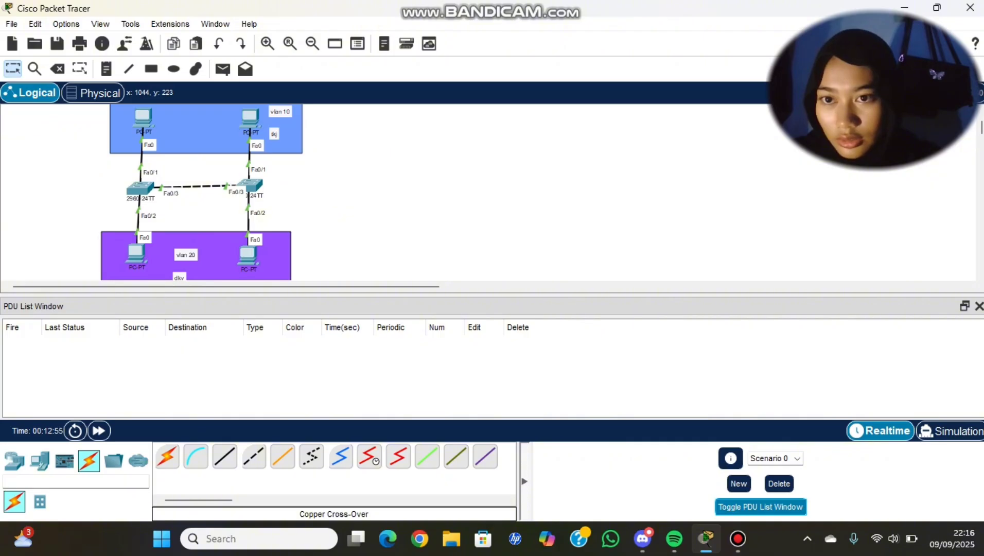
scroll(201, 192, "up", 1)
scroll(201, 192, "down", 1)
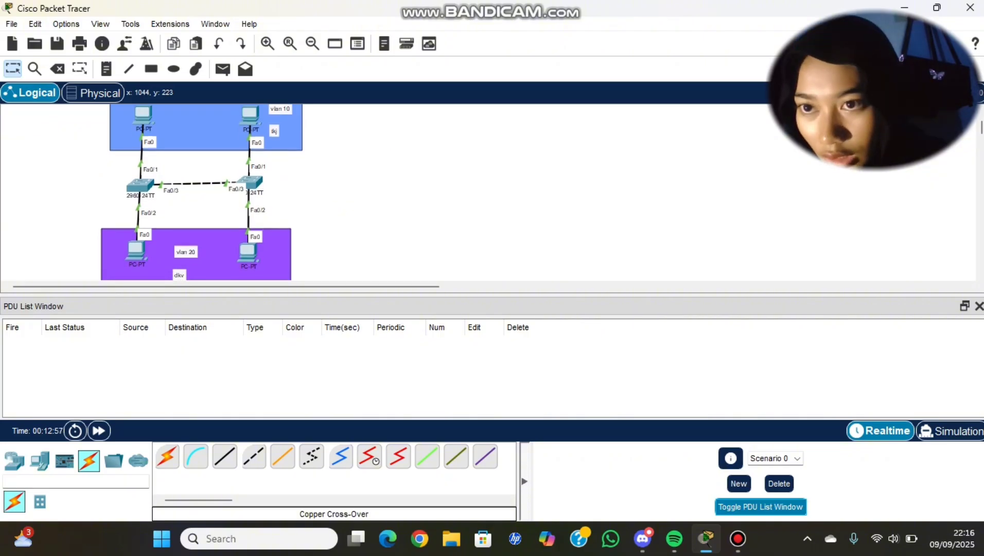
- Move the dkv label slightly up toward the vlan 20 label and the vlan 10 label slightly down toward tkj
left_click_drag(179, 275, 179, 267)
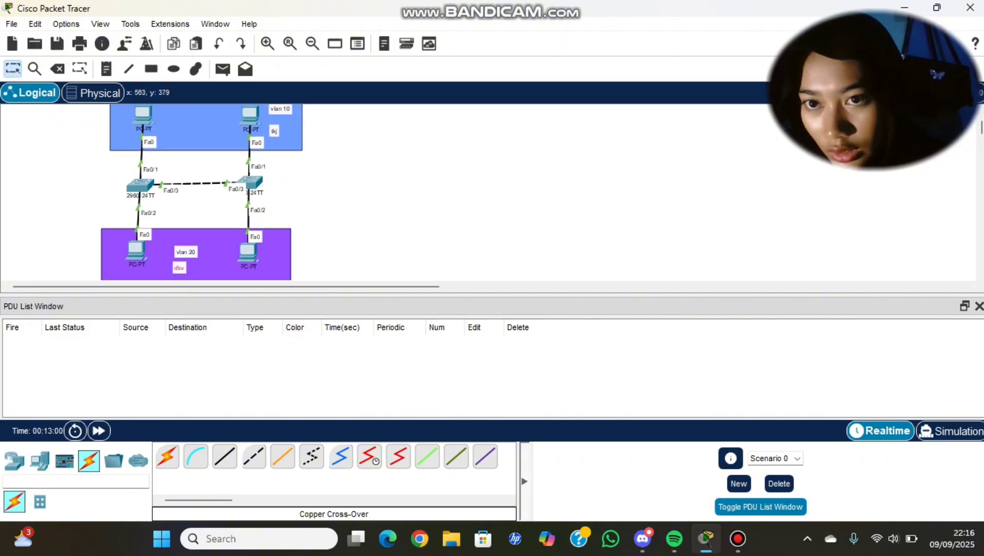
left_click_drag(280, 109, 281, 116)
scroll(398, 174, "up", 1)
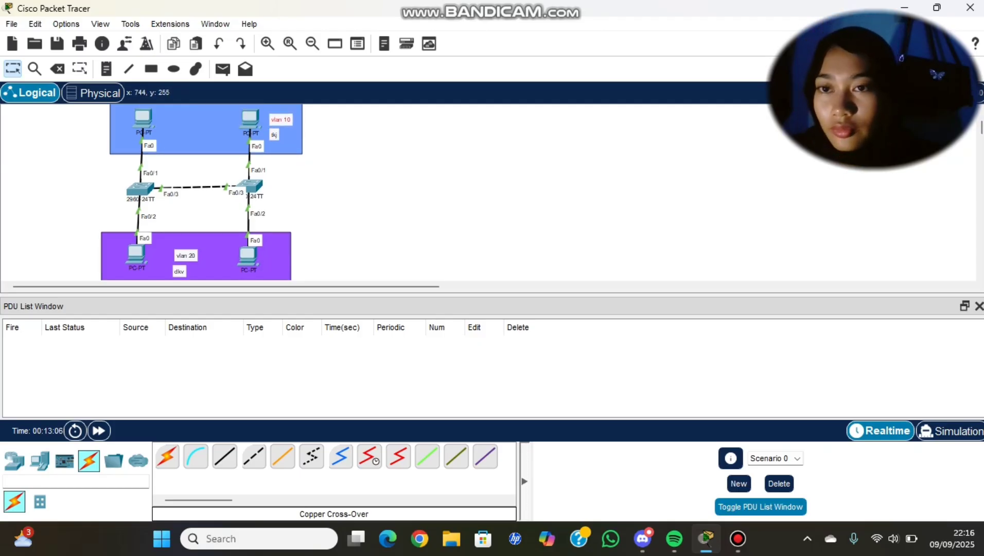
- Test VLAN 10 connectivity across the trunk by sending a simple PDU from PC0 to PC1
key("p")
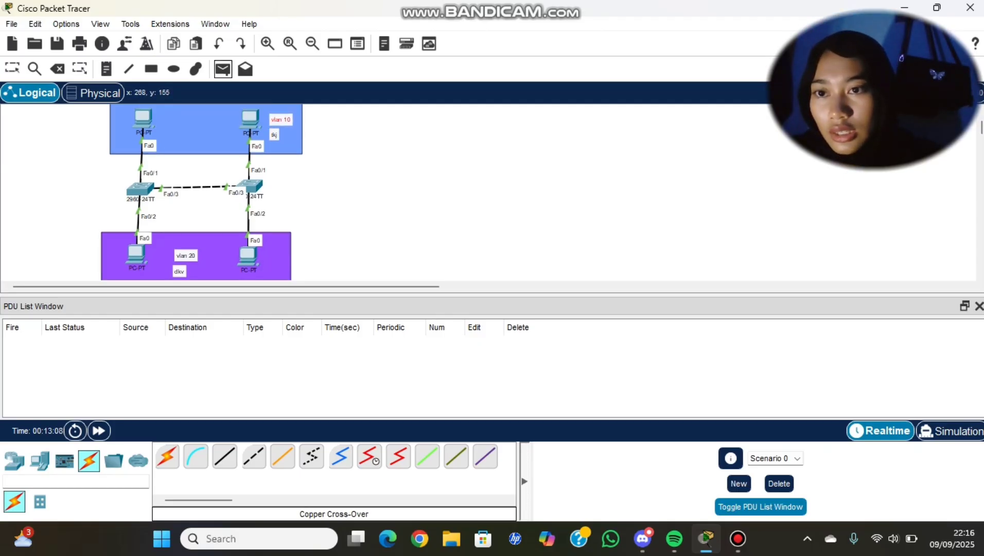
left_click(147, 121)
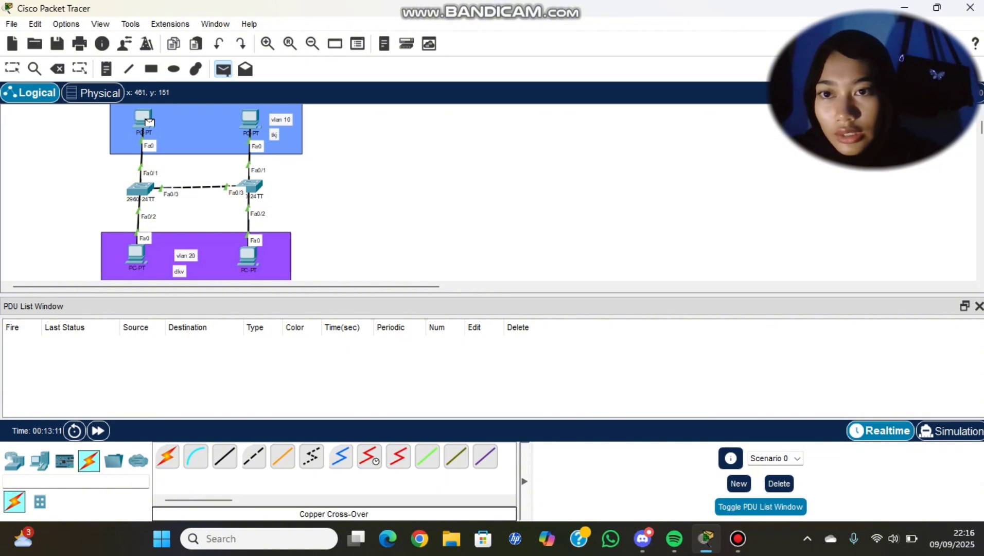
left_click(250, 119)
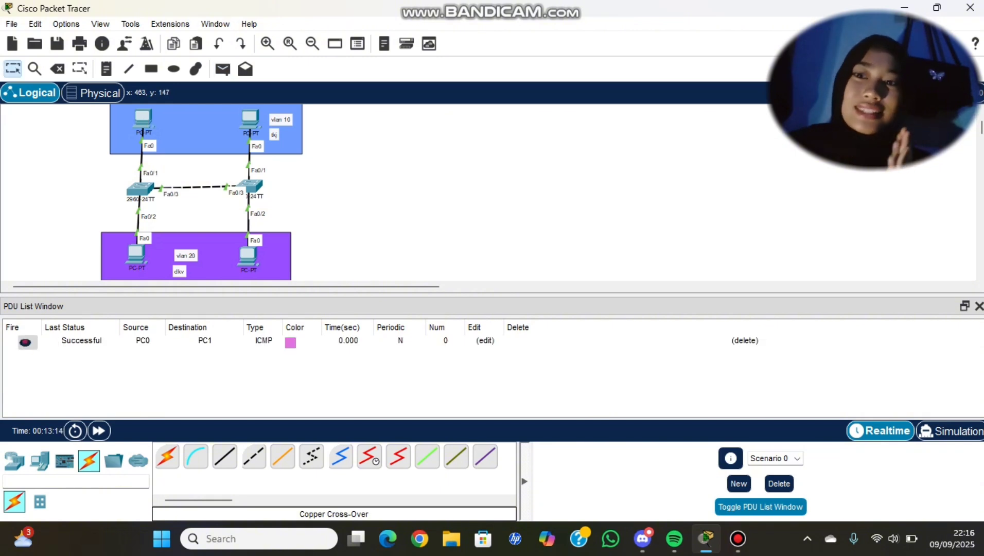
- Test VLAN 20 connectivity across the trunk by sending a simple PDU from PC2 to PC3
key("p")
left_click(222, 69)
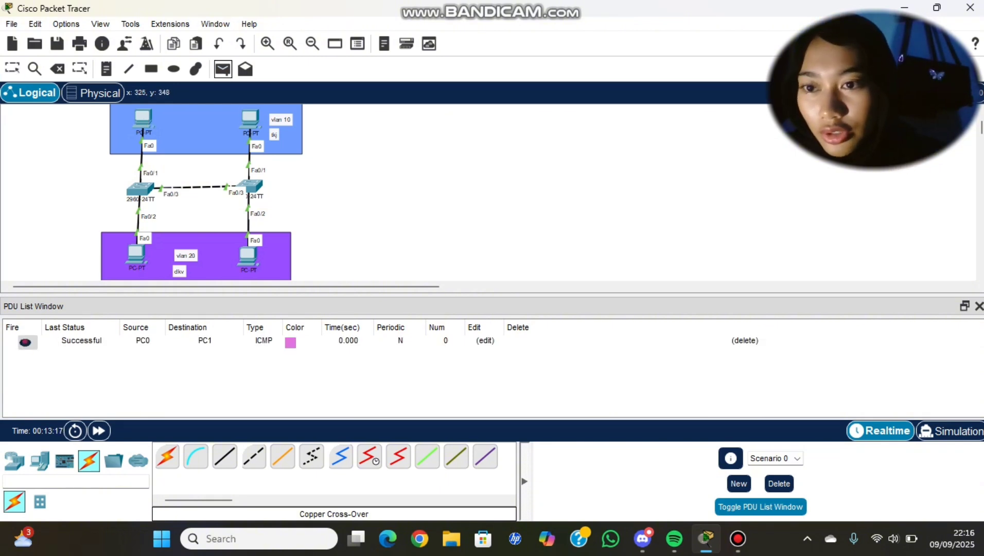
left_click(137, 254)
left_click(249, 255)
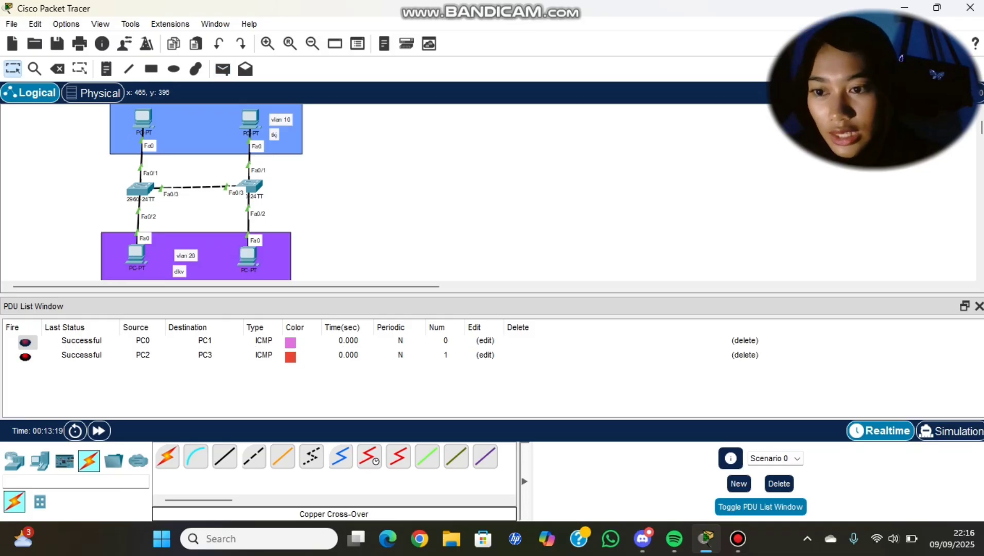
- Test connectivity between the VLANs with simple PDUs from PC0 to PC2 and PC1 to PC3, and clear the PDU list
key("p")
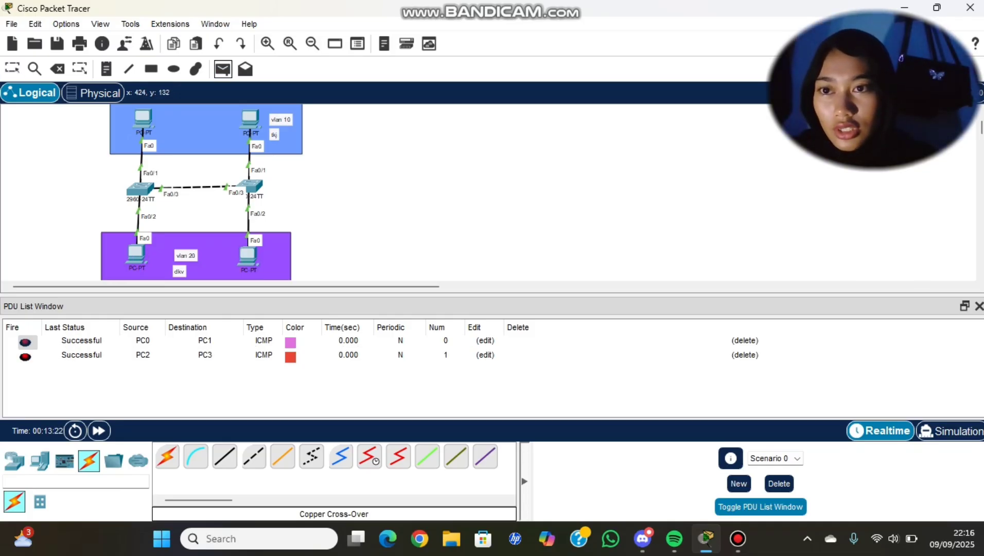
left_click(147, 120)
left_click(137, 252)
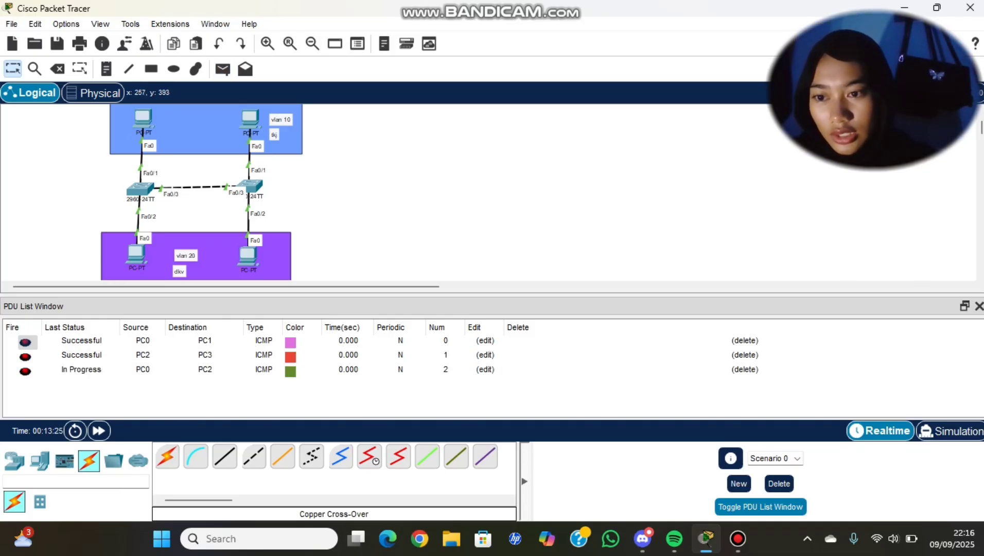
key("p")
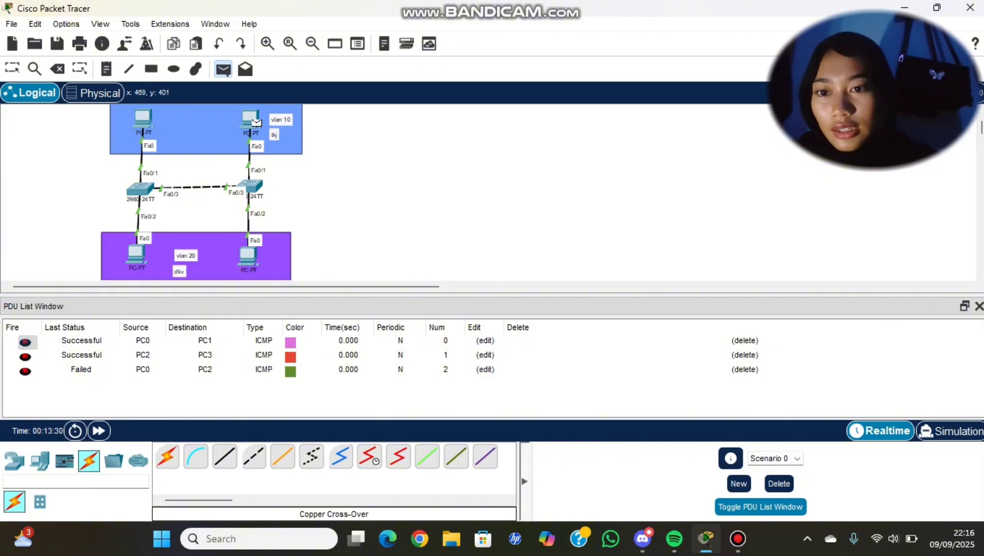
left_click(253, 122)
left_click(248, 254)
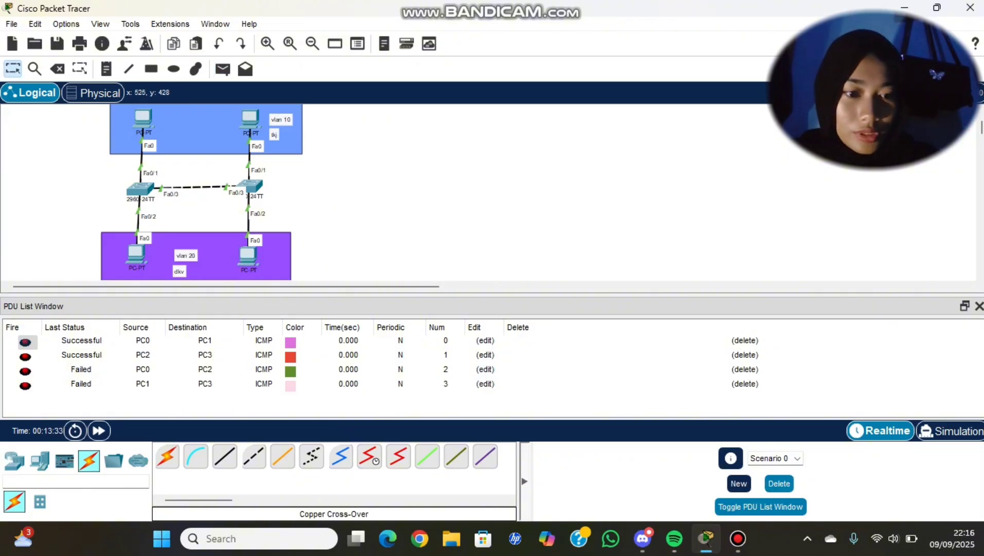
left_click(779, 483)
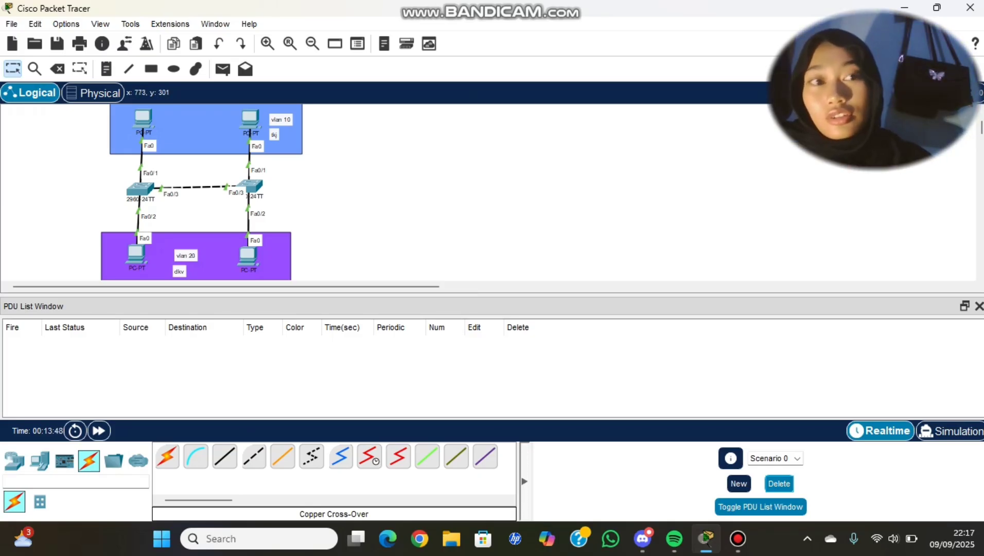
- Test PC0's connectivity by sending simple PDUs to PC1, PC2 and PC3, and clear the PDU list
key("p")
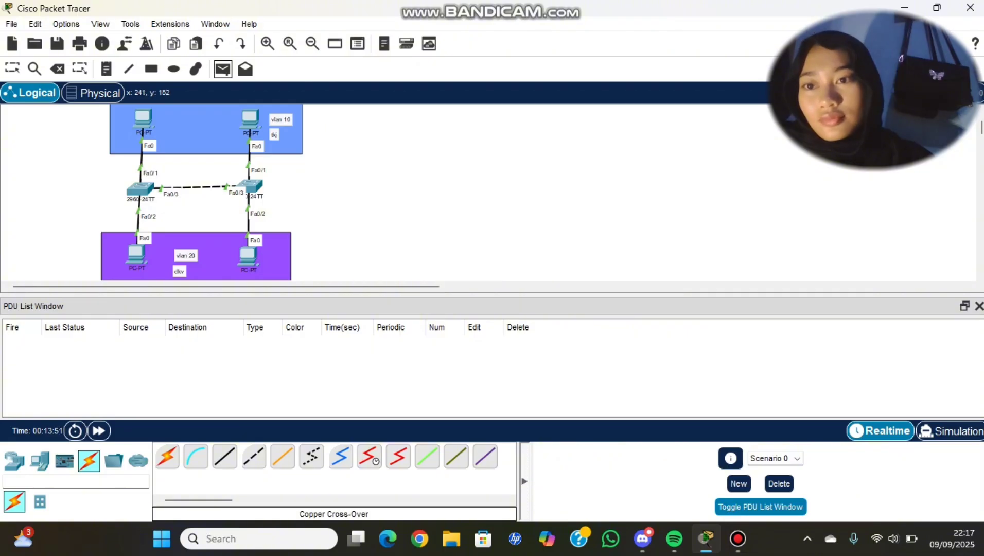
left_click(145, 120)
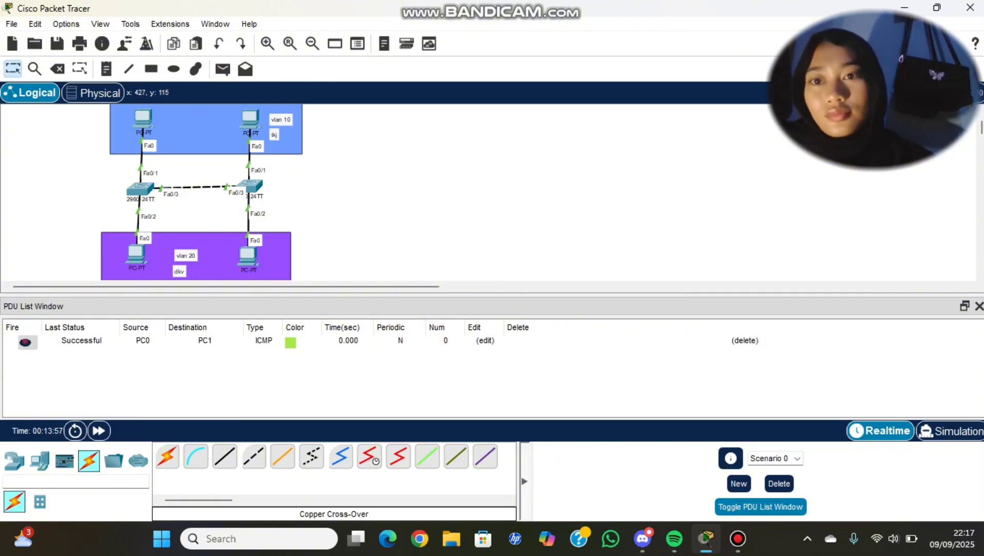
key("p")
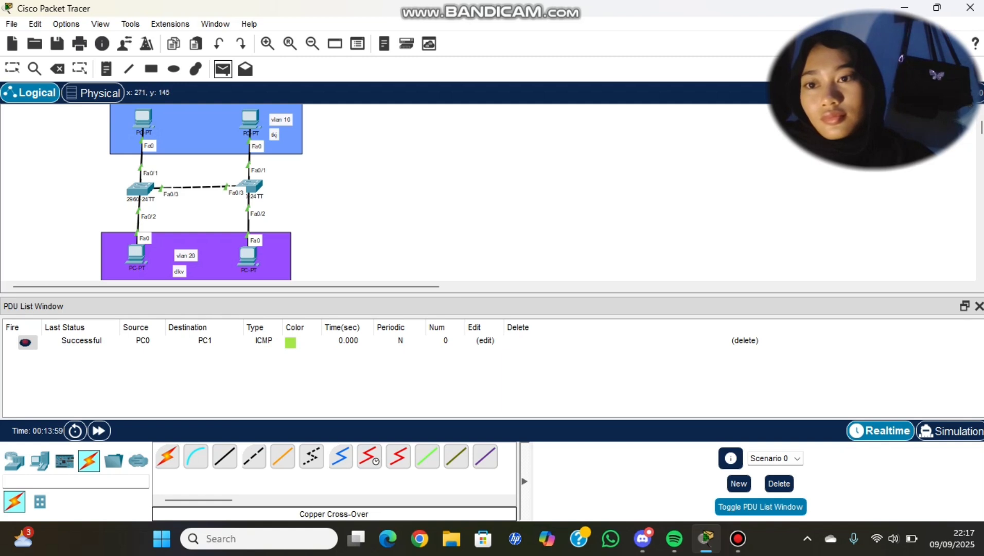
left_click(144, 121)
left_click(137, 253)
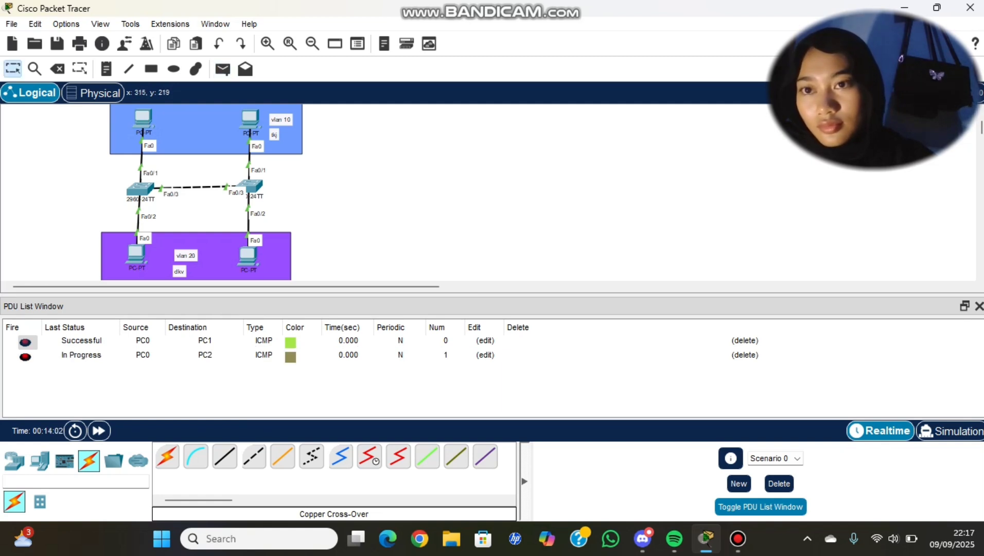
key("p")
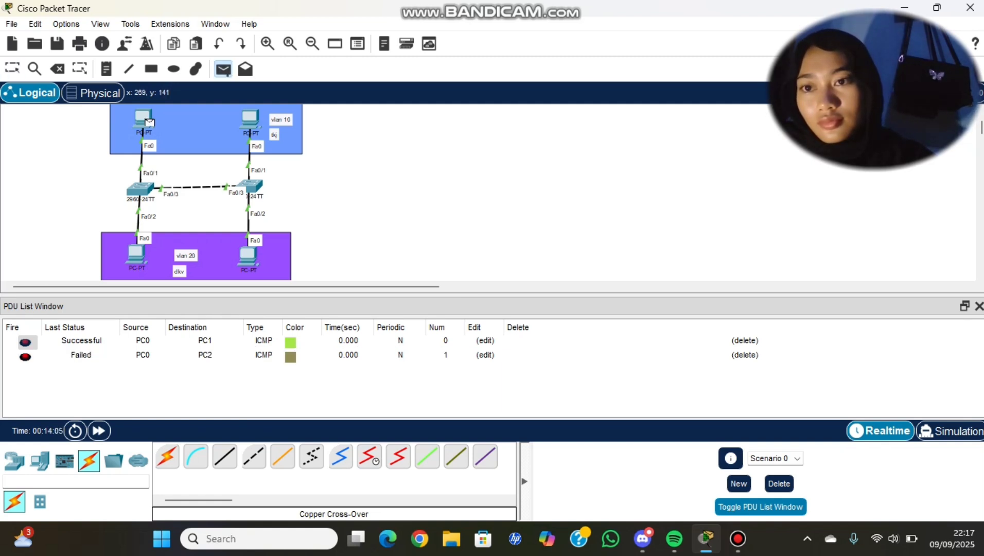
left_click(149, 122)
left_click(247, 254)
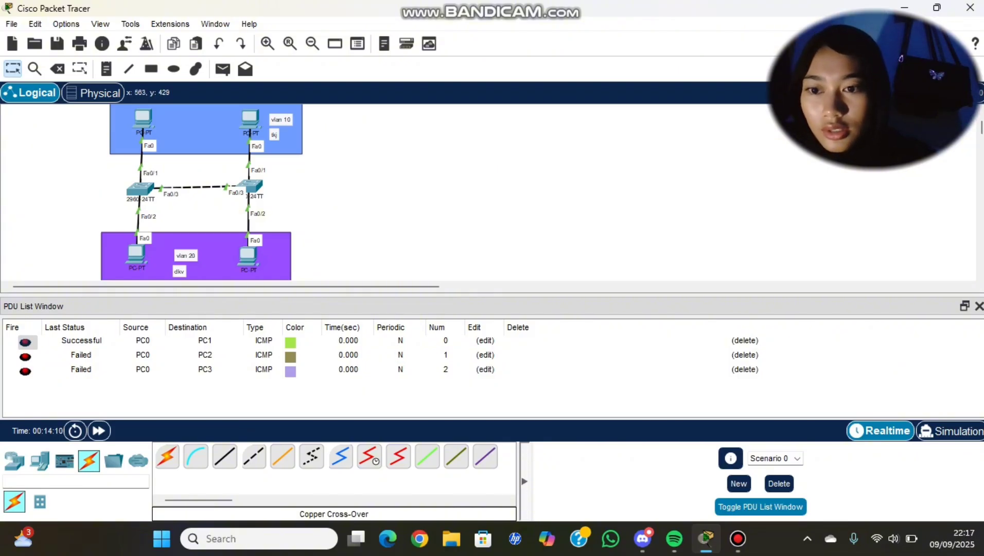
left_click(779, 484)
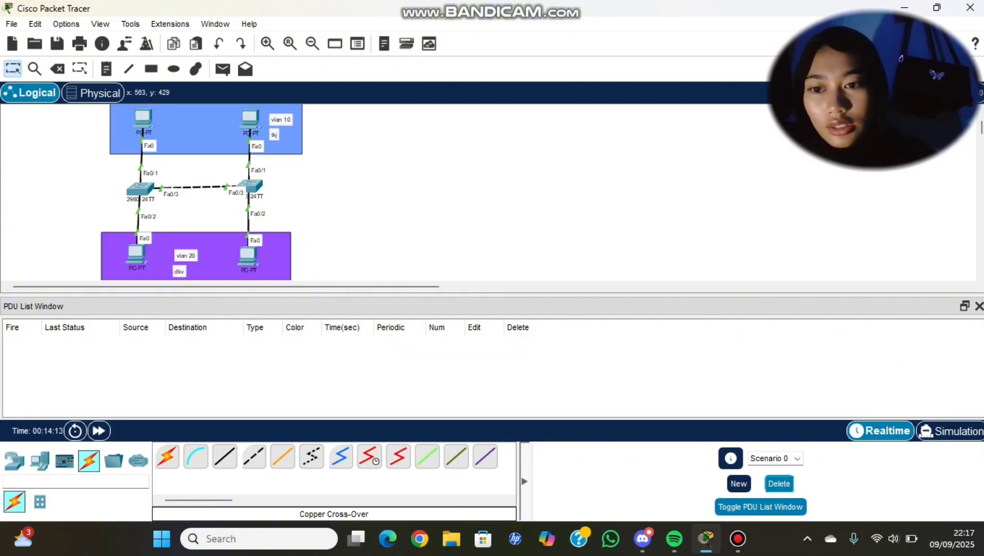
- Test PC1's connectivity by sending simple PDUs to PC2, PC3 and PC0, and clear the PDU list
left_click(222, 69)
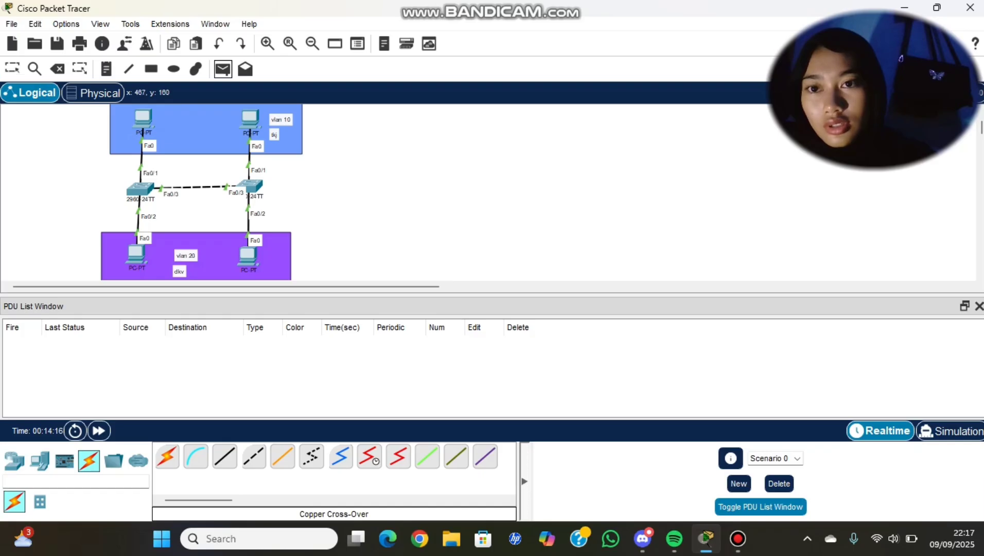
left_click(136, 254)
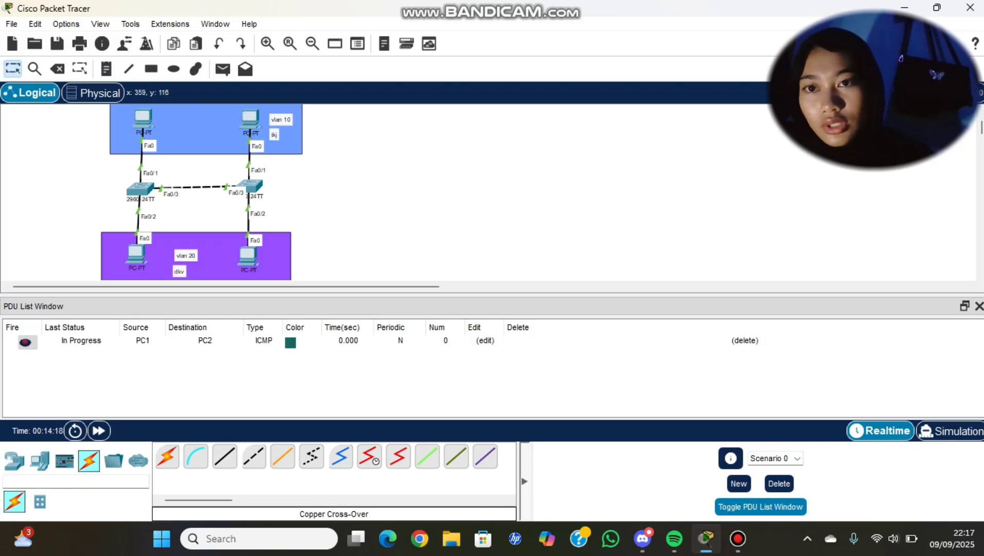
left_click(223, 69)
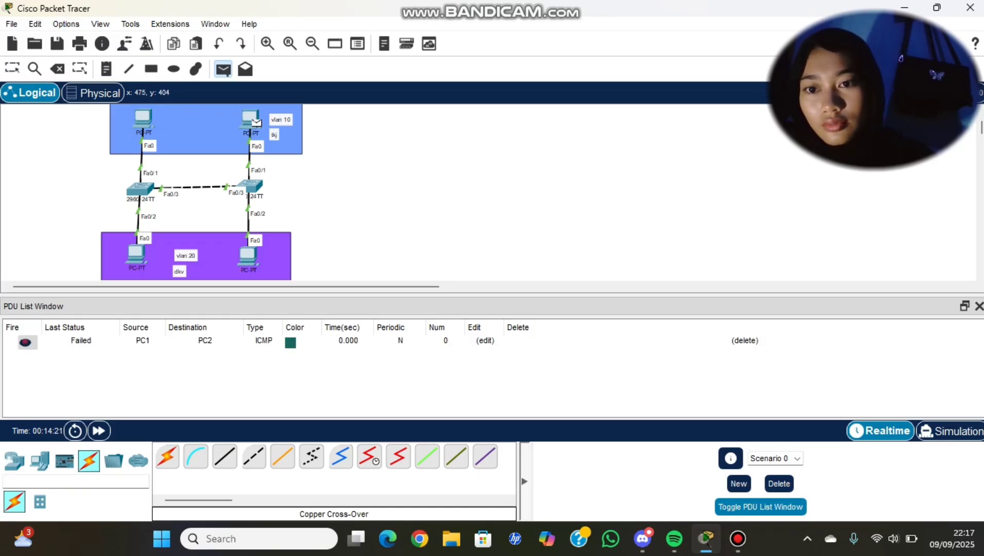
left_click(256, 122)
left_click(247, 254)
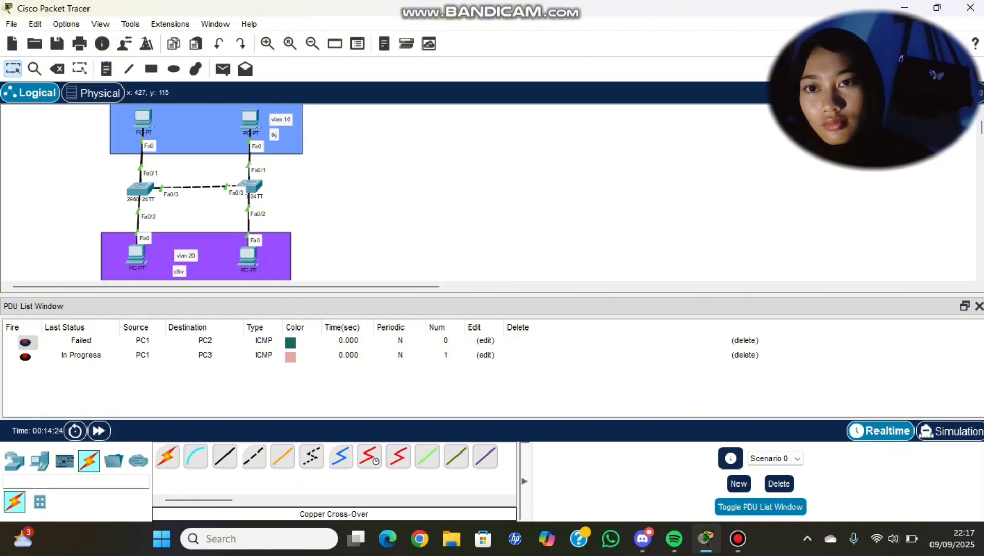
left_click(223, 69)
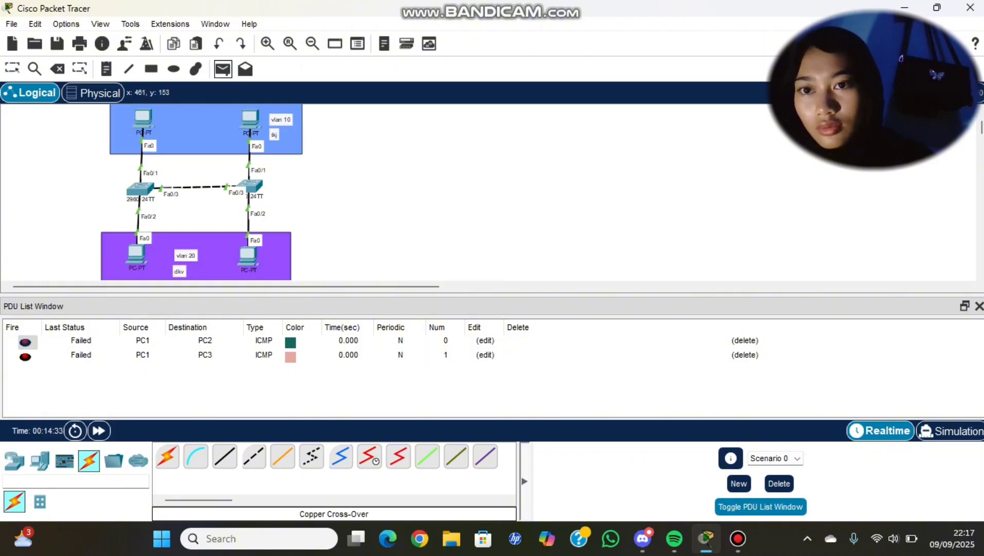
left_click(250, 119)
left_click(142, 117)
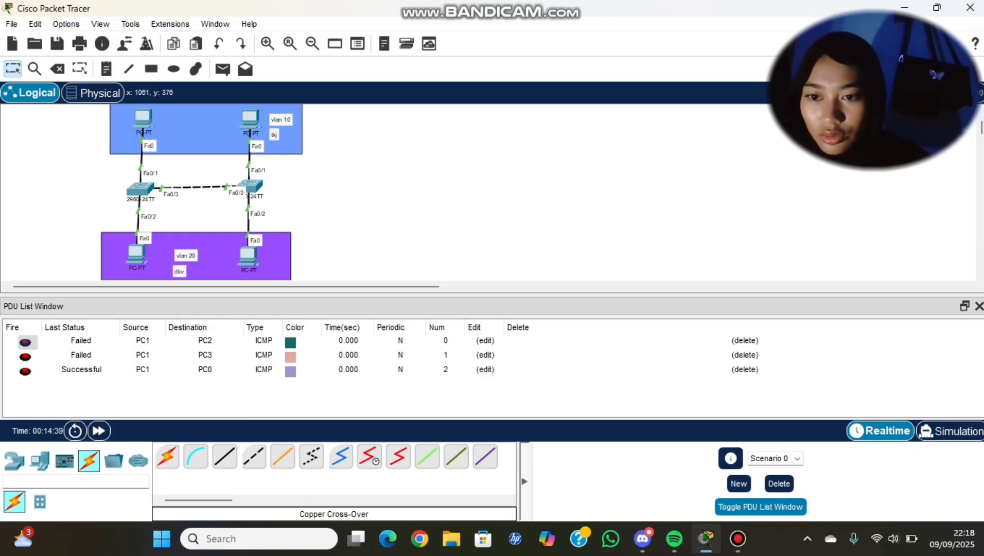
left_click(779, 483)
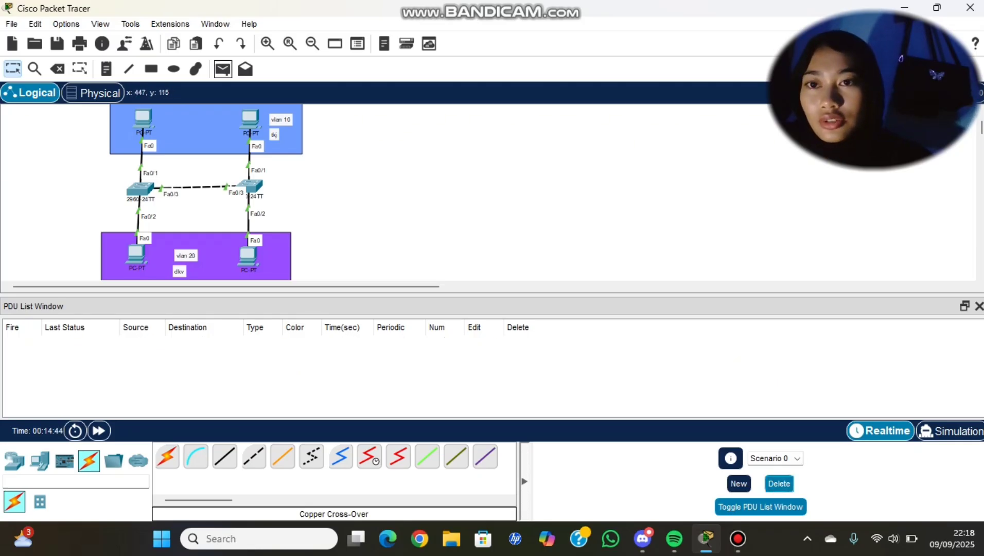
- Test PC2's connectivity by sending simple PDUs to PC3, PC0 and PC1, and clear the PDU list
left_click(223, 69)
left_click(137, 254)
left_click(248, 253)
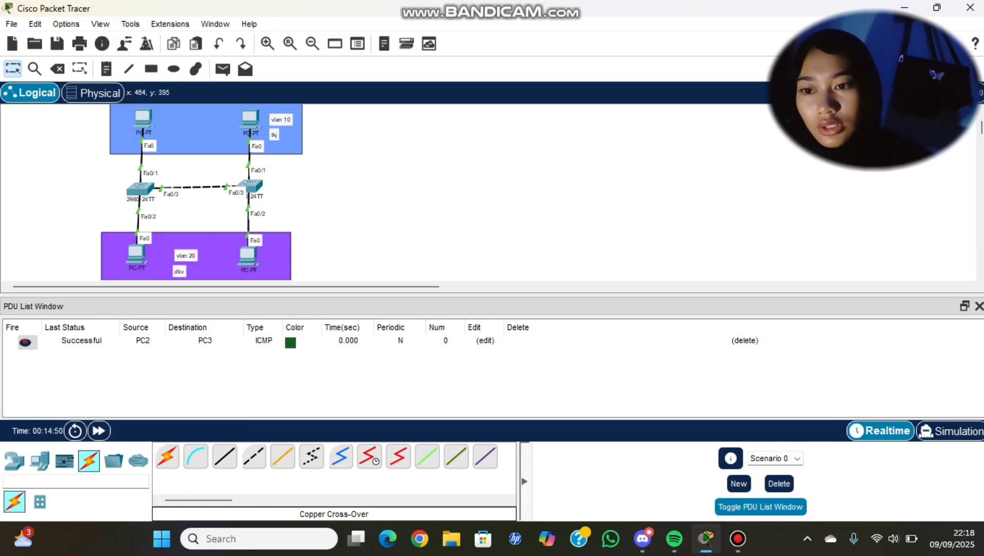
left_click(223, 69)
left_click(136, 253)
left_click(143, 118)
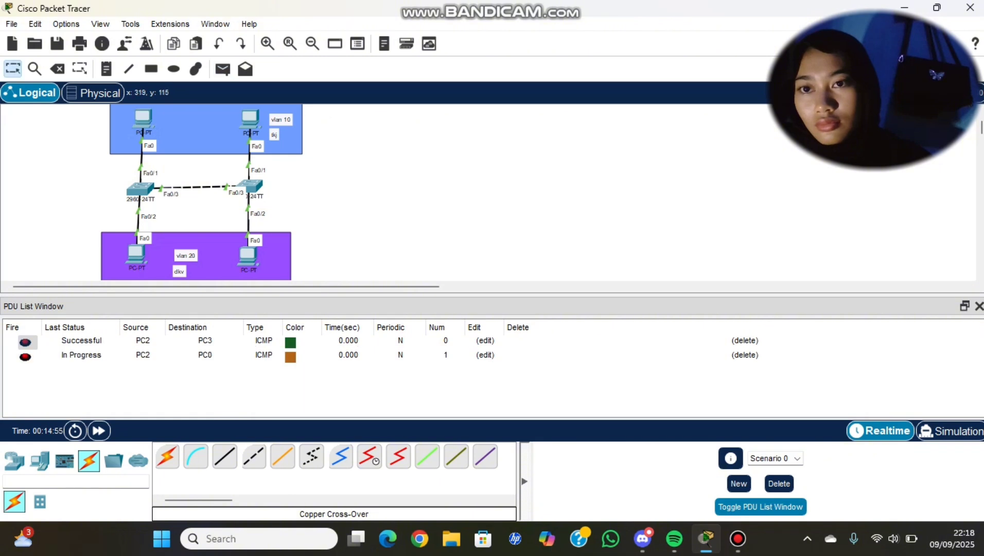
left_click(223, 69)
left_click(137, 253)
left_click(250, 118)
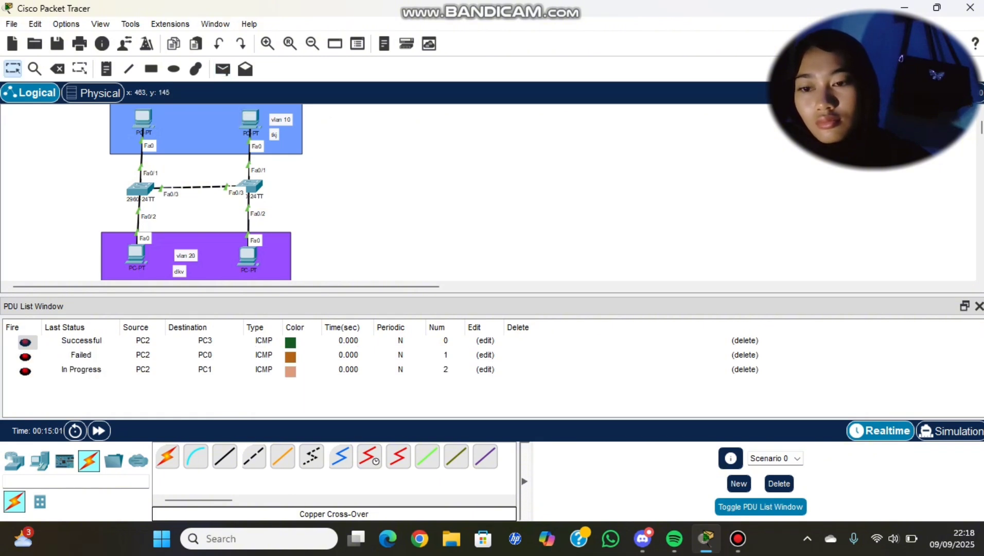
left_click(778, 484)
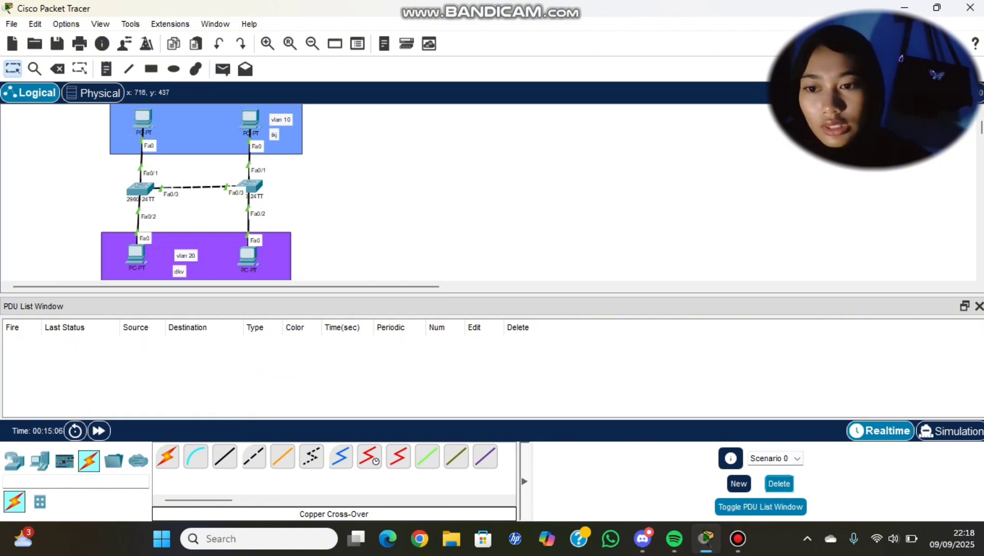
- Test PC3's connectivity by sending simple PDUs to PC0, PC1 and PC2
left_click(223, 69)
left_click(248, 253)
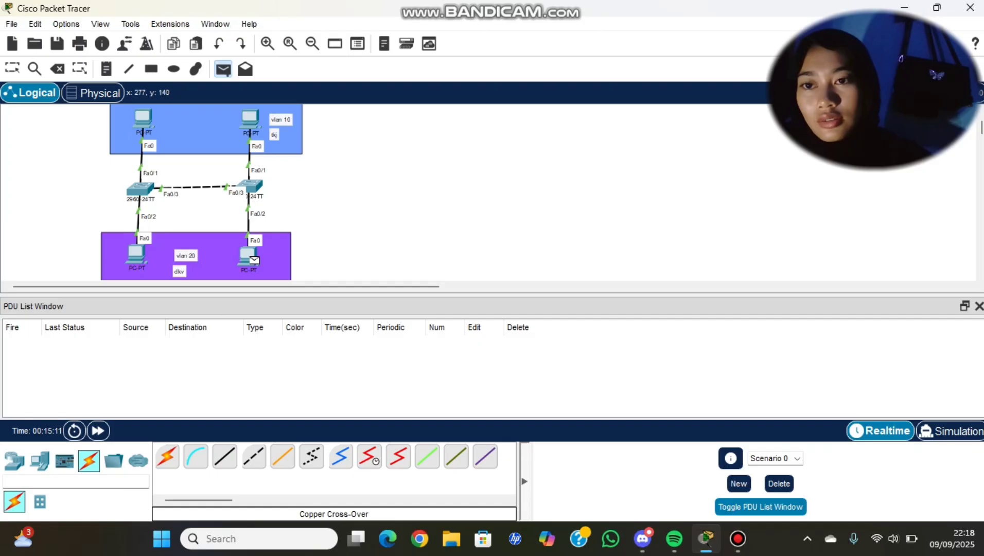
left_click(142, 118)
left_click(248, 254)
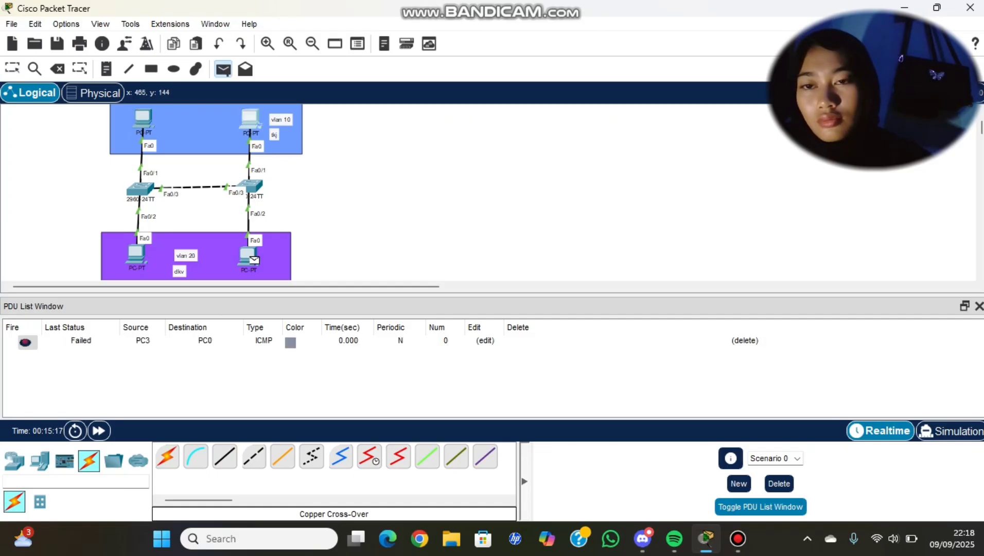
left_click(249, 118)
left_click(248, 255)
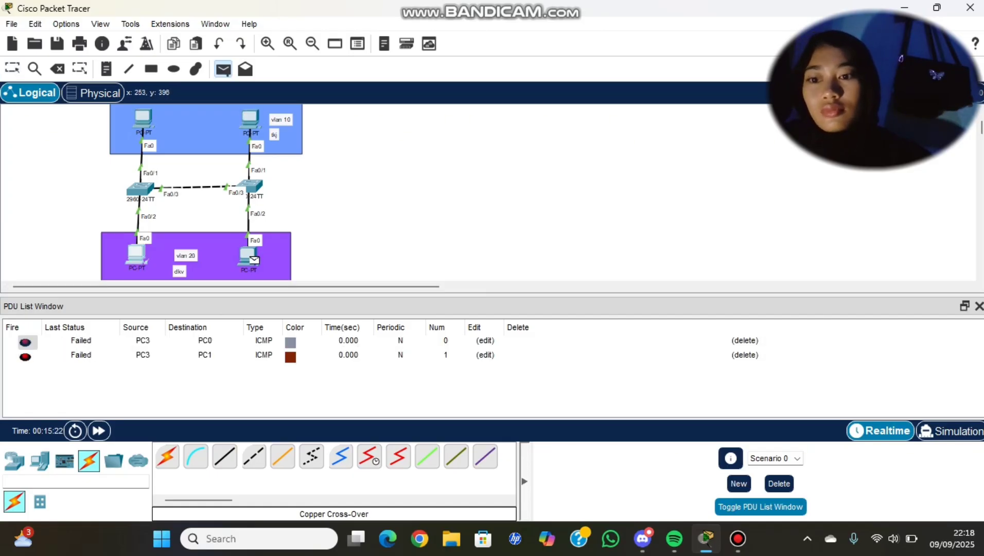
left_click(137, 253)
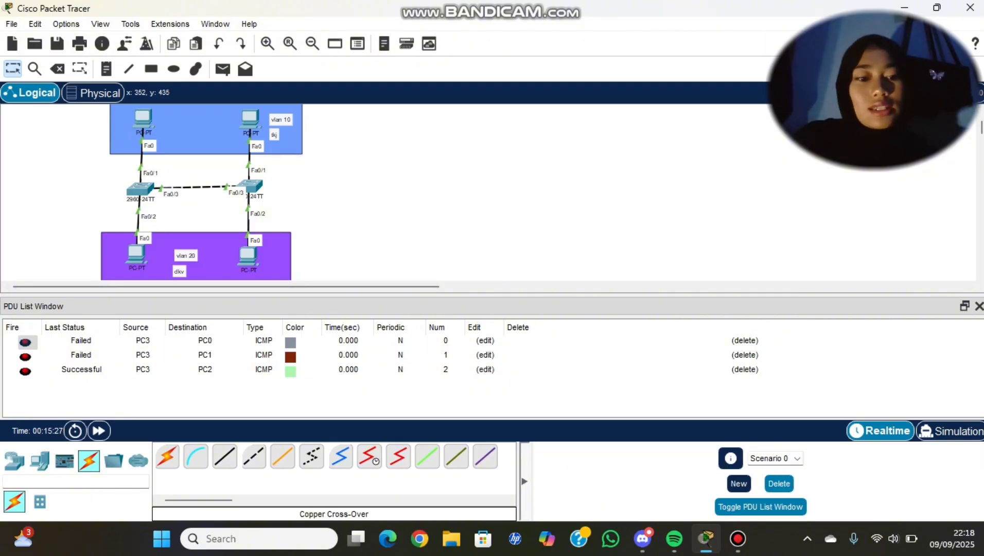
- Clear the PDU list and return it from its separate window to the compact view beside the scenario controls
left_click(778, 483)
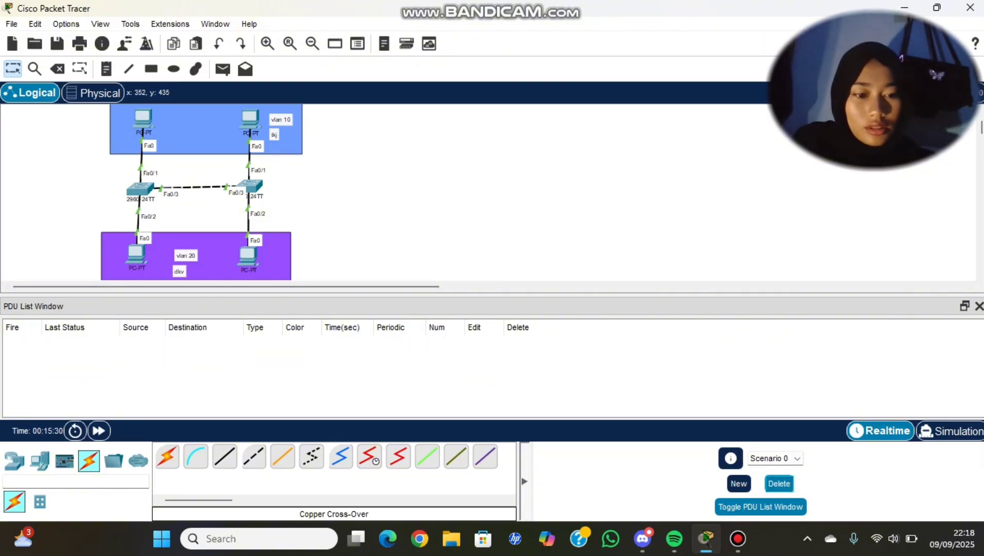
left_click(760, 507)
scroll(489, 286, "up", 2)
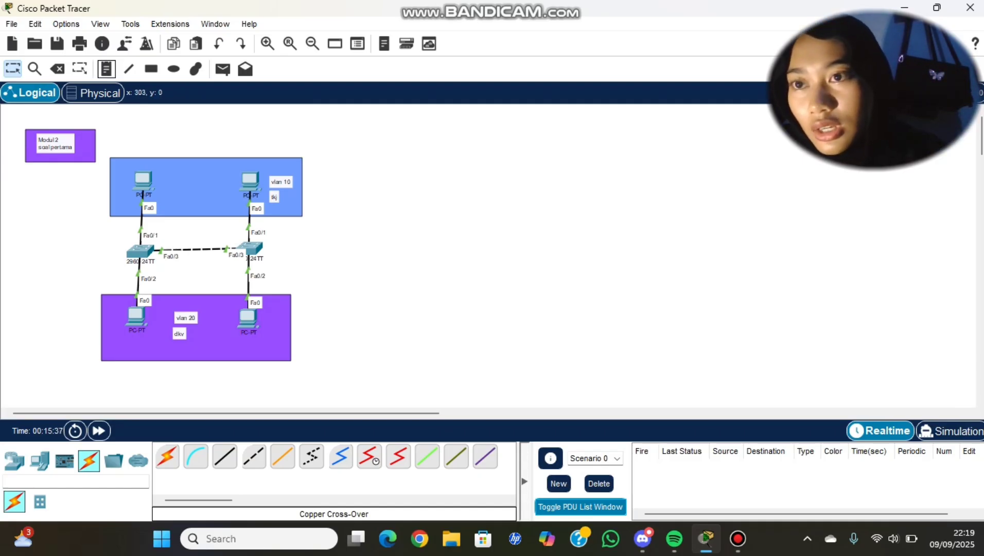
- Add a two-line note reading "Modul 2" and "soal kedua" in the empty workspace beside the first topology
left_click(106, 69)
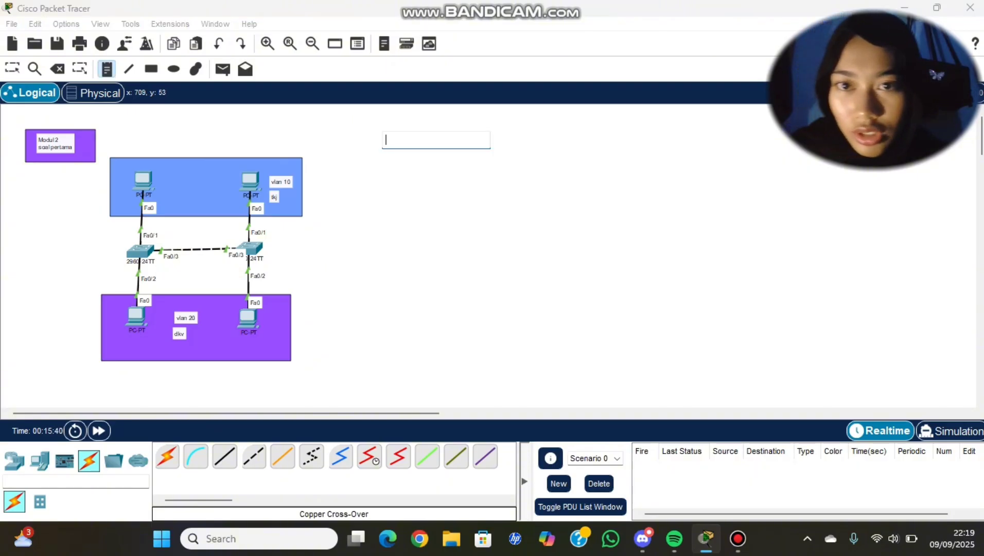
left_click(382, 131)
type("MOdu")
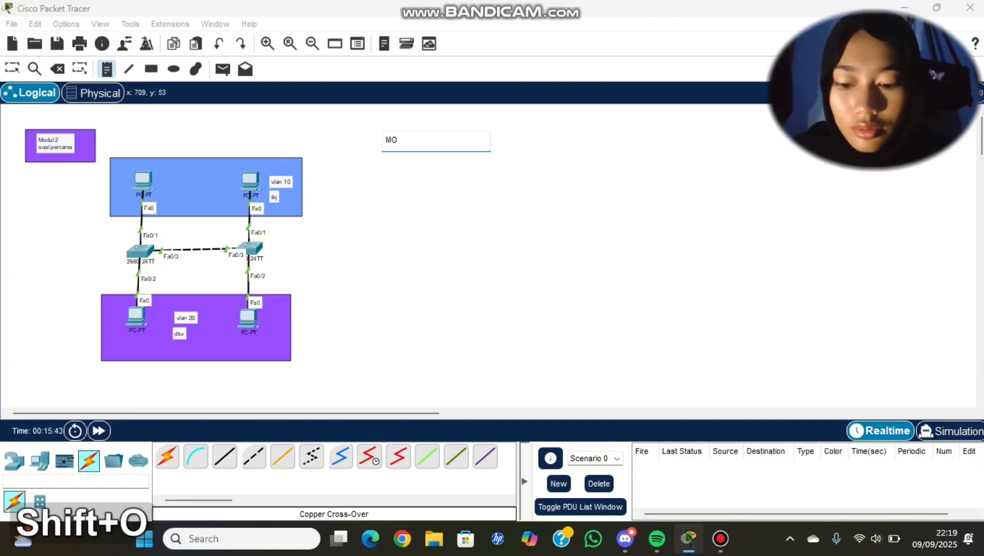
key("BackSpace")
key("BackSpace")
key("BackSpace")
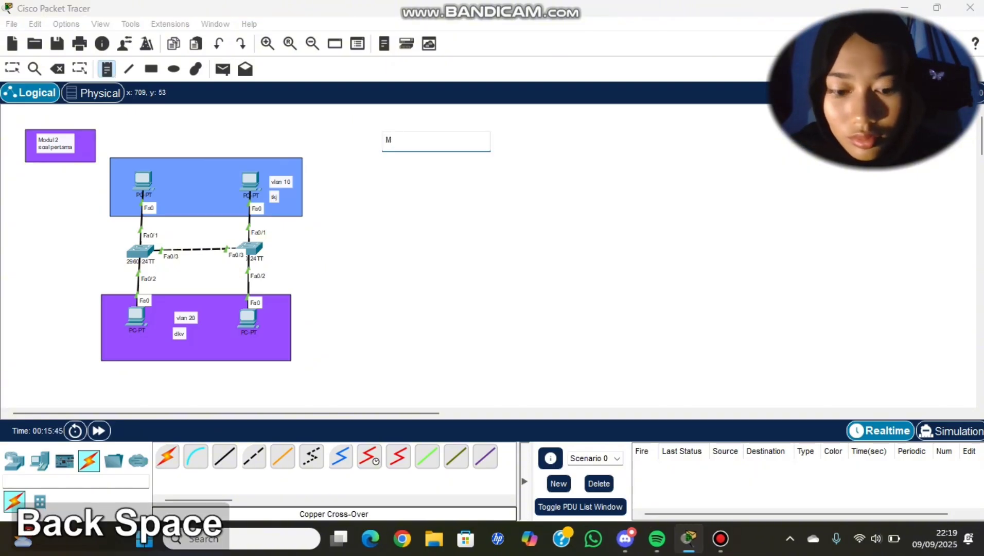
type("odul 2")
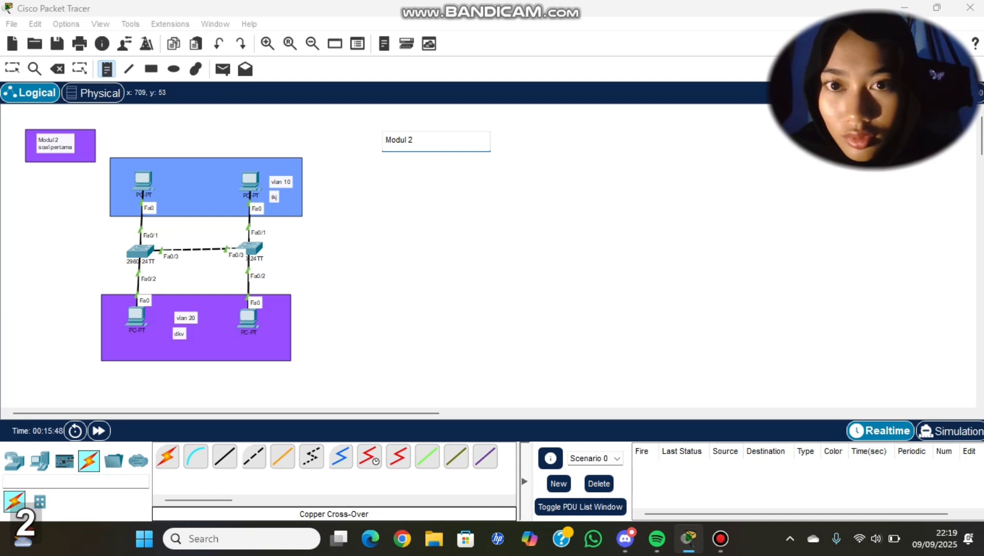
key("Return")
type("so")
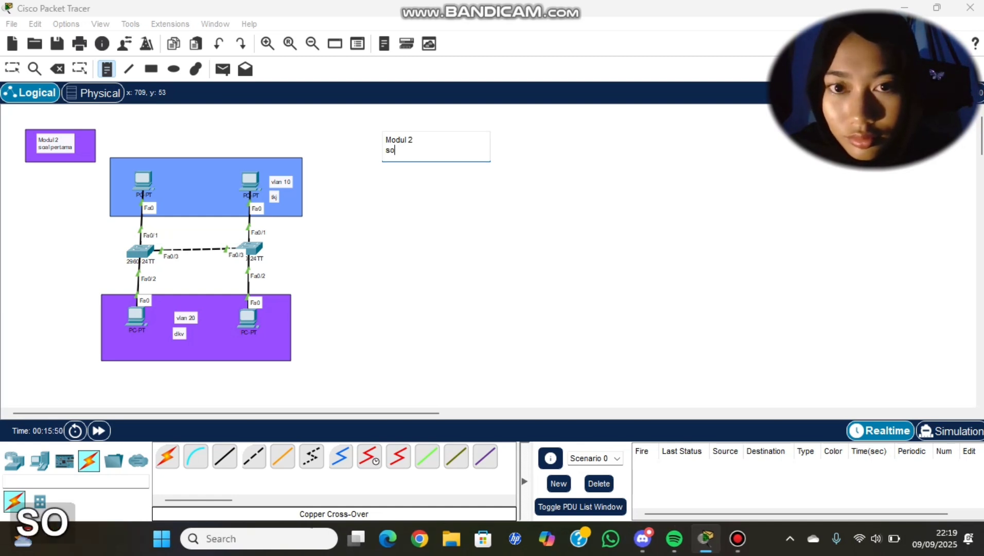
type("al kedua")
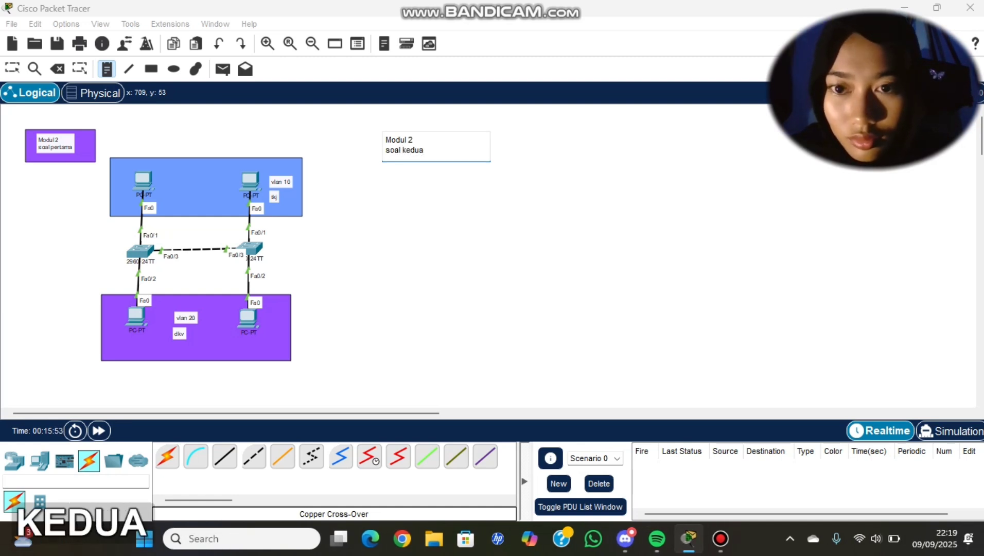
left_click(447, 77)
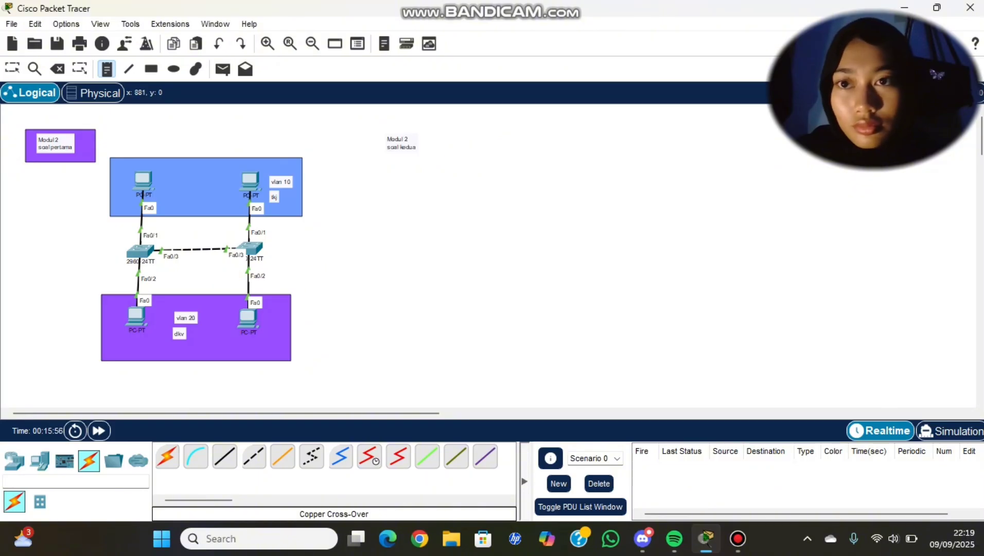
- Draw a blue filled rectangle with a black outline around the "Modul 2 soal kedua" note
left_click(150, 69)
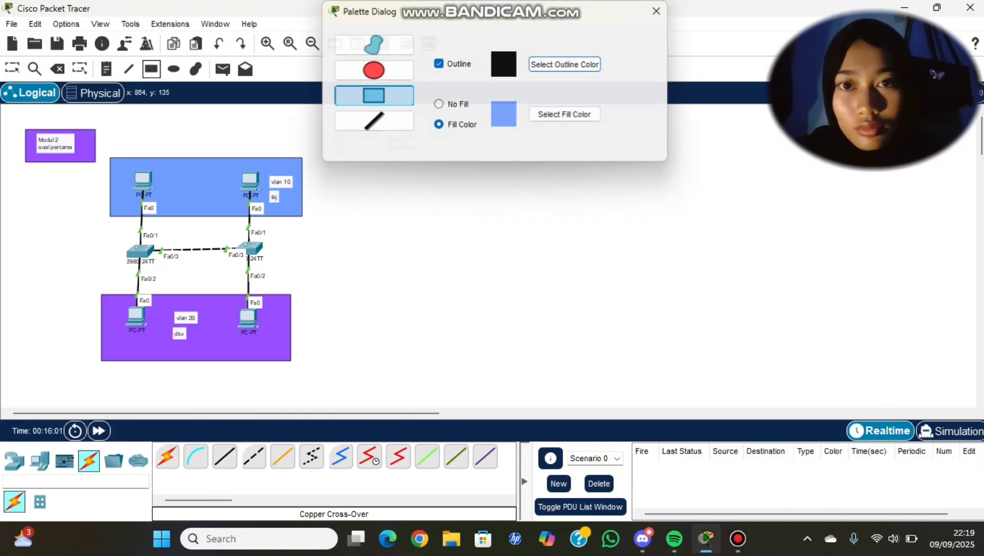
left_click(657, 11)
left_click_drag(366, 127, 446, 166)
- Place six PC-PT end devices beside the second exercise's title, in an upper and a lower row of three
scroll(231, 252, "right", 6)
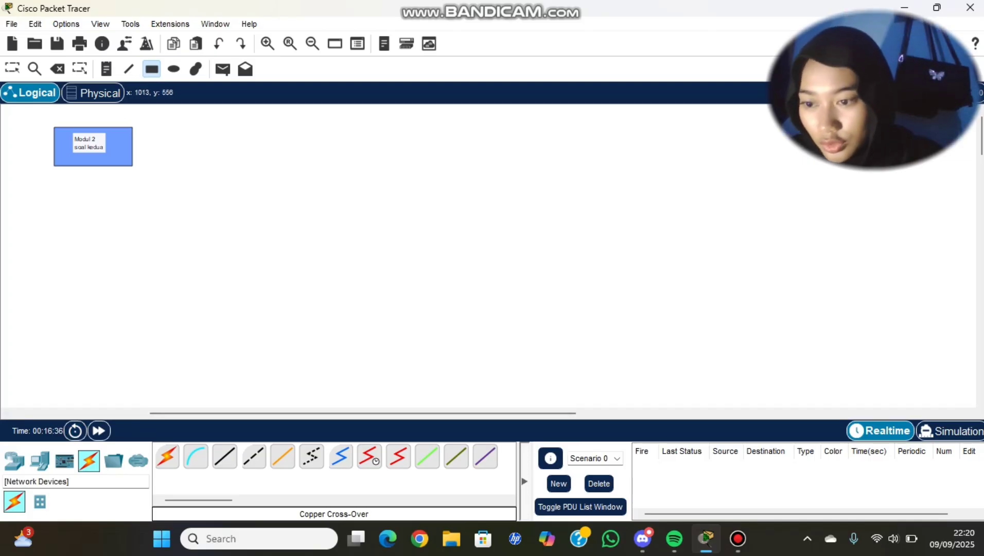
left_click(14, 460)
left_click(40, 460)
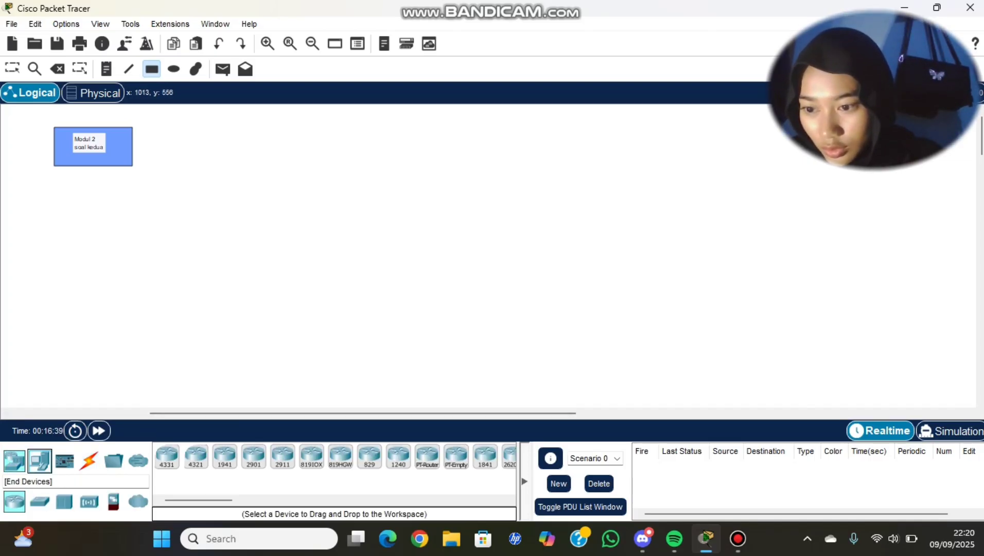
left_click(167, 456, "ctrl")
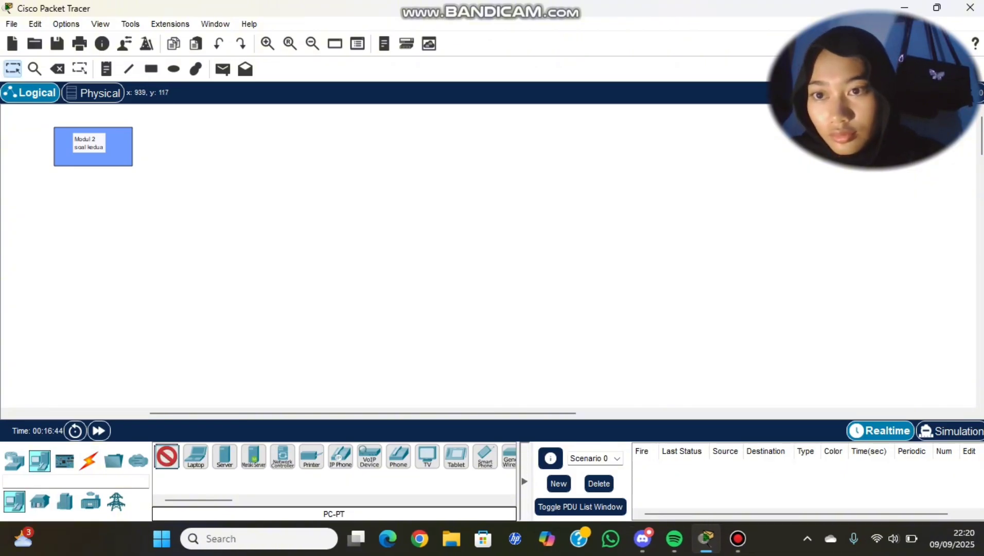
left_click(192, 166)
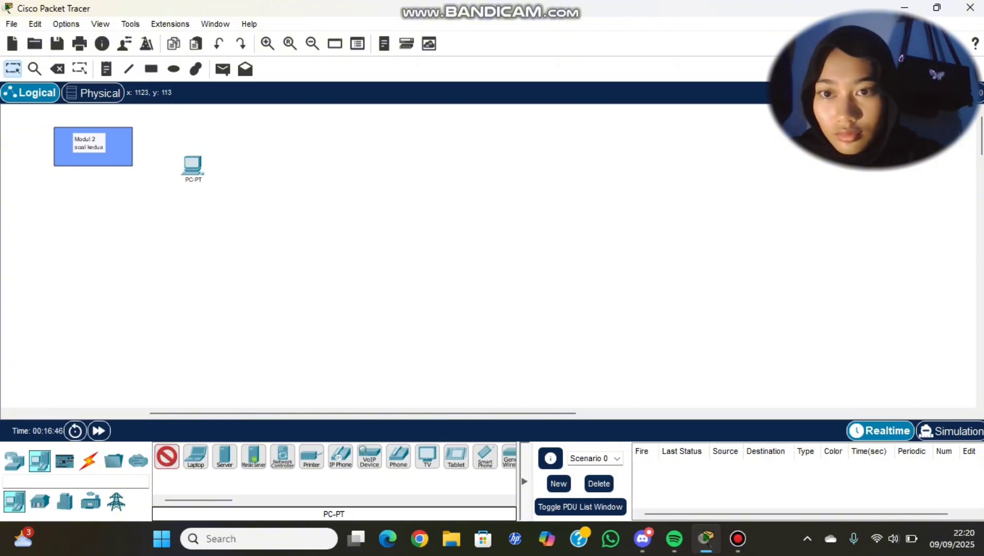
left_click(292, 164)
left_click(395, 162)
left_click(194, 332)
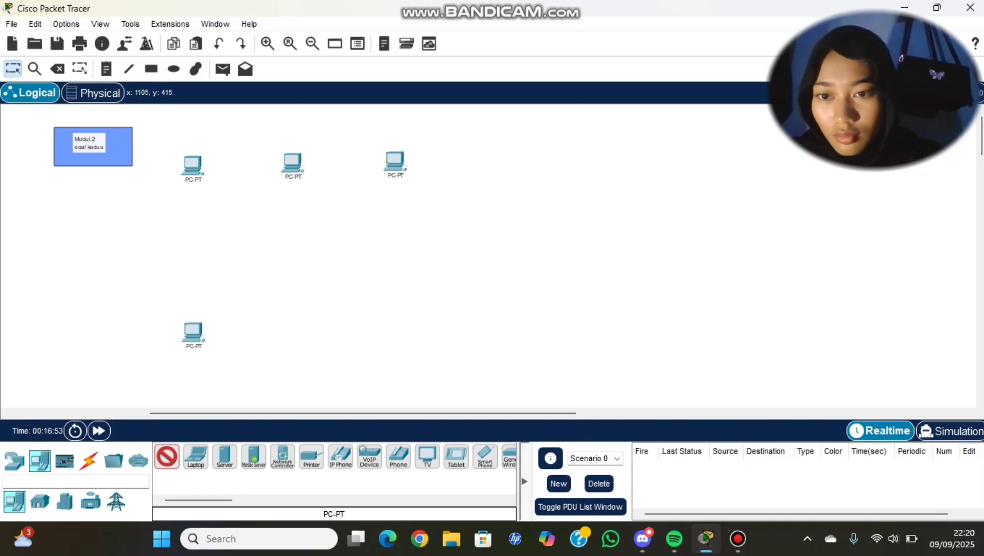
left_click(300, 331)
left_click(402, 328)
- Place three 2960 switches in a row between the upper and lower PCs
left_click(14, 459)
left_click(39, 501)
left_click(167, 456, "ctrl")
left_click(191, 255)
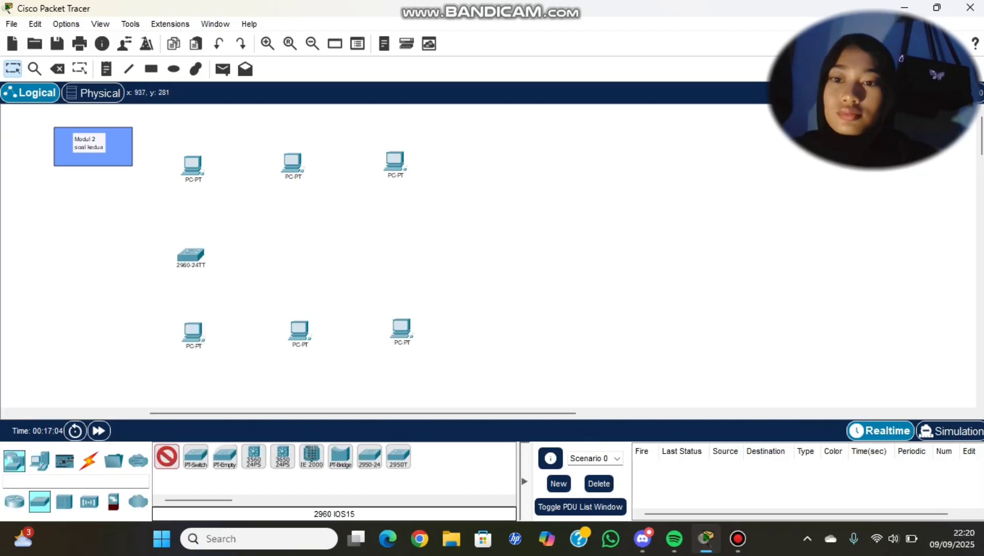
left_click(288, 246)
left_click(390, 240)
left_click(166, 457)
- Align the six PCs and three switches into straight rows and columns
left_click_drag(193, 165, 195, 165)
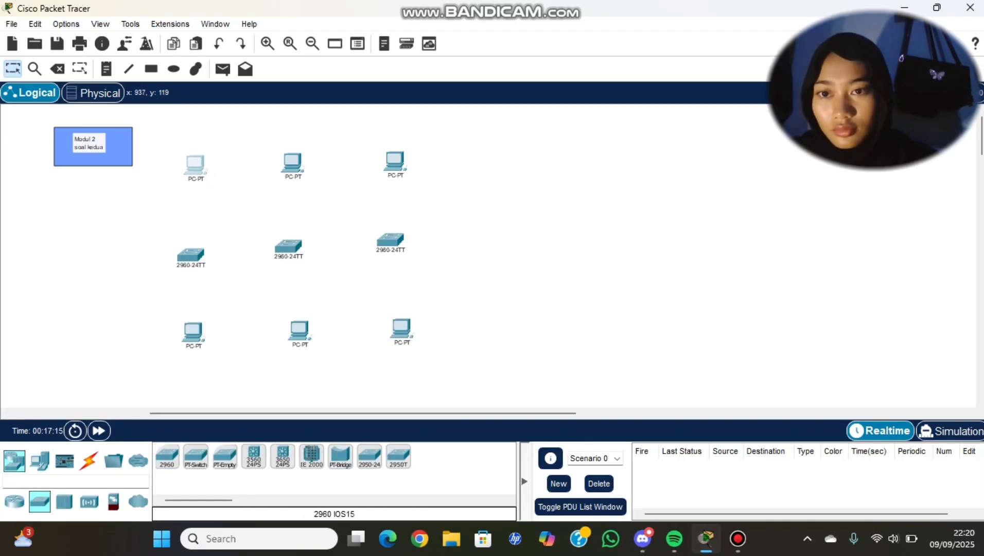
left_click_drag(293, 163, 291, 167)
left_click_drag(395, 162, 395, 165)
left_click_drag(191, 254, 195, 249)
left_click_drag(288, 246, 293, 245)
left_click_drag(390, 240, 400, 240)
left_click_drag(193, 332, 196, 334)
left_click_drag(299, 331, 295, 333)
left_click_drag(401, 329, 402, 334)
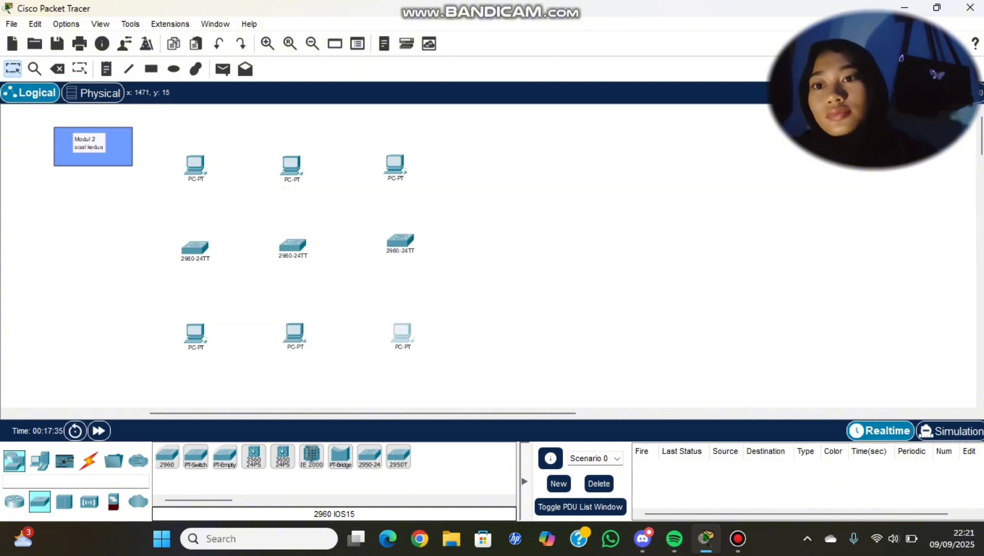
- Draw a blue rectangle around the lower row of PCs and an orange one around the upper row
left_click(150, 68)
mouse_move(152, 303)
left_mouse_down()
mouse_move(453, 391)
mouse_move(455, 382)
left_mouse_up()
left_click(565, 114)
left_click(626, 167)
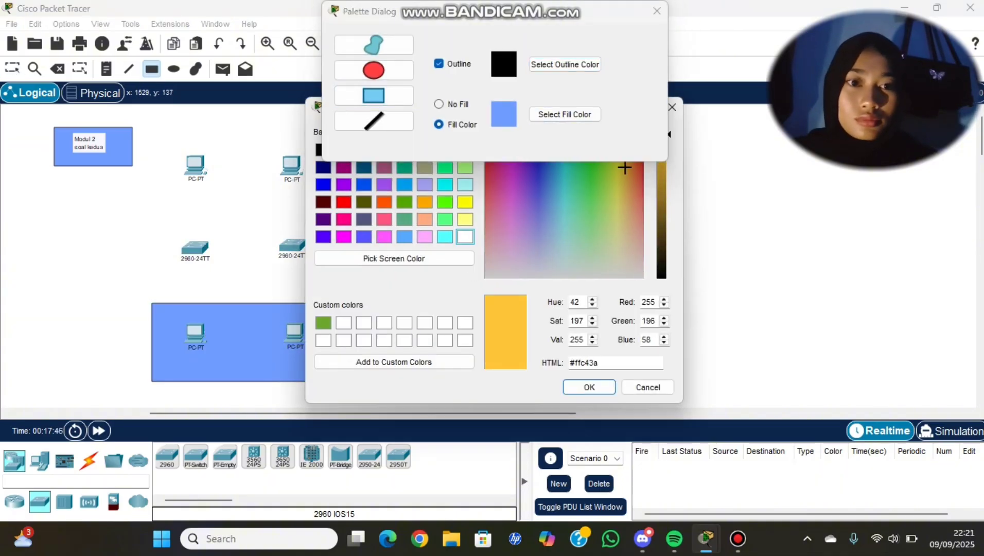
left_click(630, 176)
left_click(588, 387)
left_click_drag(156, 138, 469, 210)
key("Escape")
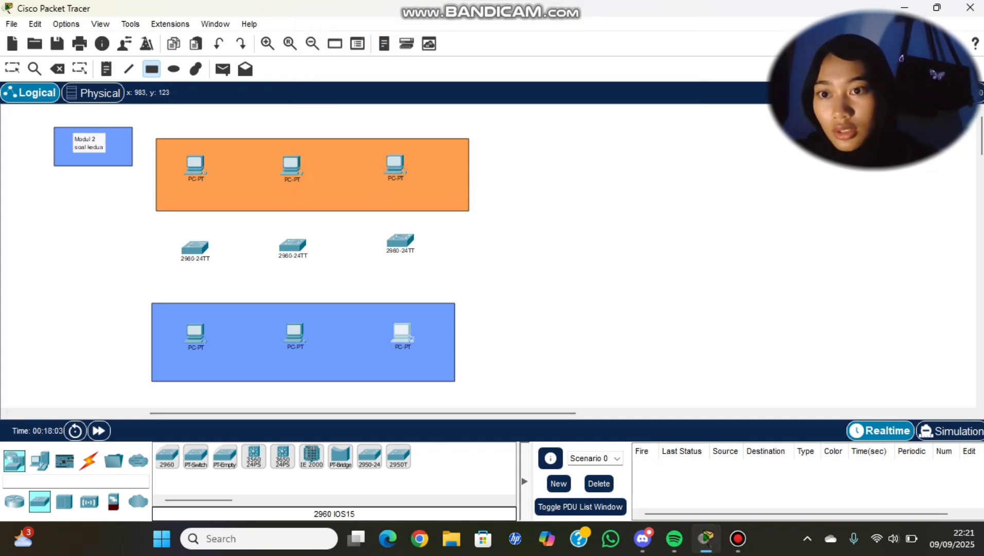
- Add a "vlan 10" note inside the orange rectangle, between the middle and last PCs
left_click(106, 69)
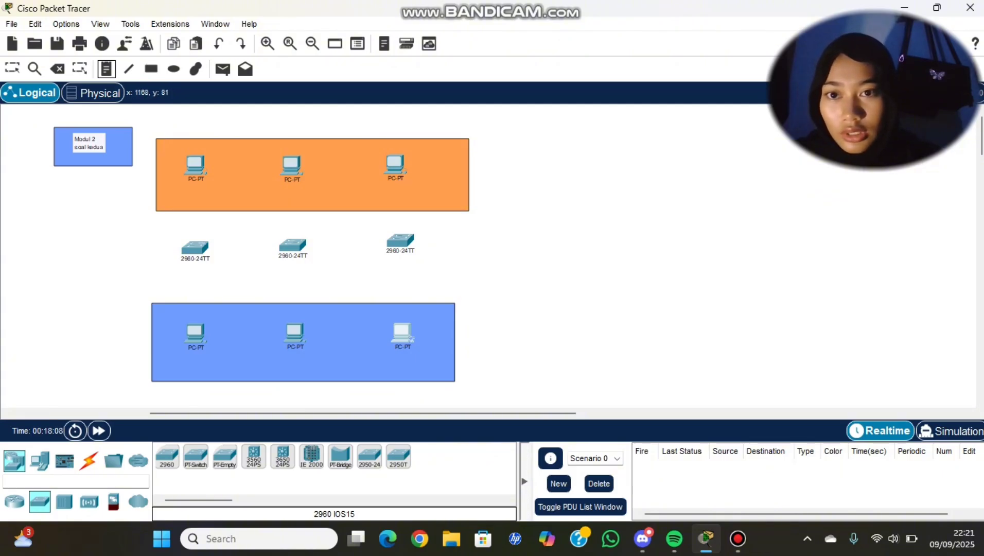
left_click(321, 154)
type("vlan 10")
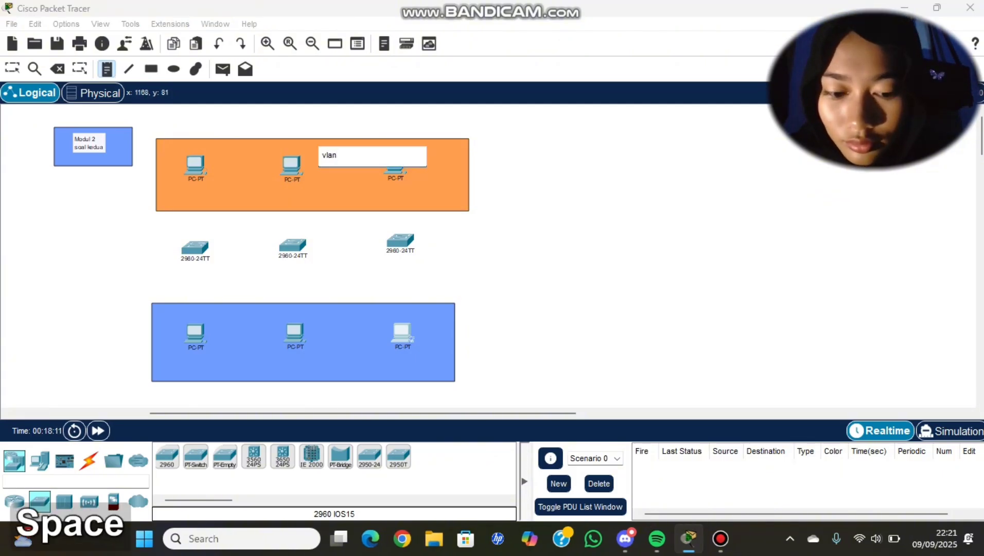
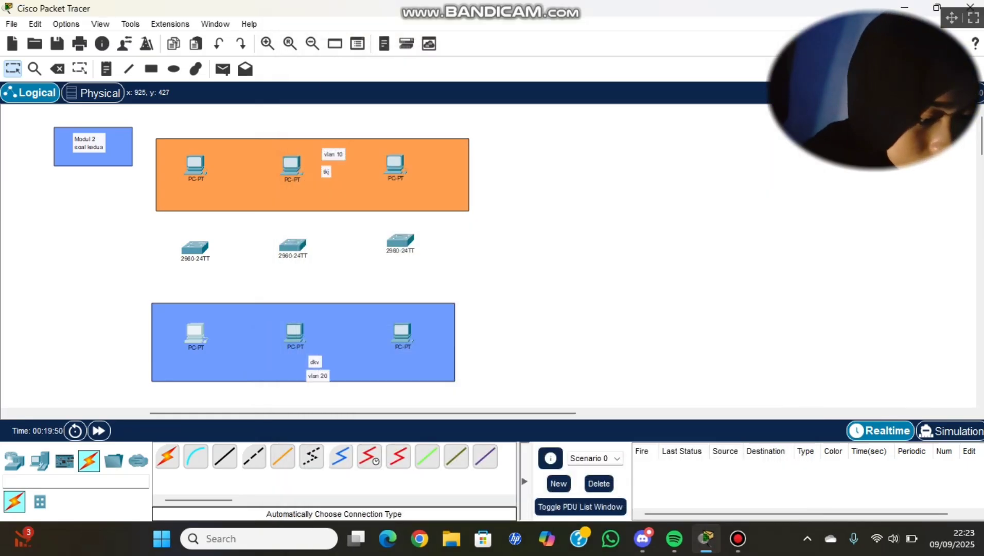
- Set PC8's IPv4 address to 192.168.1.5 and PC9's to 192.168.1.6 with subnet mask 255.255.255.0
type("192.168.1.1")
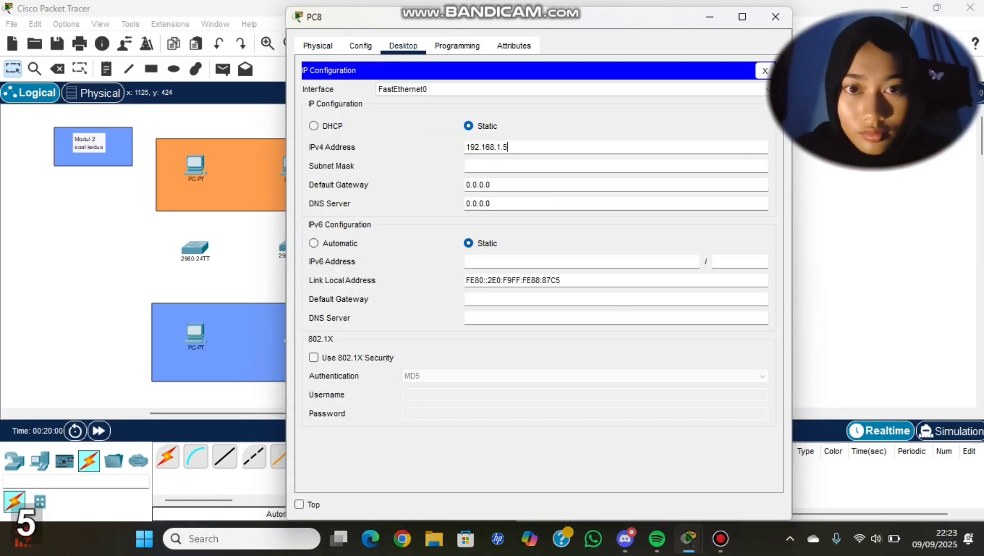
type("192.168.1.1")
key("BackSpace")
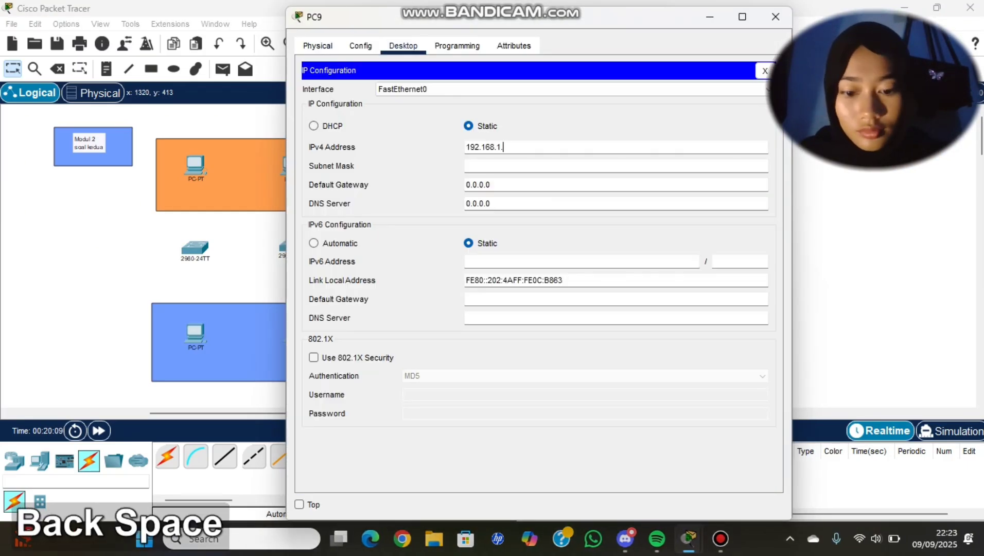
type("6")
key("Return")
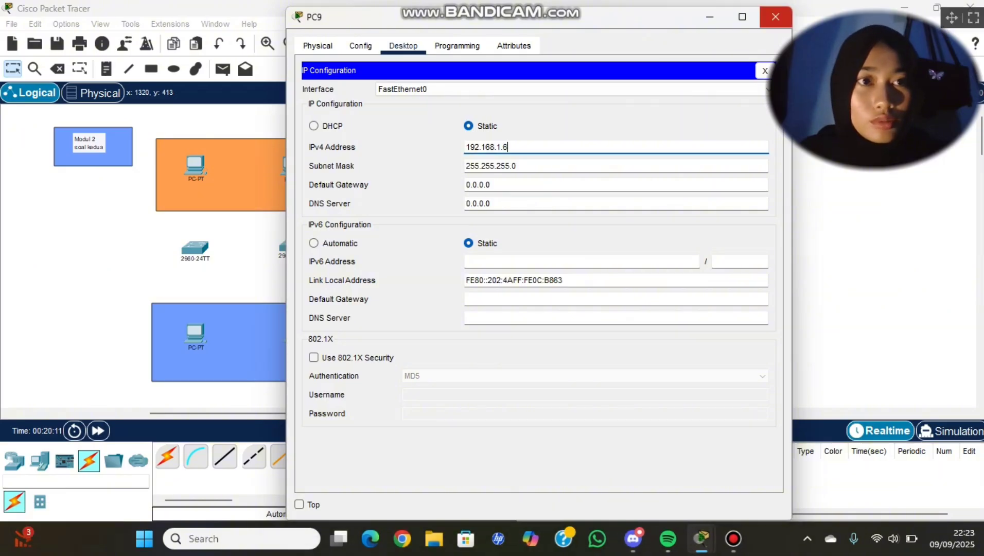
left_click(775, 17)
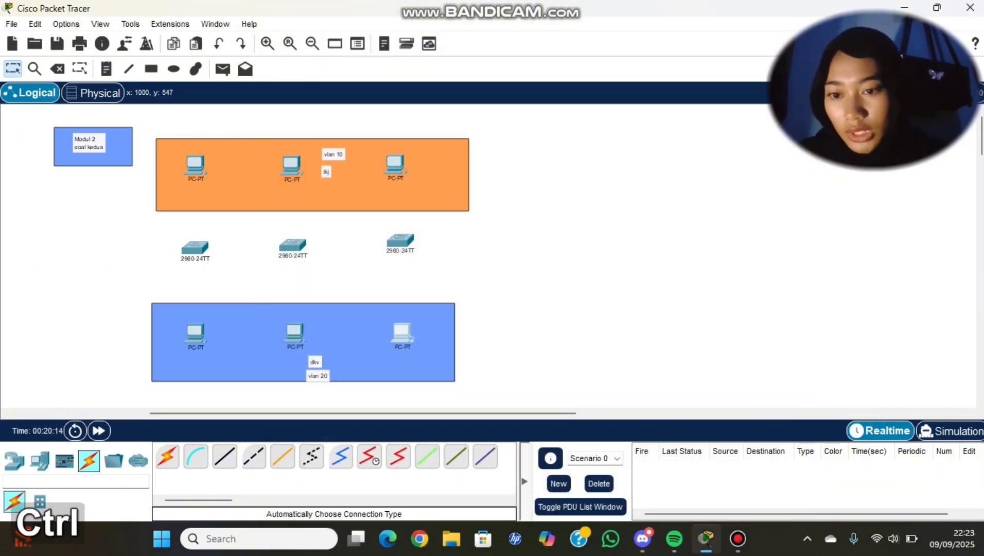
- Cable each PC to the switch in its column and link the three switches in a chain, using automatic connection types
left_click(167, 455, "ctrl")
left_click(195, 165)
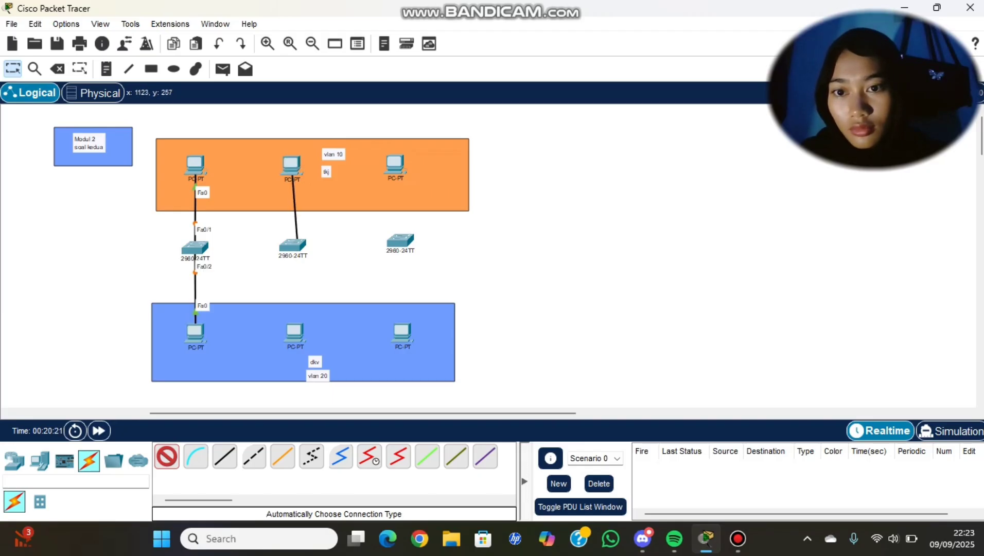
left_click(295, 241)
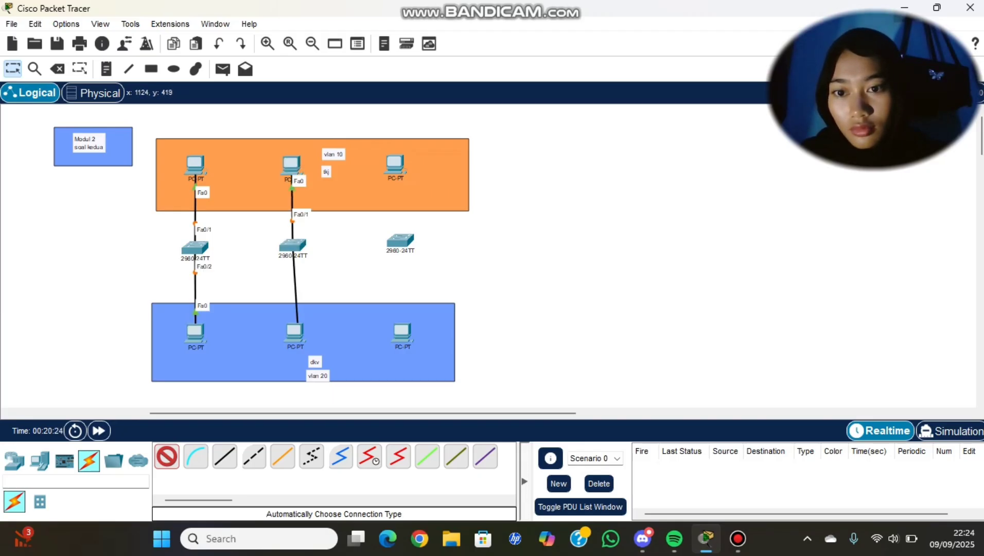
left_click(295, 327)
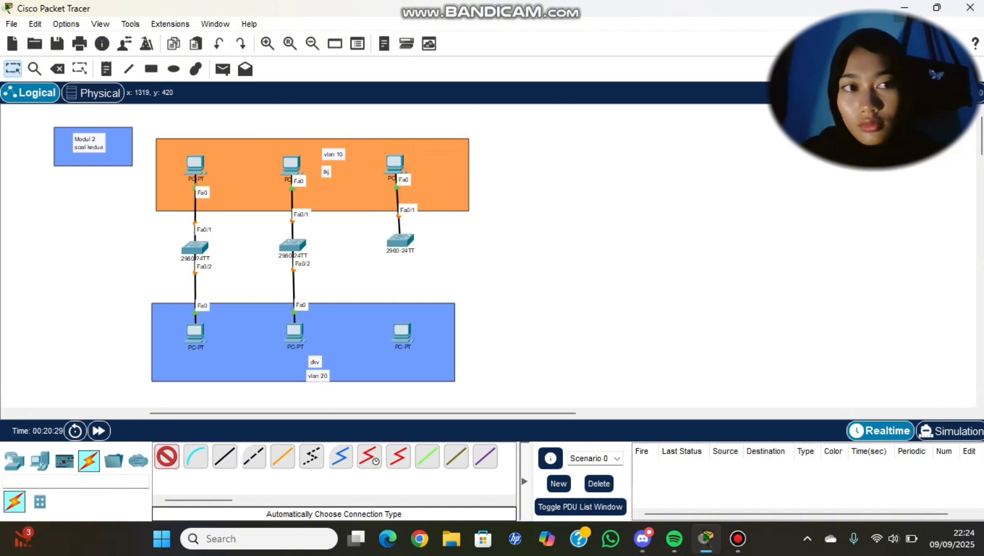
left_click(401, 325)
left_click(387, 240)
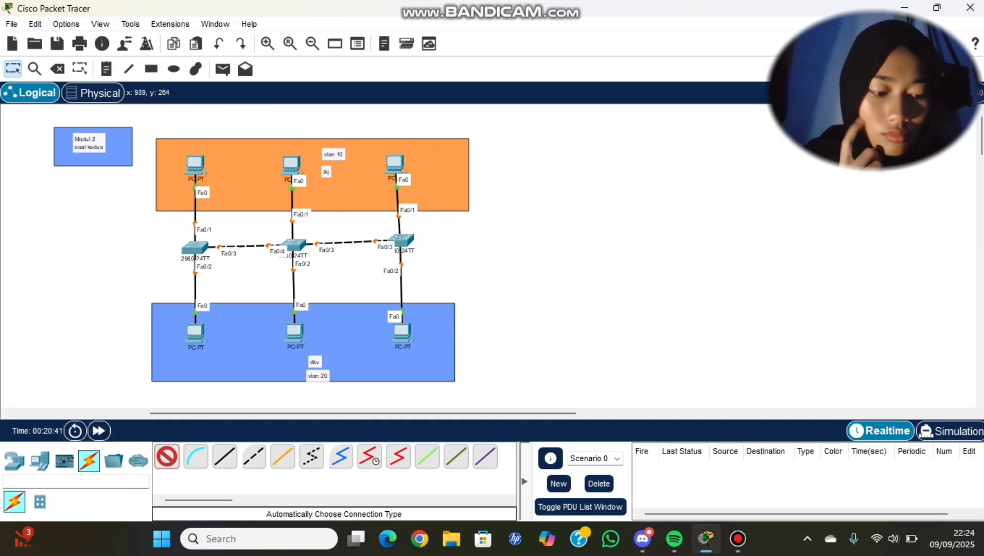
left_click(167, 457)
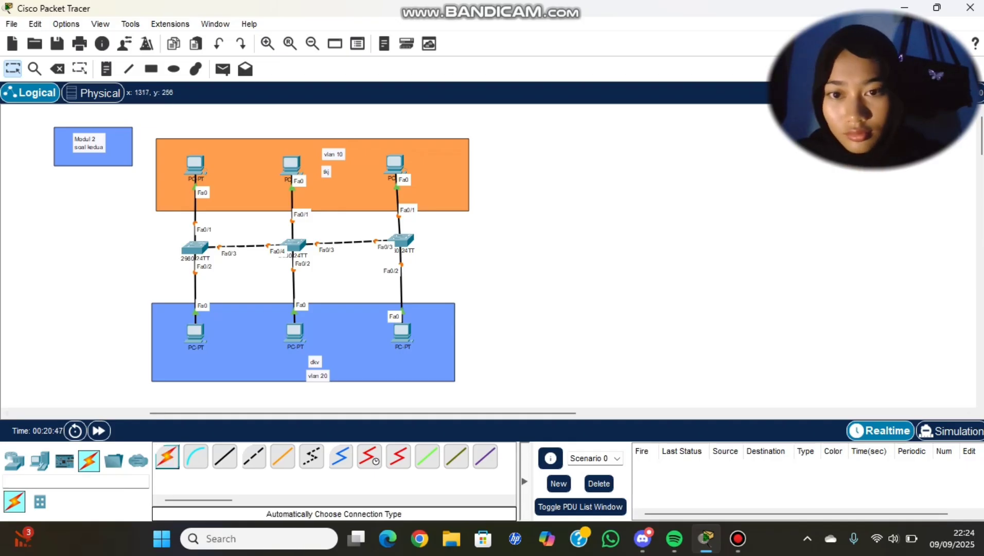
- Straighten the cabling by realigning the middle switch, the last switch and the last upper PC
left_click_drag(402, 240, 399, 247)
left_click_drag(293, 241, 295, 245)
left_click_drag(393, 161, 399, 161)
left_click_drag(400, 246, 404, 248)
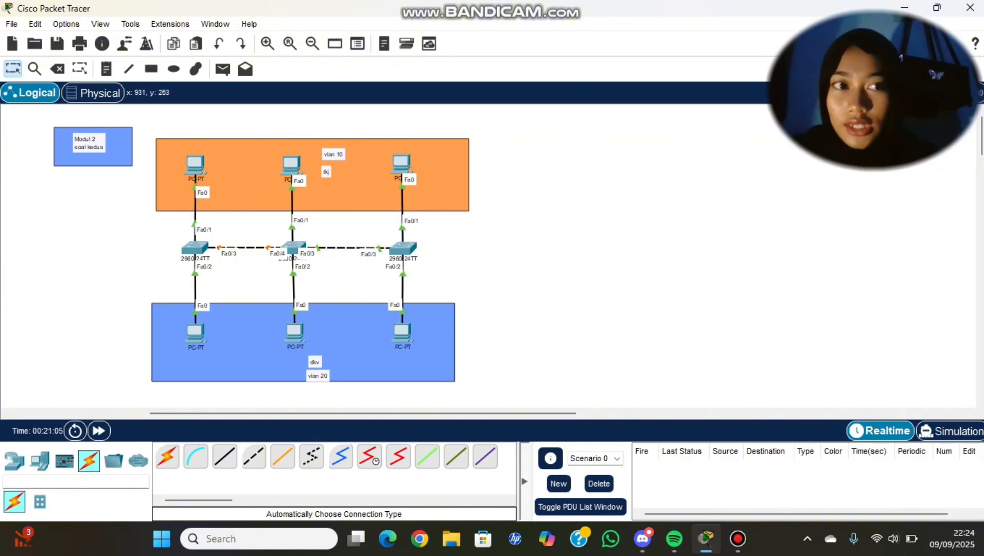
- Open Switch2's command line and enter global configuration mode with en and conf t
left_click(195, 247)
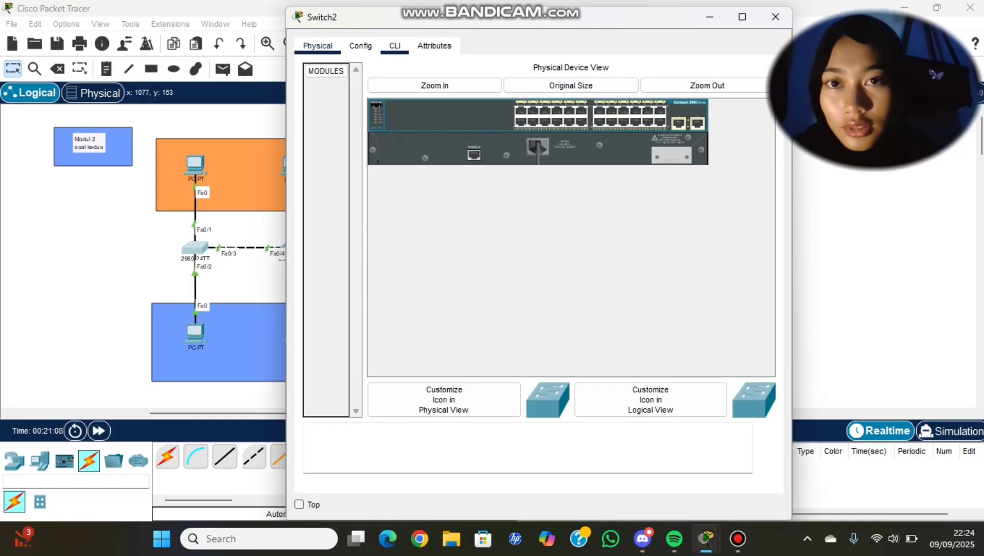
left_click(395, 46)
key("Return")
key("Return")
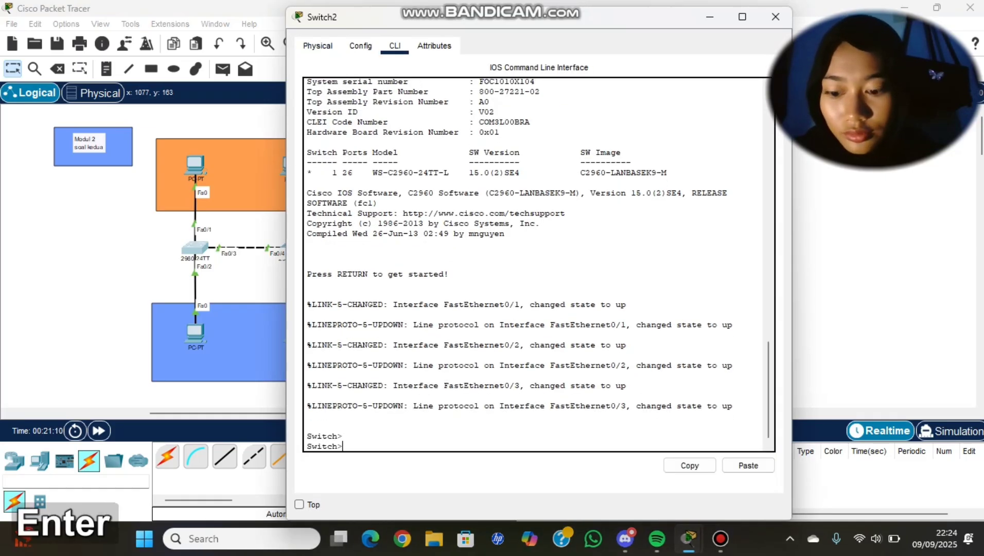
type("en")
key("Return")
type("conf t")
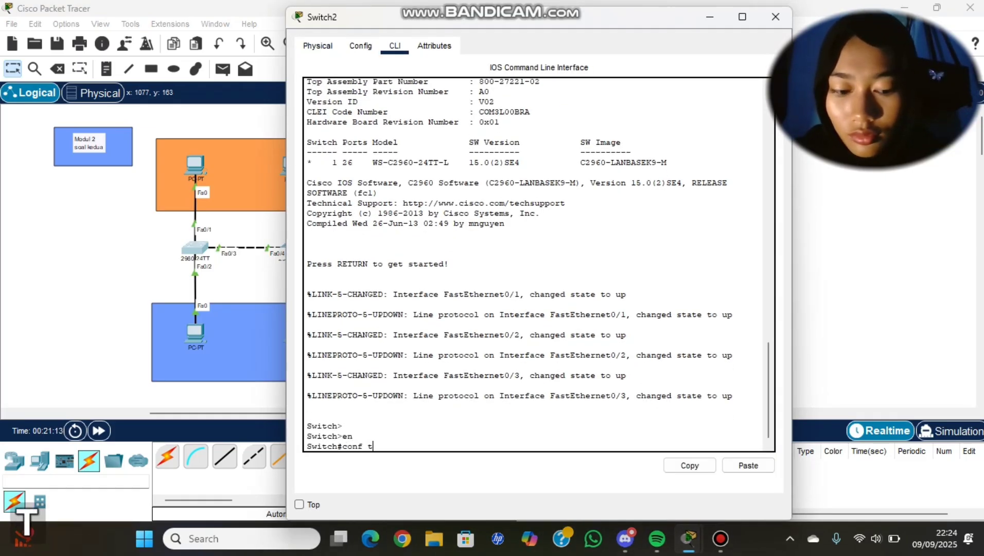
key("Return")
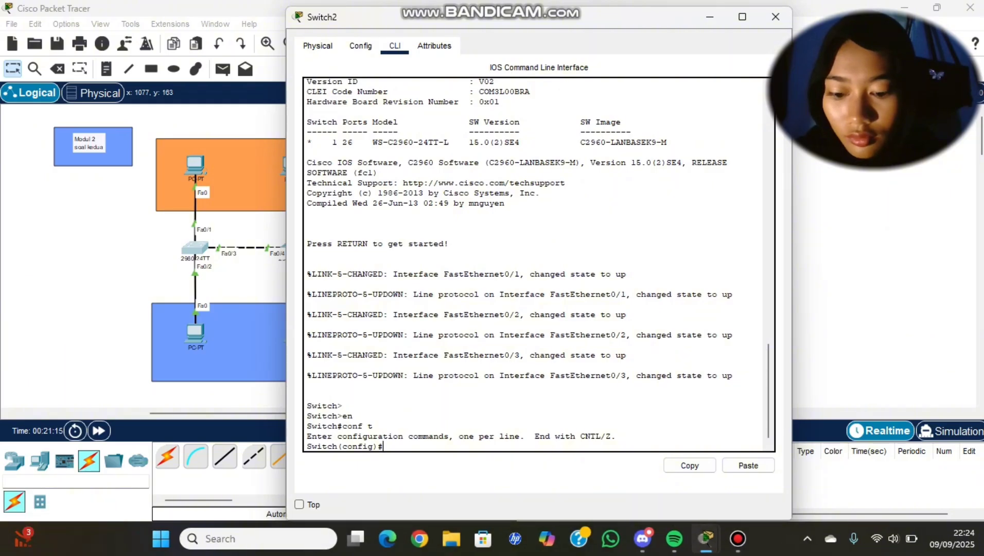
- Create VLAN 10 named tkj and VLAN 20 named dkv on Switch2
type("vlan 10")
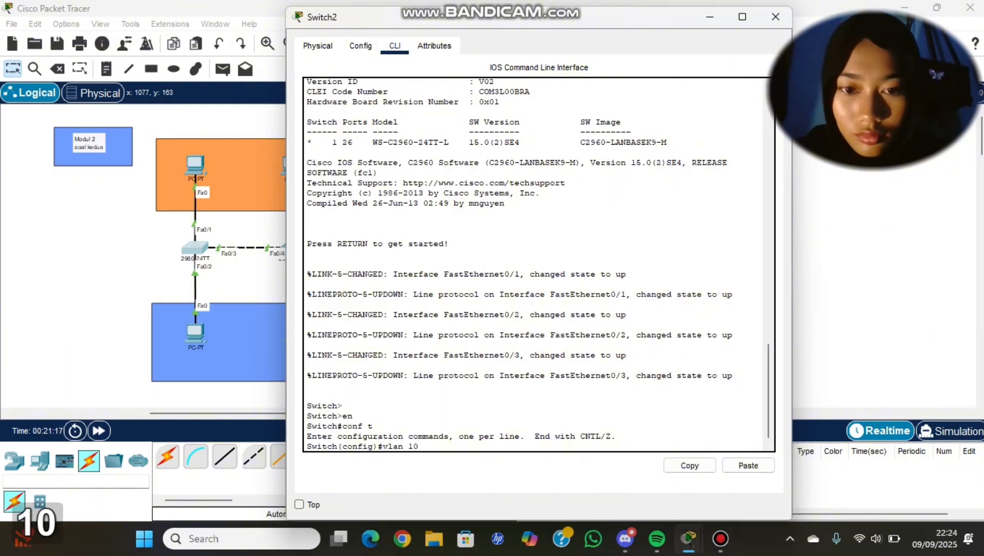
key("Return")
type("name tkj")
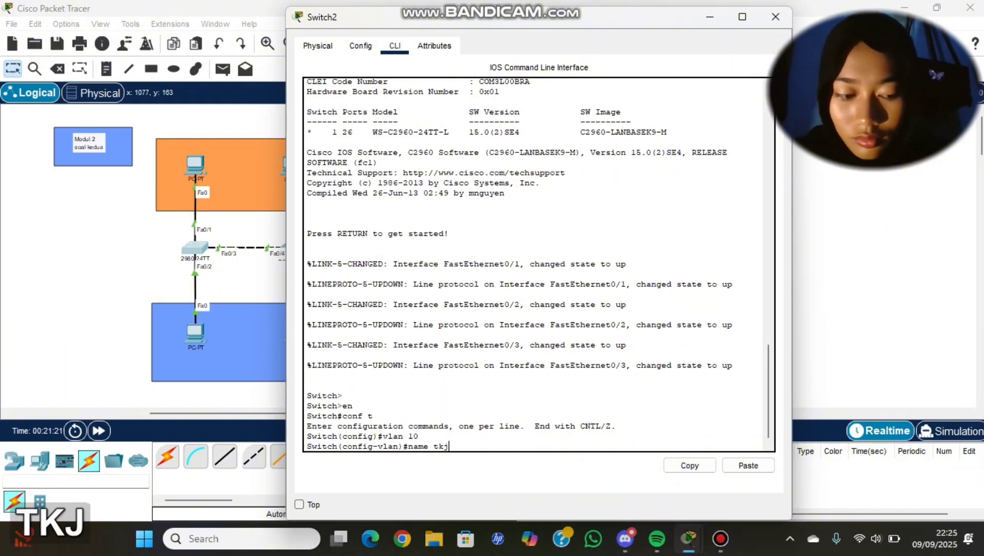
key("Return")
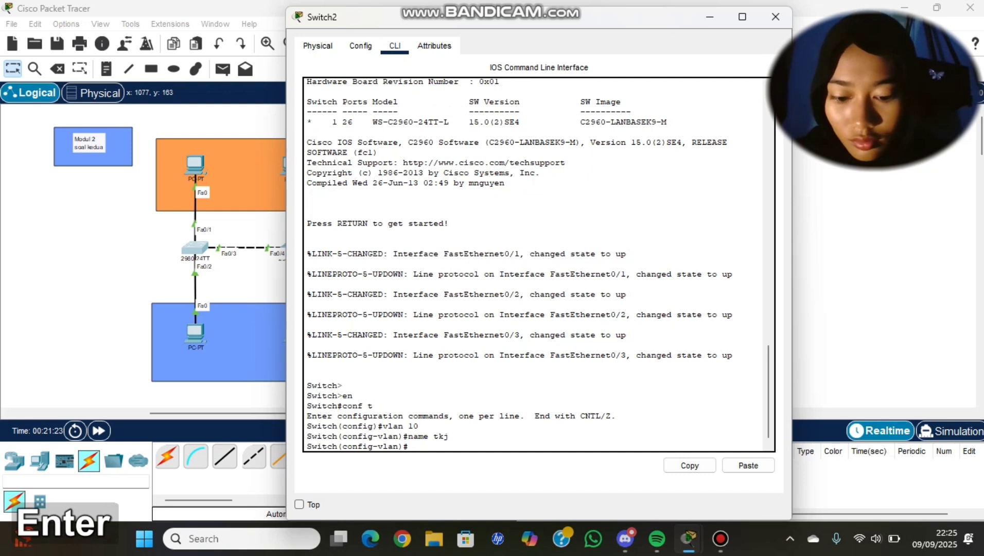
type("vlan 20")
key("Return")
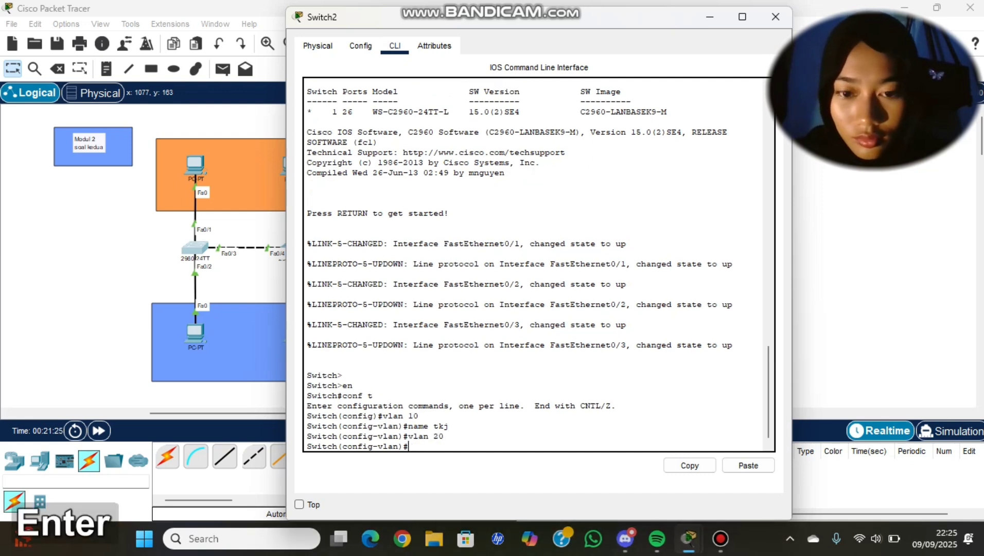
type("name ")
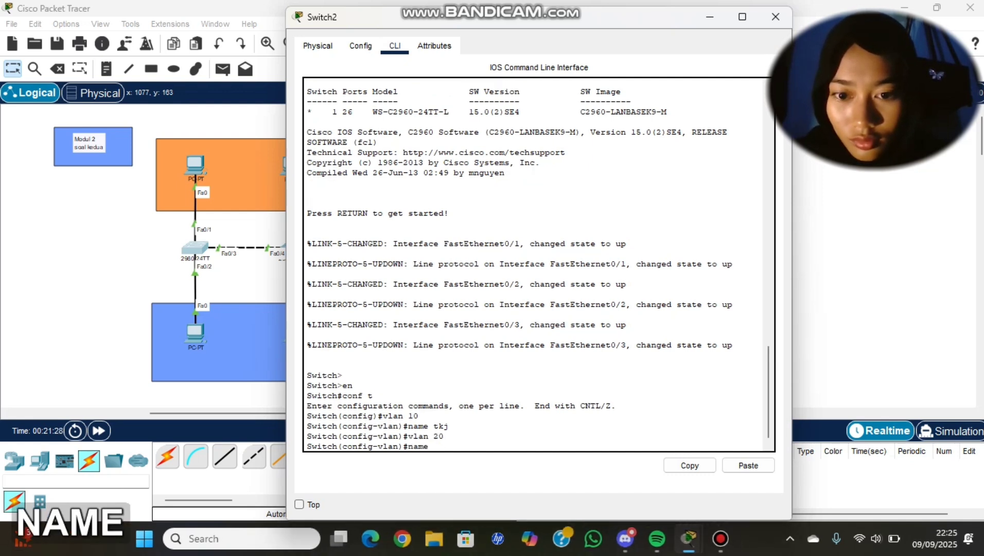
type("dkv")
key("Return")
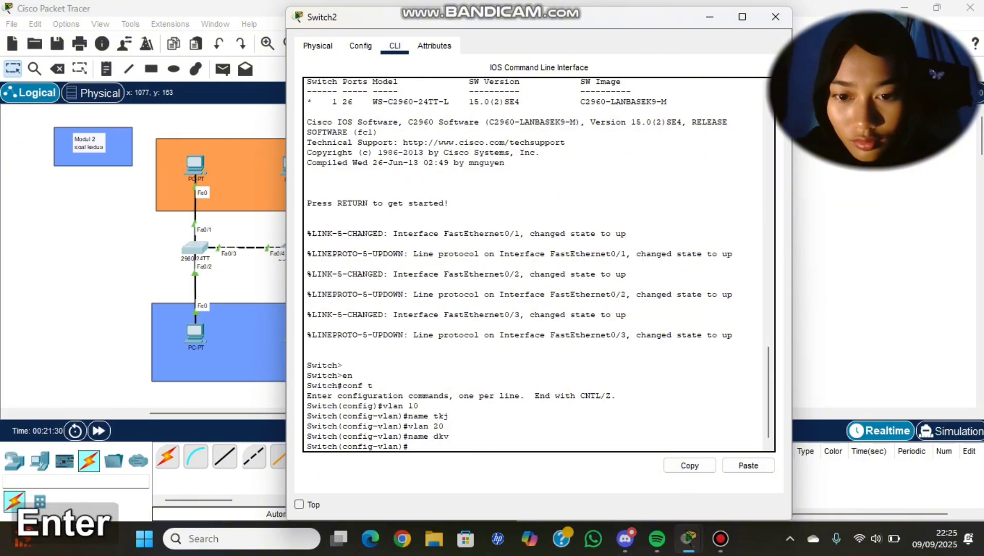
- Enter interface fa0/1 on Switch2 and set its switchport mode to access
type("int f")
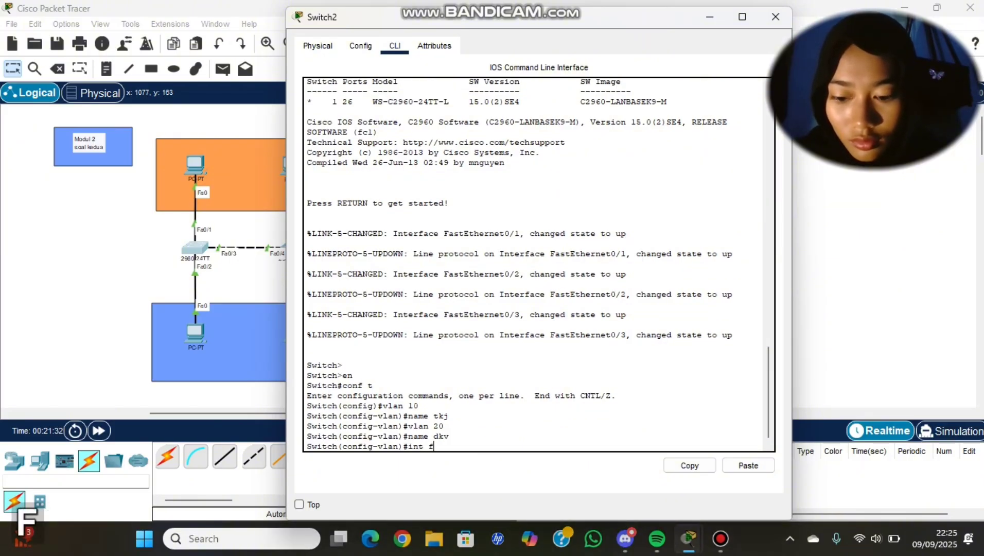
type("fa0/1")
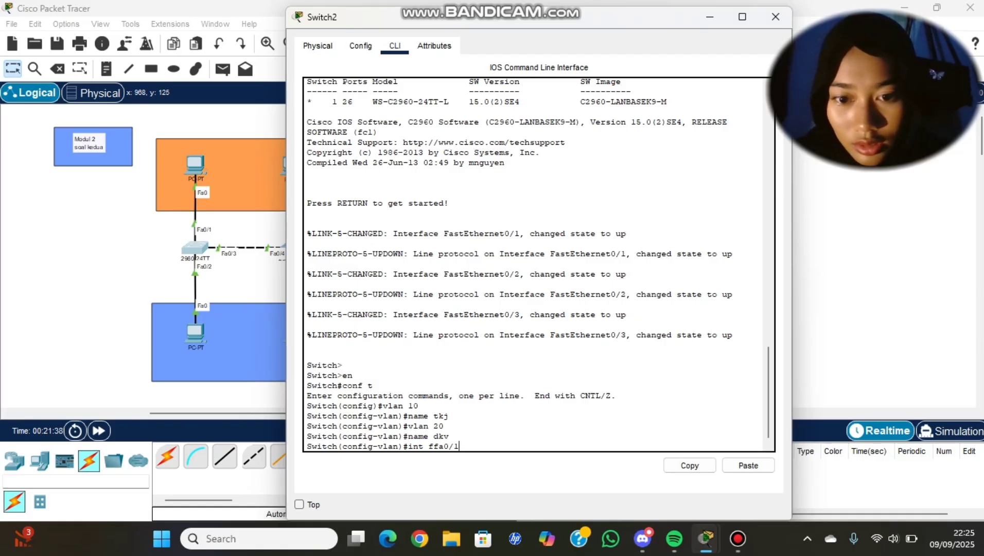
key("Left")
key("Left")
key("Left")
key("Left")
key("BackSpace")
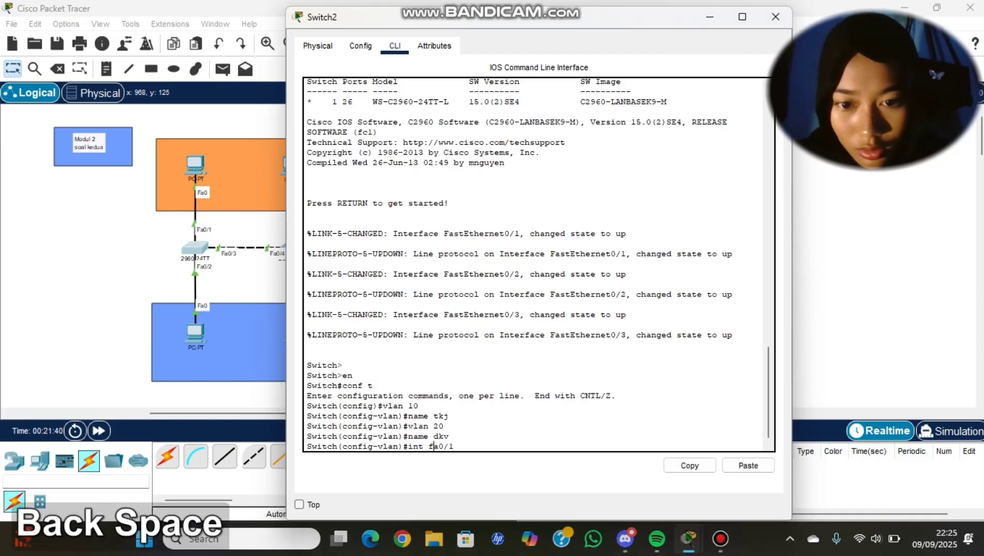
key("Return")
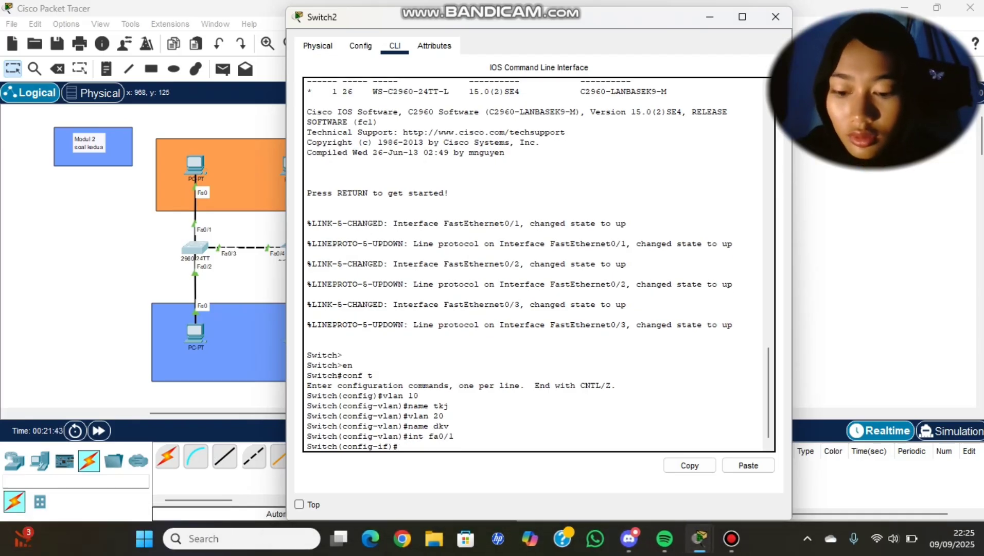
type("sw")
key("Tab")
type("m")
key("Tab")
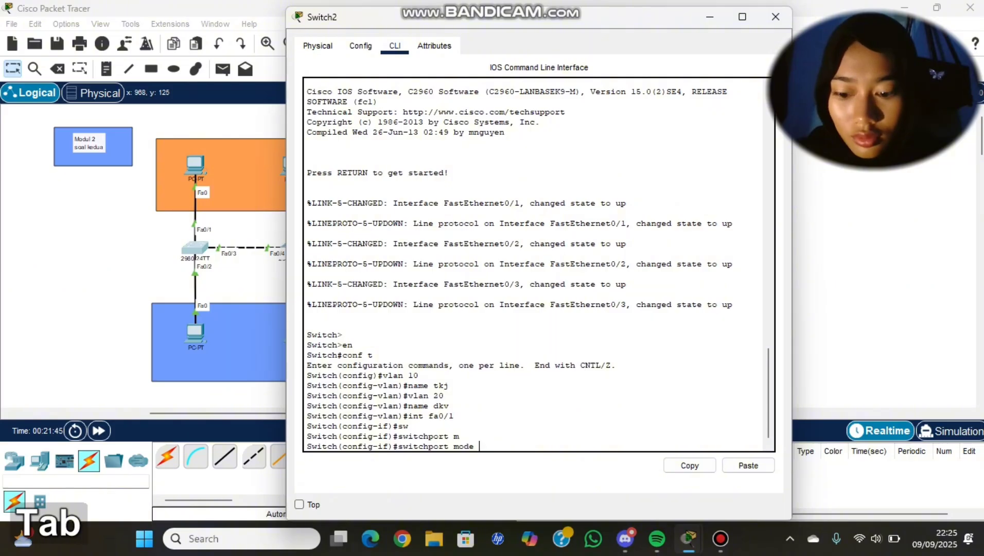
type("a")
key("Tab")
key("Return")
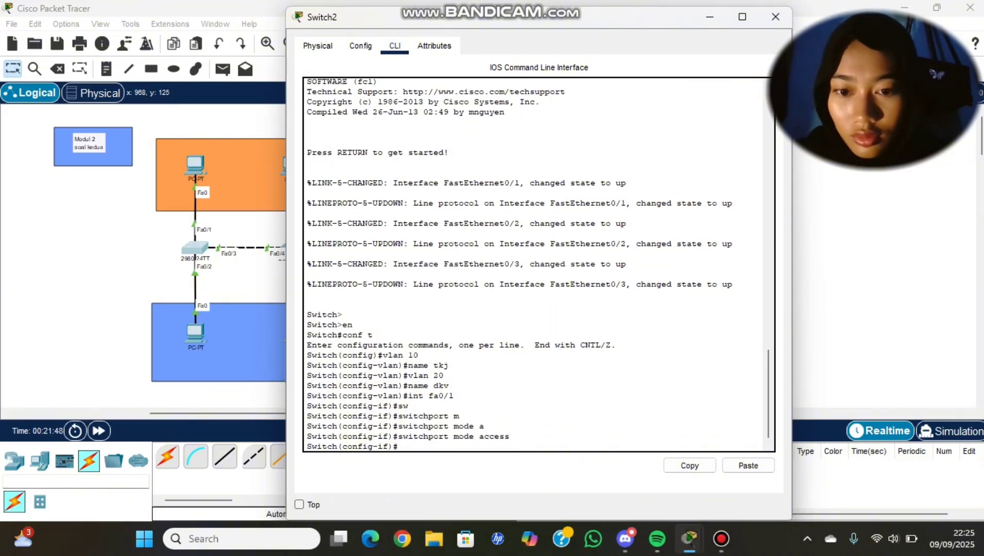
- Assign Switch2's fa0/1 port to access VLAN 10
type("sw")
key("Tab")
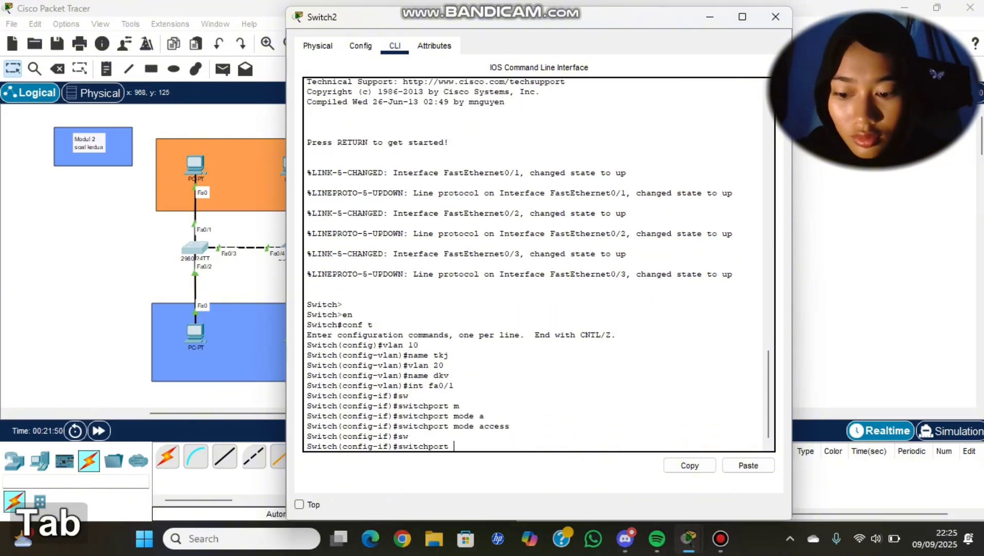
type("a")
key("Tab")
type("vl")
key("Tab")
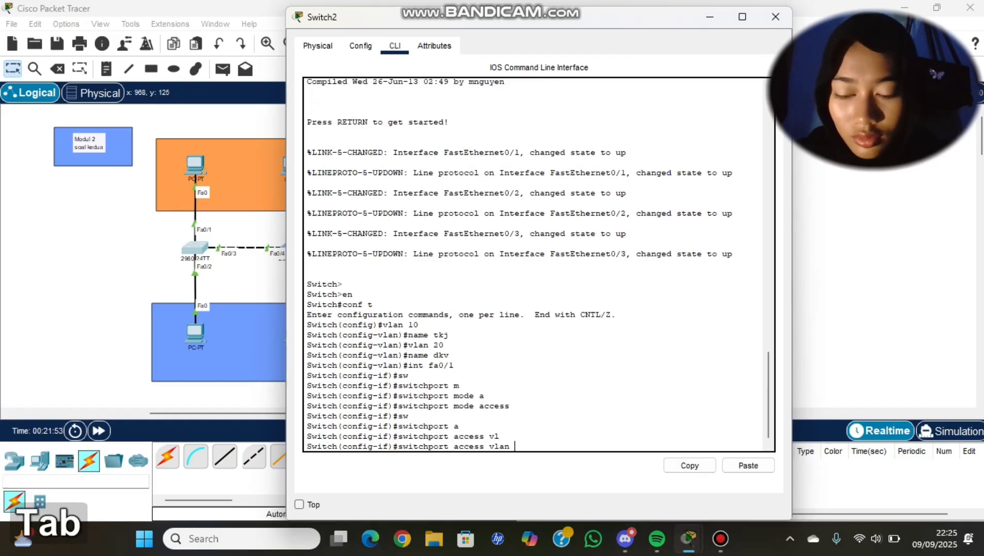
type("10")
key("Return")
type("in")
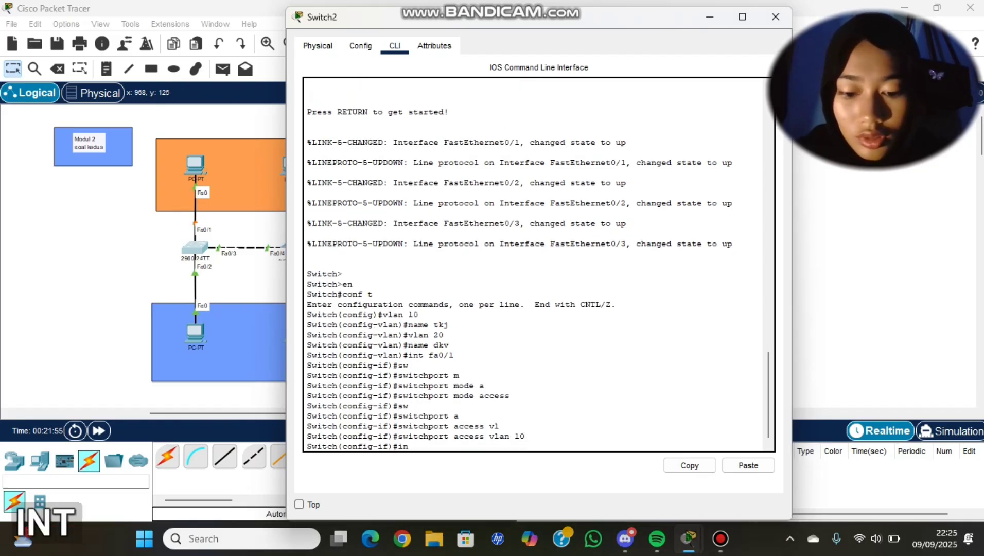
type("t fao/2")
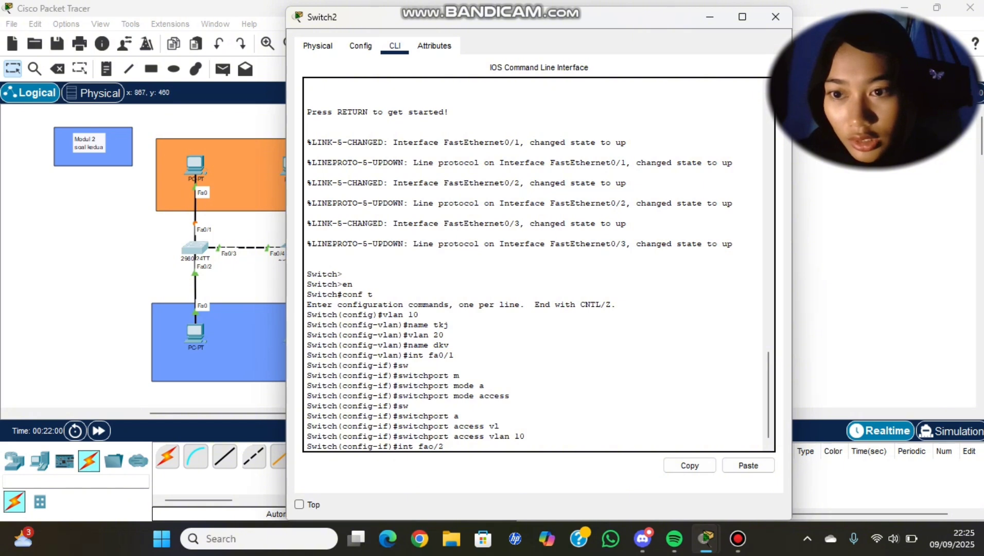
scroll(143, 257, "right", 5)
scroll(143, 257, "left", 1)
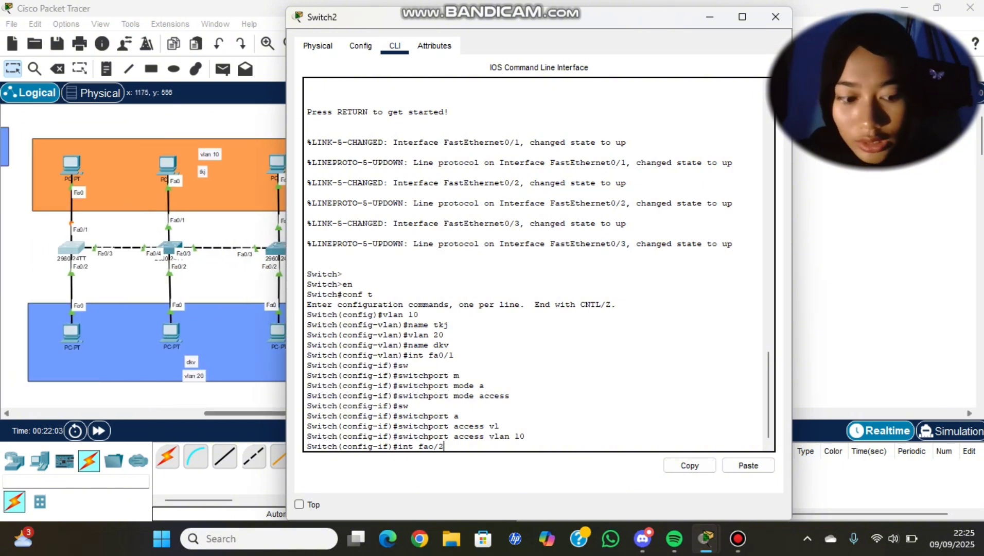
key("Return")
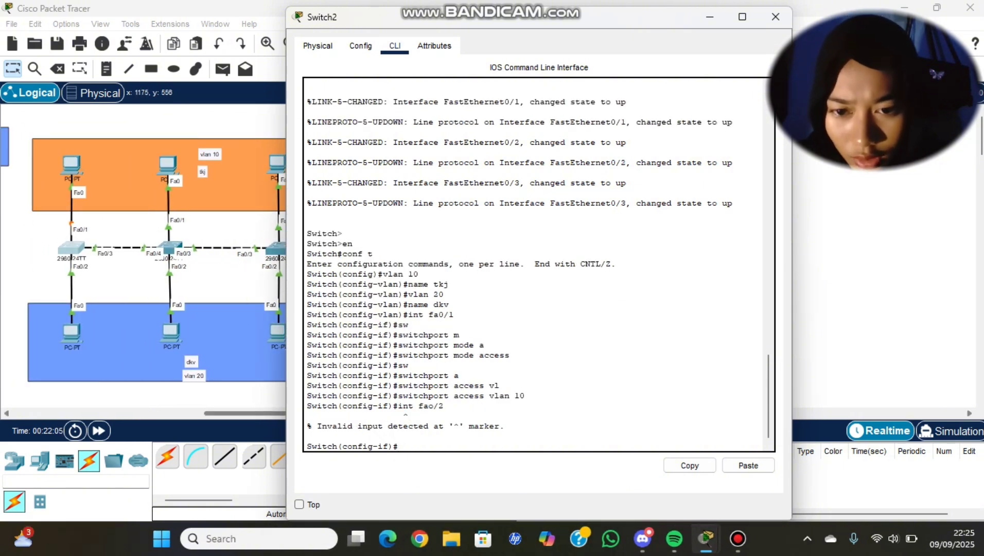
- Enter interface fa0/2 on Switch2 and set its switchport mode to access
type("int ")
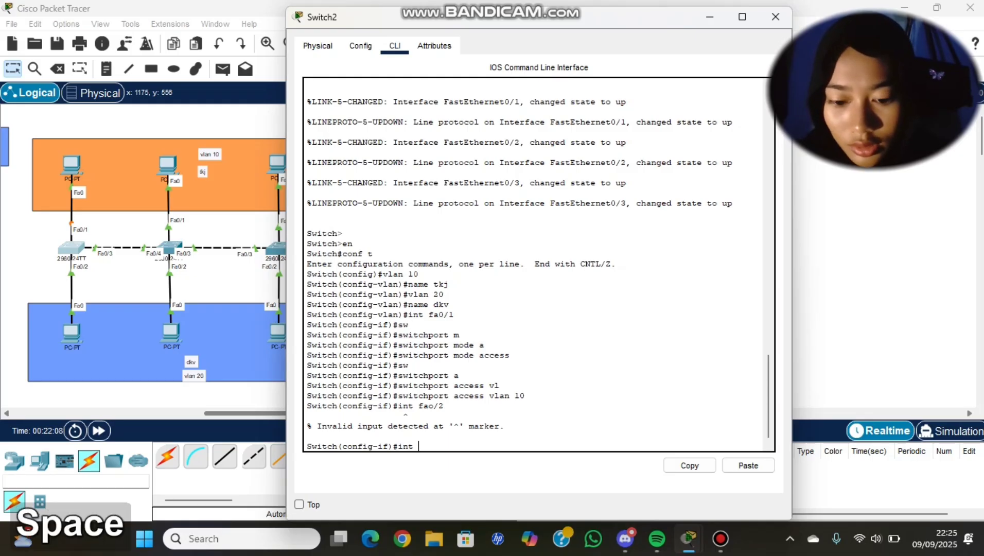
type("fa0")
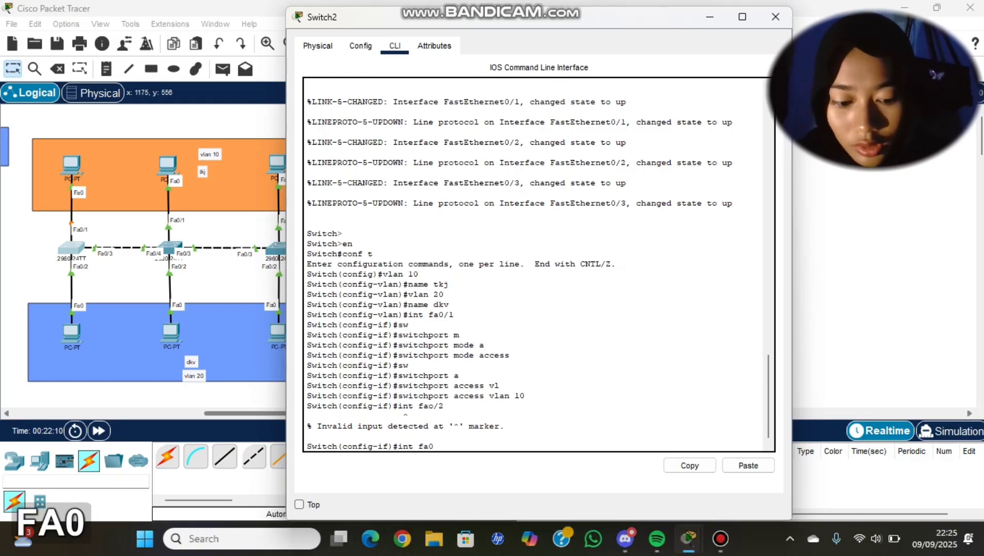
type("/2")
key("Return")
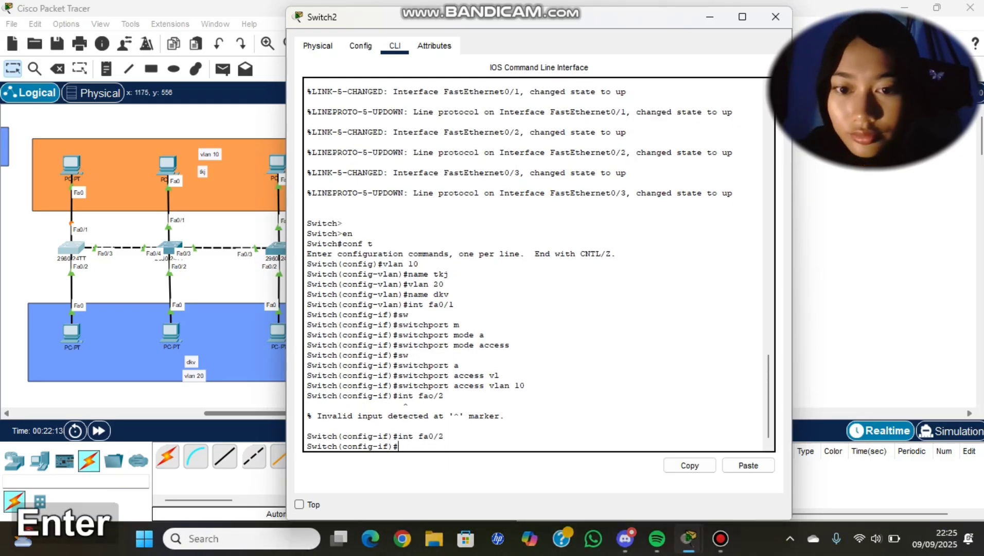
type("sw")
key("Tab")
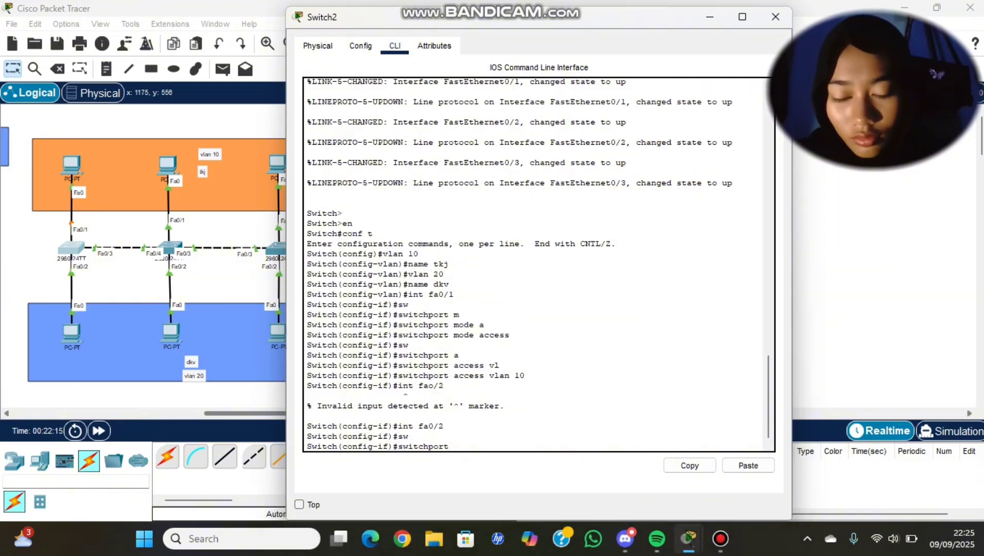
type("m")
key("Tab")
type("a")
key("Tab")
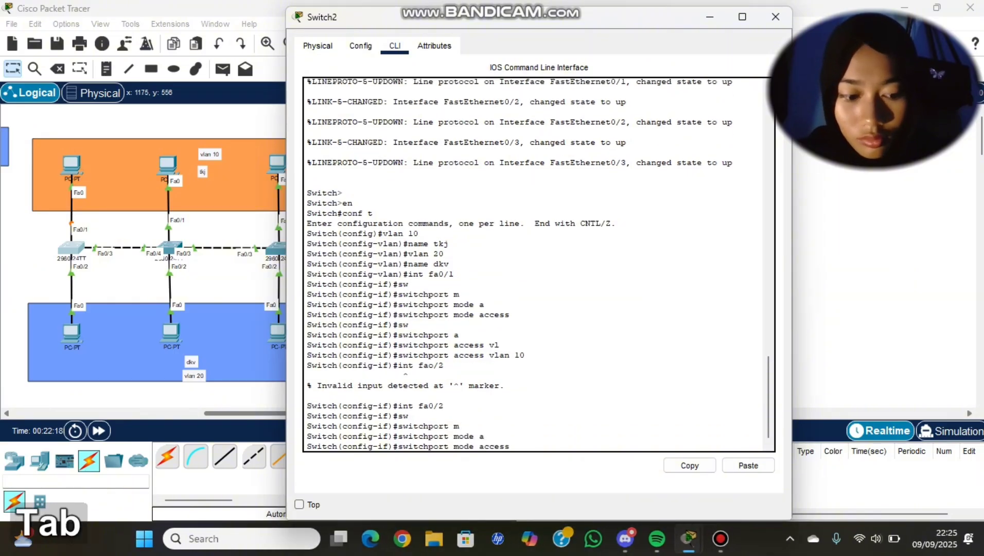
key("Return")
- Assign Switch2's fa0/2 port to access VLAN 20 and close the switch's window
key("Up")
key("Up")
key("Up")
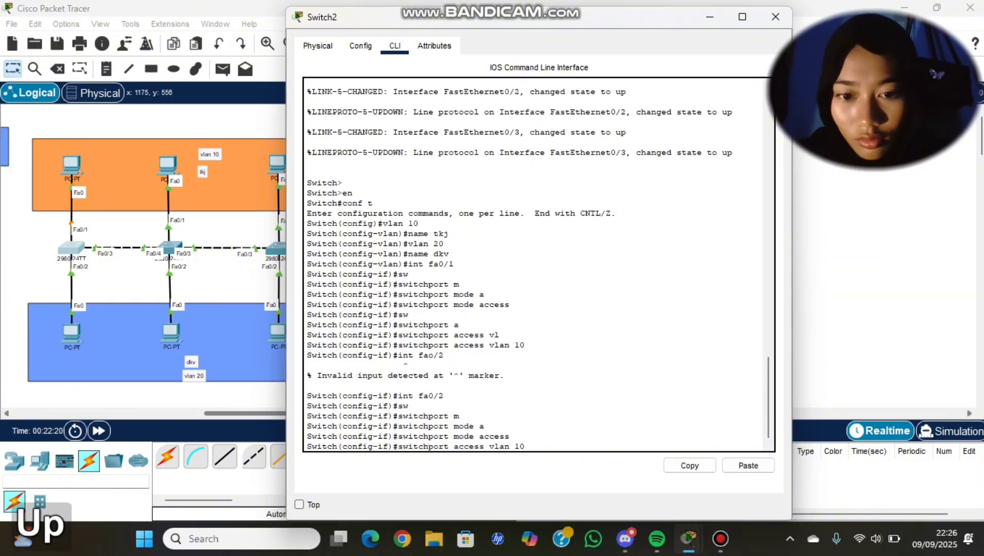
key("Down")
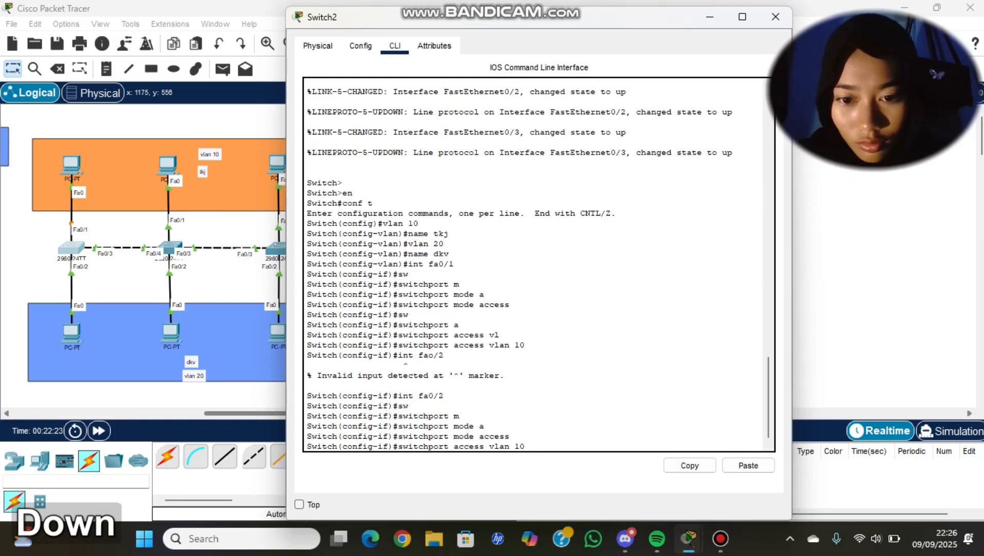
key("BackSpace")
key("BackSpace")
type("20")
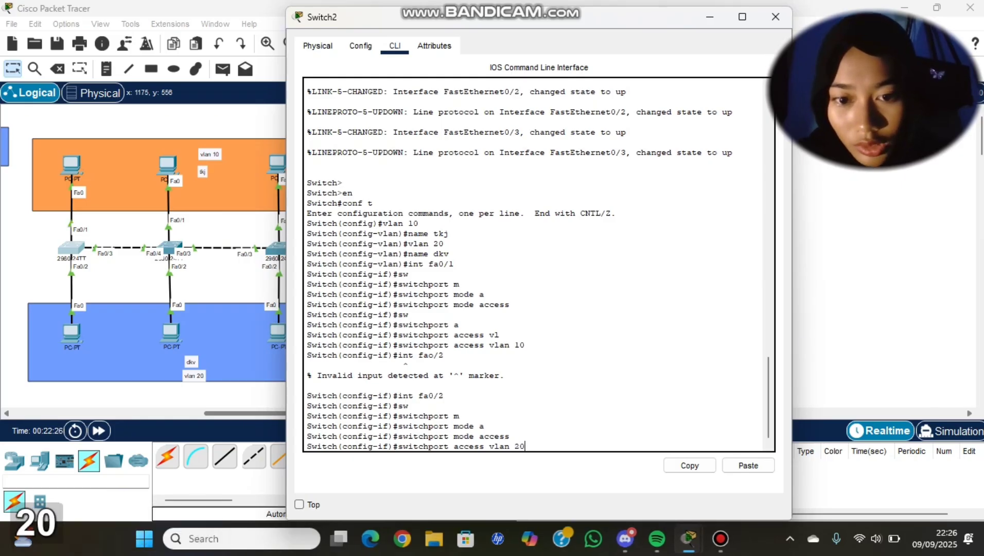
key("Return")
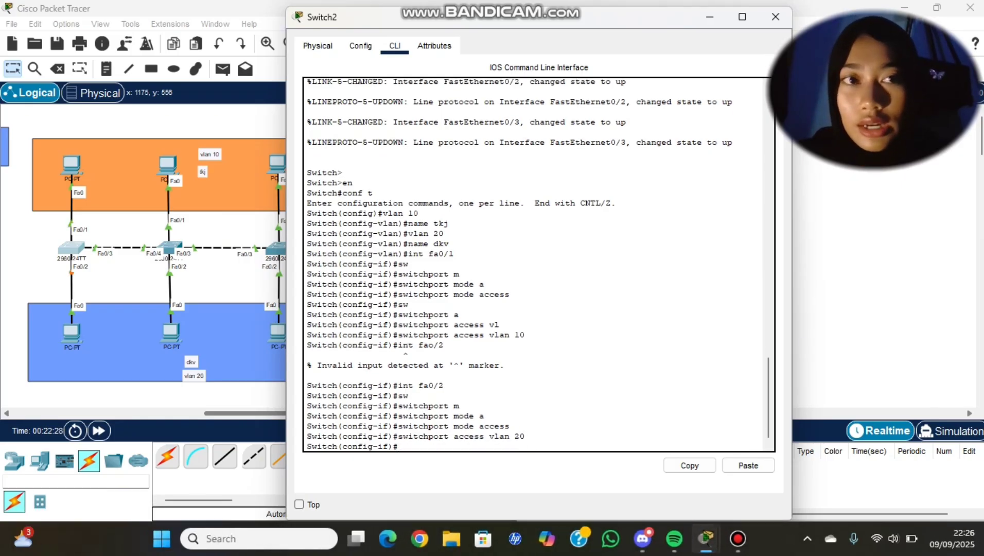
left_click(775, 16)
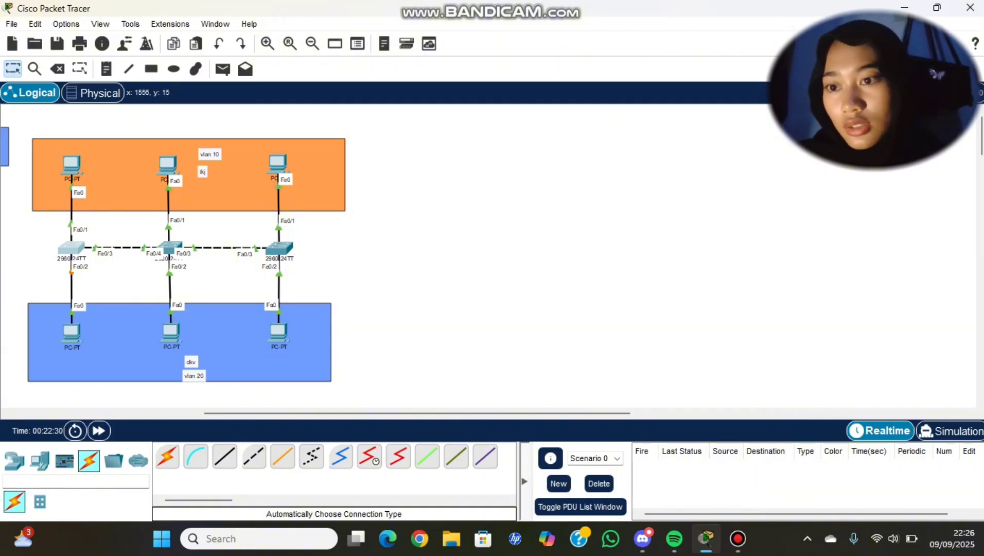
- Open the command line of the middle switch, Switch3, and enter global configuration mode with en and conf t
left_click(169, 247)
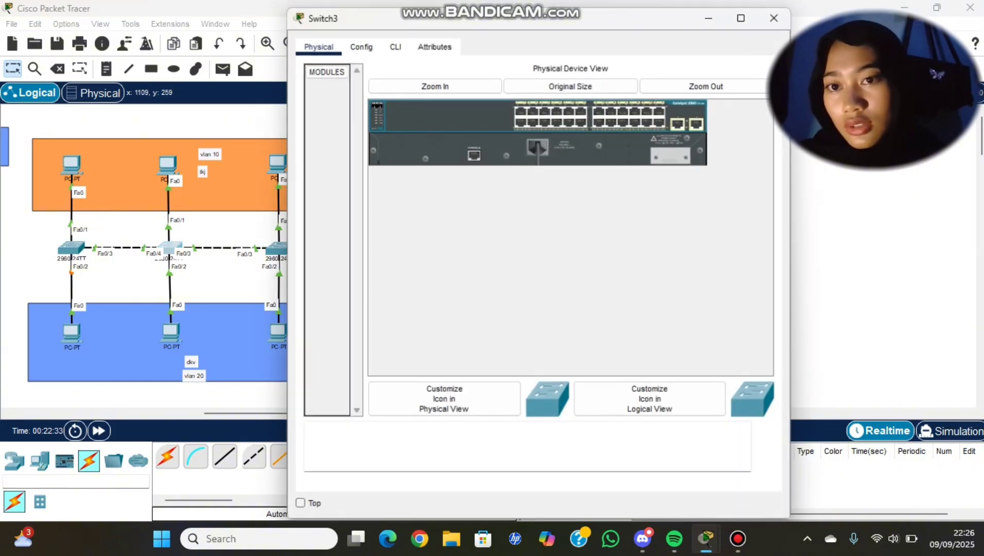
left_click(395, 46)
key("Return")
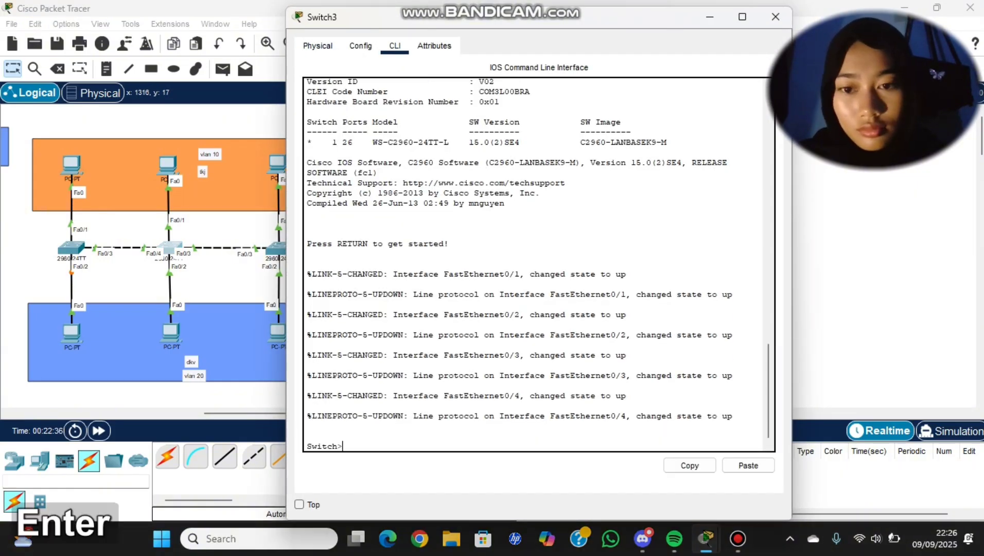
type("en")
key("Return")
type("conf t")
key("Return")
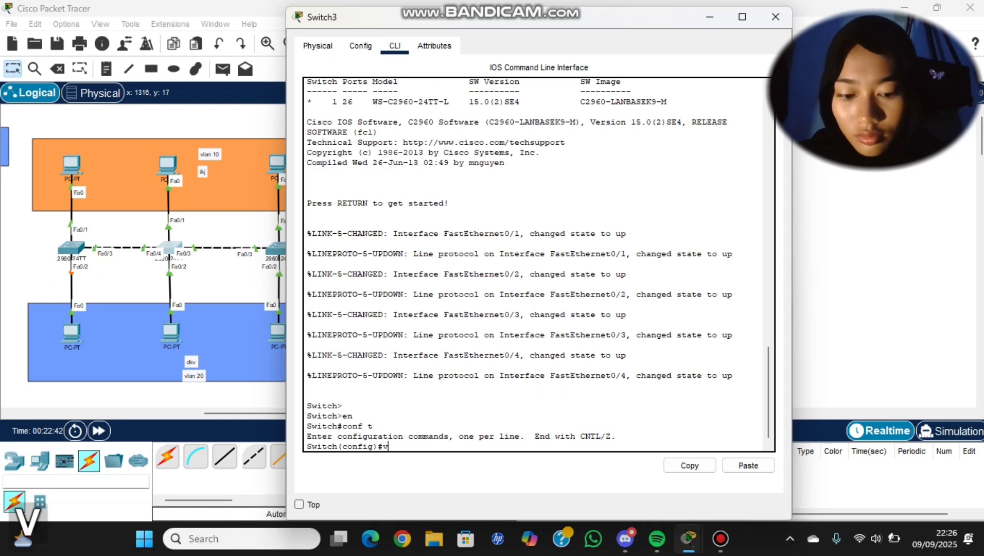
- Create VLAN 10 named tkj and VLAN 20 named dkv on Switch3
type("vlan 10")
key("Return")
type("name tkj")
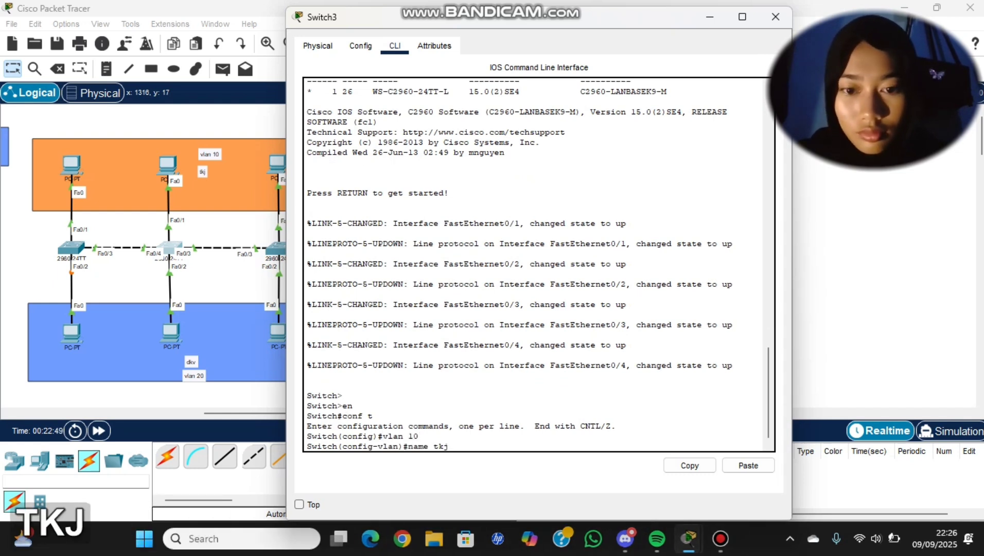
key("Return")
type("vlan 20")
key("Return")
type("name dkv")
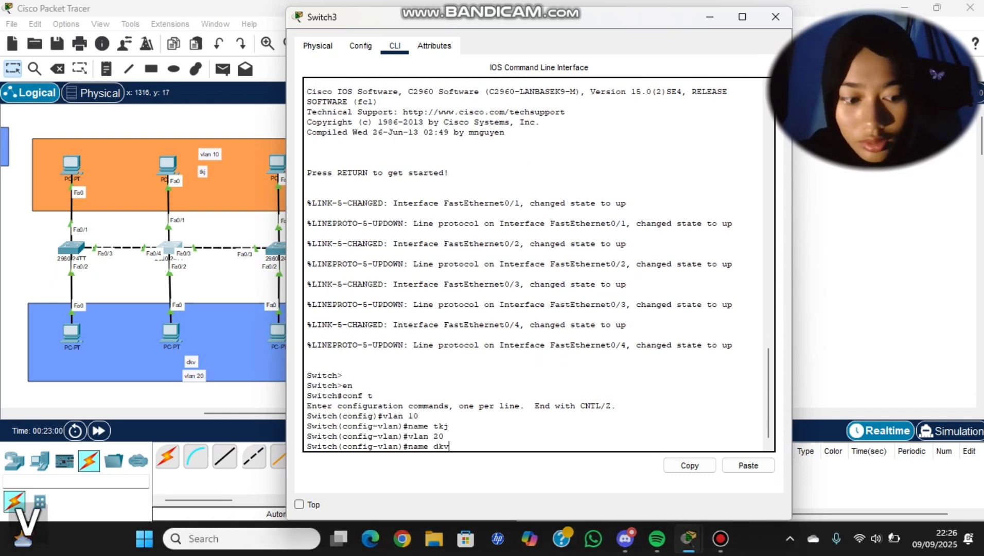
key("Return")
- Enter interface fa0/1 on Switch3 and set its switchport mode to access
type("int fa0/1")
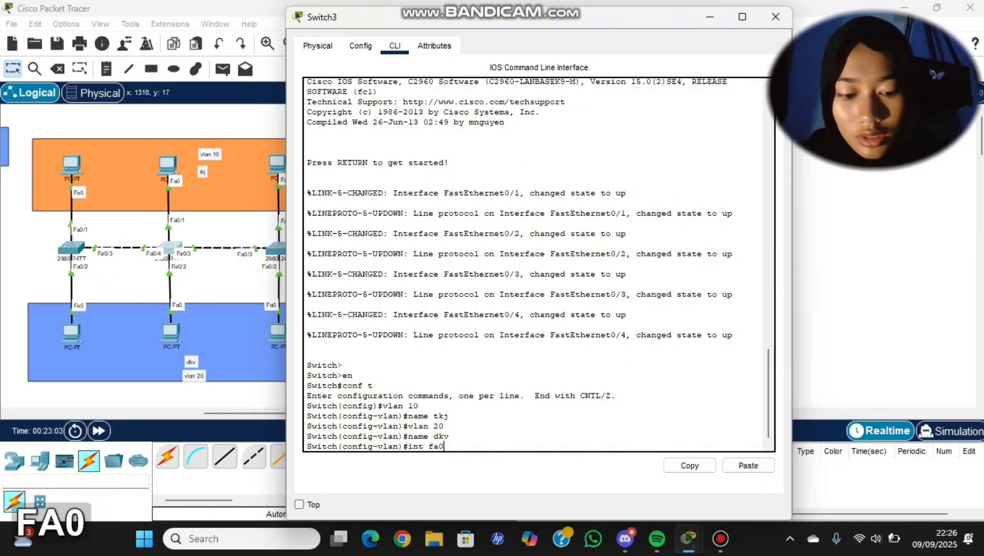
key("Return")
type("sw")
key("Tab")
type("m")
key("Tab")
type("a")
key("Tab")
key("Return")
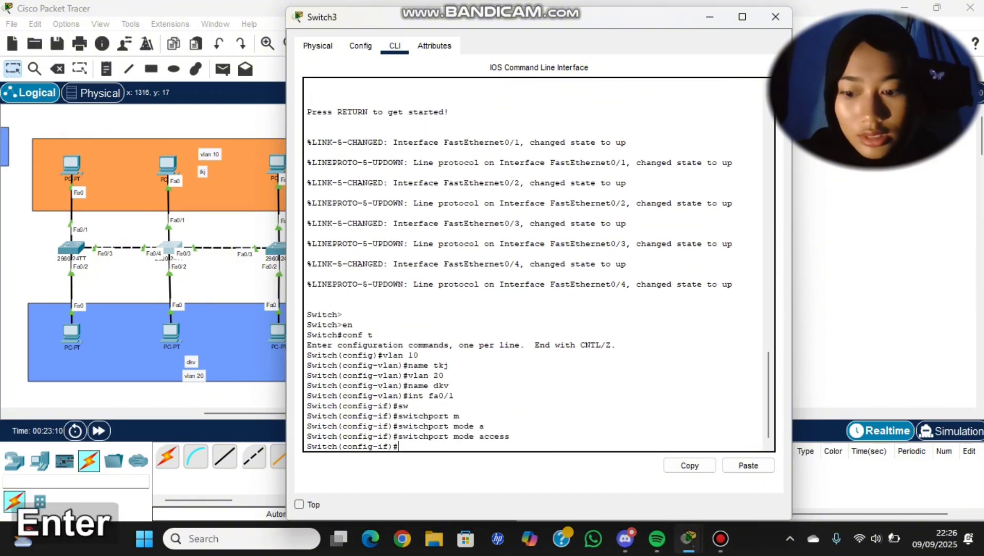
- Assign Switch3's fa0/1 port to access VLAN 10
type("sw")
key("Tab")
type("a\tvl")
key("Tab")
type("10")
key("Return")
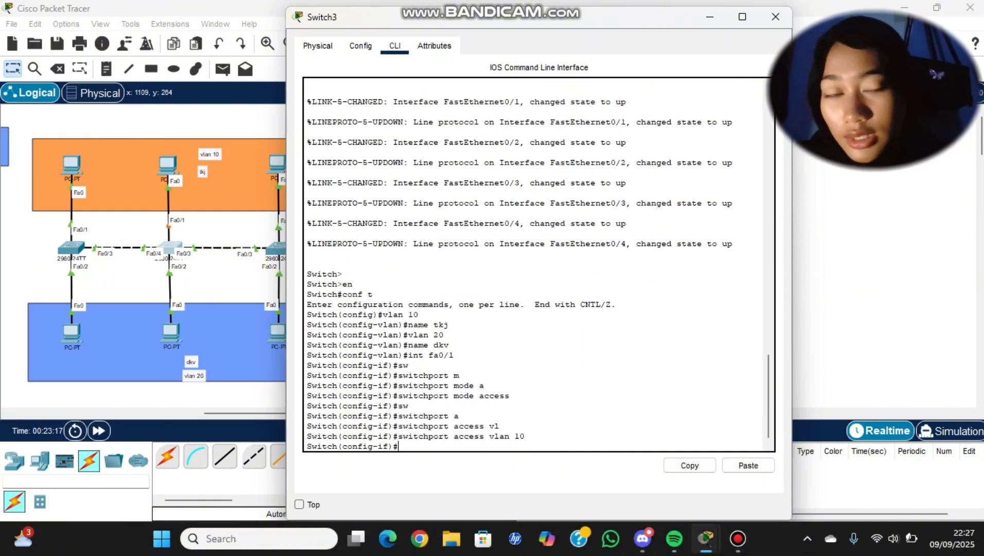
- Enter interface fa0/2 on Switch3 and set its switchport mode to access
scroll(143, 257, "right", 1)
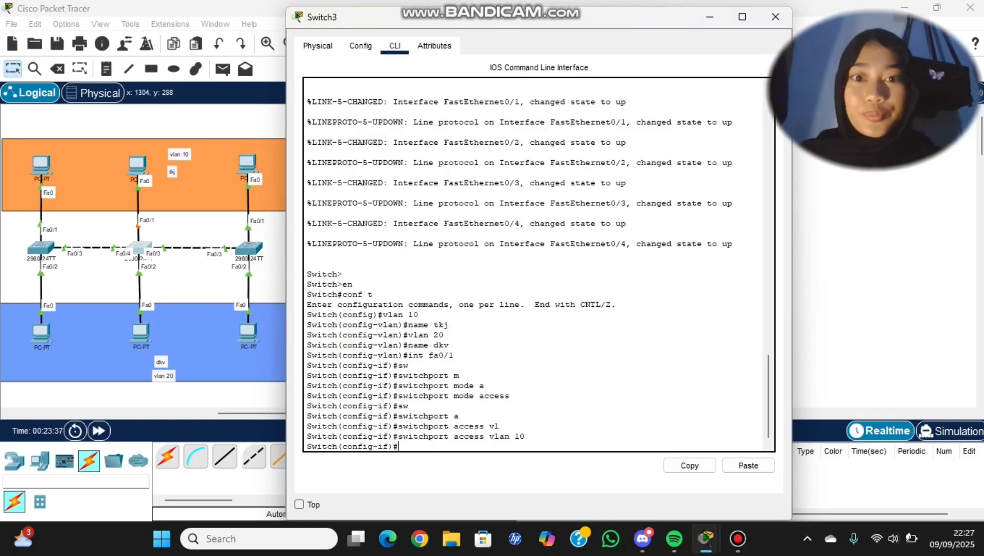
type("int fa0/2")
key("Return")
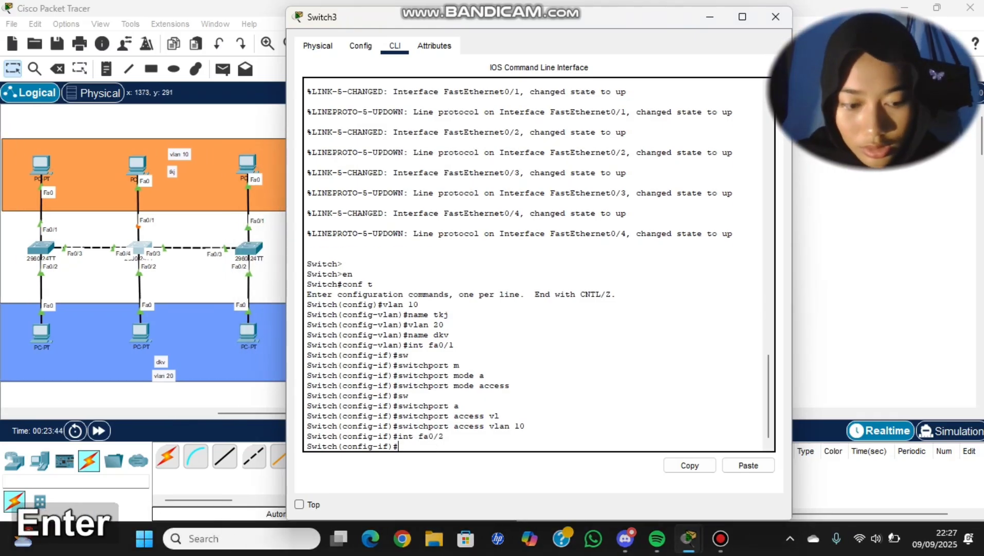
key("Up")
key("Up")
key("Up")
key("Up")
key("Up")
key("Up")
key("Return")
- Assign Switch3's fa0/2 port to access VLAN 20 and close the switch's window
key("Up")
key("Up")
key("Up")
key("BackSpace")
key("BackSpace")
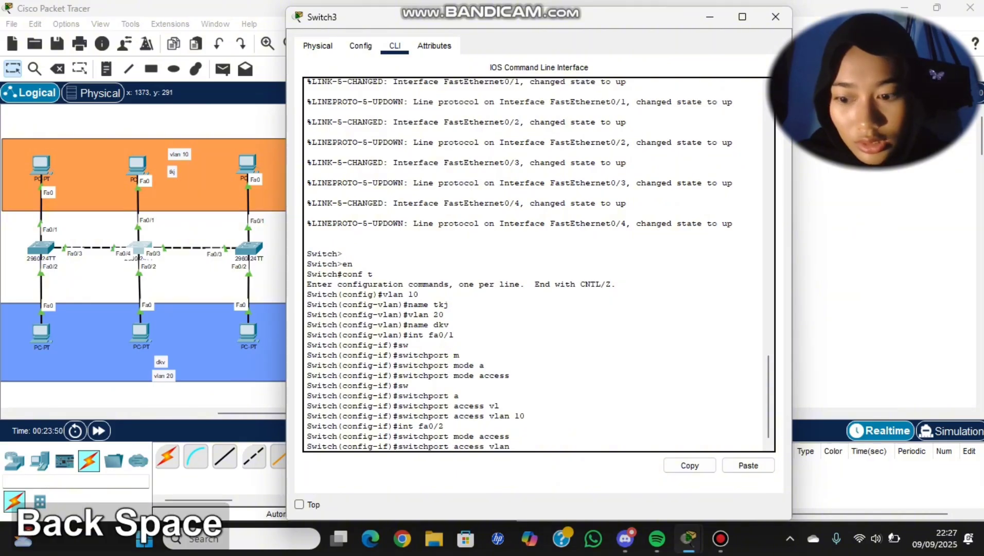
type("20")
key("Return")
left_click(776, 17)
- Open the command line of the third switch, Switch4, and enter global configuration mode with en and conf t
left_click(249, 248)
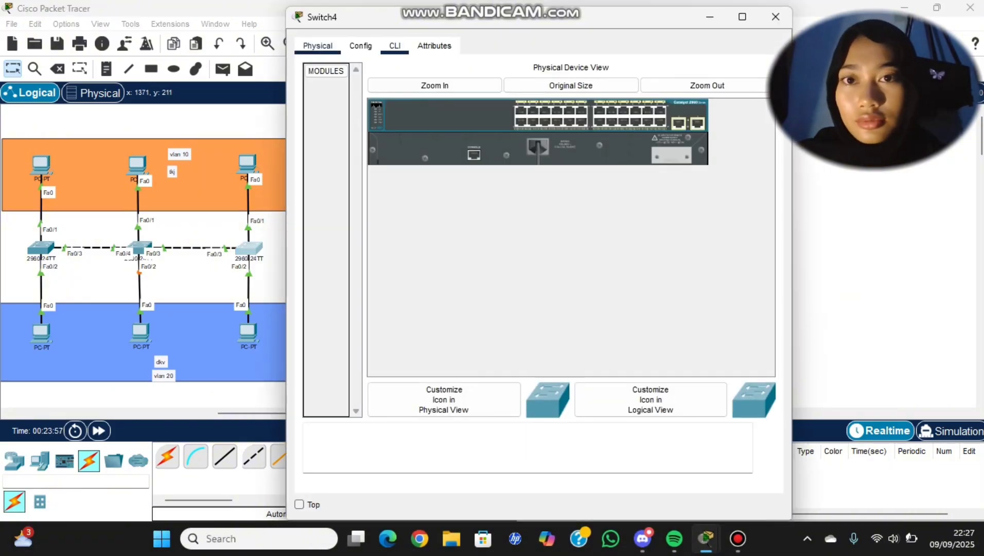
left_click(395, 46)
key("Return")
type("en")
key("Return")
type("conf t")
key("Return")
- Create VLAN 10 named tkj and VLAN 20 named dkv on Switch4
type("vl")
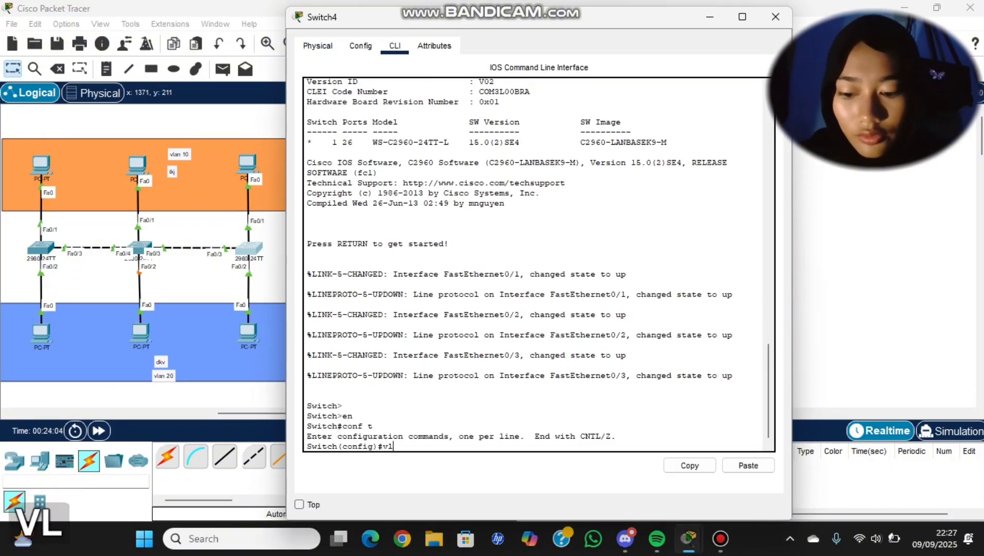
type("an 10")
key("Return")
type("name tkj")
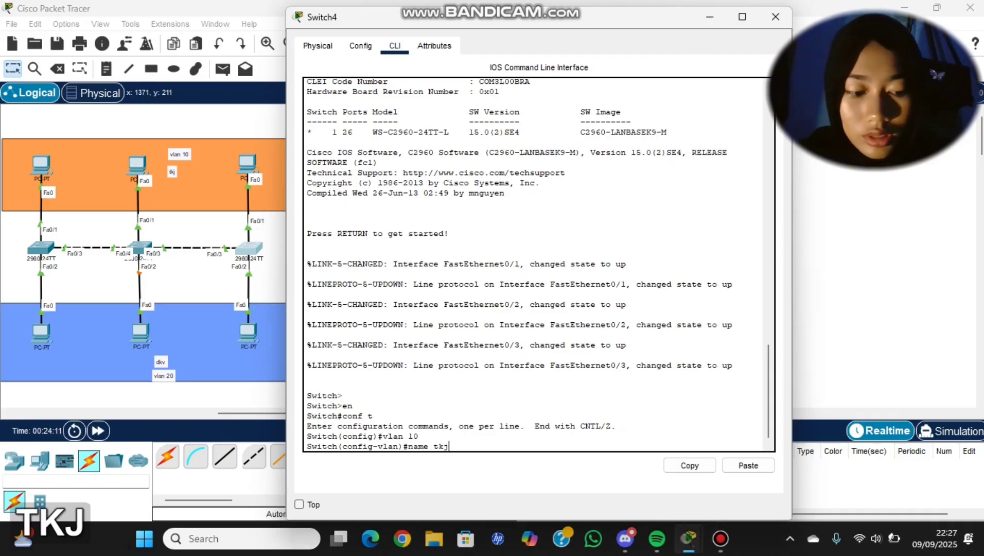
key("Return")
type("vlan 20")
key("Return")
type("name dkv")
key("Return")
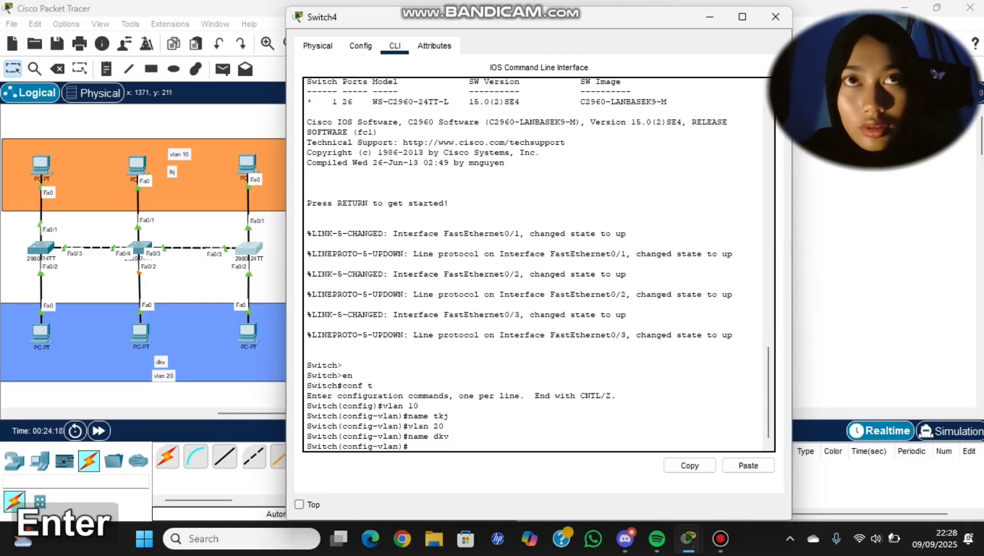
- Enter interface fa0/1 on Switch4 and set its switchport mode to access
type("int fa0/1")
key("Return")
type("sw")
key("Tab")
type("m")
key("Tab")
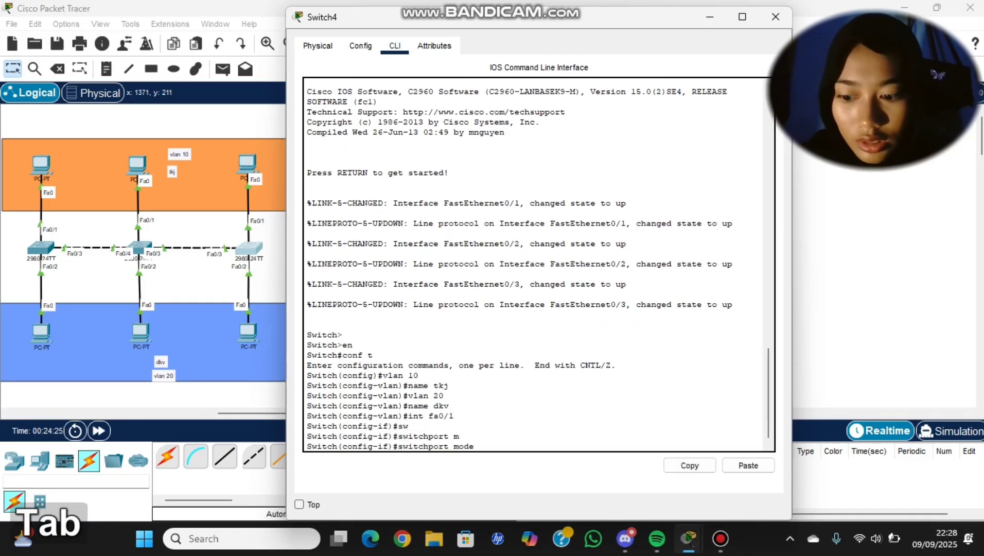
type("a")
key("Tab")
key("Return")
- Assign Switch4's fa0/1 port to access VLAN 10
type("sw")
key("Tab")
type("a")
key("Tab")
type("vl")
key("Tab")
type("10")
key("Return")
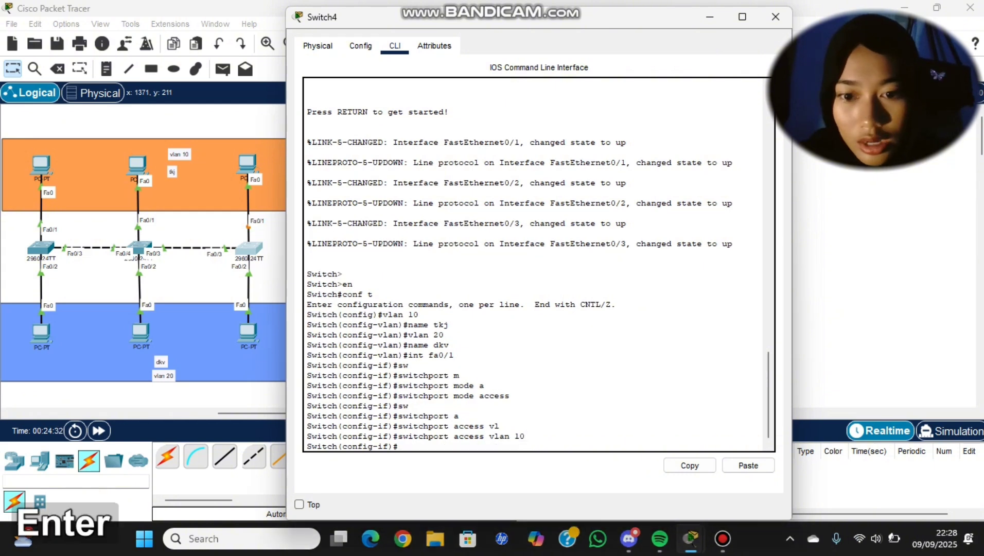
- Enter interface fa0/2 on Switch4 and set its switchport mode to access
type("int fa0/2")
key("Return")
type("sw")
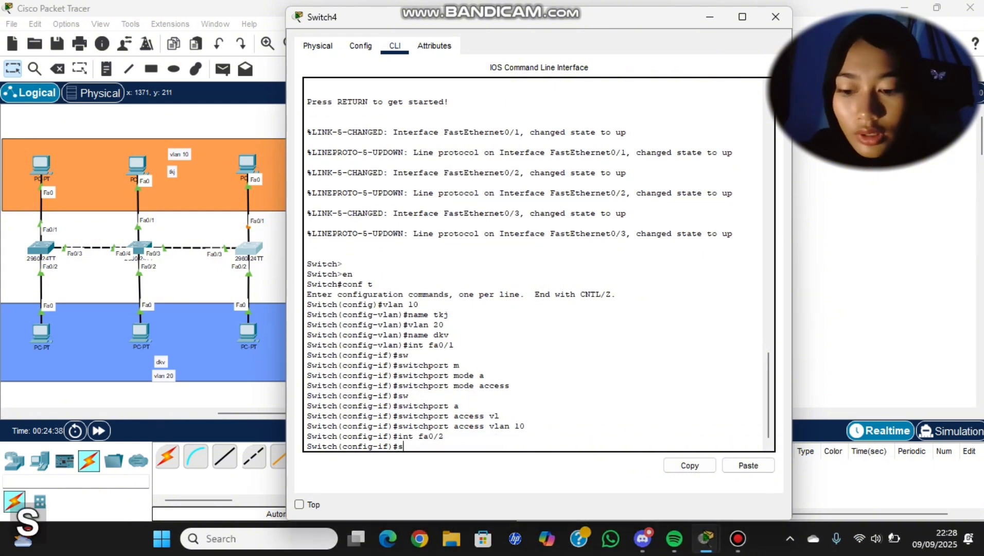
key("Tab")
type("m")
key("Tab")
type("a")
key("Tab")
key("Return")
- Assign Switch4's fa0/2 port to access VLAN 20 and close the switch's window
type("sw")
key("Tab")
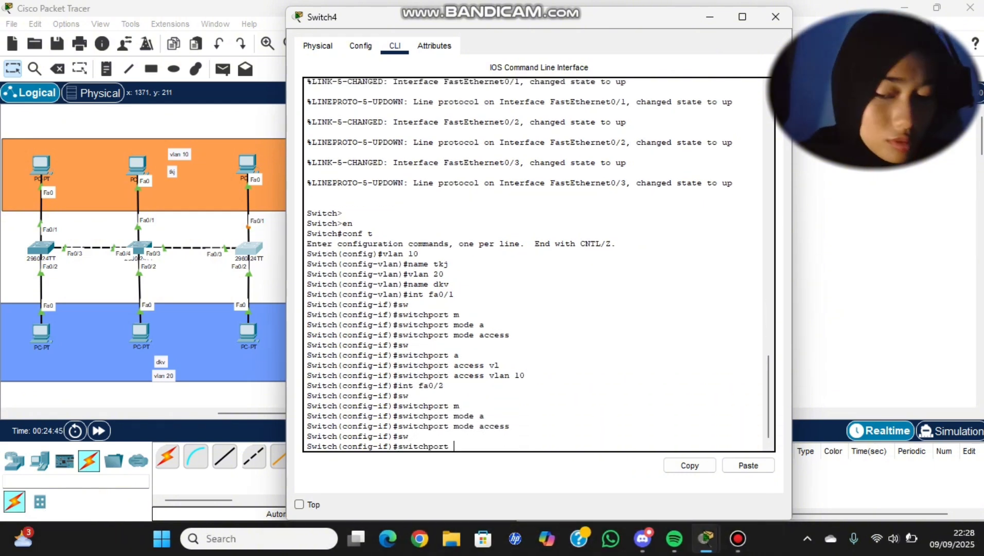
type("a")
key("Tab")
type("vl")
key("Tab")
type("20")
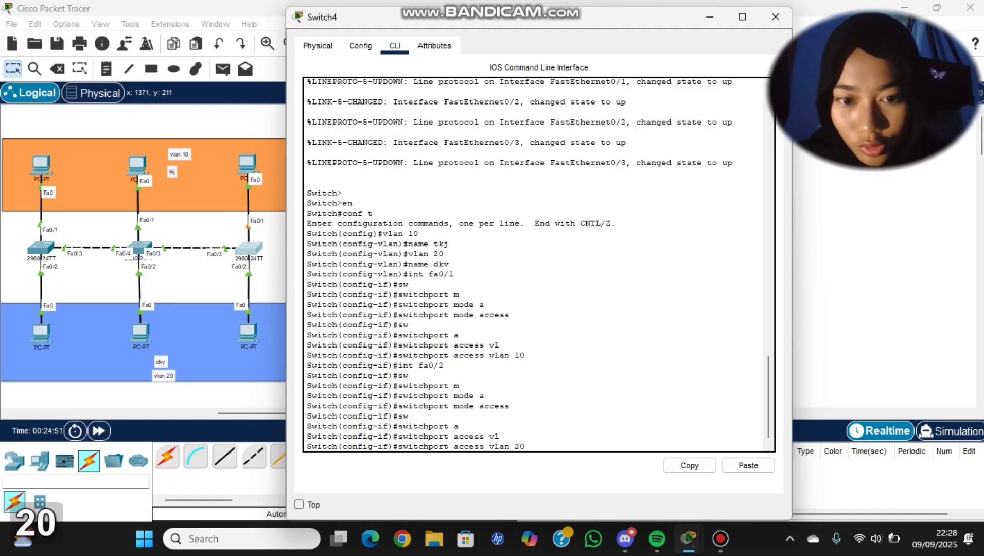
key("Return")
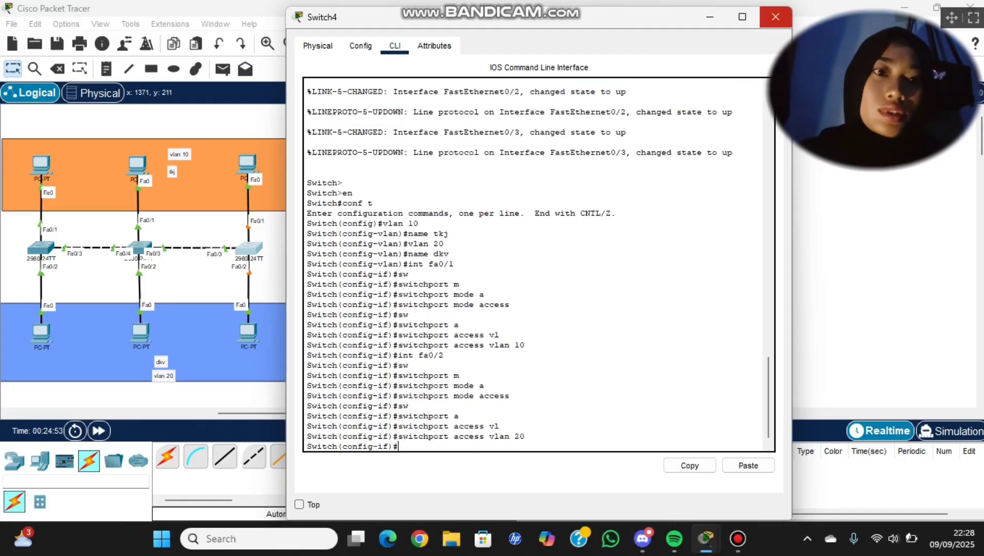
left_click(775, 17)
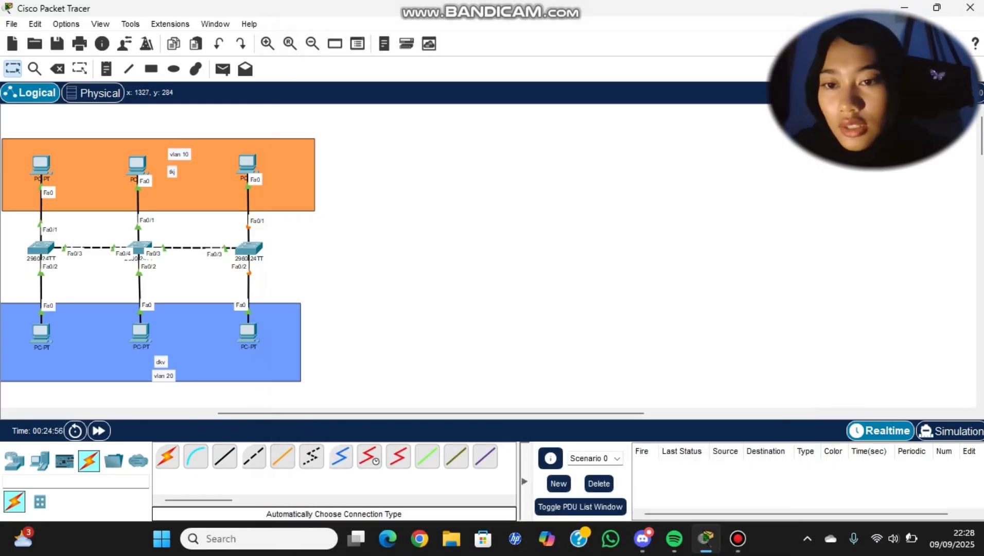
- Reopen Switch4's command line and exit interface and global configuration back to privileged mode
left_click(249, 248)
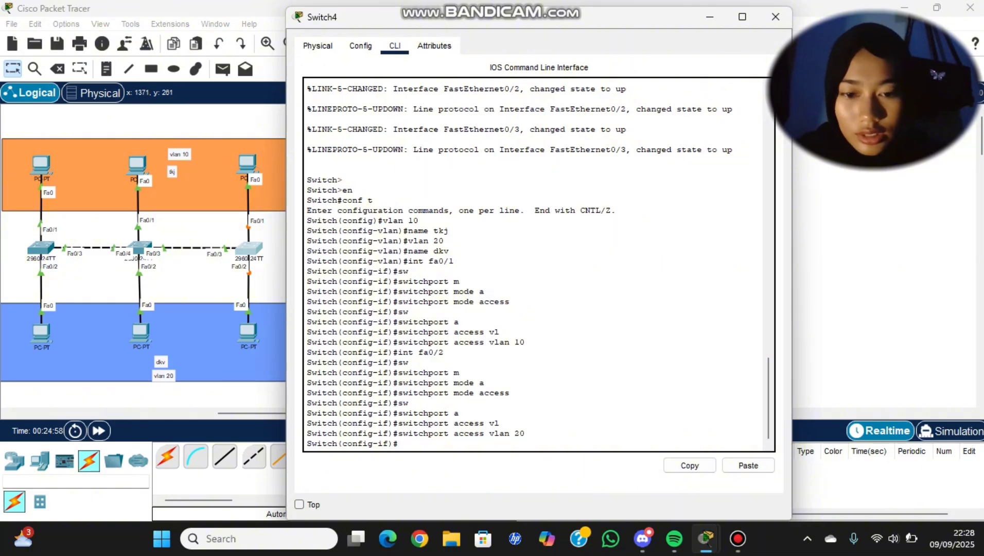
key("Return")
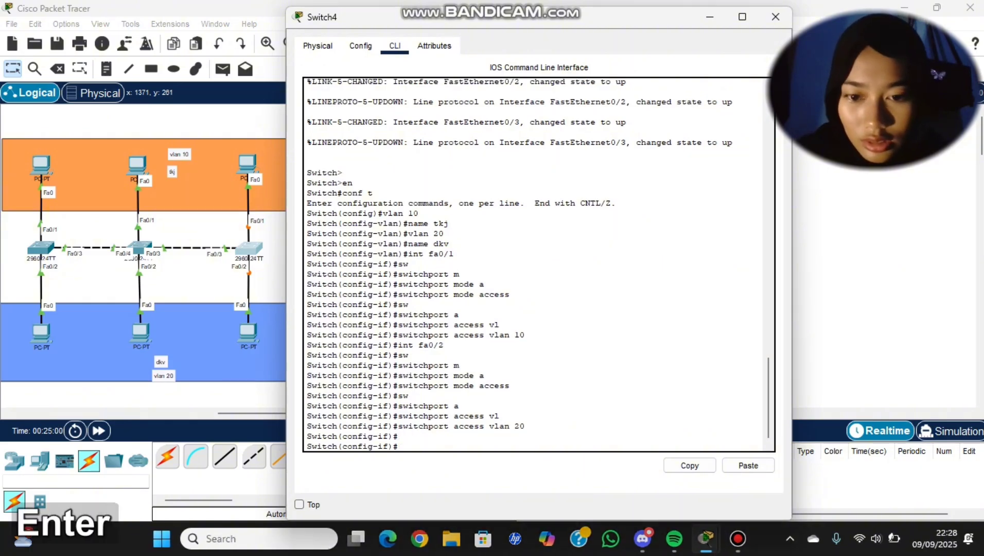
type("ex")
key("Return")
type("ex")
key("Return")
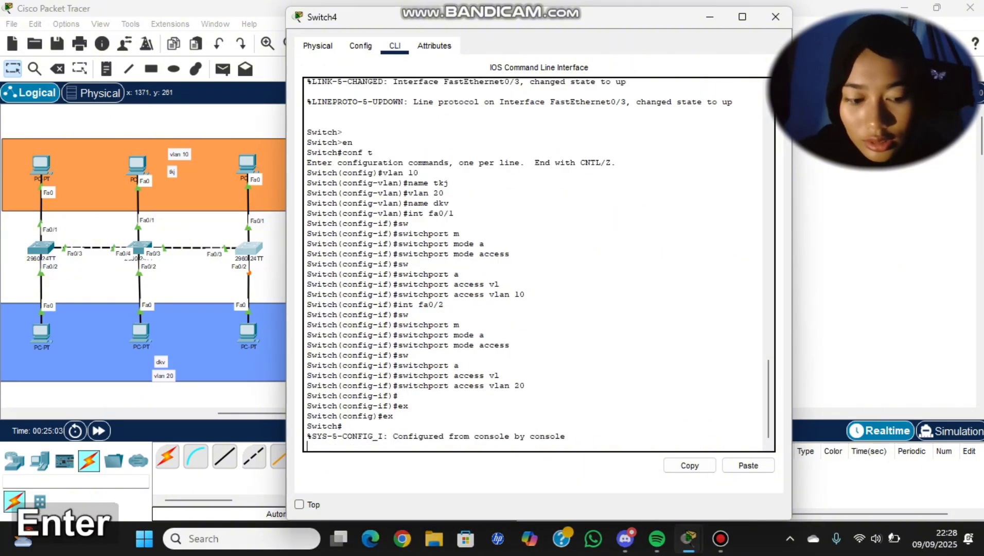
key("Return")
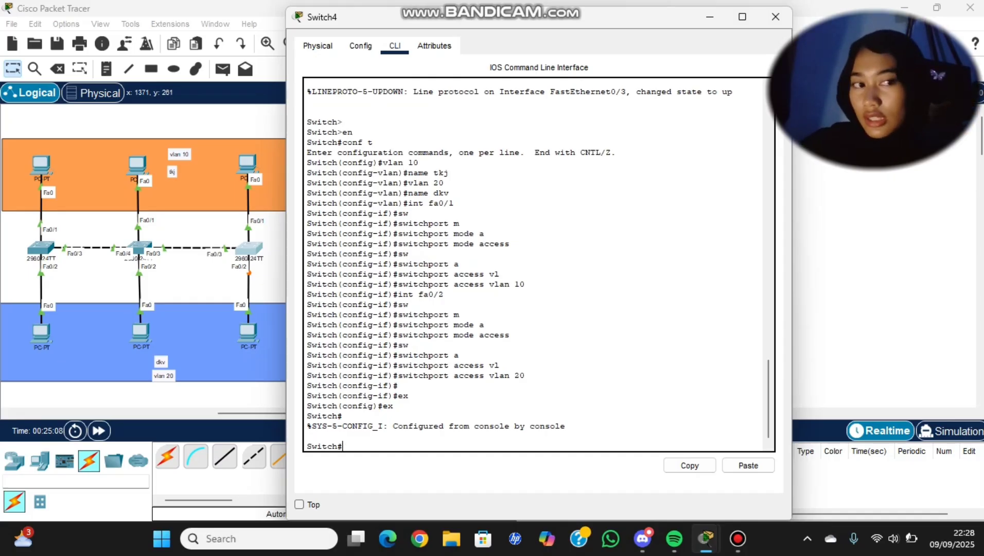
- Check Switch4's VLANs and their port assignments with show vlan br, and close the switch's window
type("sh")
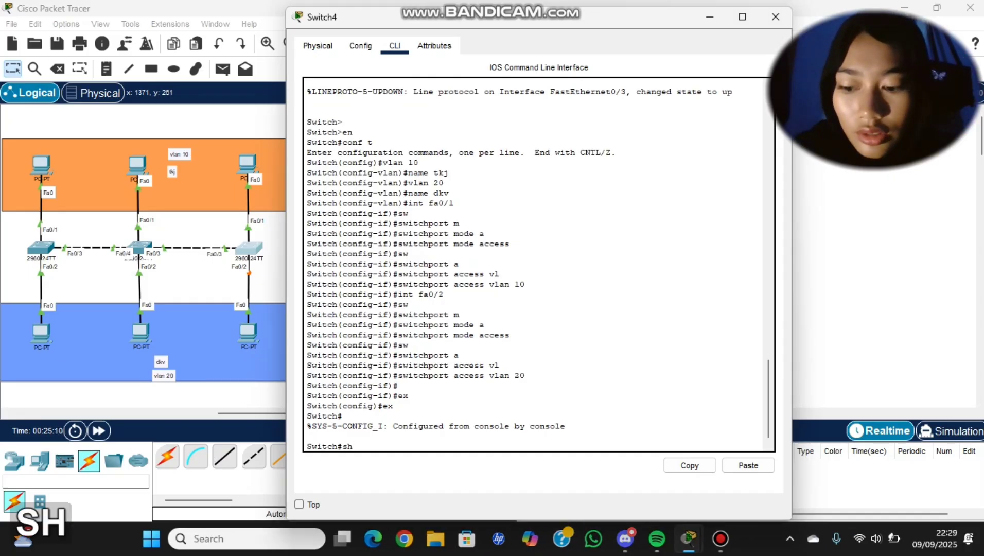
key("Tab")
type("vl")
key("Tab")
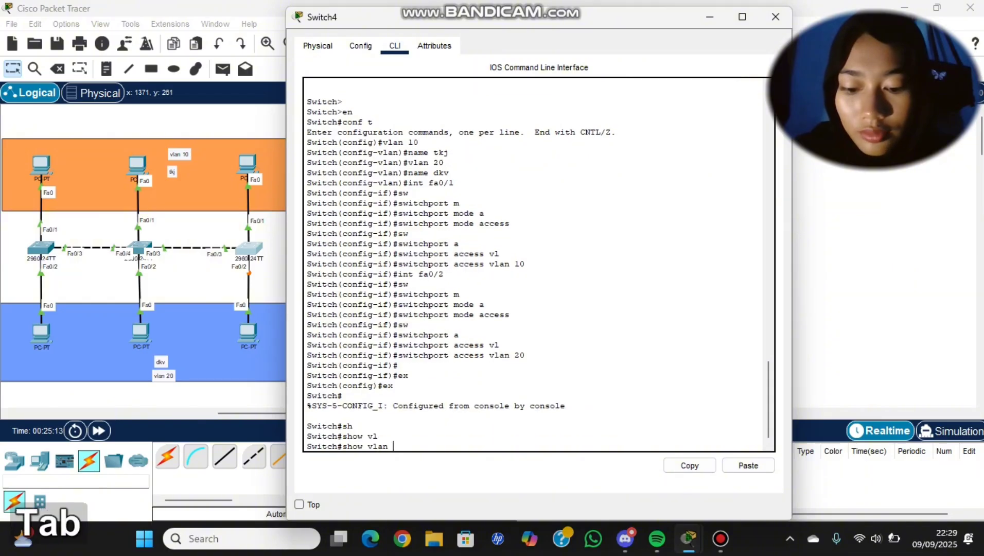
type("br")
key("Return")
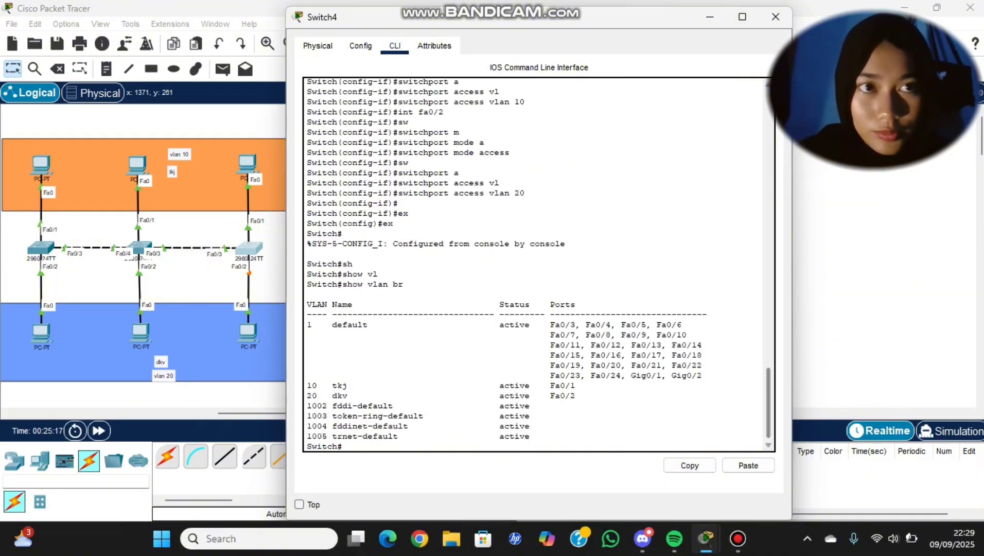
key("Return")
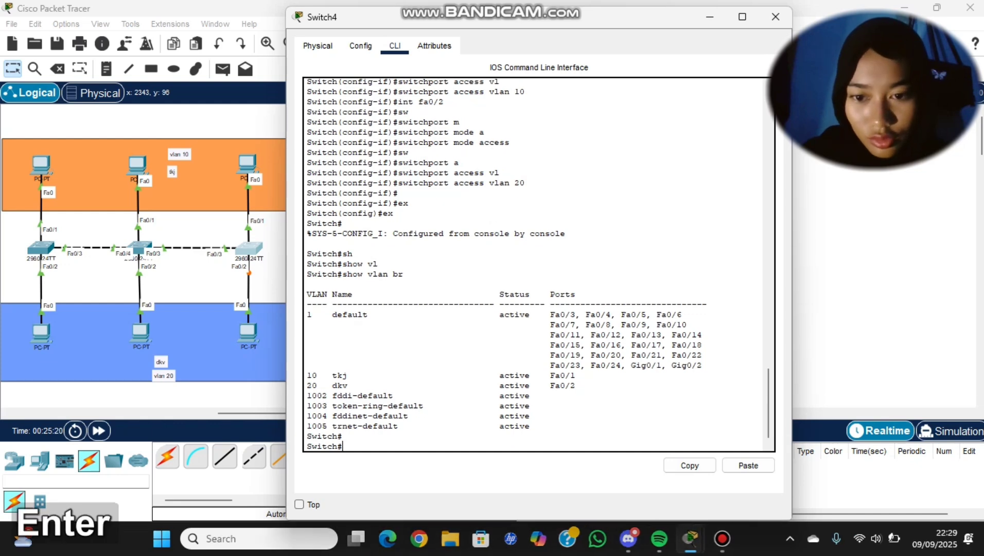
left_click(776, 17)
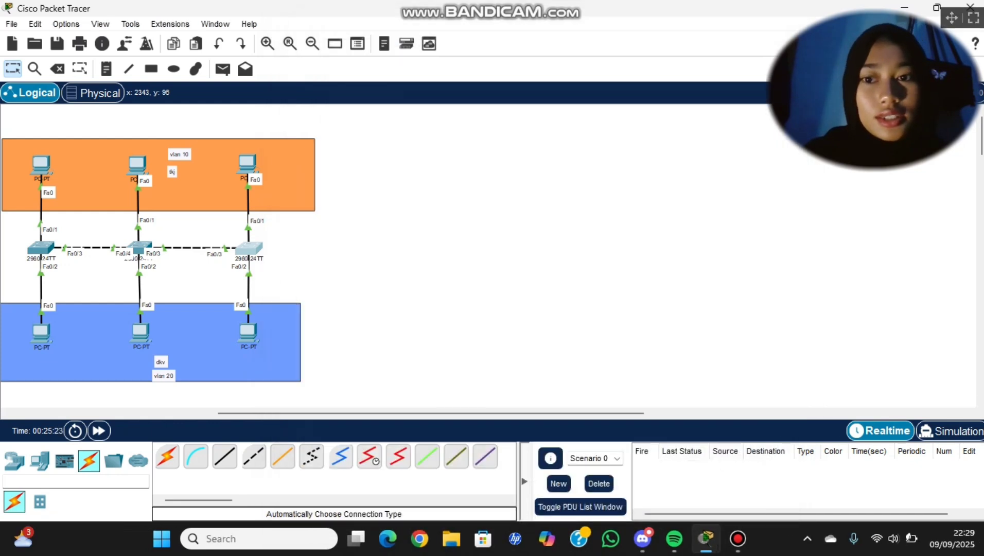
- Test the VLAN 10 PCs with simple PDUs from PC4 to PC5 and from PC5 to PC6
scroll(488, 257, "left", 5)
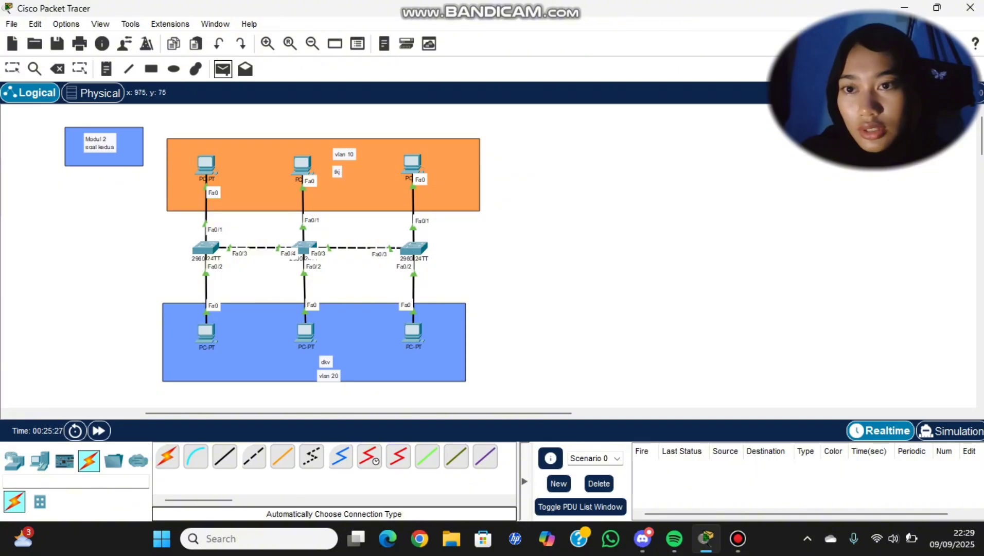
left_click(222, 69)
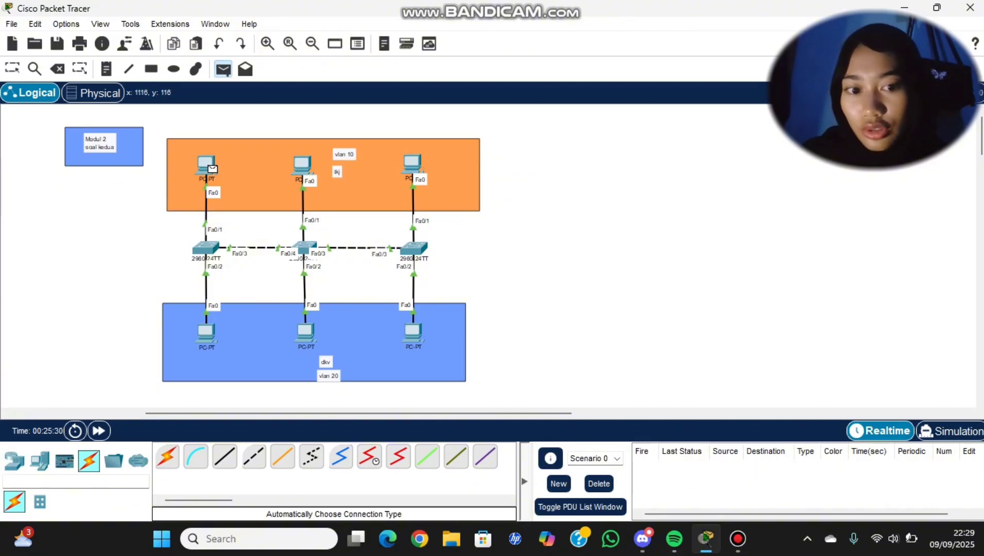
left_click(209, 166)
left_click(303, 163)
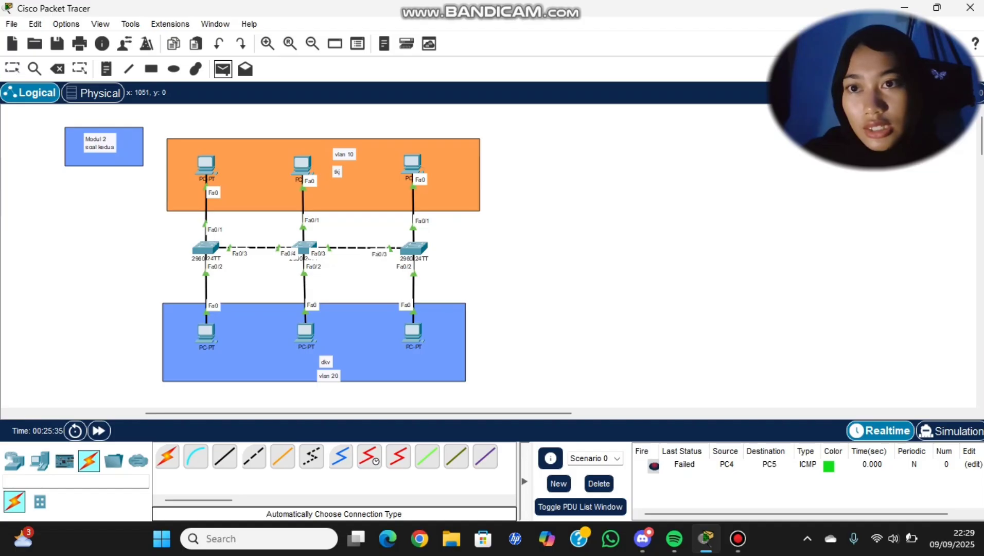
key("p")
left_click(304, 165)
left_click(412, 163)
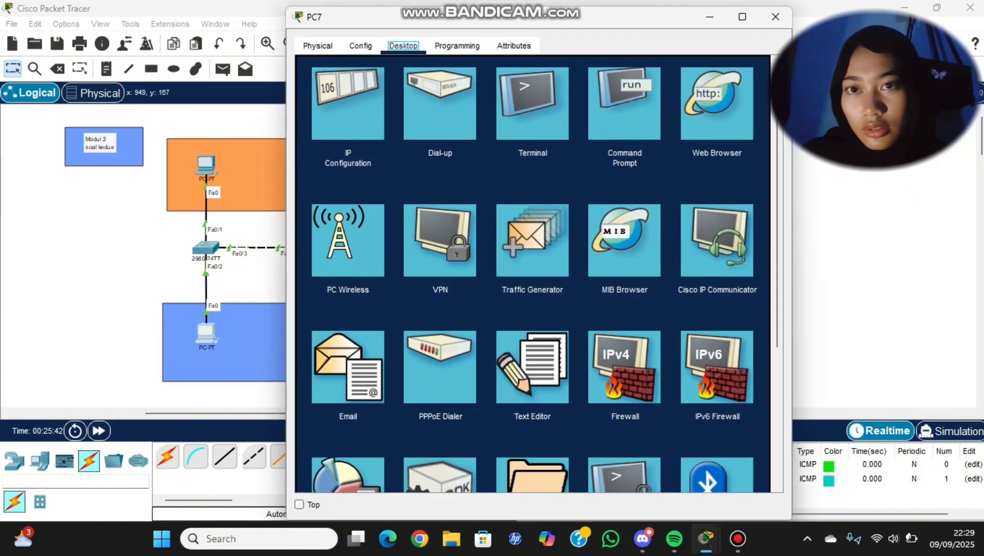
- Close PC7's window, test VLAN 20 with a simple PDU from PC7 to PC8, and clear the scenario's PDU list
left_click(775, 17)
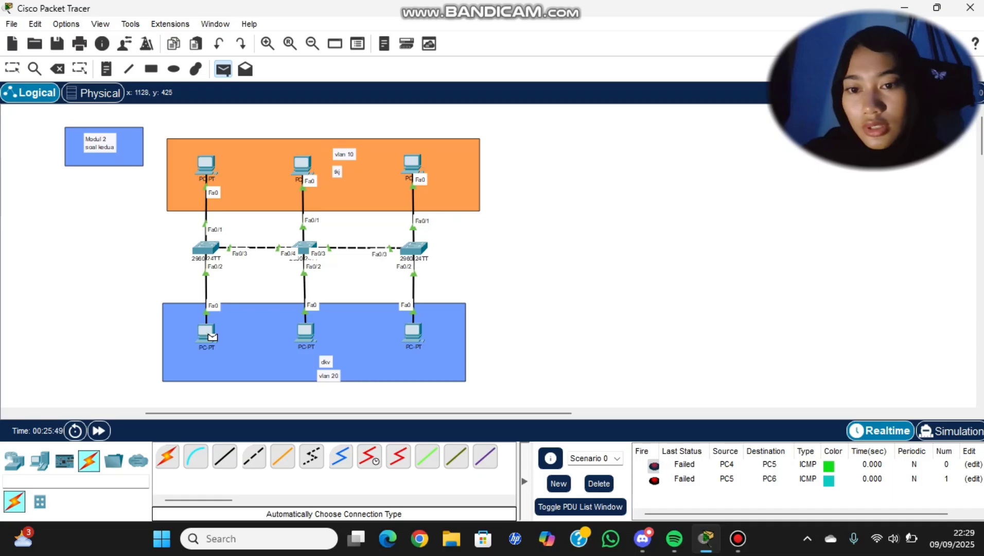
left_click(306, 332)
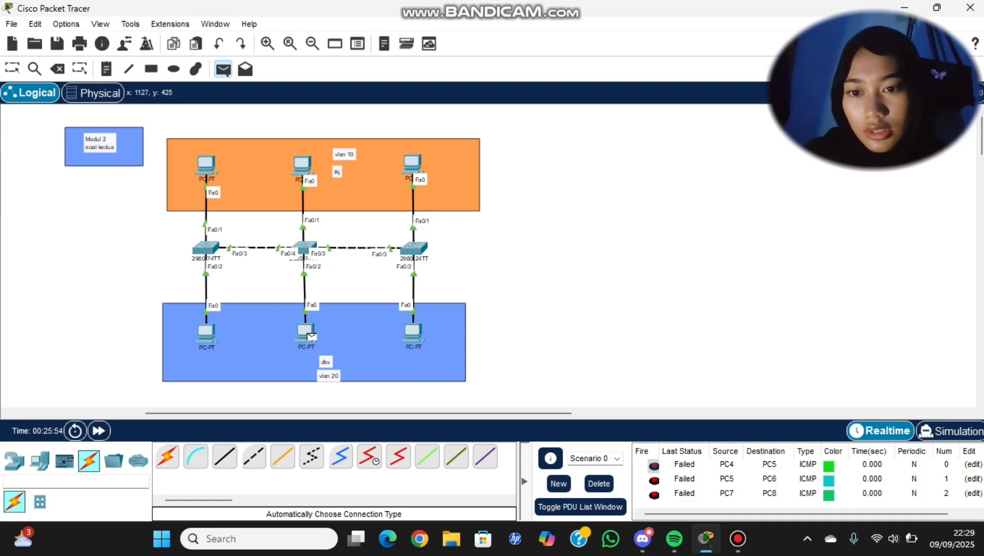
left_click(311, 336)
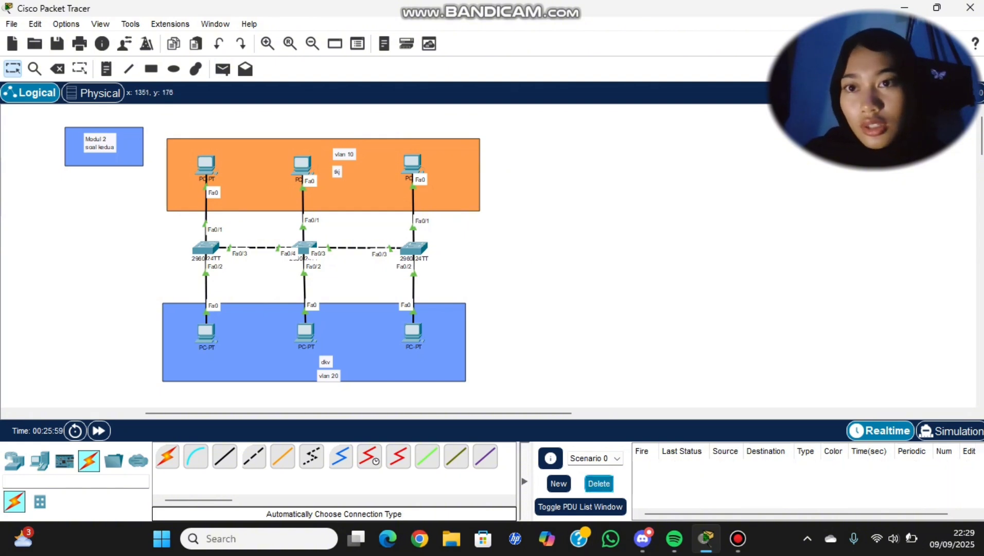
- Test traffic between the two VLANs with simple PDUs from PC4 to PC7 and from PC5 to PC8
left_click(223, 69)
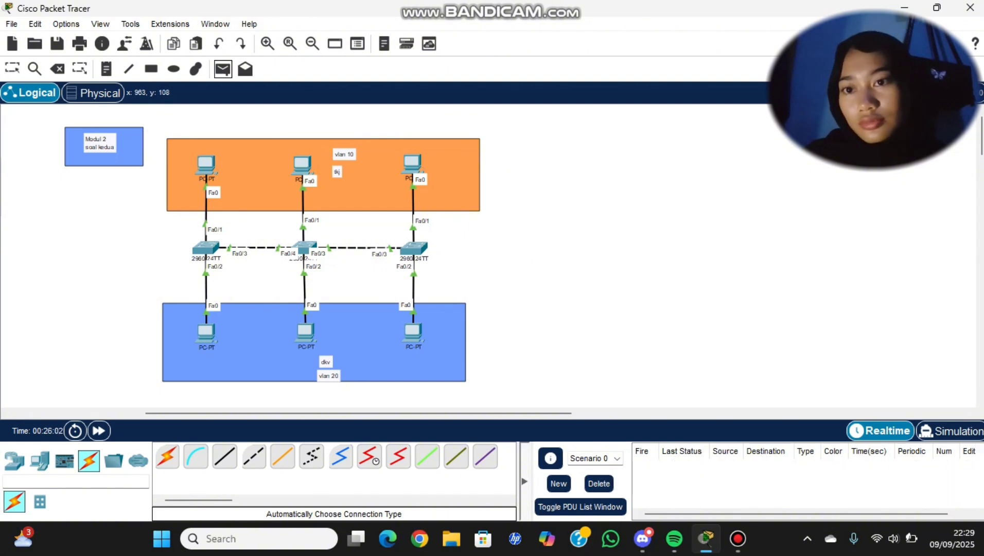
left_click(211, 167)
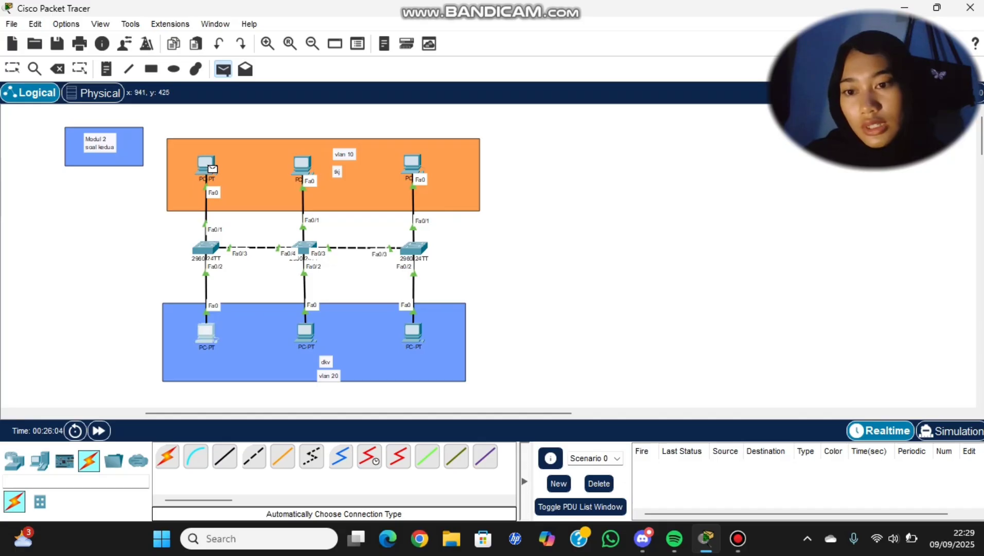
left_click(205, 333)
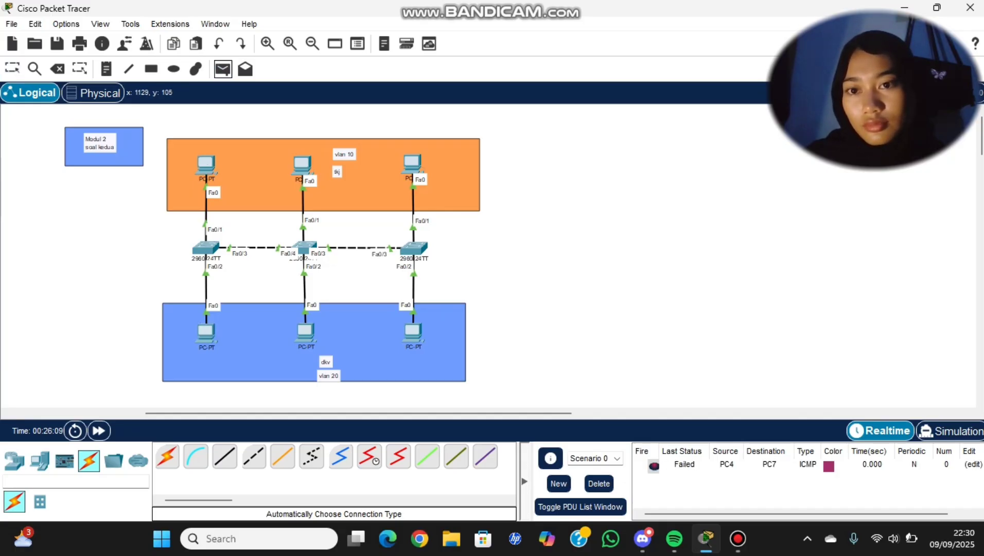
left_click(307, 168)
left_click(305, 332)
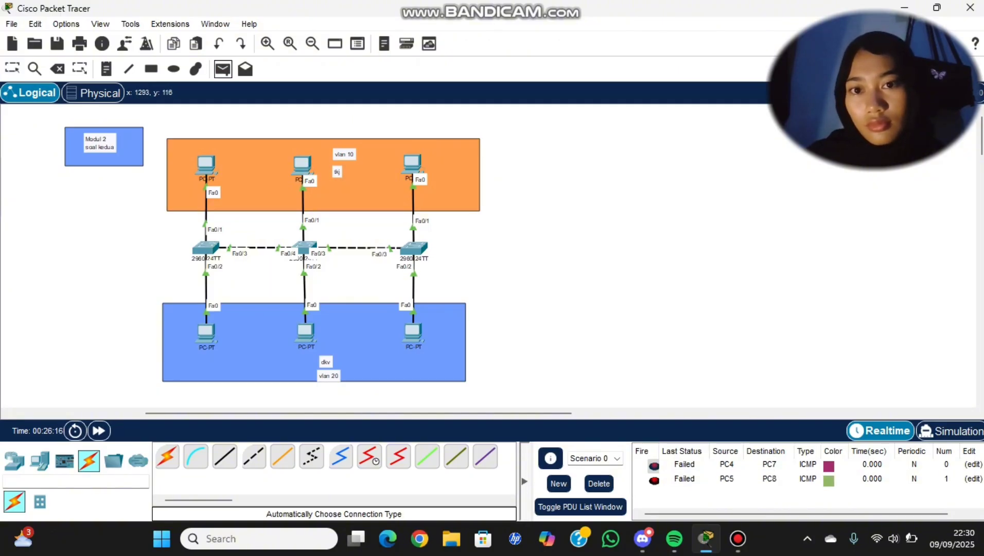
- Test traffic between the two VLANs with a simple PDU from PC6 to PC9, and clear the scenario's PDU list
left_click(222, 69)
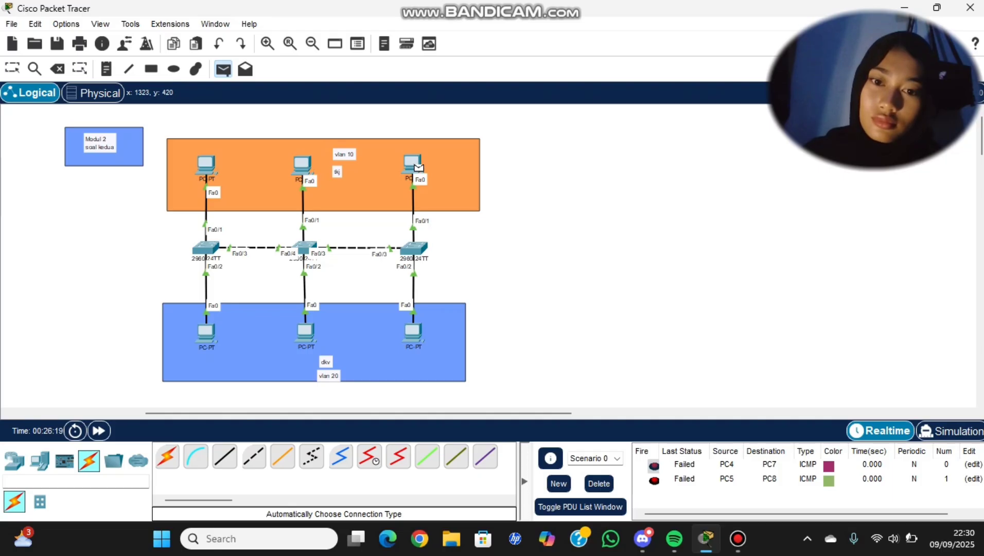
left_click(413, 332)
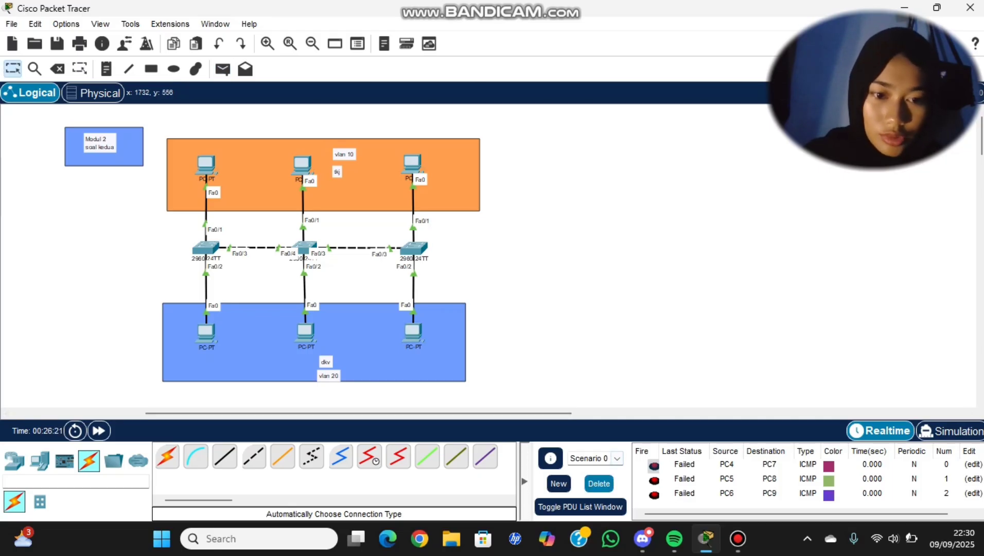
left_click(598, 483)
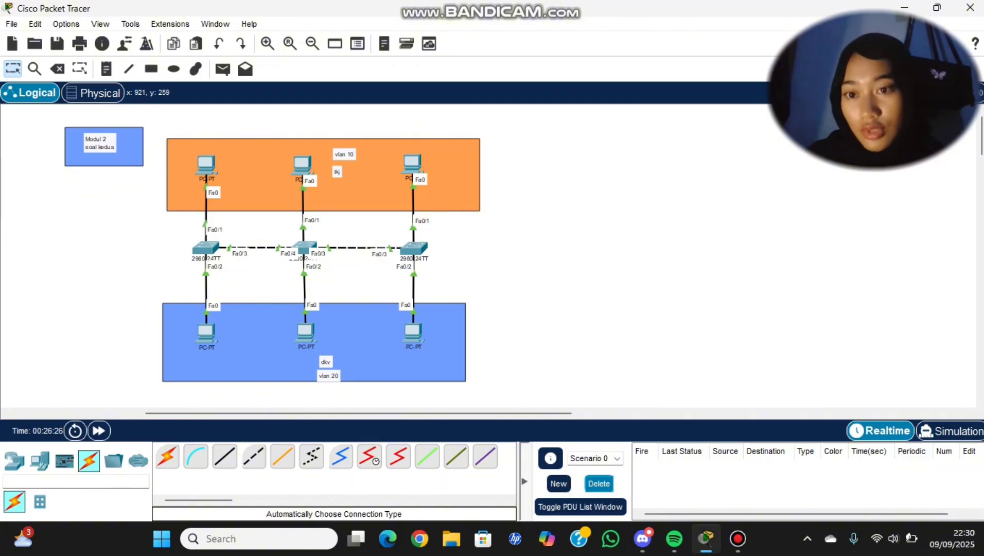
- Set Switch2's fa0/3 port to trunk mode from its command line, exit the interface configuration, and close the switch's window
left_click(206, 248)
scroll(265, 281, "right", 1)
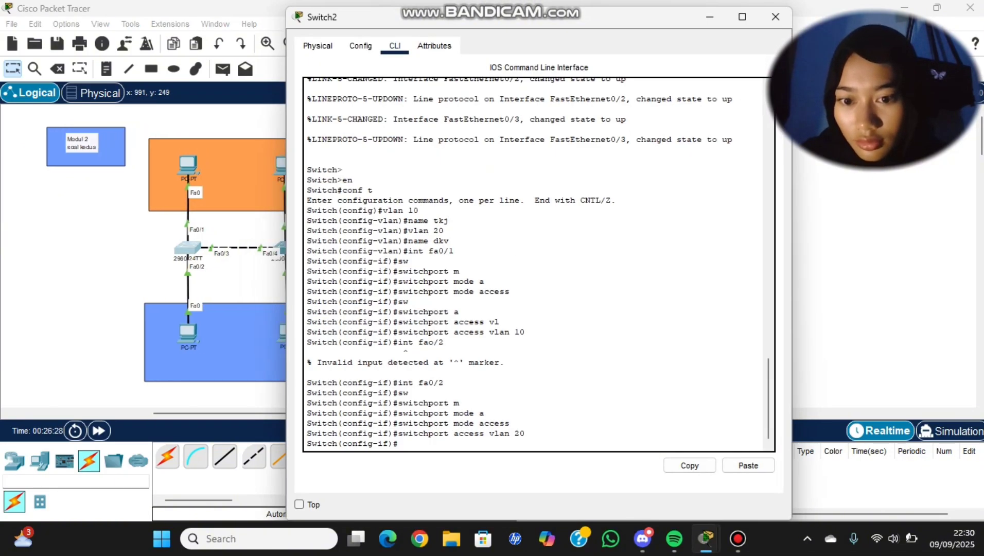
key("Return")
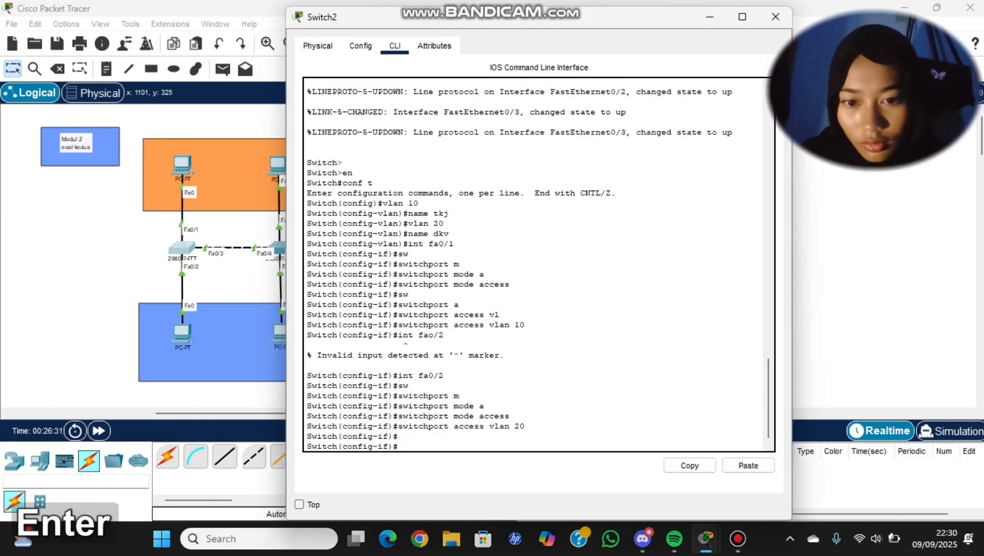
type("int fa")
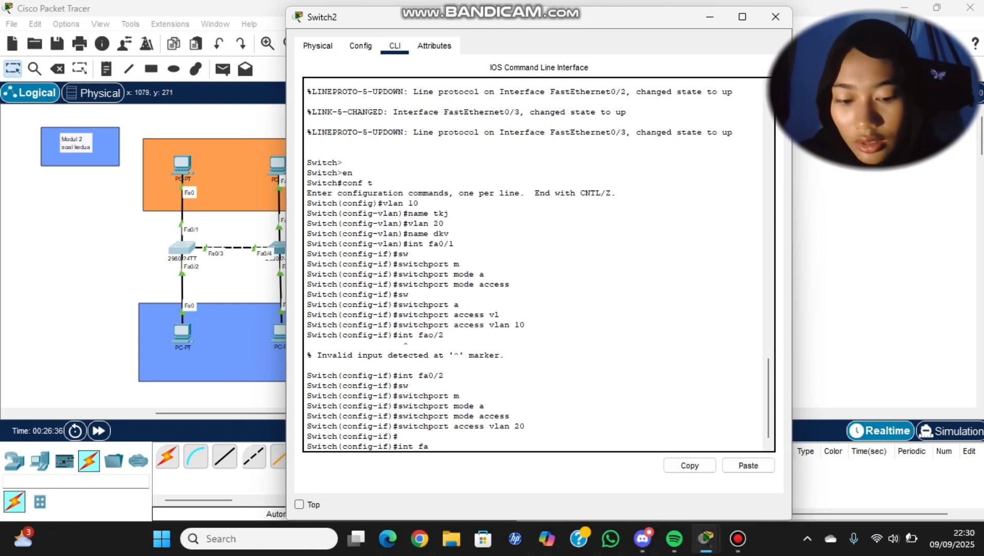
type("0/3")
key("Return")
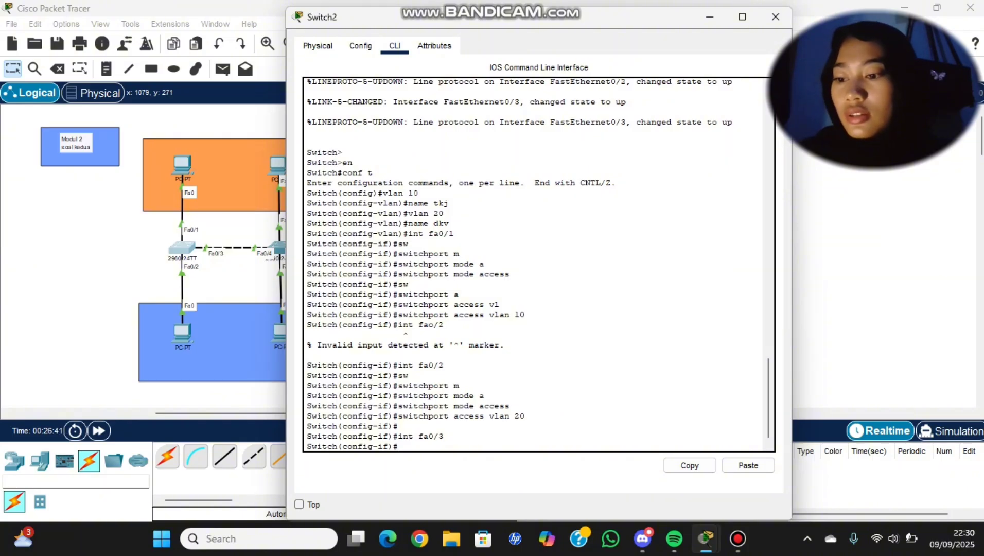
type("sw")
key("Tab")
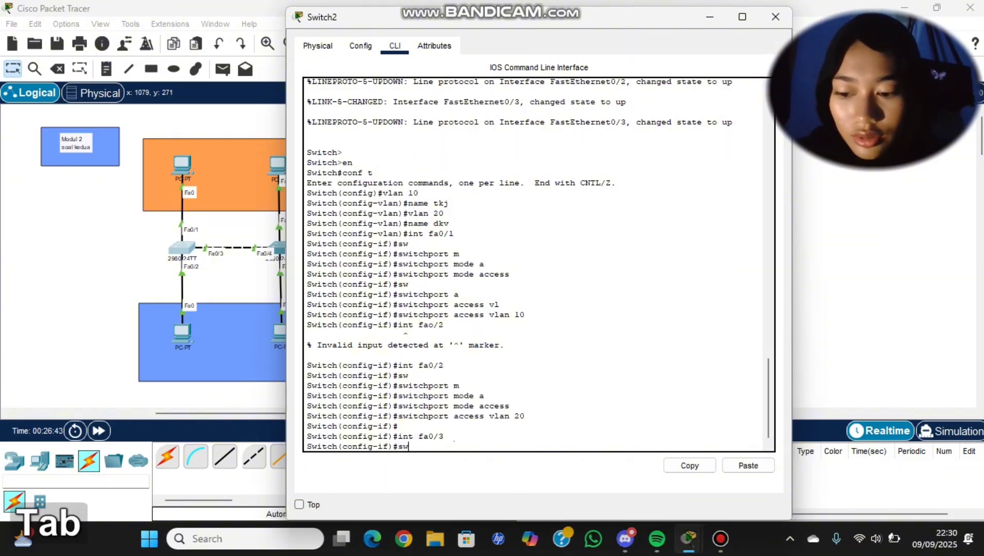
type("m")
key("Tab")
type("tr")
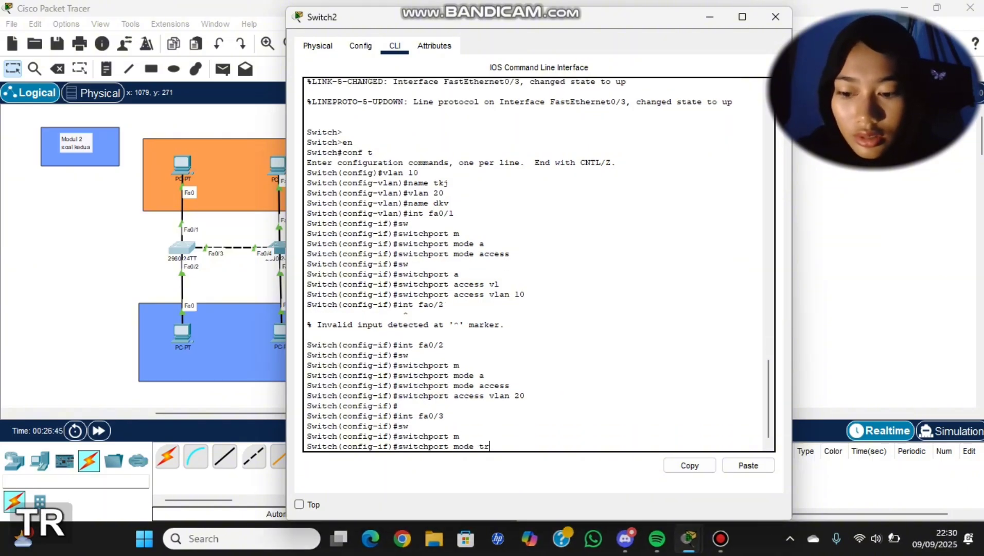
key("Tab")
key("Return")
key("Return")
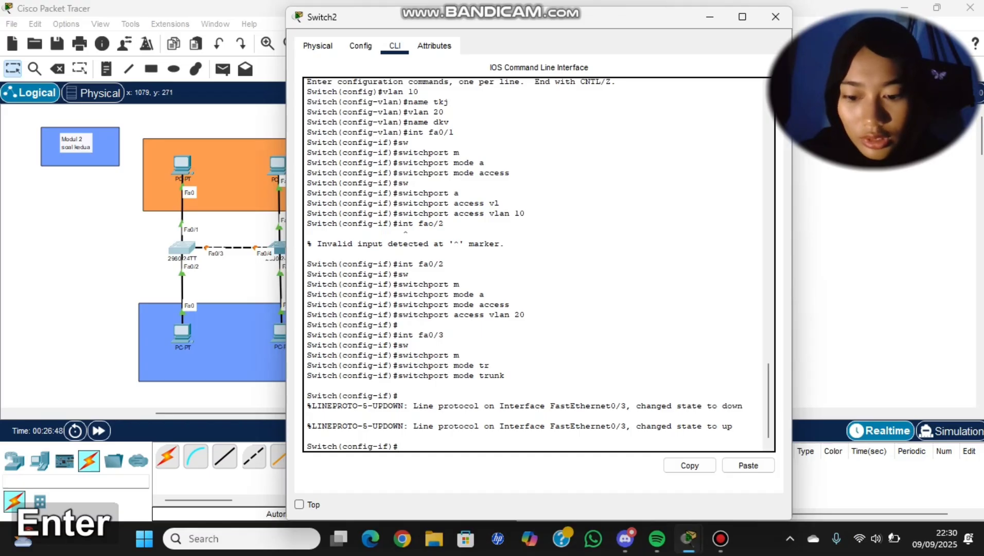
type("ex")
key("Return")
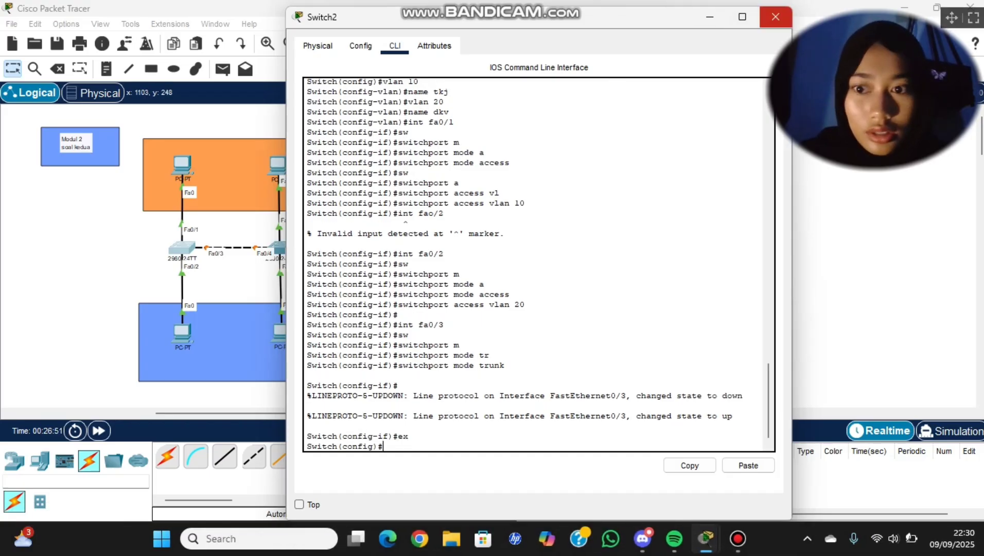
left_click(775, 17)
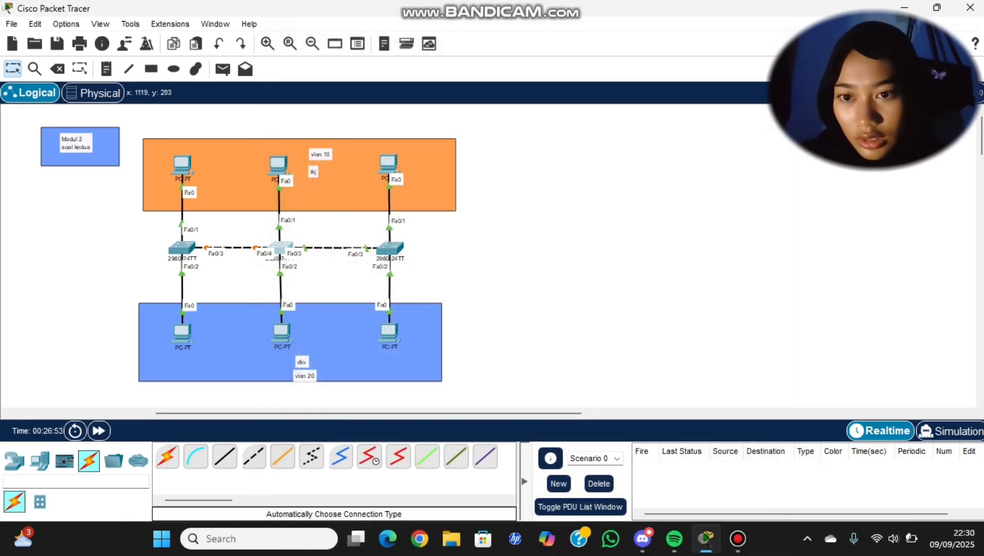
- Set Switch3's fa0/3 port to trunk mode from its command line, exit the interface configuration, and close the switch's window
left_click(282, 248)
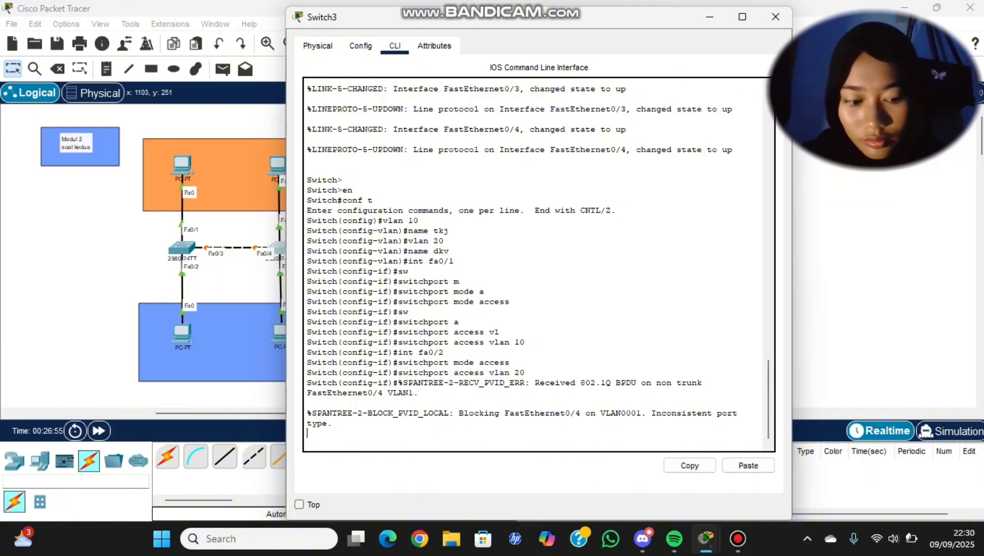
key("Return")
key("Return")
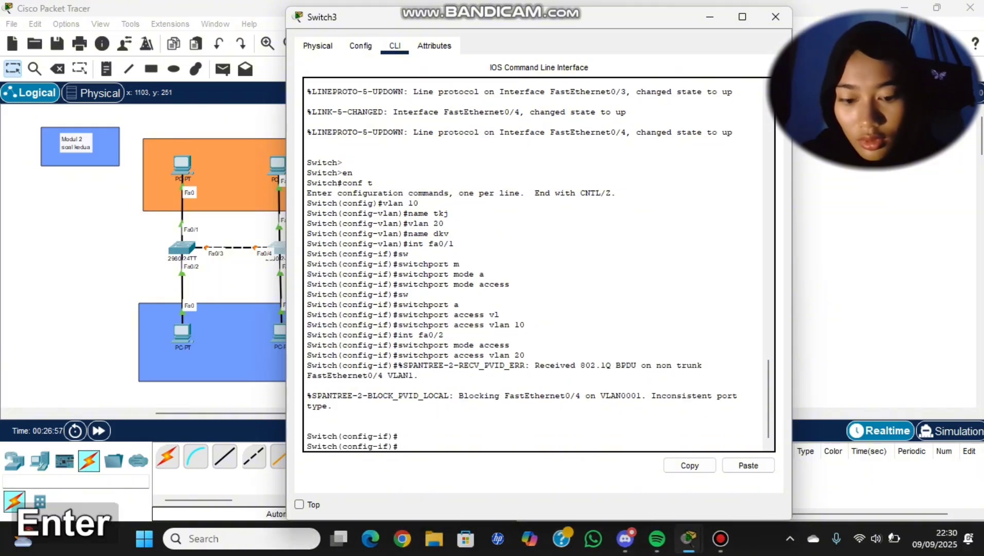
type("int fa")
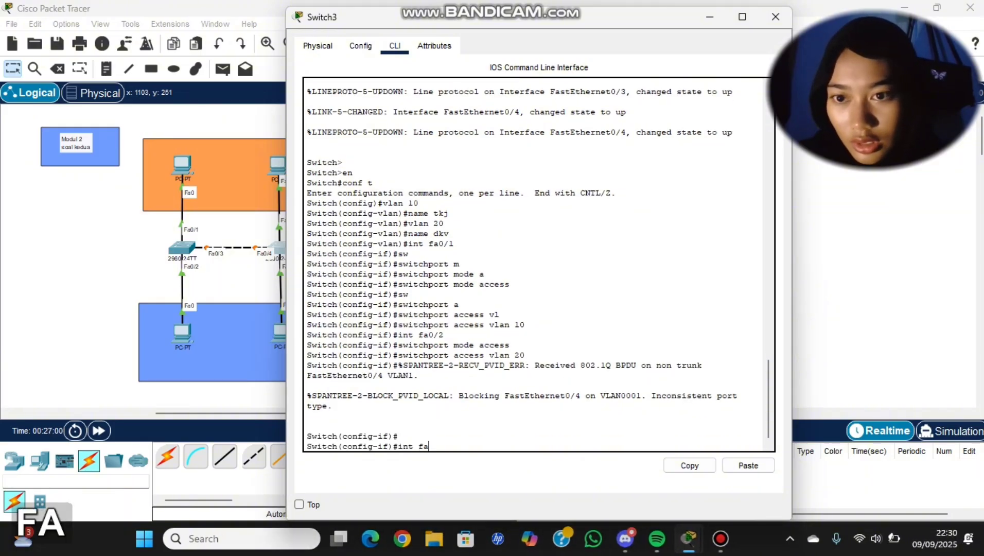
scroll(143, 257, "right", 3)
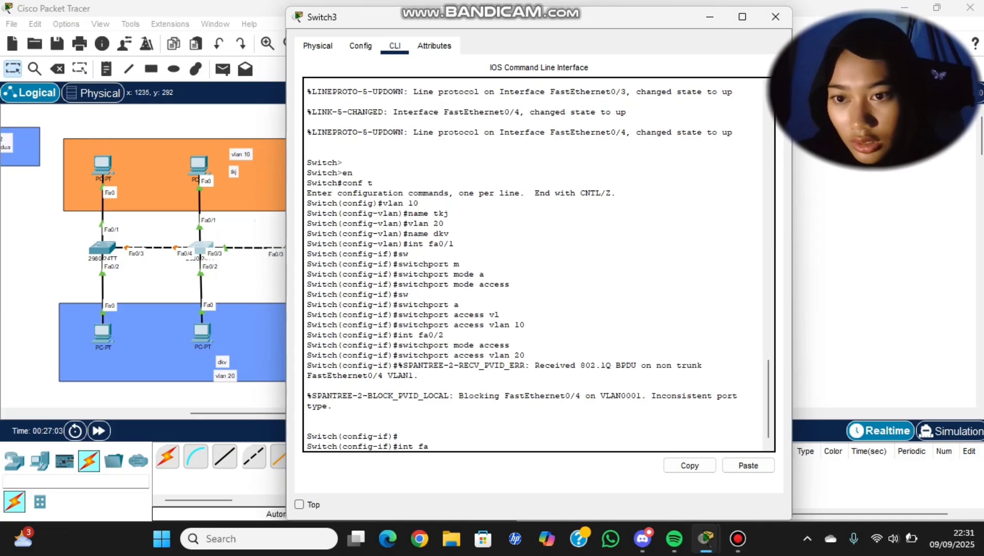
type("0/3")
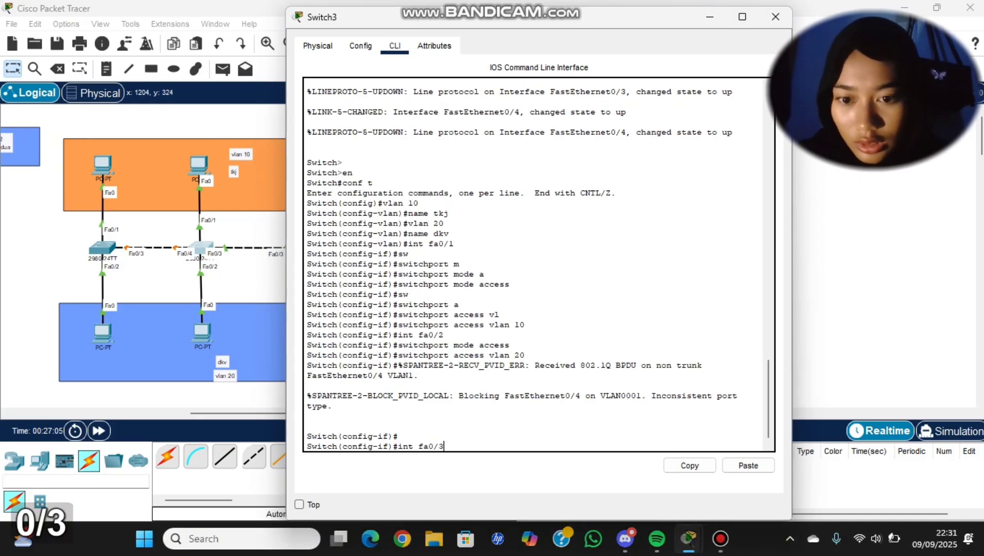
key("Return")
type("sw")
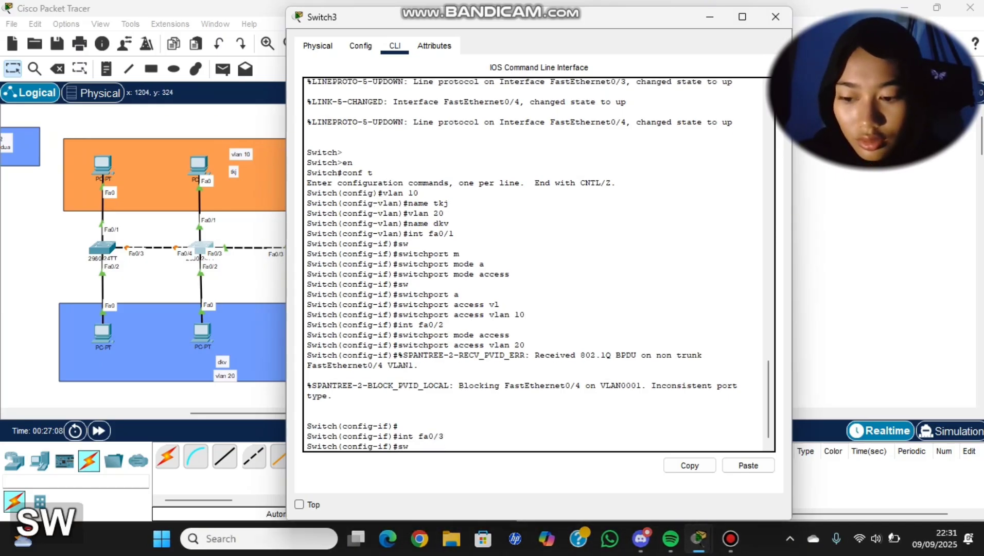
key("Tab")
type("m")
key("Tab")
type("tr")
key("Tab")
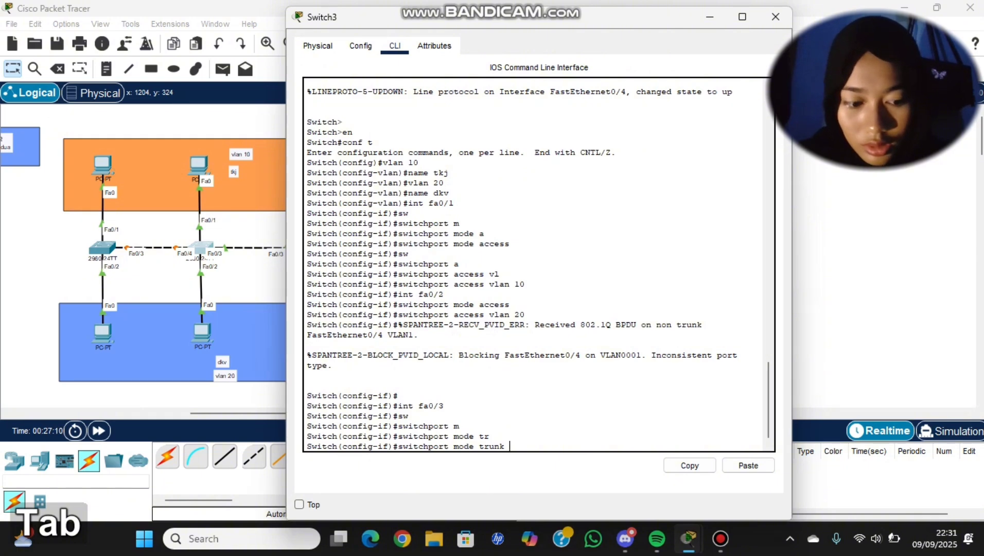
key("Return")
type("ex")
key("Return")
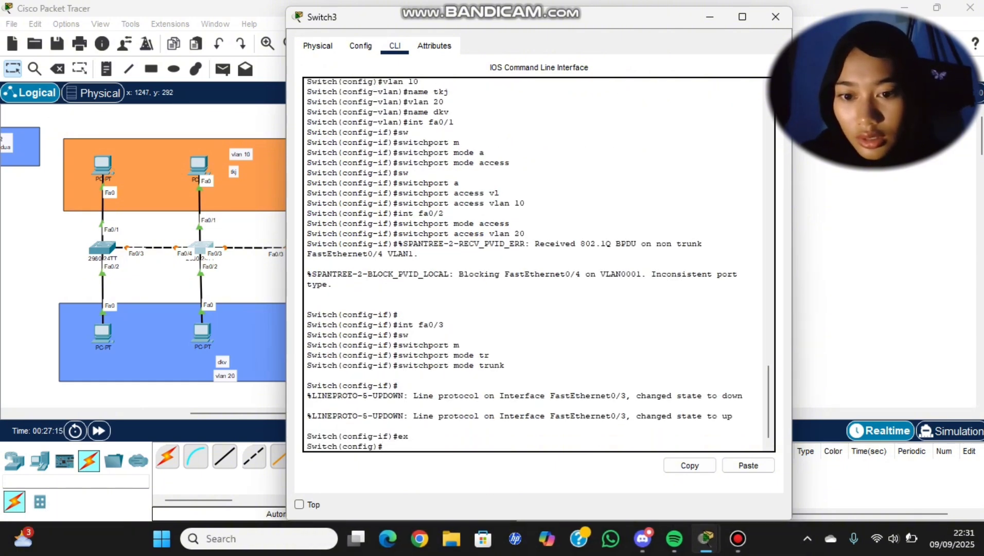
left_click(775, 16)
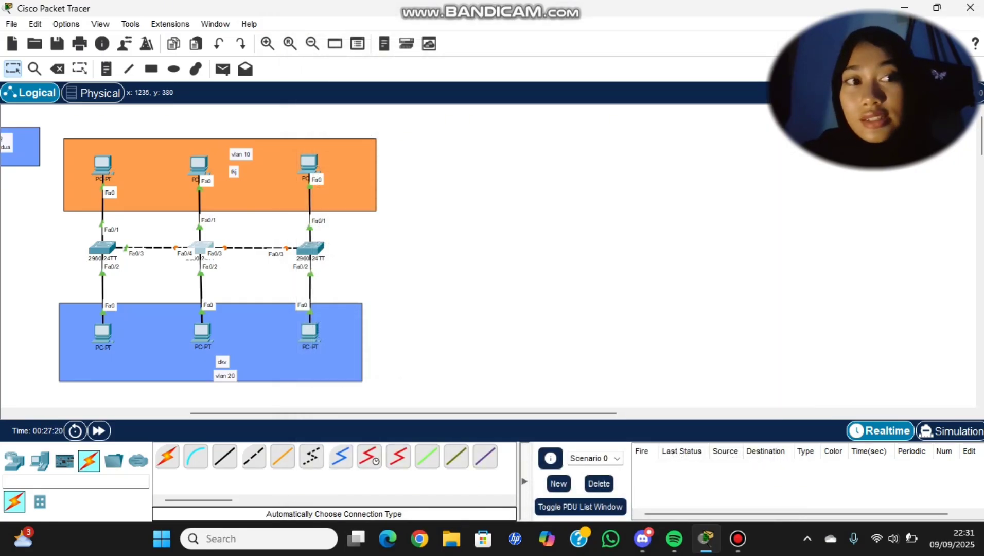
- Open Switch4's command line and enter global configuration mode with en and conf t
left_click(310, 248)
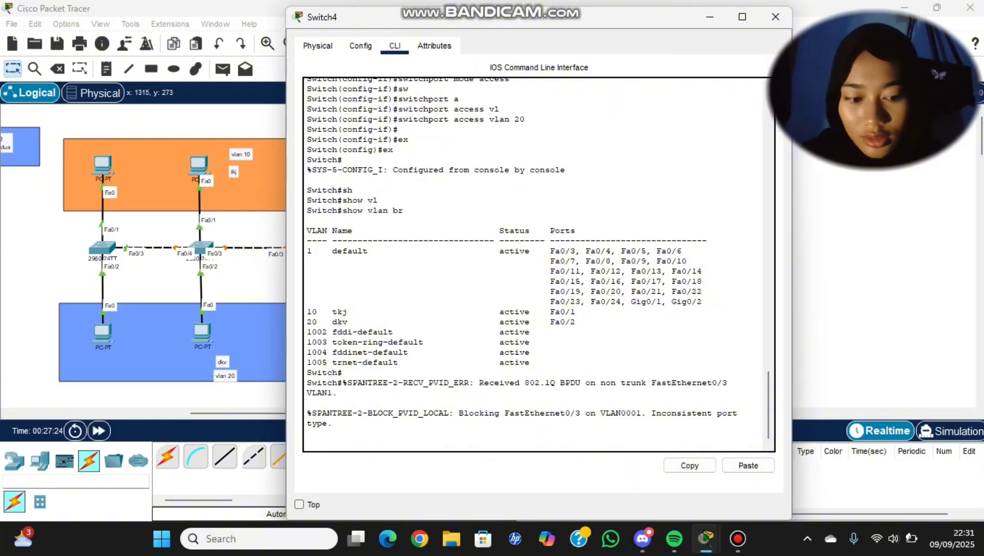
key("Return")
key("Return")
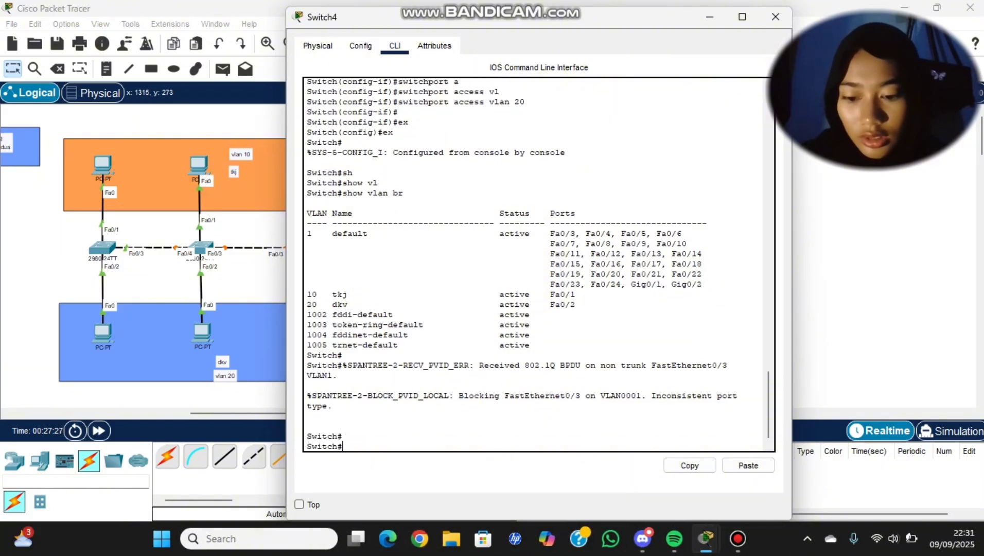
type("en")
key("Return")
type("co")
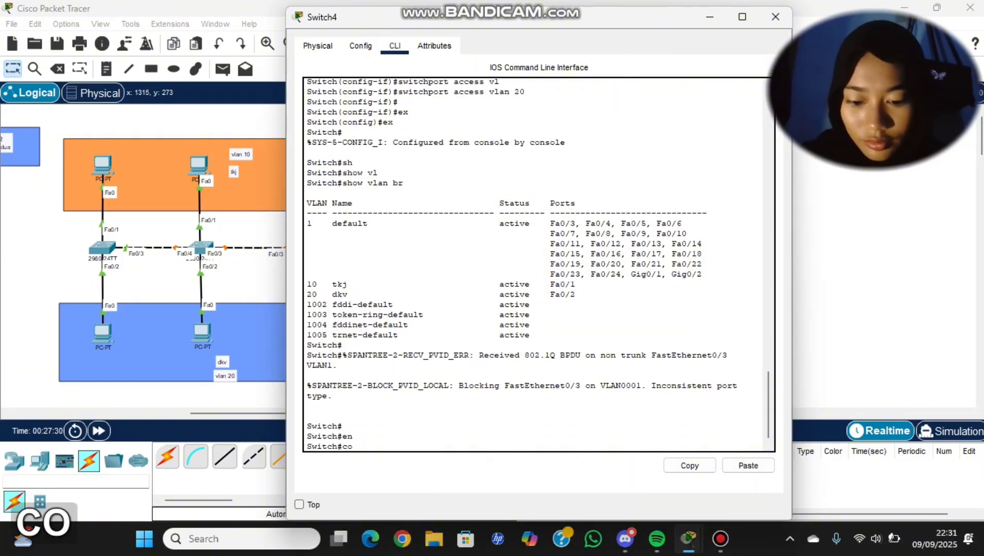
type("nf t")
key("Return")
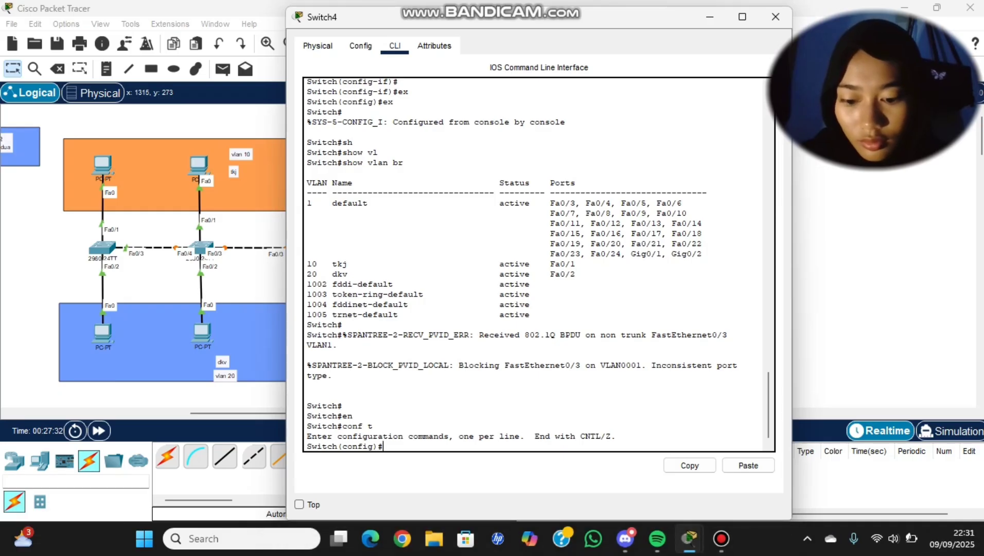
- Set Switch4's fa0/3 port to trunk mode, exit configuration mode, and close the switch's window
type("int fa")
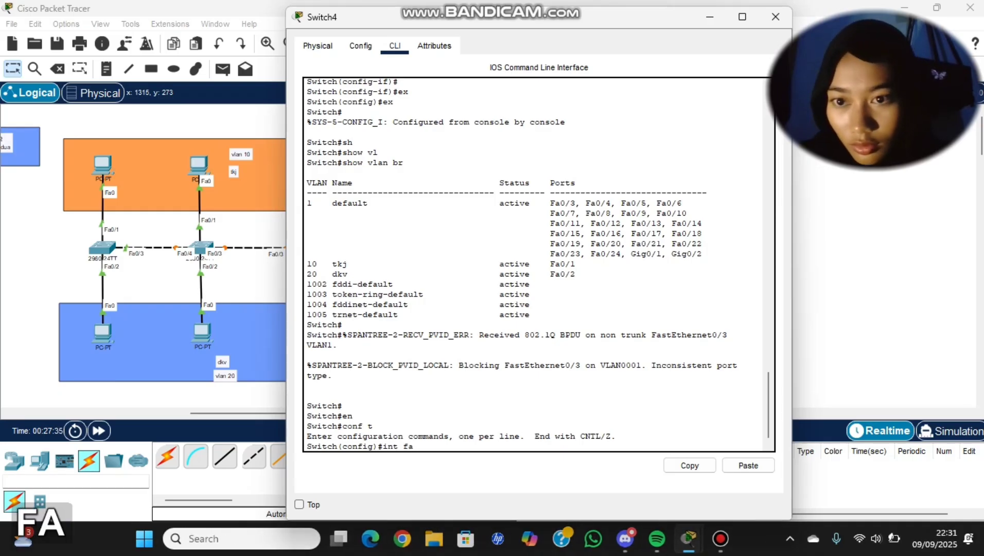
scroll(143, 257, "right", 1)
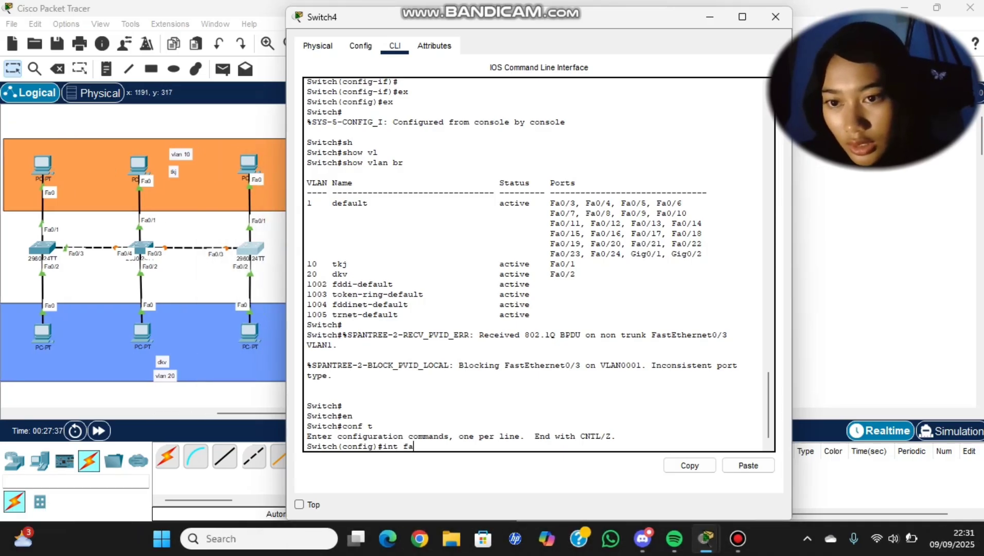
type("0/3")
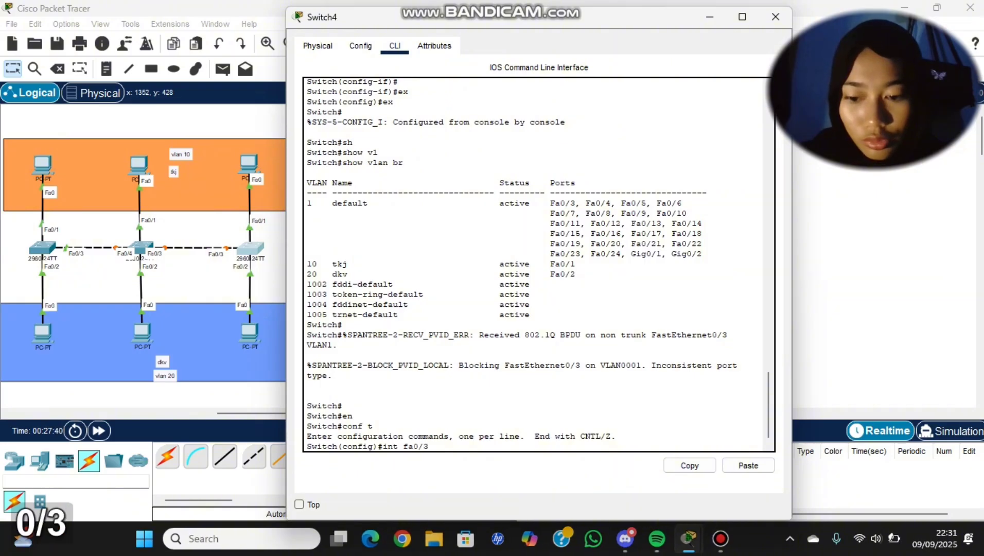
key("Return")
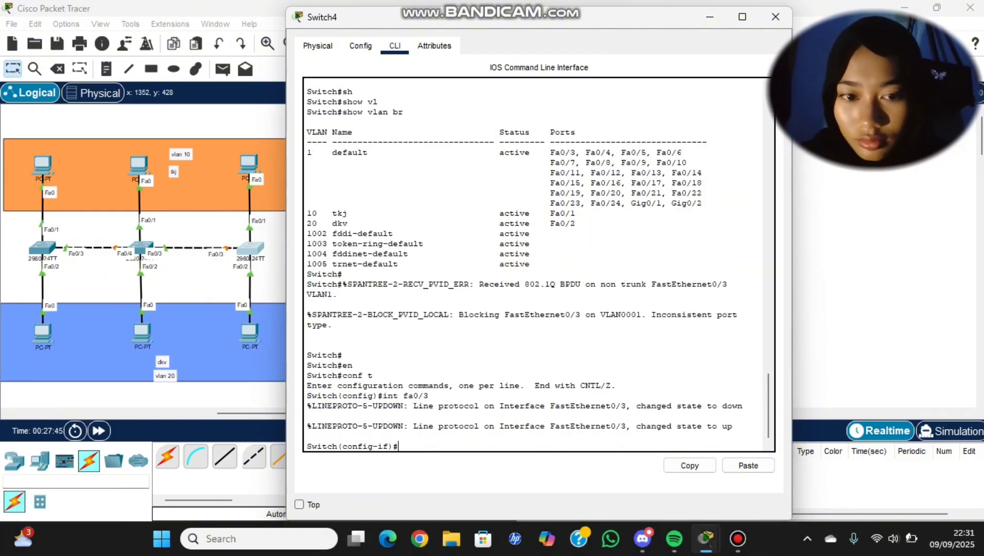
type("sw")
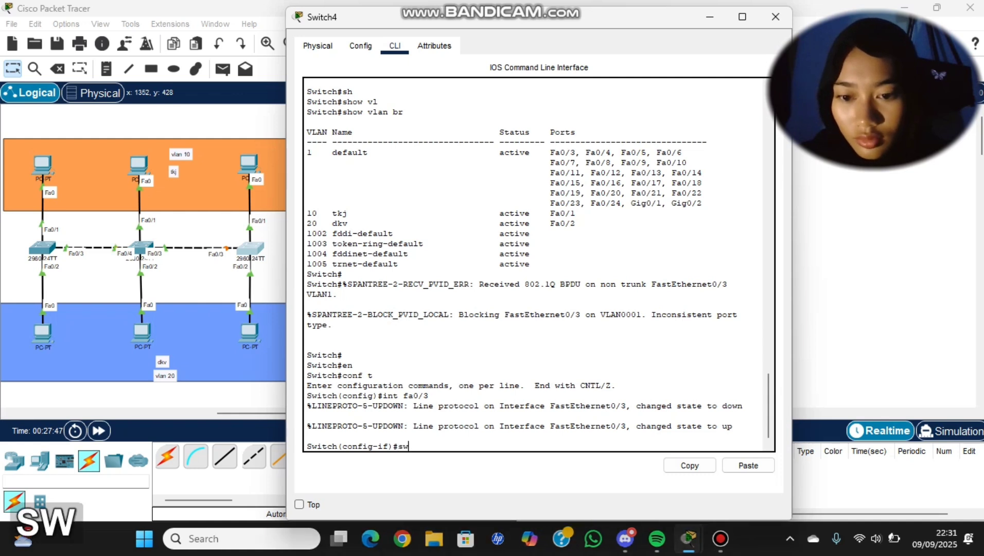
key("Tab")
type("m")
key("Tab")
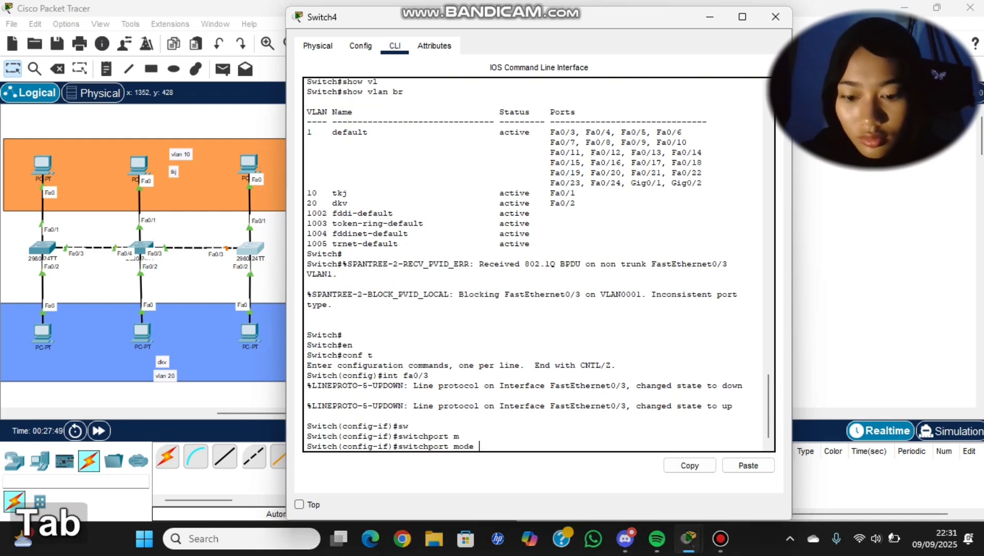
type("tr")
key("Tab")
key("Return")
type("ex")
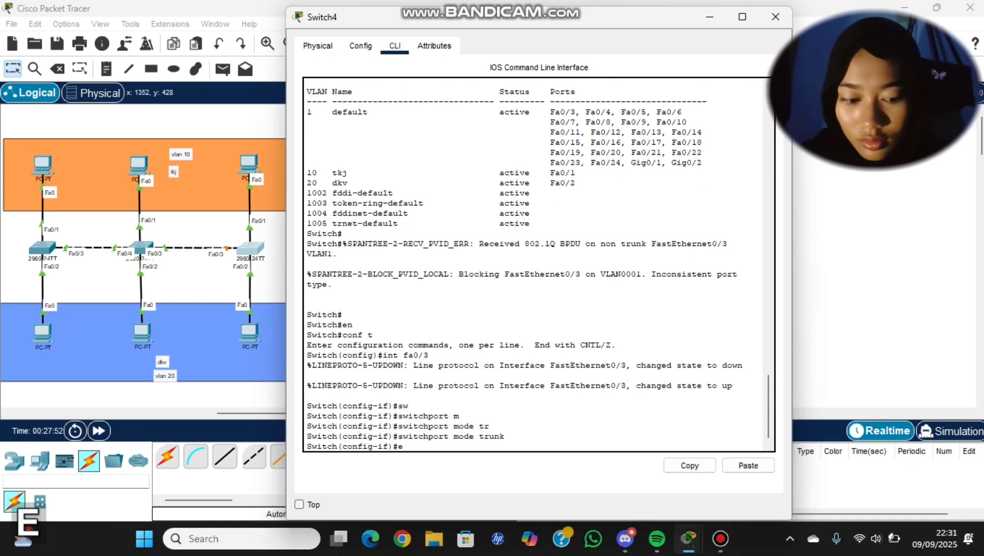
key("Return")
type("ex")
key("Return")
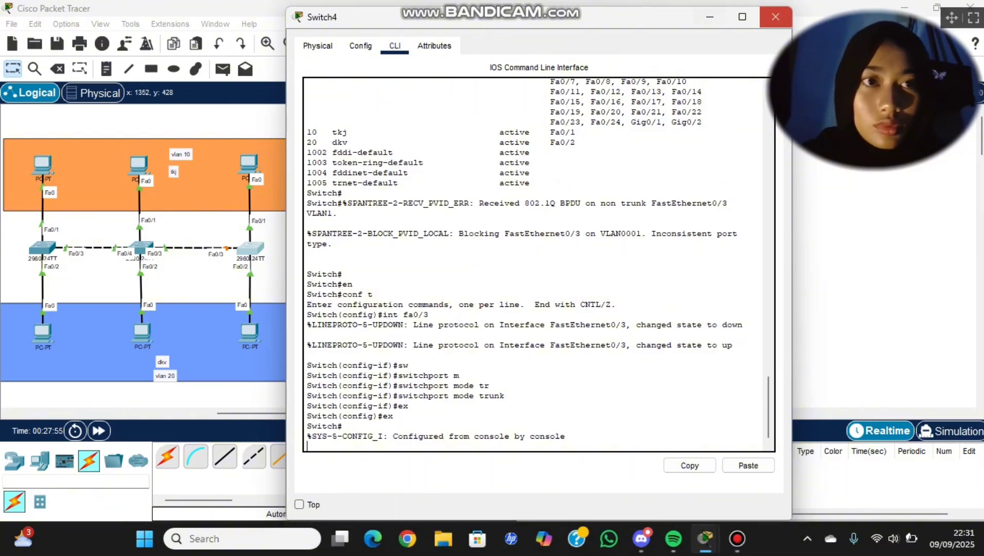
left_click(775, 17)
- Send a simple PDU from PC4 to PC5 in VLAN 10 of the second exercise
scroll(487, 257, "left", 1)
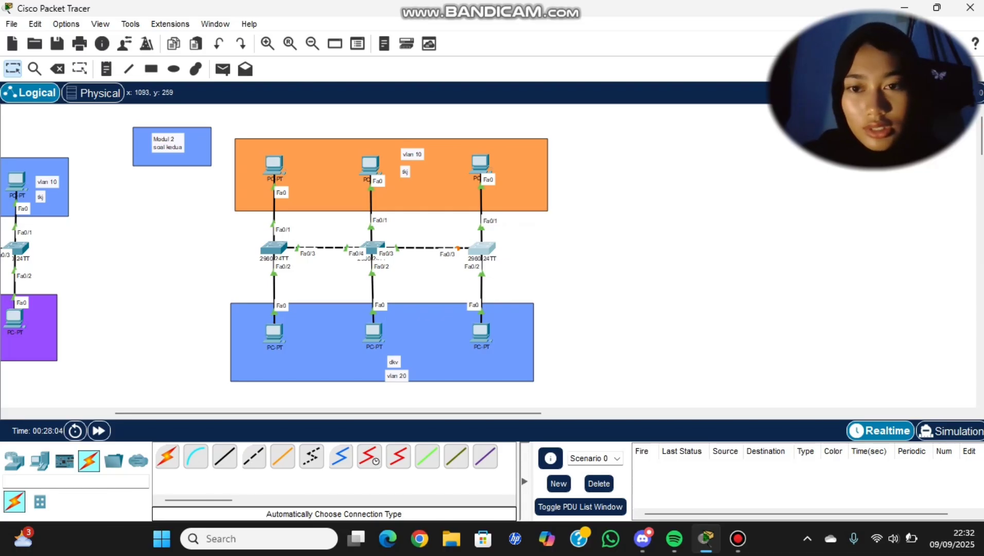
left_click(223, 69)
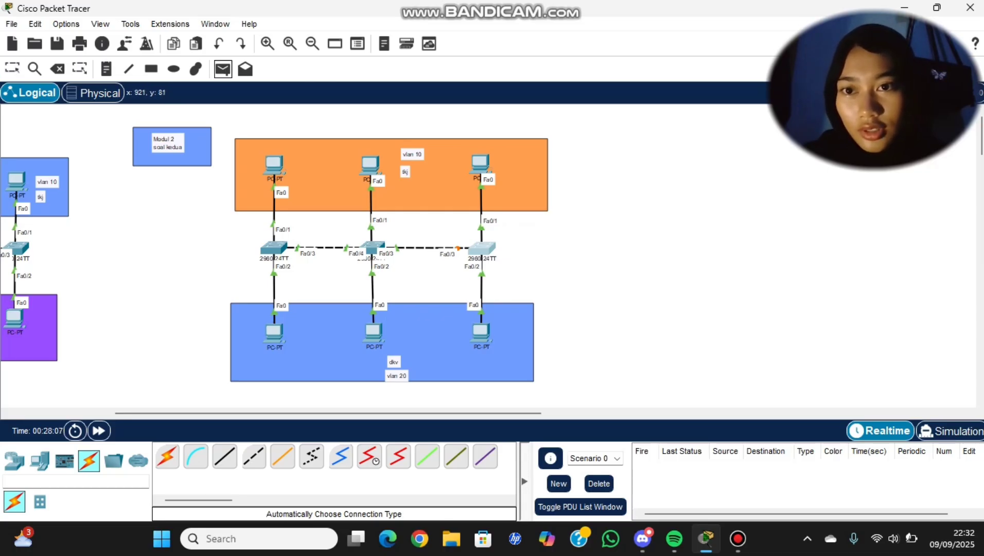
left_click(274, 164)
left_click(368, 164)
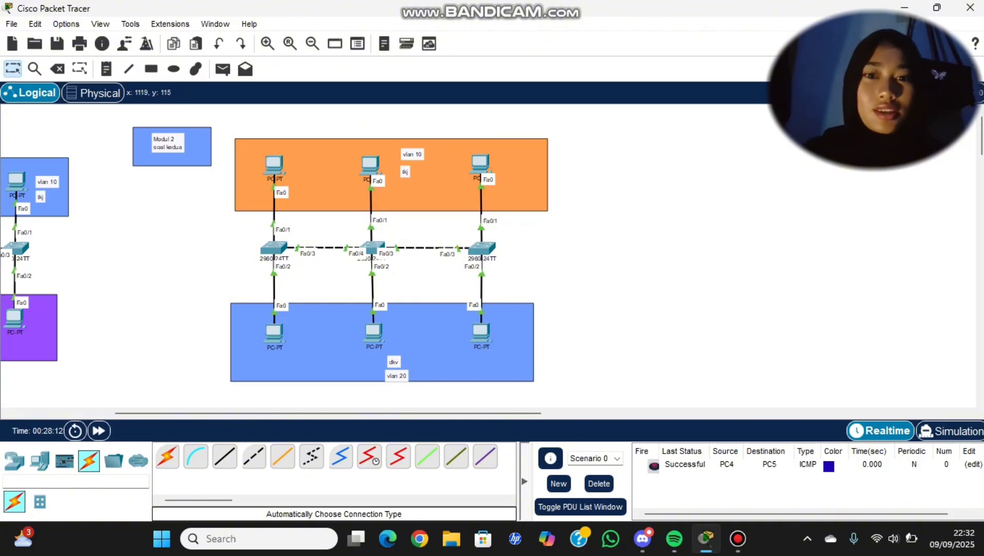
- Send a simple PDU from PC5 to PC6 within VLAN 10
scroll(489, 257, "left", 5)
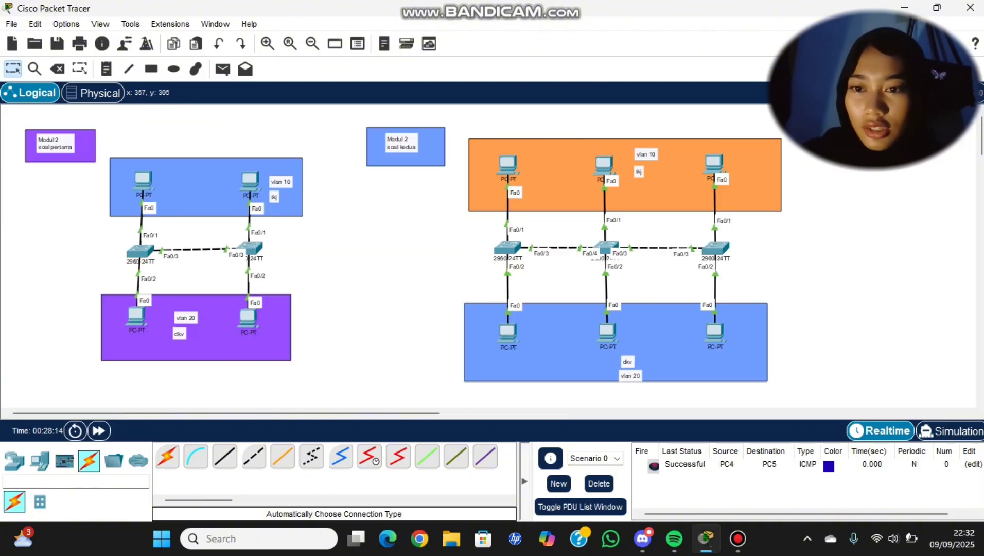
scroll(489, 257, "right", 6)
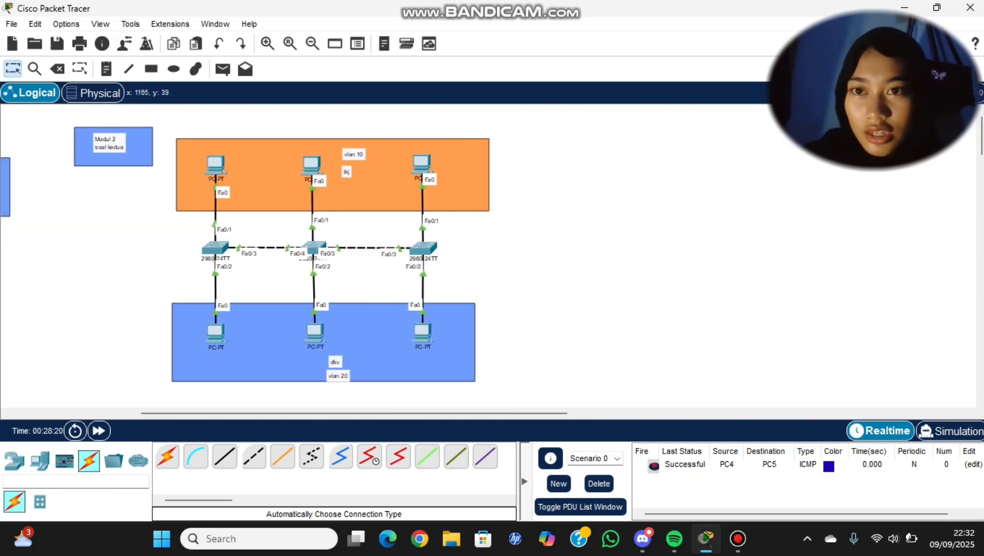
left_click(222, 69)
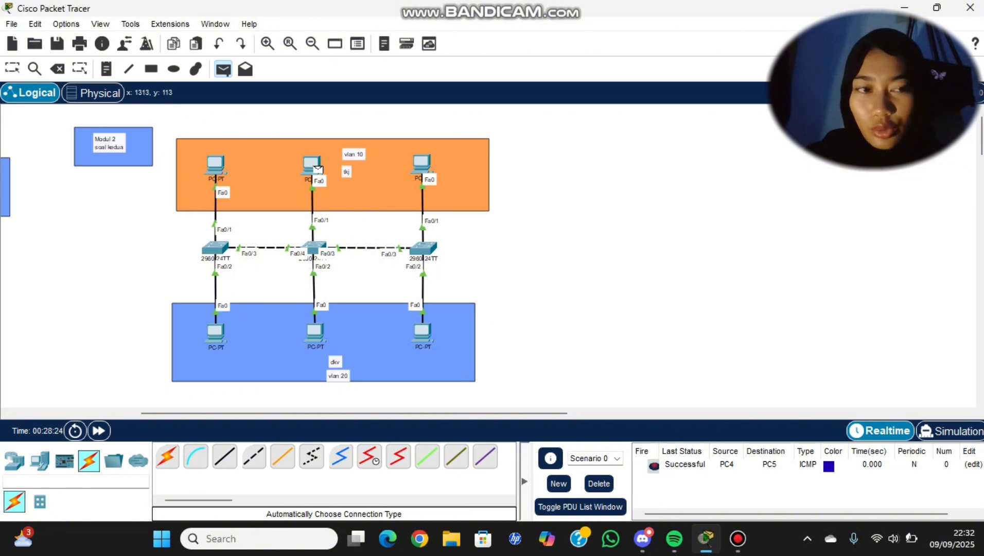
left_click(314, 164)
left_click(421, 164)
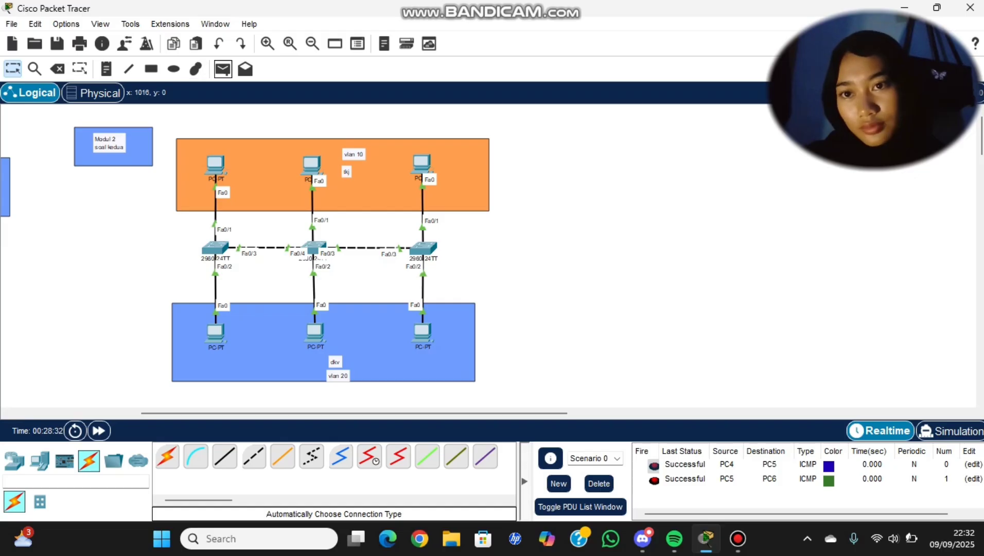
- Send a simple PDU from PC7 to PC8 within VLAN 20 and delete all PDUs of Scenario 0
left_click(223, 69)
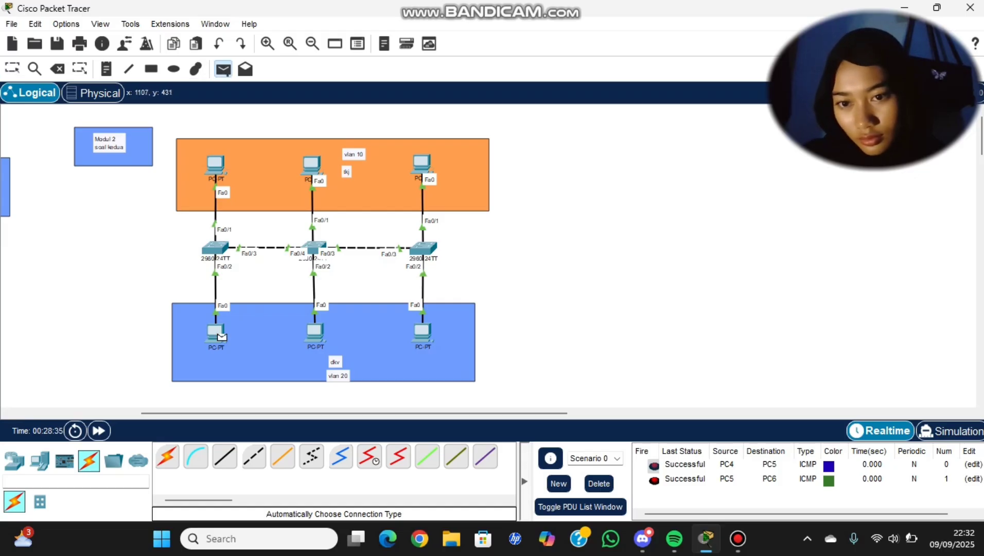
left_click(220, 336)
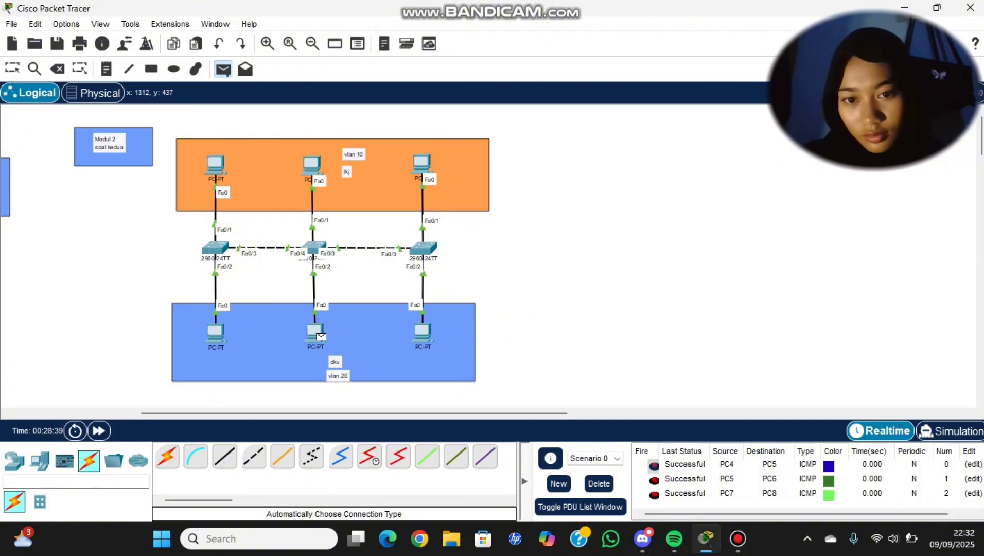
key("Escape")
left_click(599, 483)
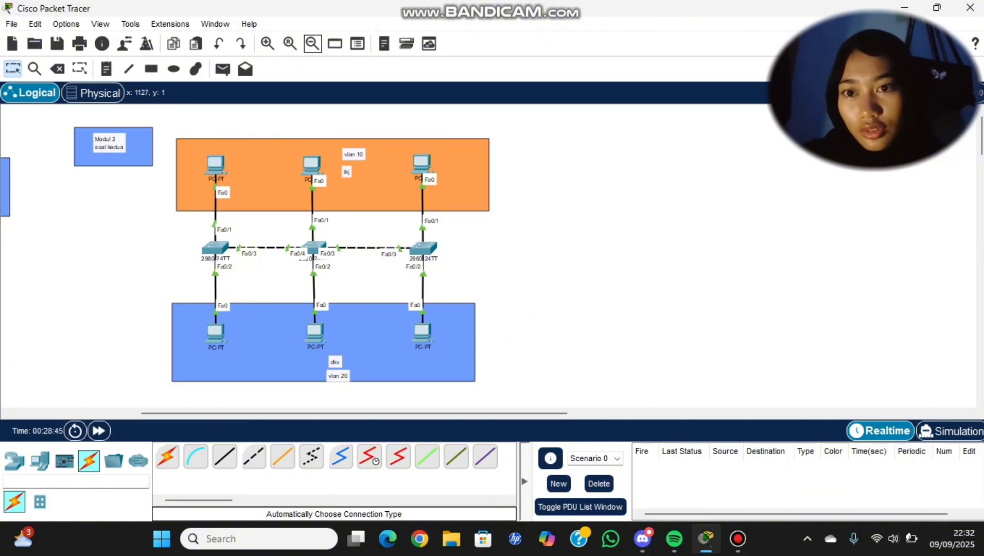
- Show the PDU list in its own window below the workspace
left_click(313, 43)
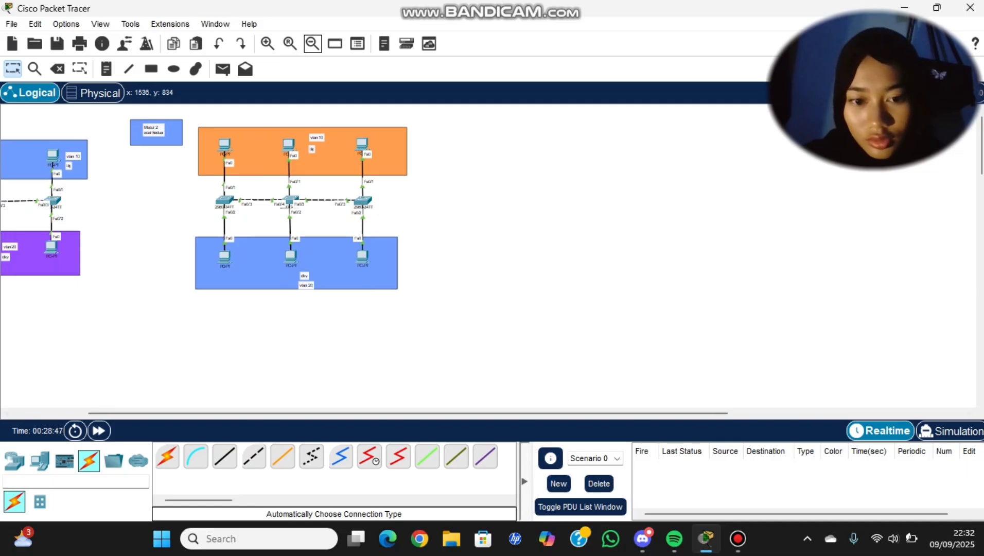
left_click(581, 506)
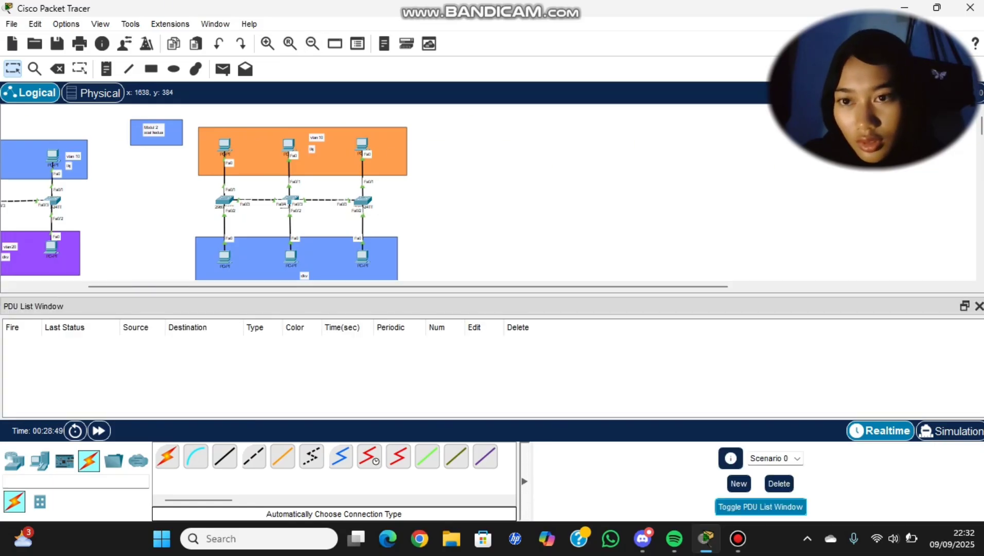
scroll(487, 193, "down", 1)
scroll(488, 192, "right", 4)
scroll(488, 192, "left", 1)
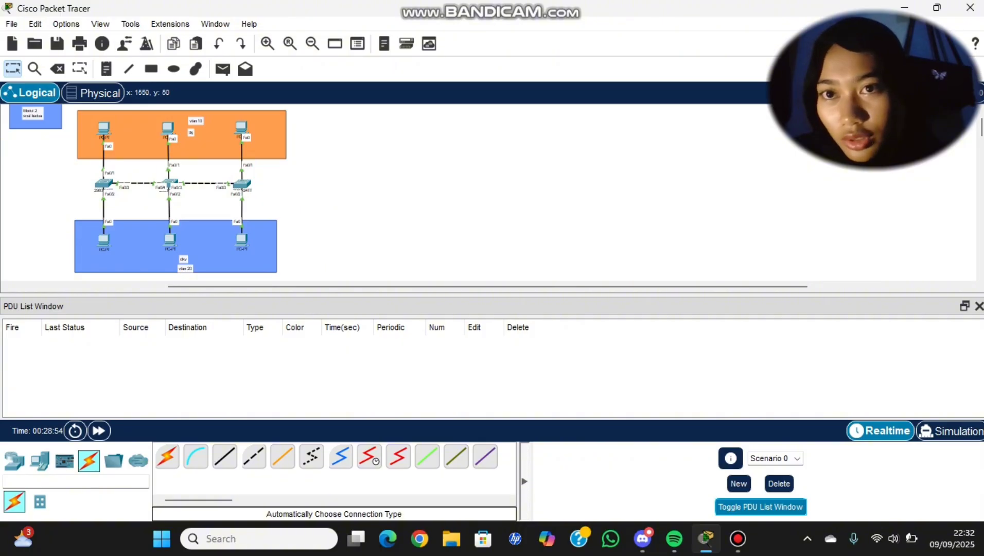
- Move the dkv and vlan 20 labels up within the blue area, between its middle PC and the last PC
left_click(267, 44)
left_click(267, 43)
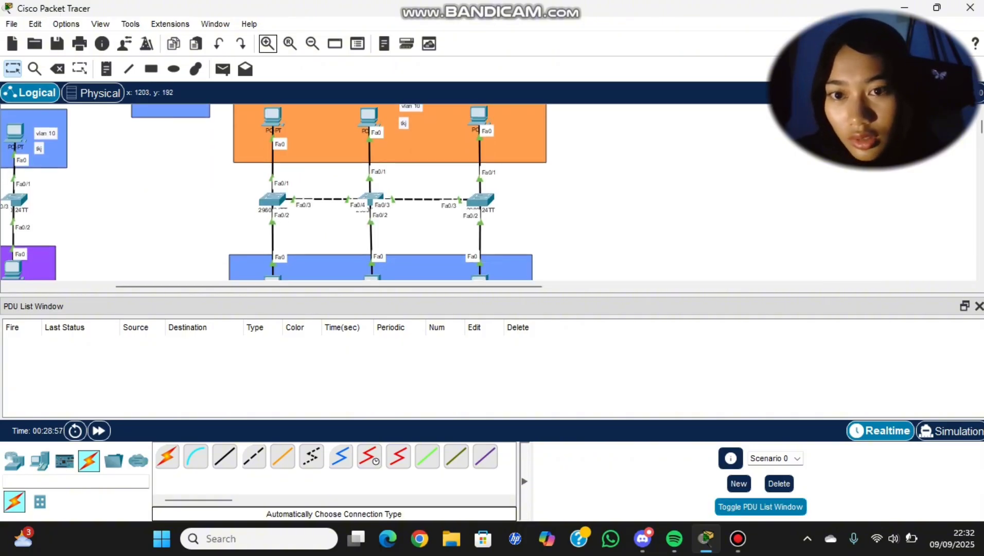
left_click(313, 44)
left_click(313, 43)
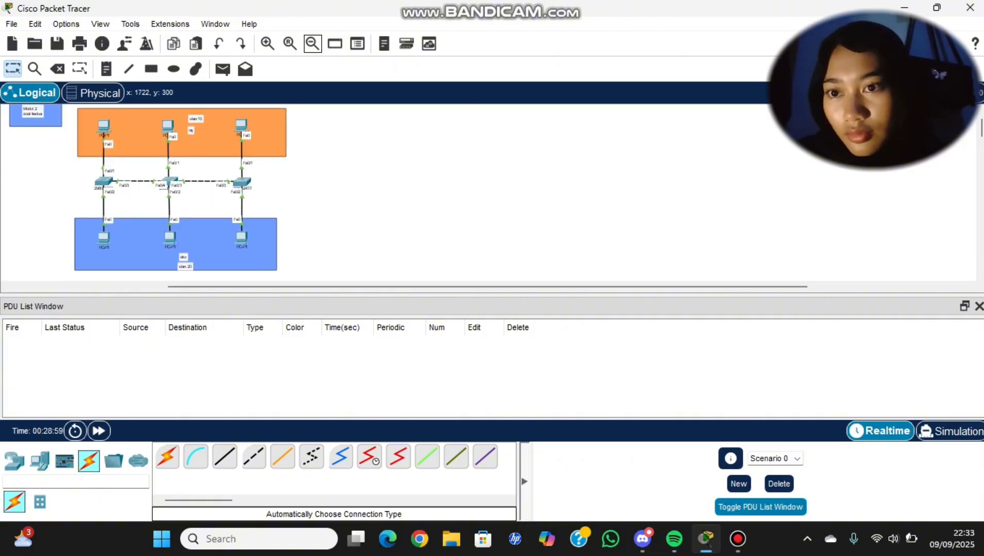
scroll(488, 193, "up", 1)
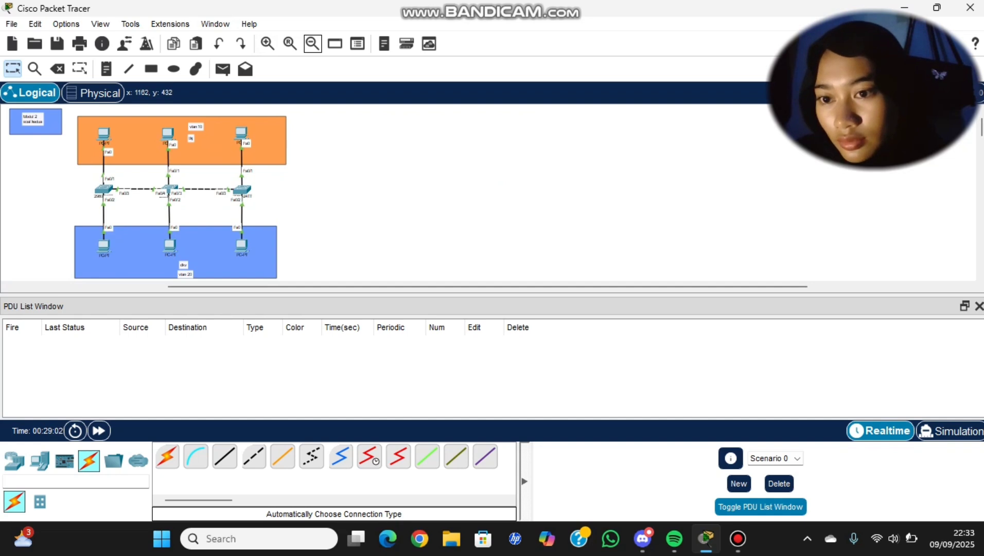
mouse_move(183, 265)
left_mouse_down()
mouse_move(195, 247)
mouse_move(195, 260)
left_mouse_up()
left_click(185, 274)
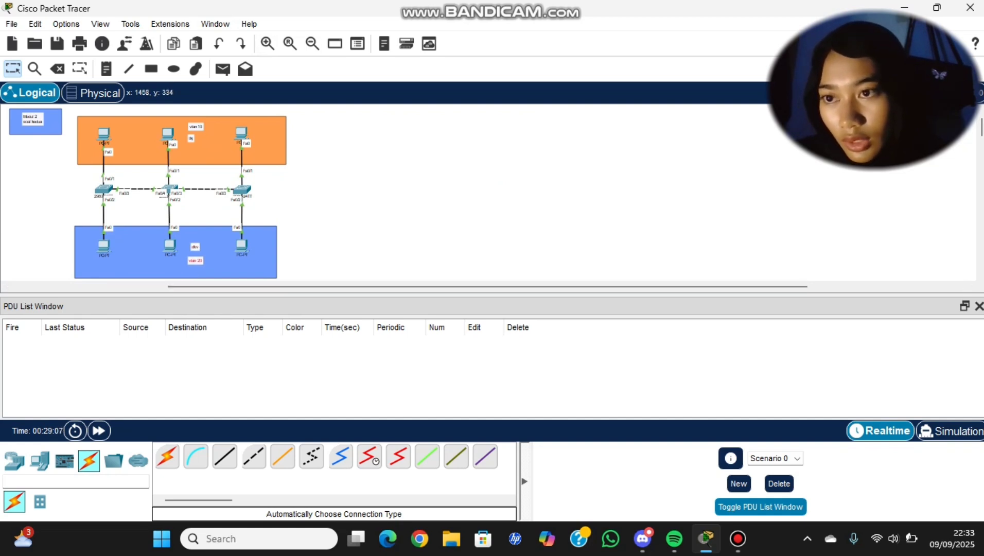
scroll(515, 185, "right", 1)
scroll(515, 185, "left", 1)
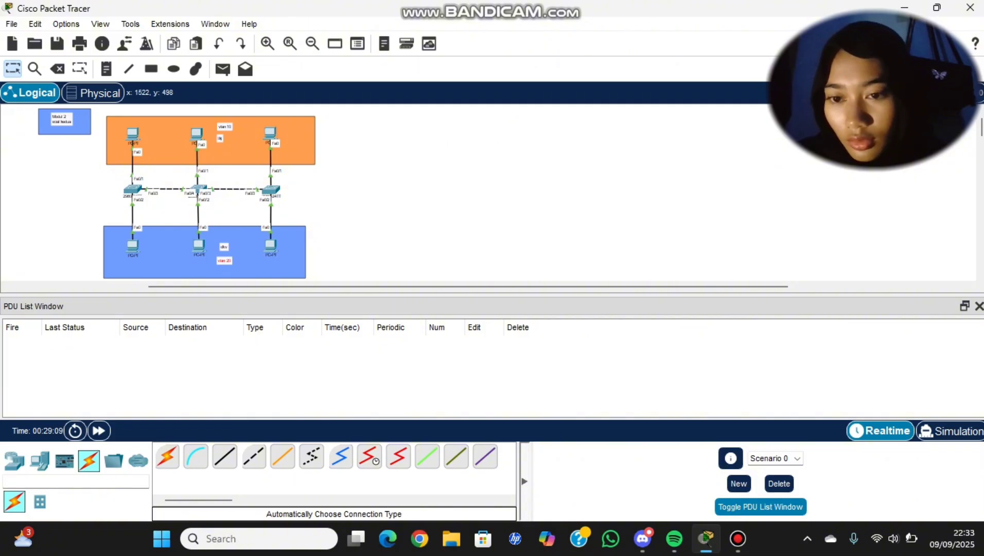
- Send simple PDUs from PC4 to PC5, PC6 and PC7 to test connectivity within and across the VLANs
left_click(223, 69)
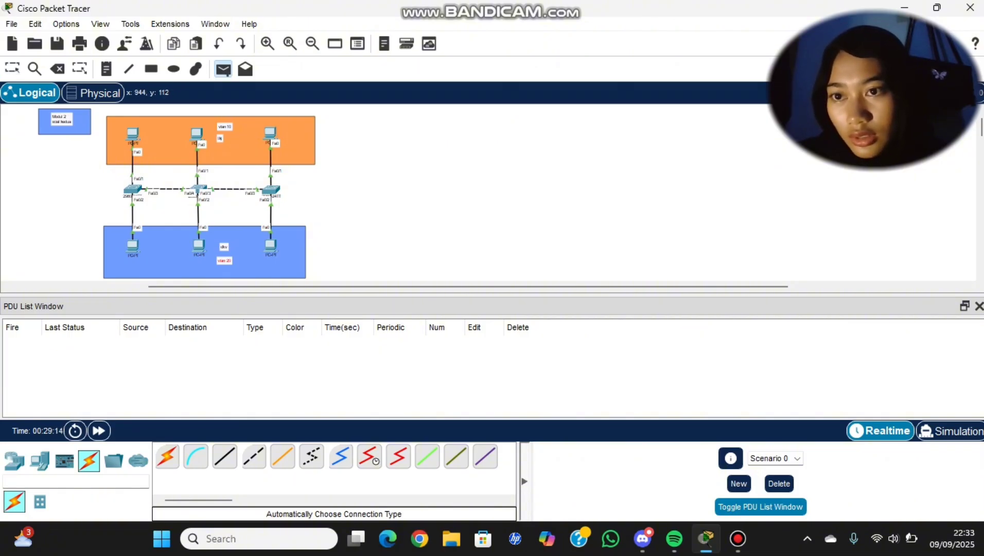
left_click(134, 134)
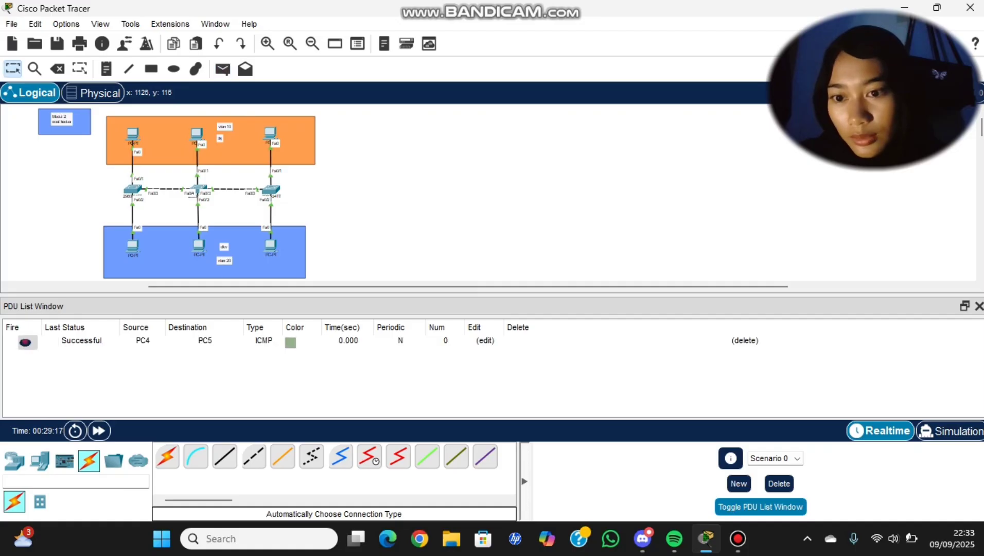
key("p")
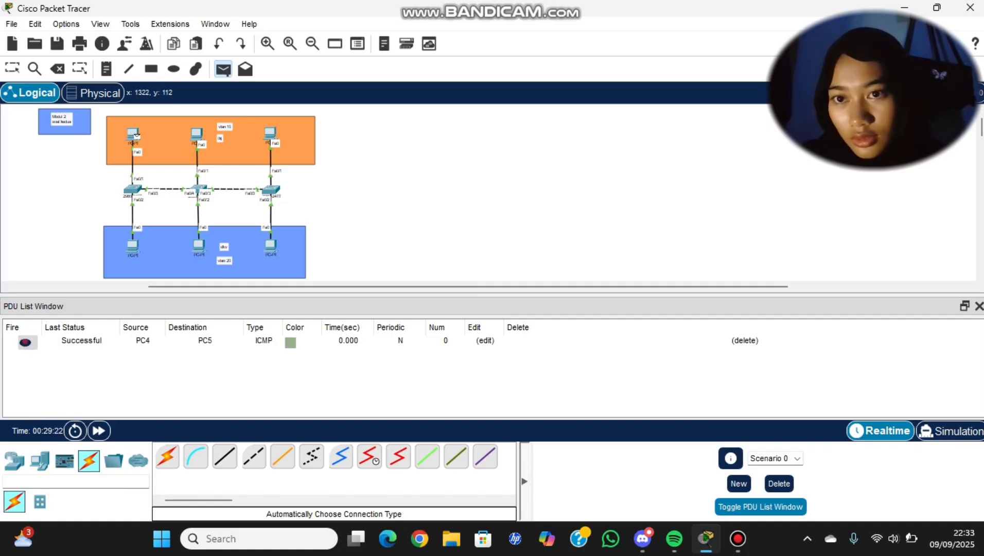
left_click(136, 136)
key("p")
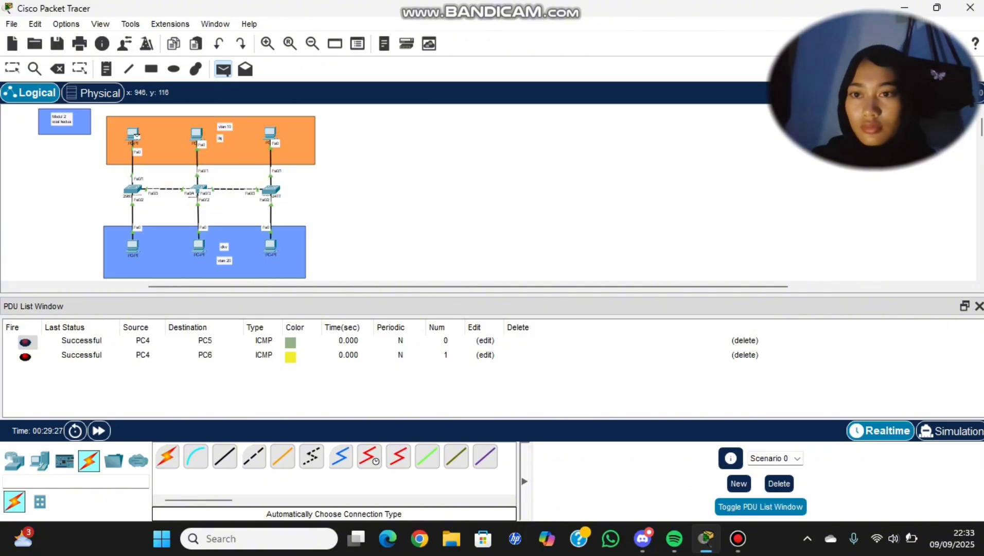
left_click(133, 246)
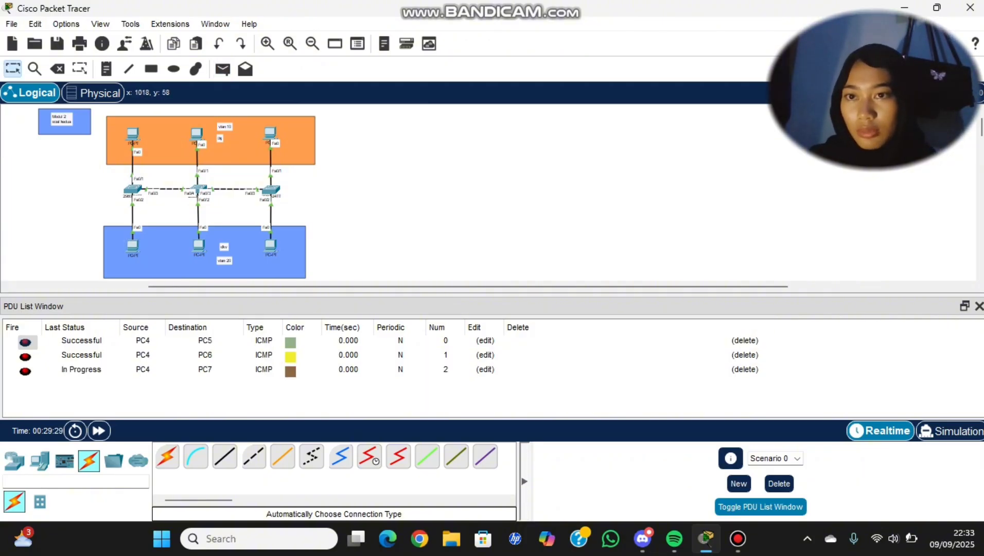
- Test connectivity between VLAN 10 and VLAN 20 with simple PDUs from PC5 to PC8 and from PC6 to PC9
left_click(223, 70)
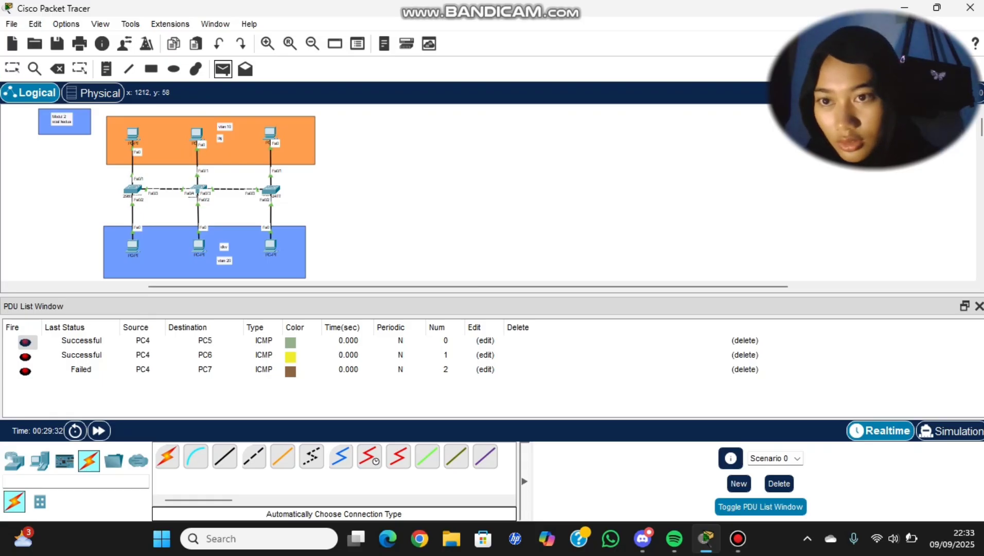
left_click(198, 134)
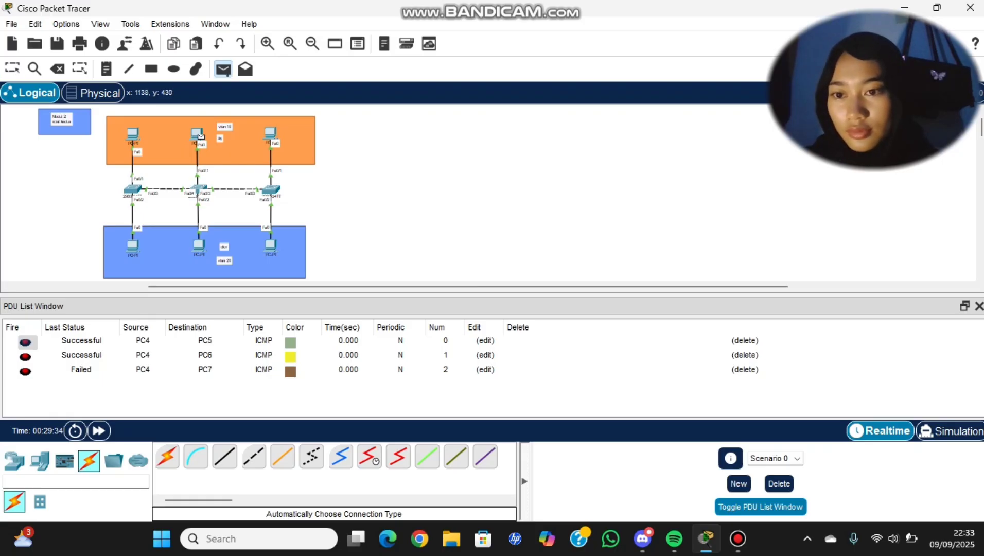
left_click(199, 246)
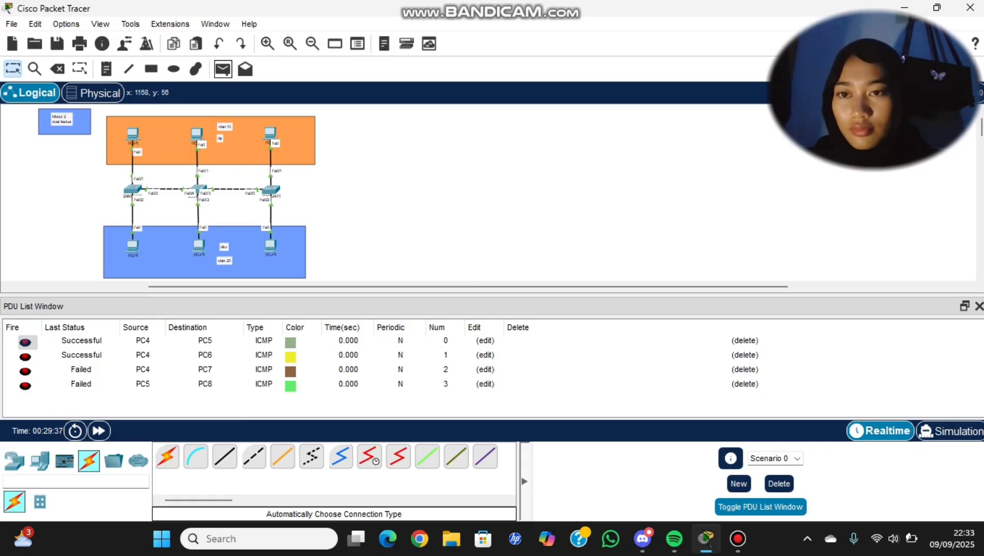
left_click(222, 69)
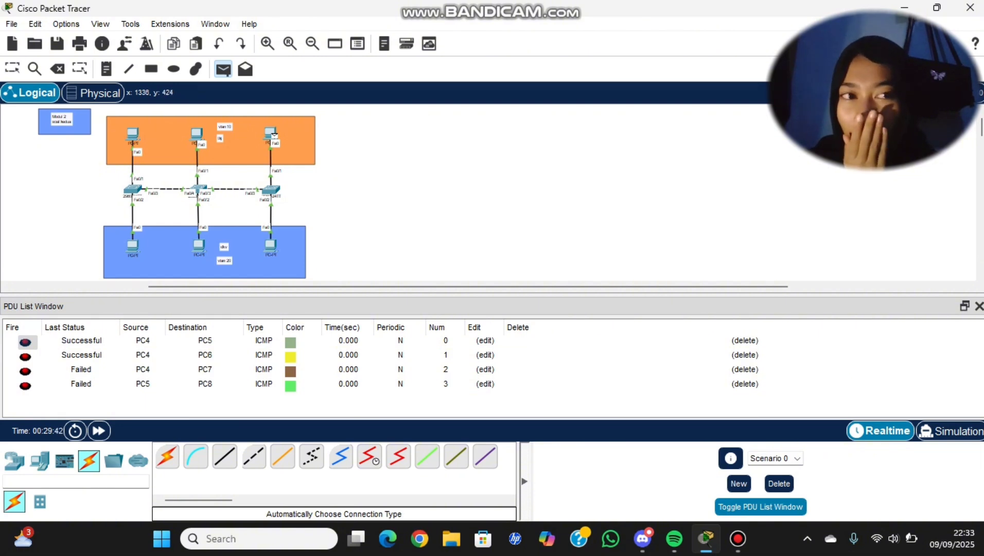
left_click(272, 135)
left_click(270, 246)
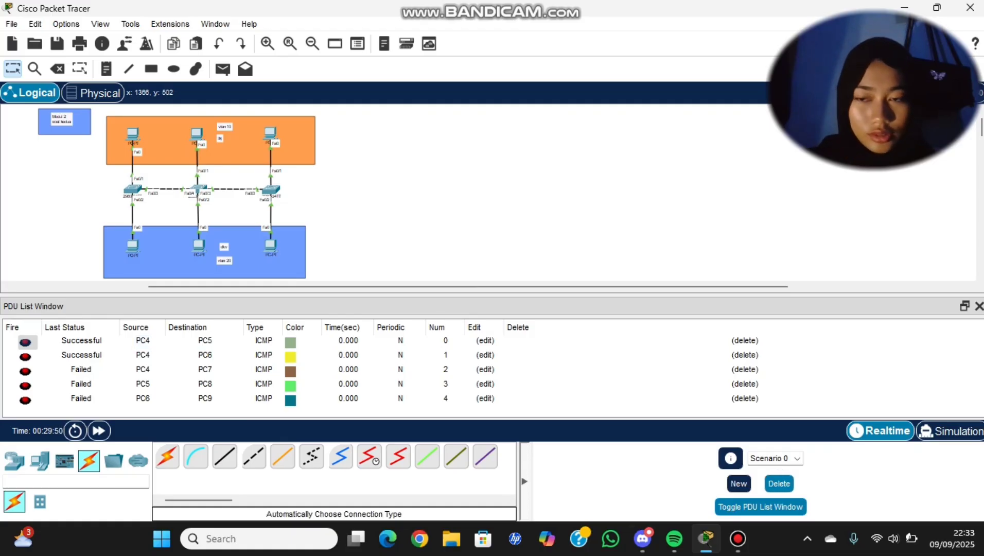
- Clear the scenario's PDU list and send simple PDUs from PC5 to PC6, PC7 and PC8
left_click(778, 483)
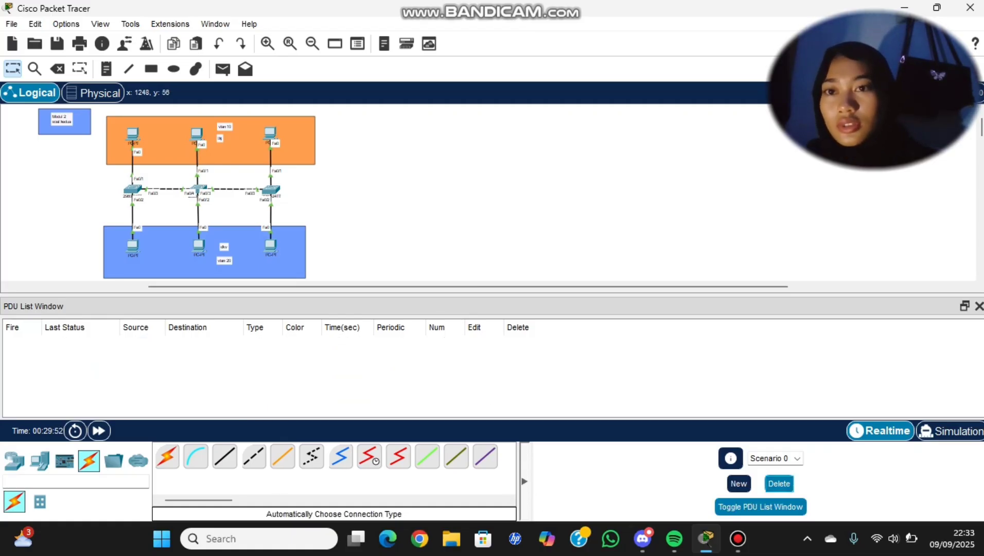
left_click(222, 69)
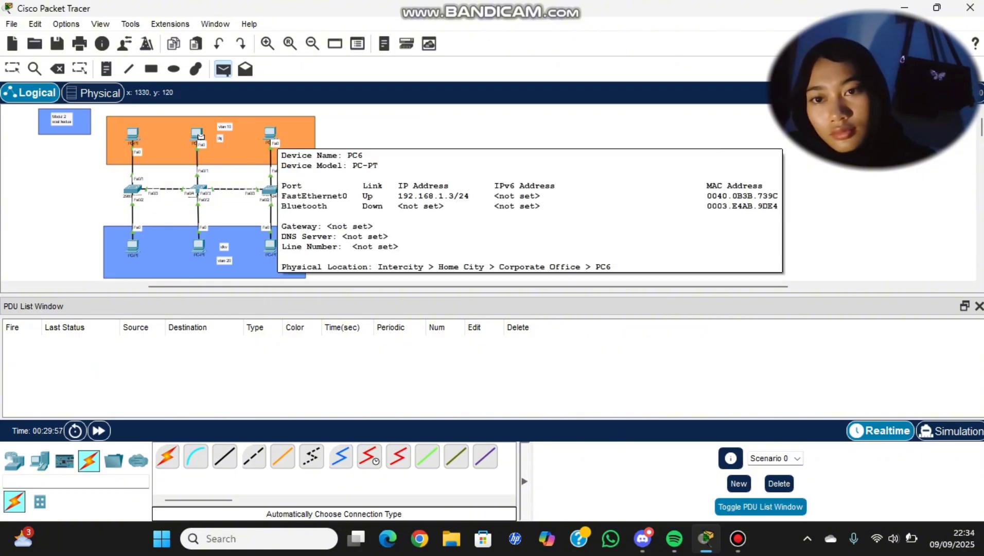
left_click(201, 135)
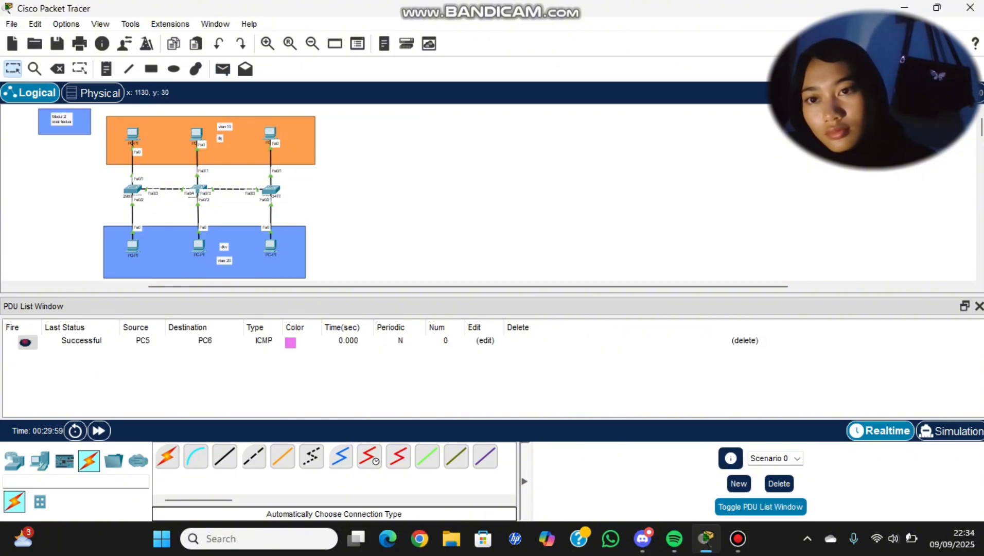
key("p")
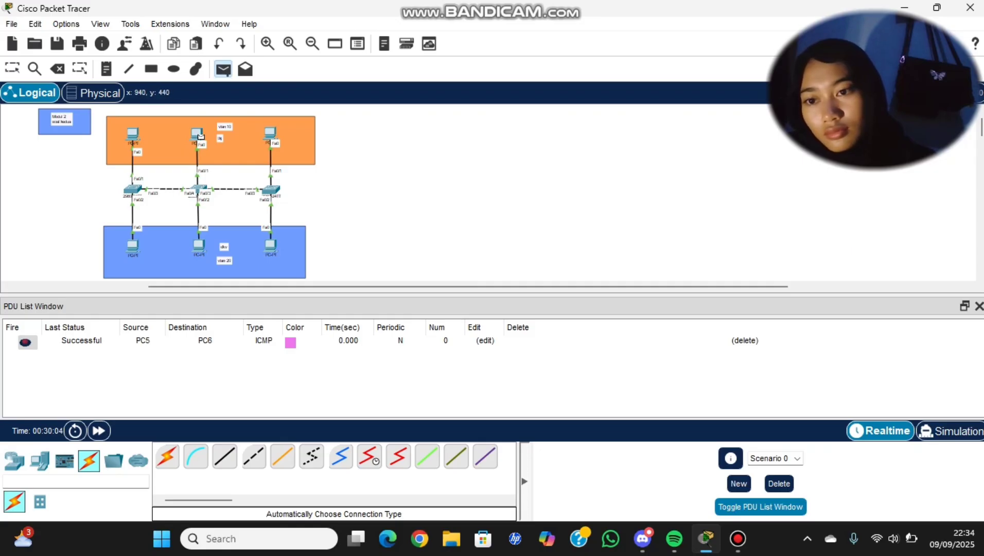
left_click(133, 246)
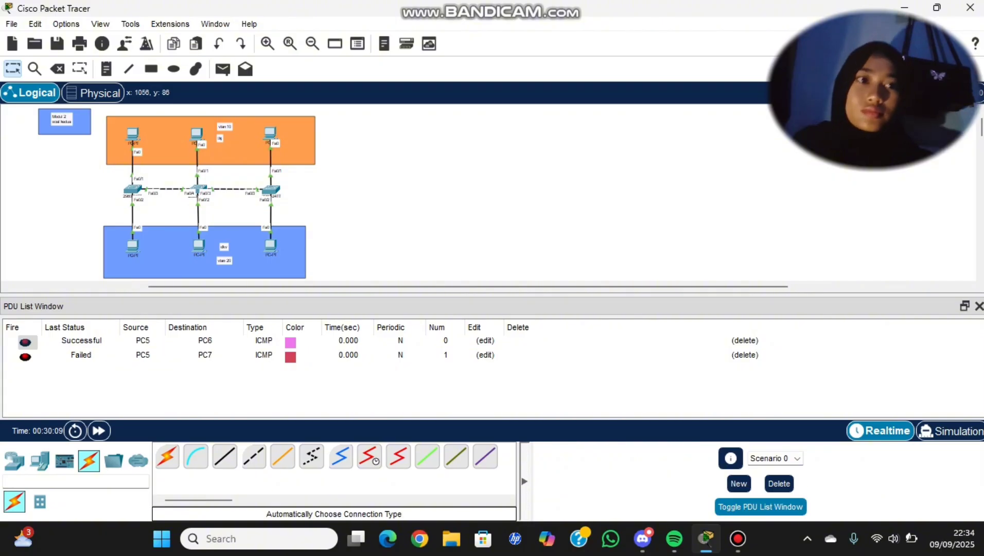
left_click(223, 69)
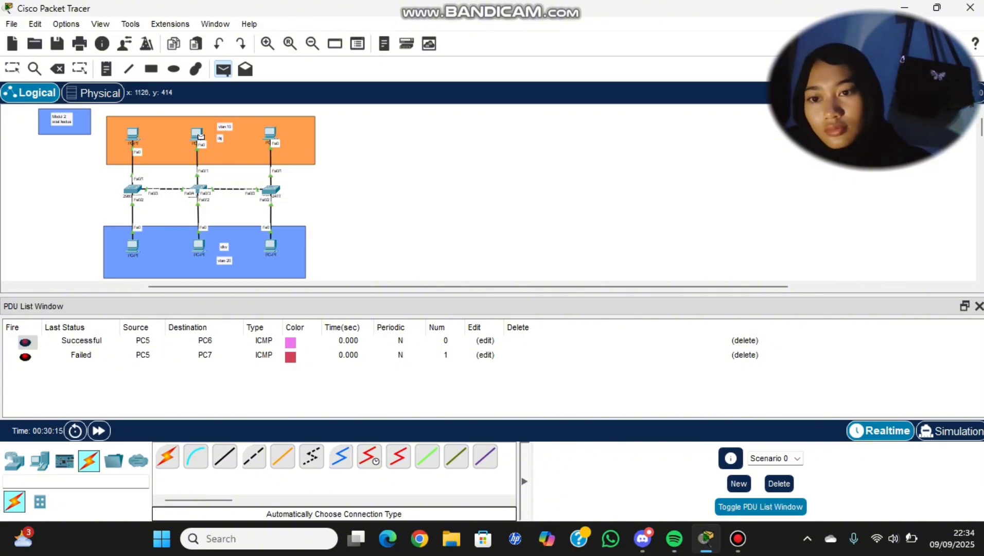
left_click(200, 136)
left_click(199, 245)
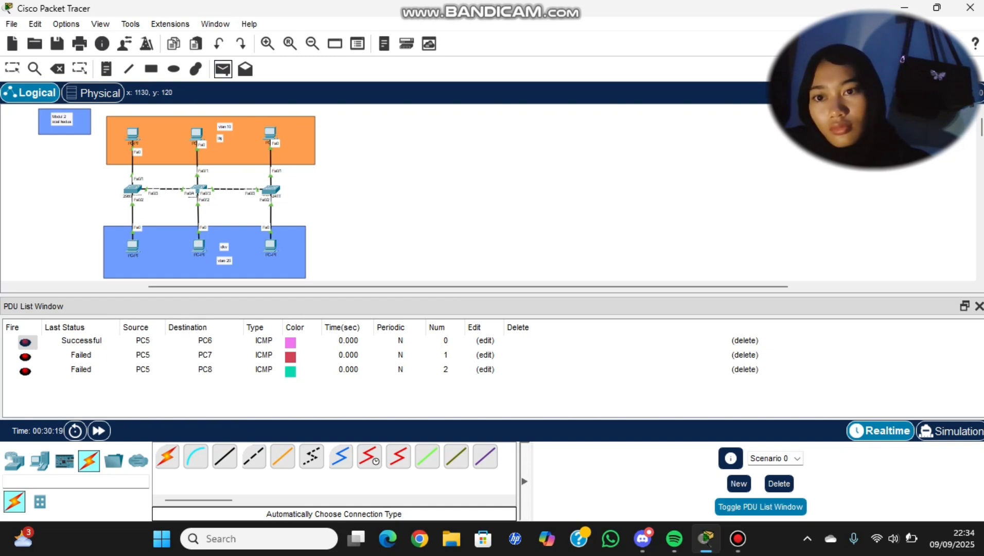
- Send simple PDUs from PC5 to PC9 and from PC5 to PC4
left_click(200, 135)
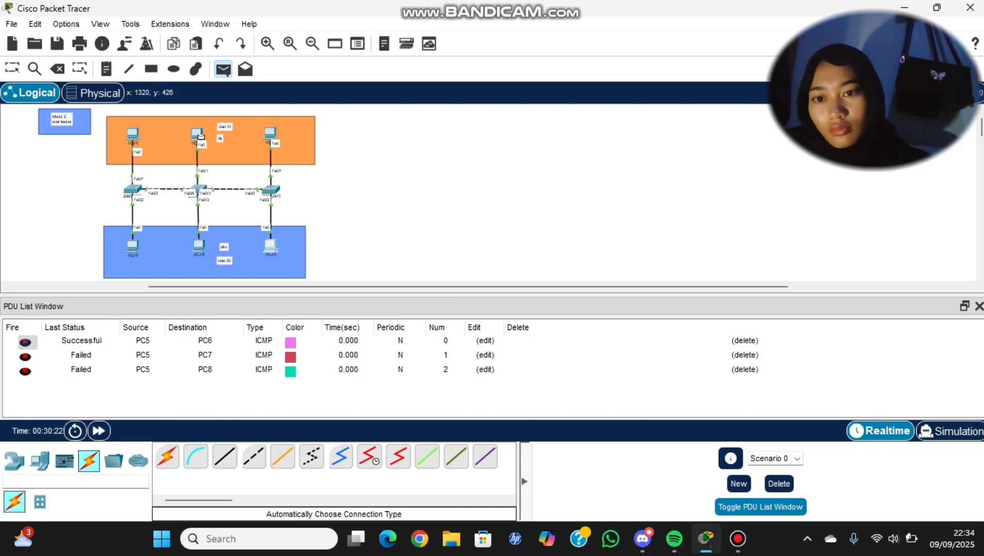
left_click(271, 246)
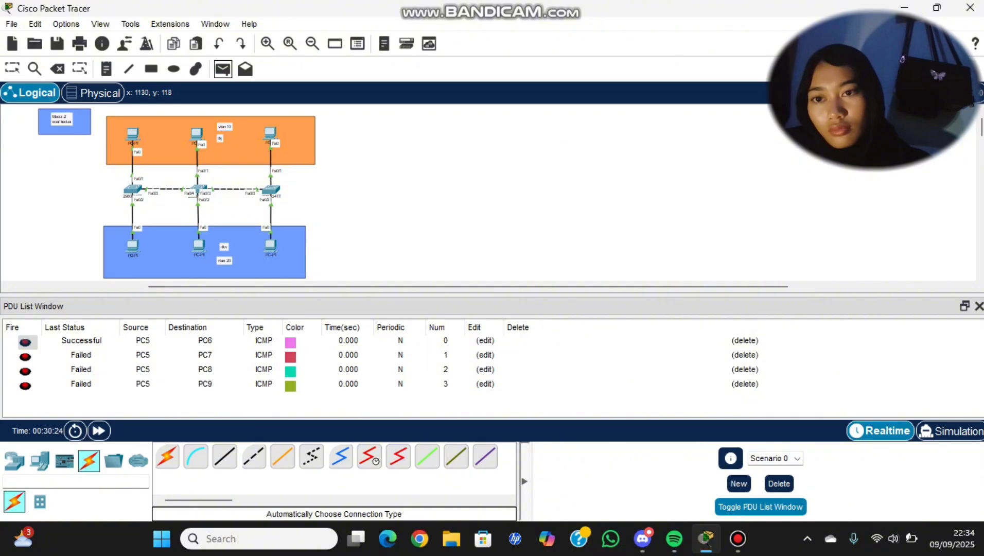
left_click(223, 69)
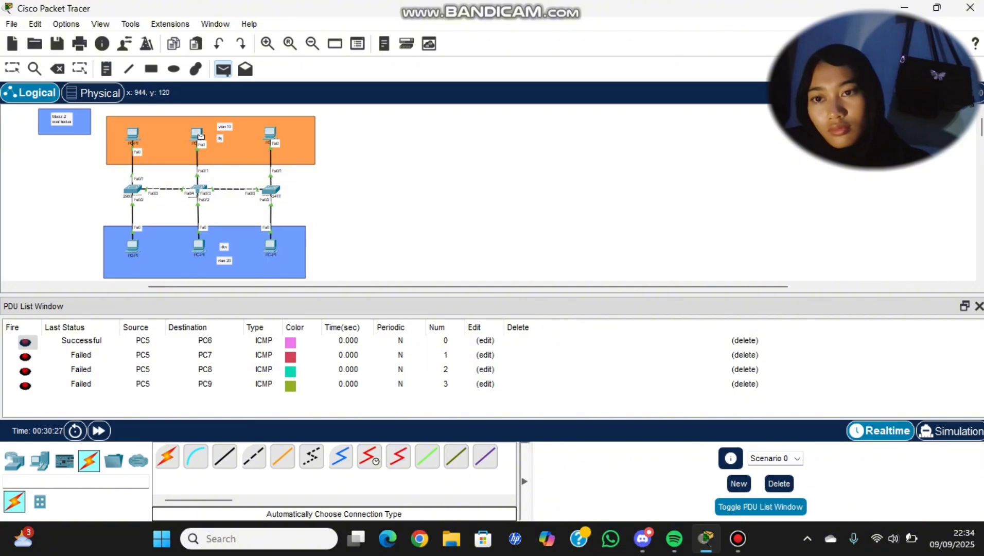
left_click(201, 137)
left_click(133, 134)
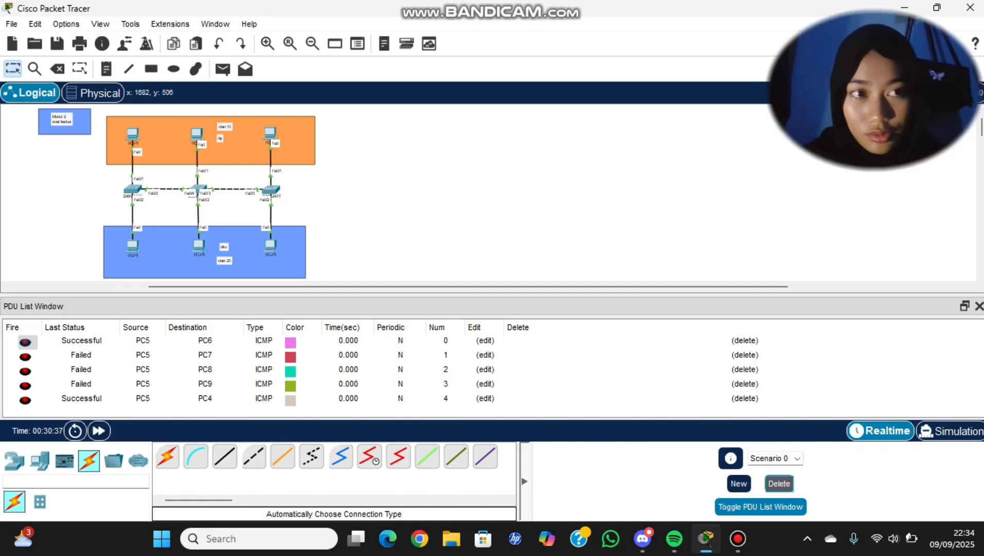
- Clear the scenario's PDU list and send simple PDUs from PC6 to PC7, PC8 and PC9 to test across the VLANs
left_click(779, 483)
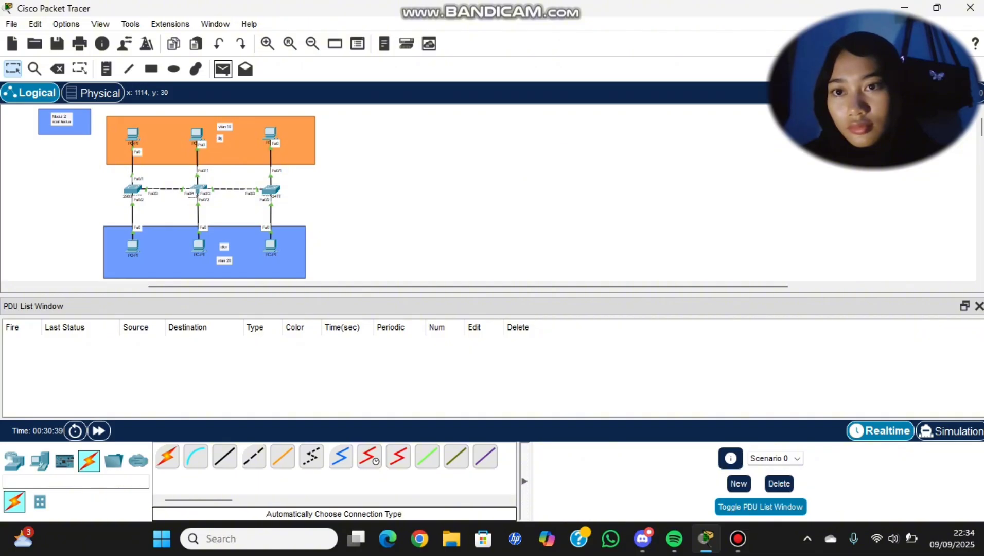
left_click(223, 69)
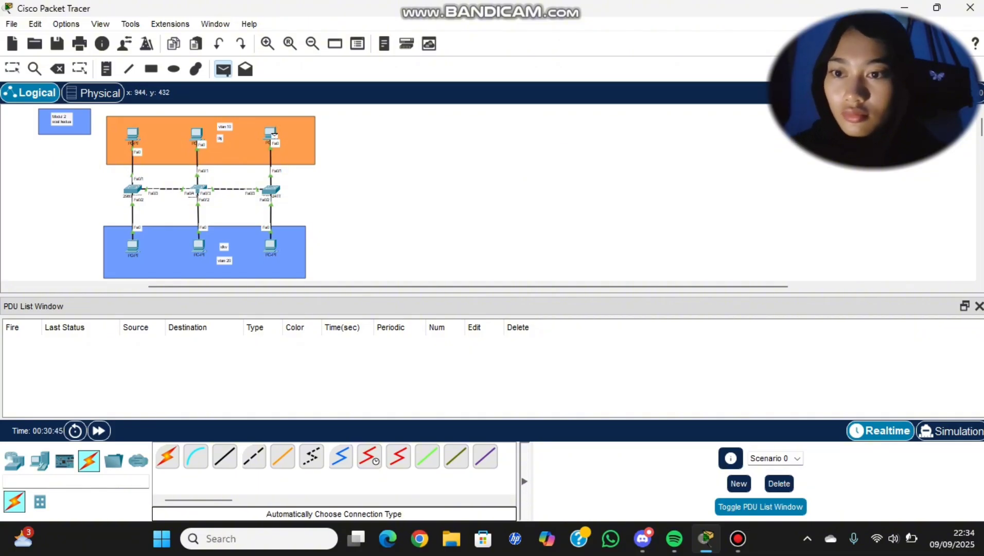
left_click(271, 134)
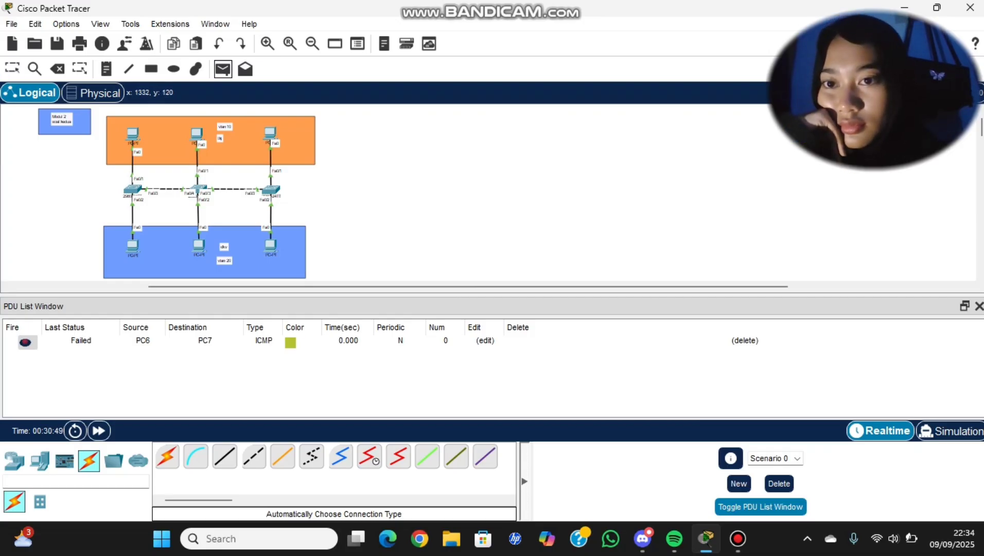
left_click(273, 135)
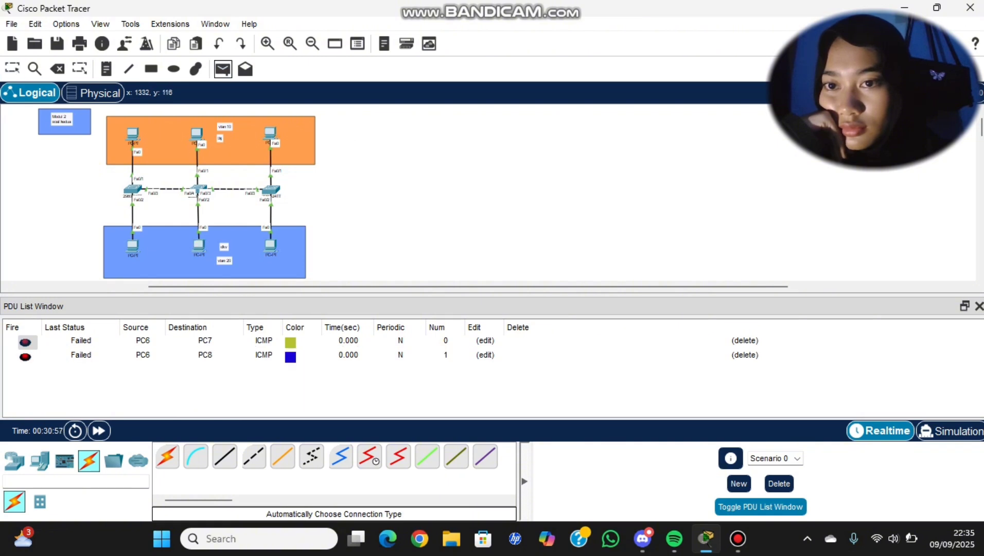
left_click(223, 69)
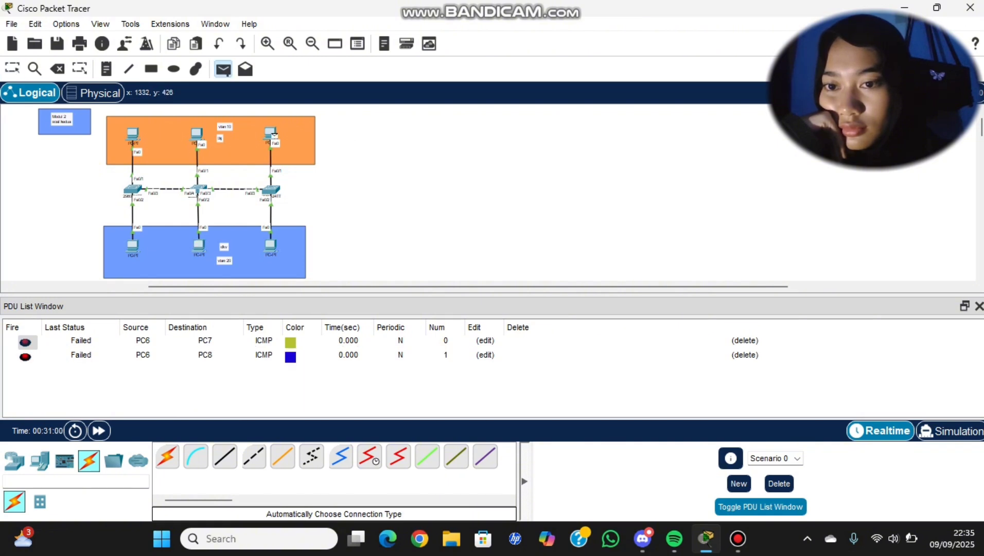
left_click(275, 135)
left_click(272, 246)
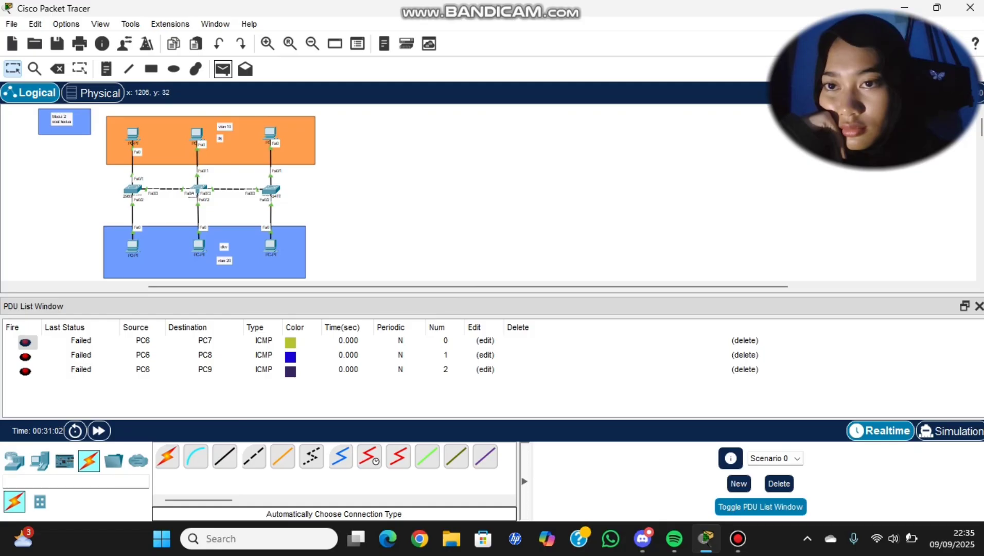
- Test connectivity within VLAN 10 by sending simple PDUs from PC6 to PC4 and PC5
left_click(222, 69)
left_click(271, 135)
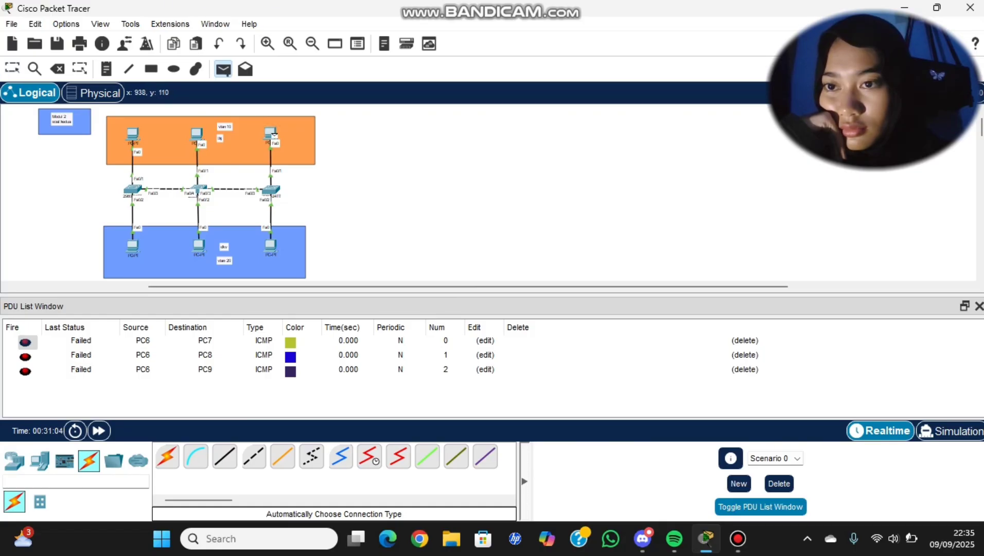
left_click(133, 135)
left_click(223, 69)
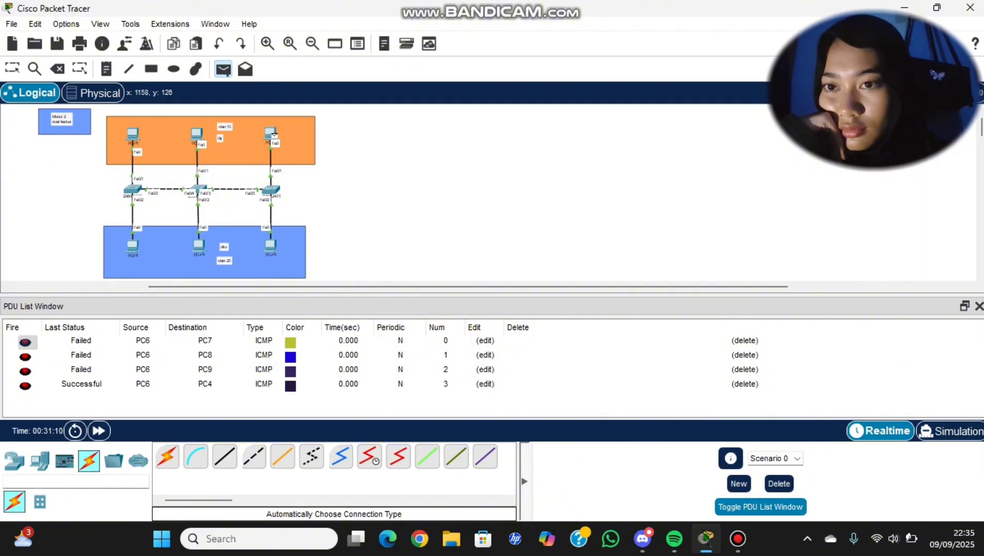
left_click(272, 135)
left_click(196, 135)
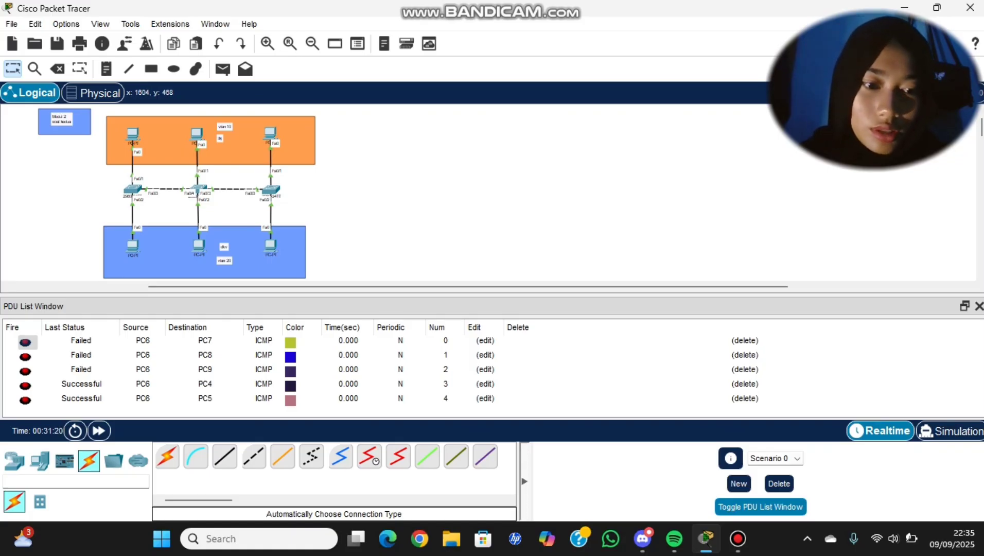
- Clear the scenario's PDU list and test VLAN 20 with simple PDUs from PC7 to PC8 and PC9
left_click(778, 483)
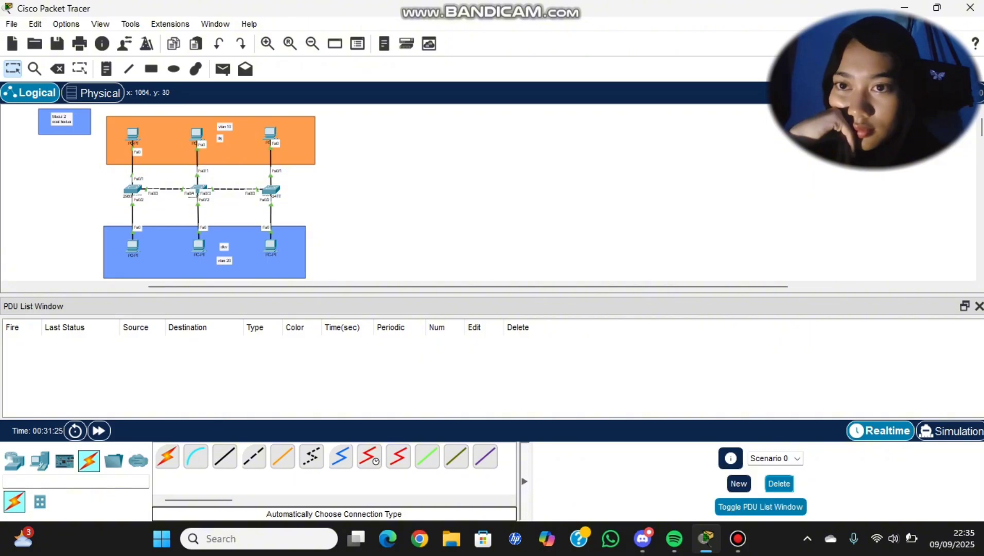
left_click(223, 69)
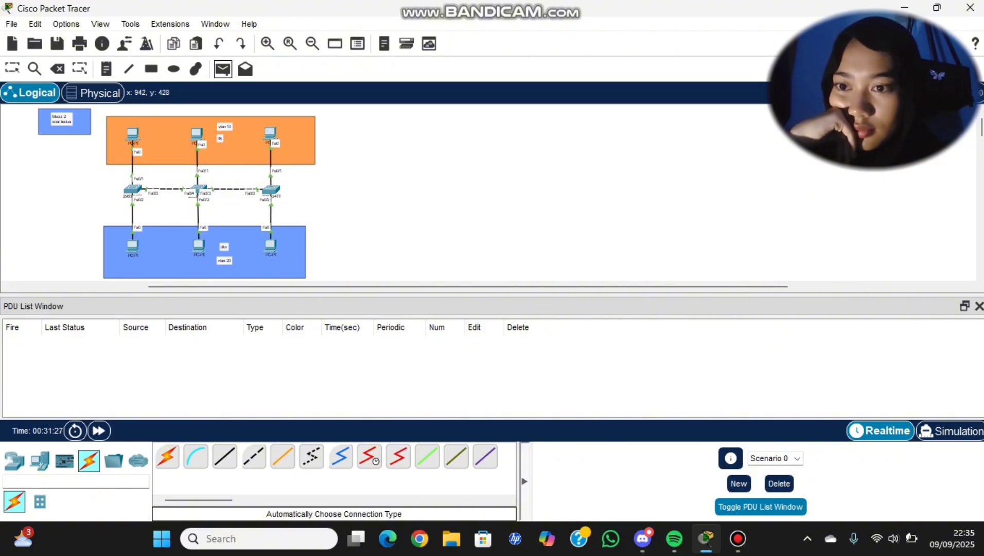
left_click(133, 246)
left_click(199, 246)
left_click(223, 69)
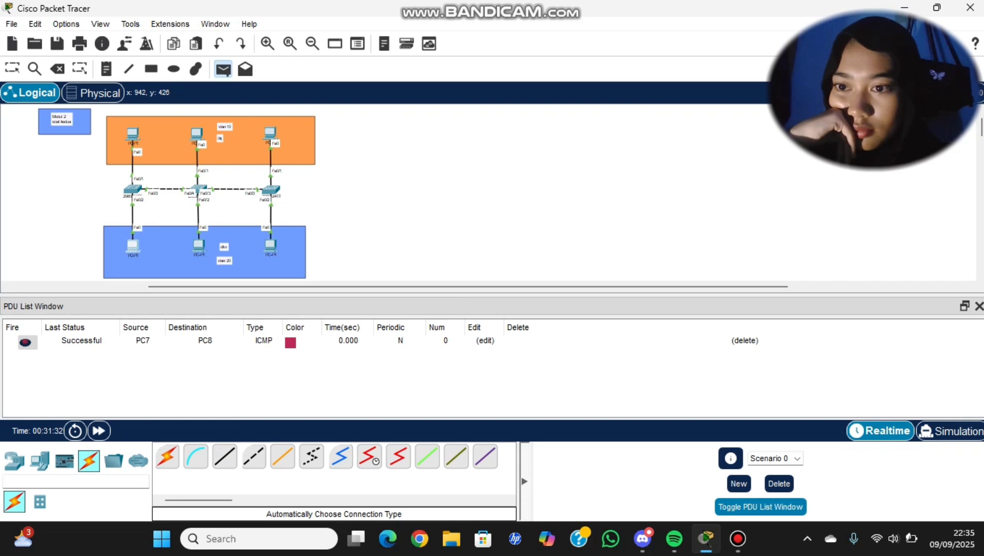
left_click(132, 246)
left_click(270, 246)
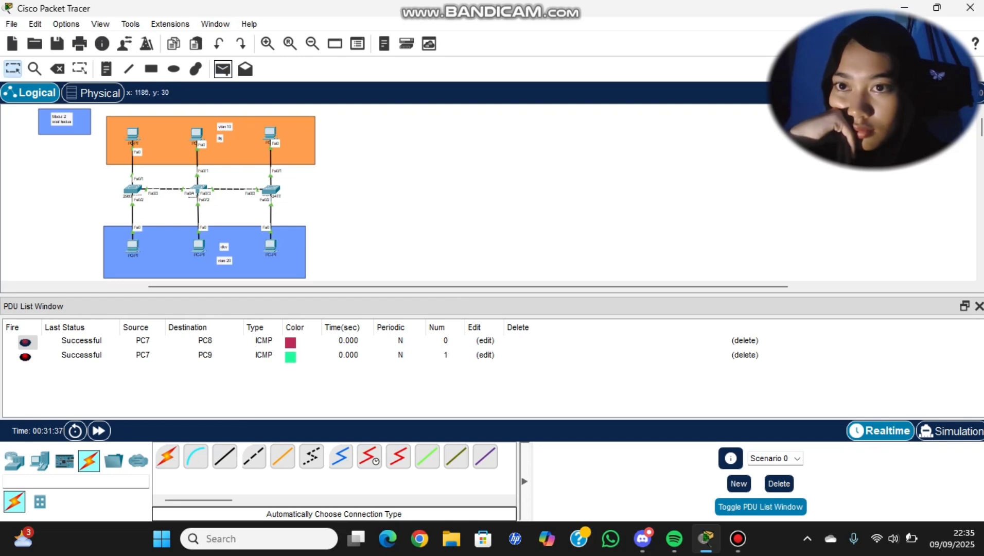
- Send simple PDUs from PC7 to the VLAN 10 computers PC4, PC5 and PC6
key("p")
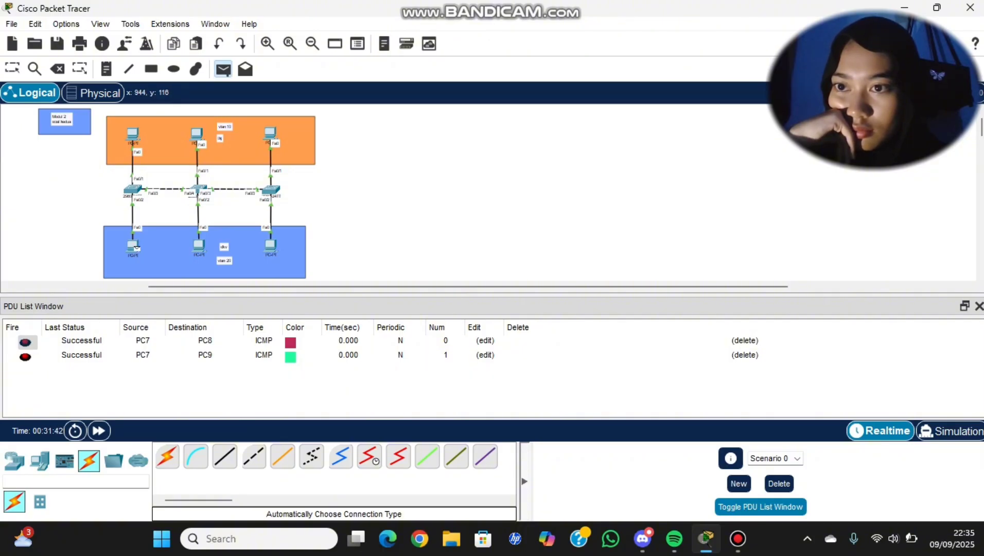
left_click(132, 134)
left_click(223, 69)
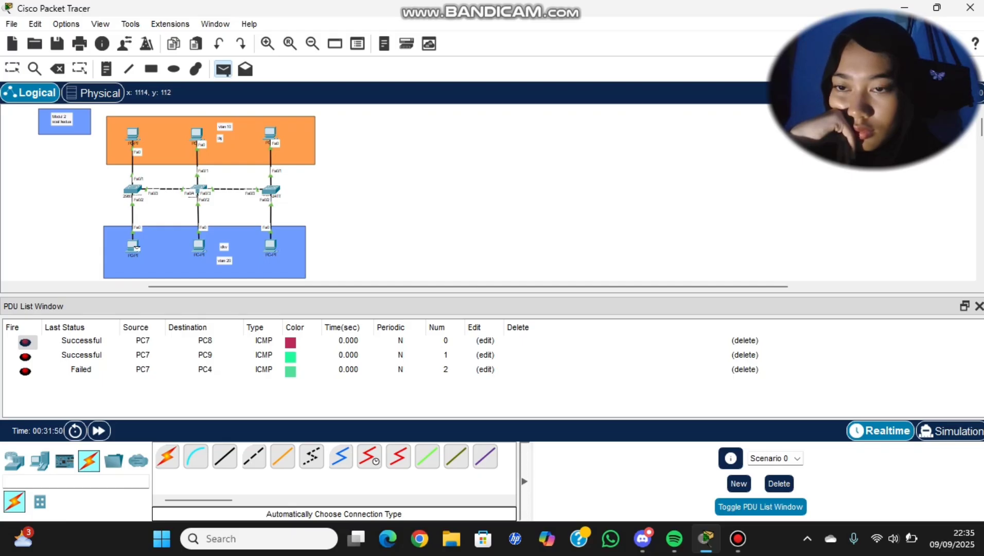
left_click(133, 246)
left_click(196, 134)
left_click(223, 69)
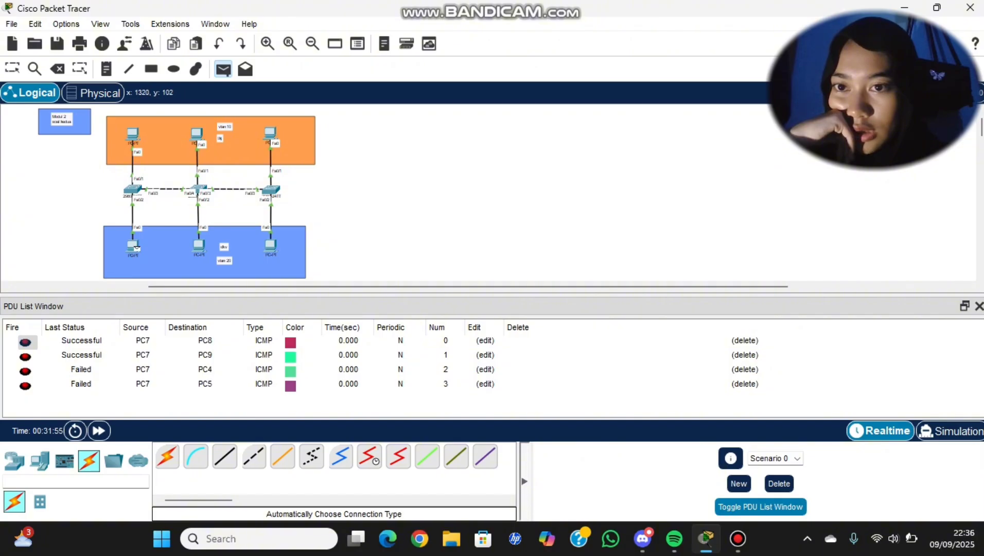
left_click(135, 246)
left_click(270, 134)
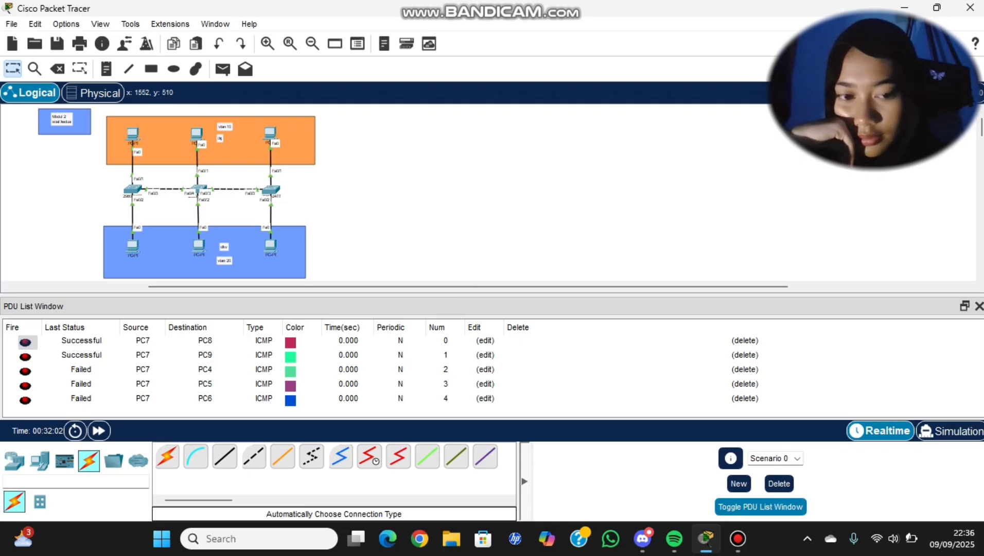
- Clear the scenario's PDU list and send simple PDUs from PC8 to PC9 and PC4
left_click(779, 483)
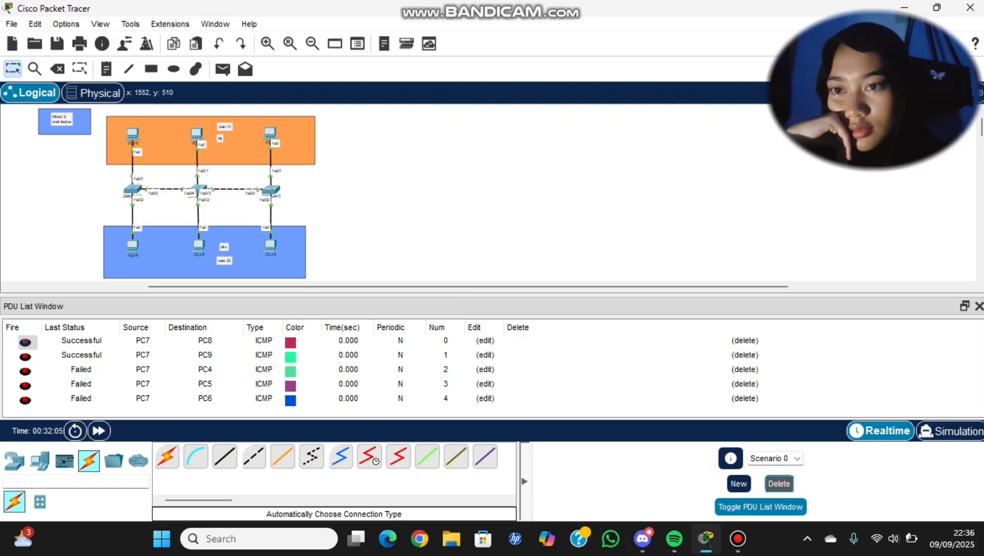
left_click(222, 69)
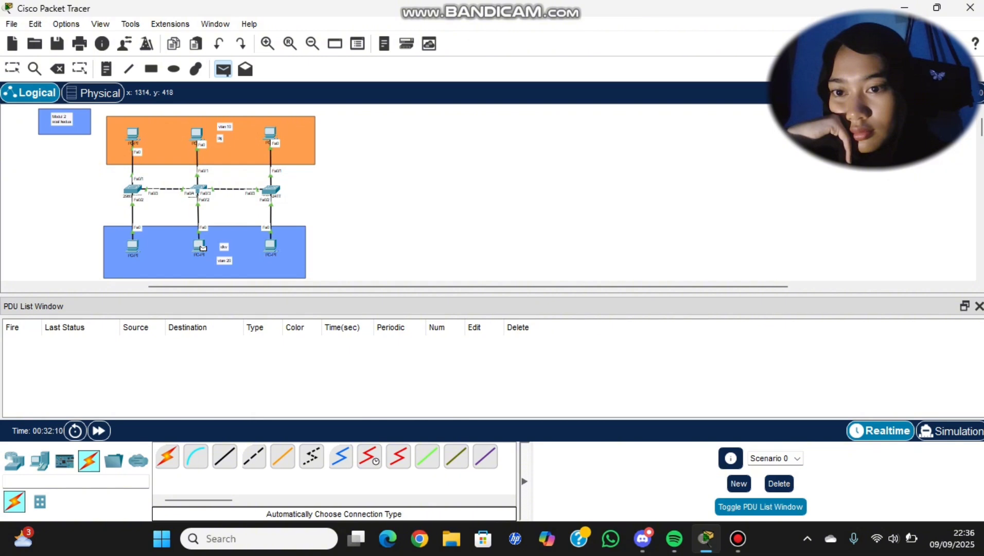
left_click(200, 246)
left_click(270, 244)
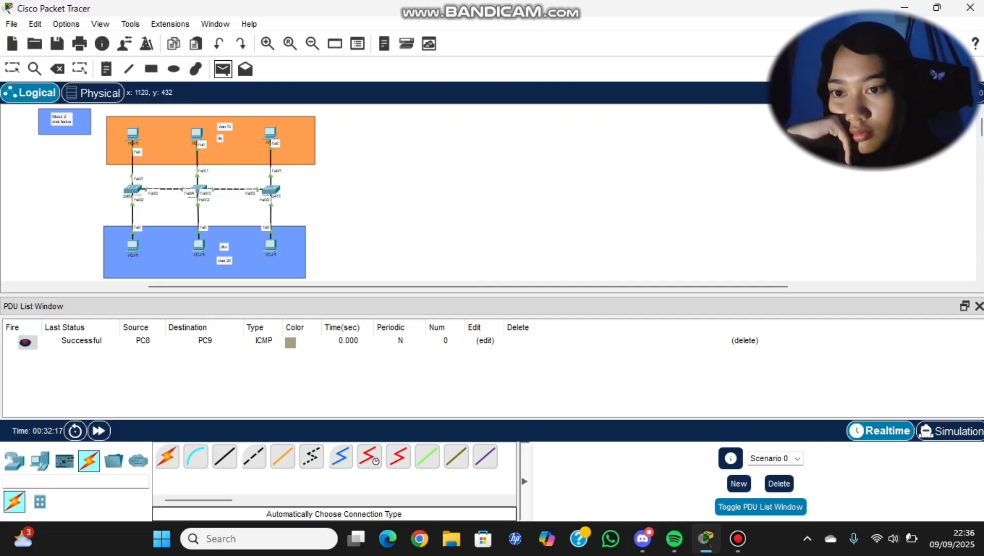
left_click(223, 69)
left_click(201, 246)
left_click(133, 135)
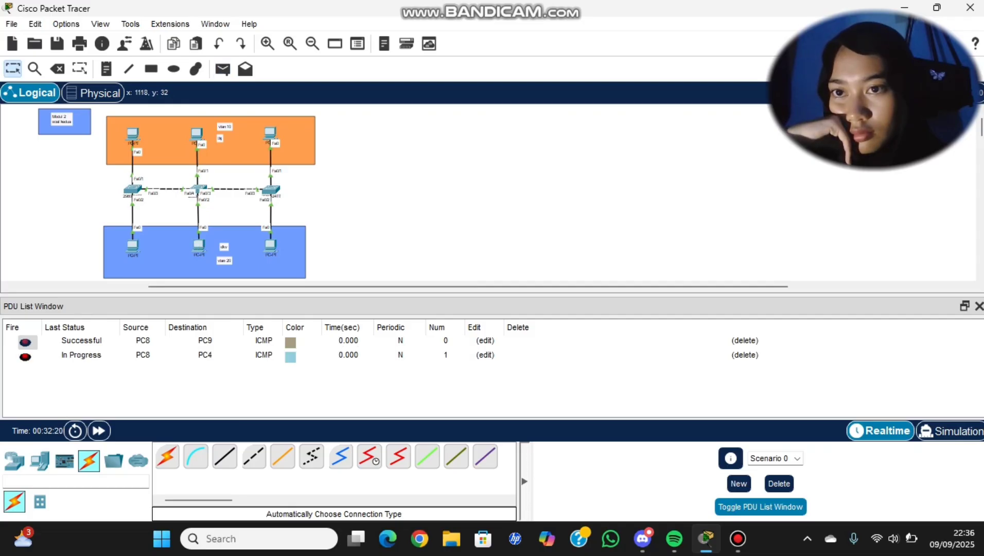
- Send simple PDUs from PC8 to PC5, PC6 and PC7 to test the remaining connections
left_click(223, 69)
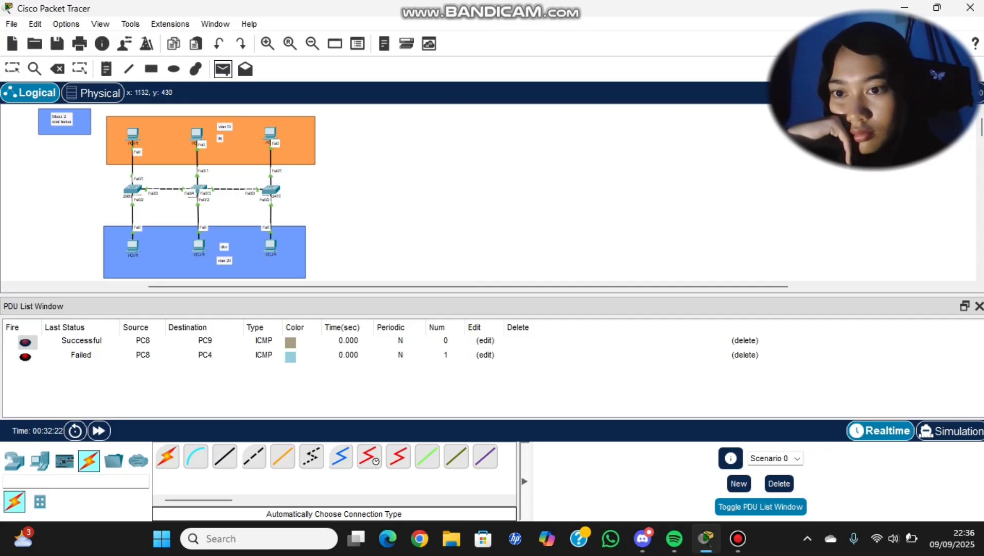
left_click(200, 246)
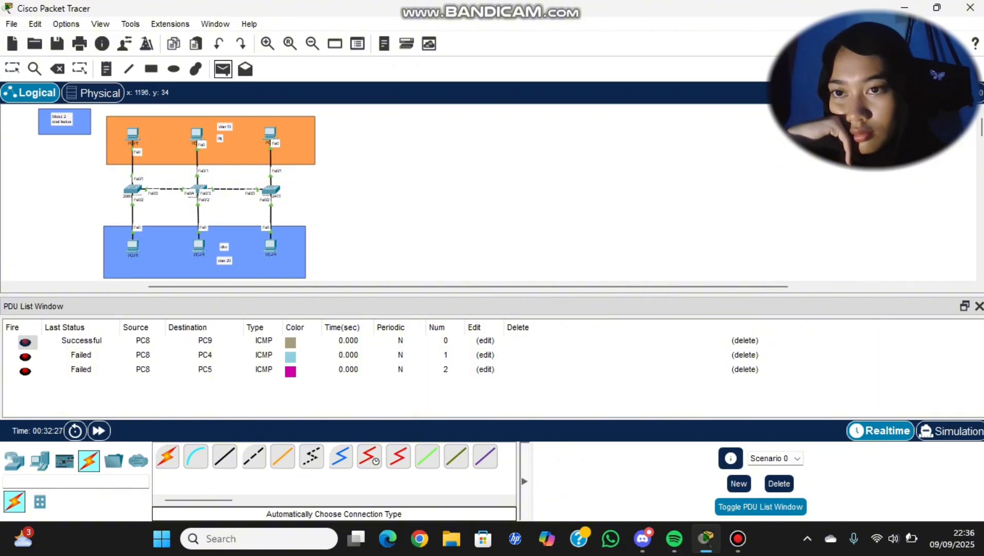
left_click(202, 247)
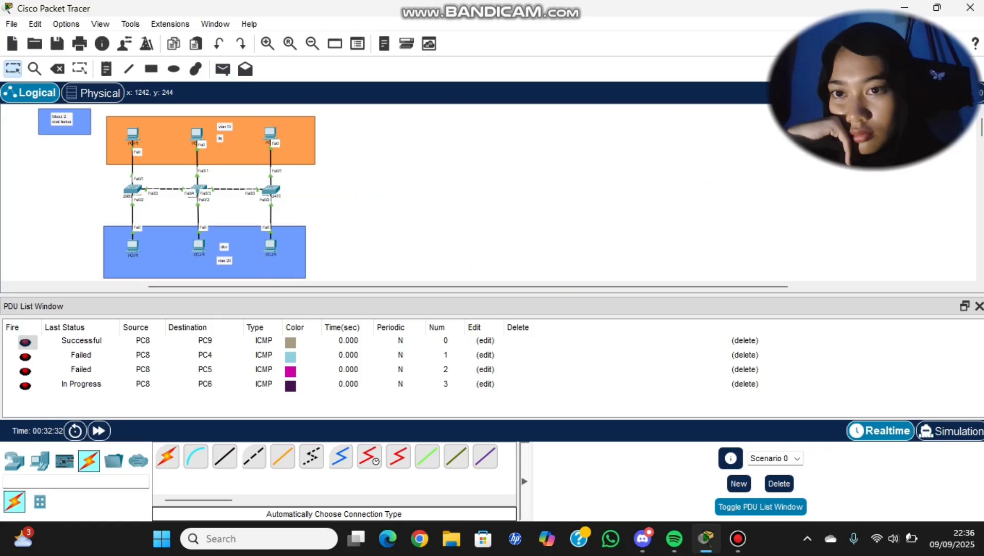
left_click(223, 69)
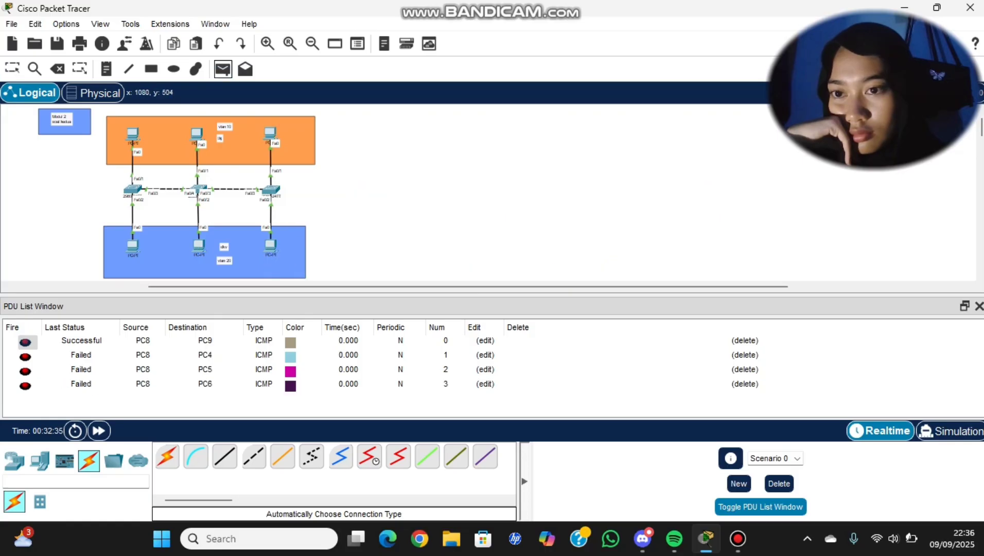
mouse_move(200, 248)
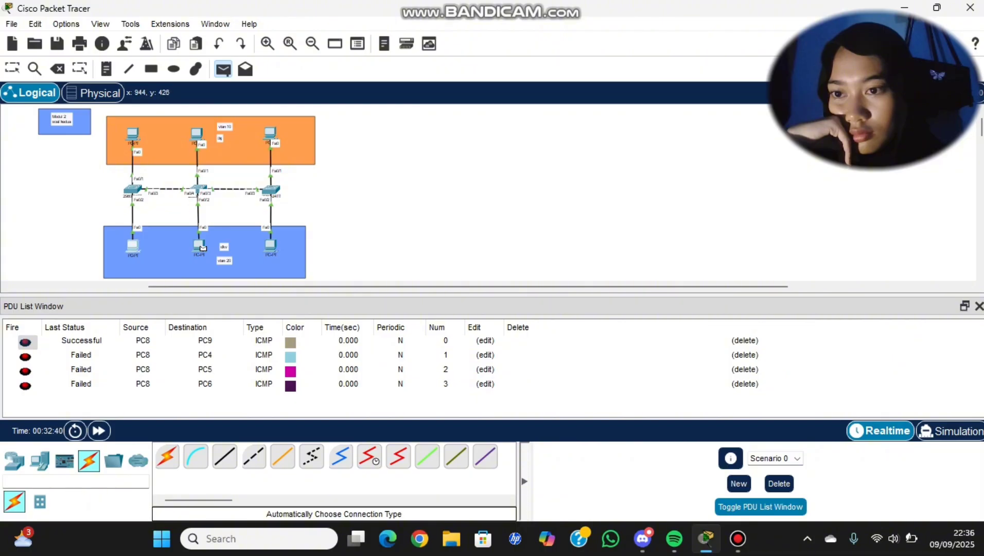
left_click(133, 246)
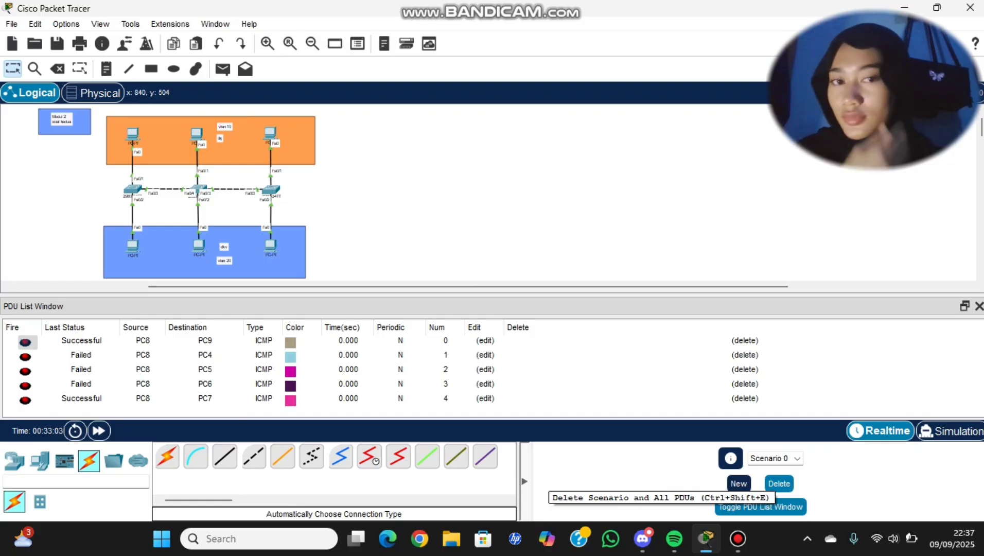
- Clear the scenario's PDU list and send simple PDUs from PC9 to the VLAN 10 computers PC4, PC5 and PC6
left_click(779, 483)
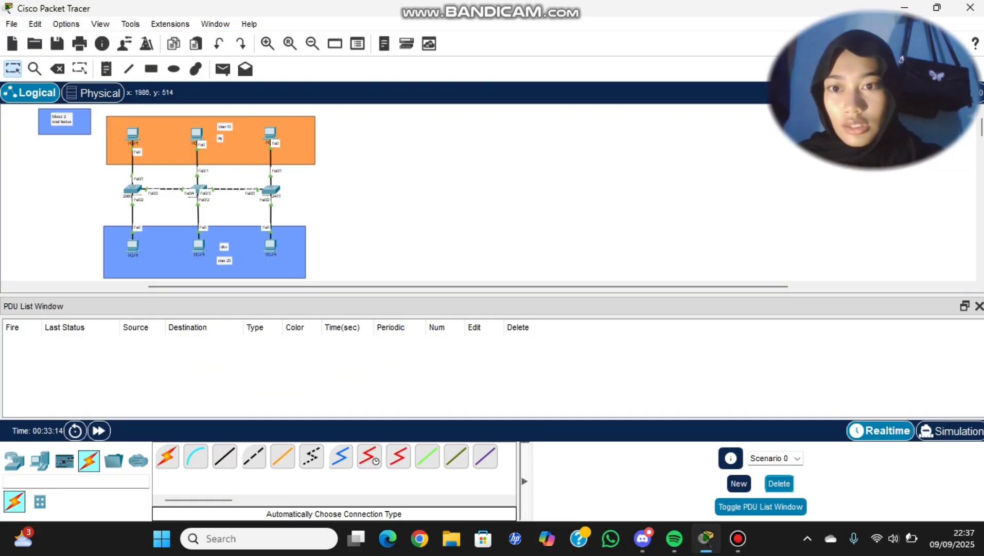
left_click(223, 69)
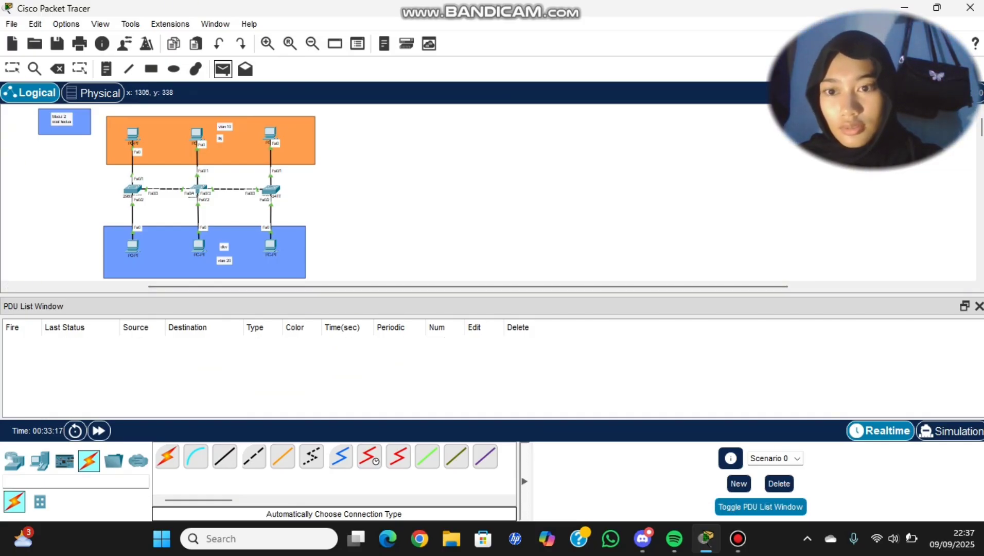
left_click(273, 247)
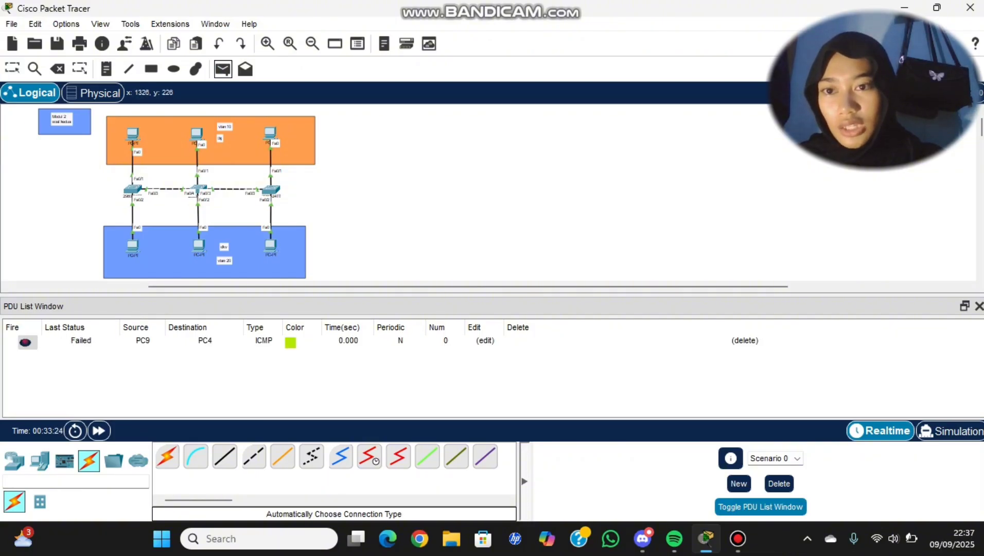
left_click(271, 246)
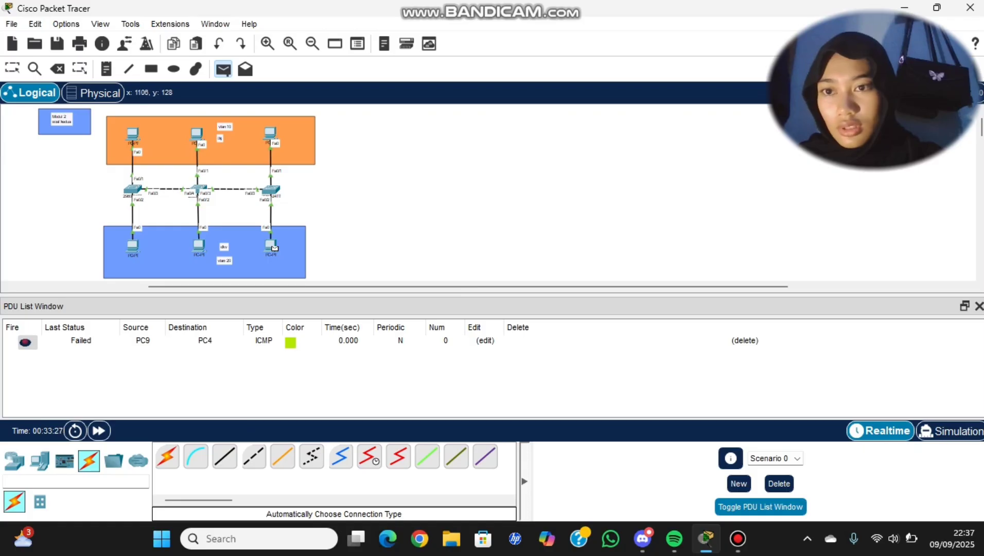
left_click(197, 135)
left_click(223, 69)
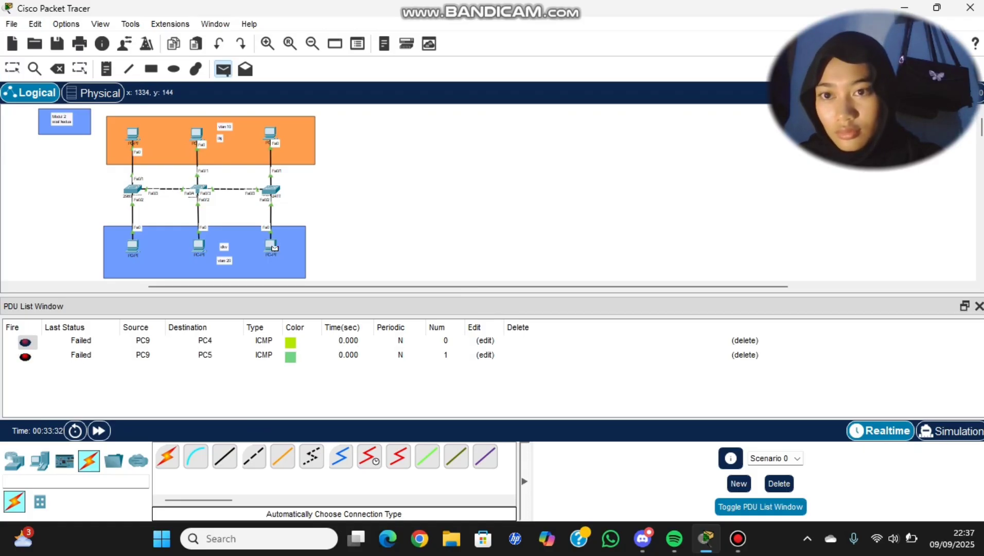
left_click(274, 248)
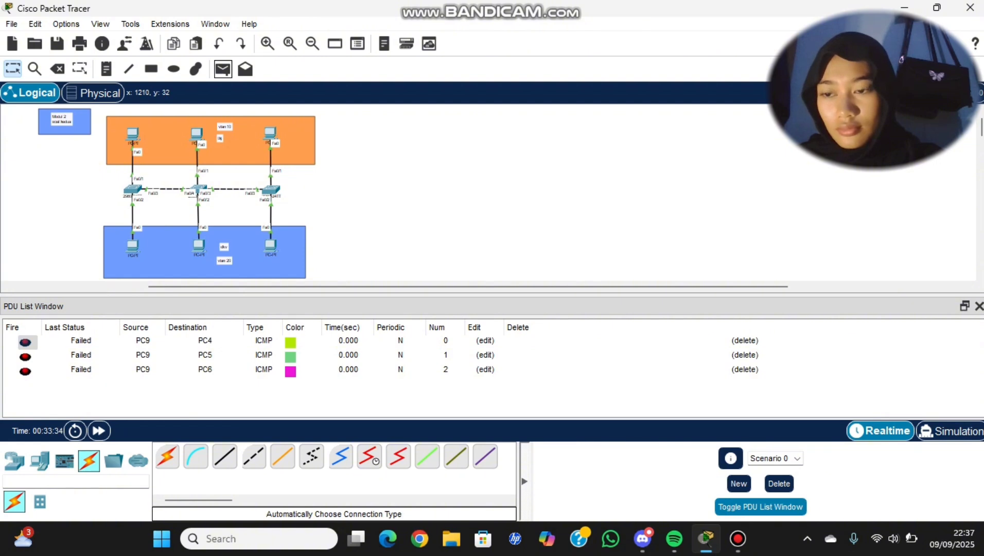
- Test VLAN 20 with simple PDUs from PC9 to PC7 and PC8
left_click(223, 69)
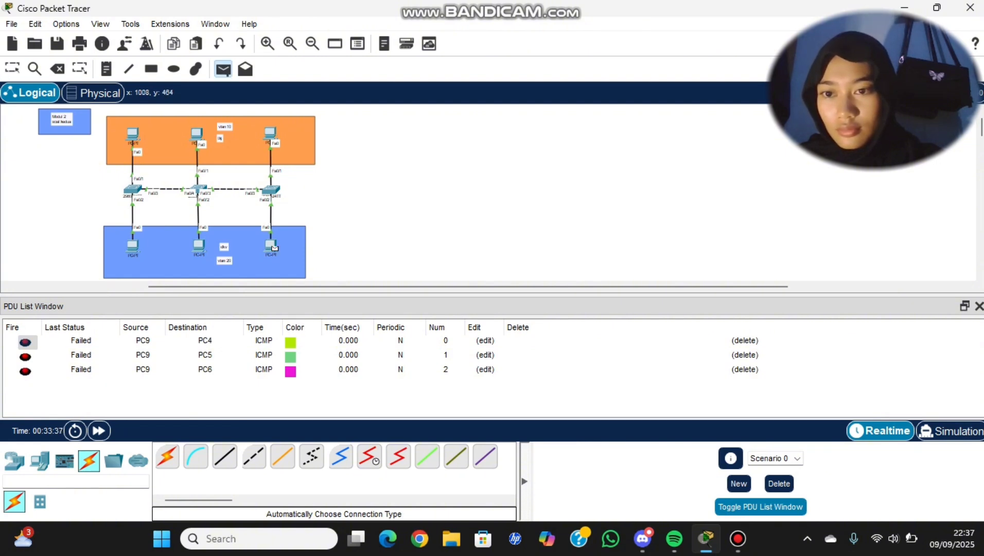
left_click(133, 246)
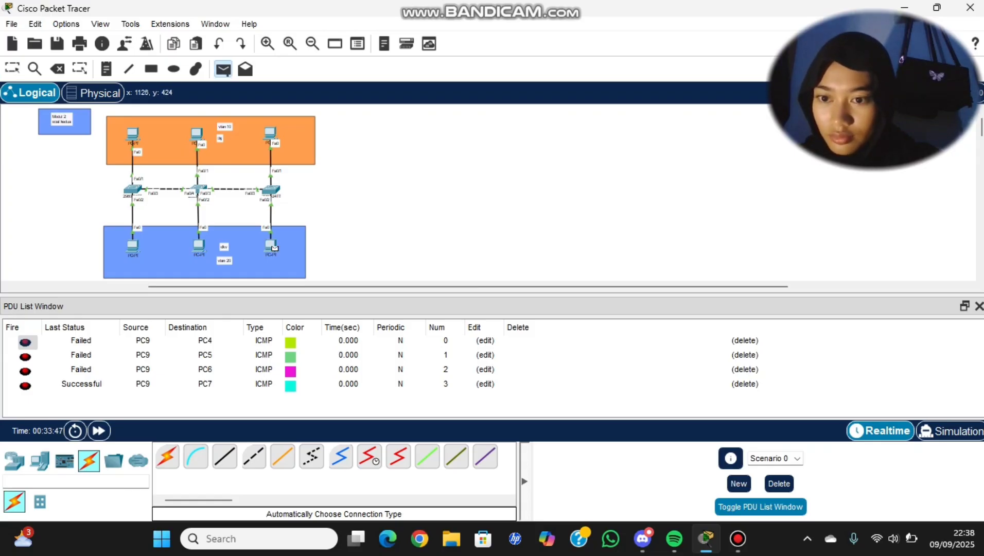
left_click(273, 246)
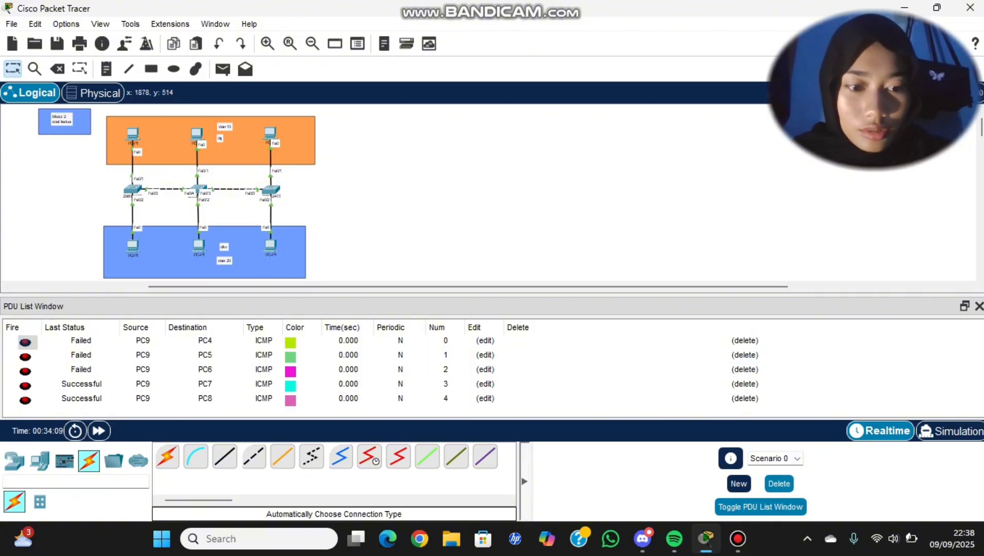
- Delete all PDUs of the scenario and collapse the separate PDU list back into its compact view
left_click(779, 483)
left_click(761, 506)
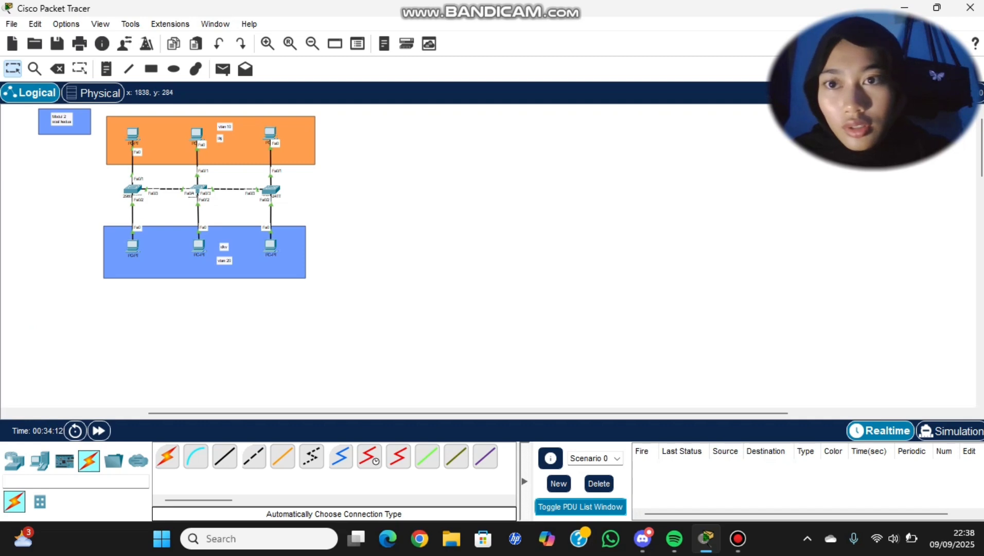
left_click(267, 43)
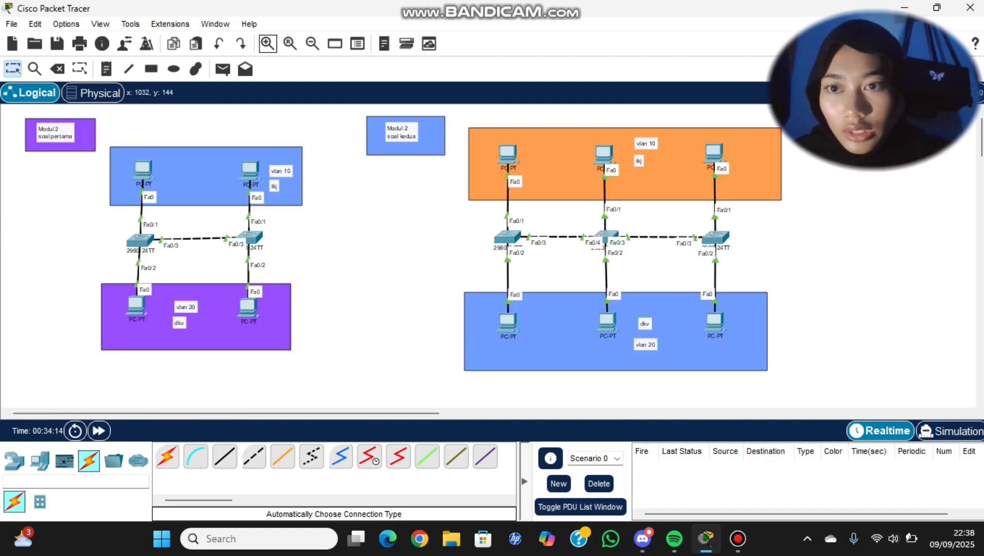